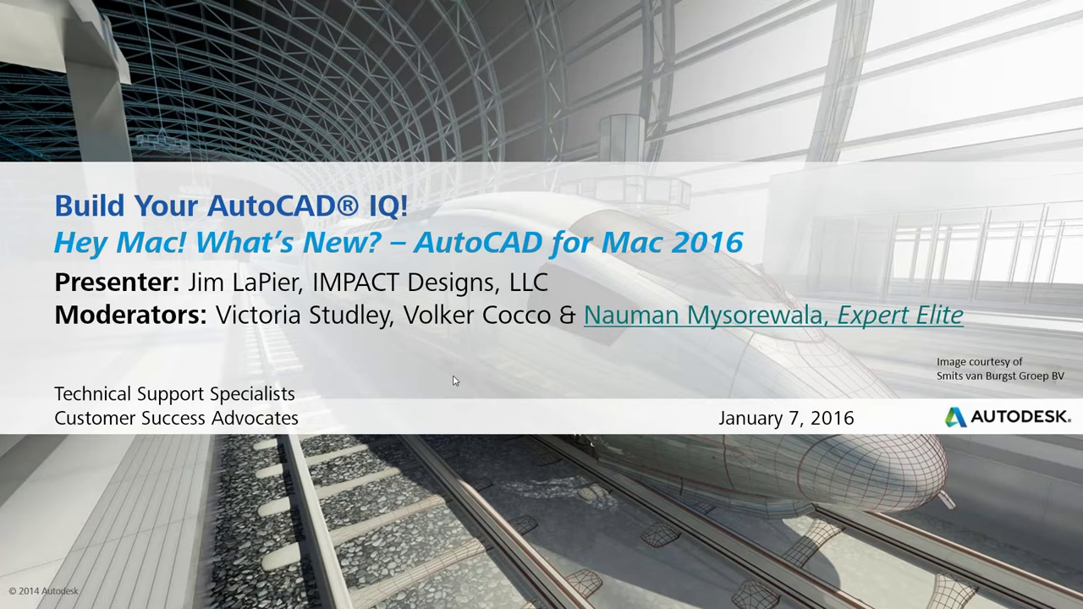
# Advance past the title slide to the 'Welcome to the Autodesk Help Webinar Series!' slide.
pyautogui.click(453, 381)
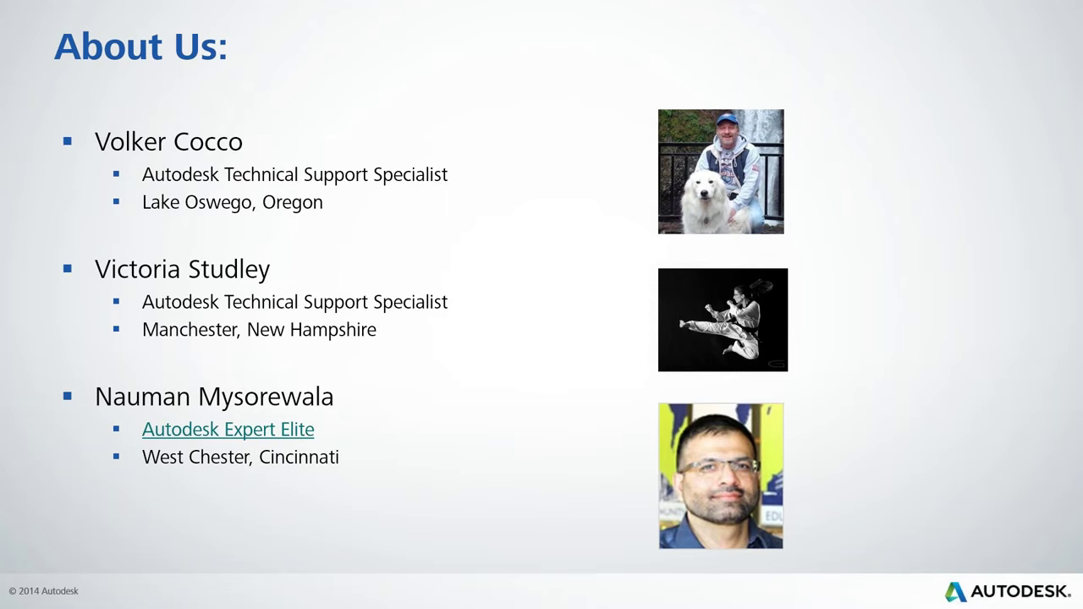
pyautogui.press('Right')
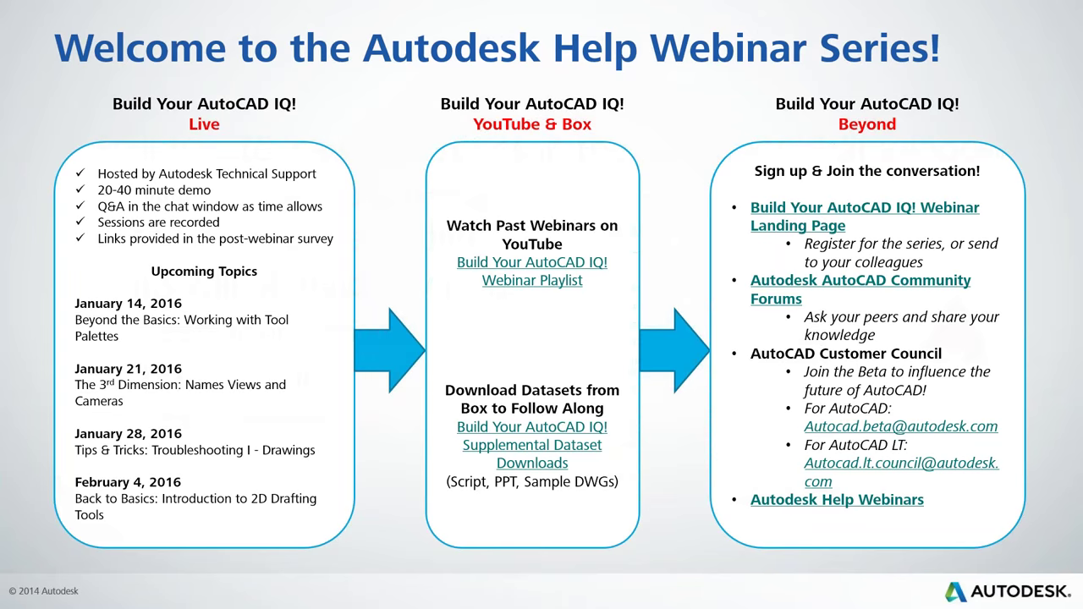
# Advance the PowerPoint slideshow to the Before We Get Started slide.
pyautogui.press('Right')
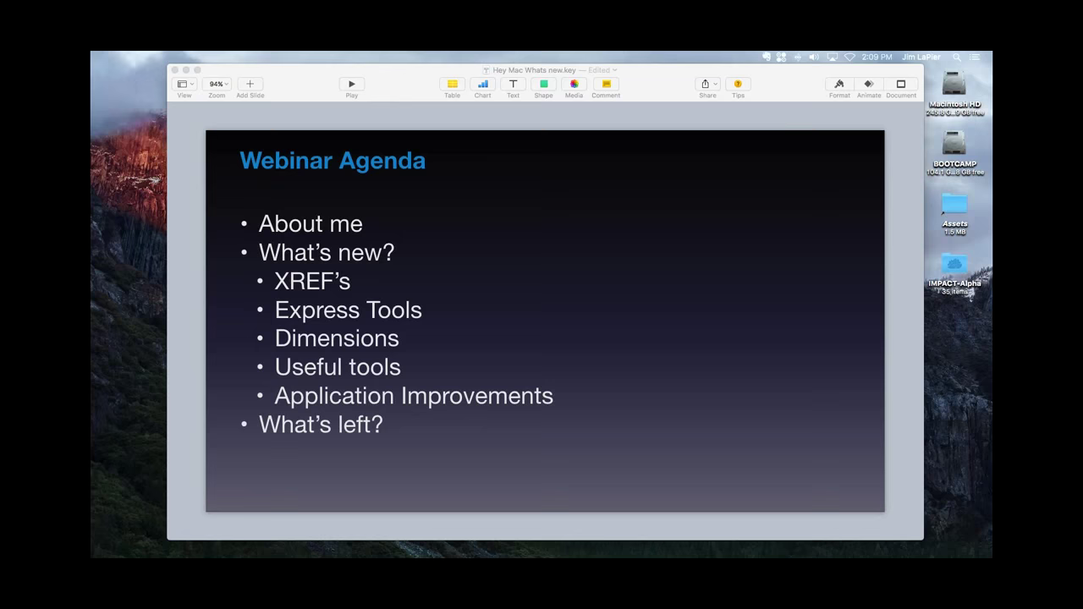
# Play the Keynote deck full screen and advance to the About me slide.
pyautogui.click(352, 87)
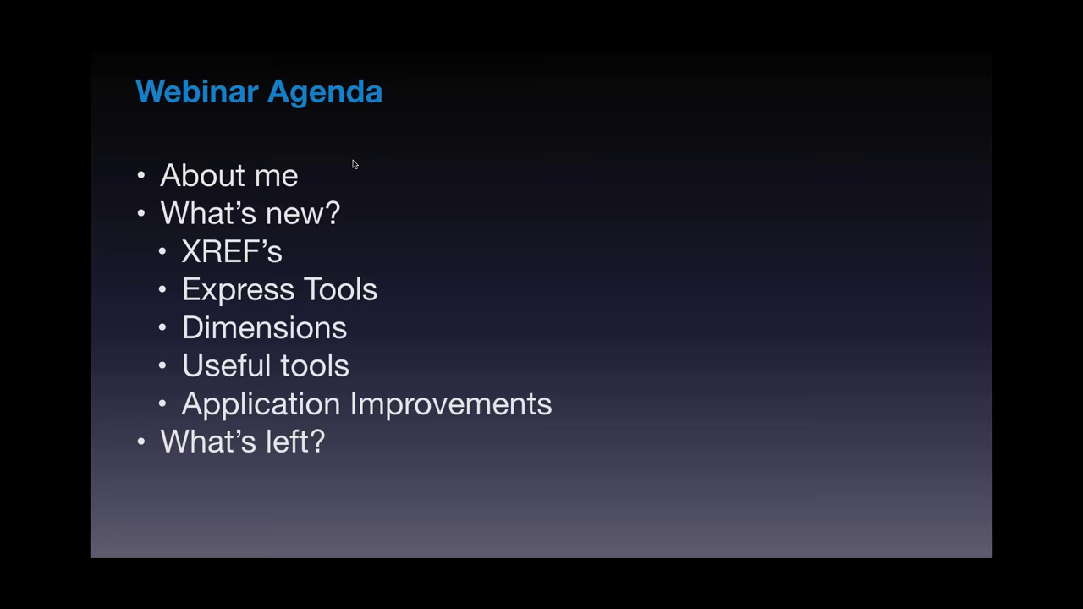
pyautogui.press('Right')
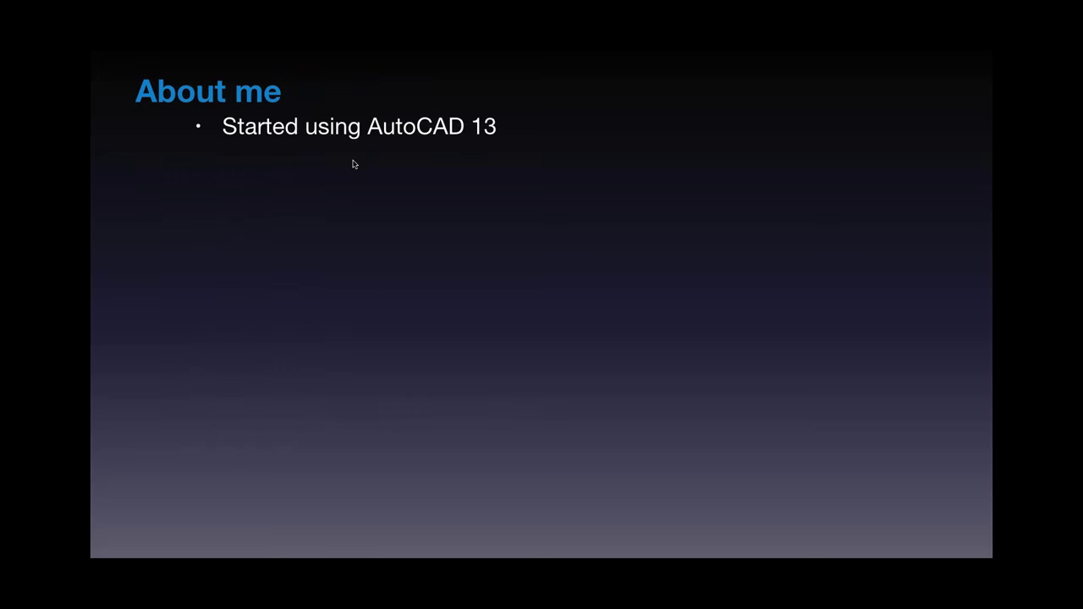
# Build in the About me bullets from the engineering background through the lynda.com author line.
pyautogui.press('Right')
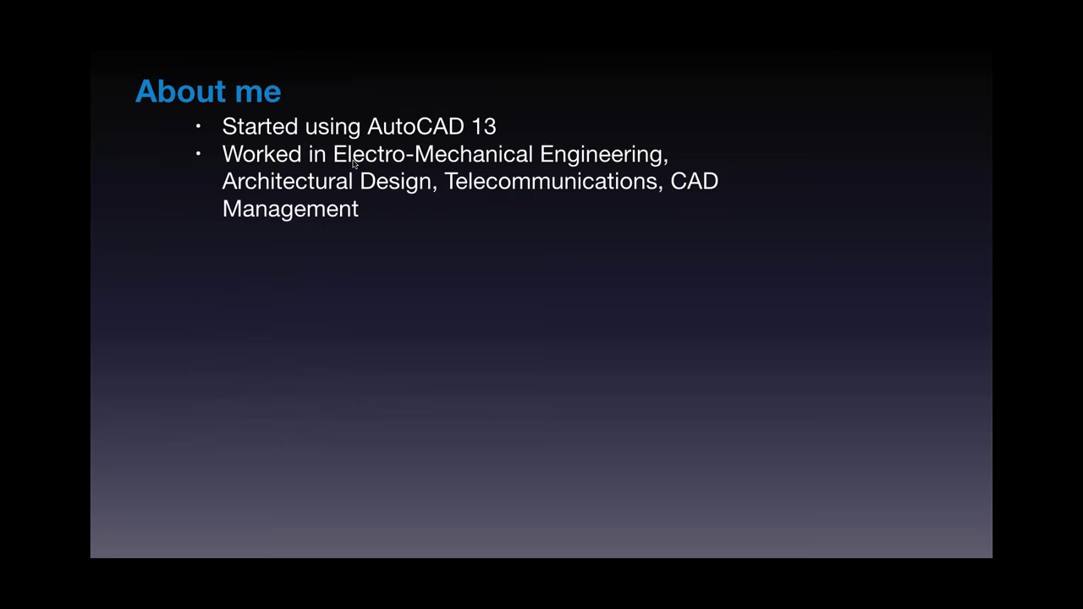
pyautogui.press('Right')
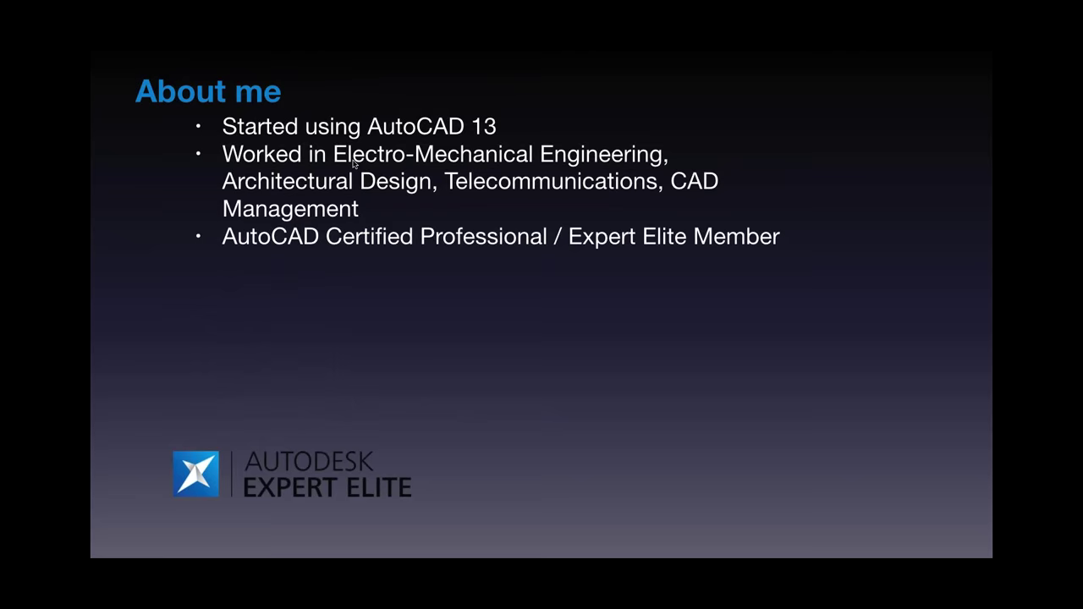
pyautogui.press('Right')
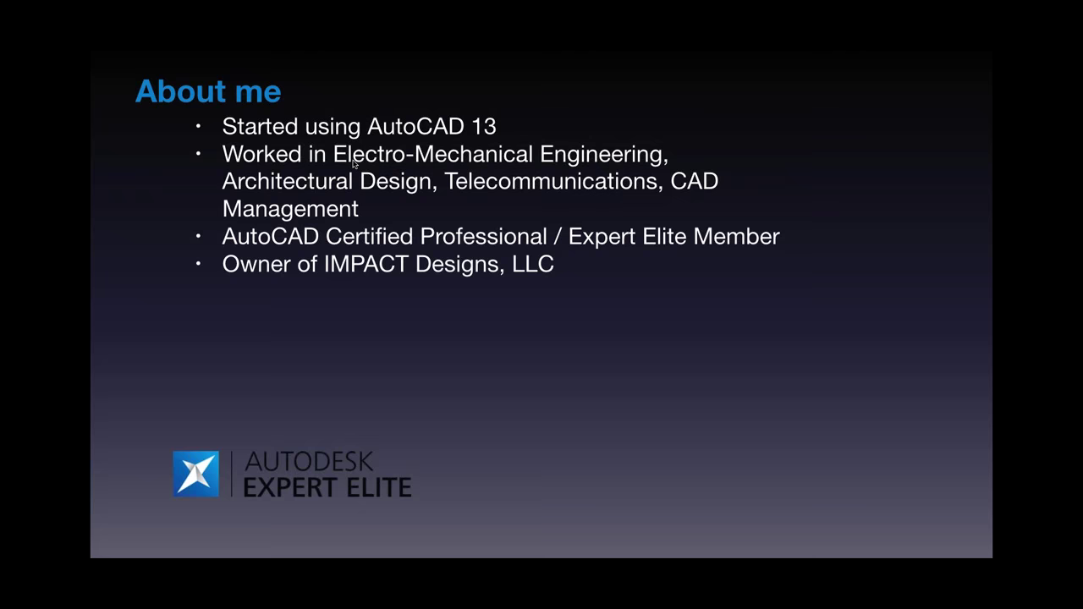
pyautogui.press('Right')
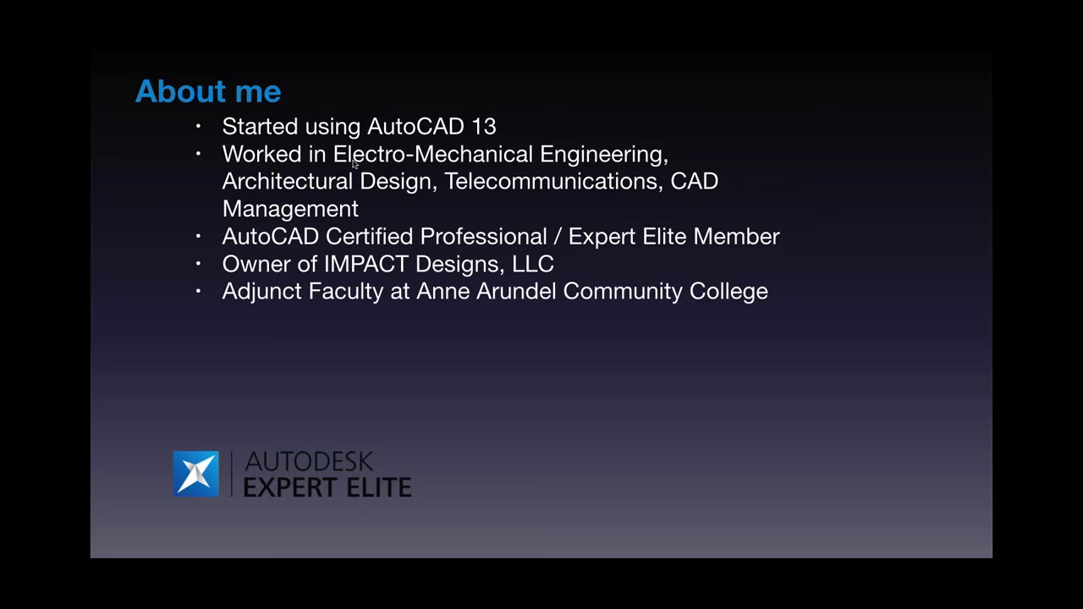
pyautogui.press('Right')
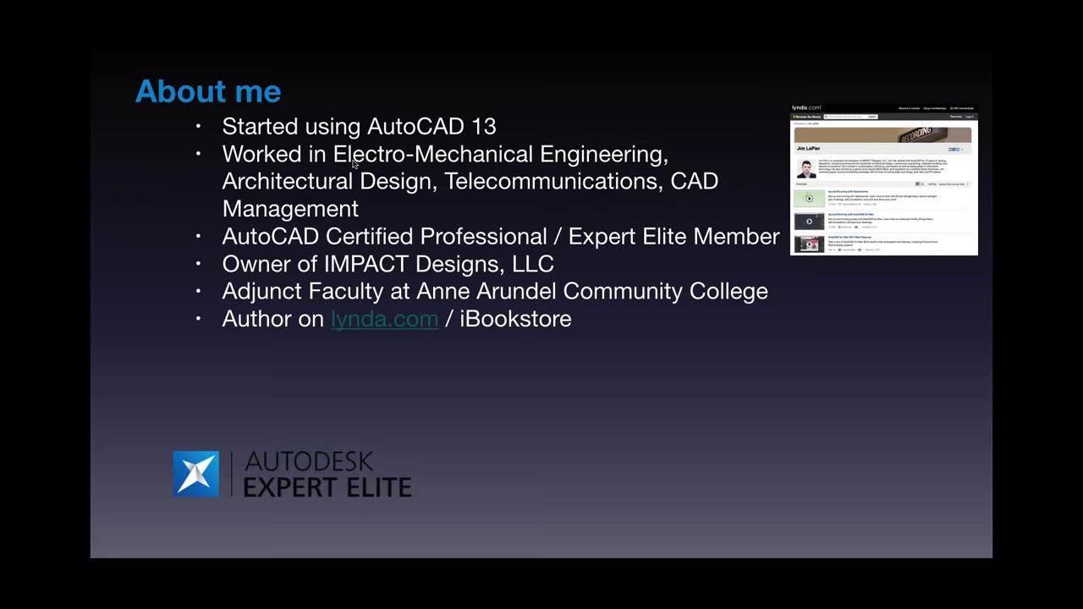
# Show the remaining About me bullets, then advance to the What's New? X-Ref's slide.
pyautogui.press('Right')
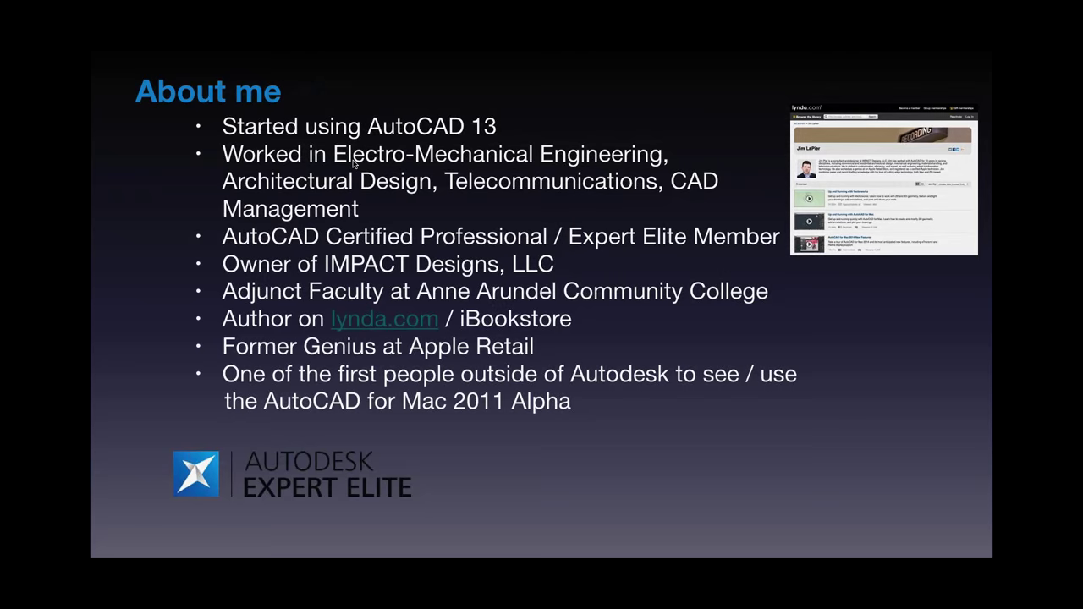
pyautogui.press('Right')
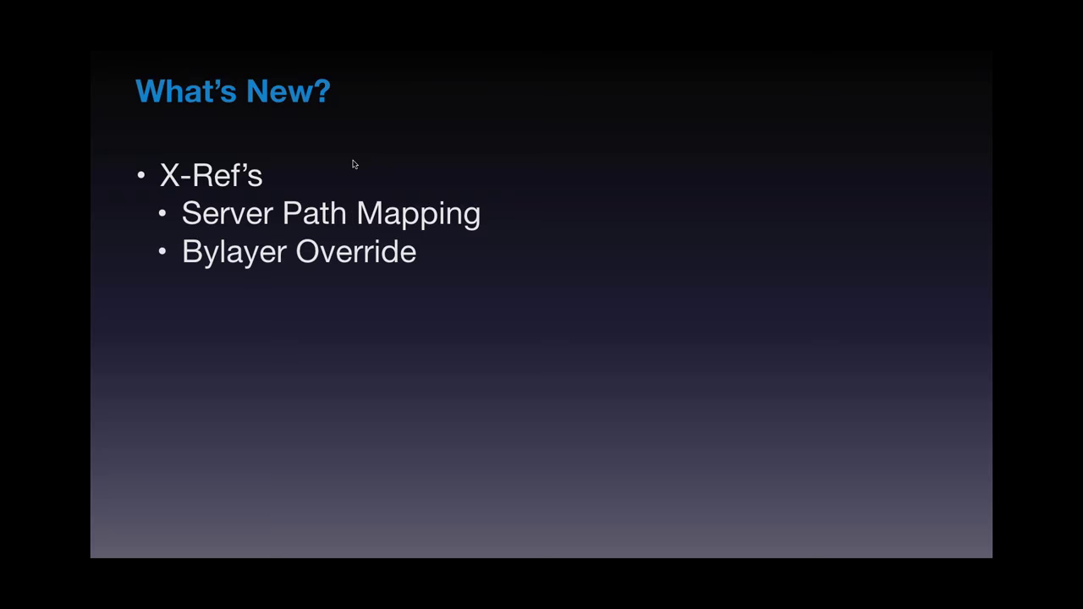
# Step through Express Tools, Dimension Improvements and Useful Tools to the Application Improvements slide.
pyautogui.press('Right')
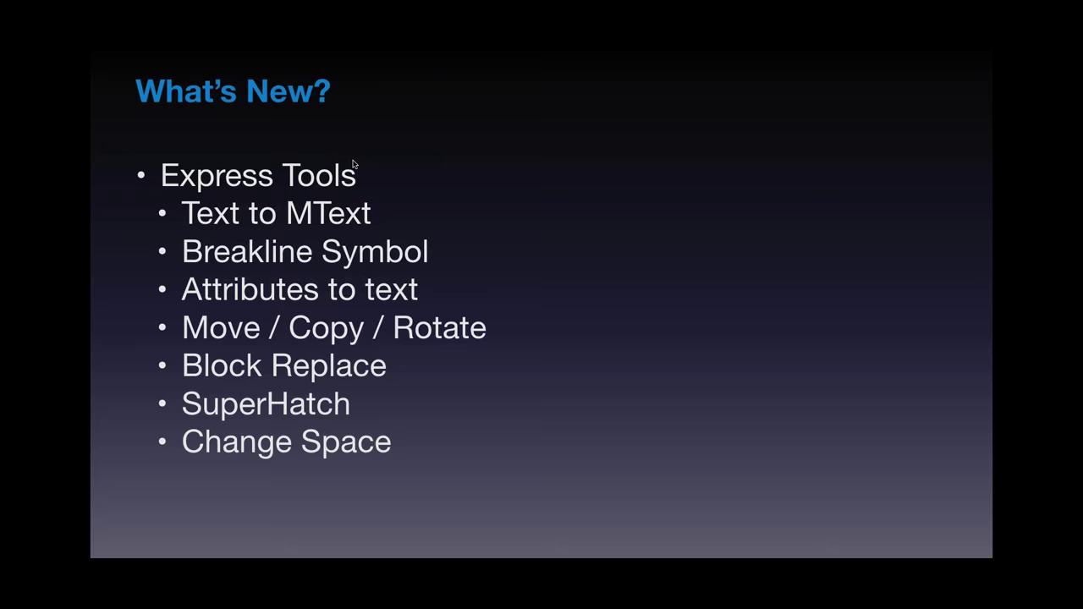
pyautogui.press('Right')
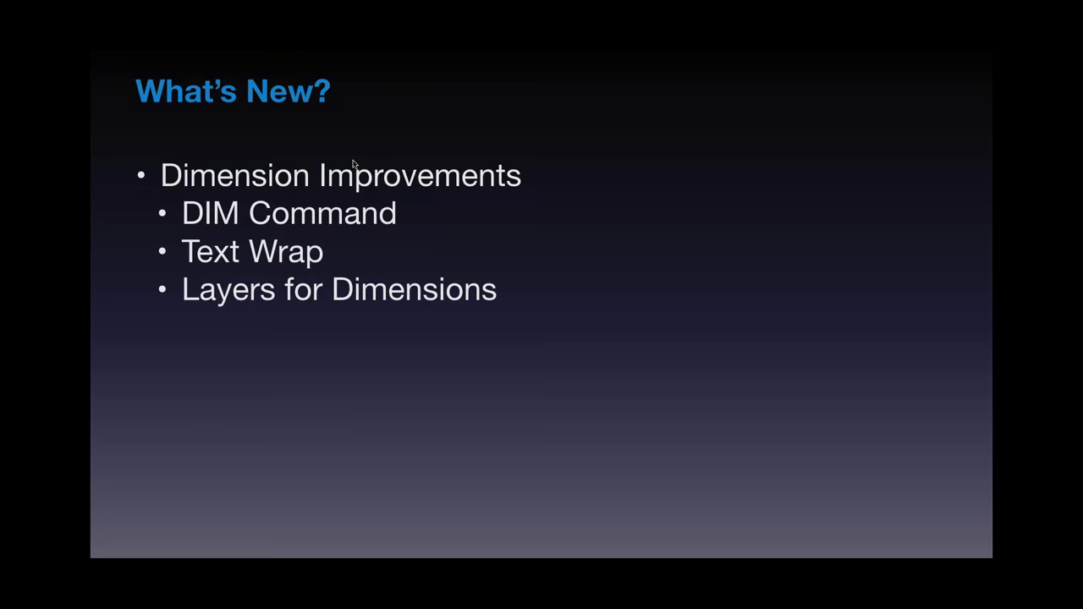
pyautogui.press('Right')
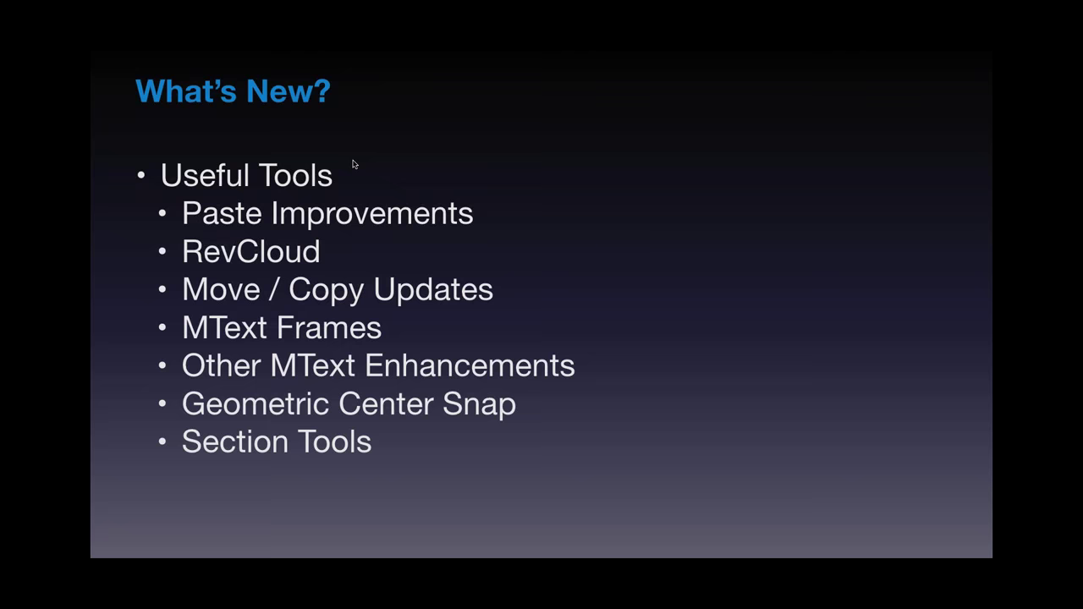
pyautogui.press('Right')
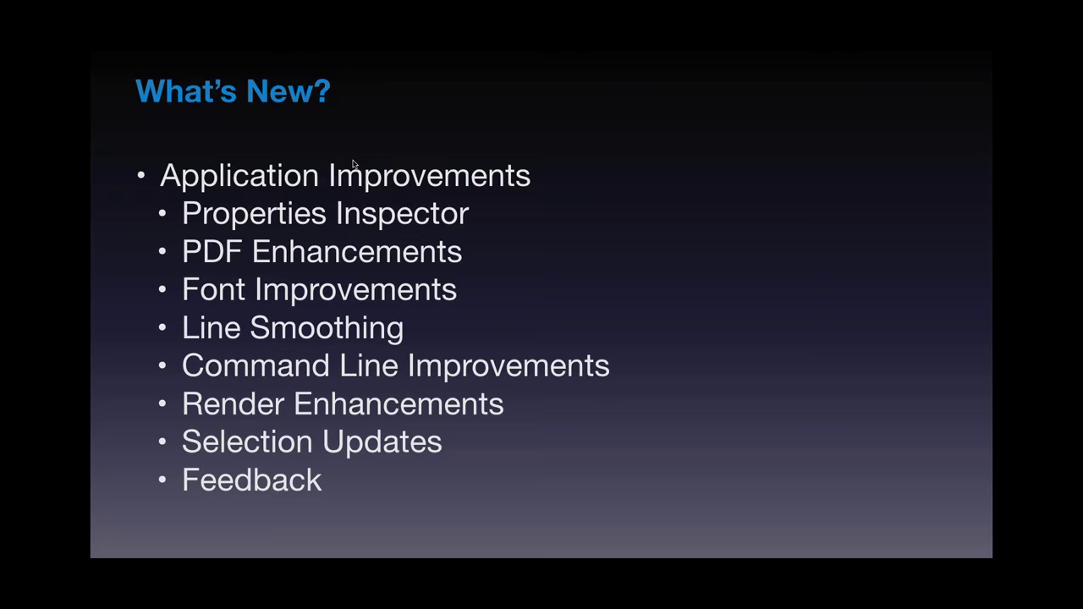
# Advance to 'Let's take a look!', exit the show, switch to AutoCAD 2016 and minimize Keynote.
pyautogui.press('Right')
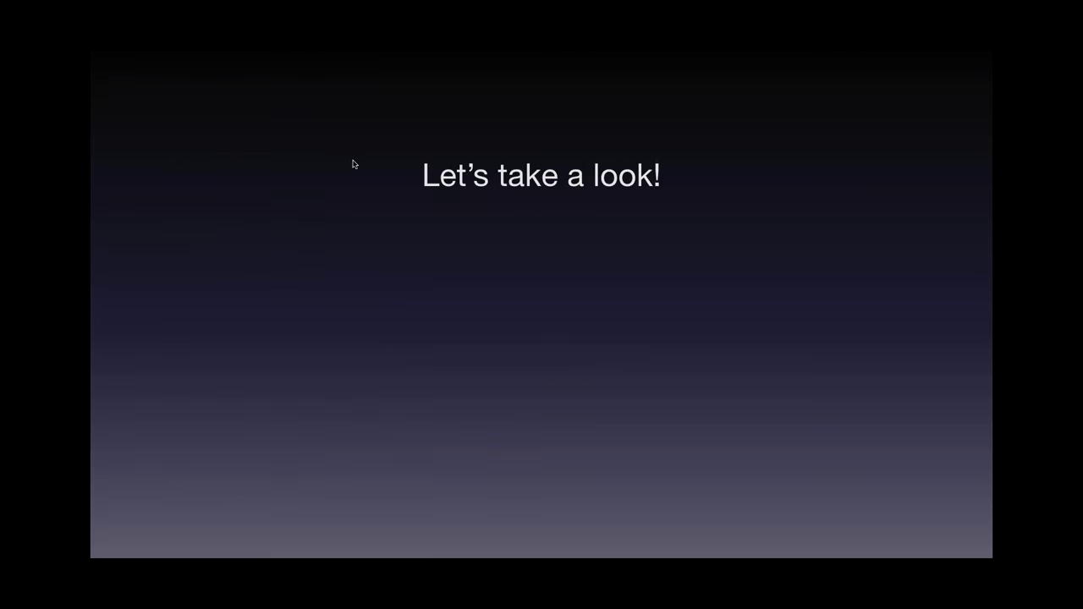
pyautogui.press('Escape')
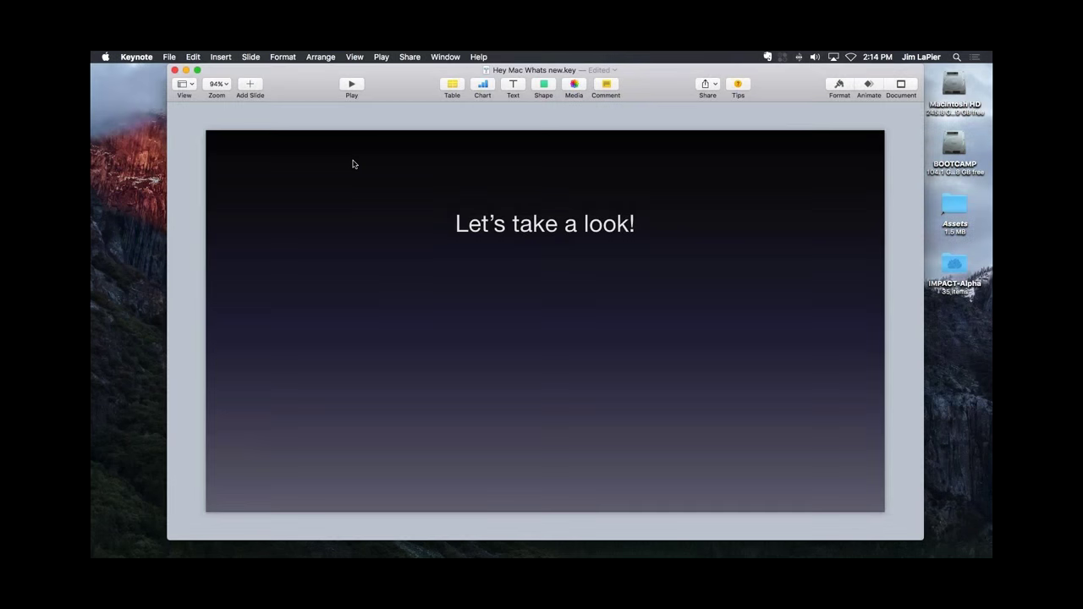
pyautogui.press('super+Tab')
pyautogui.press('super+Tab')
pyautogui.press('super+Tab')
pyautogui.press('super+Tab')
pyautogui.press('super+Tab')
pyautogui.press('super+Tab')
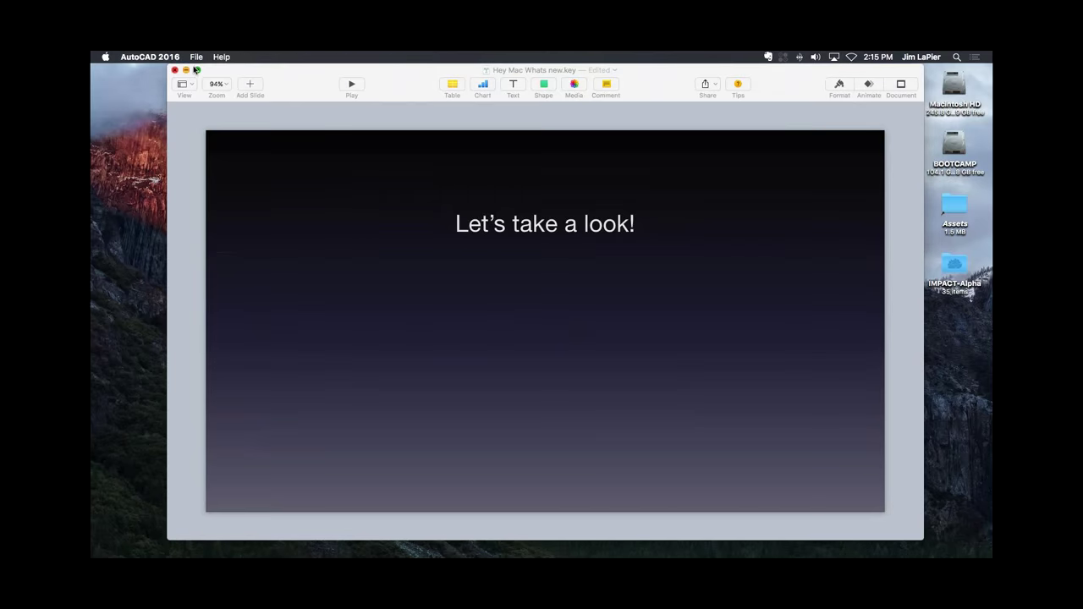
pyautogui.click(187, 70)
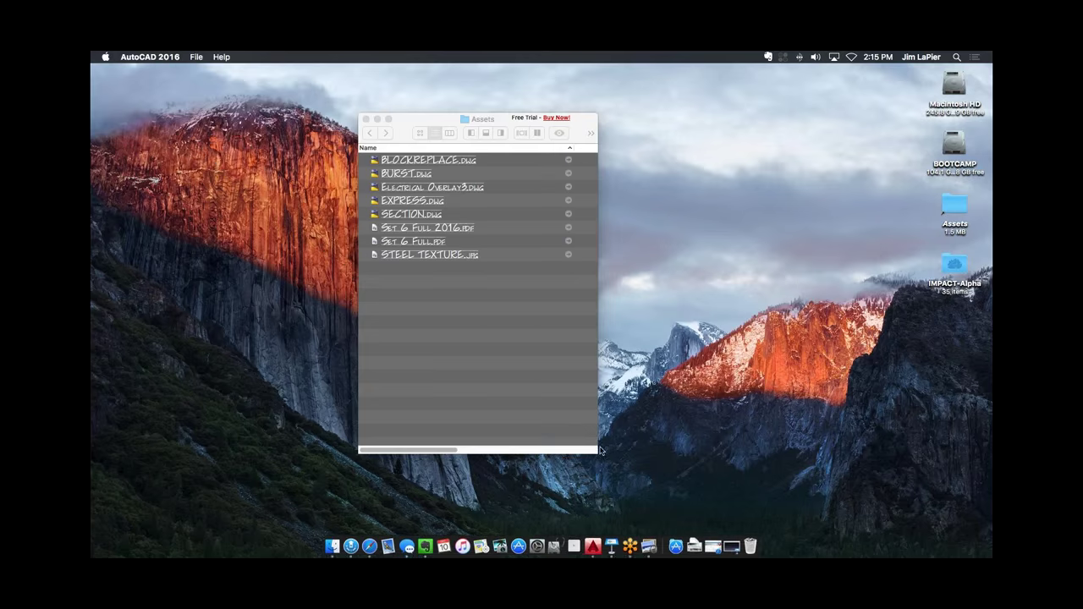
# Open EXPRESS.dwg from the Path Finder Assets folder.
pyautogui.click(412, 171)
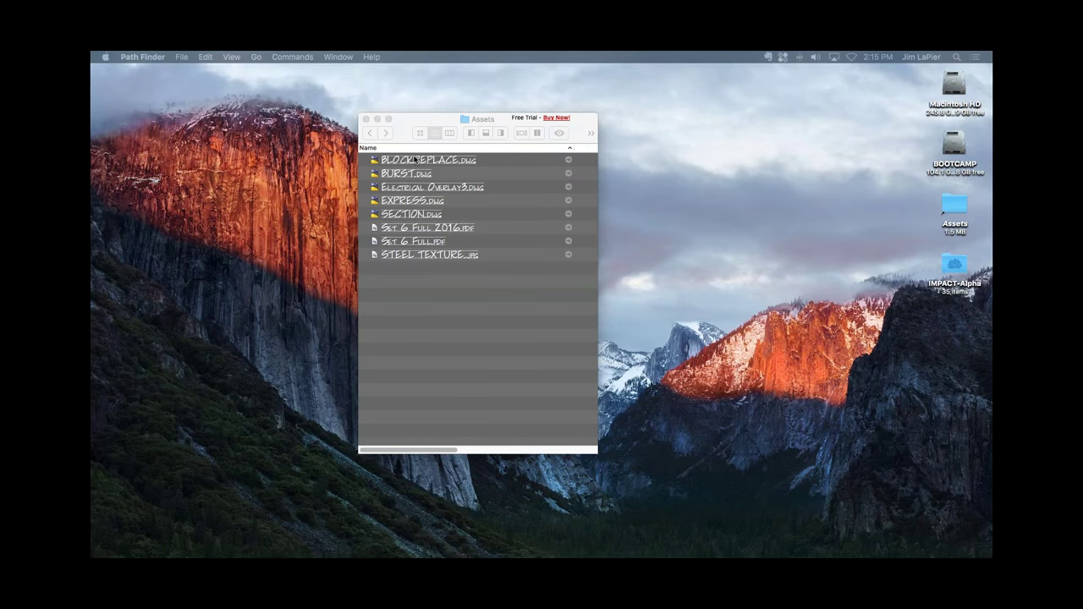
pyautogui.doubleClick(408, 203)
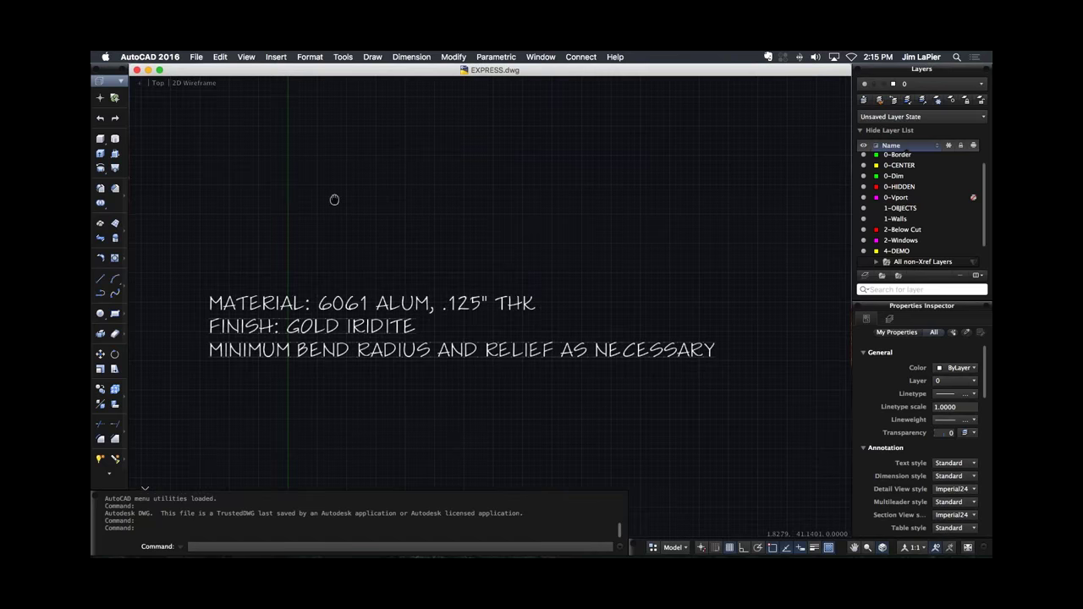
# Select the MATERIAL, FINISH and MINIMUM BEND RADIUS note lines in EXPRESS.dwg.
pyautogui.scroll(-3, 333, 201)
pyautogui.click(352, 268)
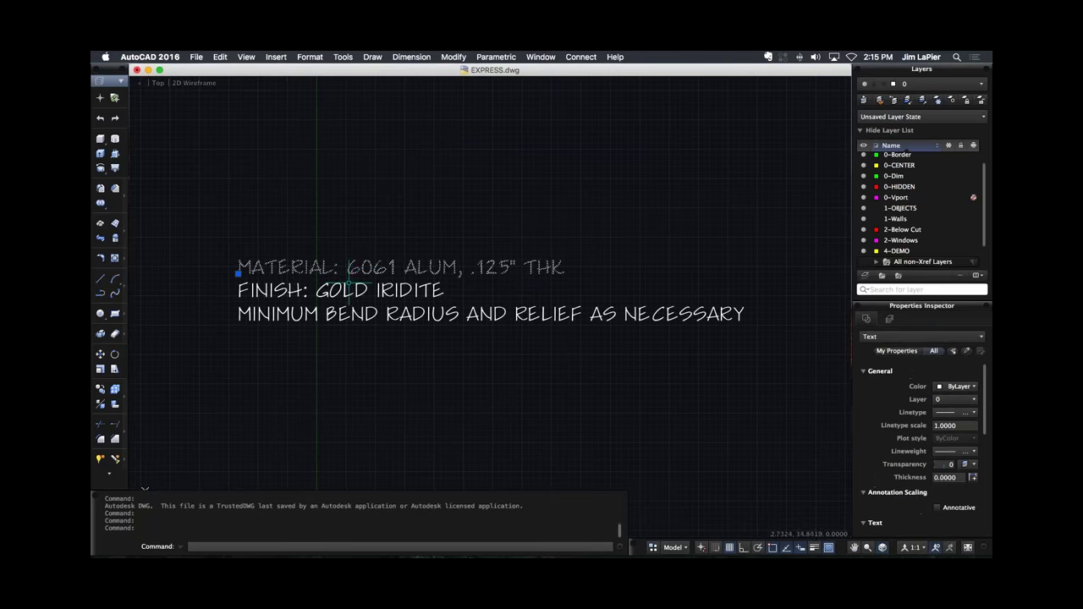
pyautogui.click(359, 290)
pyautogui.click(334, 313)
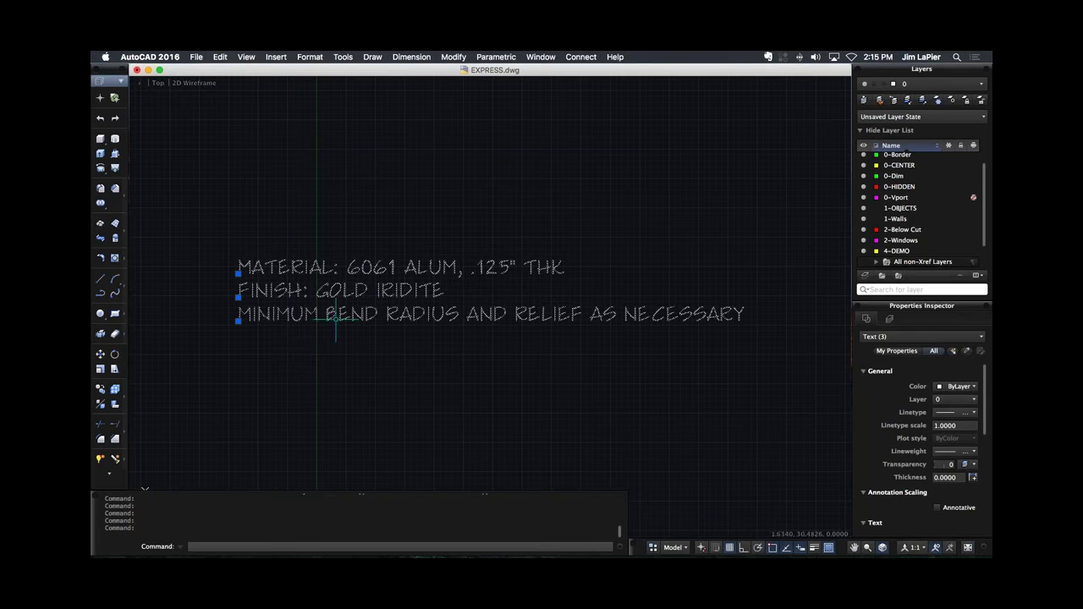
pyautogui.click(898, 289)
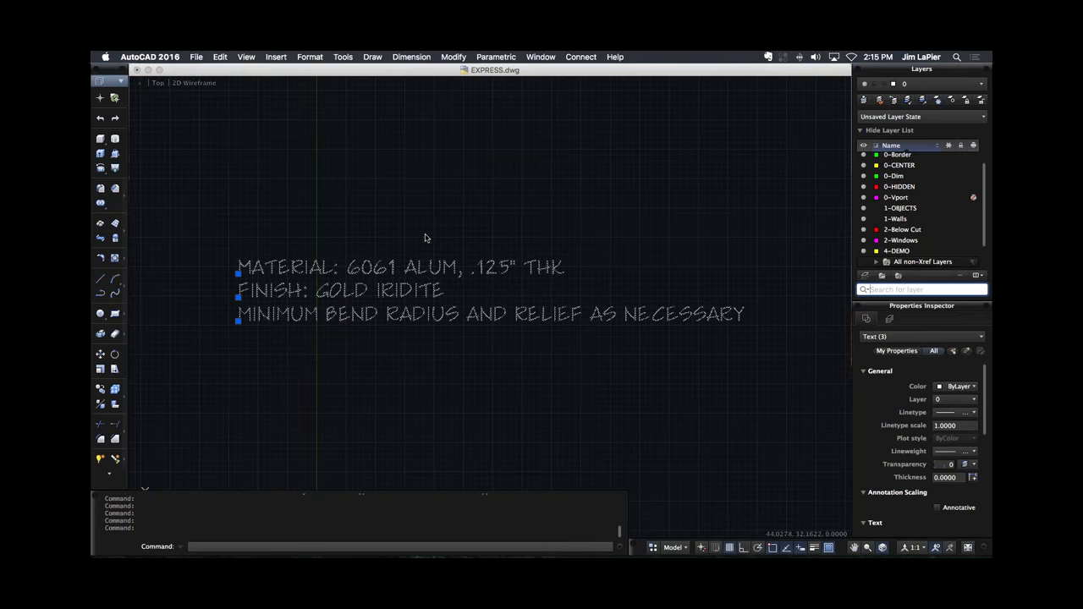
# Convert the three selected note lines into one MText with Express Tools, then select it.
pyautogui.click(343, 57)
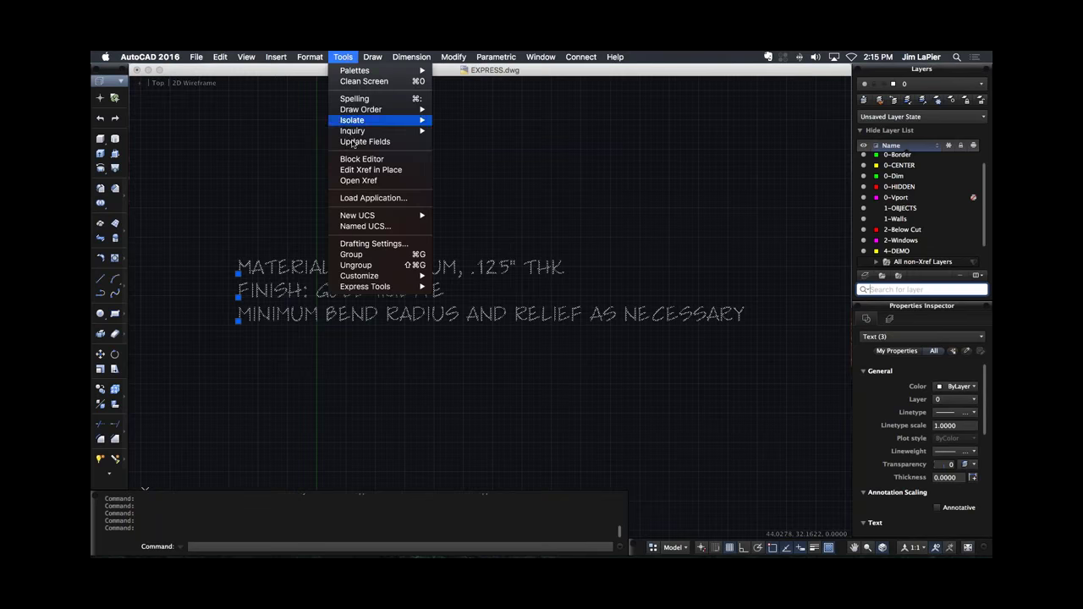
pyautogui.moveTo(375, 287)
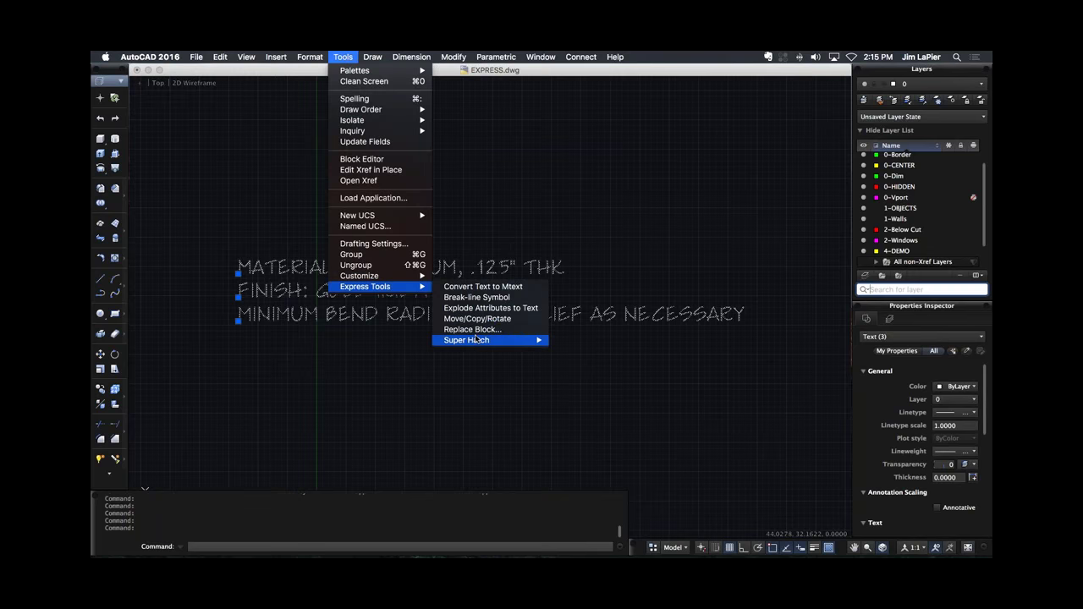
pyautogui.click(508, 290)
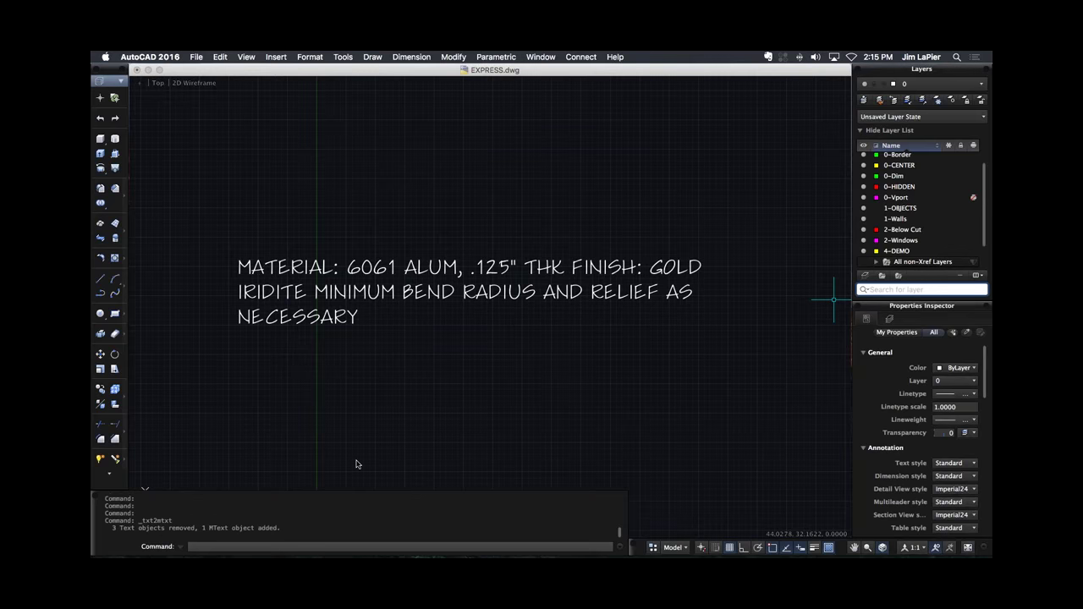
pyautogui.click(377, 296)
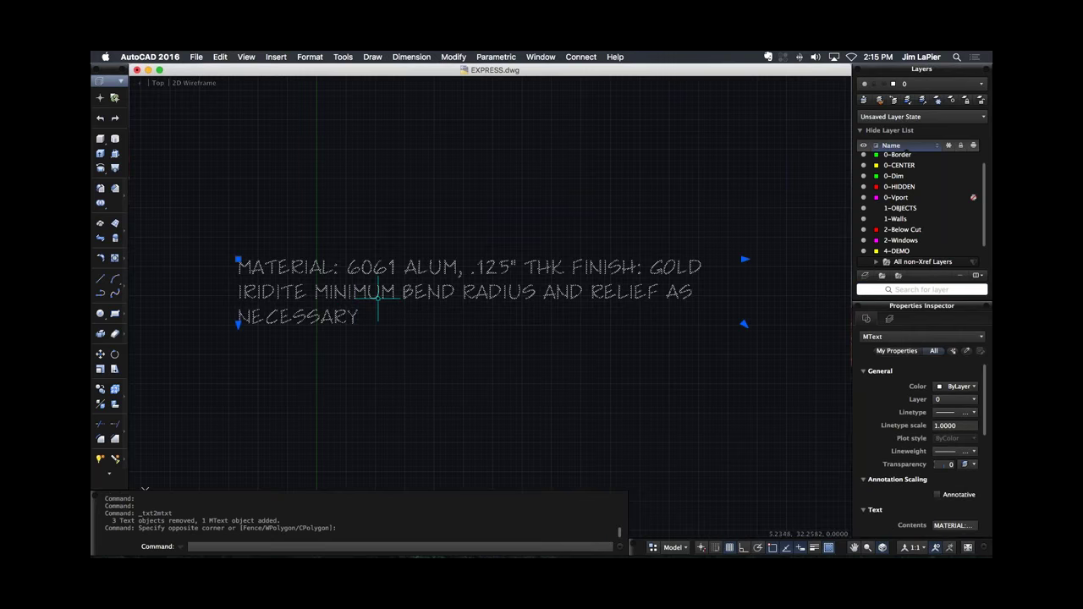
# Edit the merged note and number its first line, MATERIAL, as item 1.
pyautogui.doubleClick(378, 296)
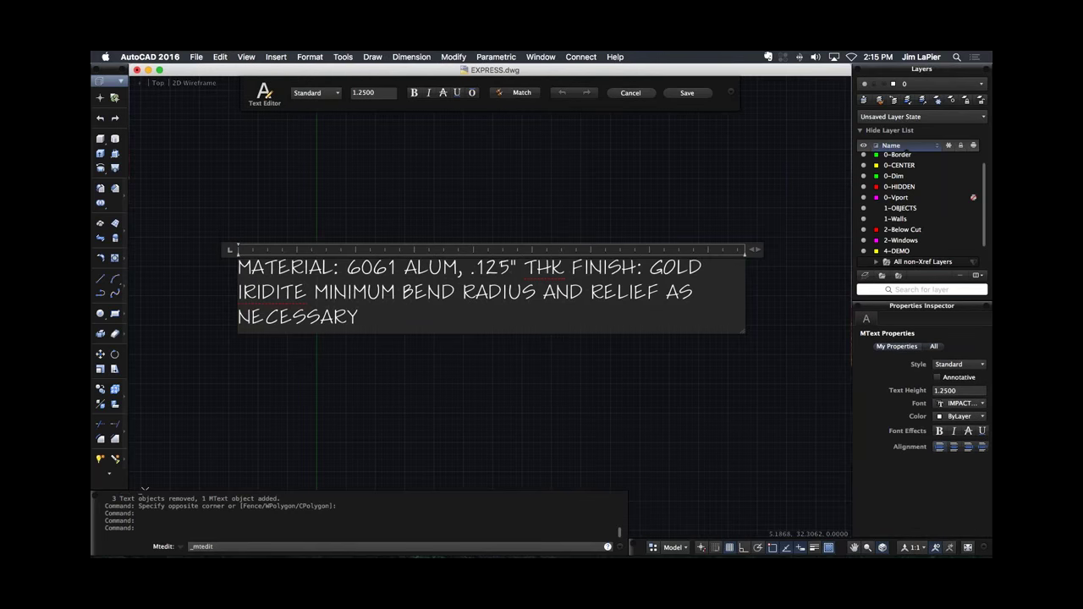
pyautogui.click(571, 269)
pyautogui.press('Return')
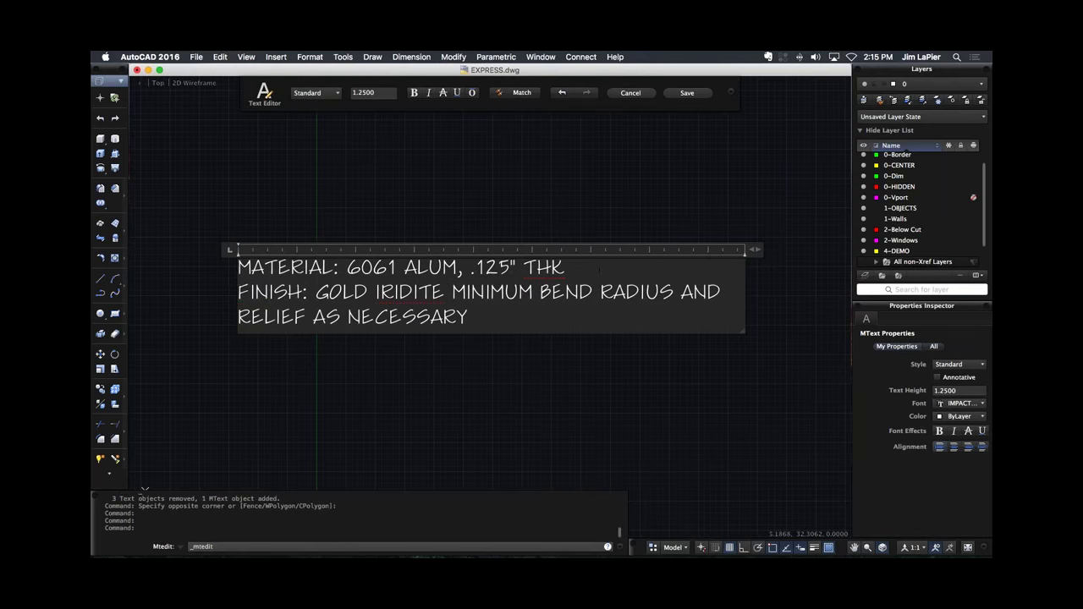
pyautogui.press('BackSpace')
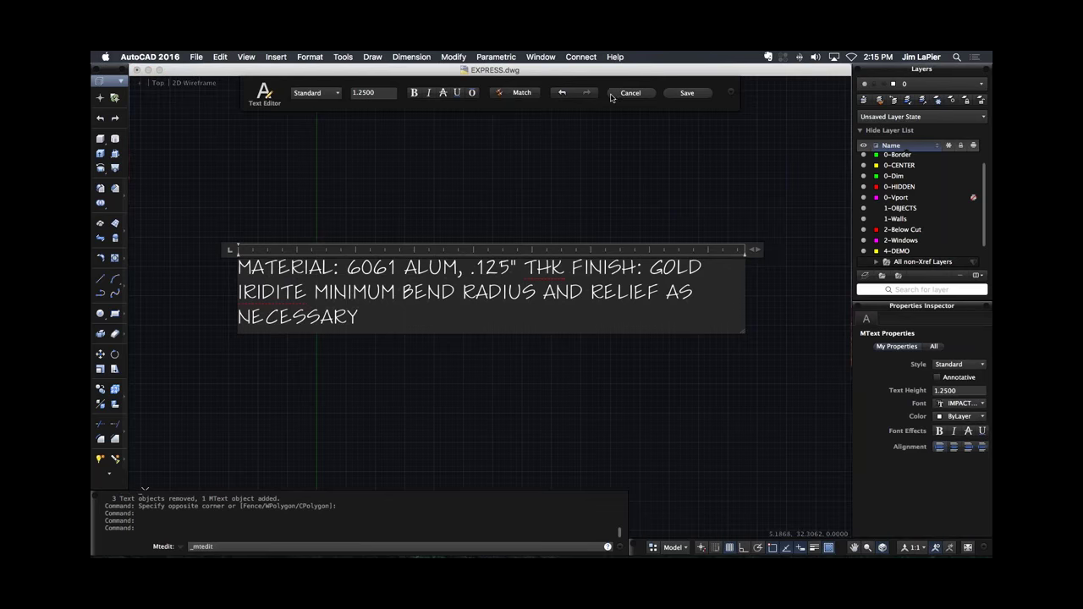
pyautogui.click(732, 92)
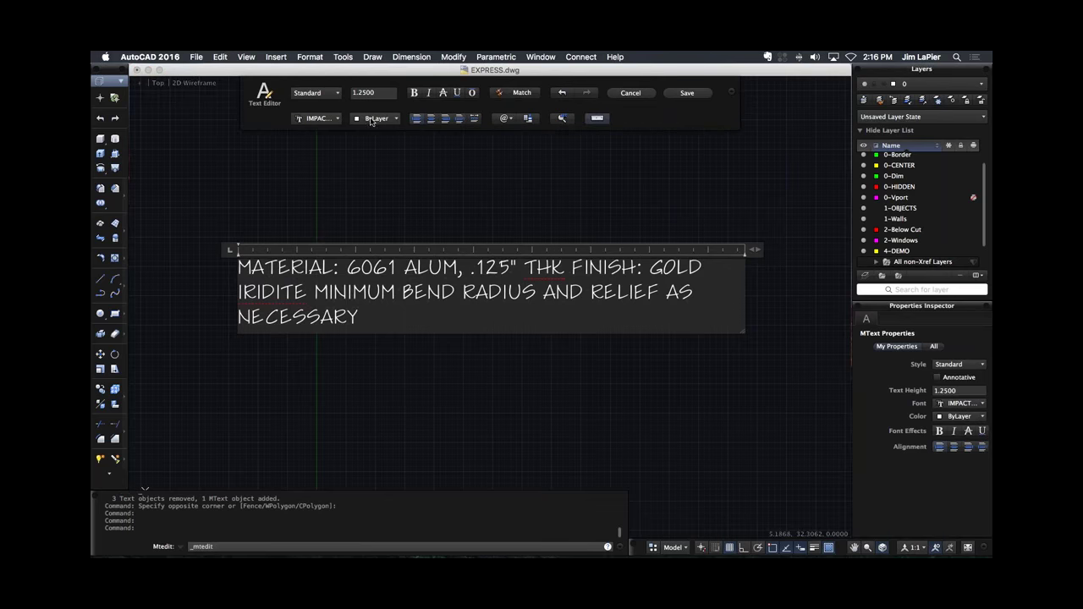
pyautogui.click(239, 270)
pyautogui.write('1.')
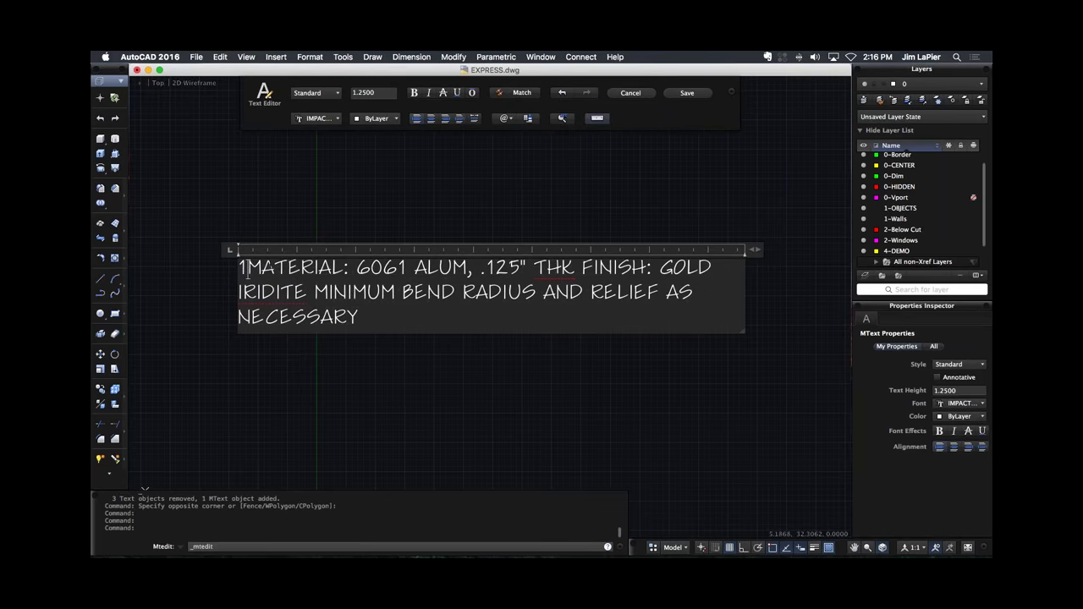
pyautogui.press('Tab')
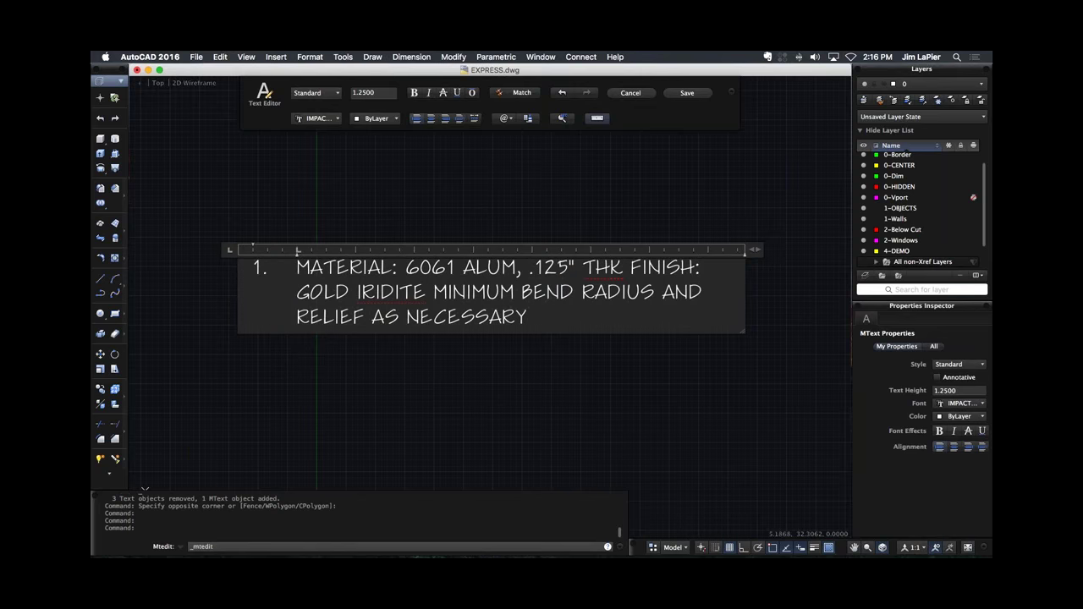
# Make FINISH and MINIMUM BEND RADIUS numbered items 2 and 3, then close the editor.
pyautogui.click(630, 269)
pyautogui.press('Return')
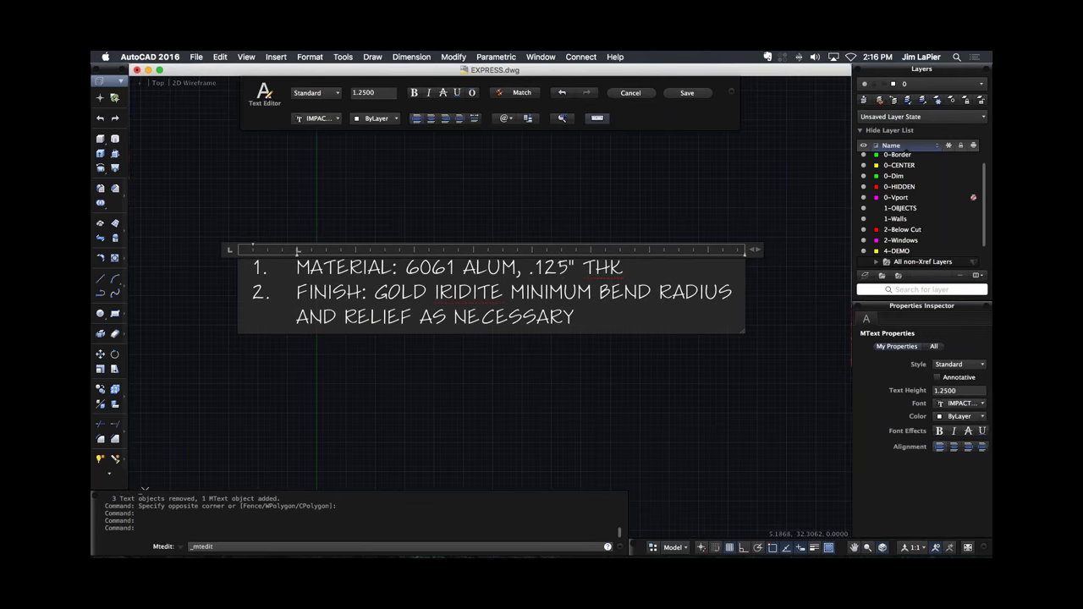
pyautogui.click(505, 292)
pyautogui.press('Return')
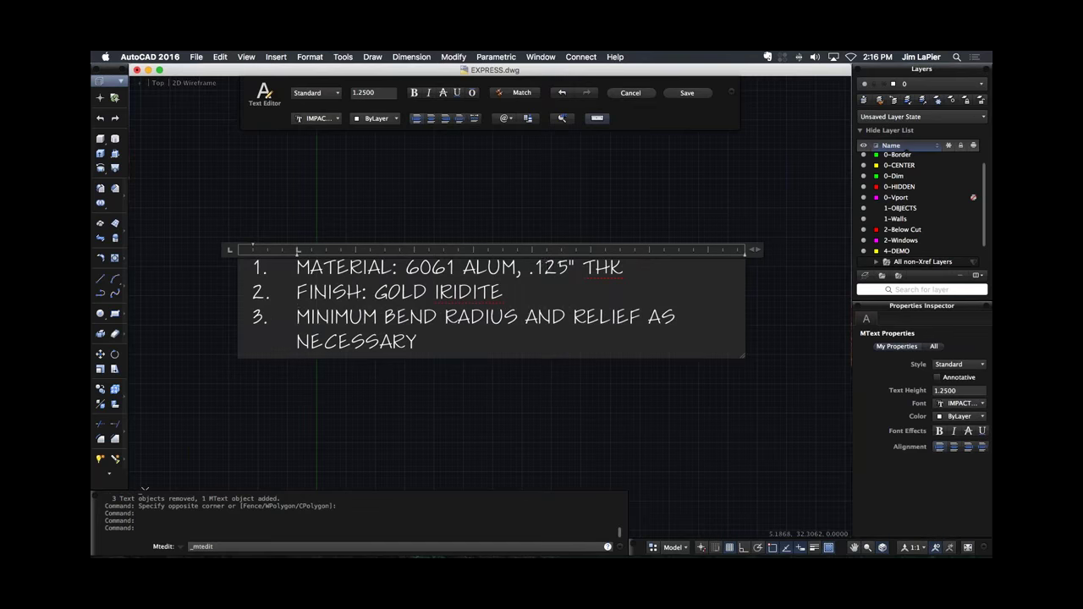
pyautogui.click(504, 234)
pyautogui.click(416, 354)
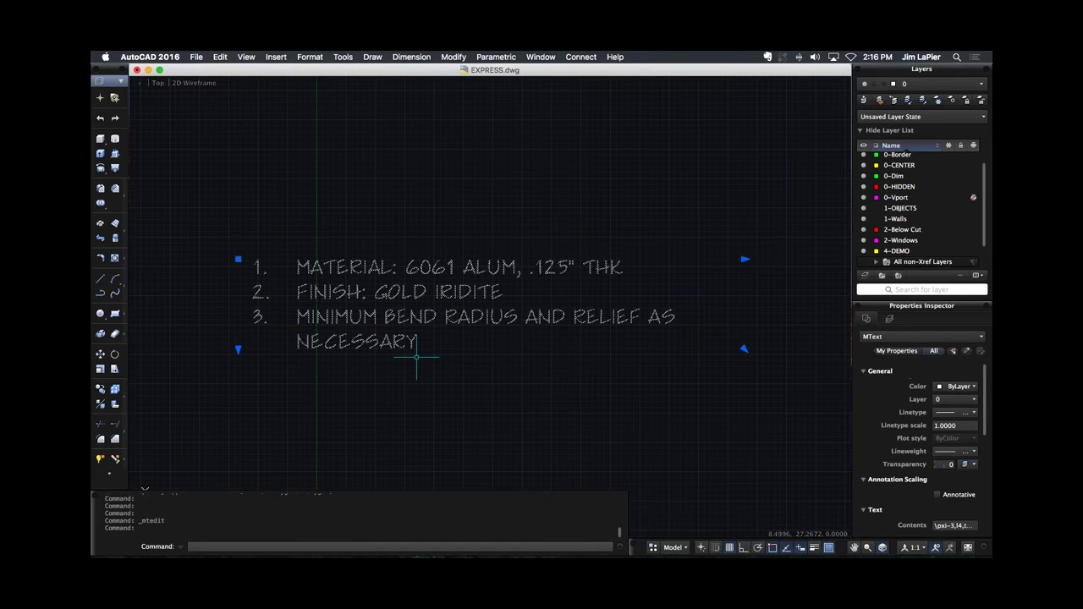
# Clear the selection and centre the view on the ladder drawing.
pyautogui.press('Escape')
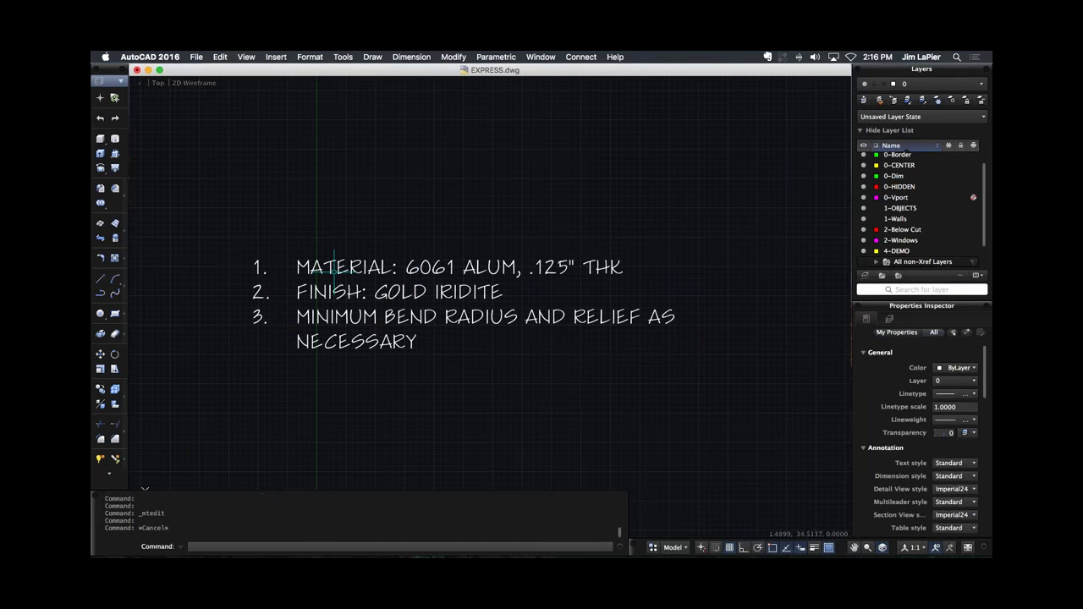
pyautogui.press('Escape')
pyautogui.scroll(-5, 334, 266)
pyautogui.moveTo(484, 243); pyautogui.dragTo(296, 405, button='middle')
pyautogui.scroll(5, 483, 230)
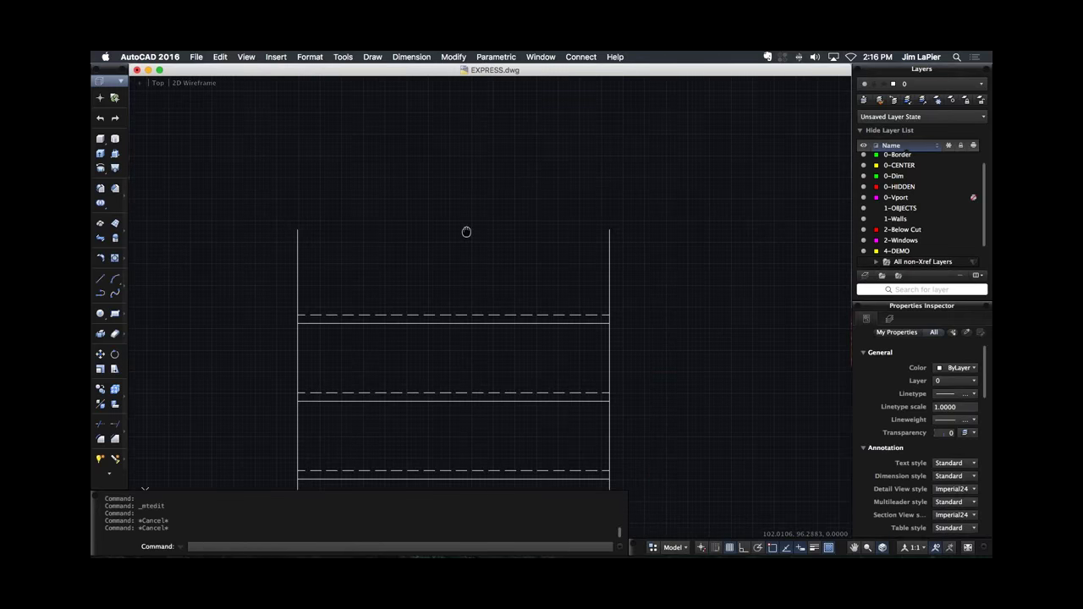
pyautogui.moveTo(466, 231); pyautogui.dragTo(437, 267, button='middle')
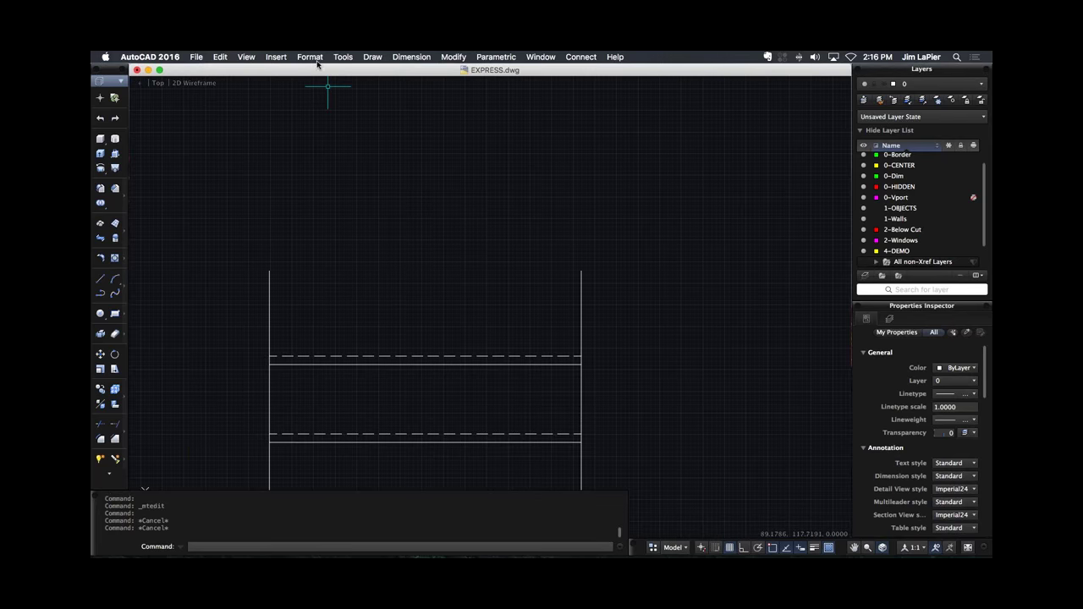
# Start the Express Tools Break-line Symbol command (size 0.5000, extension 0.1800).
pyautogui.click(343, 57)
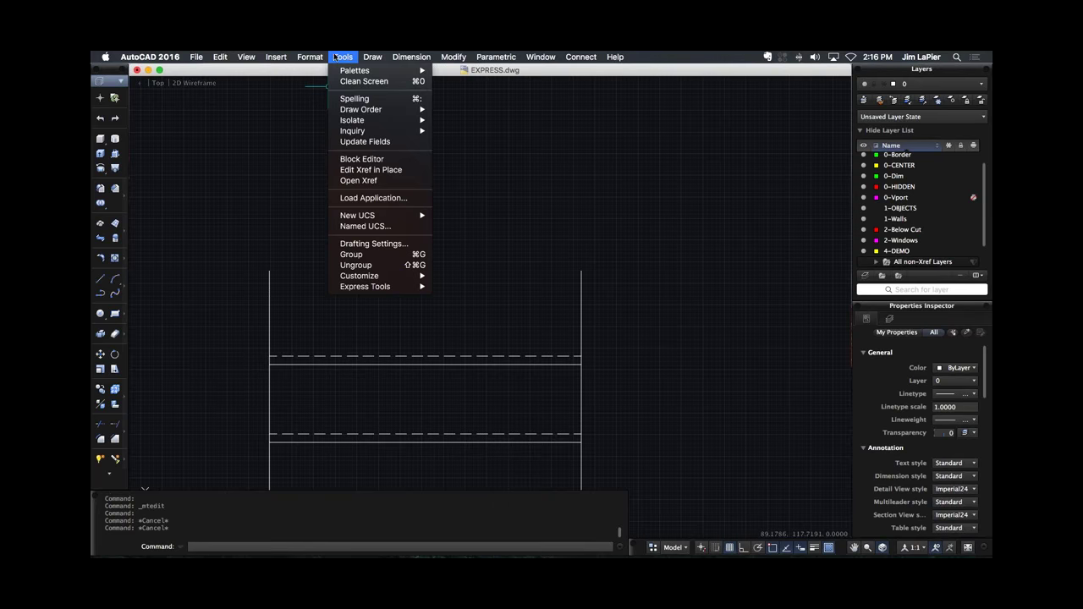
pyautogui.moveTo(381, 286)
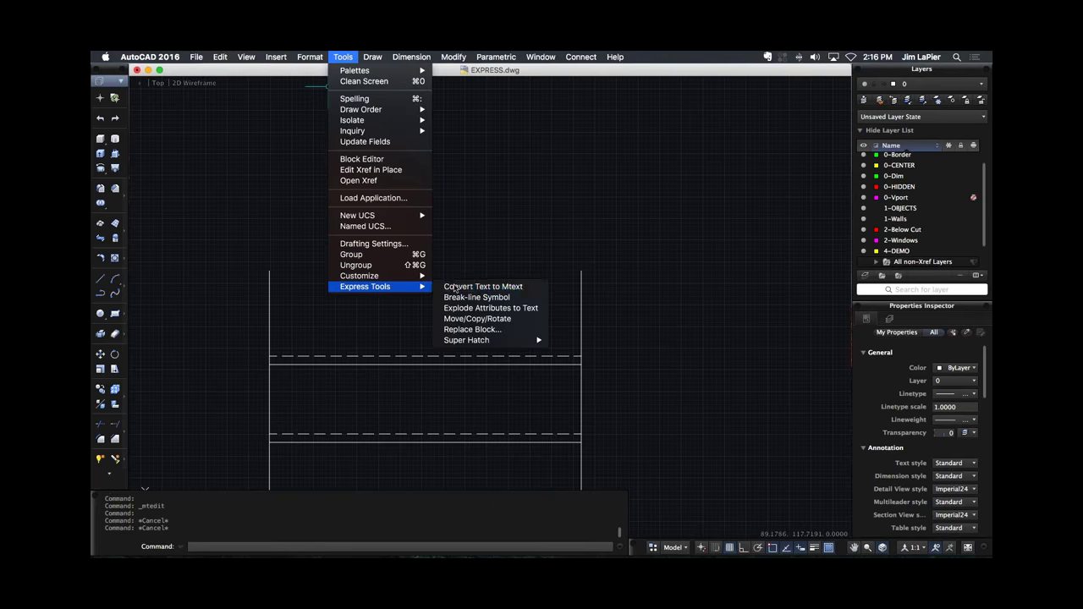
pyautogui.click(512, 300)
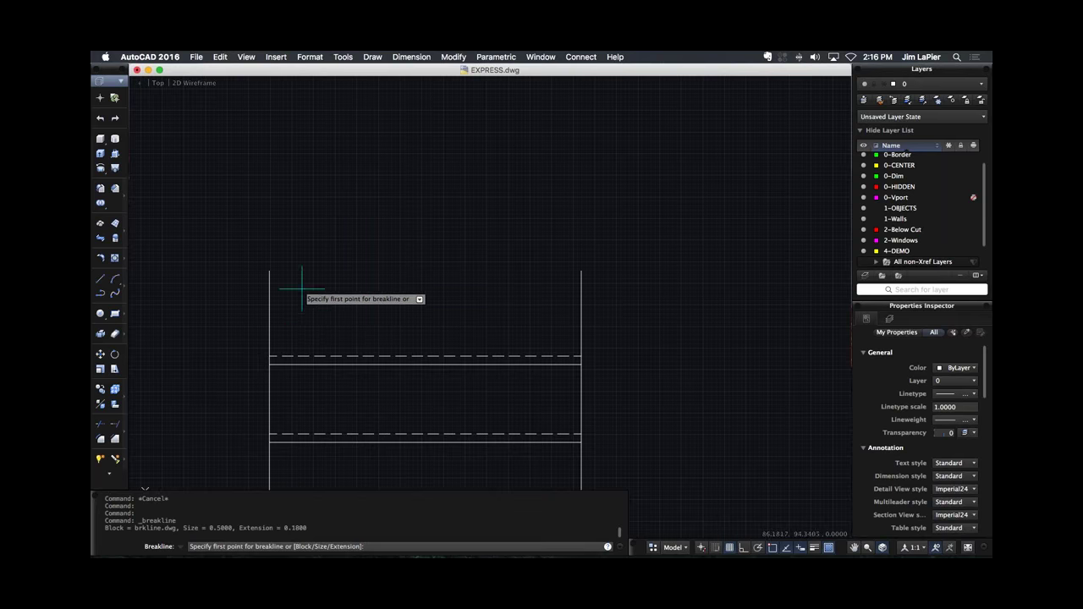
# Draw a break-line symbol across the ladder's sloped top, left rail to right rail.
pyautogui.click(269, 270)
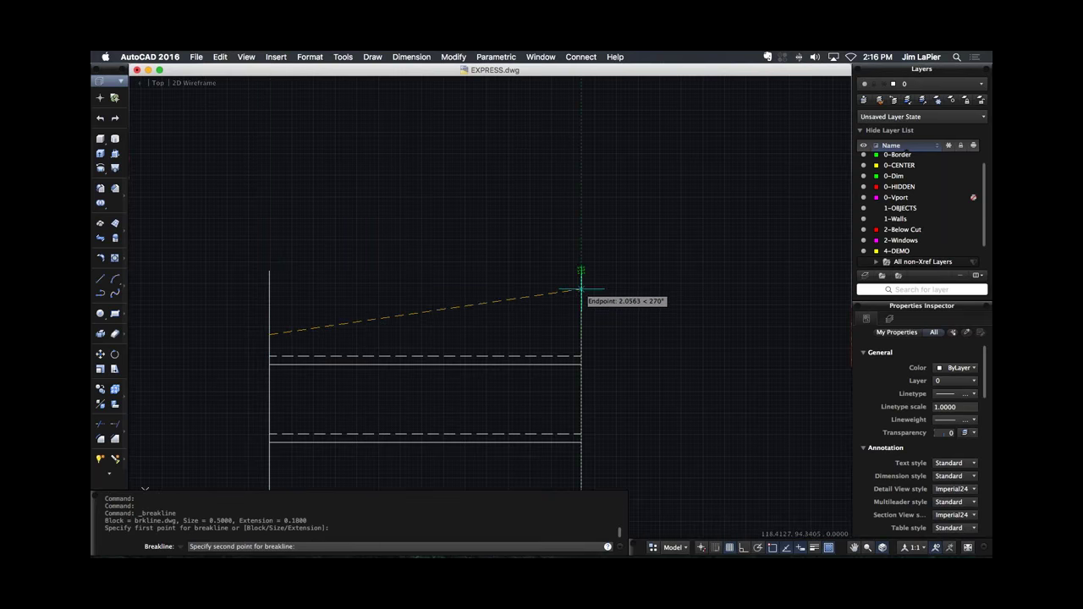
pyautogui.click(580, 298)
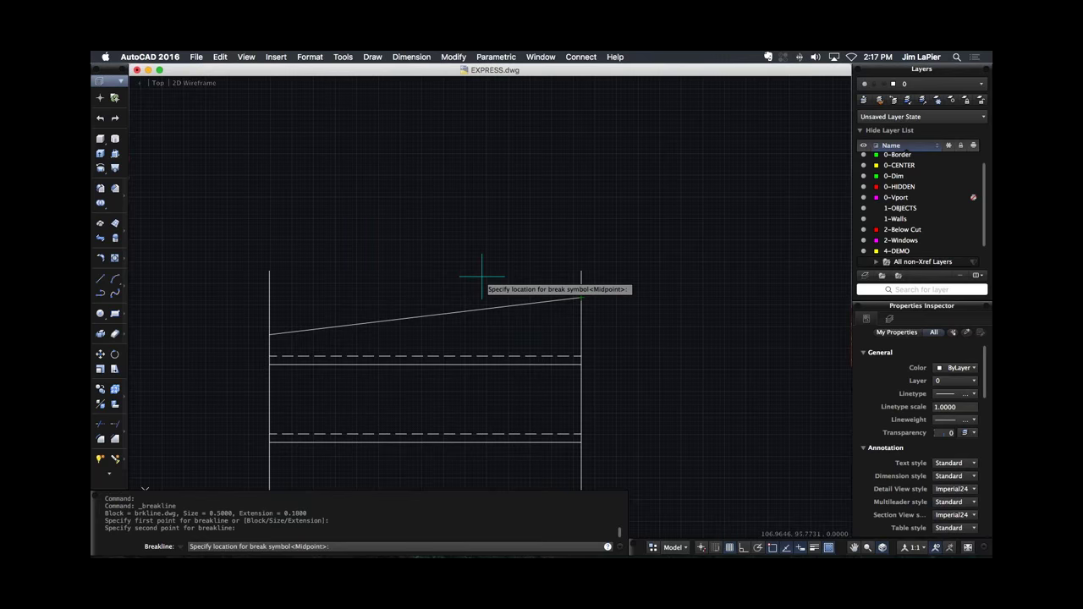
pyautogui.press('Return')
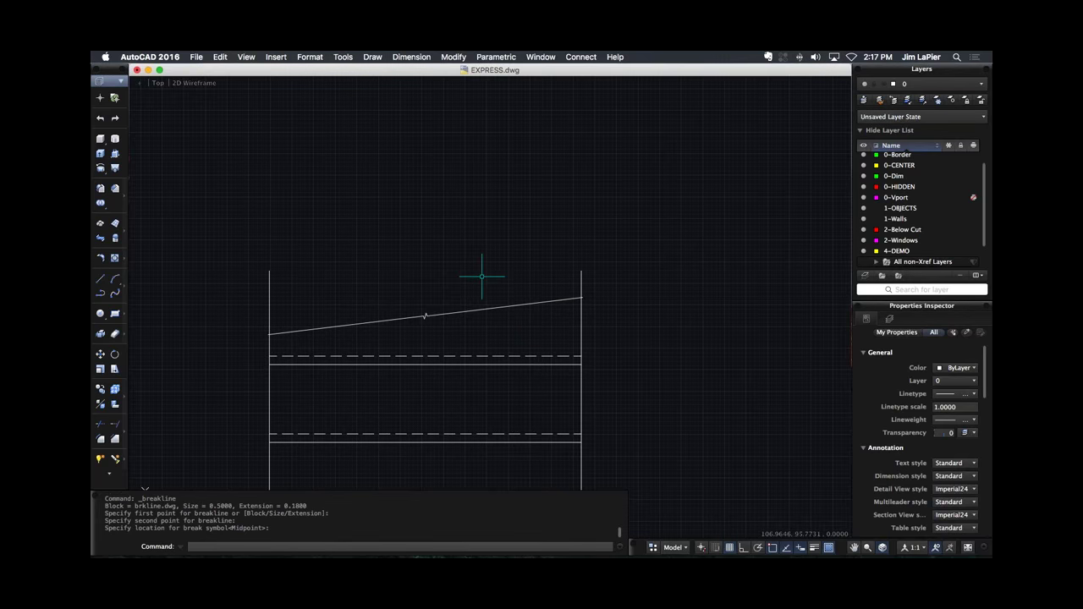
pyautogui.scroll(4, 427, 317)
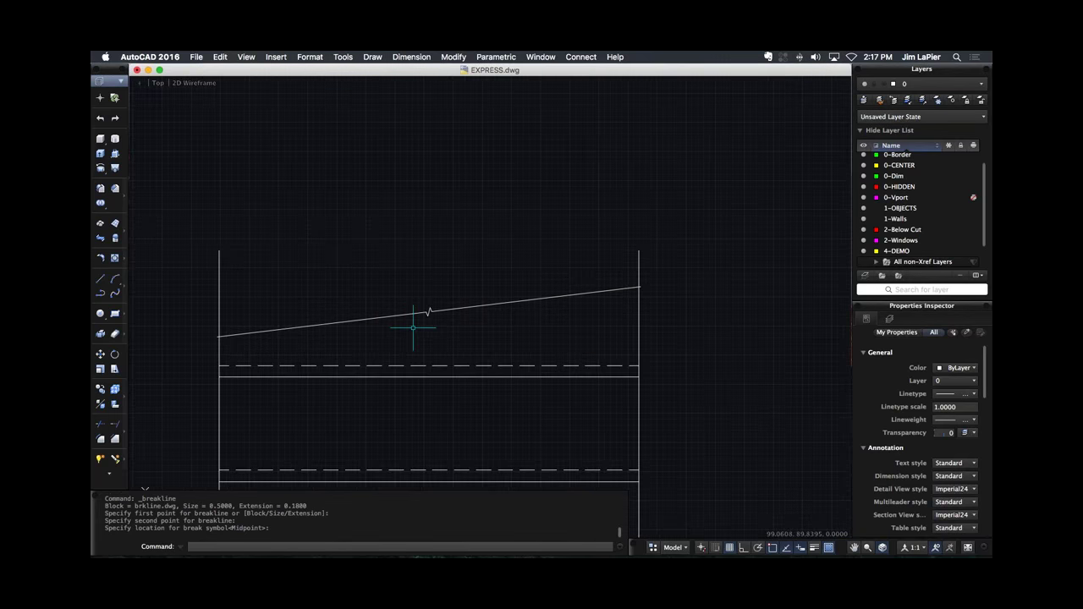
pyautogui.scroll(-5, 428, 314)
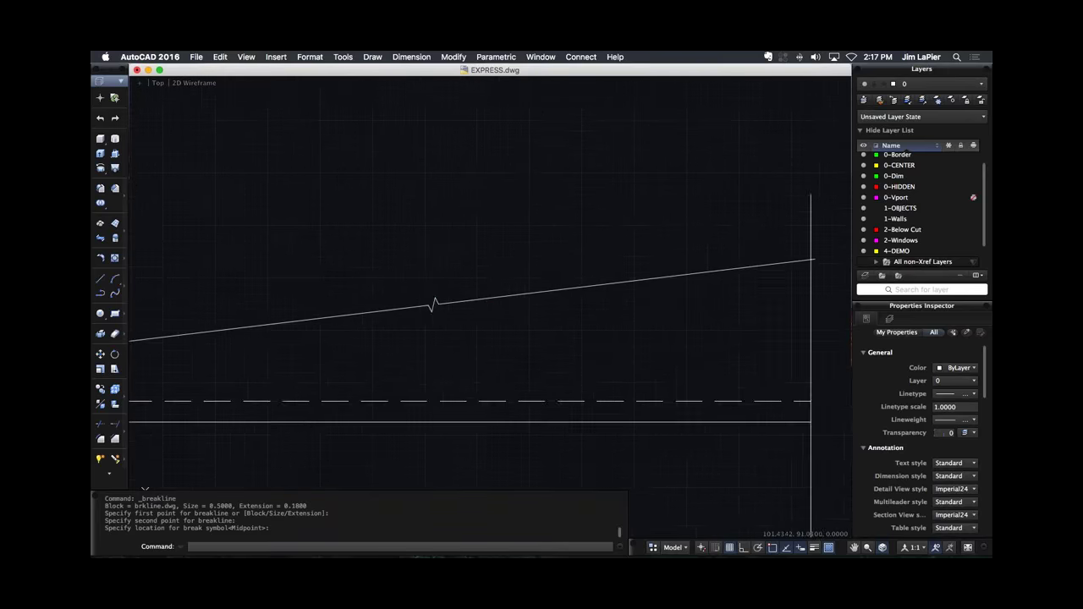
pyautogui.scroll(6, 222, 337)
pyautogui.scroll(-2, 245, 321)
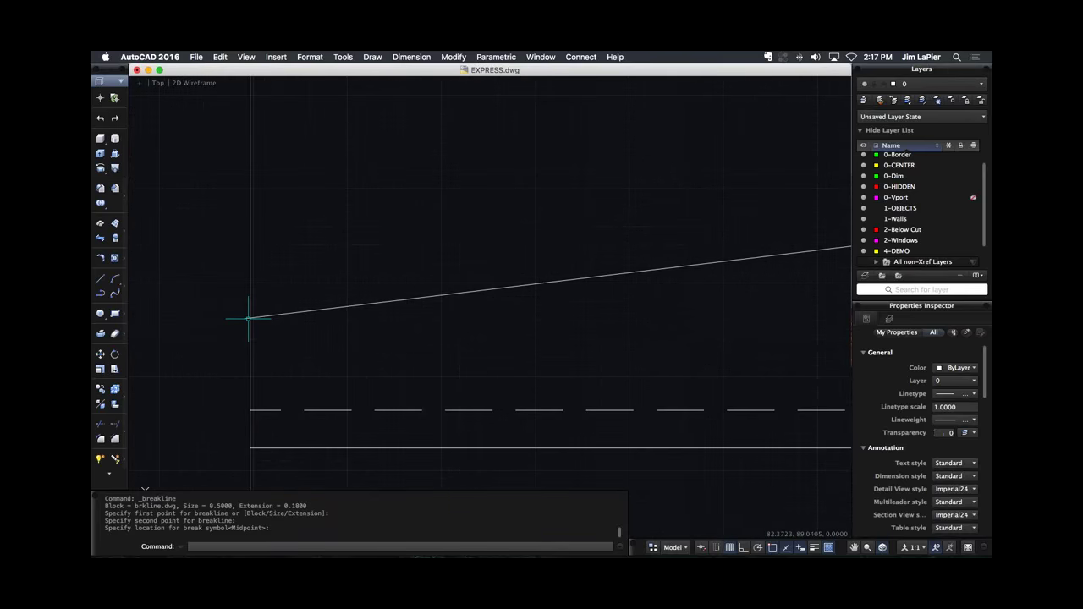
# Erase the sloped break line between the two rails.
pyautogui.scroll(-2, 258, 321)
pyautogui.click(257, 321)
pyautogui.press('Delete')
pyautogui.scroll(-3, 399, 302)
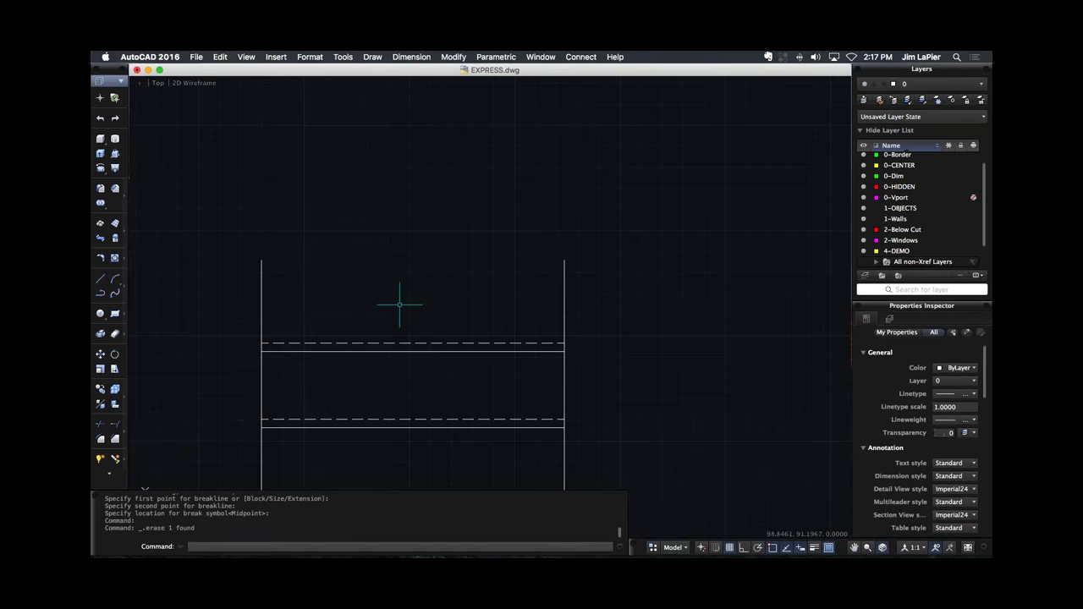
# Start Break-line Symbol with symbol size 4 and extension distance 2.
pyautogui.click(343, 57)
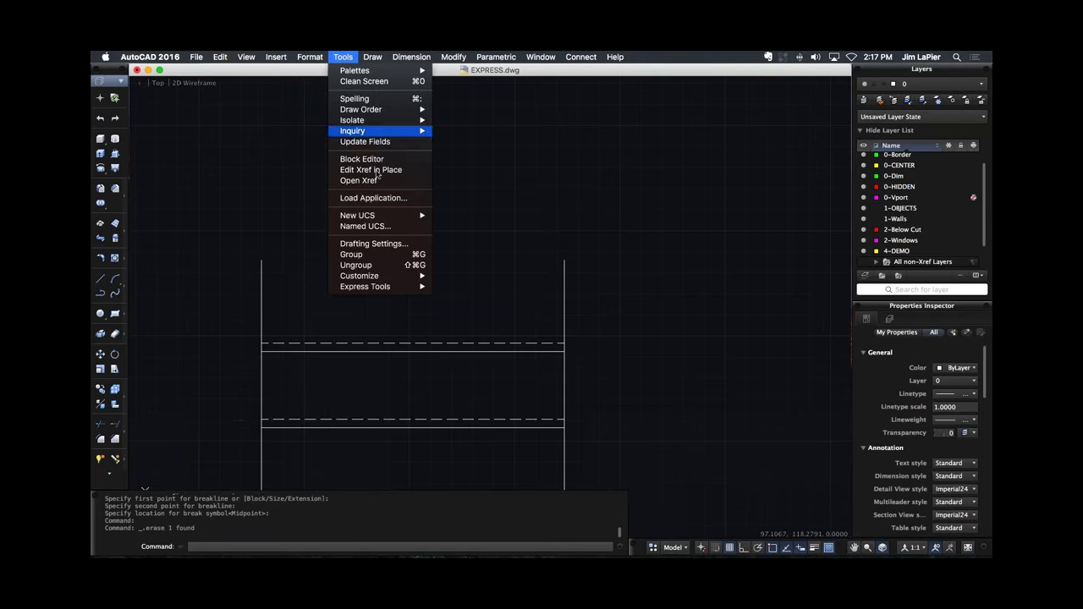
pyautogui.moveTo(410, 287)
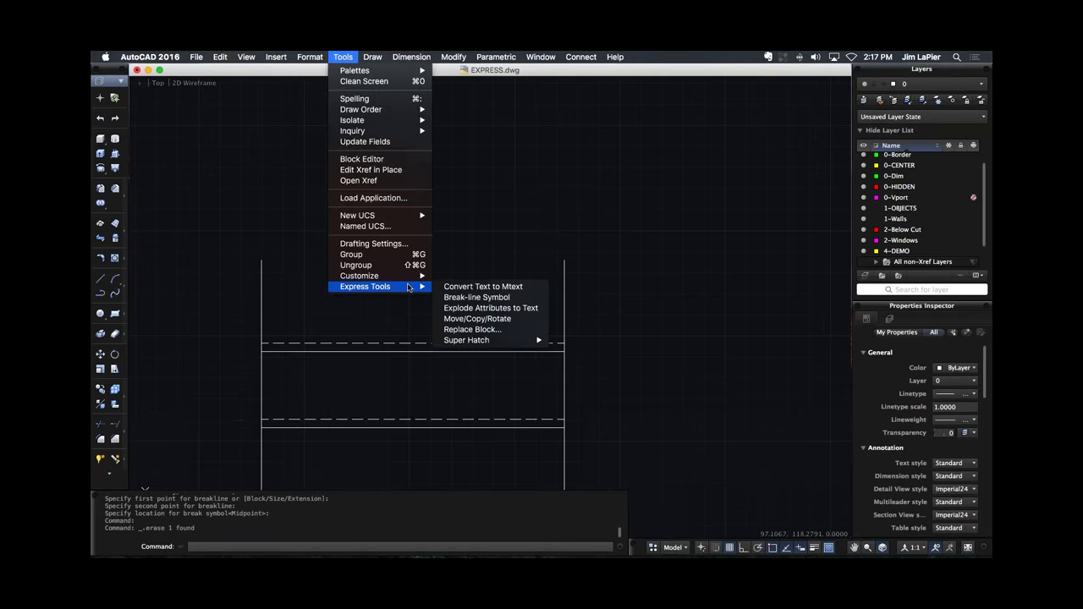
pyautogui.click(504, 298)
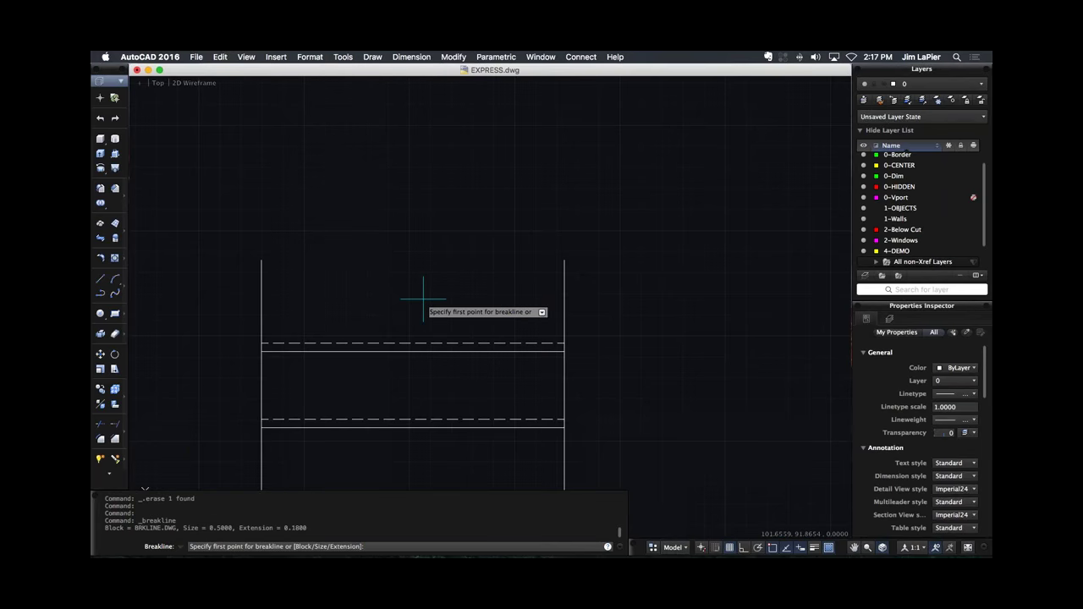
pyautogui.write('s')
pyautogui.press('Return')
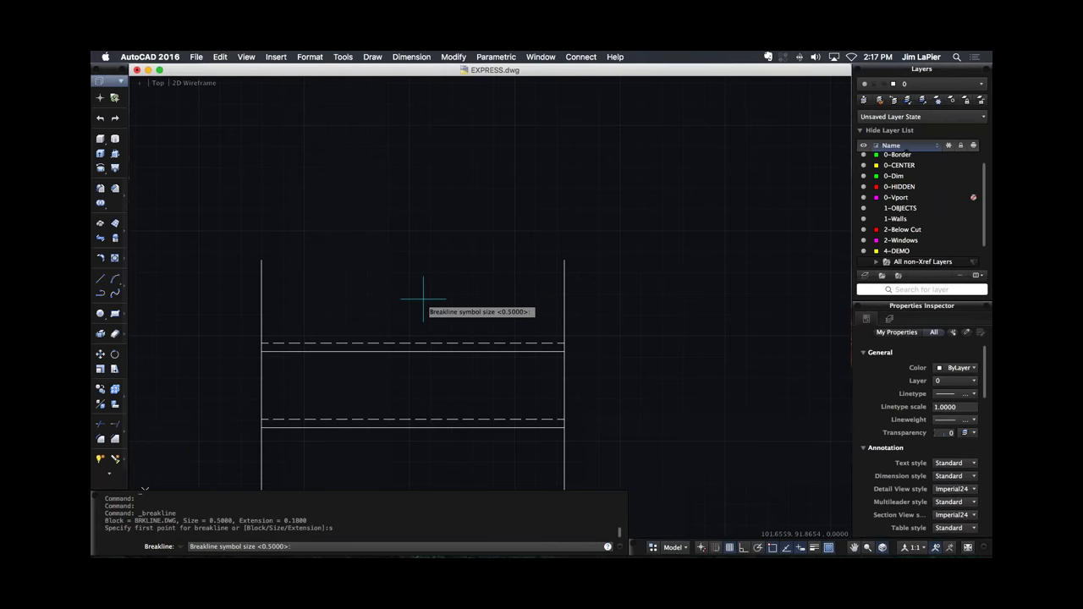
pyautogui.write('4')
pyautogui.press('Return')
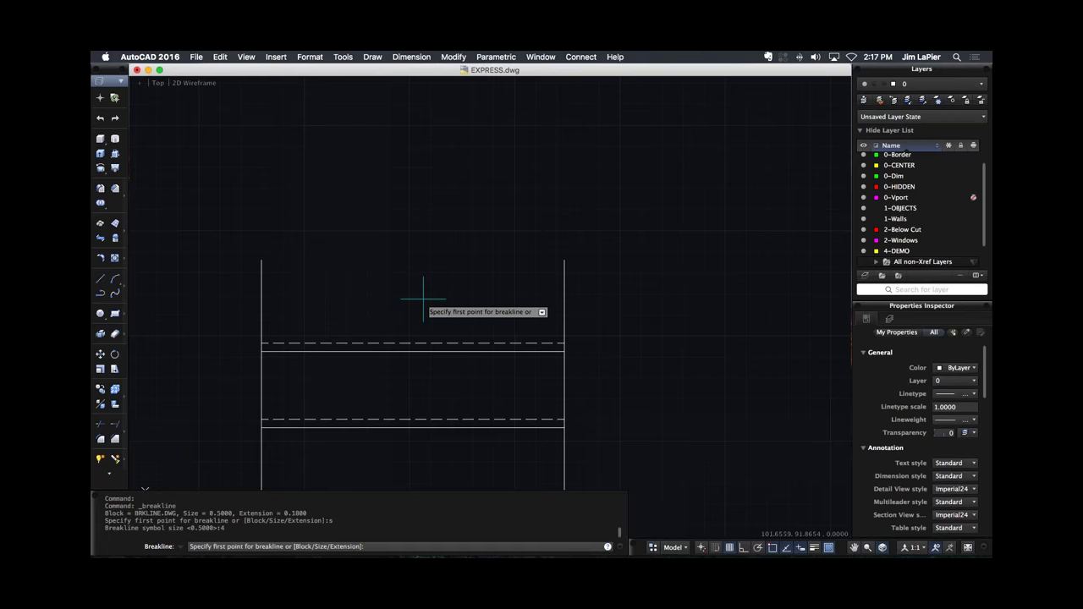
pyautogui.write('e')
pyautogui.press('Return')
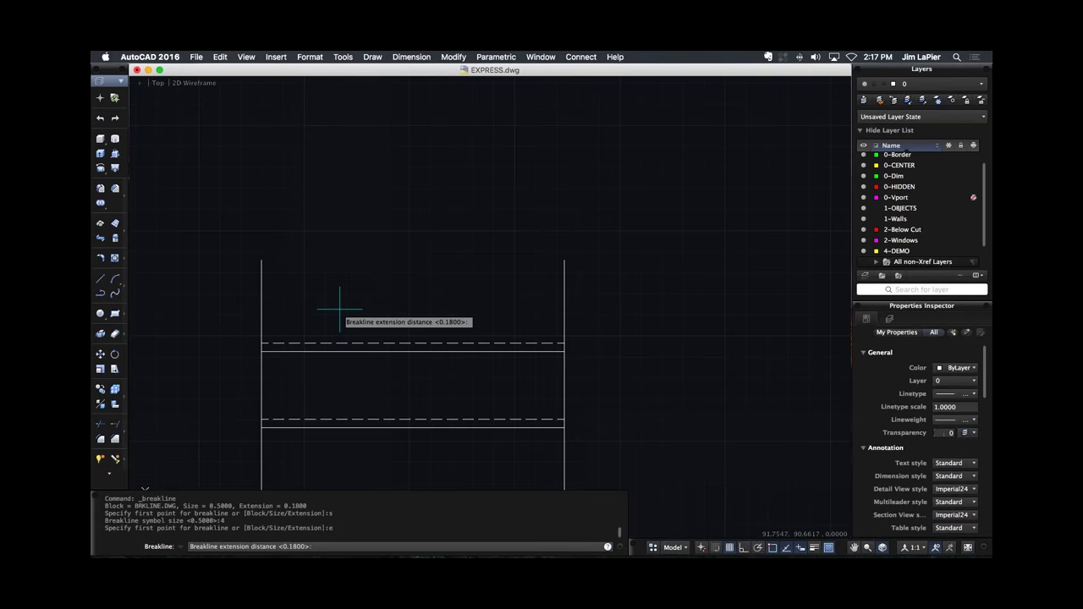
pyautogui.write('2')
pyautogui.press('Return')
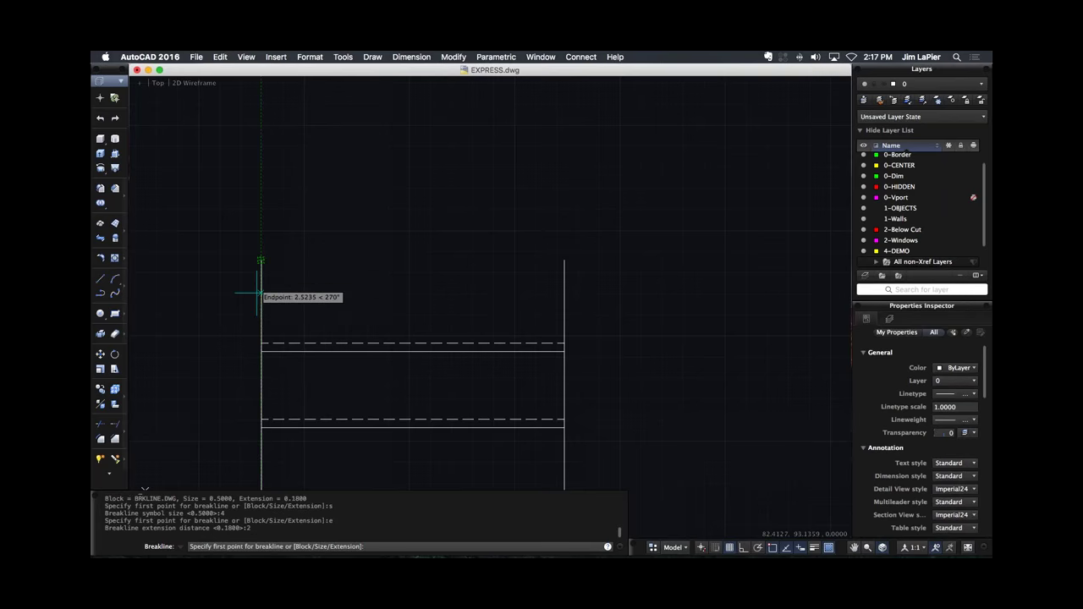
# Draw the break line between the two wall top ends with the zigzag mid-line.
pyautogui.click(262, 323)
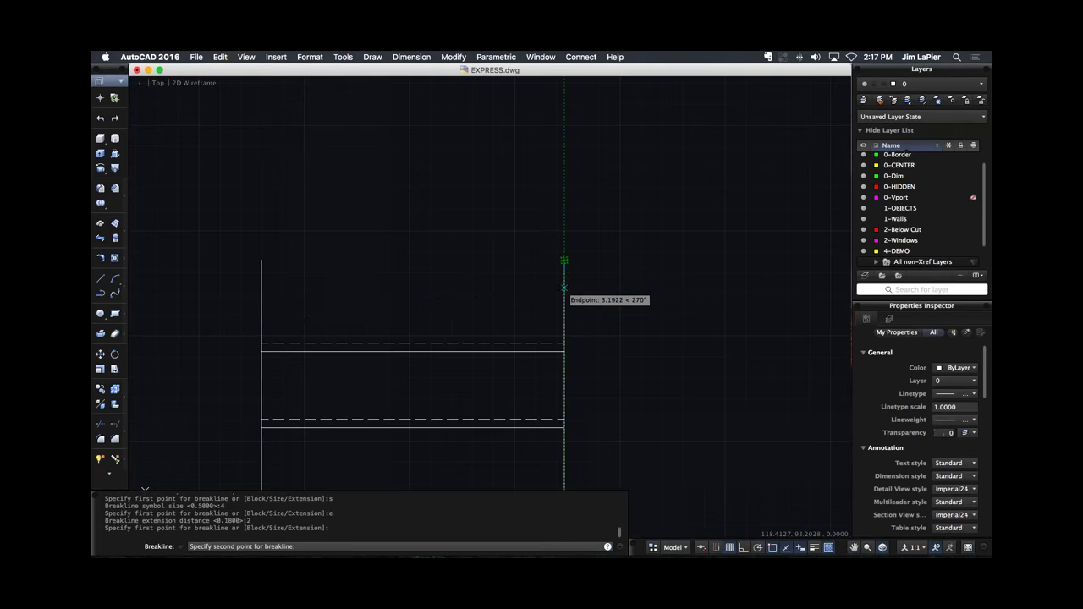
pyautogui.click(565, 288)
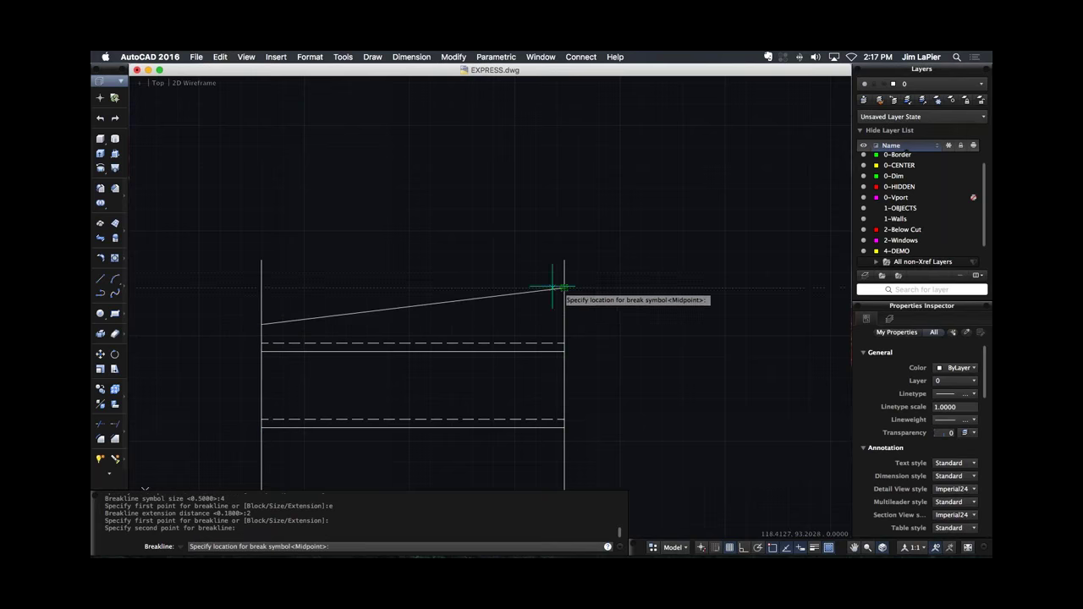
pyautogui.click(424, 305)
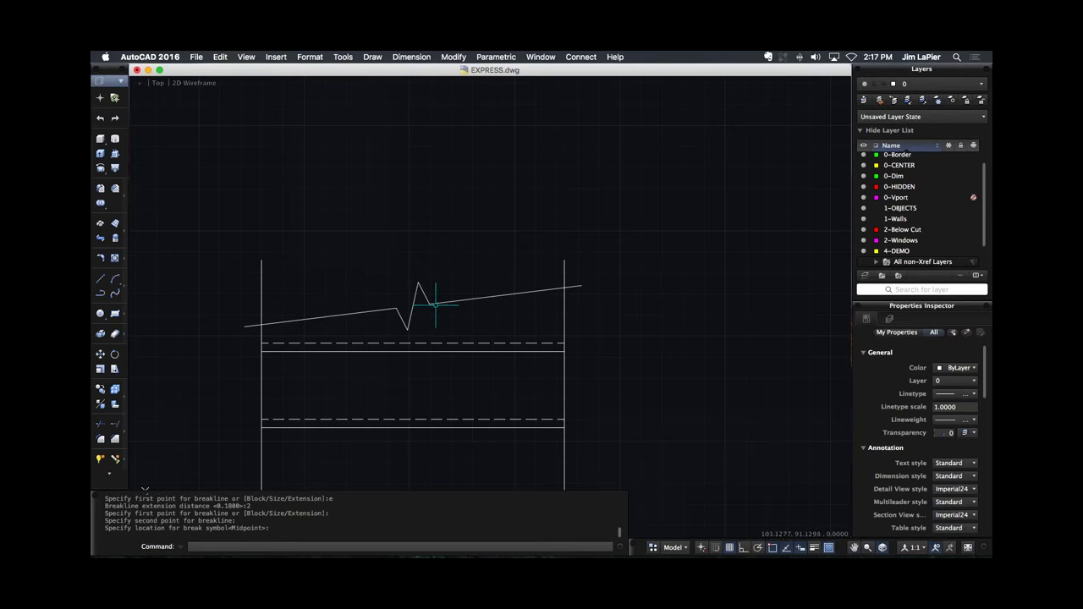
pyautogui.click(461, 301)
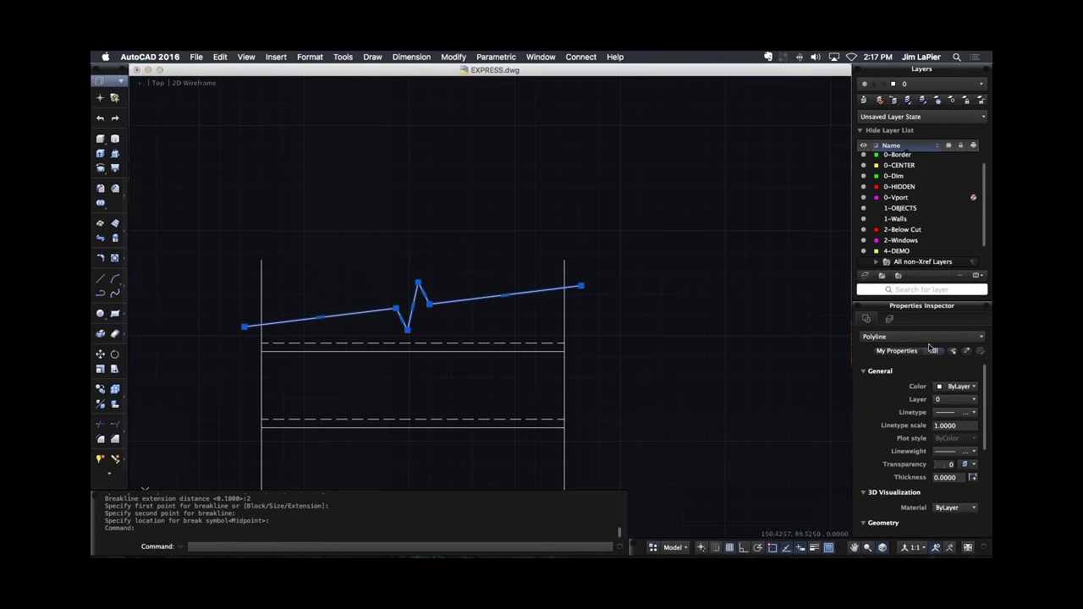
pyautogui.click(581, 286)
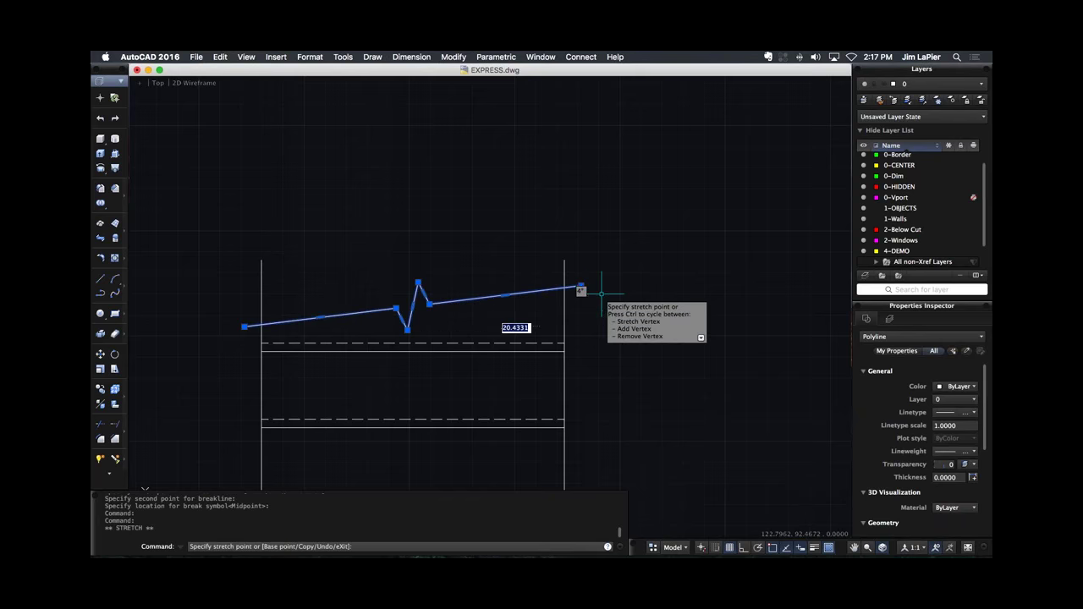
pyautogui.press('Escape')
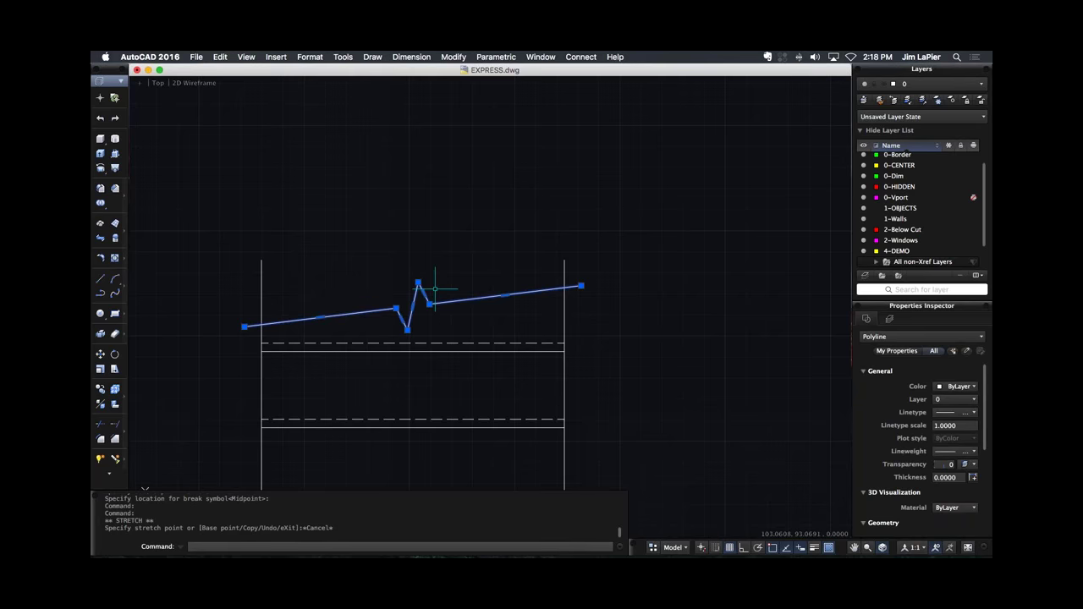
pyautogui.press('Escape')
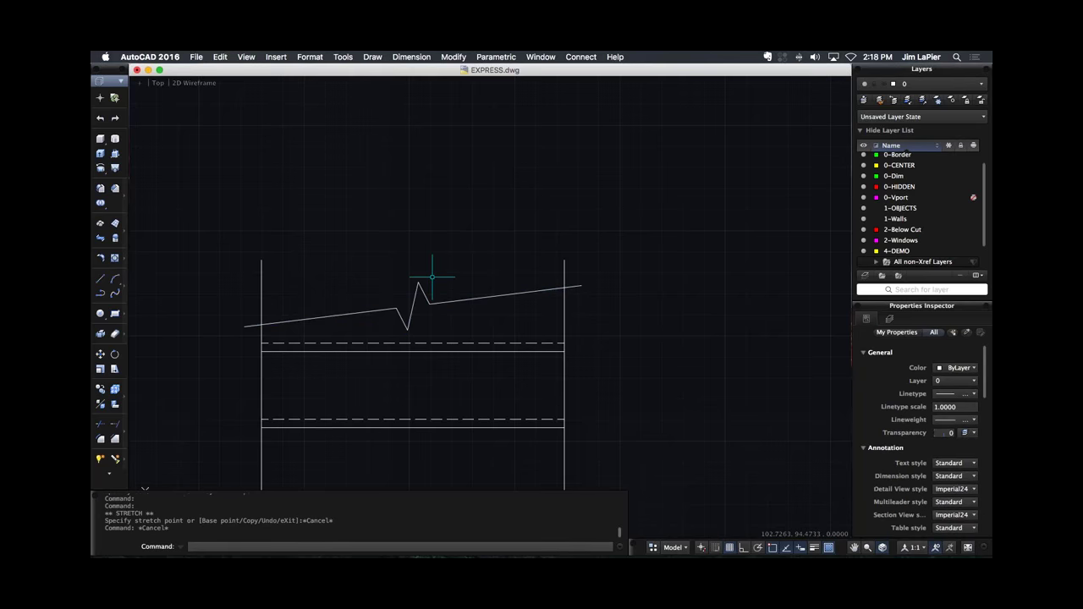
# Minimize EXPRESS.dwg and open BURST.dwg from the Assets folder.
pyautogui.scroll(-2, 426, 230)
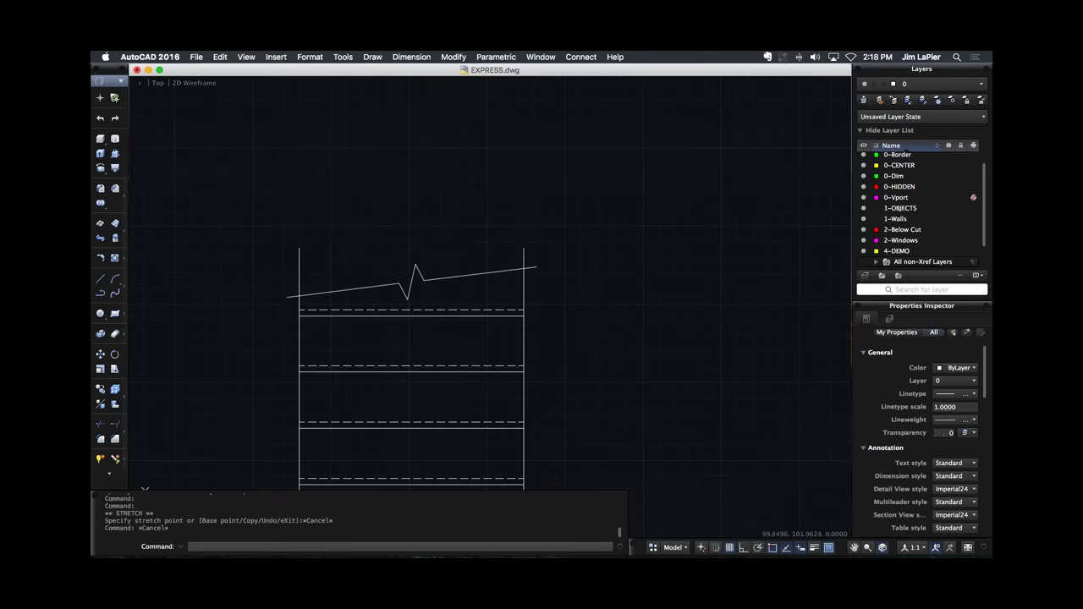
pyautogui.scroll(-3, 398, 212)
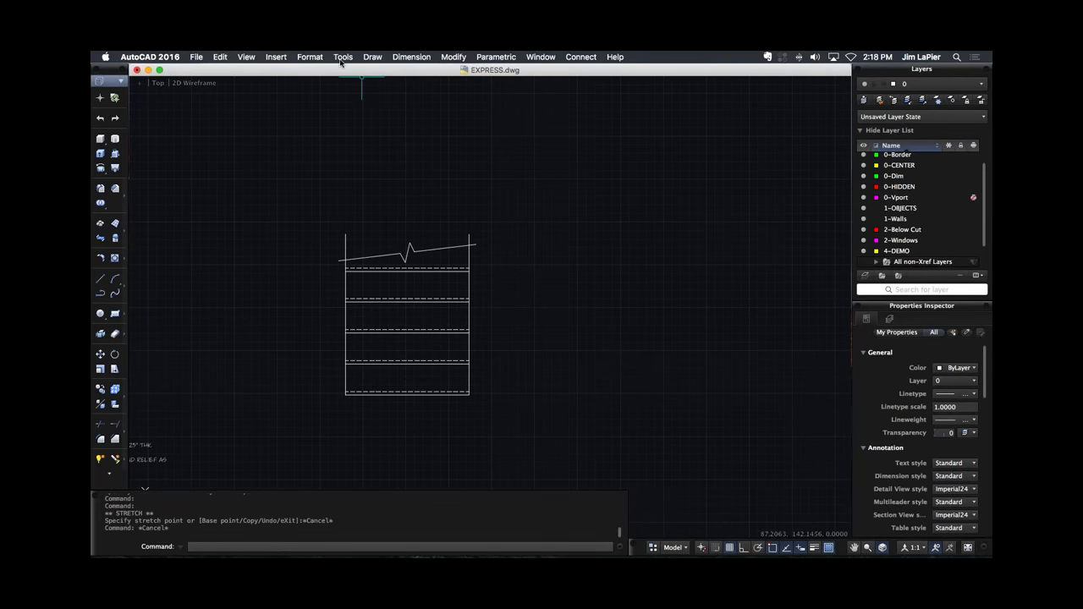
pyautogui.scroll(-6, 305, 223)
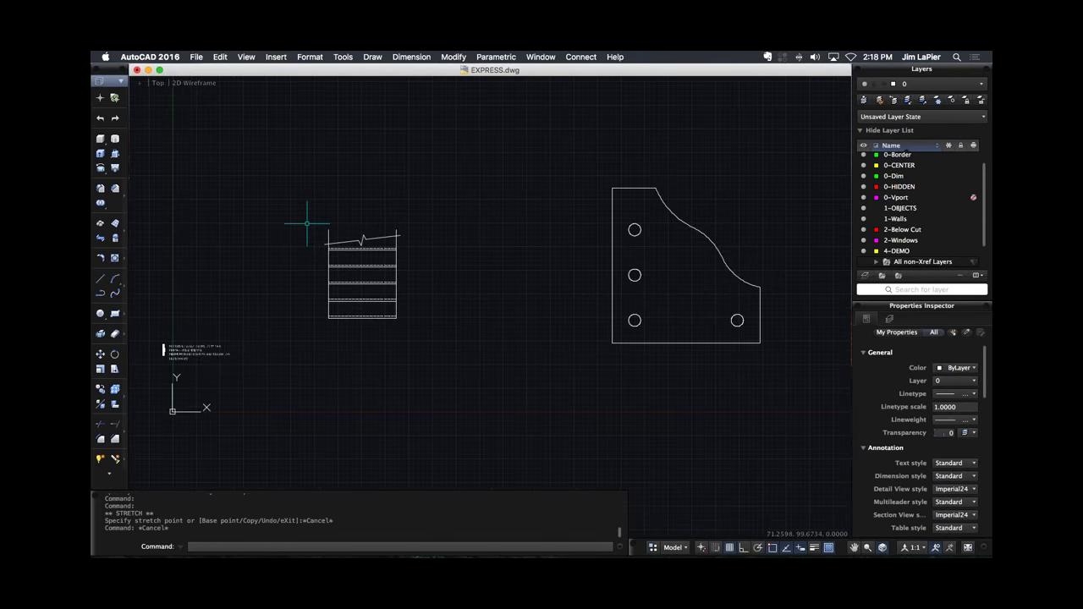
pyautogui.scroll(-5, 347, 252)
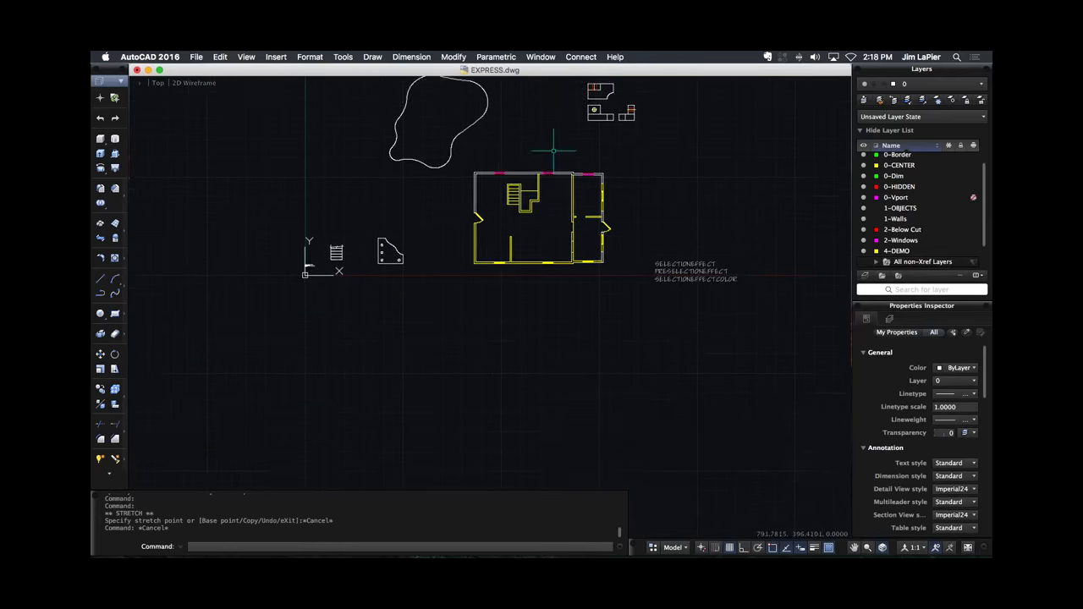
pyautogui.scroll(3, 364, 254)
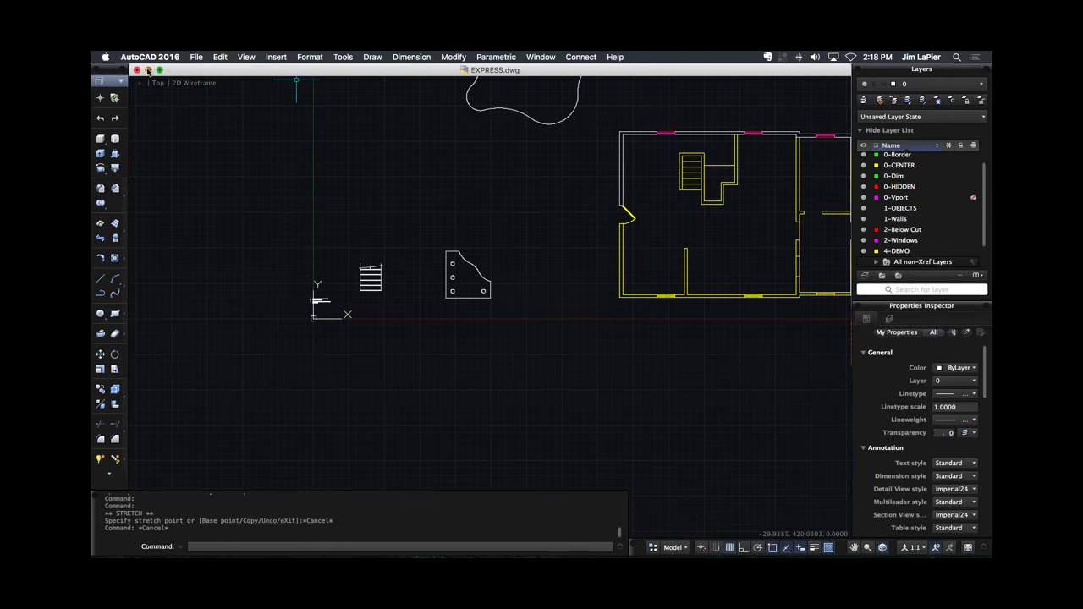
pyautogui.click(147, 71)
pyautogui.doubleClick(406, 174)
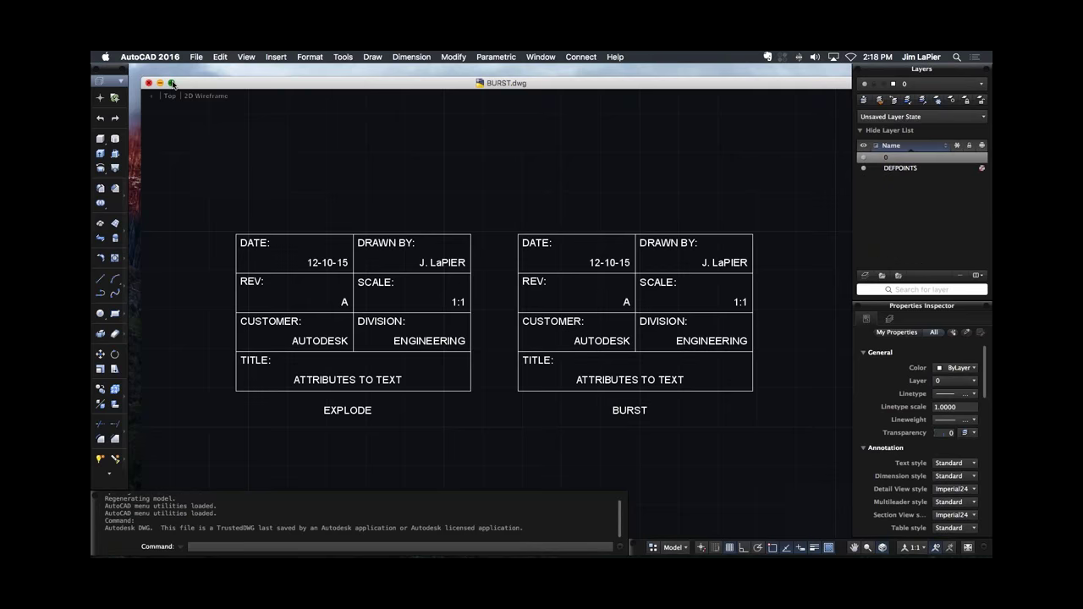
# Maximize the drawing window and browse the File menu, closing it without choosing a command.
pyautogui.click(172, 83)
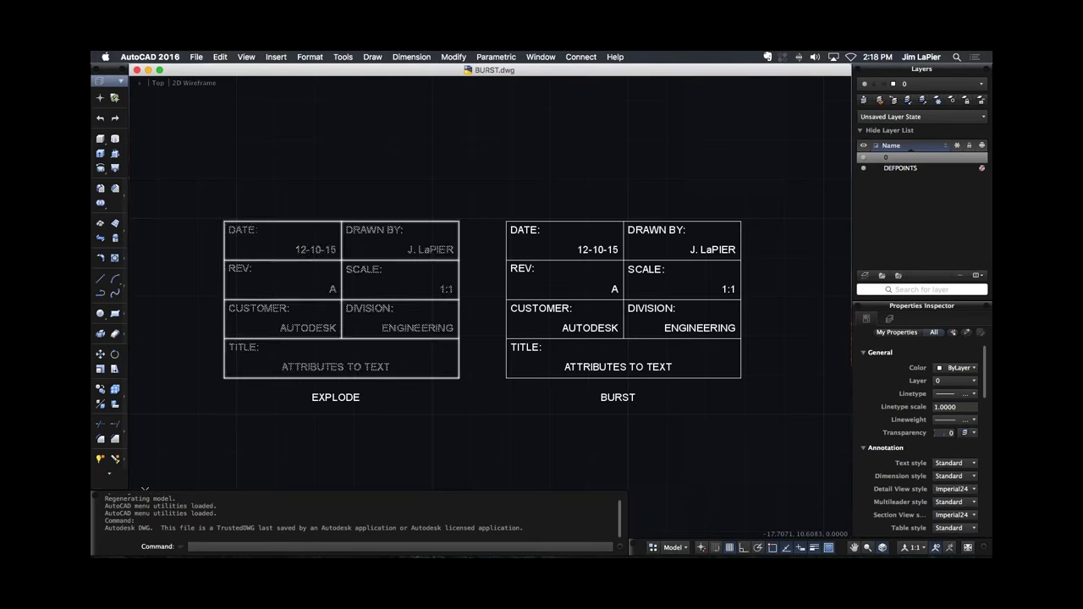
pyautogui.click(203, 57)
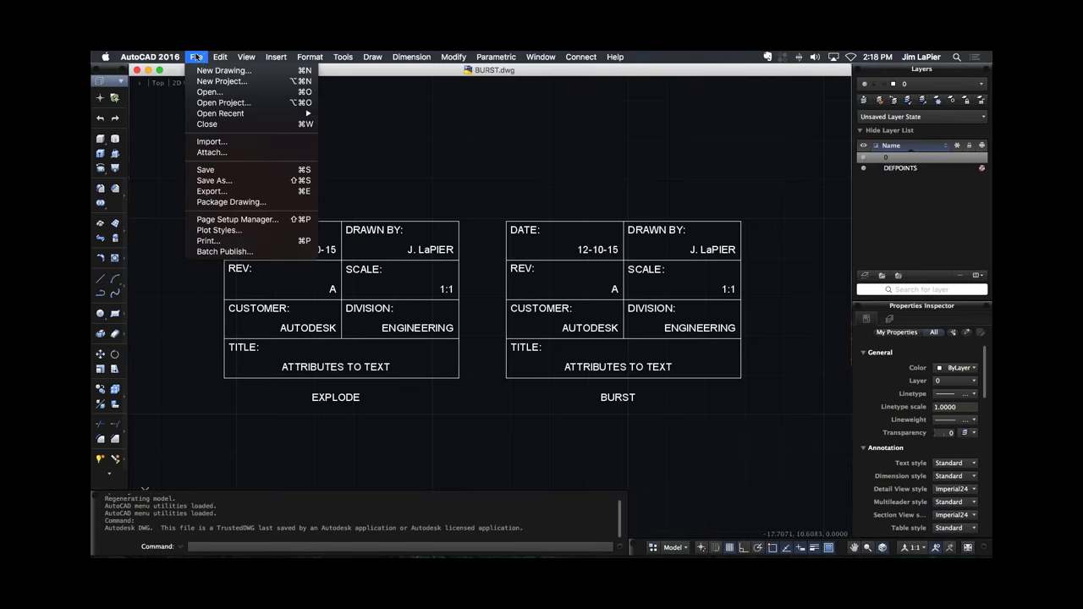
pyautogui.click(145, 96)
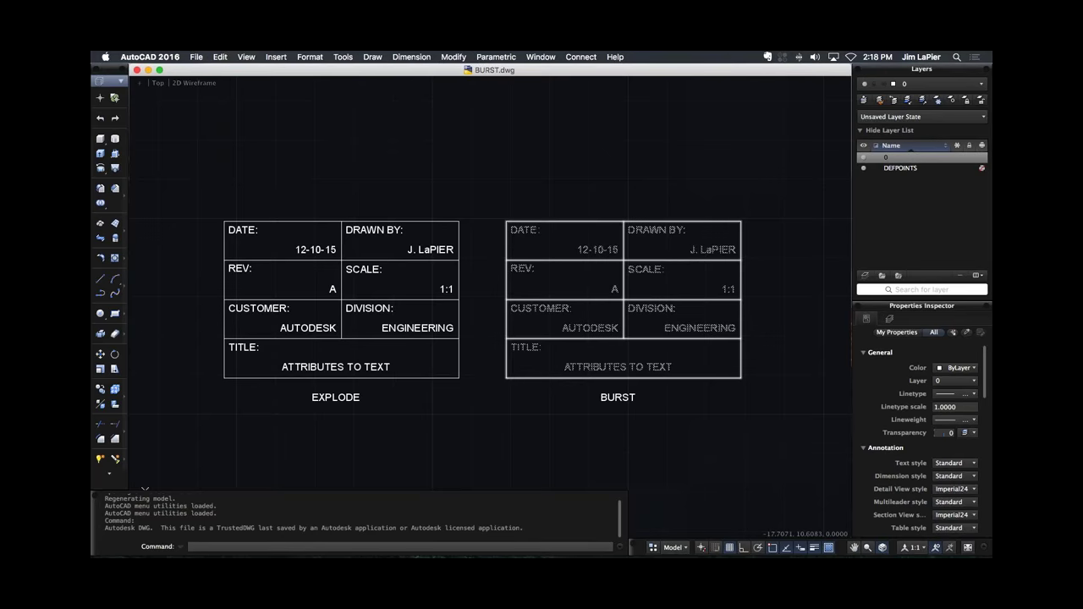
pyautogui.click(725, 546)
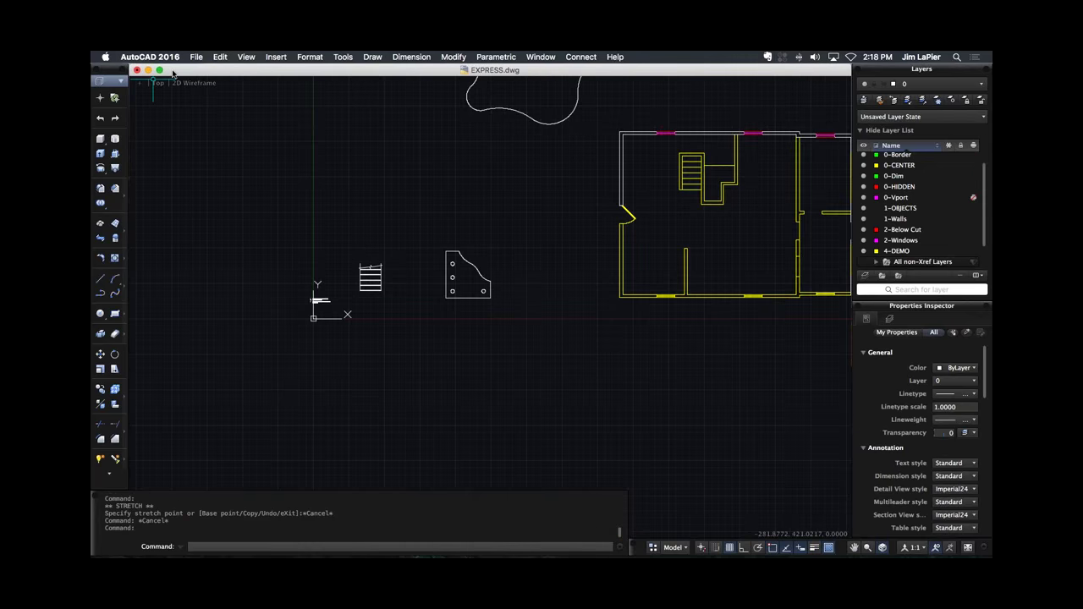
# Explode the EXPLODE title block in BURST.dwg and check its CLIENT tag.
pyautogui.doubleClick(173, 71)
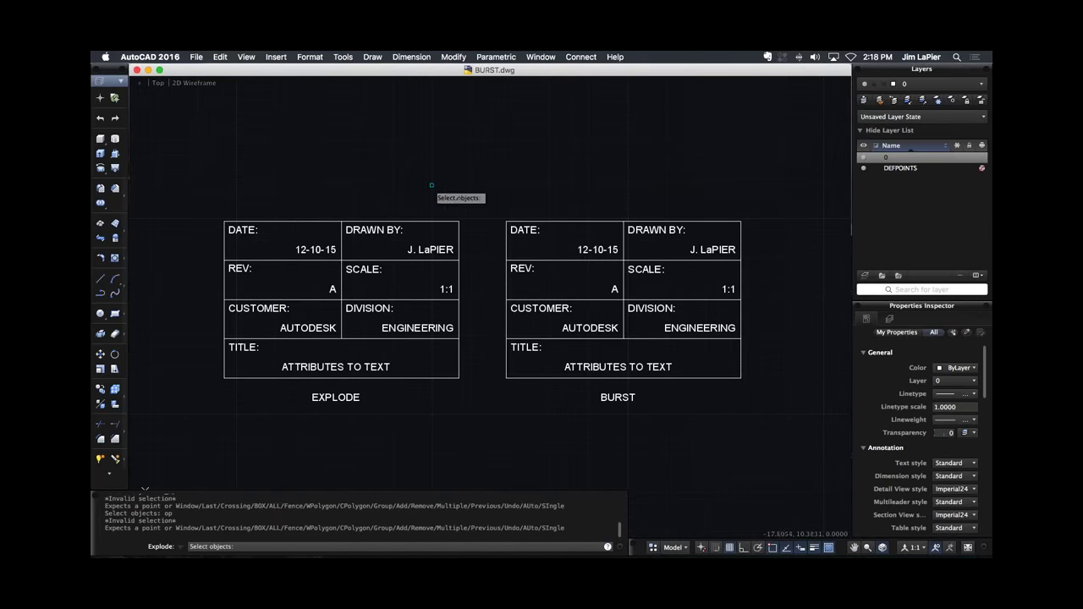
pyautogui.click(355, 285)
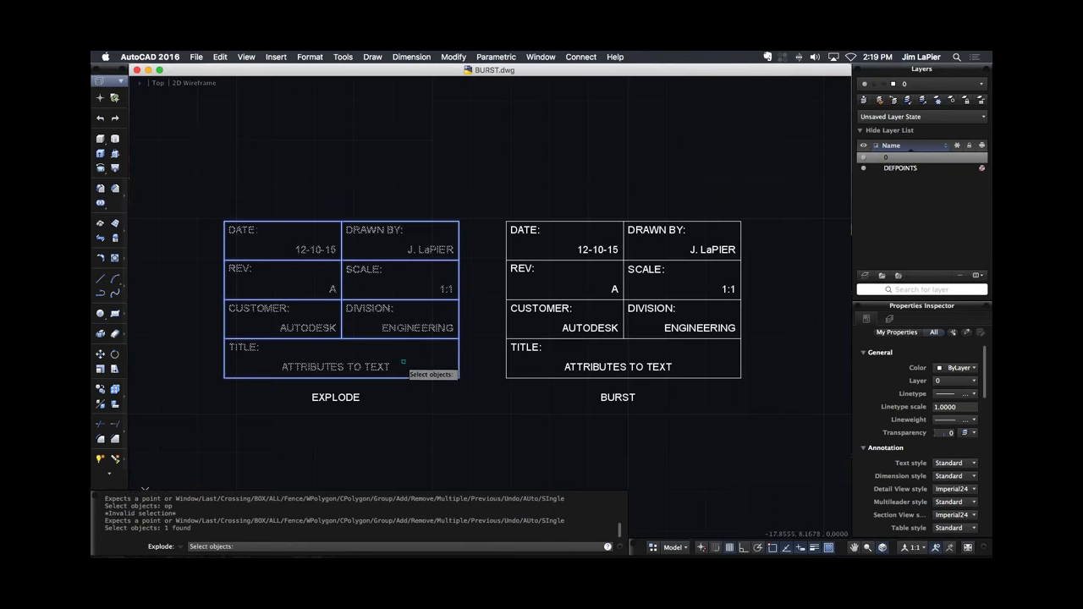
pyautogui.press('Return')
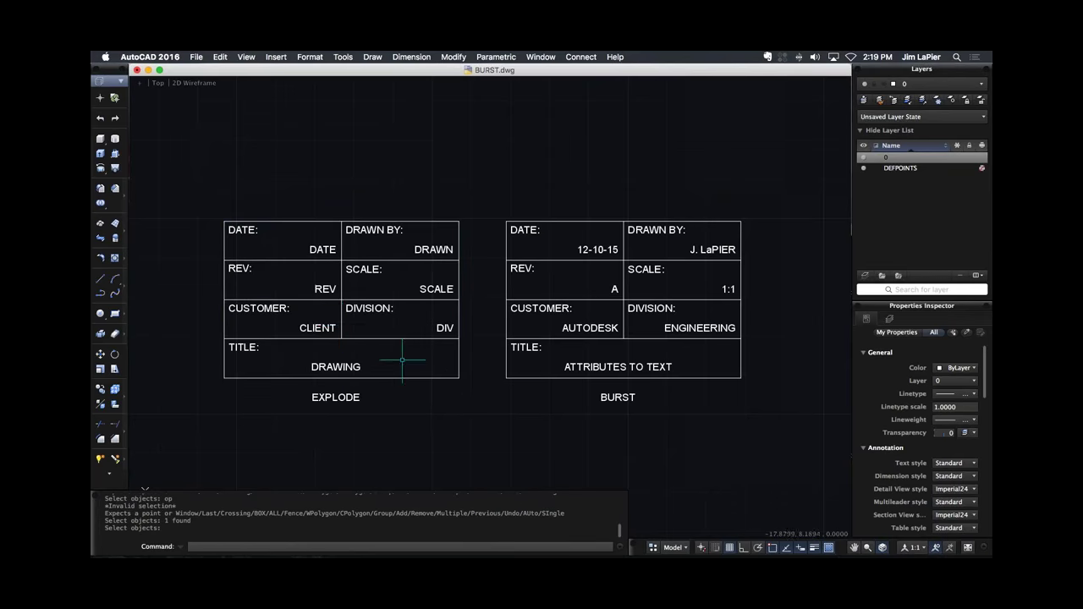
pyautogui.click(327, 327)
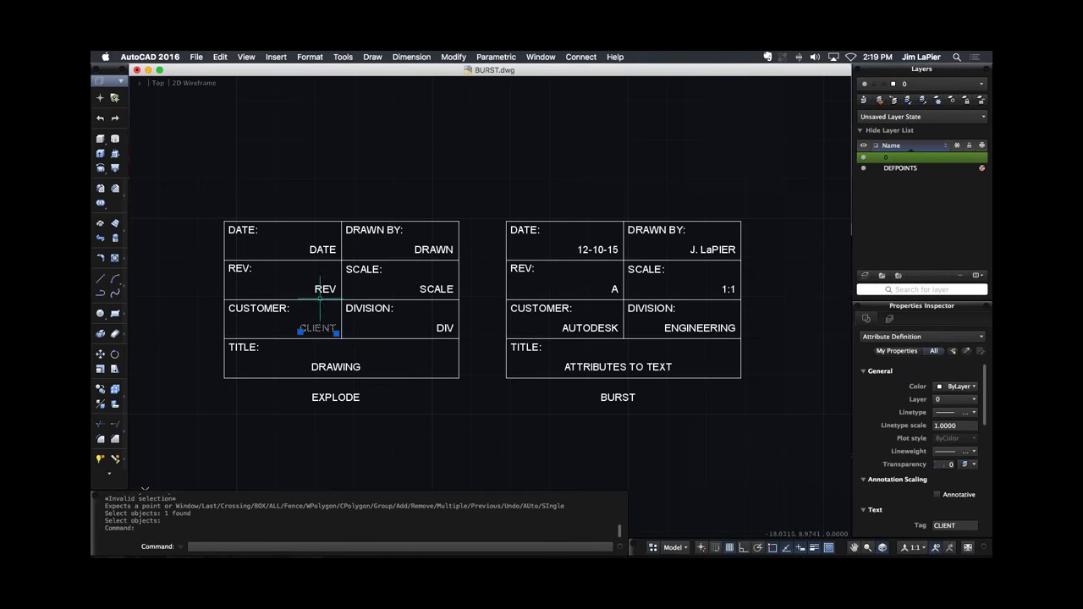
pyautogui.press('Escape')
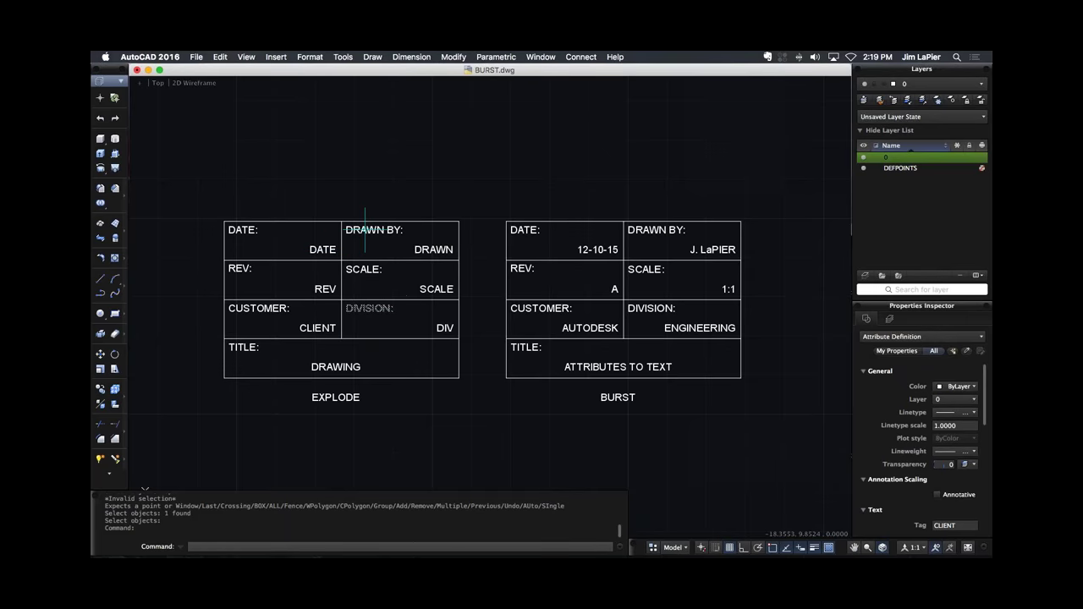
pyautogui.press('Escape')
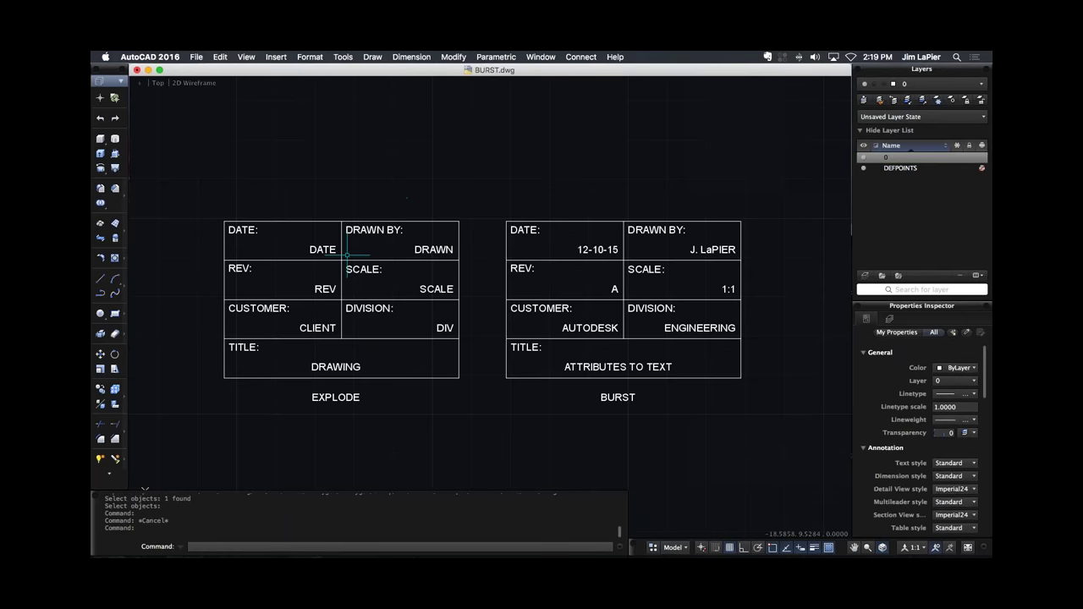
pyautogui.press('Escape')
pyautogui.press('Escape')
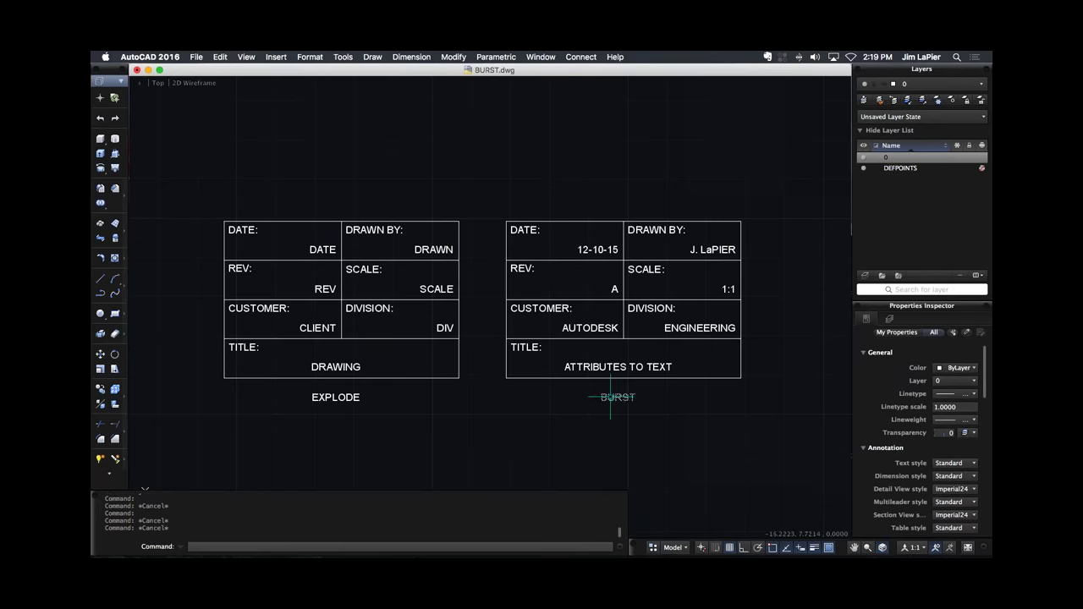
# Burst the BURST title block with Express Tools' Explode Attributes to Text.
pyautogui.click(342, 56)
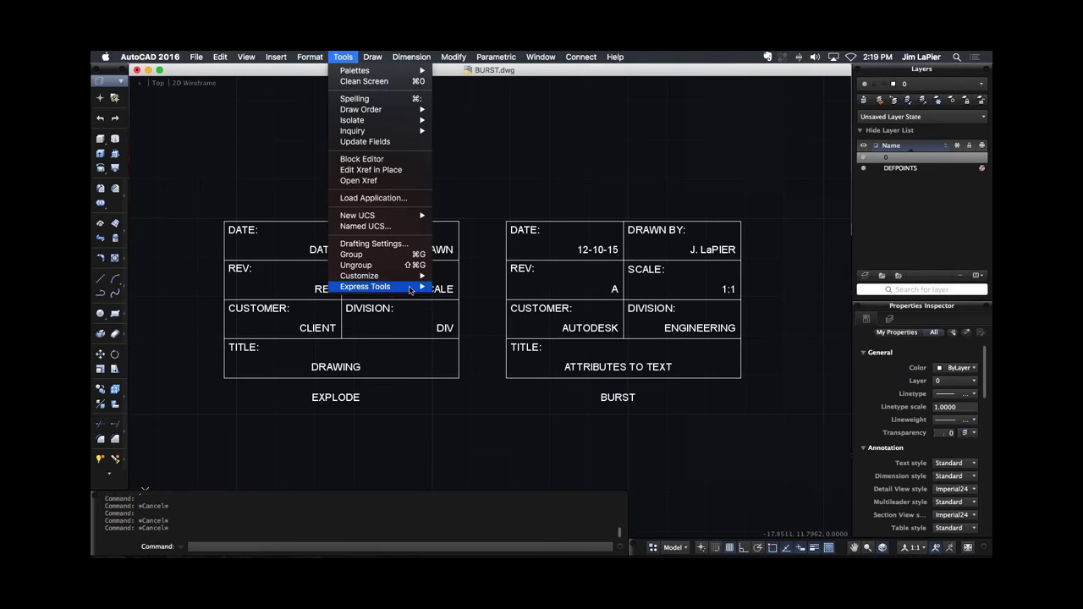
pyautogui.moveTo(413, 289)
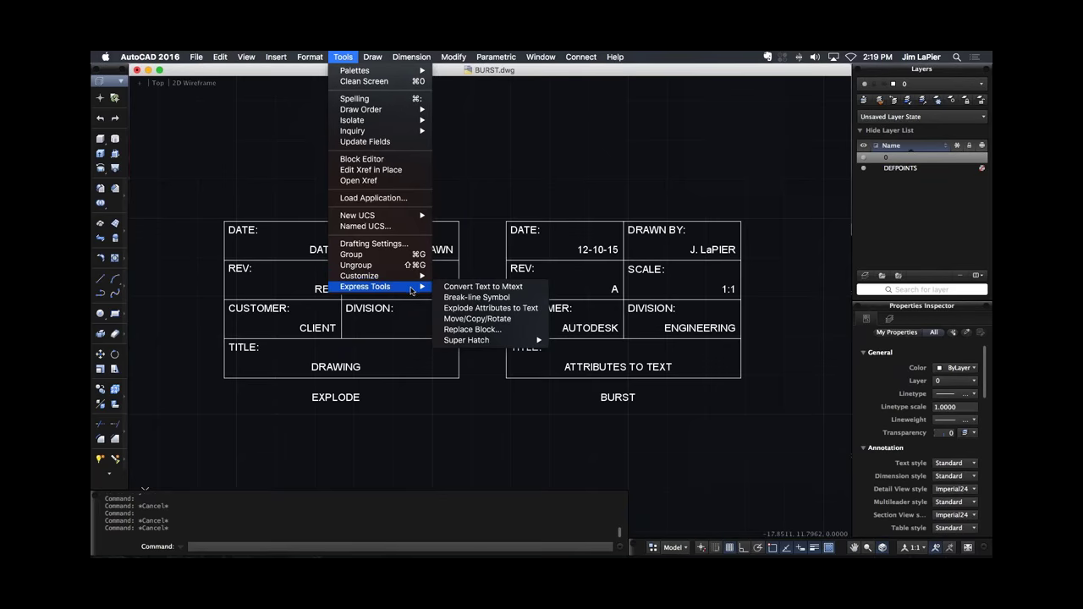
pyautogui.click(499, 308)
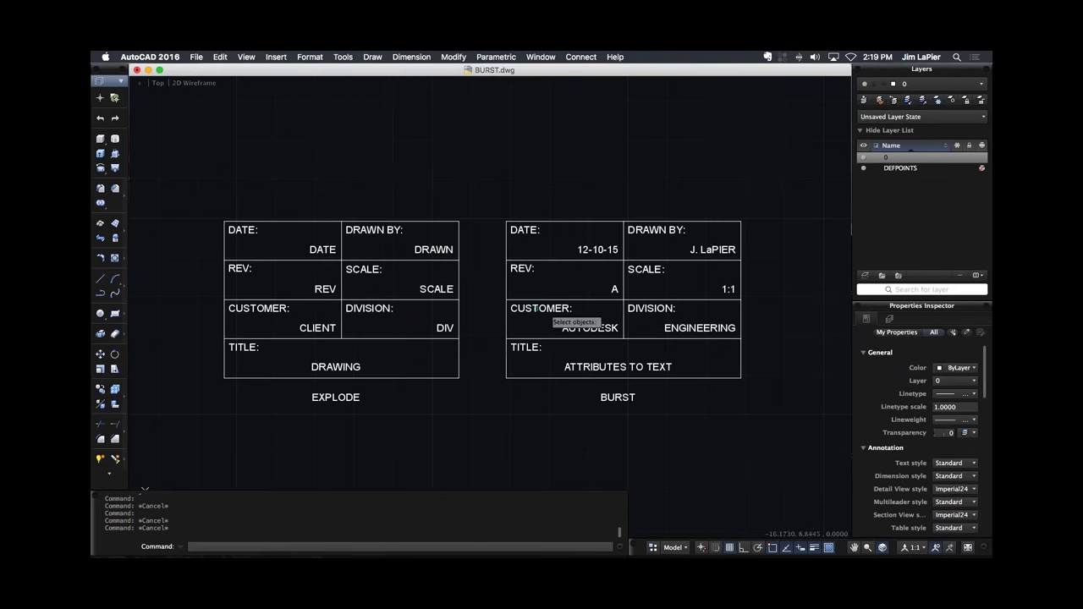
pyautogui.click(589, 301)
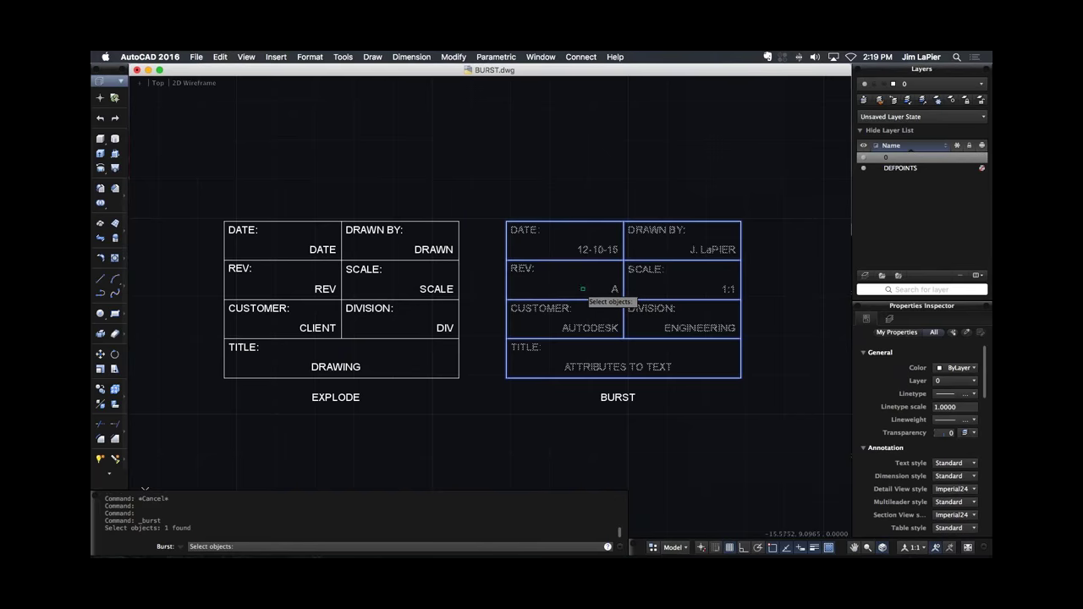
pyautogui.press('Return')
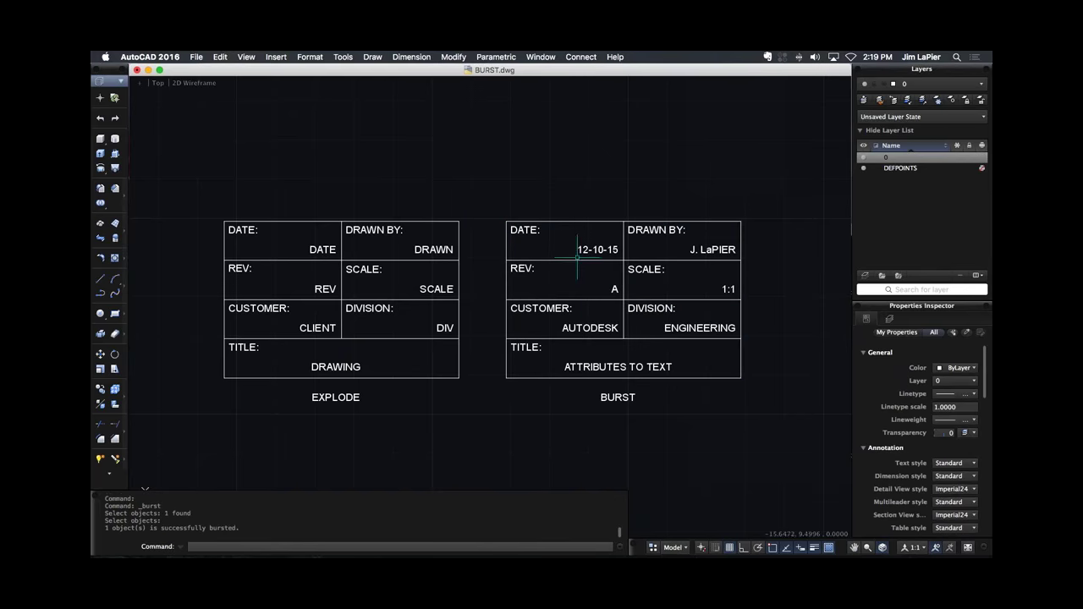
# Verify that ENGINEERING and ATTRIBUTES TO TEXT are now plain text objects.
pyautogui.click(694, 328)
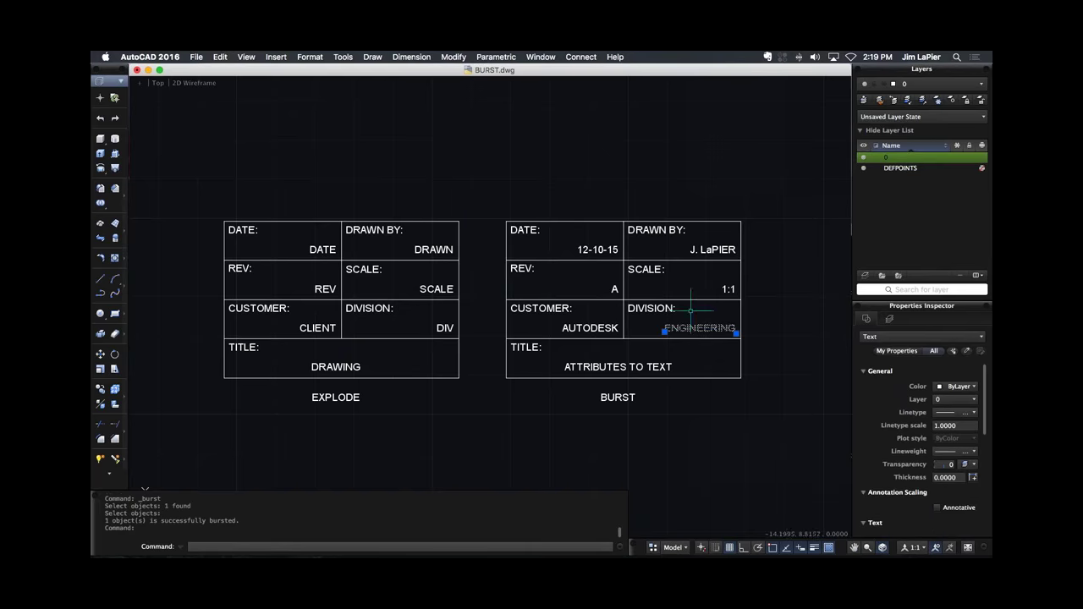
pyautogui.press('Escape')
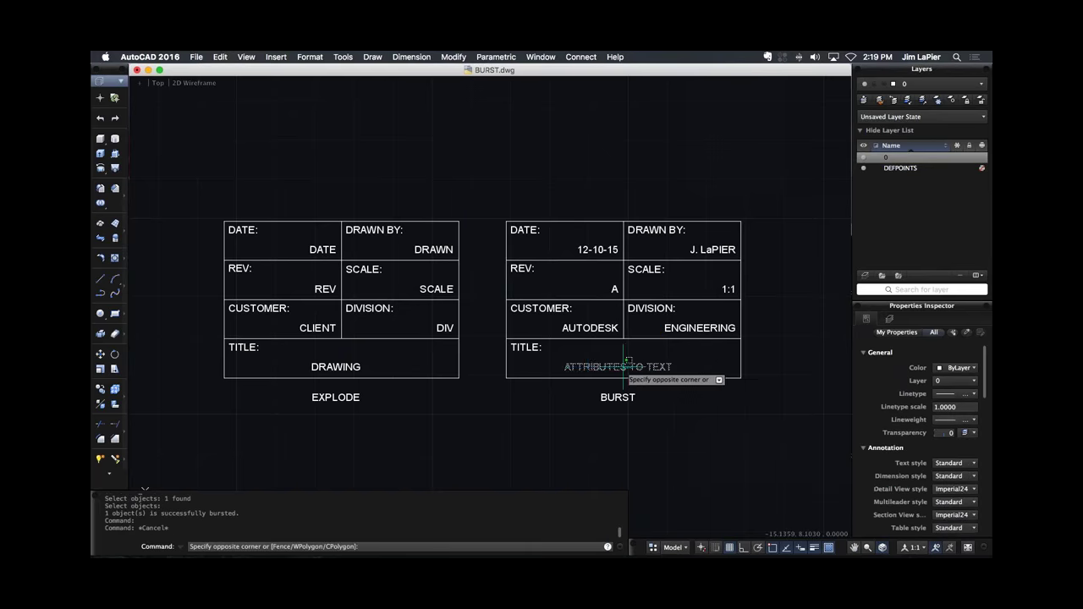
pyautogui.click(635, 366)
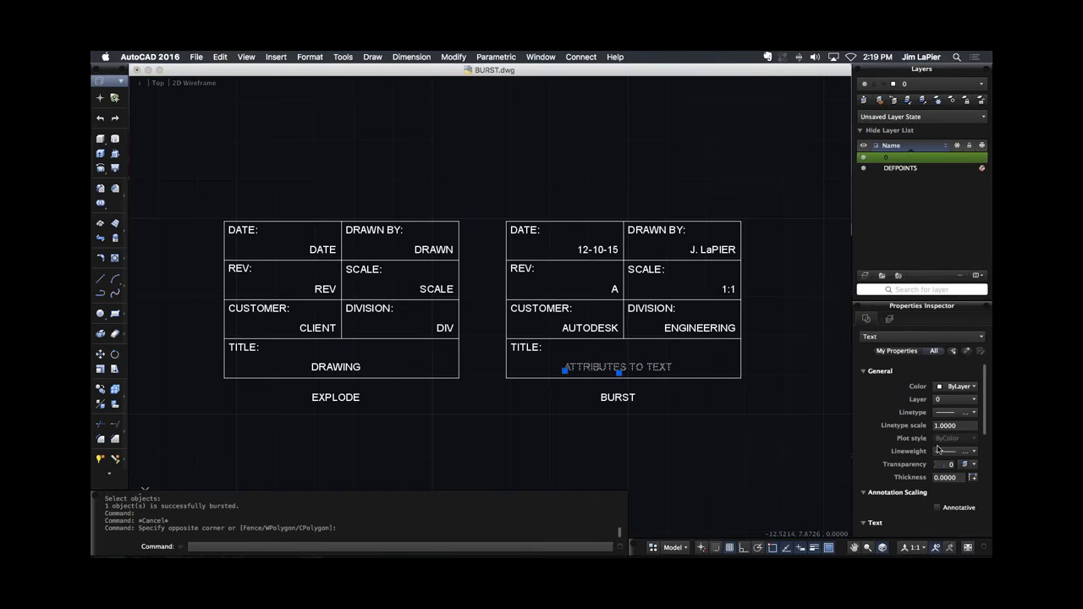
pyautogui.press('Escape')
pyautogui.press('Escape')
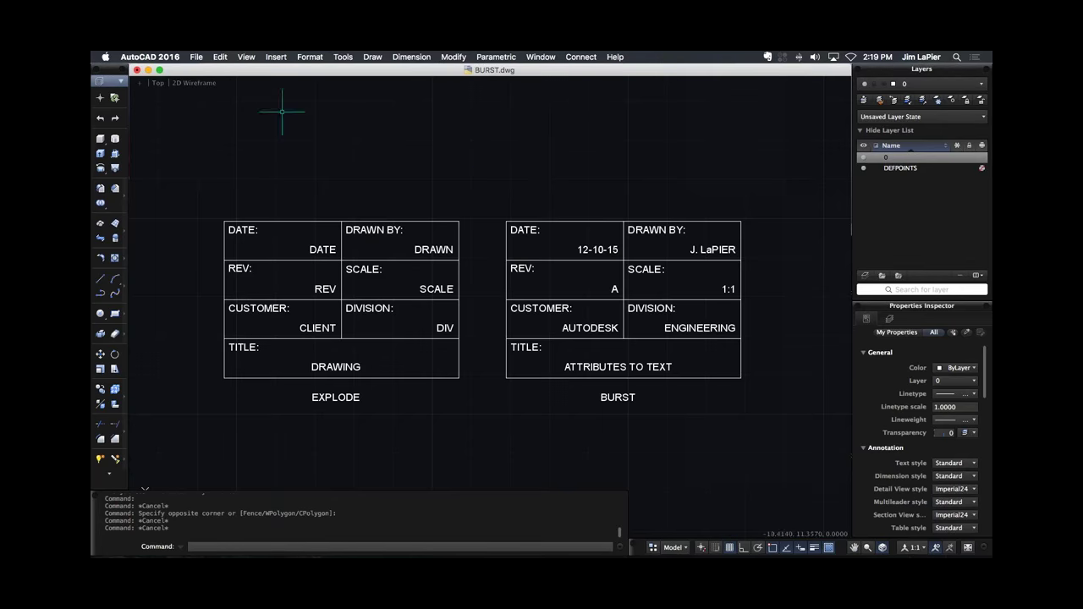
# Switch to EXPRESS.dwg, maximize it, and zoom in on the ladder and plate.
pyautogui.click(534, 56)
pyautogui.click(567, 240)
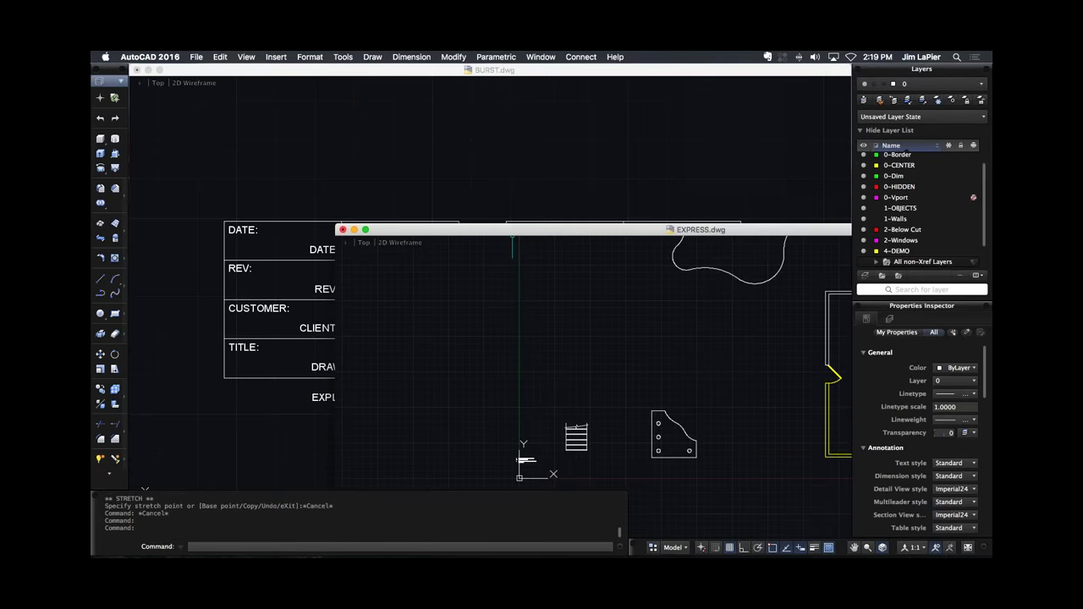
pyautogui.click(366, 230)
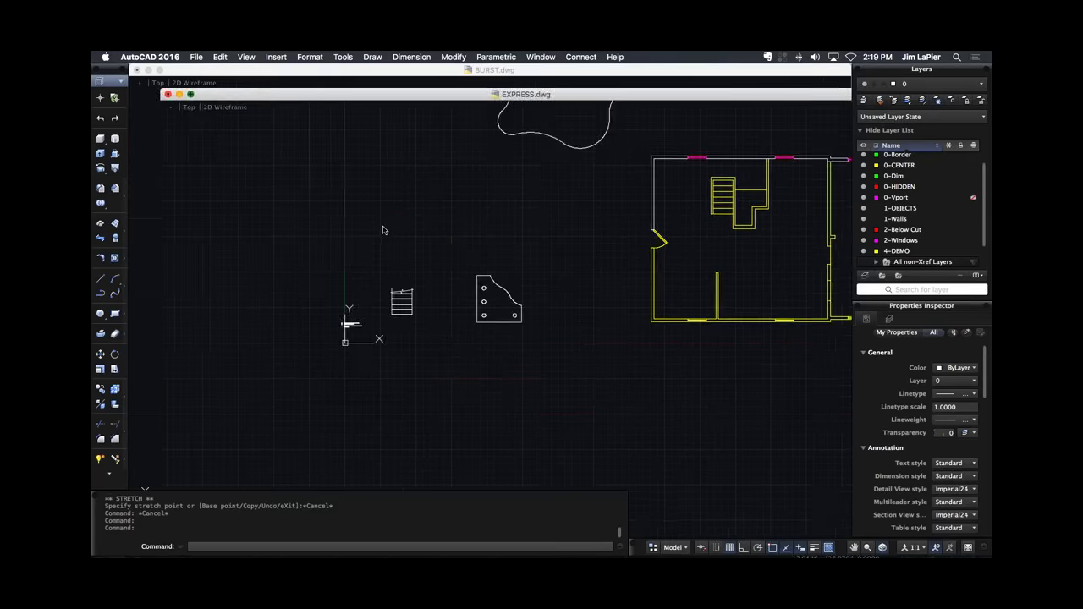
pyautogui.scroll(5, 373, 283)
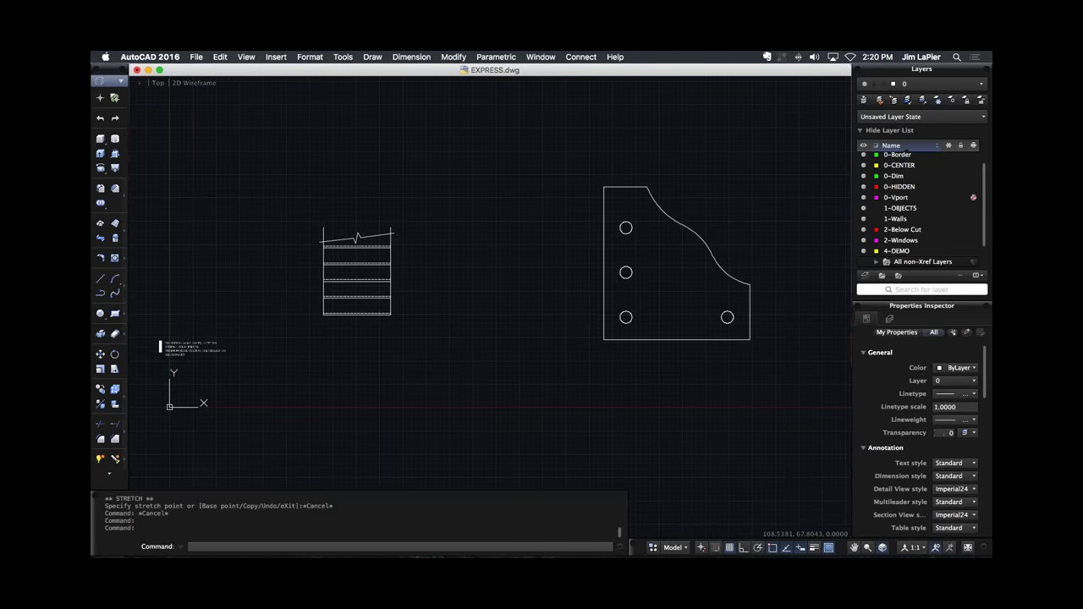
pyautogui.scroll(5, 398, 178)
pyautogui.scroll(5, 399, 181)
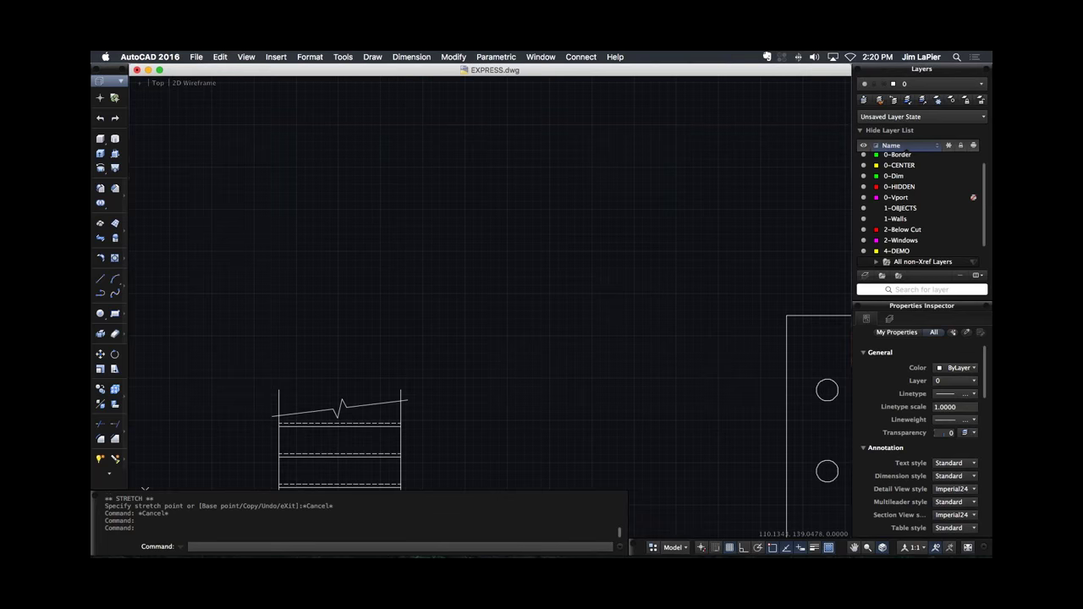
# Draw a square rectangle with REC in the empty space above the stair block.
pyautogui.write('rec')
pyautogui.press('Return')
pyautogui.click(348, 293)
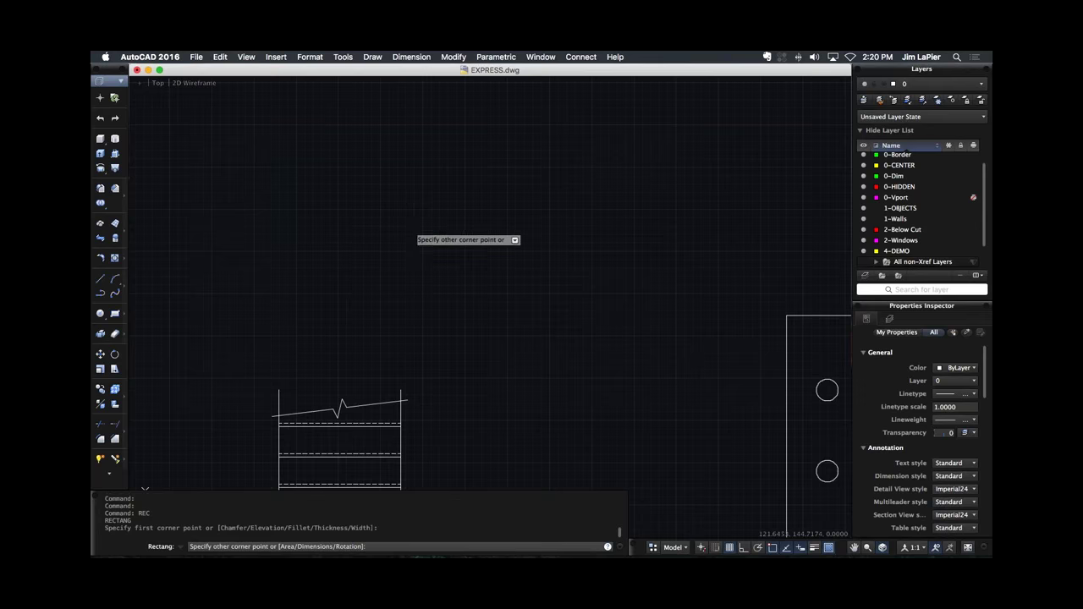
pyautogui.click(412, 227)
# Select the new rectangle with a crossing window.
pyautogui.scroll(4, 382, 258)
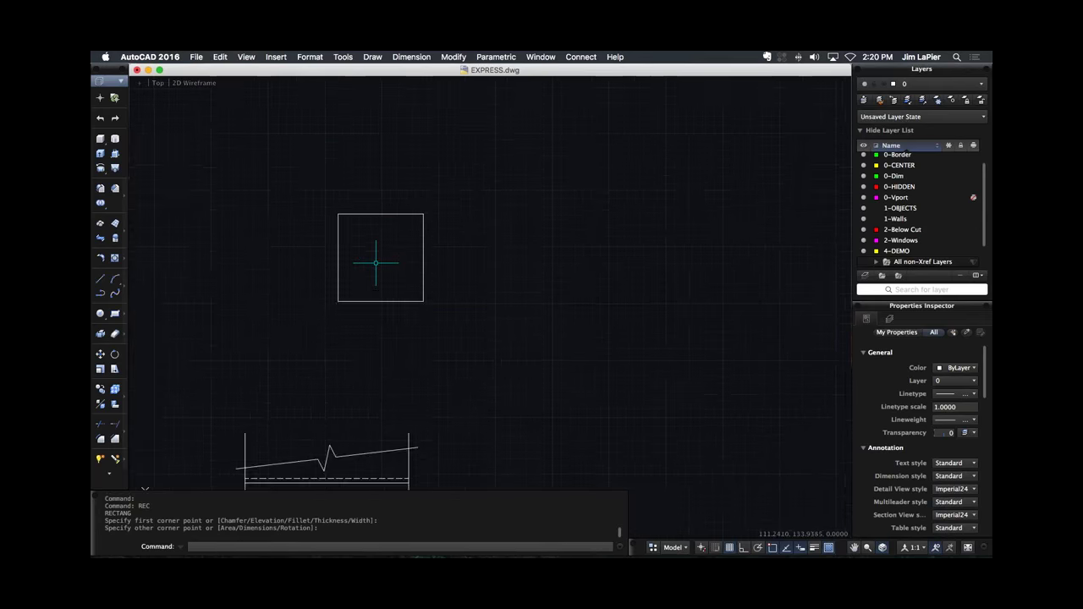
pyautogui.moveTo(363, 260); pyautogui.dragTo(338, 280, button='middle')
pyautogui.click(383, 189)
pyautogui.click(360, 230)
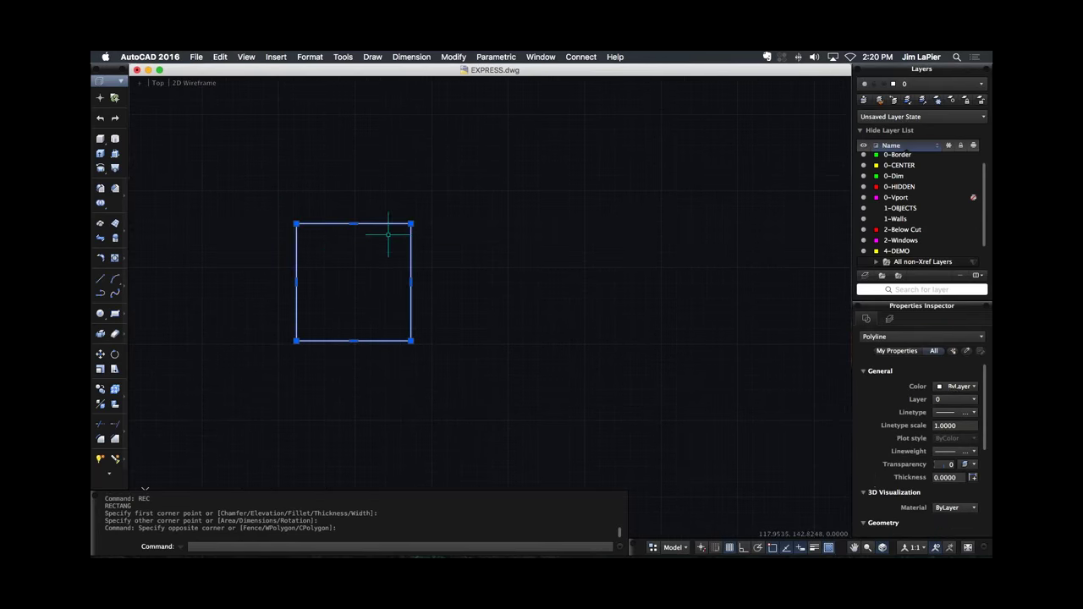
pyautogui.click(343, 57)
# Move the square with Move/Copy/Rotate from its lower-left corner to a spot further right and higher.
pyautogui.moveTo(379, 218)
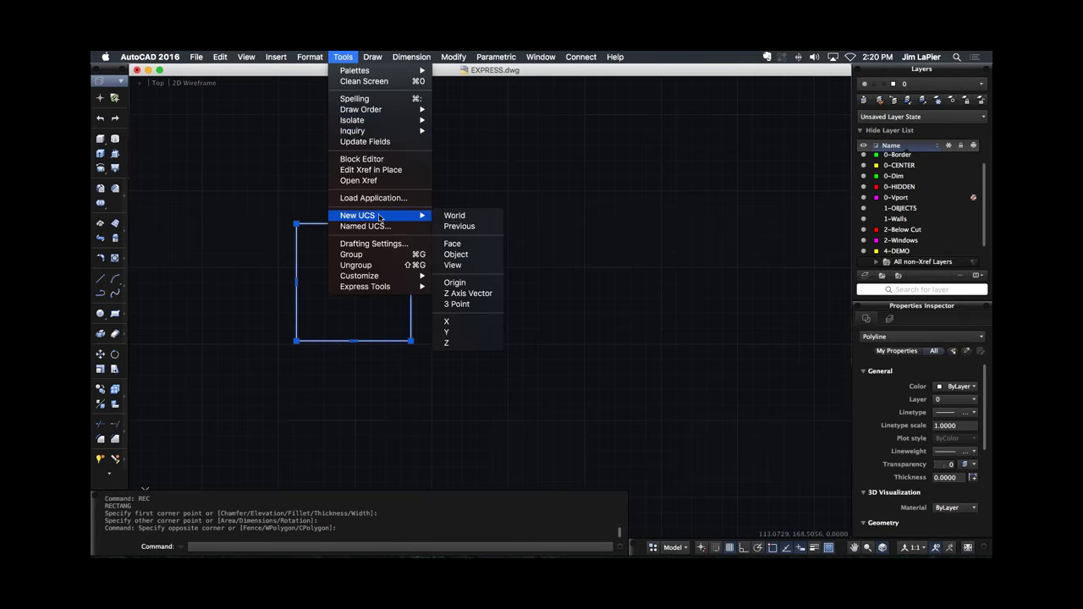
pyautogui.moveTo(404, 288)
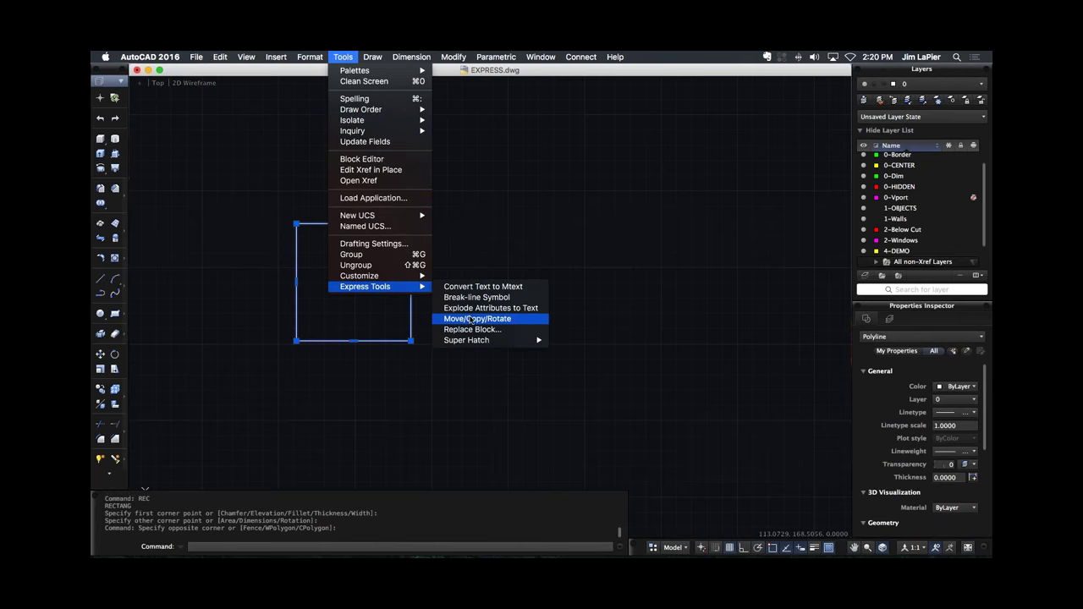
pyautogui.click(524, 319)
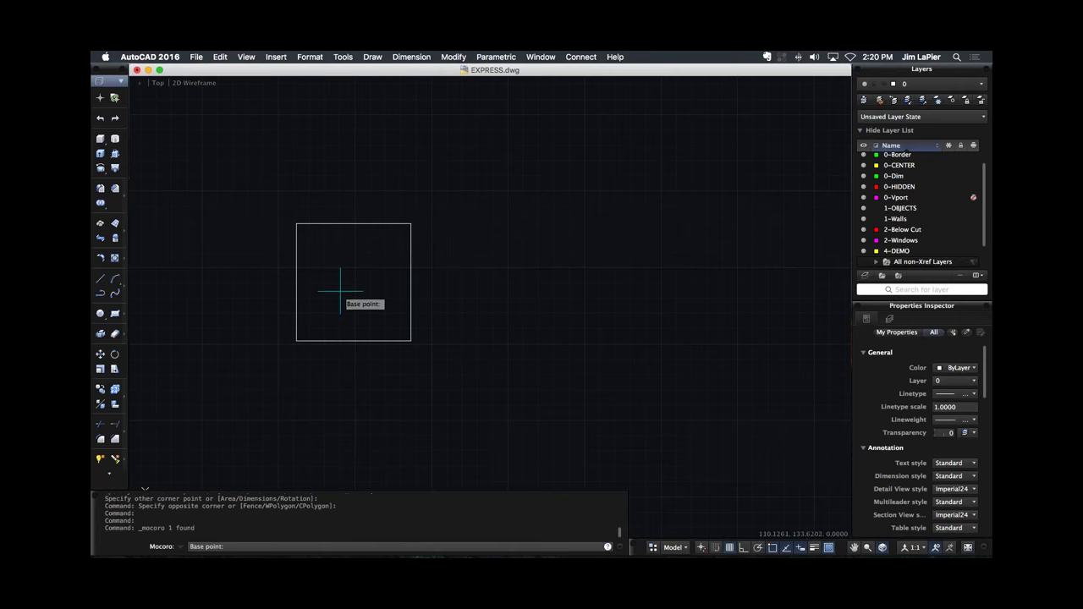
pyautogui.click(308, 341)
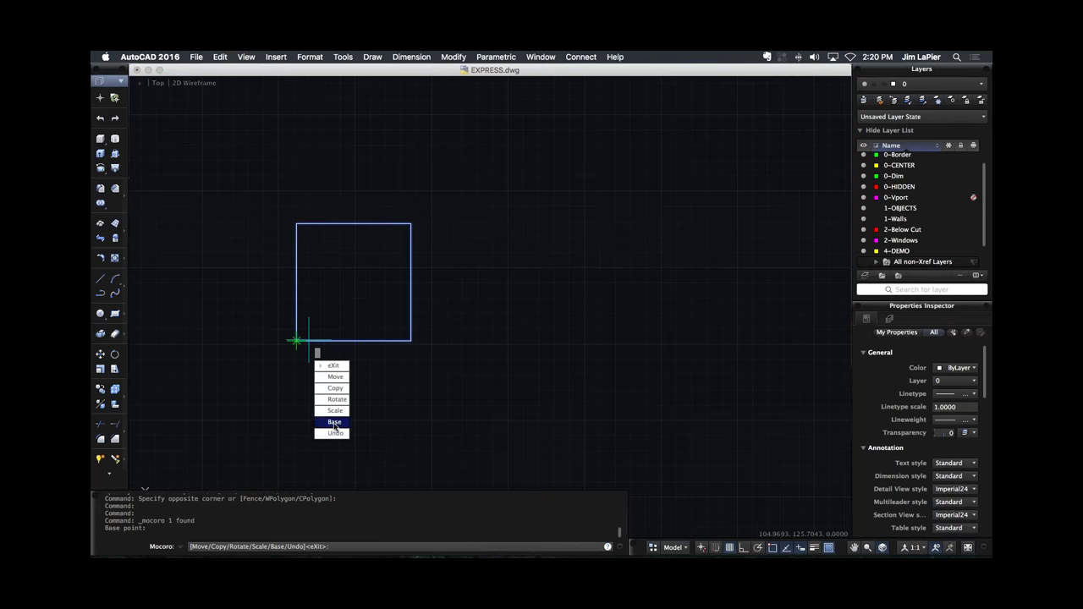
pyautogui.click(332, 377)
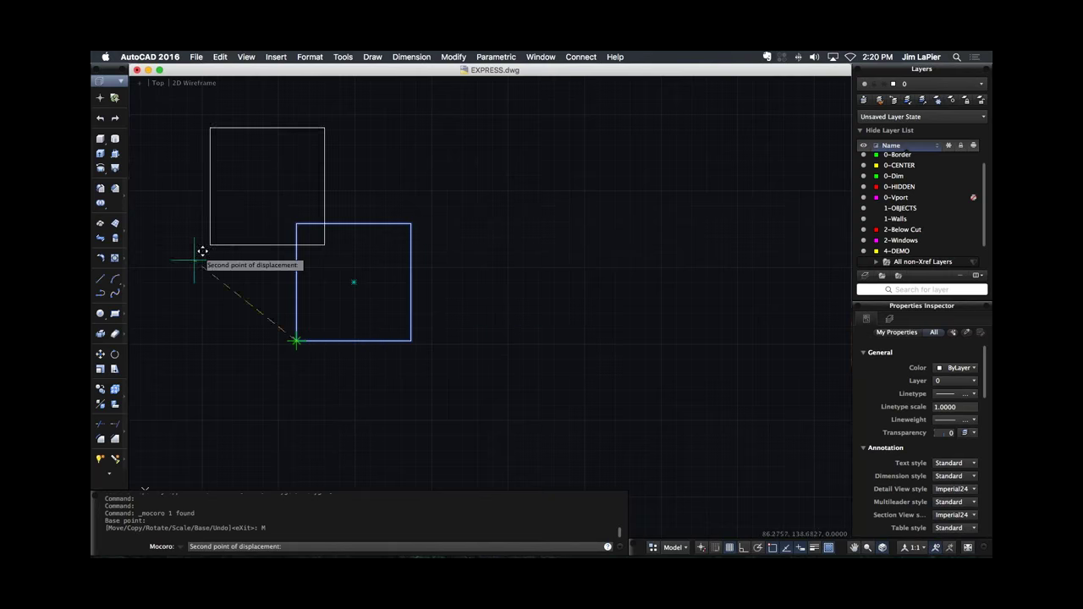
pyautogui.click(562, 325)
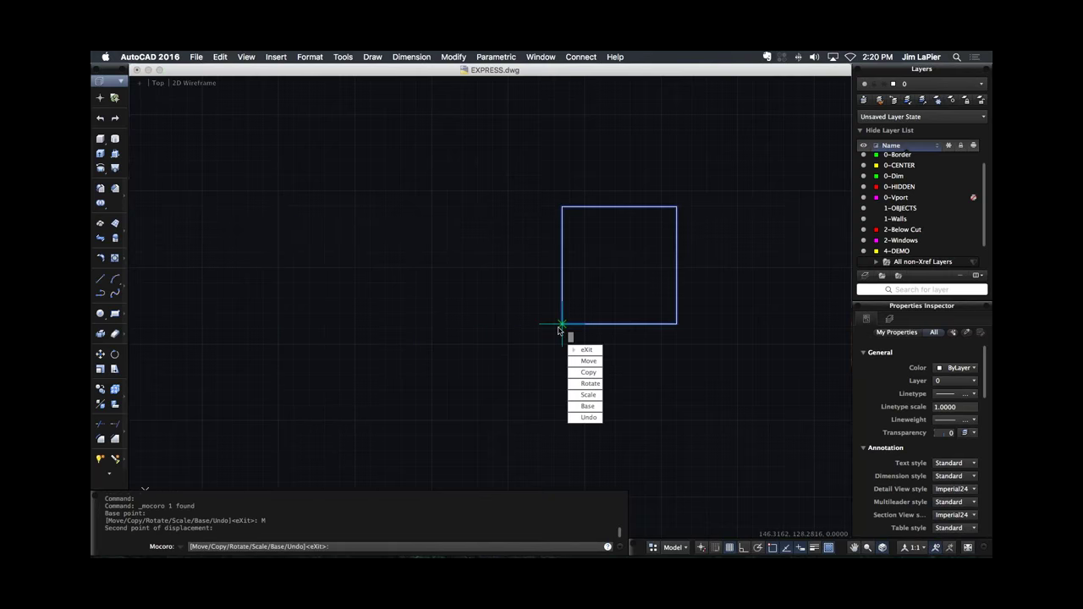
# Place three copies of the square: above, to the left, and at lower left of the original.
pyautogui.click(592, 371)
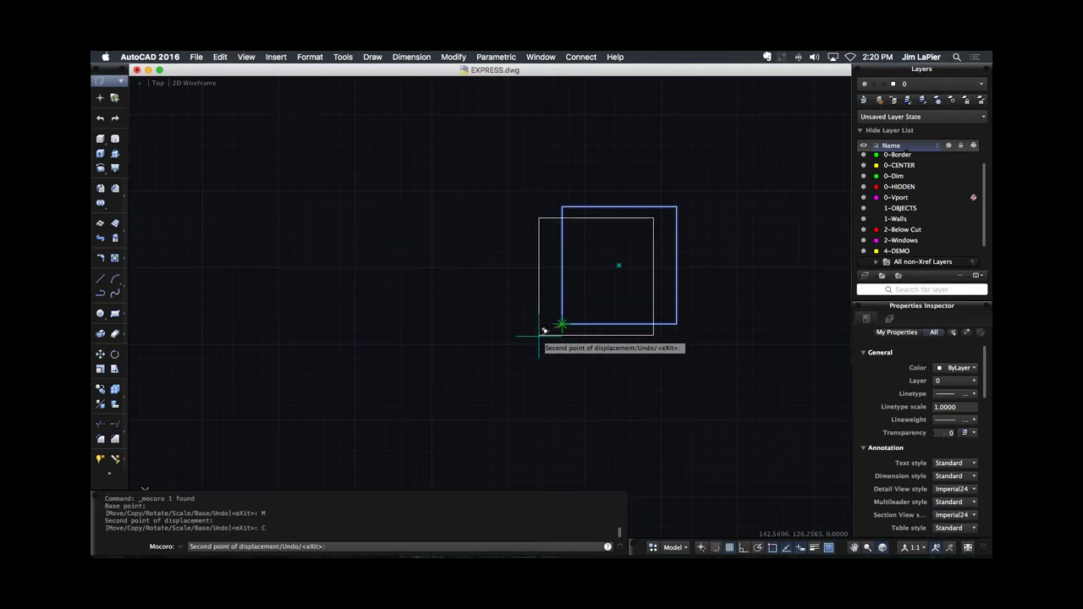
pyautogui.click(432, 229)
pyautogui.click(270, 286)
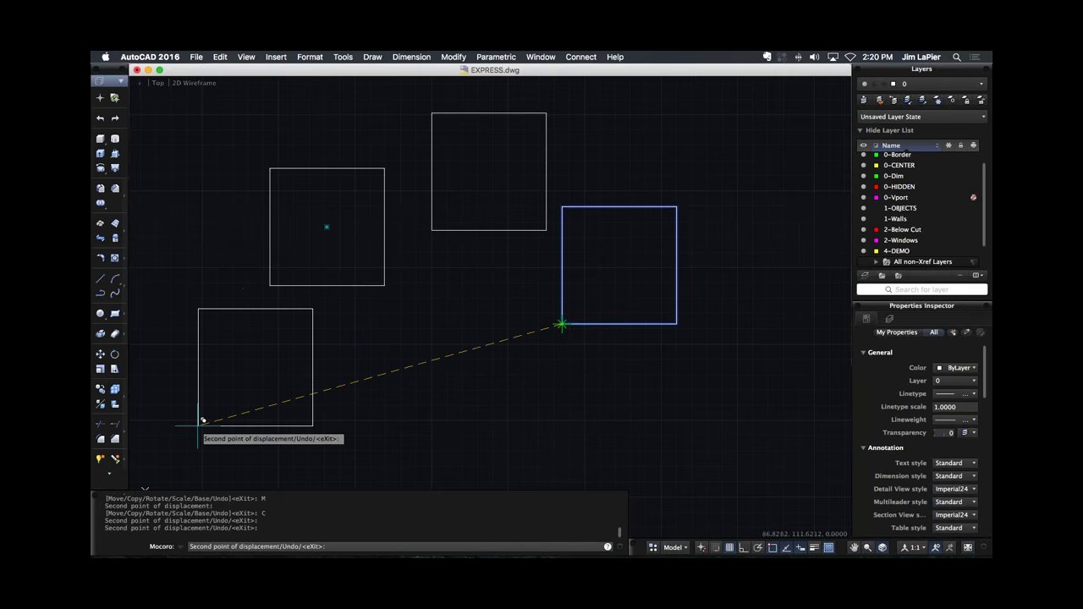
pyautogui.click(199, 418)
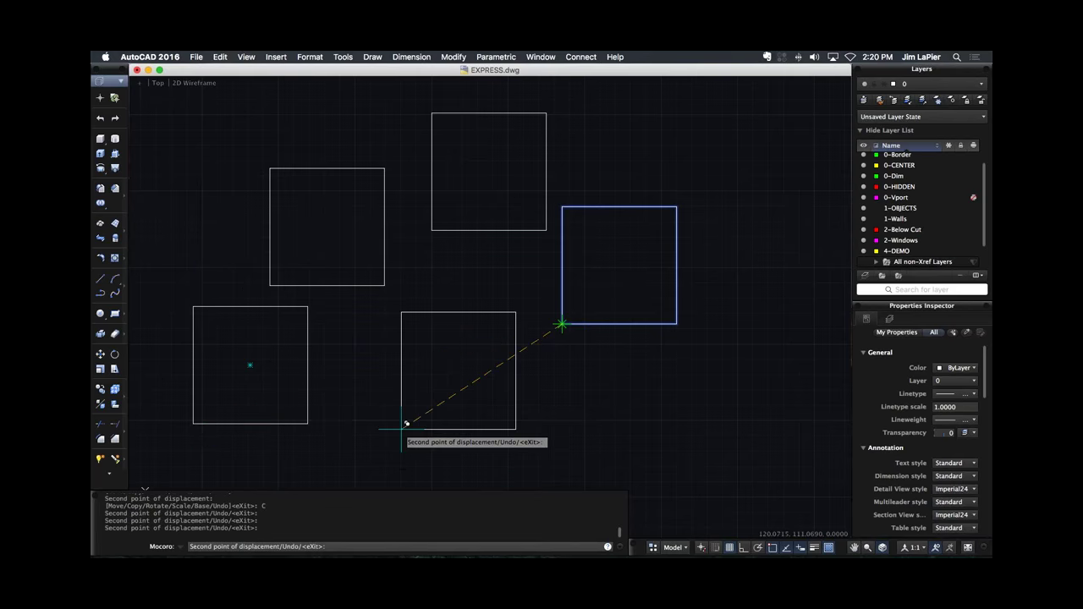
pyautogui.rightClick(402, 429)
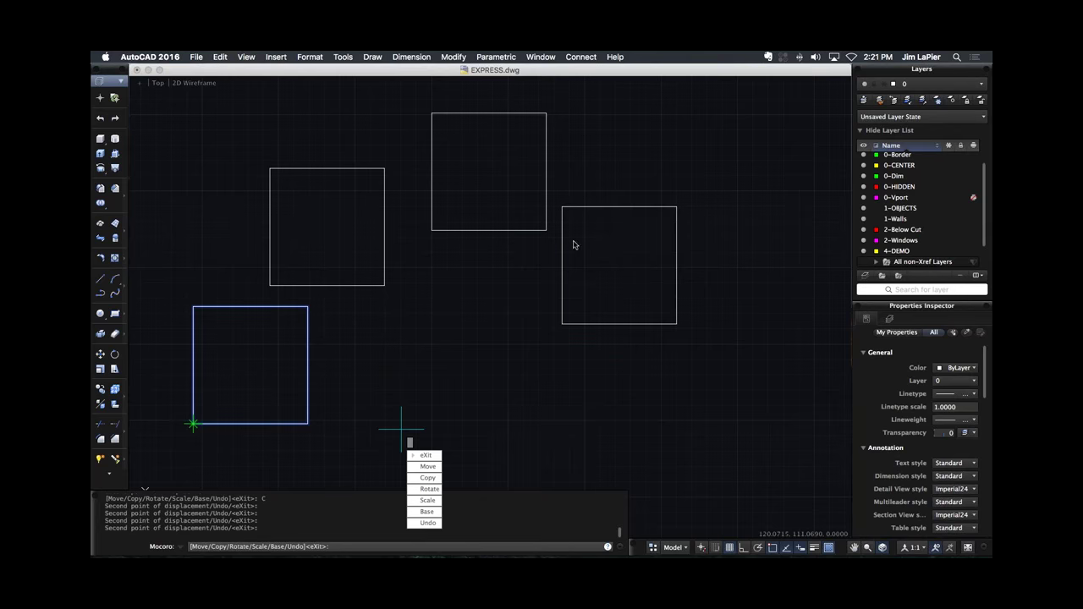
# Reset the base point to the square's centre and rotate the square 45° into a diamond.
pyautogui.click(427, 490)
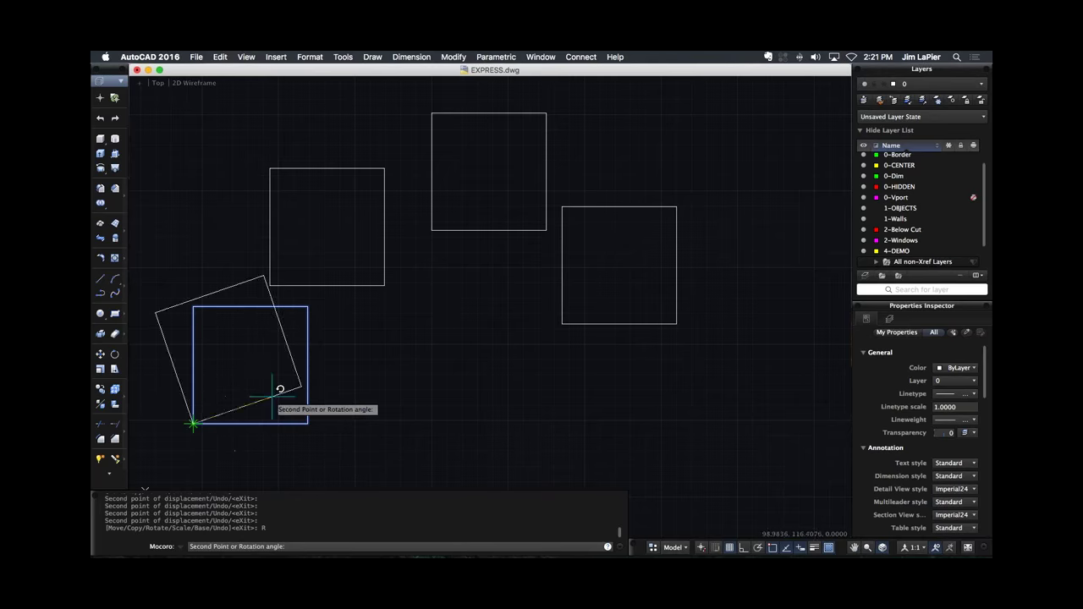
pyautogui.moveTo(264, 435); pyautogui.dragTo(353, 391, button='middle')
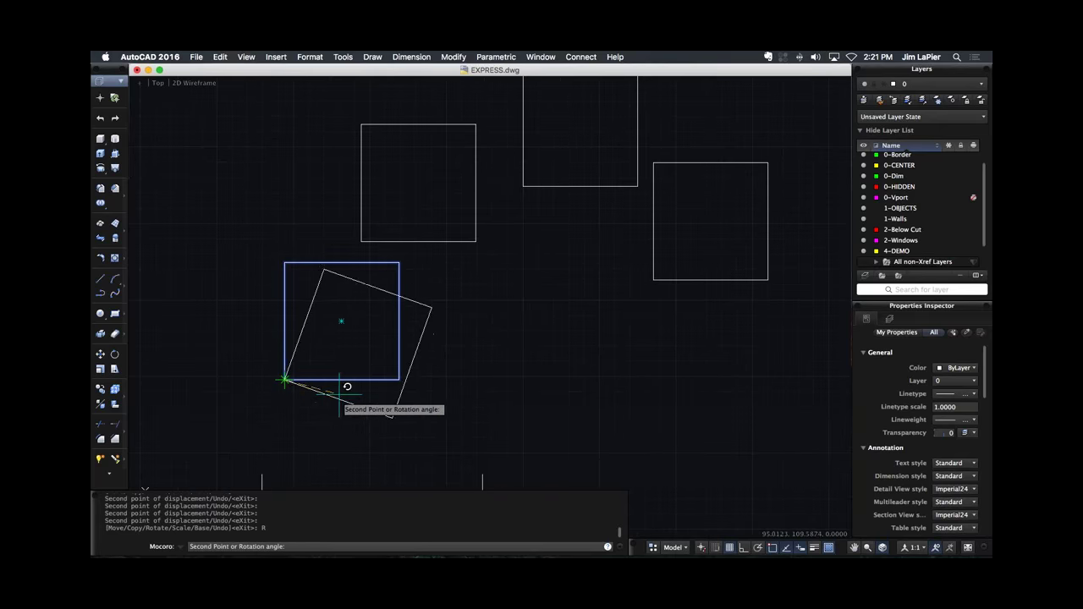
pyautogui.press('Return')
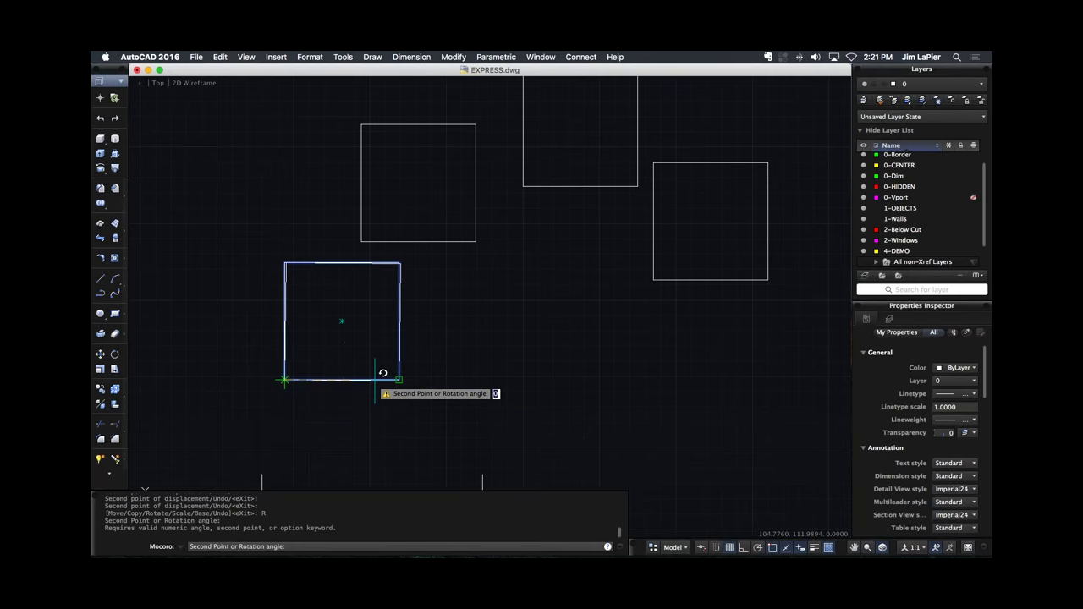
pyautogui.press('Down')
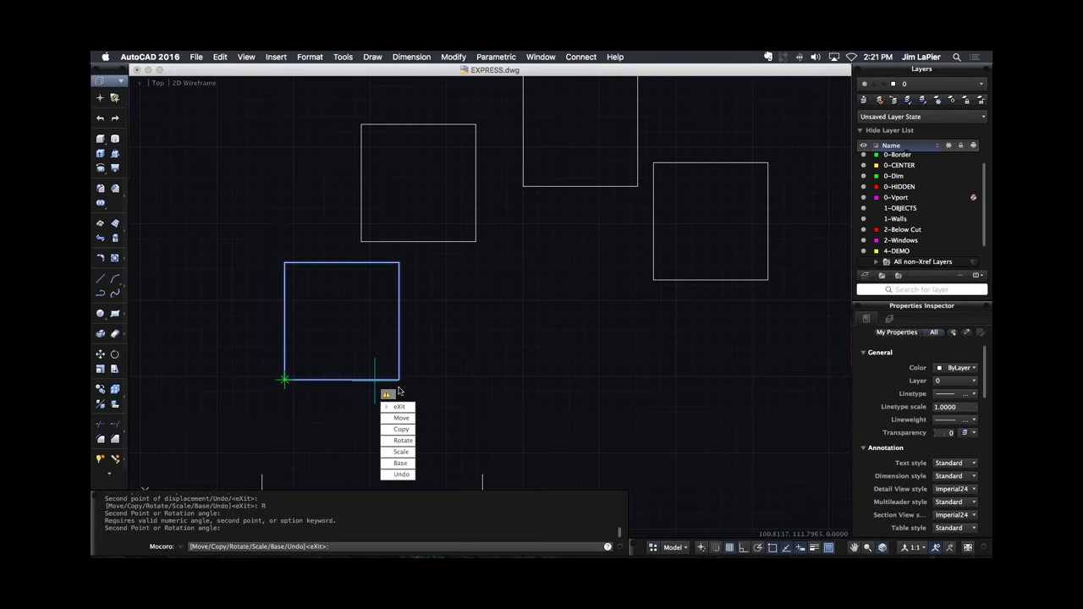
pyautogui.click(402, 466)
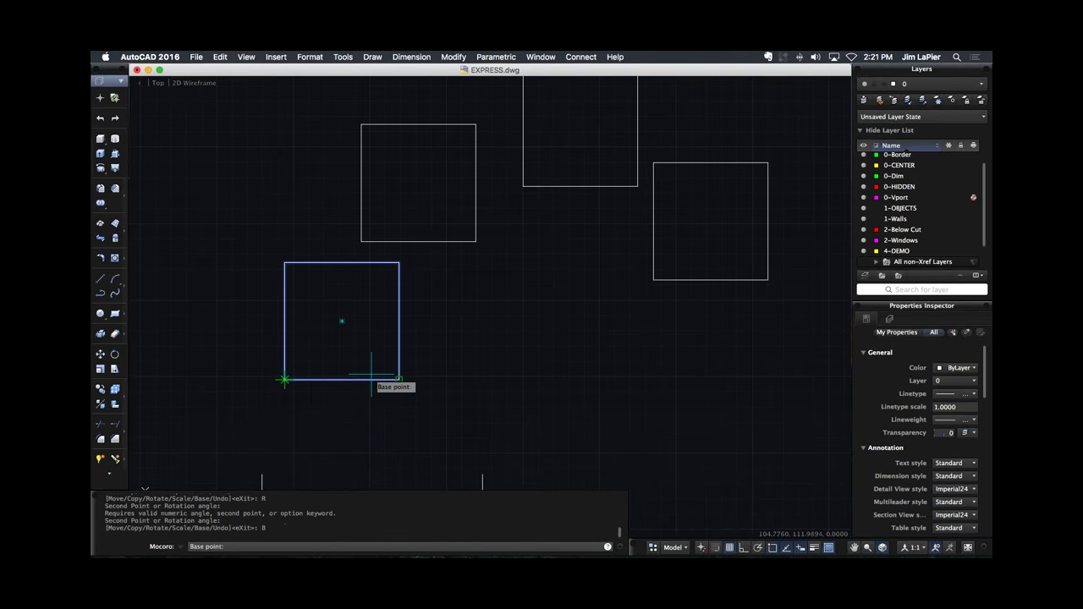
pyautogui.click(342, 321)
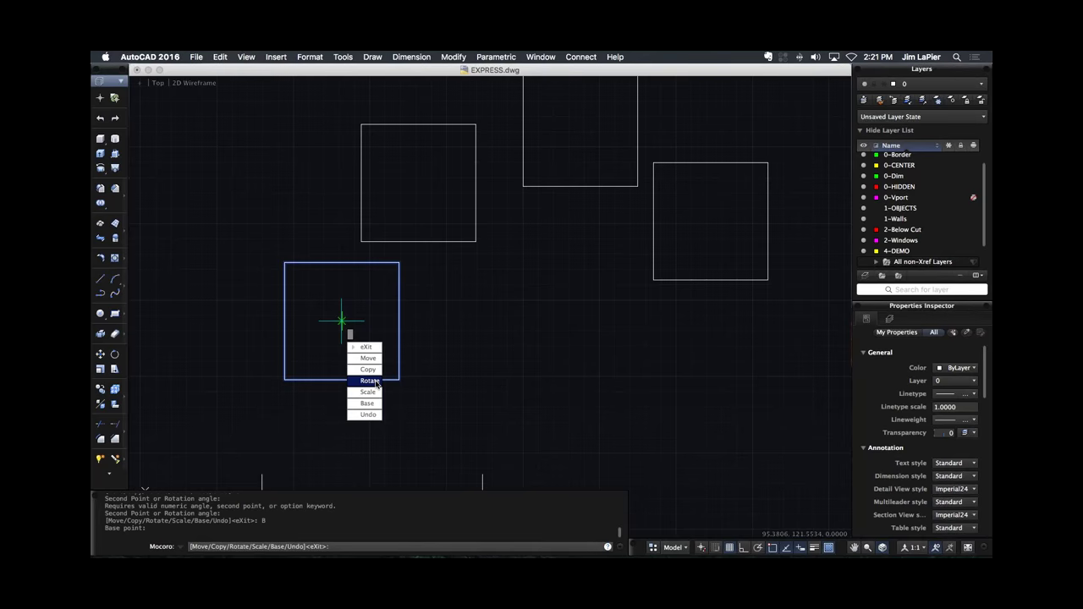
pyautogui.click(375, 381)
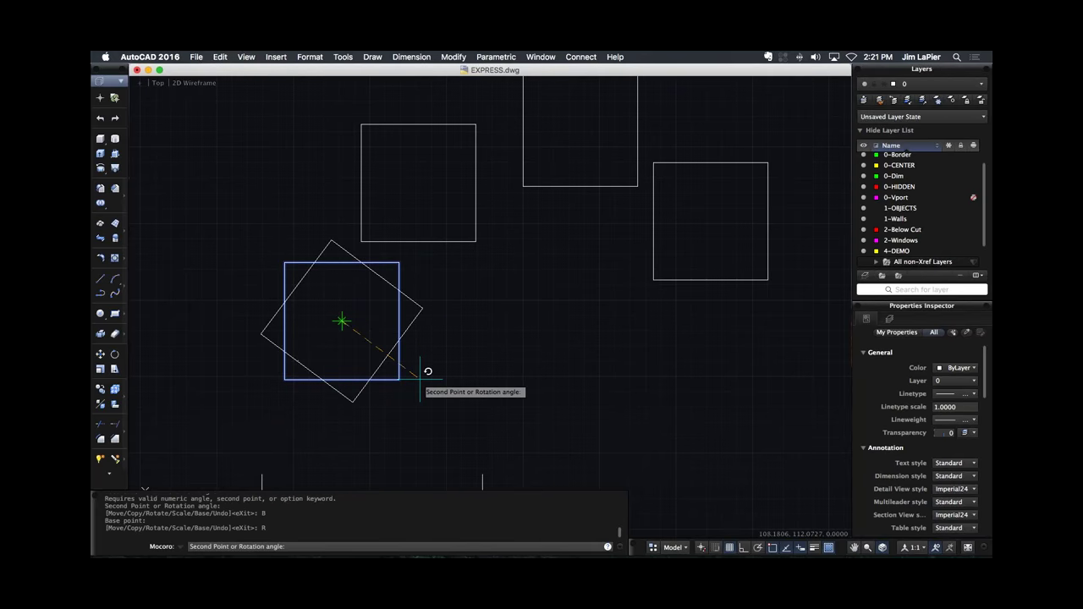
pyautogui.write('45')
pyautogui.press('Return')
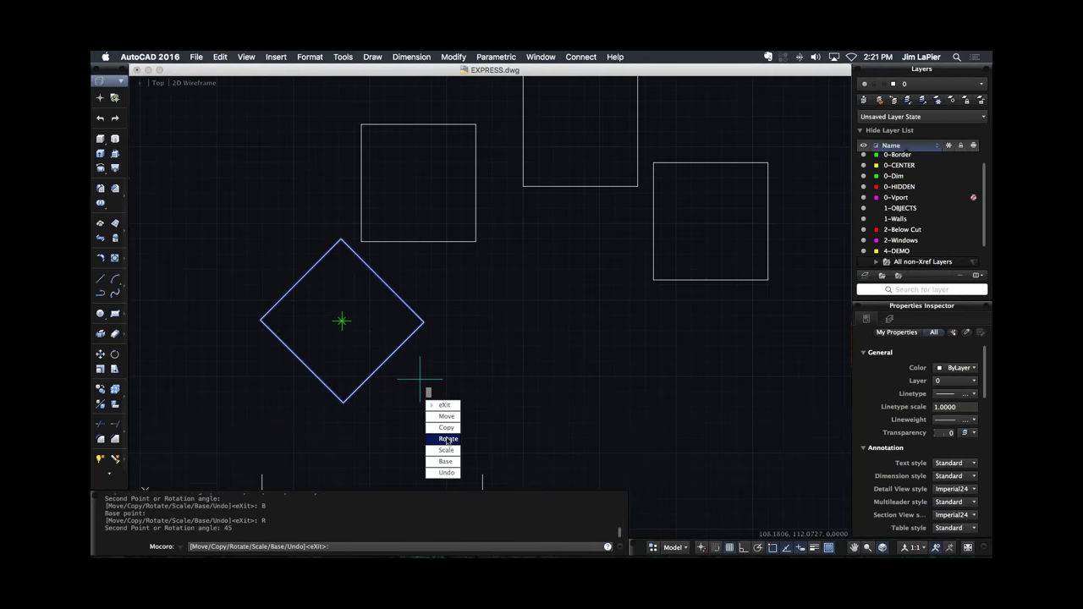
# Scatter copies of the diamond to the right and near the top.
pyautogui.click(450, 430)
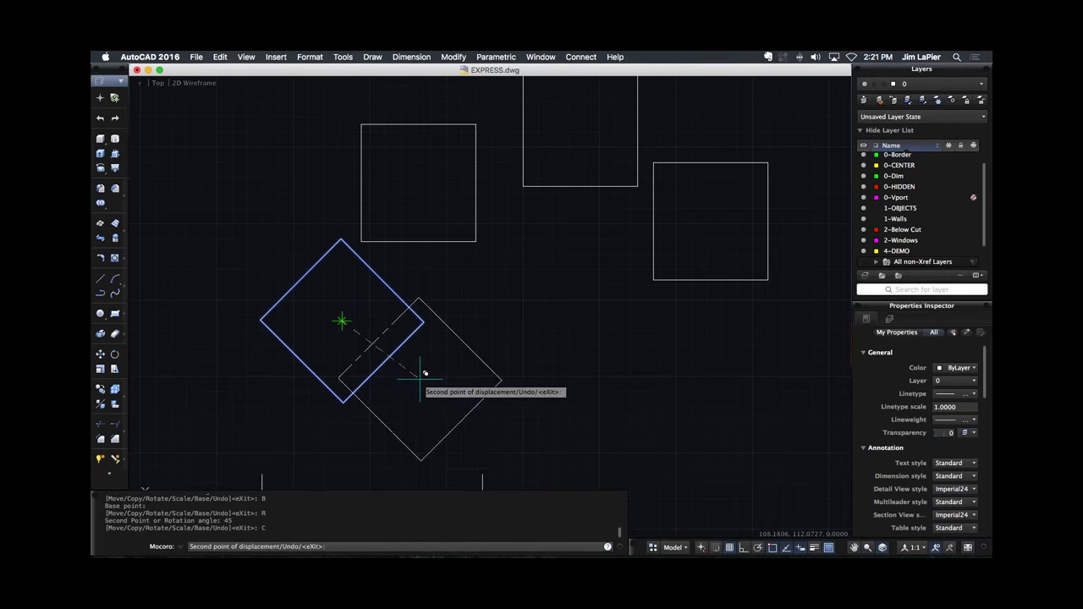
pyautogui.click(513, 368)
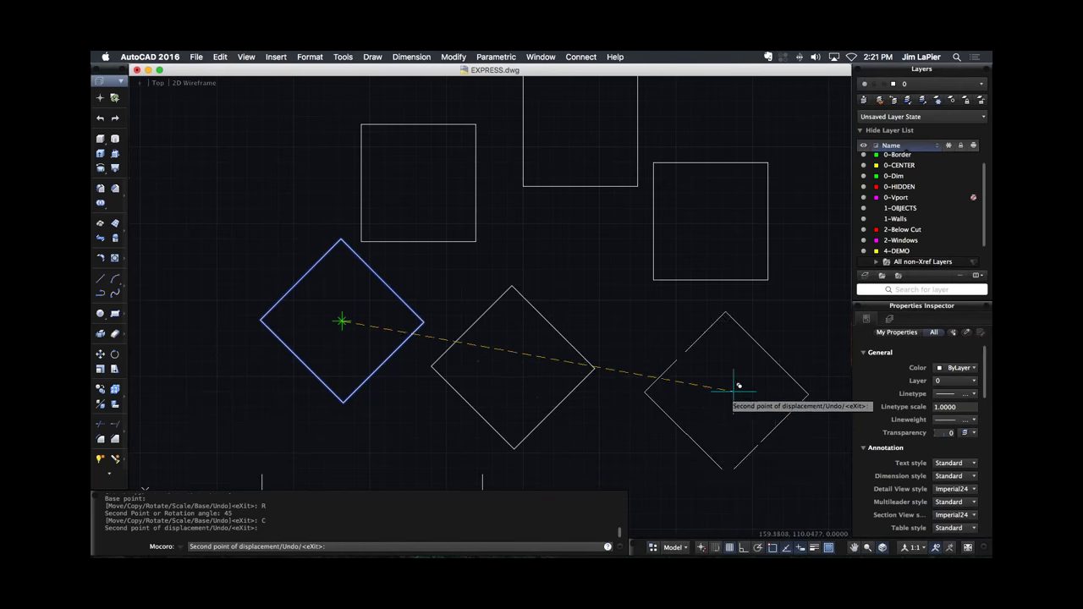
pyautogui.moveTo(718, 385); pyautogui.dragTo(474, 388, button='middle')
pyautogui.scroll(-3, 452, 392)
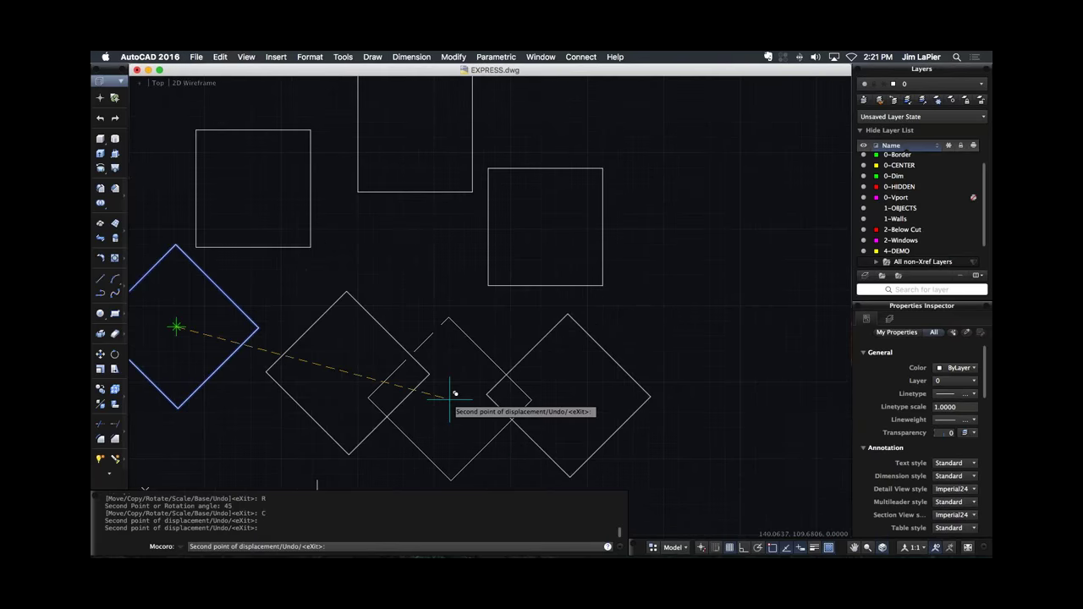
pyautogui.click(603, 163)
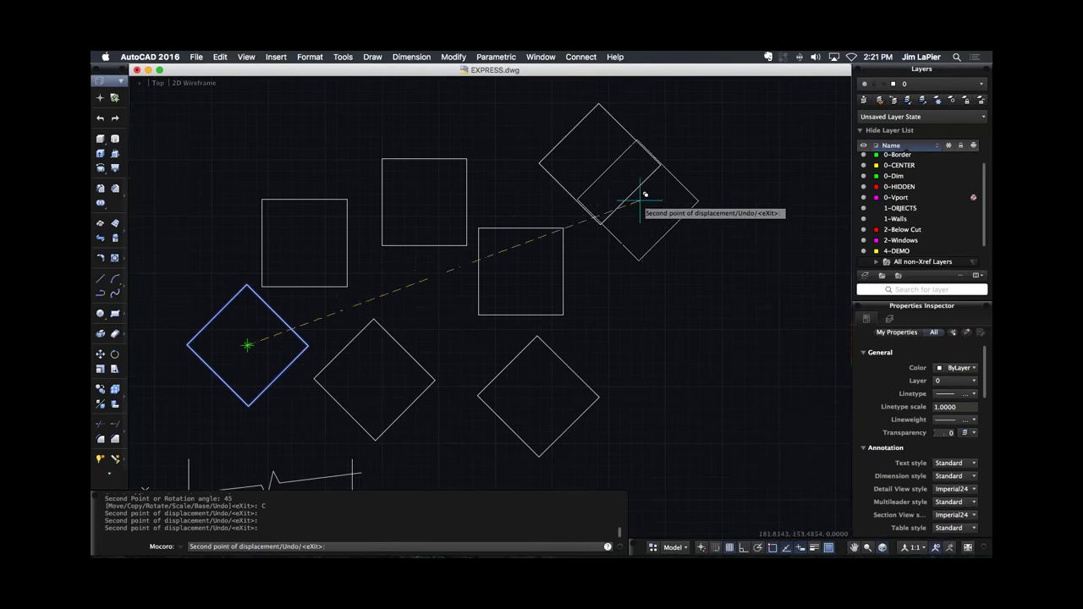
pyautogui.click(684, 267)
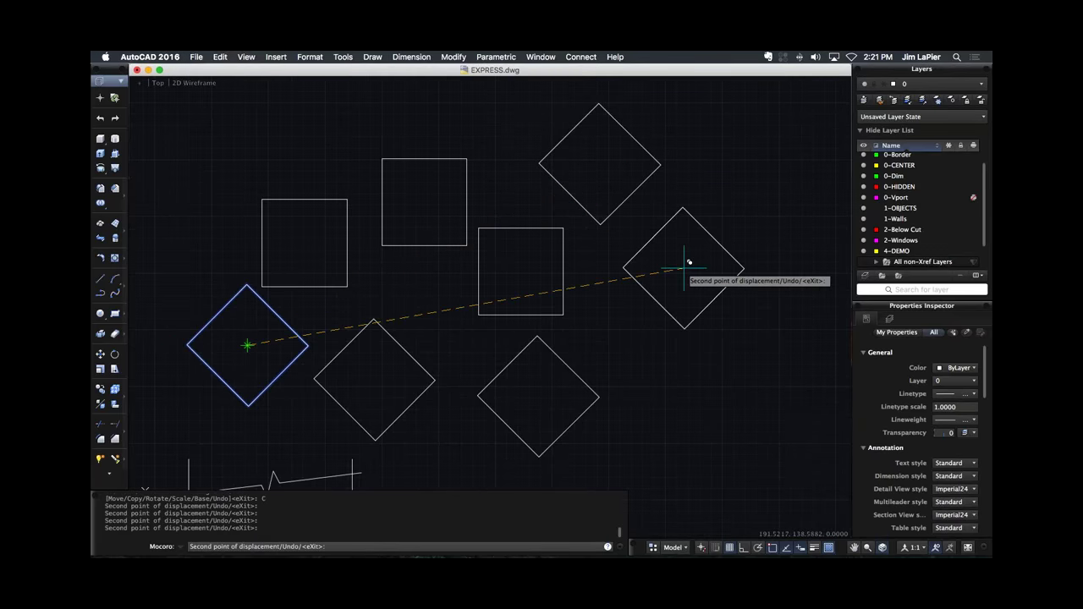
pyautogui.rightClick(693, 280)
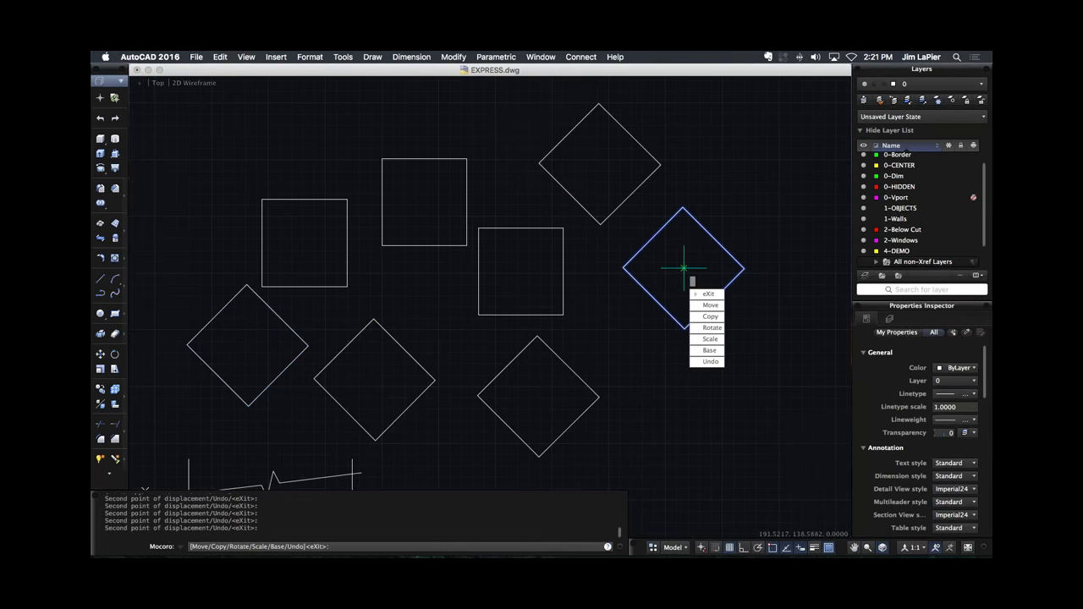
# Scale the diamond to 0.75.
pyautogui.click(710, 338)
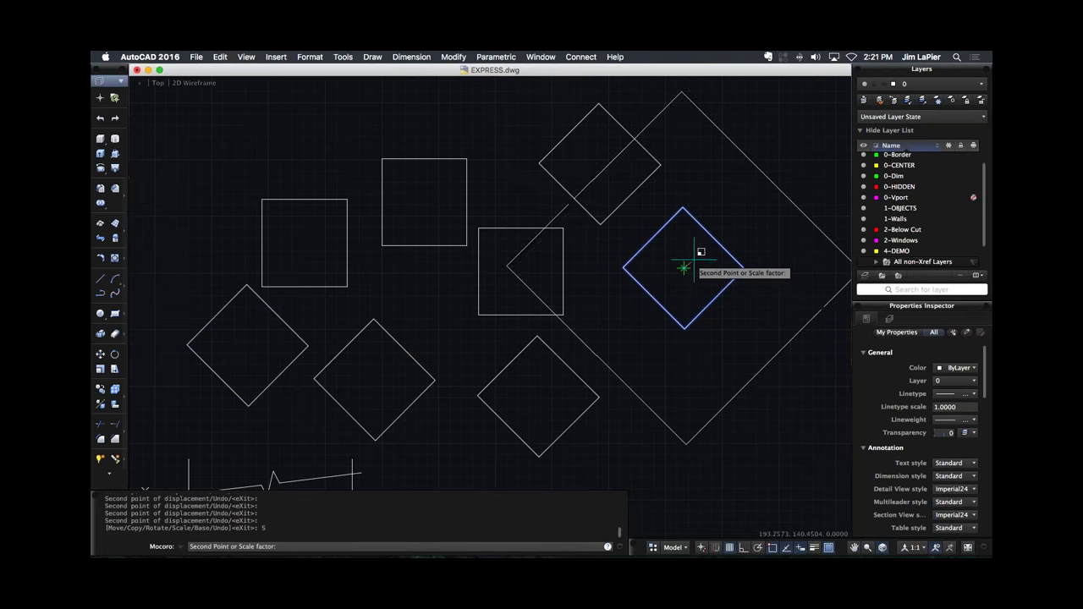
pyautogui.write('1')
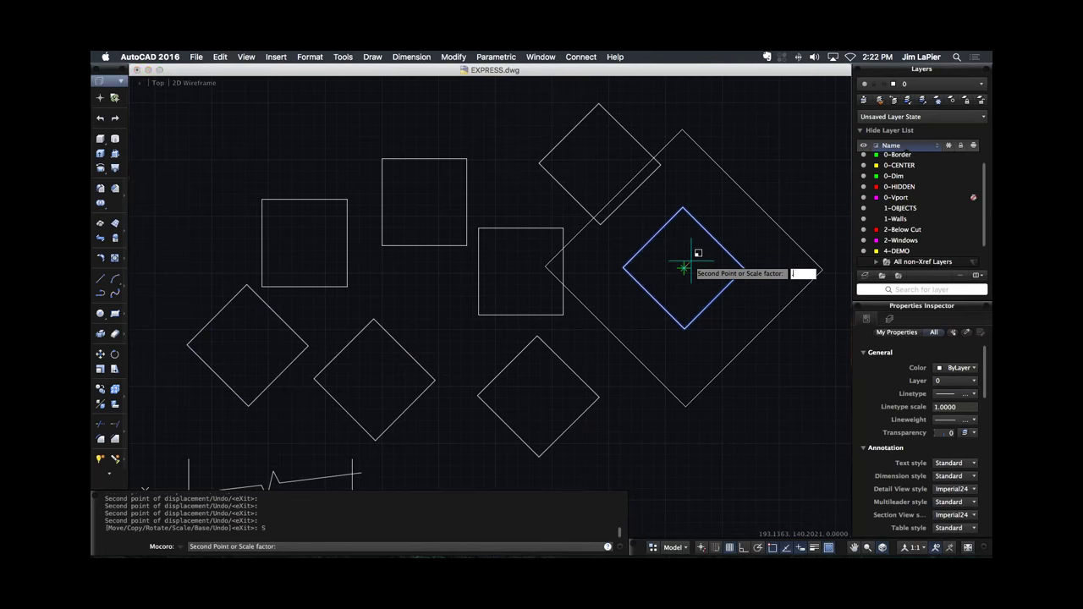
pyautogui.write('75')
pyautogui.press('Return')
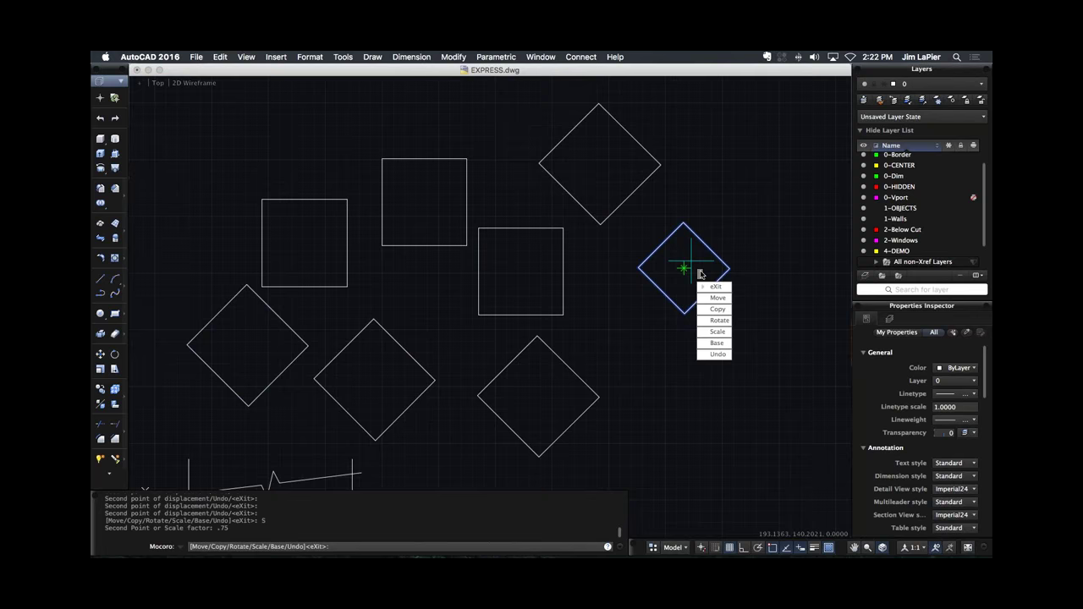
# Copy the diamond to the upper right, rotate the copy 45°, and end MOCORO.
pyautogui.click(717, 309)
pyautogui.click(767, 165)
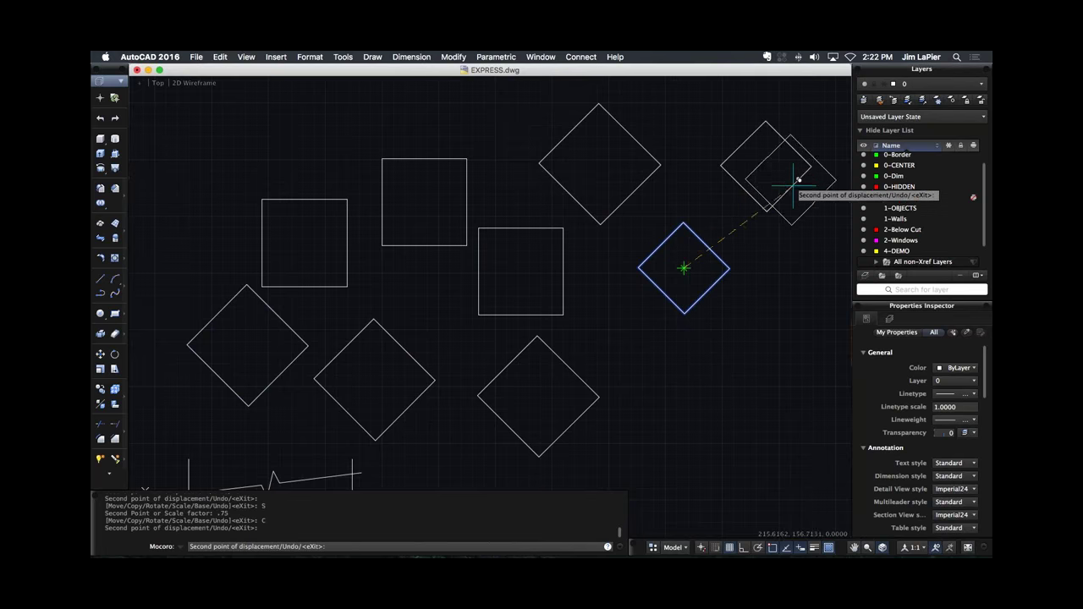
pyautogui.press('Return')
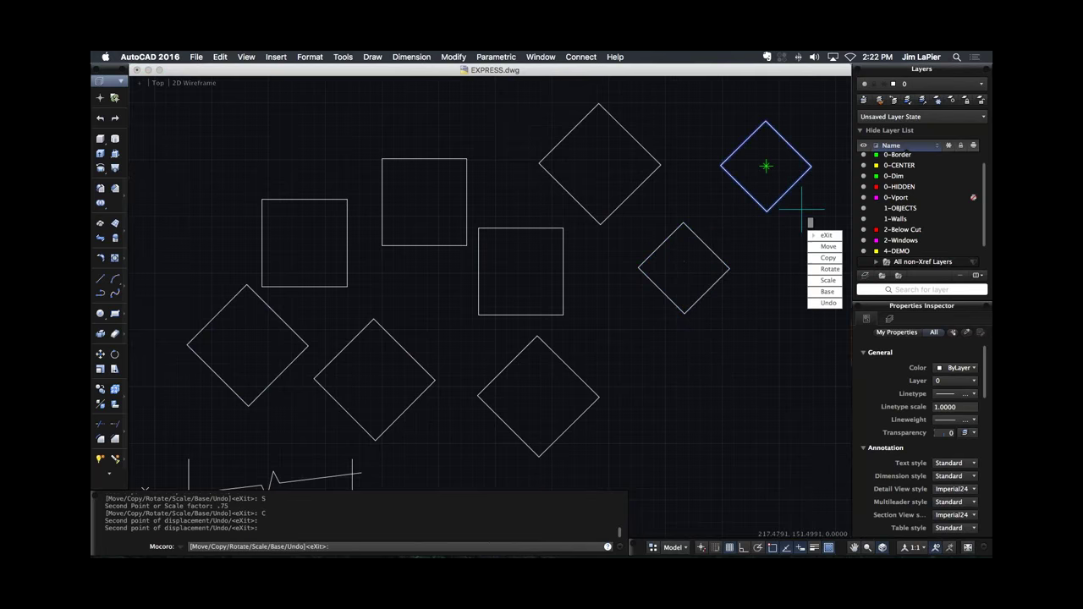
pyautogui.click(830, 269)
pyautogui.write('45')
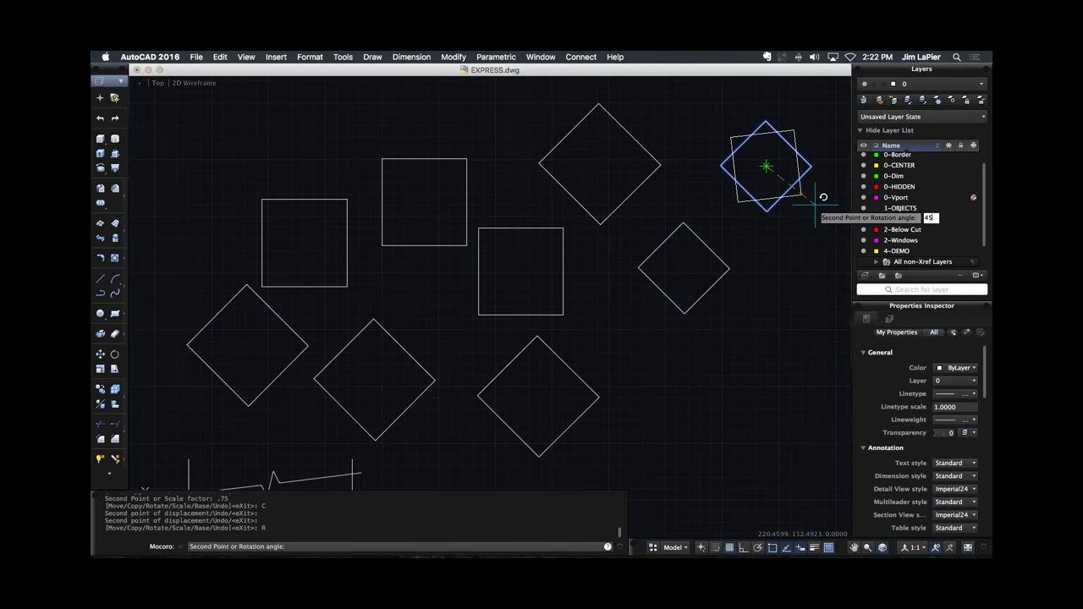
pyautogui.press('Return')
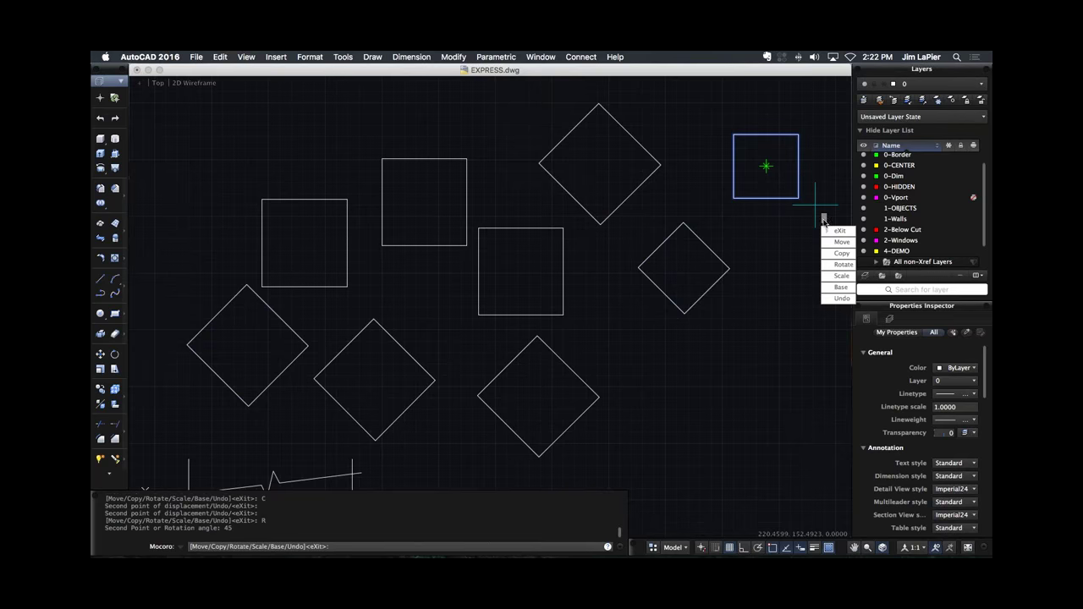
pyautogui.press('Return')
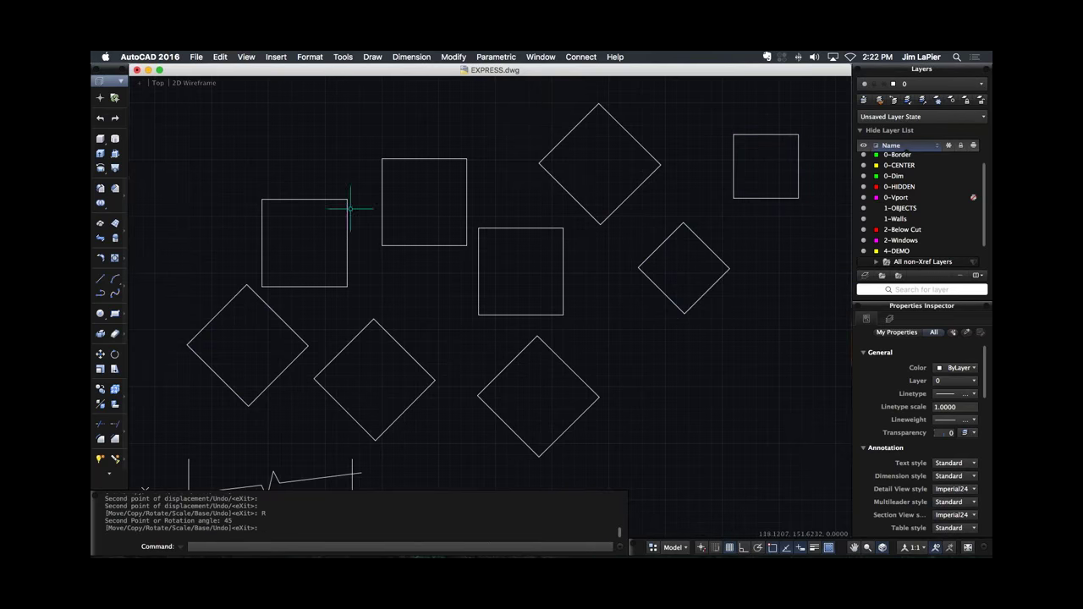
# Open BLOCKREPLACE.dwg from the Assets folder on the Desktop.
pyautogui.scroll(-5, 268, 209)
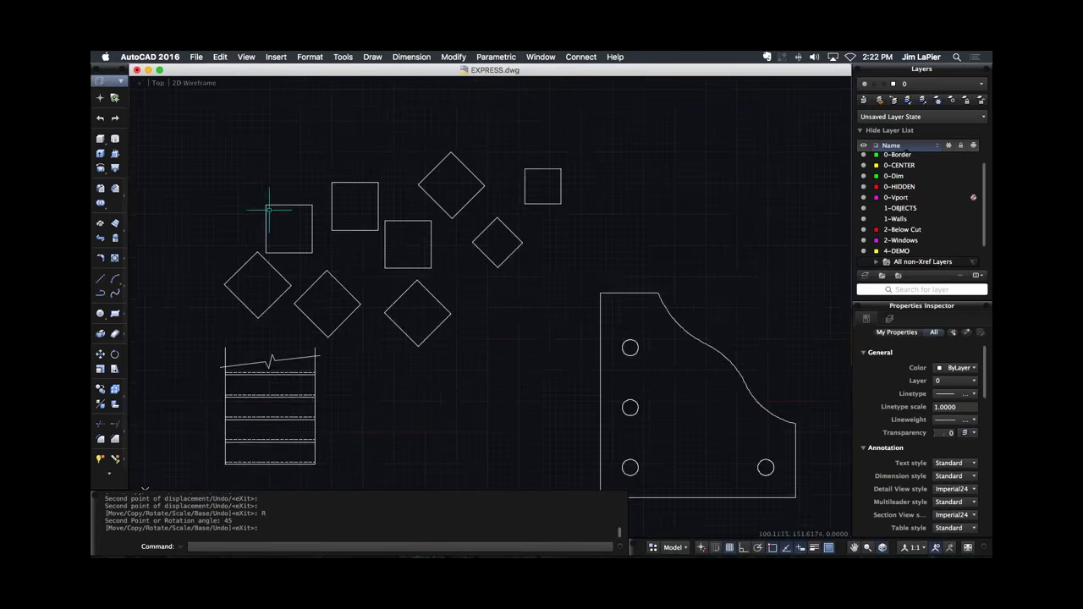
pyautogui.scroll(-4, 269, 209)
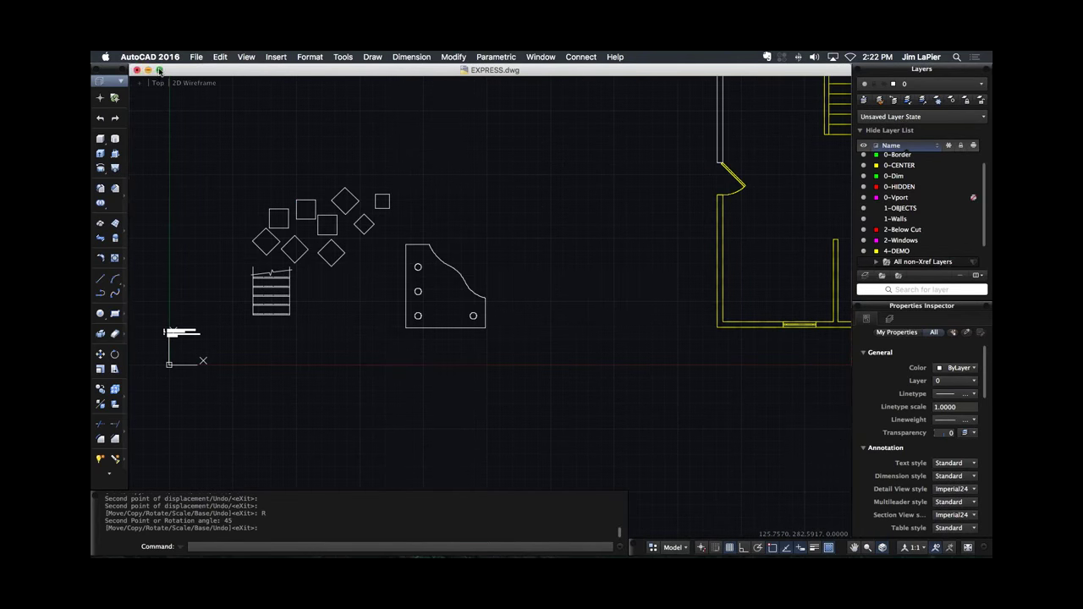
pyautogui.click(197, 57)
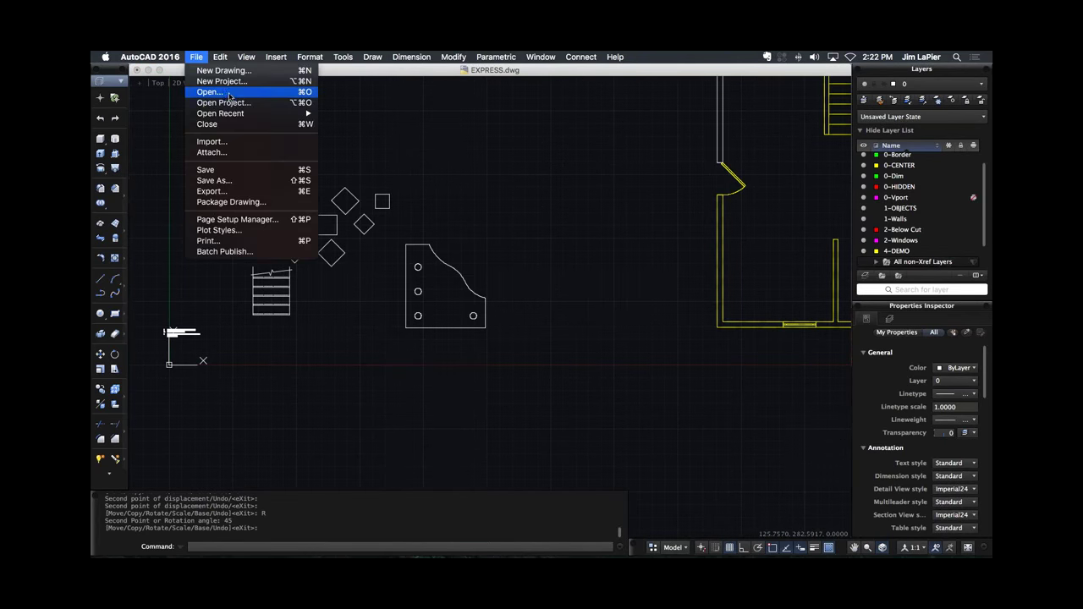
pyautogui.click(228, 96)
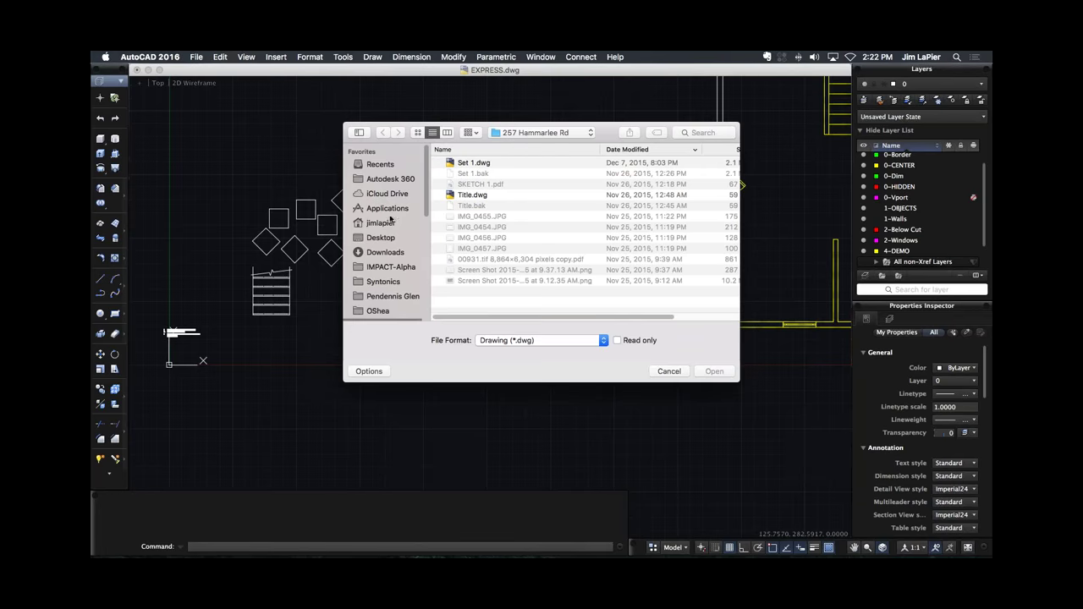
pyautogui.click(381, 238)
pyautogui.doubleClick(488, 162)
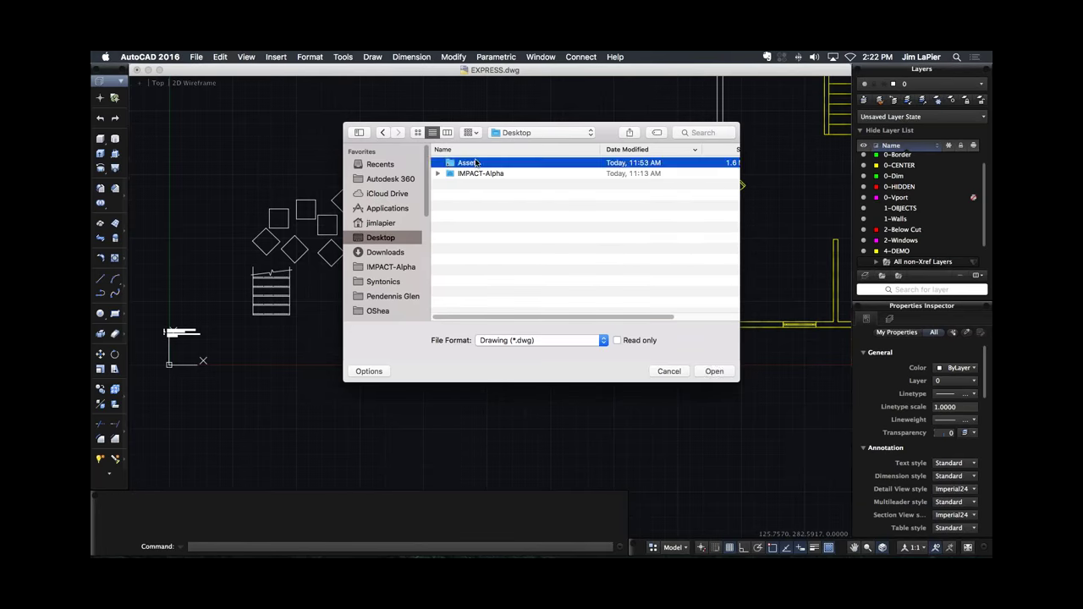
pyautogui.click(480, 207)
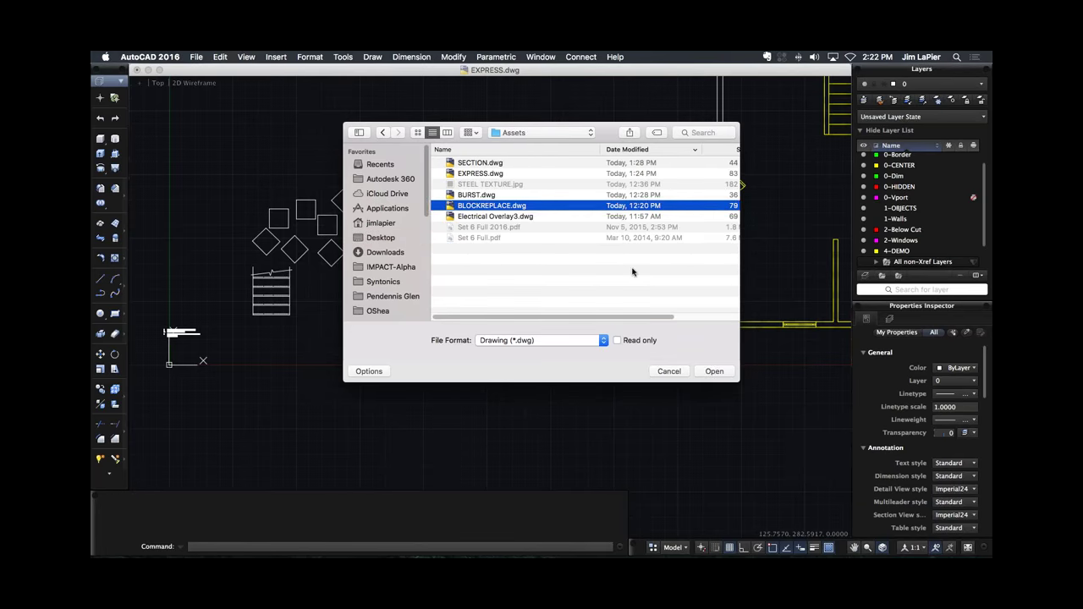
pyautogui.click(715, 370)
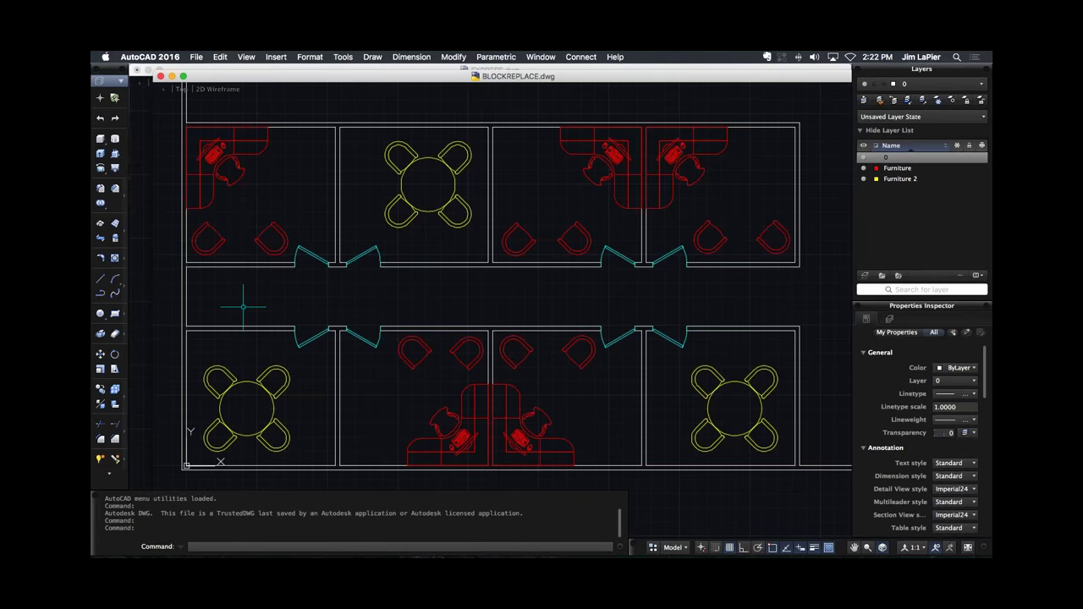
pyautogui.click(271, 239)
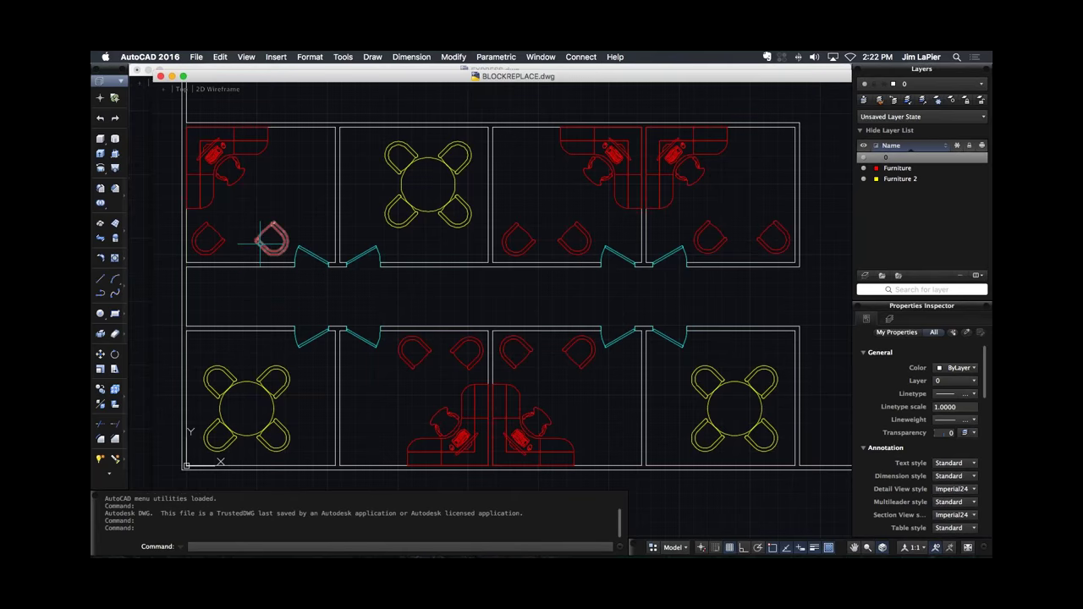
pyautogui.press('Escape')
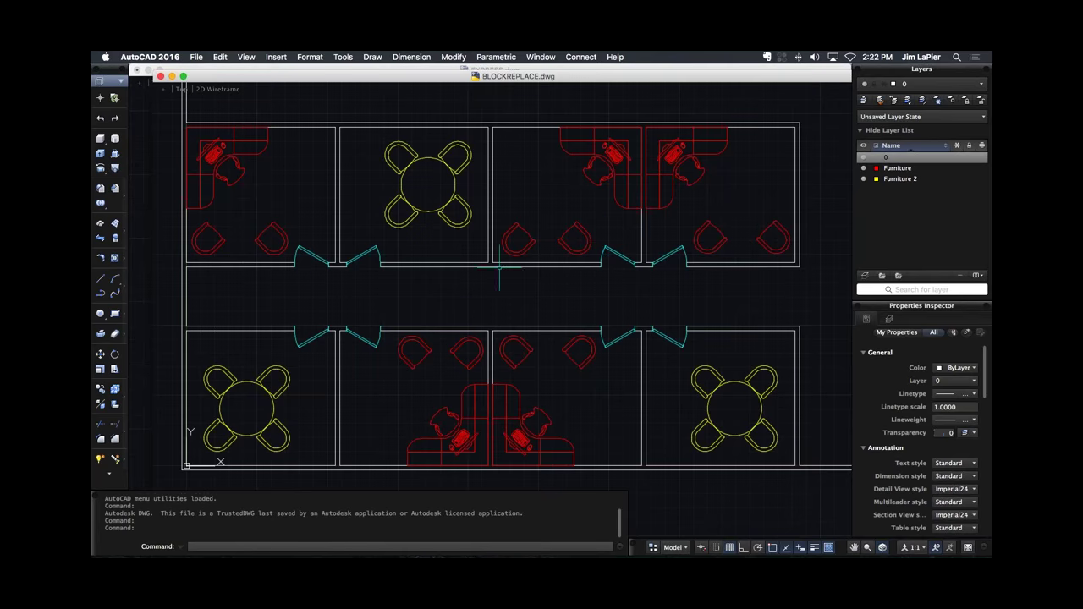
pyautogui.click(344, 57)
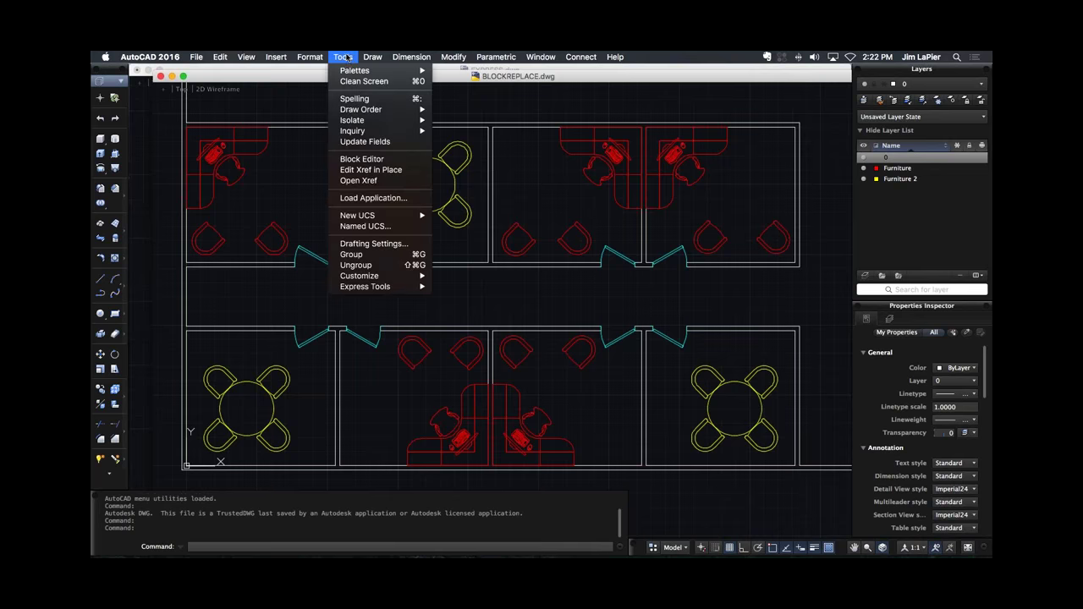
# In Replace Block, swap Chair 24x24 PV for Chair 32x34 PV with Purge unchecked.
pyautogui.moveTo(407, 287)
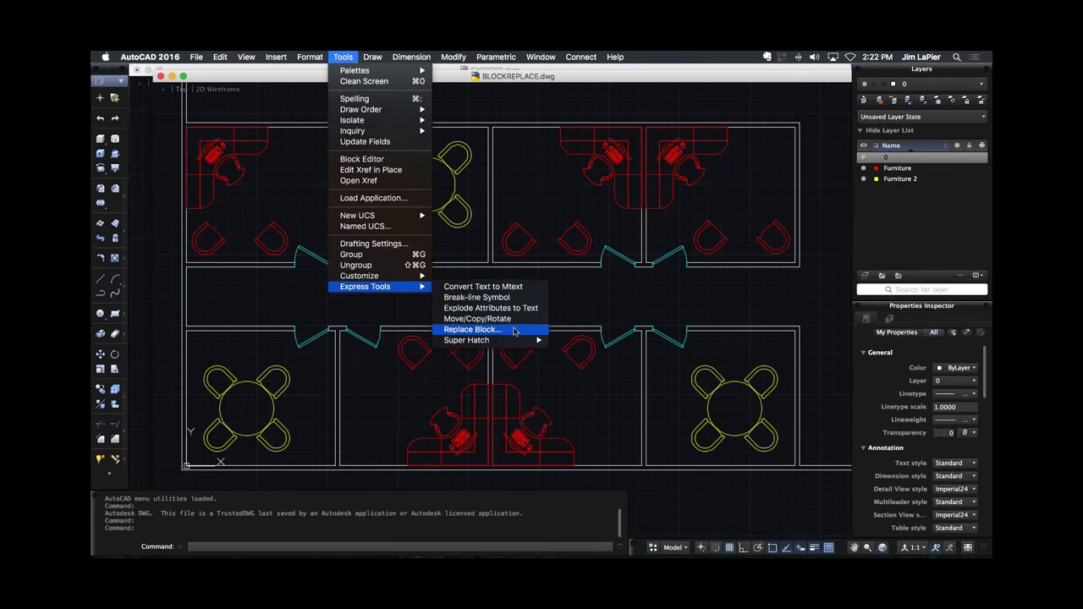
pyautogui.click(514, 330)
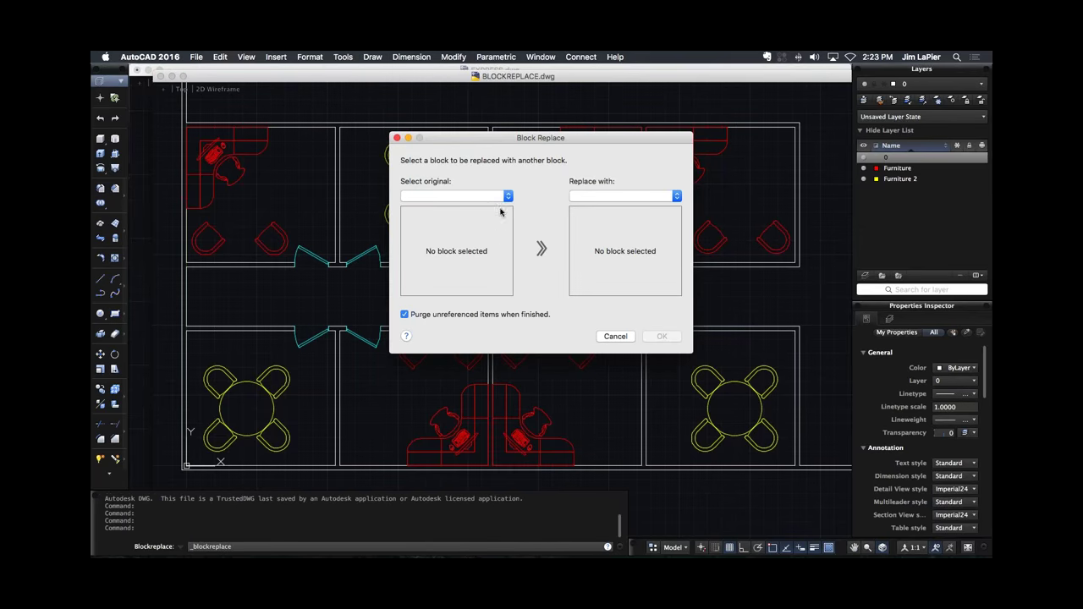
pyautogui.click(484, 199)
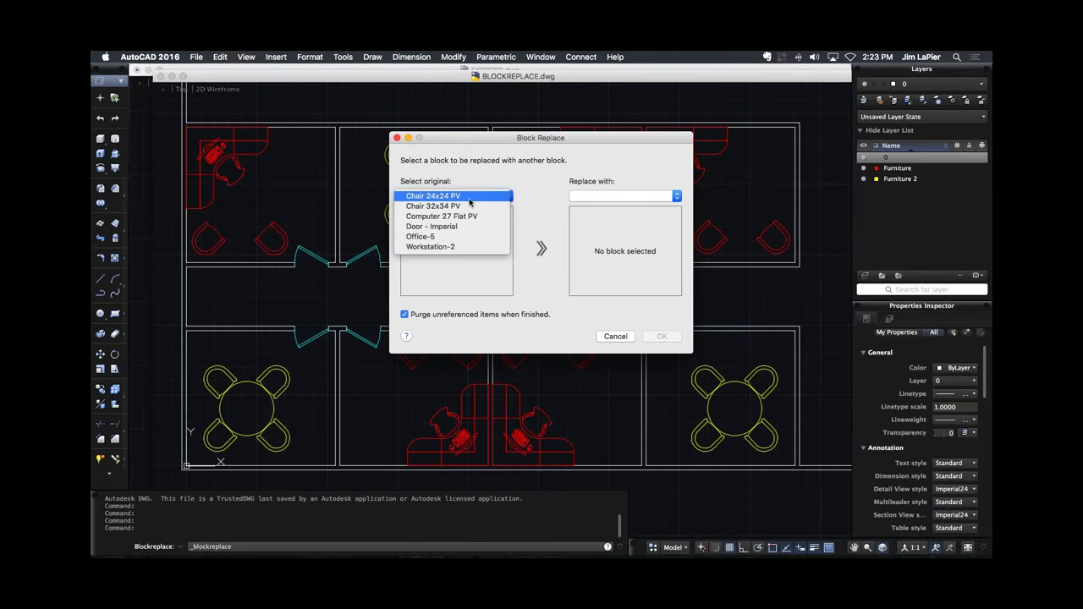
pyautogui.click(468, 200)
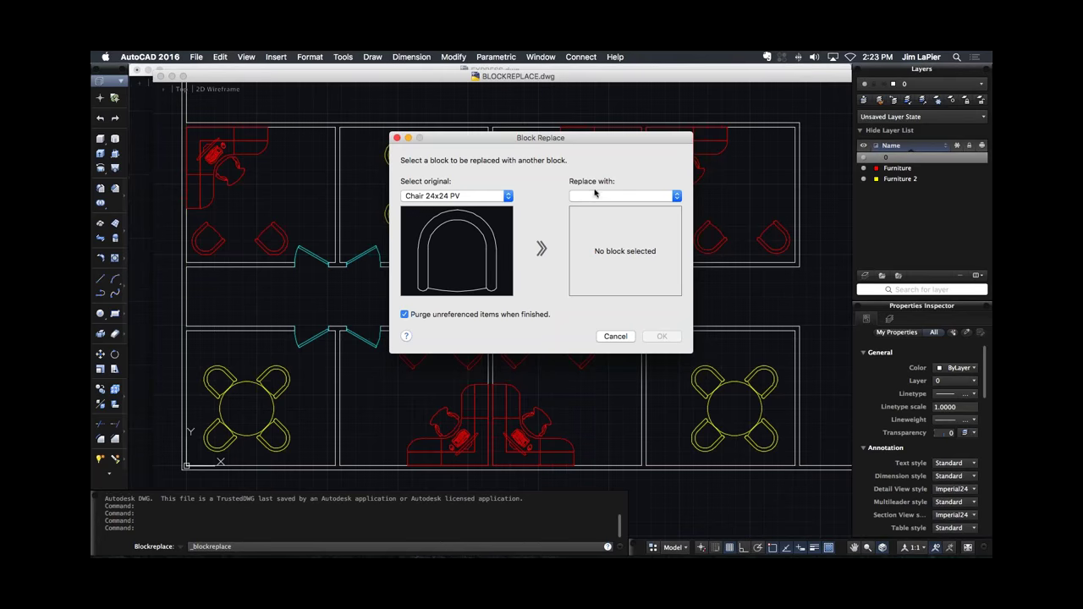
pyautogui.click(642, 198)
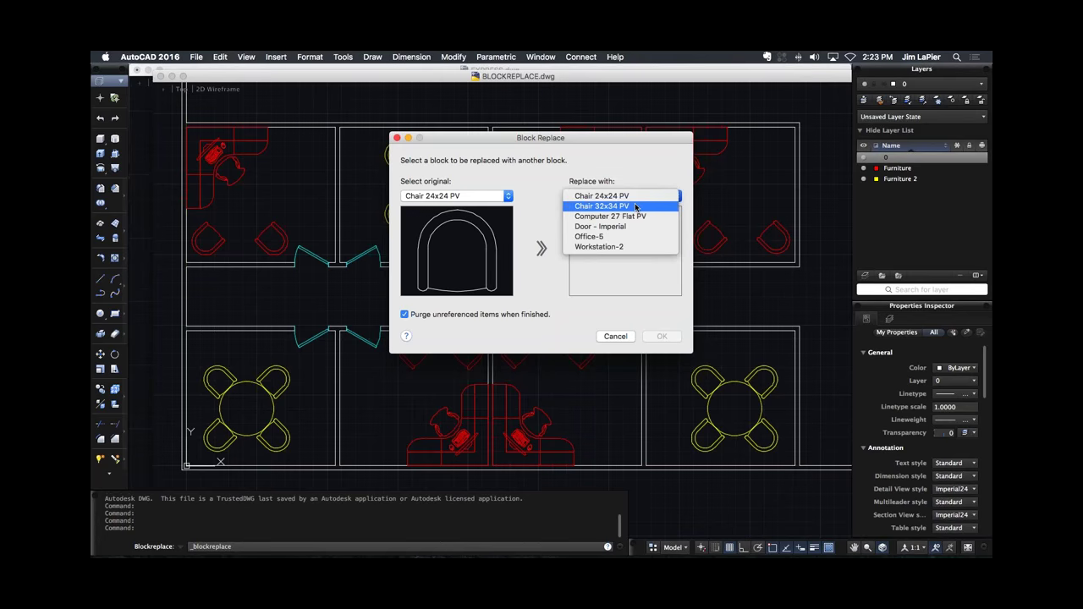
pyautogui.click(636, 208)
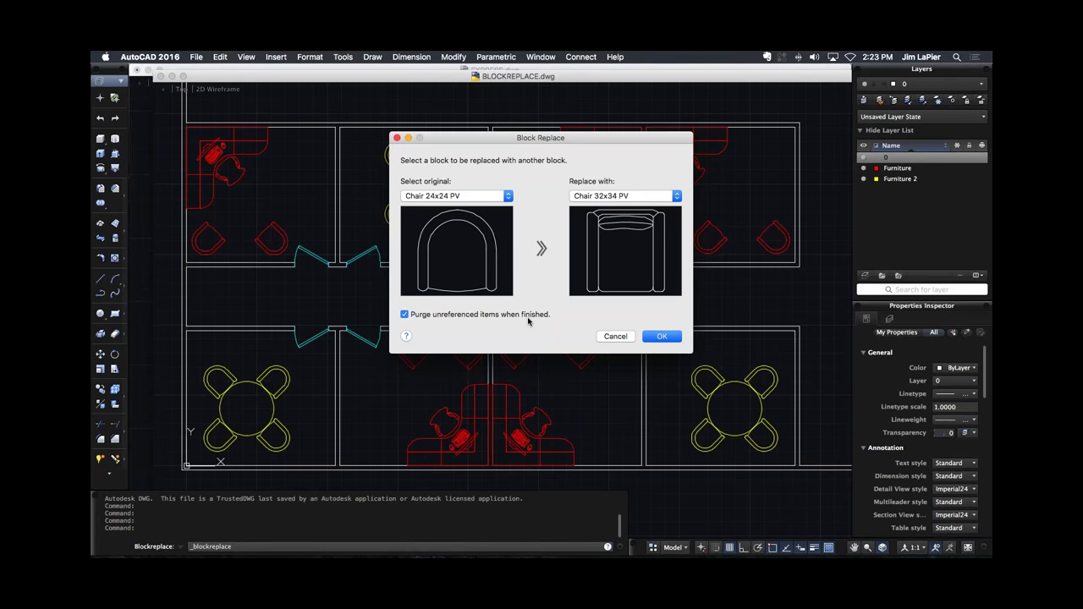
pyautogui.click(411, 315)
pyautogui.click(663, 336)
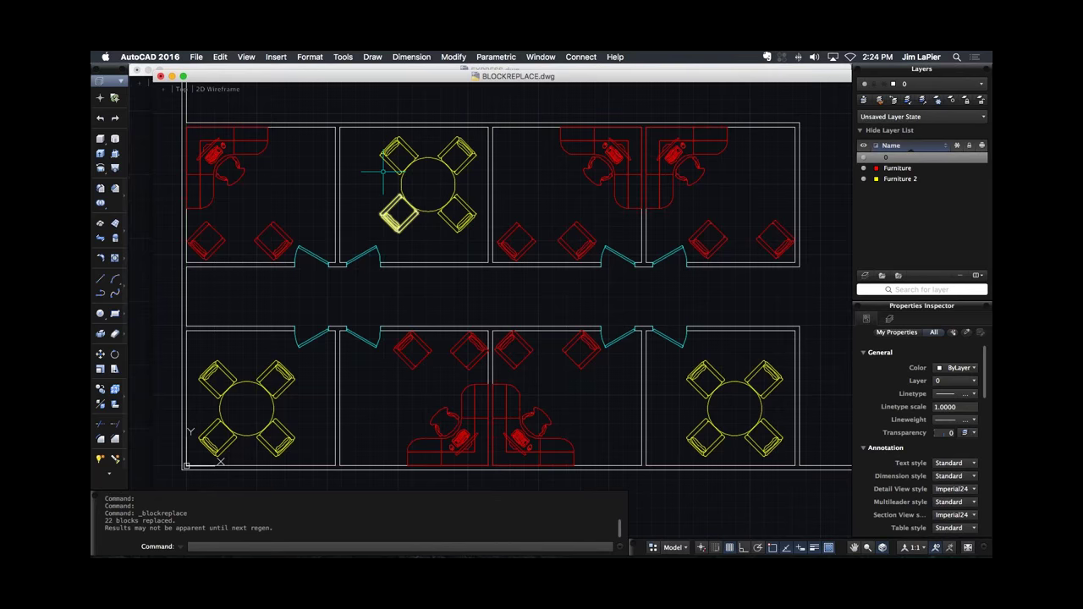
# Minimize BLOCKREPLACE.dwg to bring EXPRESS.dwg back to the front.
pyautogui.click(172, 76)
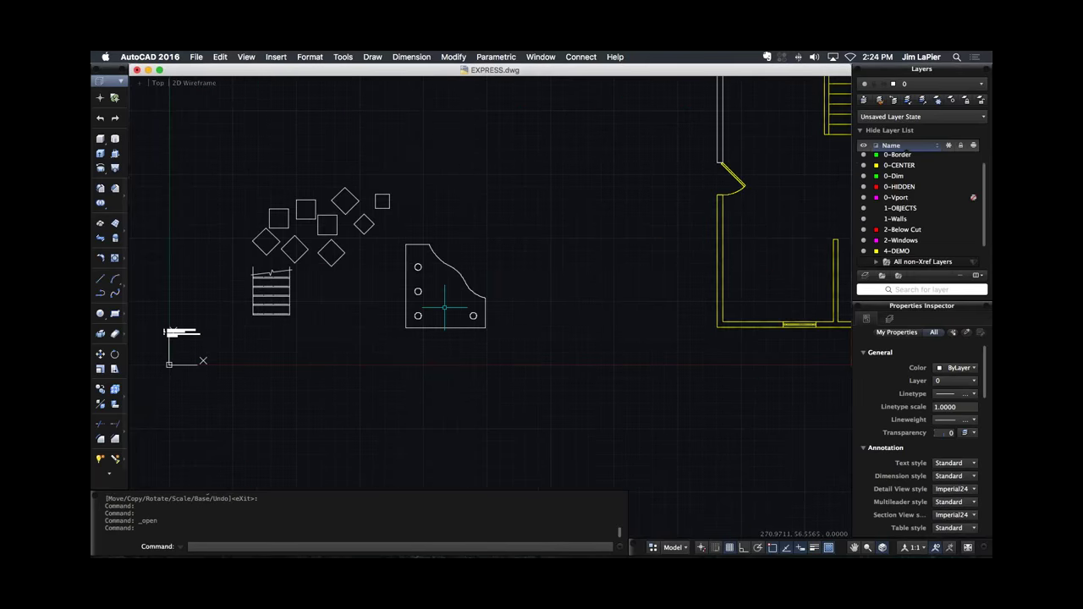
# Pan to the plate part and start Super Hatch with the Image fill type.
pyautogui.scroll(5, 444, 308)
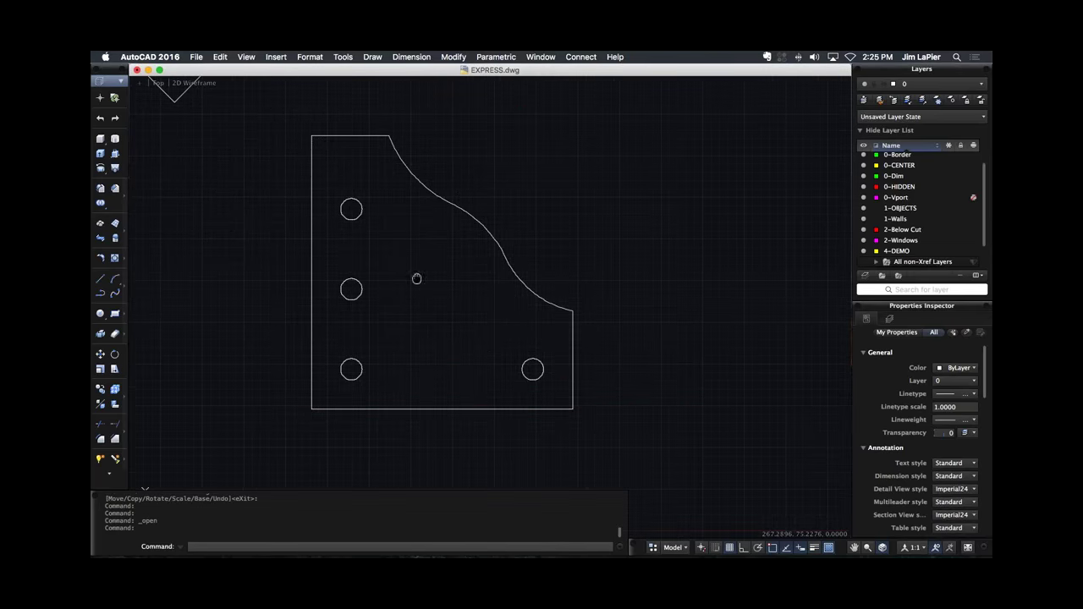
pyautogui.moveTo(416, 278); pyautogui.dragTo(342, 249, button='middle')
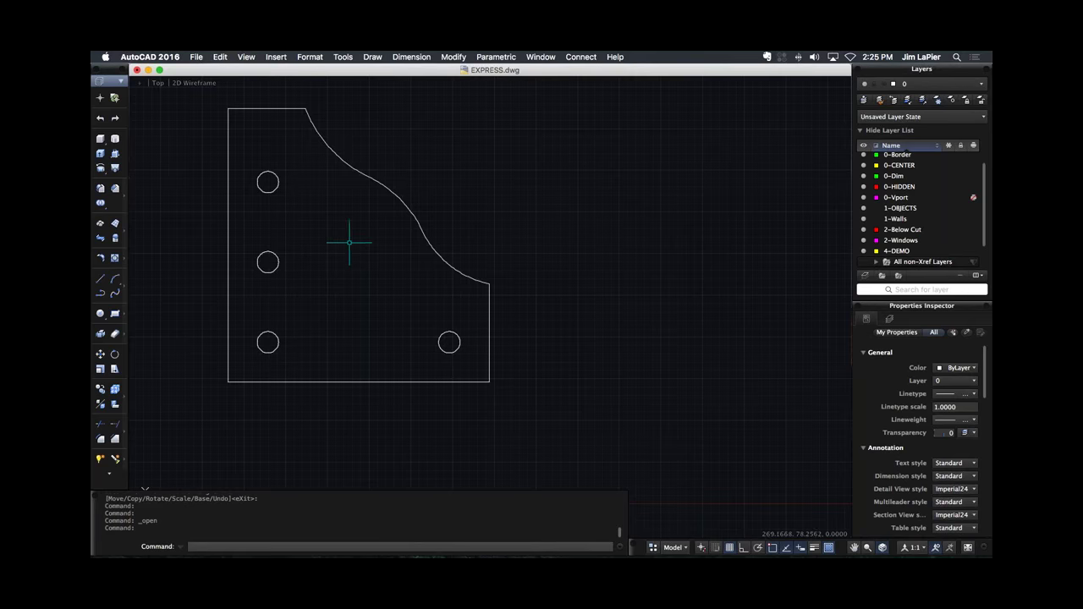
pyautogui.click(342, 57)
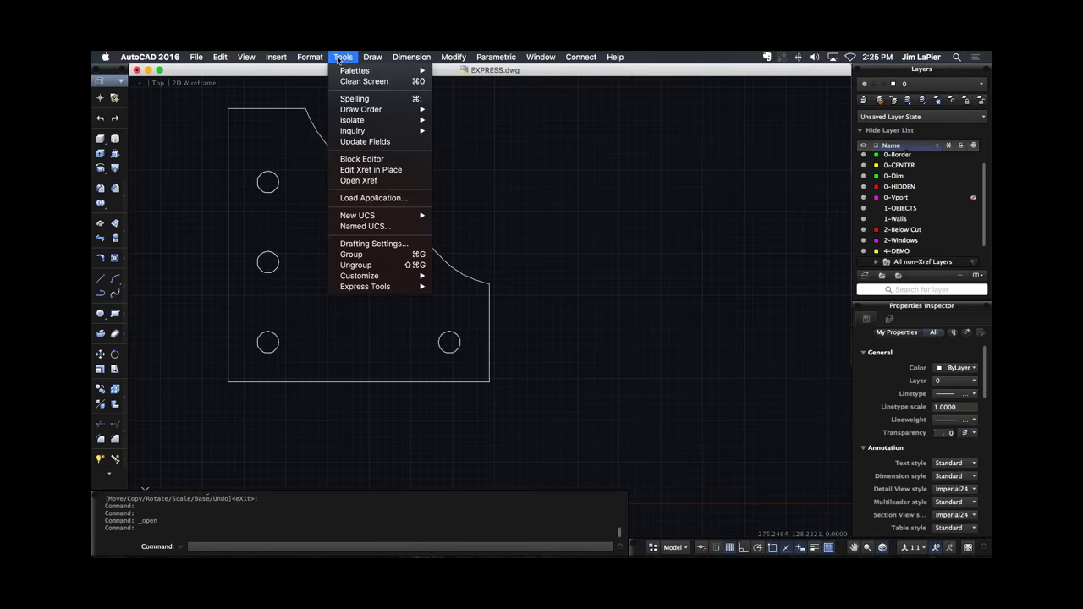
pyautogui.moveTo(380, 287)
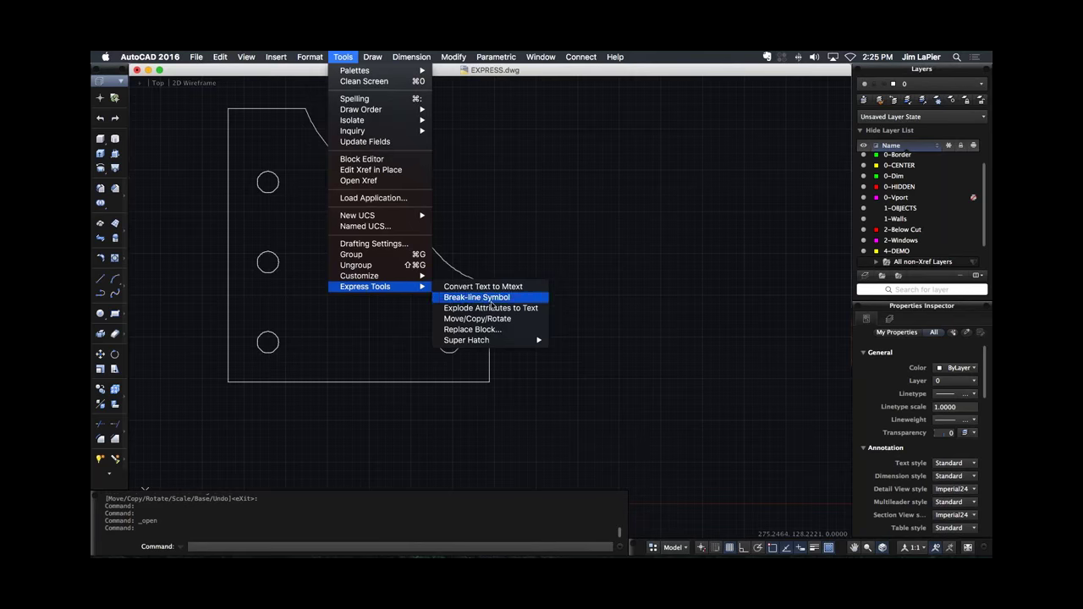
pyautogui.moveTo(486, 344)
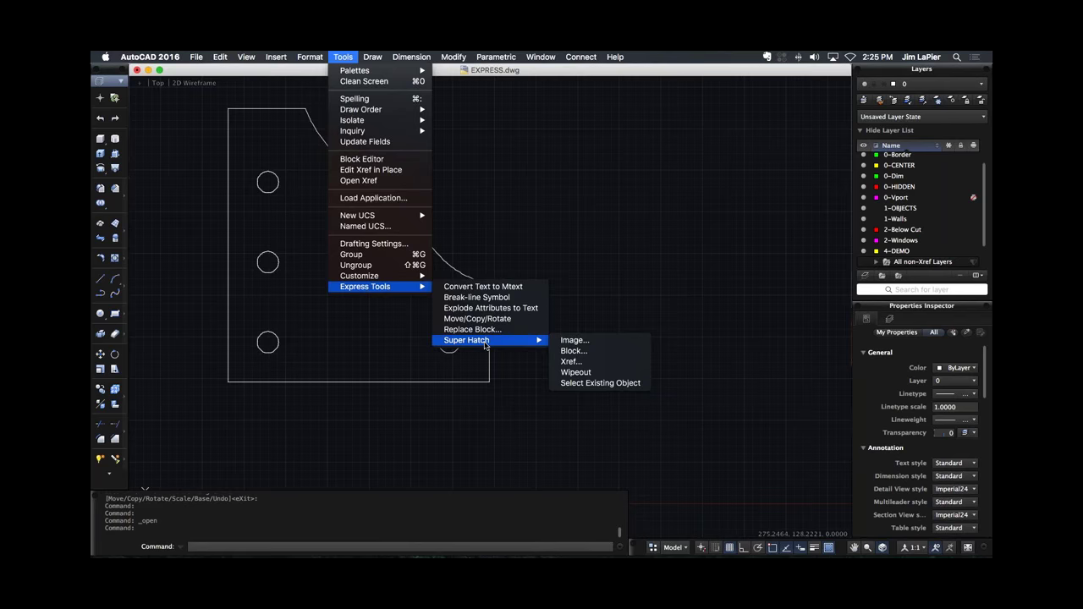
pyautogui.click(588, 343)
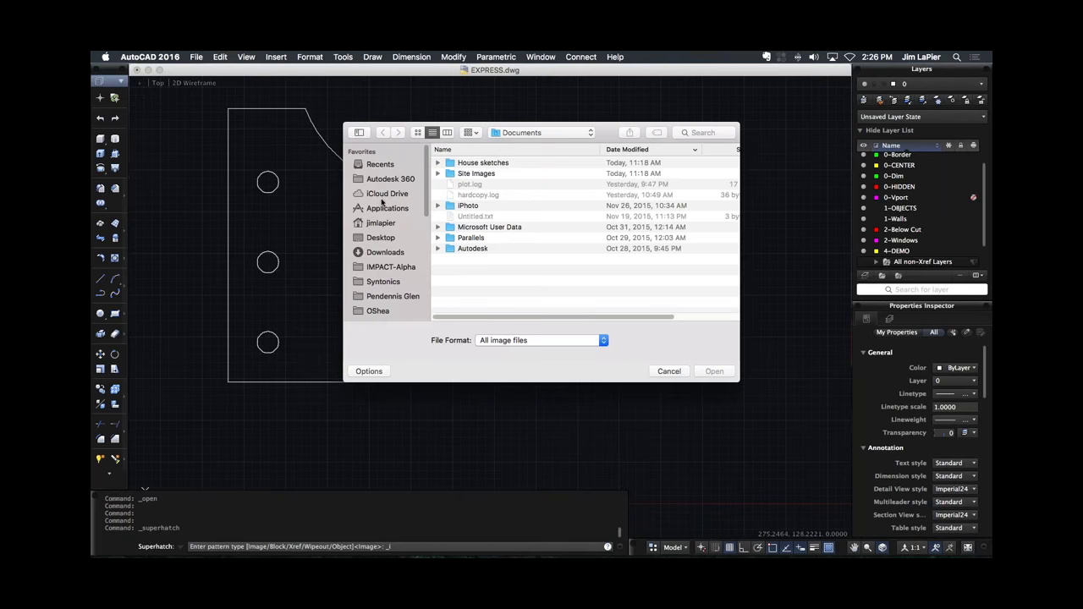
# Select STEEL TEXTURE.jpg from Desktop > Assets as the Super Hatch image.
pyautogui.click(381, 238)
pyautogui.doubleClick(467, 163)
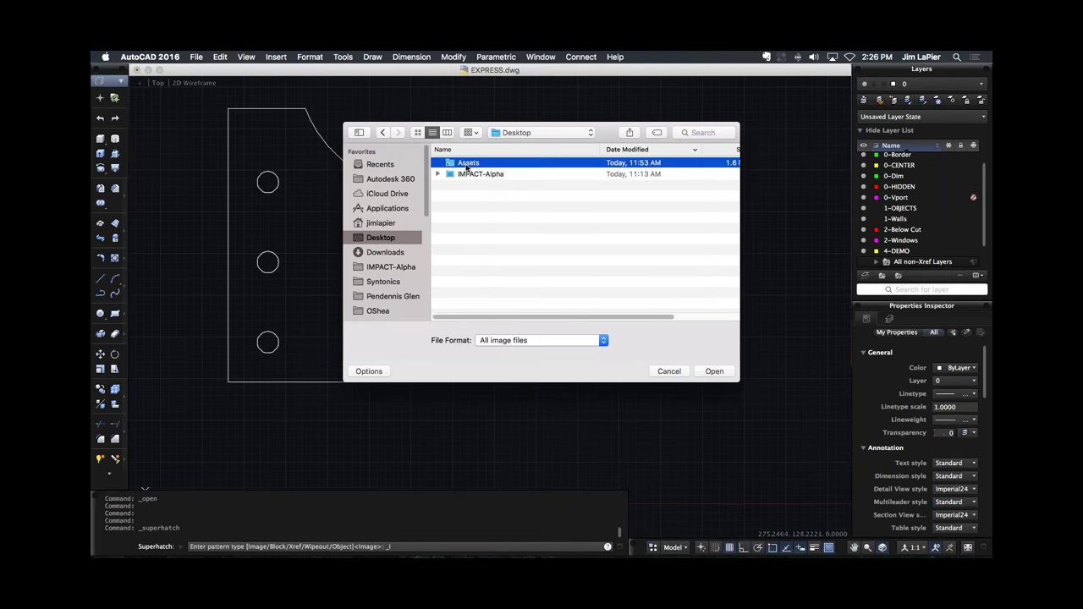
pyautogui.click(476, 185)
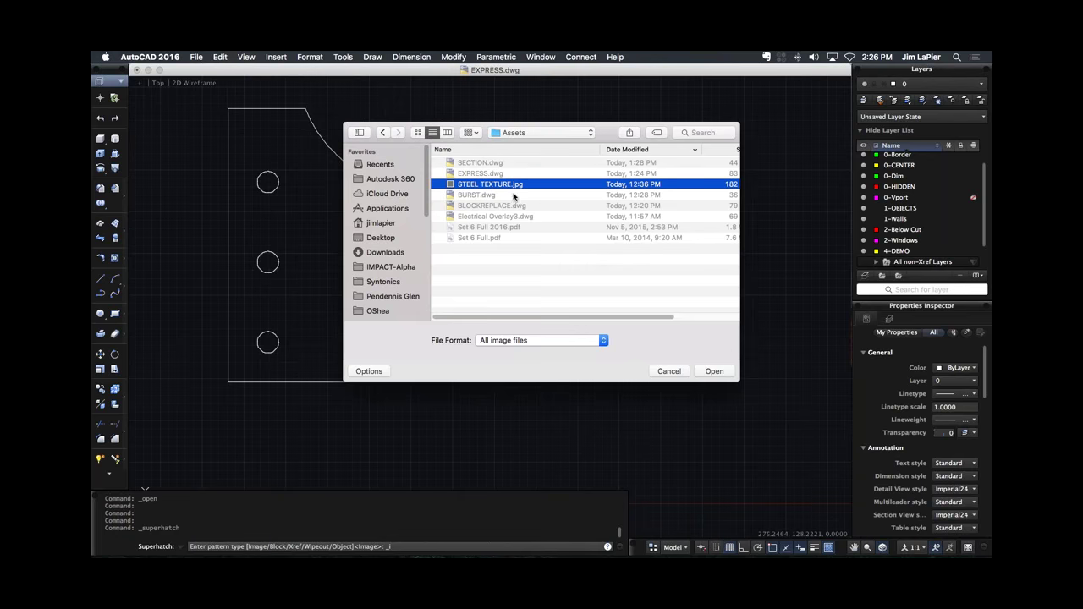
pyautogui.click(715, 372)
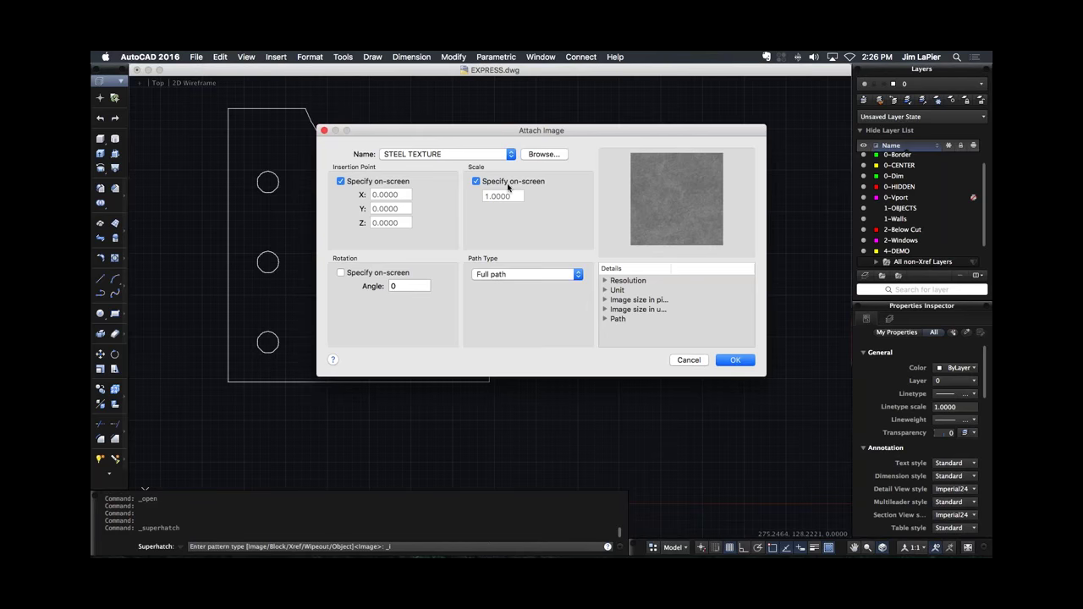
pyautogui.click(479, 182)
pyautogui.click(489, 185)
# Place the steel texture tile at scale factor 1 and accept its placement.
pyautogui.click(735, 360)
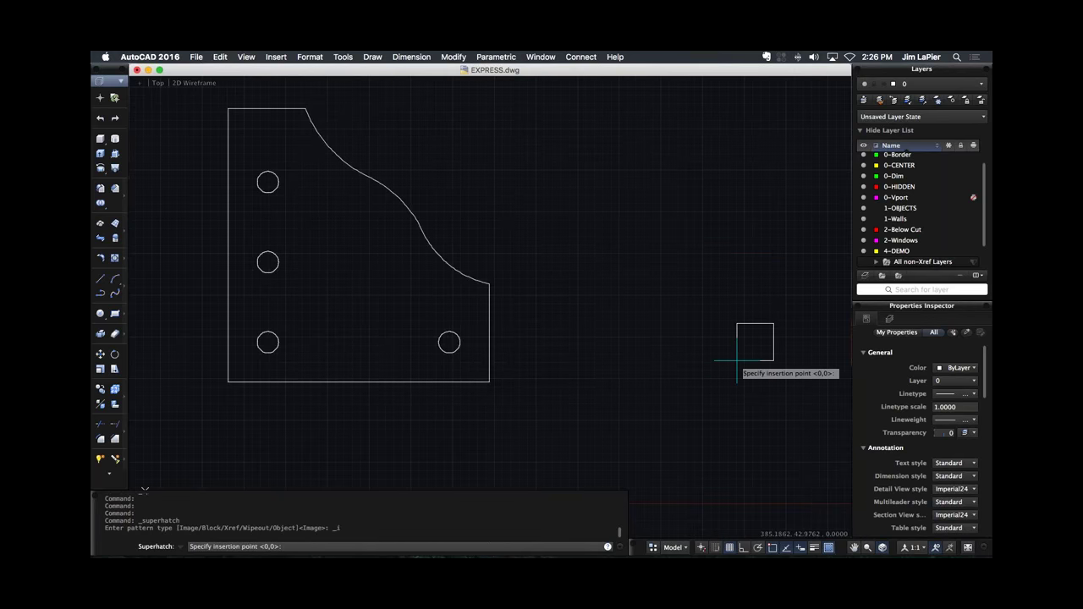
pyautogui.click(513, 393)
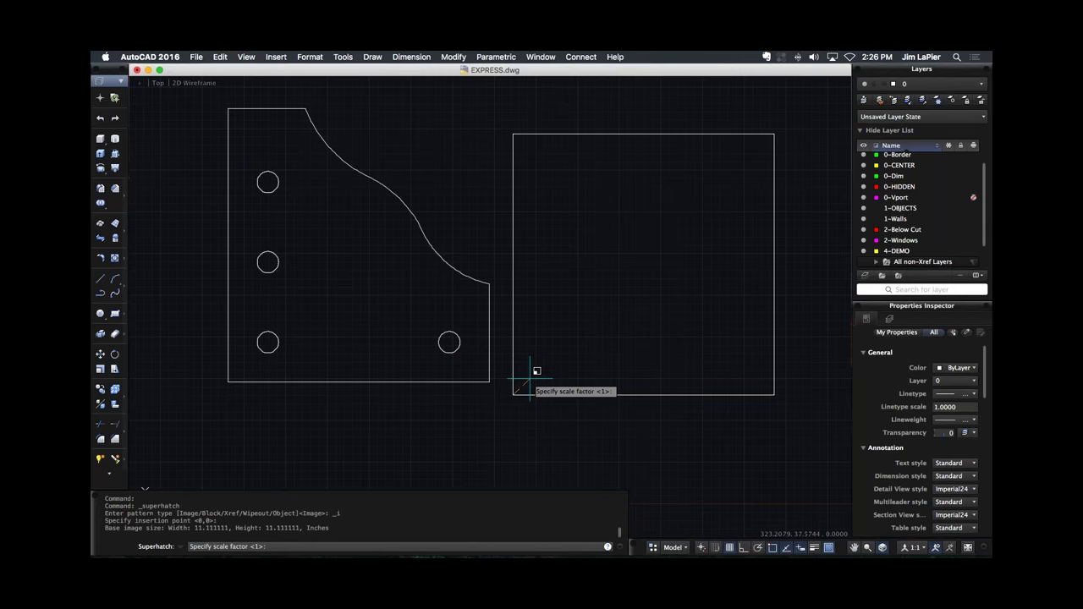
pyautogui.write('1')
pyautogui.press('Return')
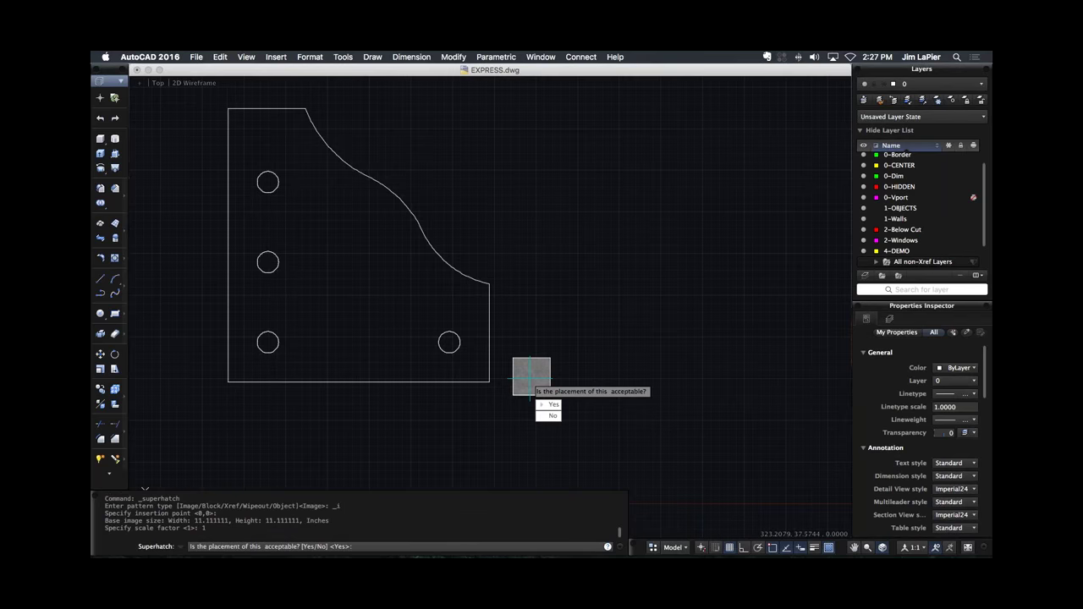
pyautogui.click(552, 404)
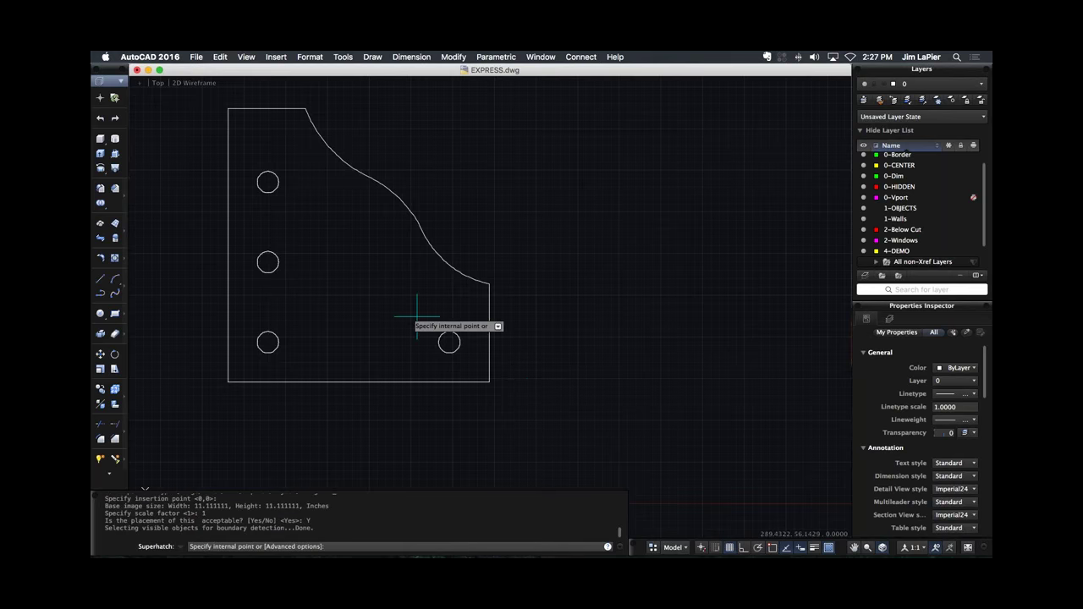
# Pick a point inside the plate boundary to fill it with the tiled steel texture, leaving the holes empty.
pyautogui.click(360, 292)
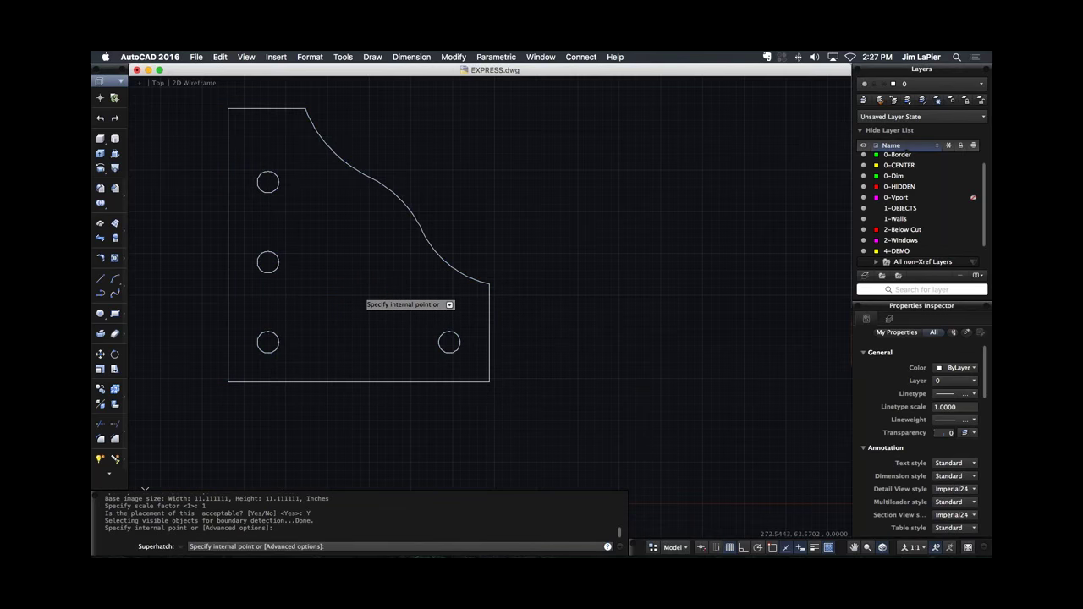
pyautogui.press('Return')
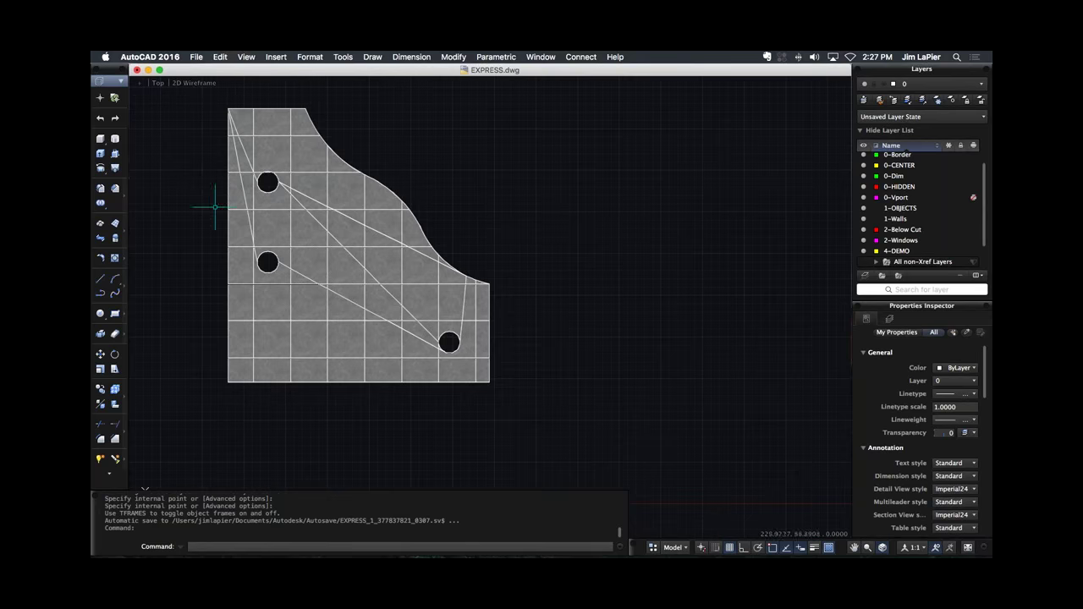
pyautogui.scroll(2, 217, 203)
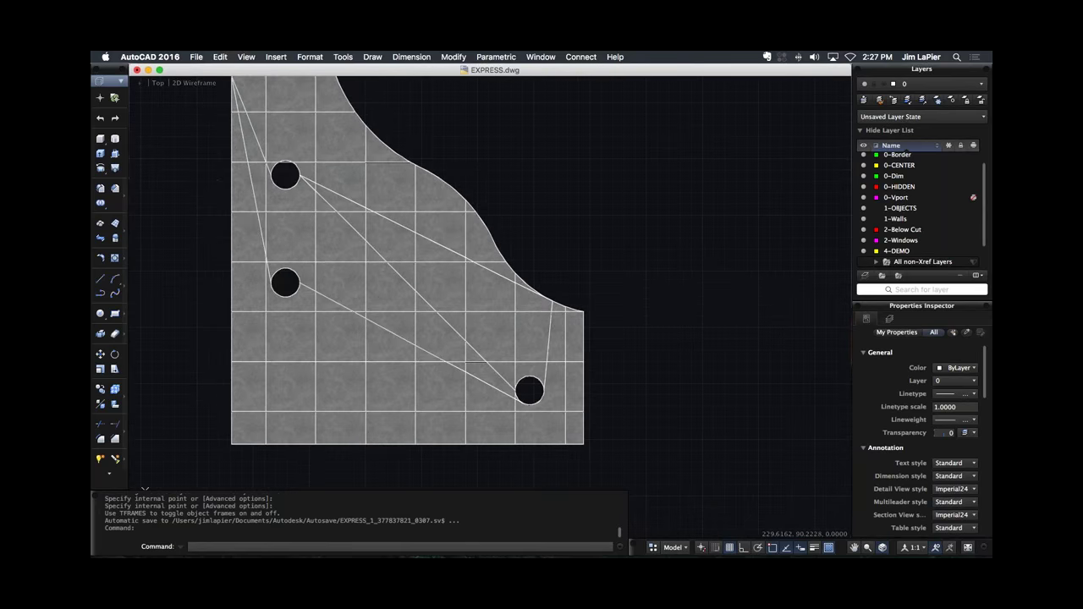
pyautogui.scroll(-2, 218, 205)
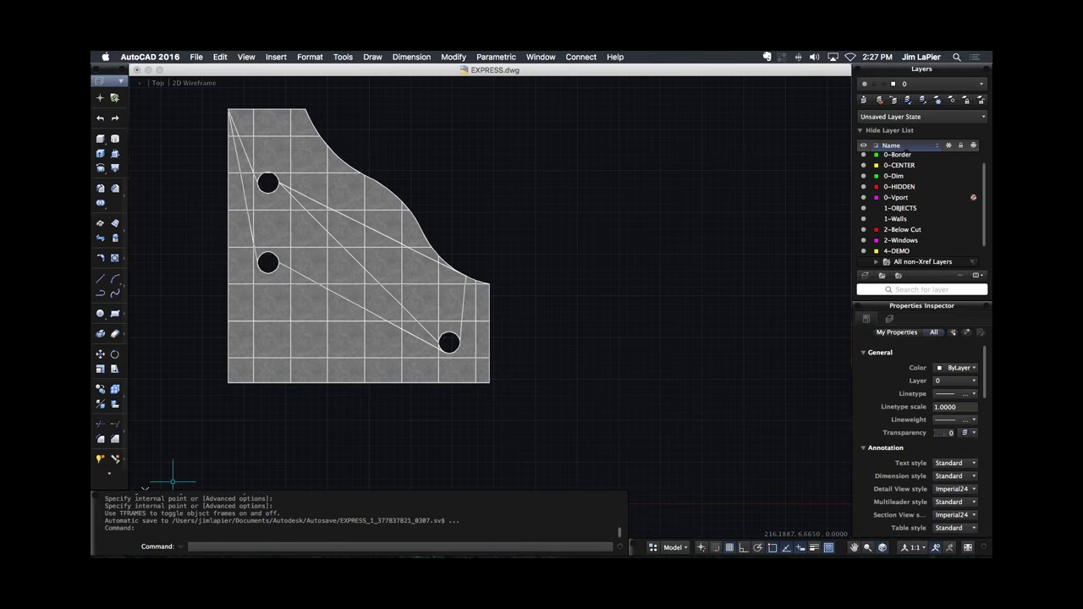
# Turn off the texture tile frames with TFRAMES and recentre the plate in view.
pyautogui.write('tframes')
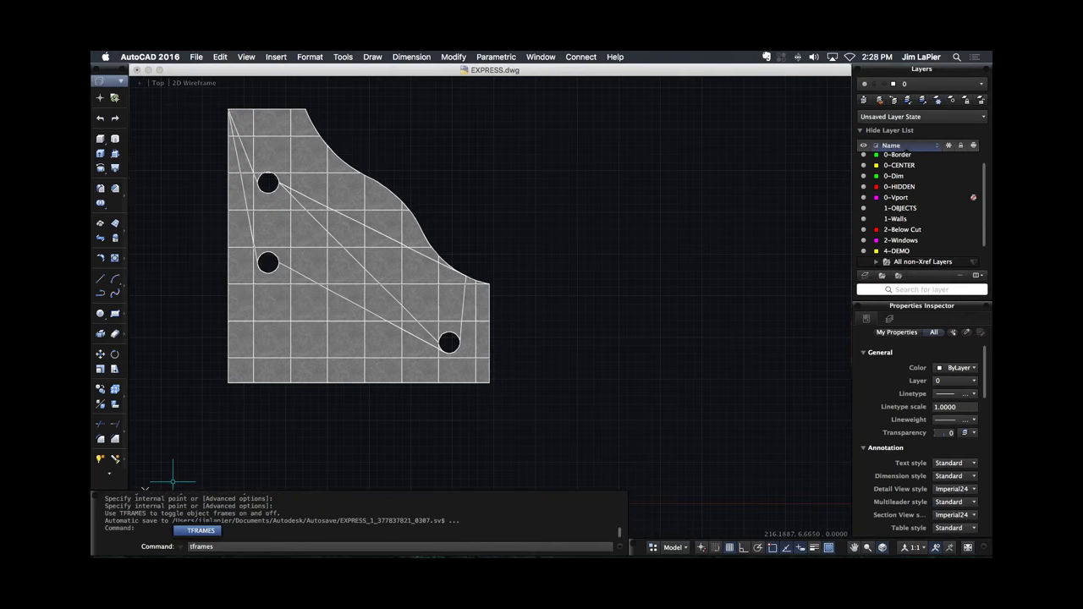
pyautogui.press('Return')
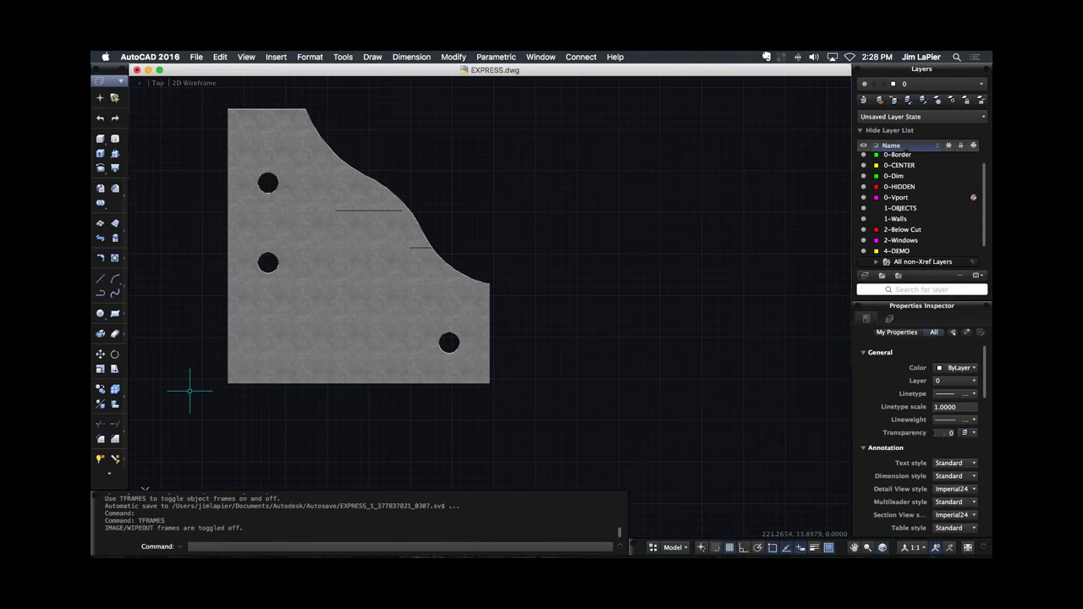
pyautogui.scroll(2, 179, 322)
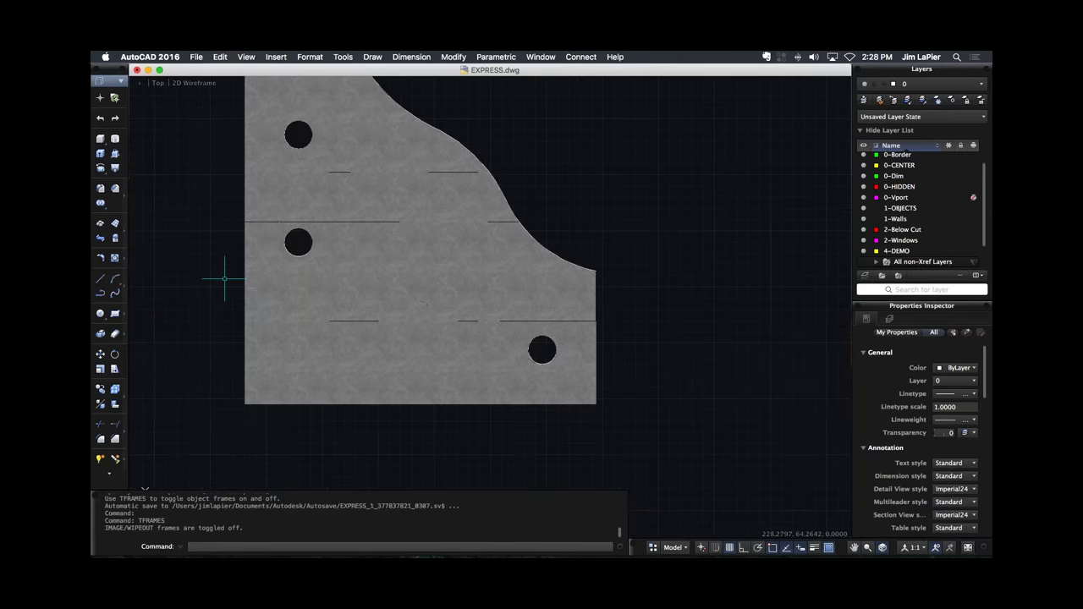
pyautogui.moveTo(220, 292); pyautogui.dragTo(227, 342, button='middle')
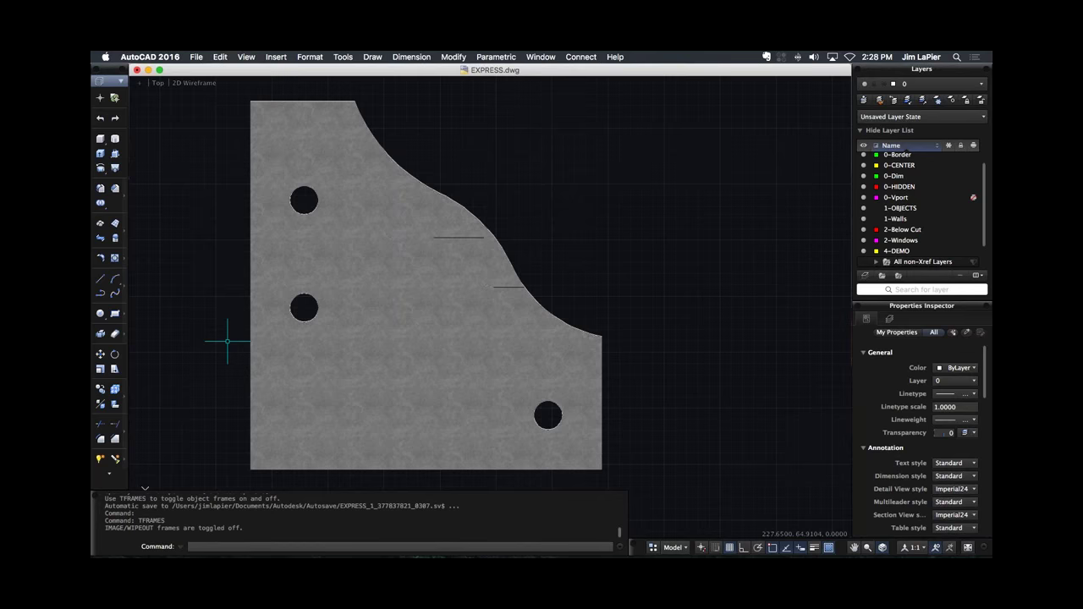
# Return to Super Hatch via Tools > Express Tools.
pyautogui.click(343, 57)
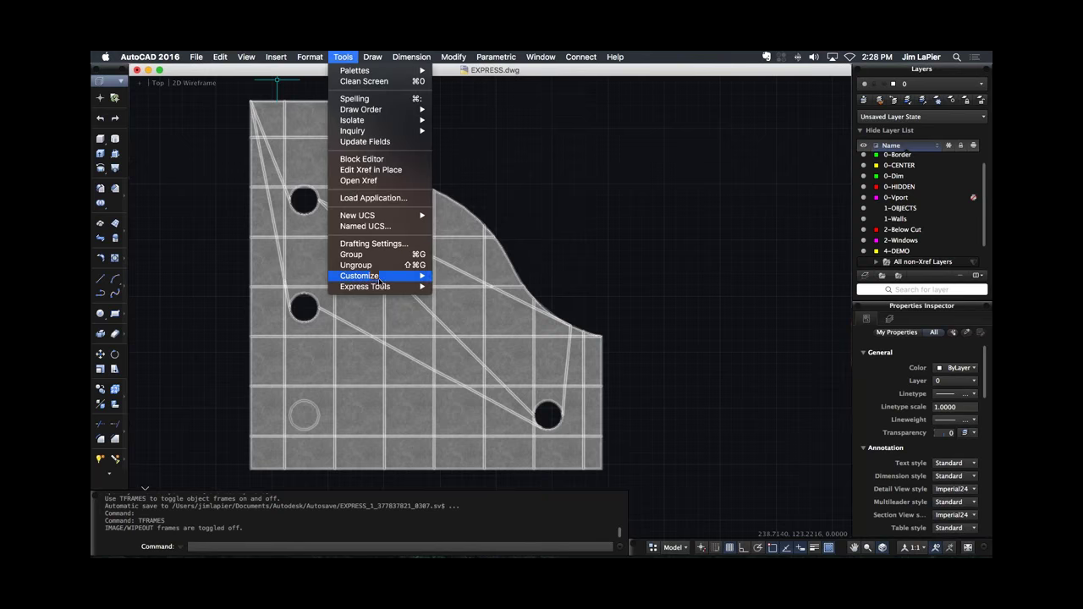
pyautogui.moveTo(388, 288)
pyautogui.moveTo(499, 343)
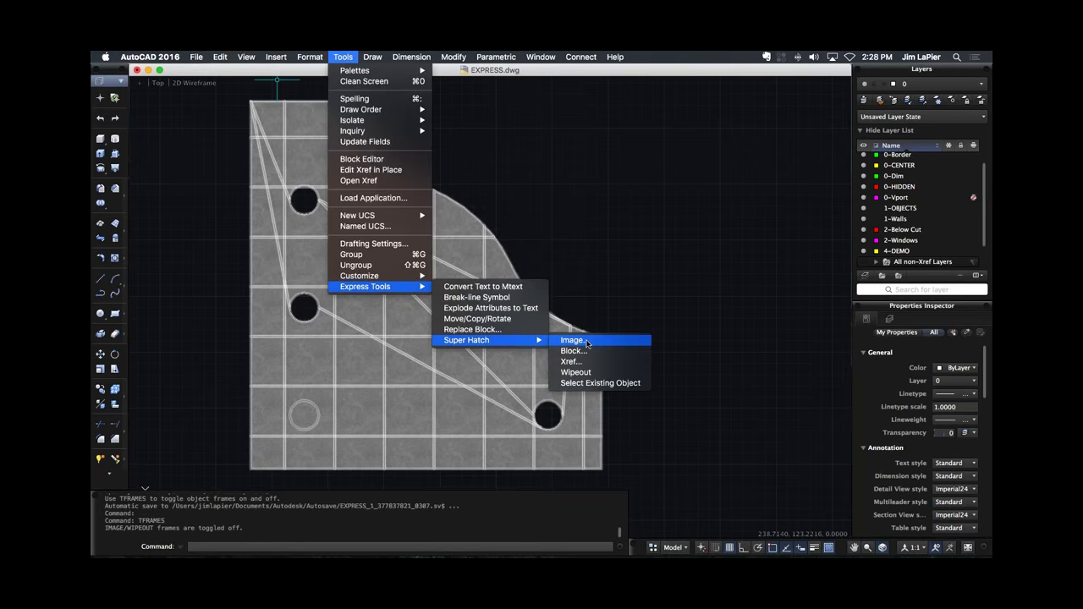
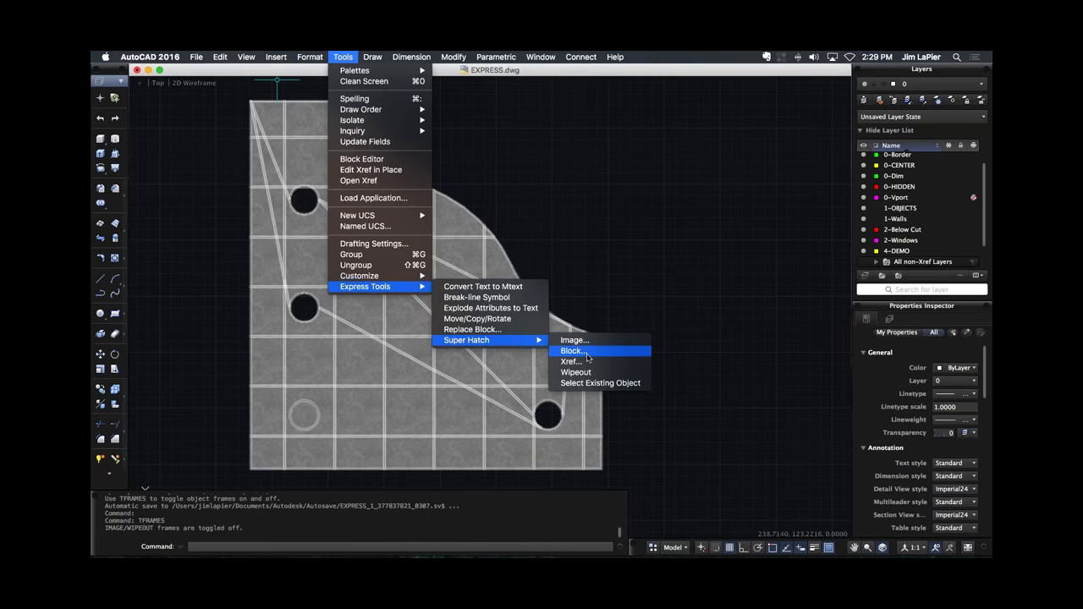
# Choose block-based super hatching, then select and deselect the part's image hatch group.
pyautogui.click(587, 353)
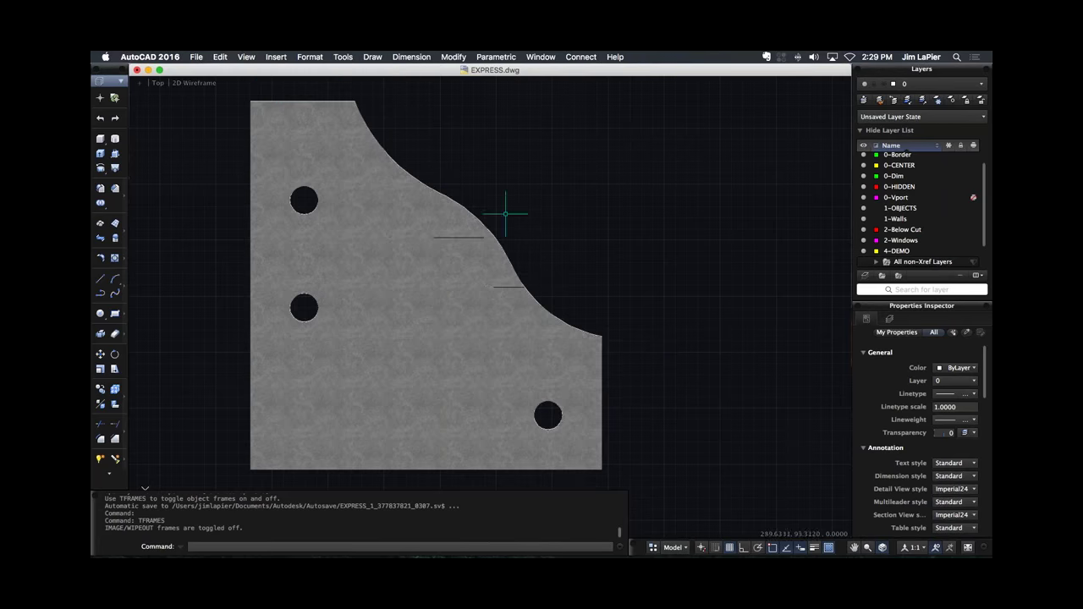
pyautogui.click(437, 245)
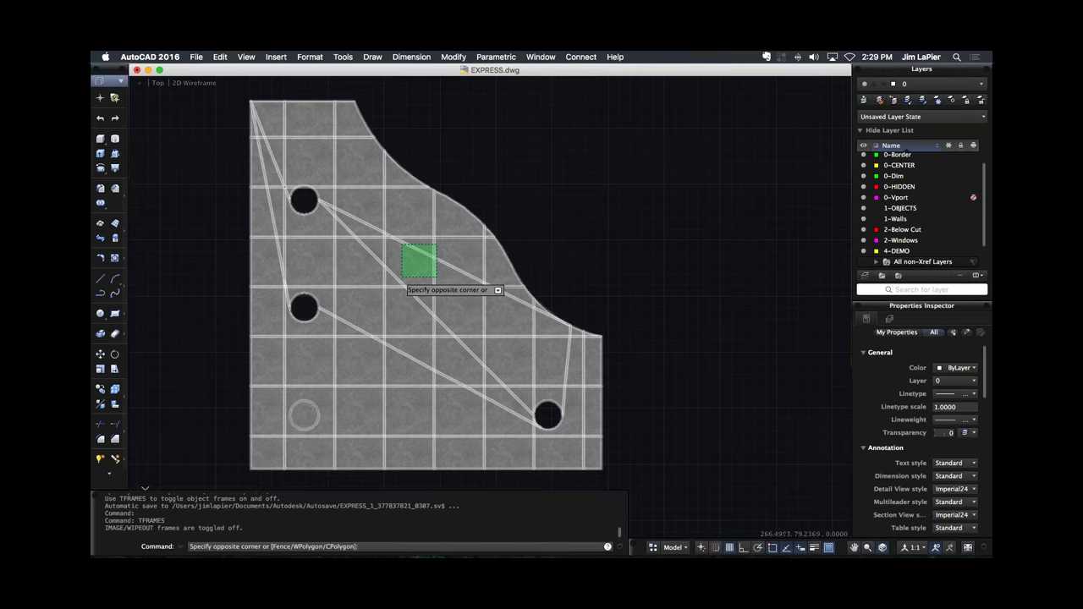
pyautogui.click(401, 279)
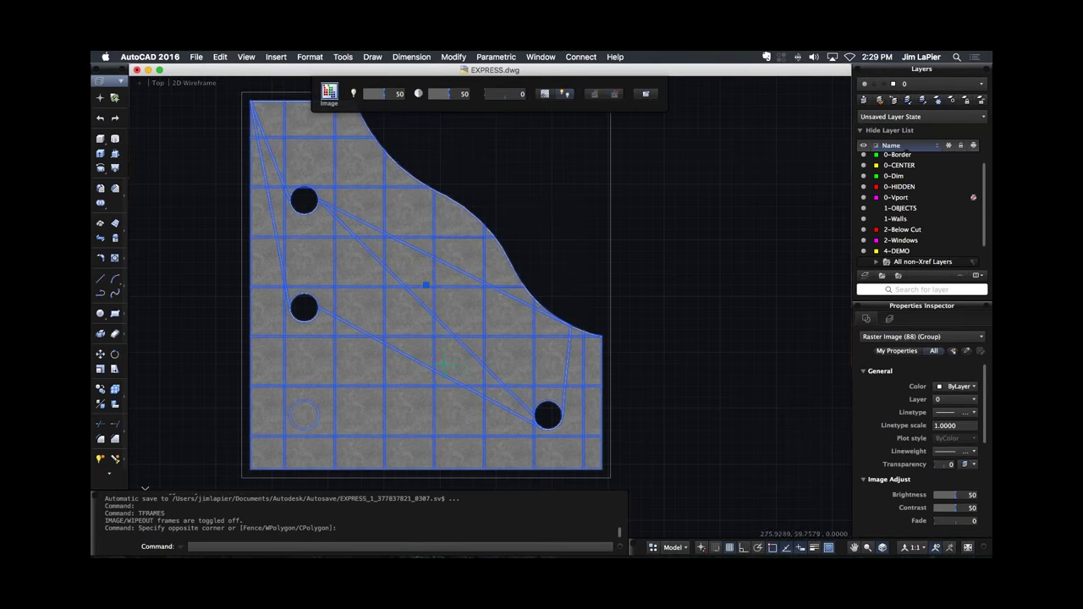
pyautogui.press('Escape')
pyautogui.press('Escape')
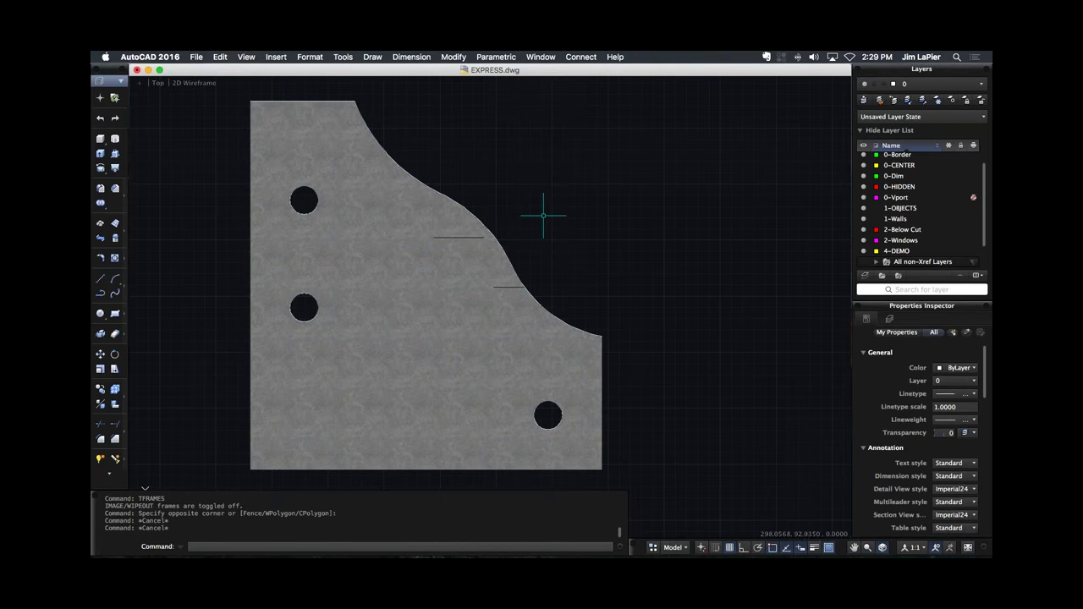
# Stretch the curved edge's end out past the part and reshape the arc's bulge with its midpoint grip.
pyautogui.click(633, 316)
pyautogui.click(600, 309)
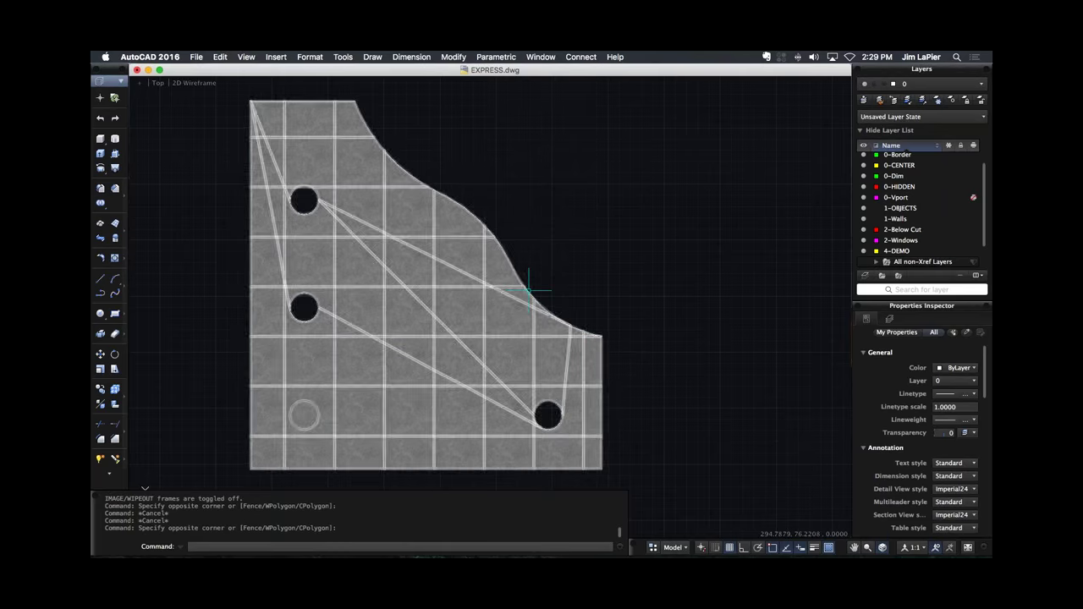
pyautogui.click(518, 296)
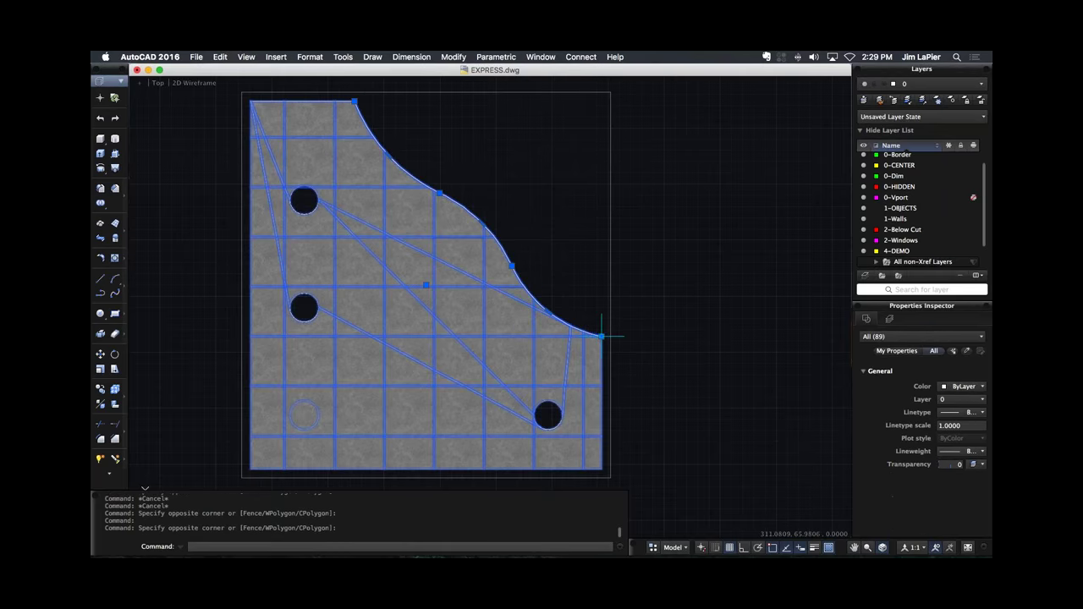
pyautogui.click(601, 336)
pyautogui.click(692, 280)
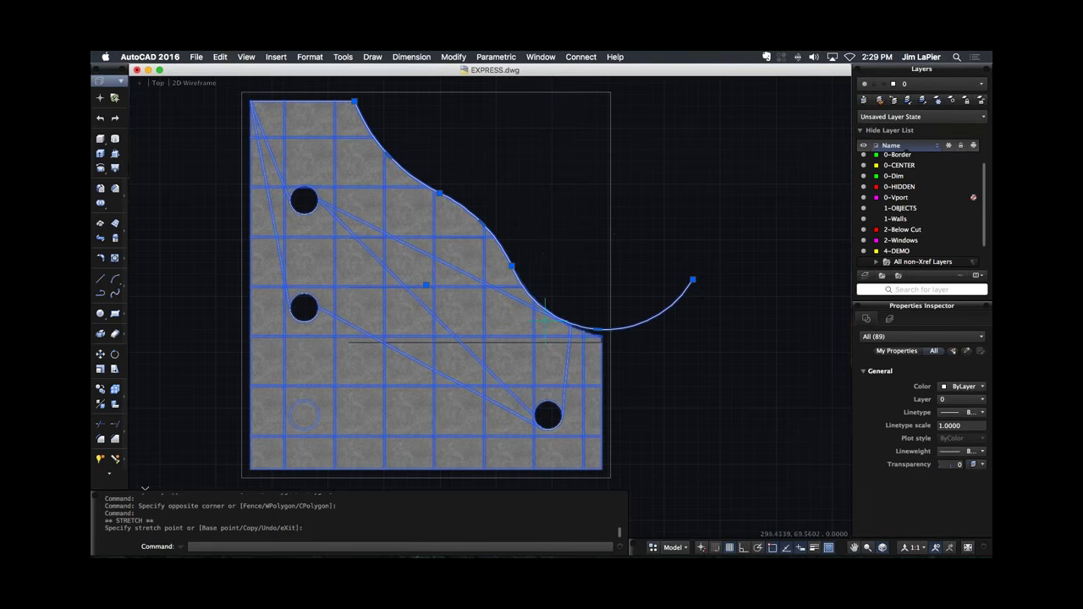
pyautogui.press('Escape')
pyautogui.press('Escape')
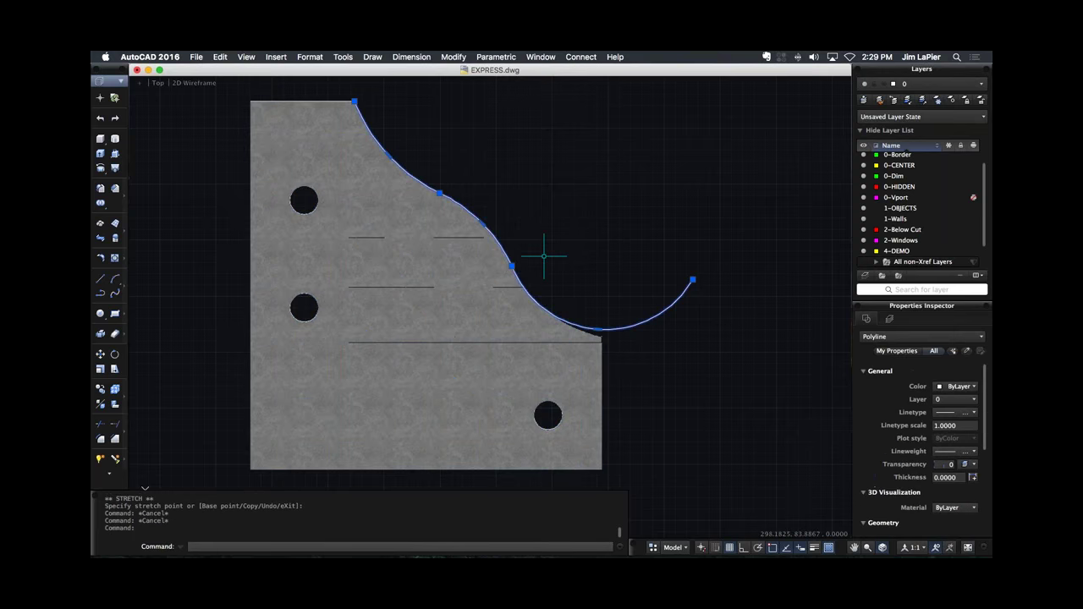
pyautogui.click(486, 217)
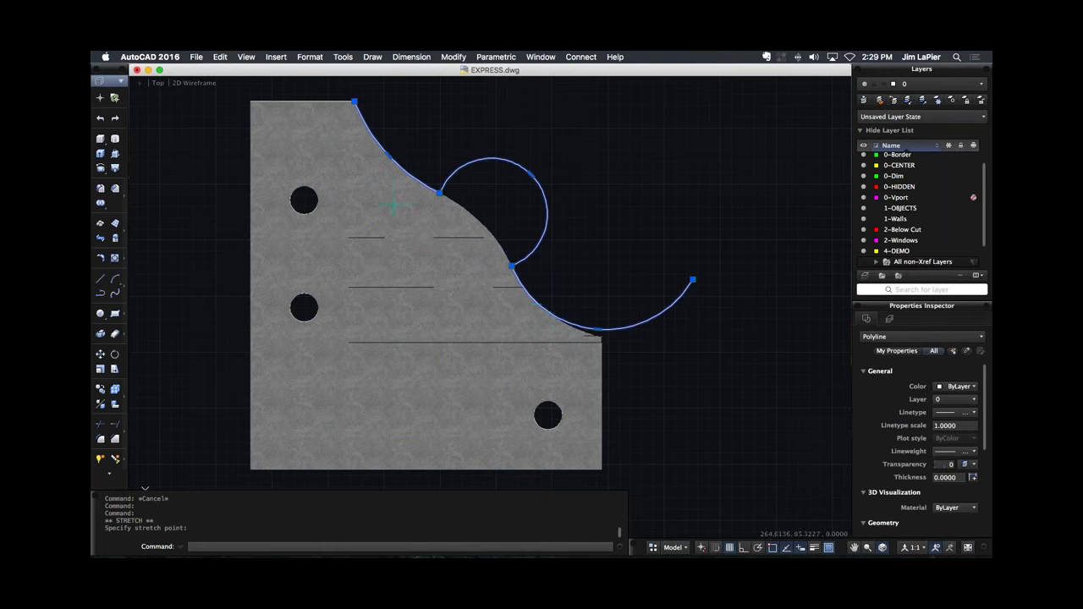
pyautogui.press('Escape')
pyautogui.press('Escape')
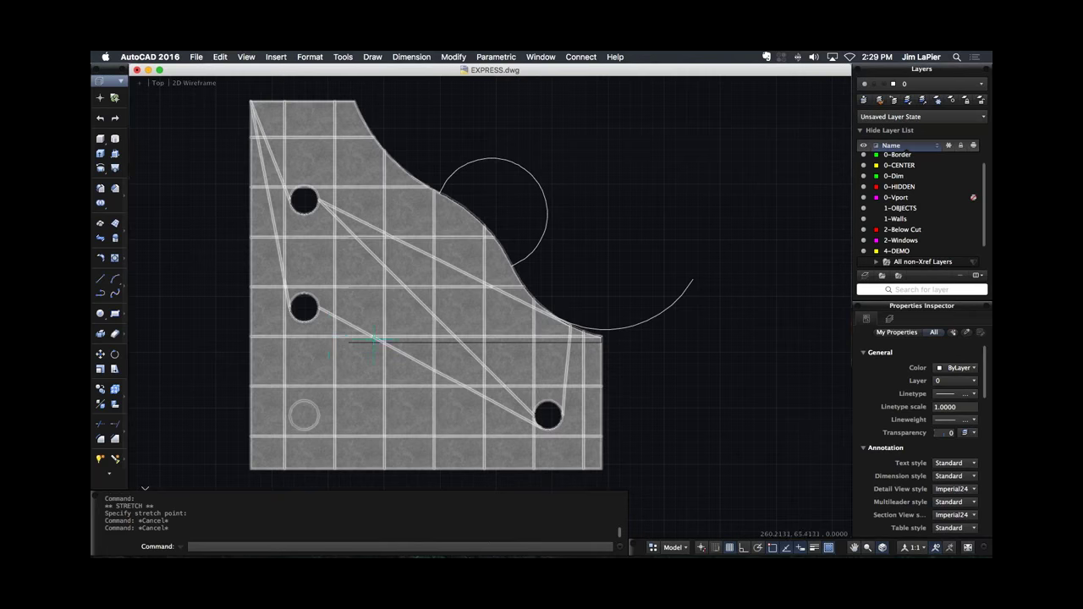
# Window-select the whole hatched plate with its curved boundary and erase all 94 objects.
pyautogui.scroll(-4, 338, 337)
pyautogui.click(540, 222)
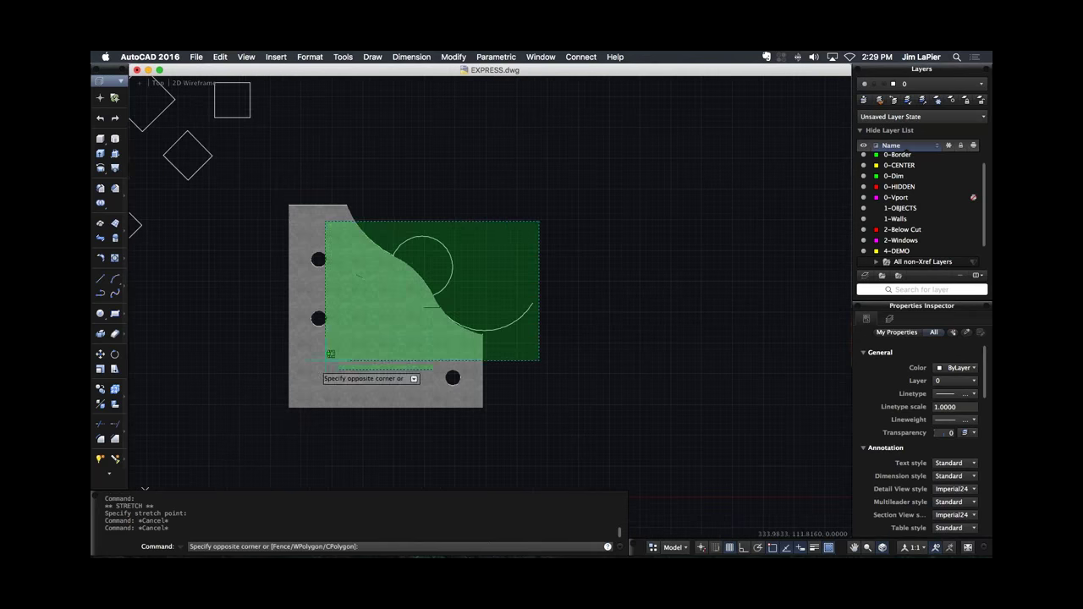
pyautogui.click(296, 382)
pyautogui.write('E')
pyautogui.press('Return')
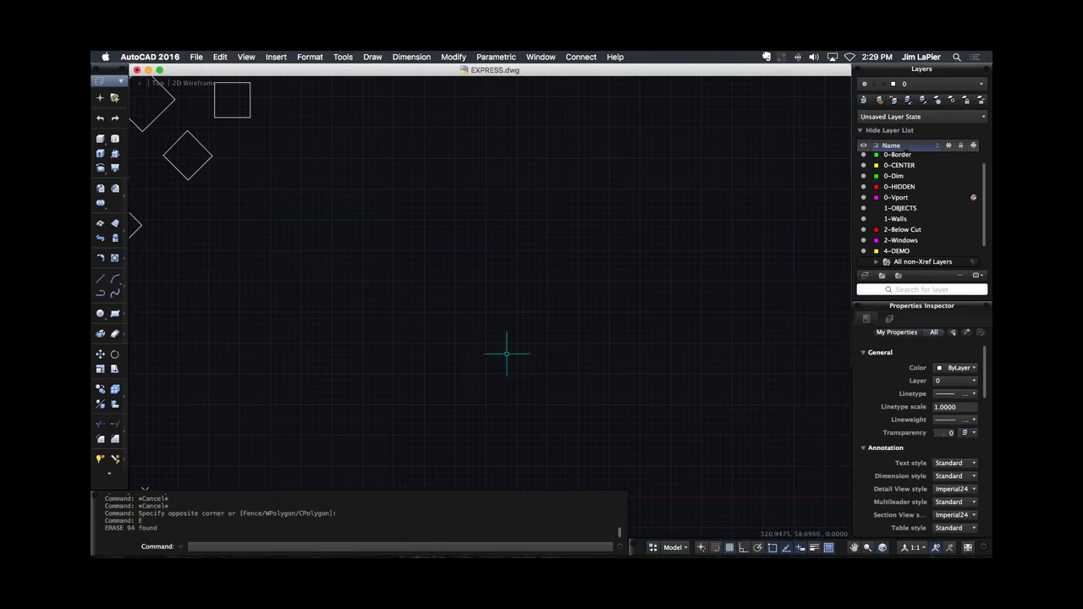
pyautogui.click(674, 548)
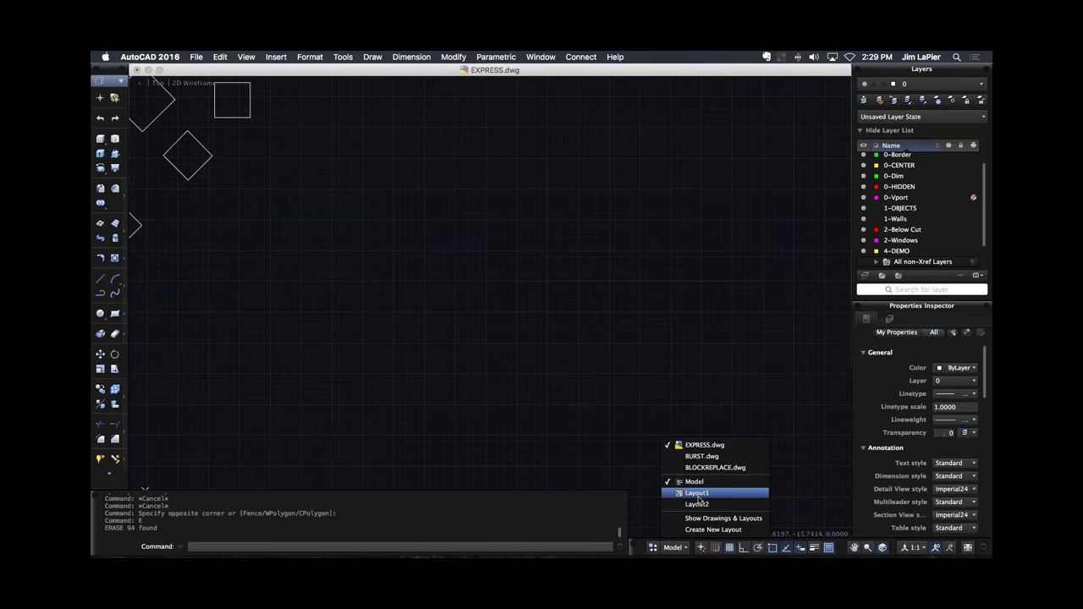
# On Layout1, join the small shape and its arc into one polyline.
pyautogui.click(699, 498)
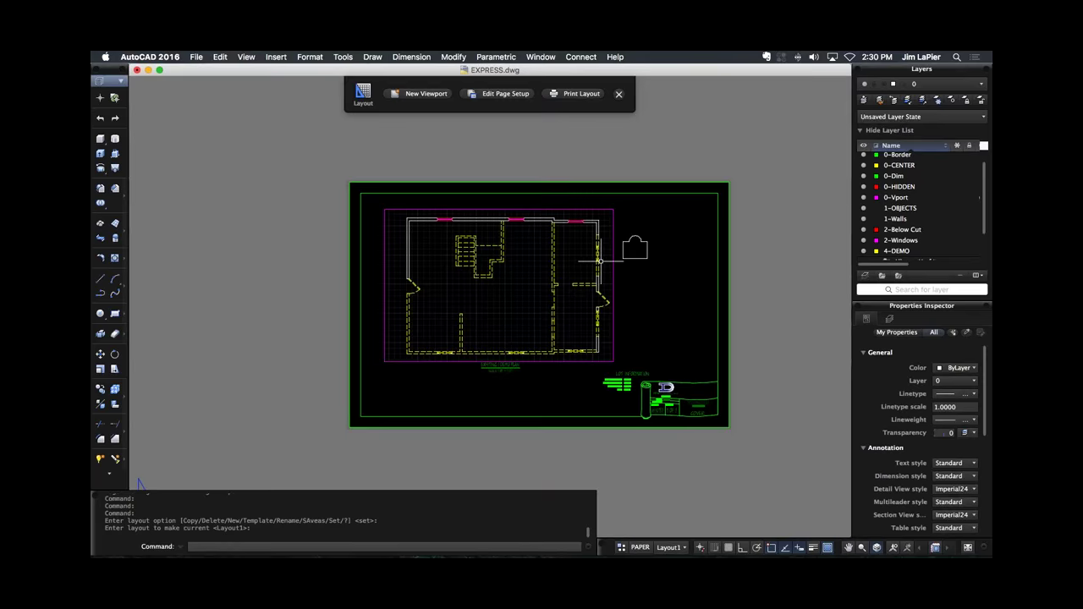
pyautogui.scroll(3, 599, 260)
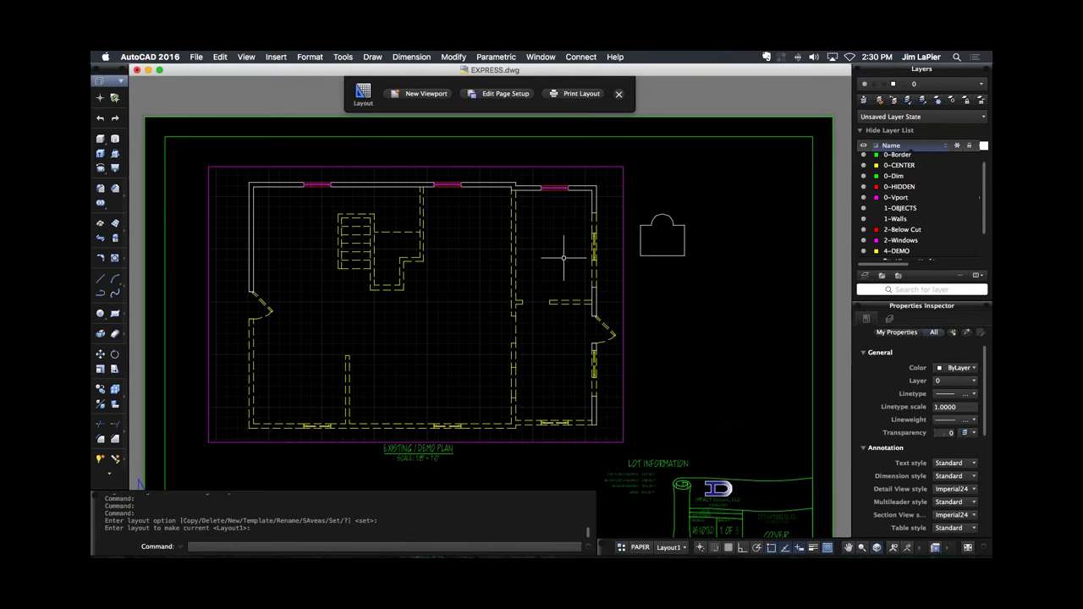
pyautogui.click(602, 180)
pyautogui.click(322, 350)
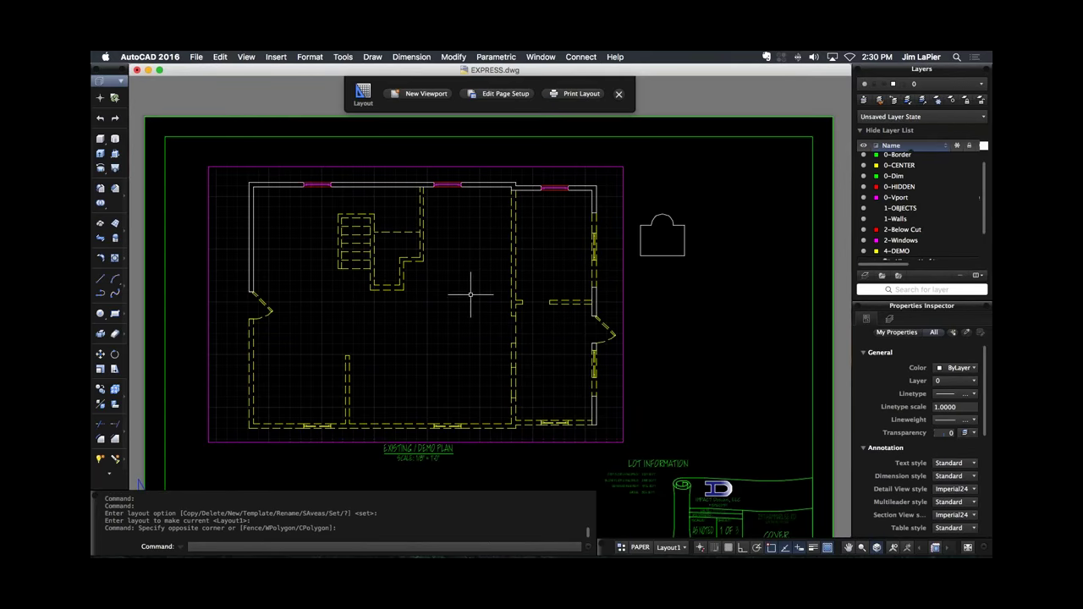
pyautogui.click(684, 240)
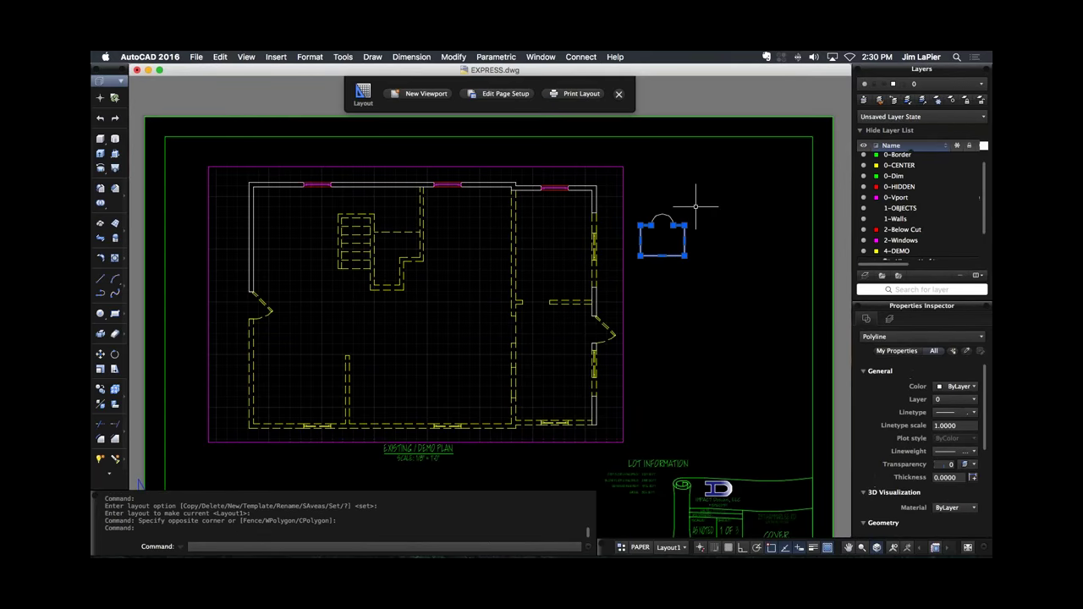
pyautogui.click(696, 205)
pyautogui.click(667, 228)
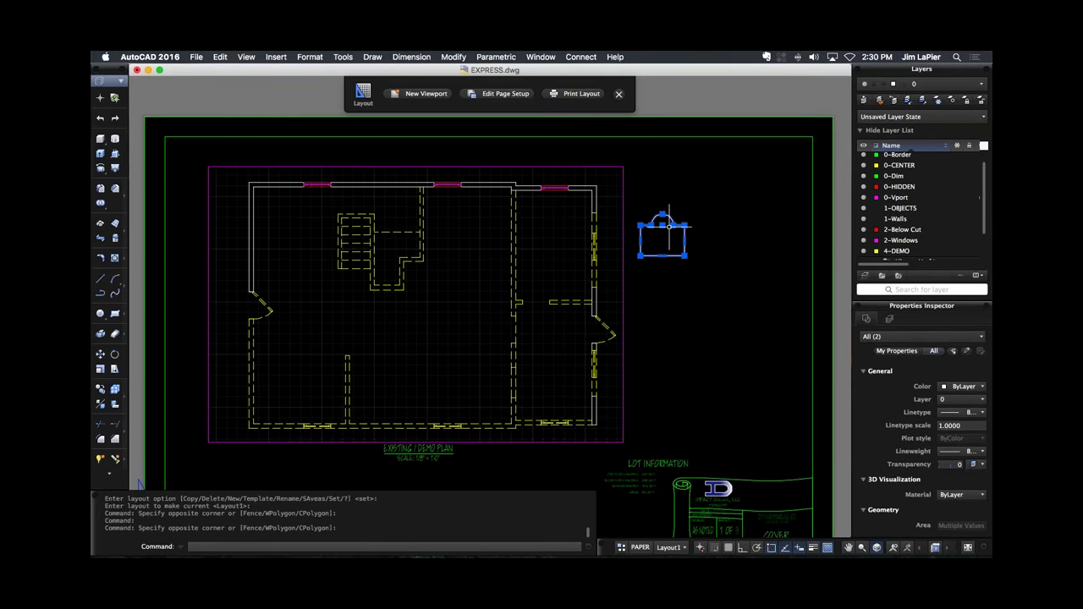
pyautogui.write('J')
pyautogui.press('Return')
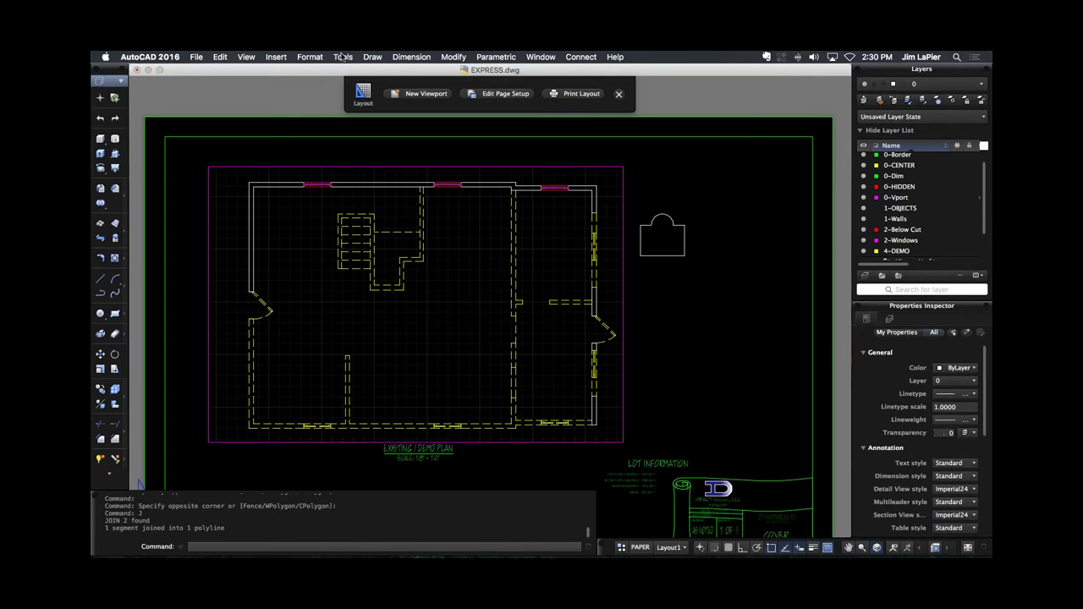
# Move the arched polyline from paper space into model space with CHSPACE, scaled by 48.
pyautogui.write('chan')
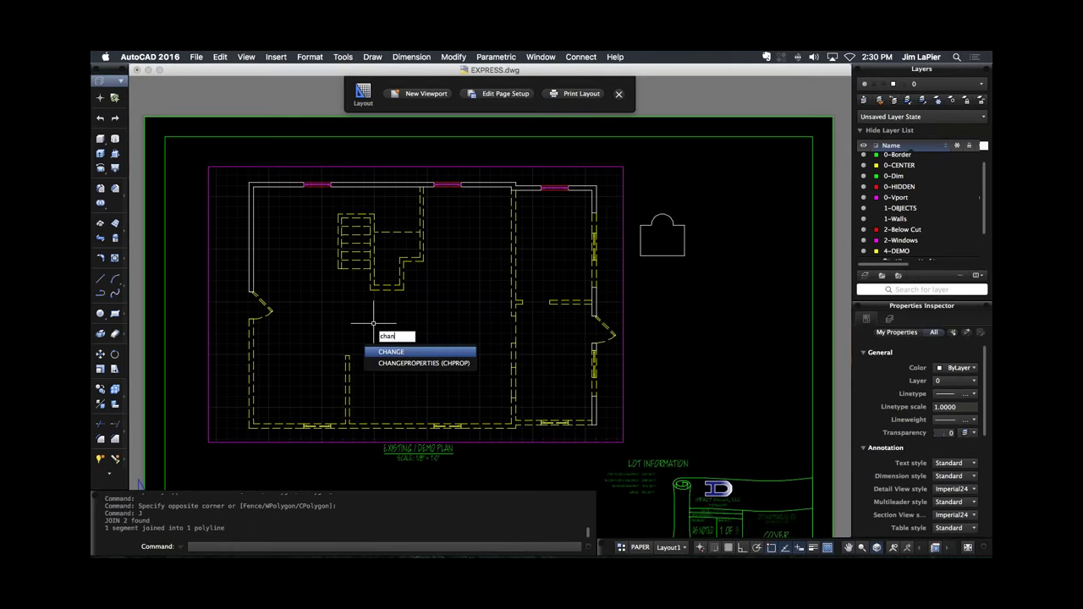
pyautogui.press('BackSpace')
pyautogui.press('BackSpace')
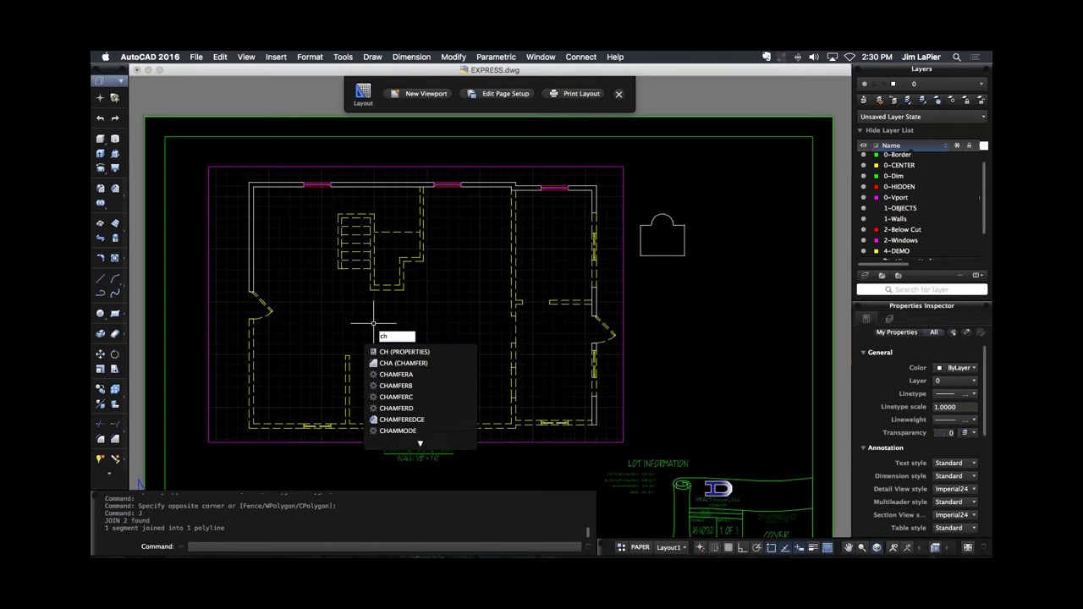
pyautogui.write('space')
pyautogui.press('Return')
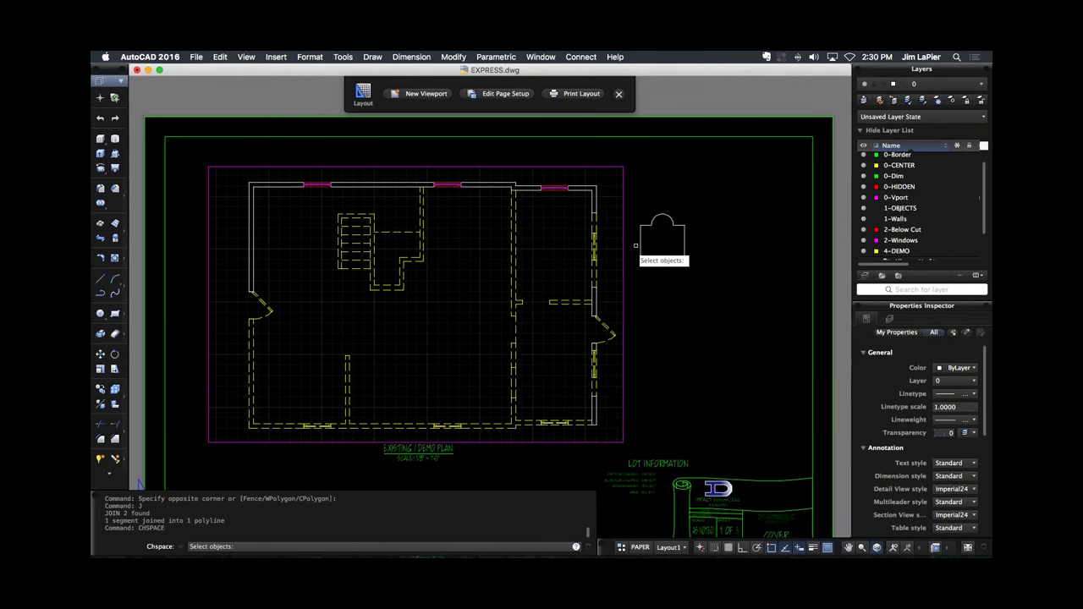
pyautogui.click(672, 220)
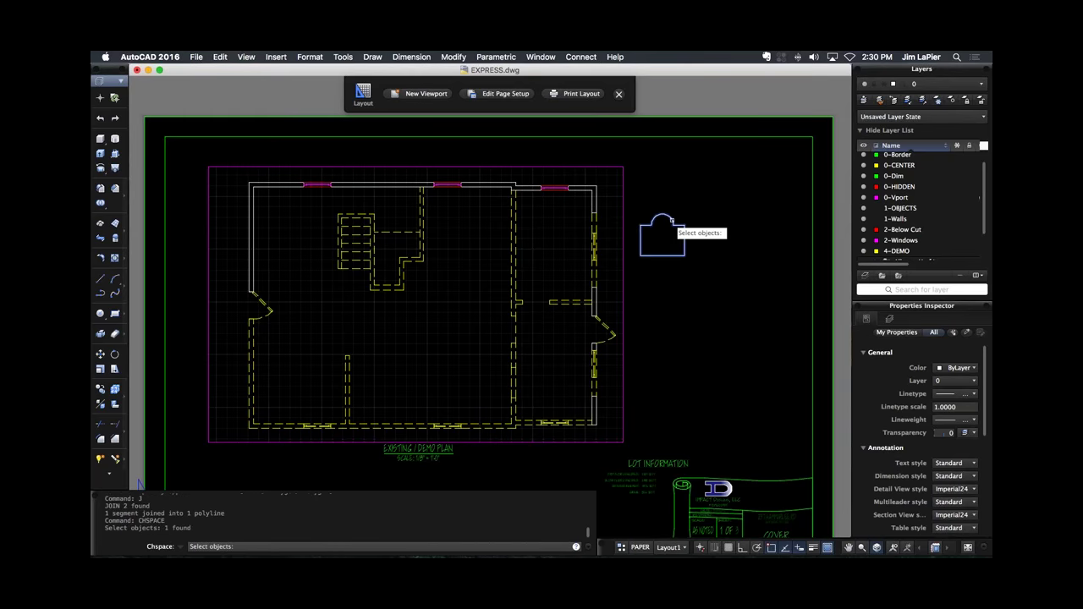
pyautogui.press('Return')
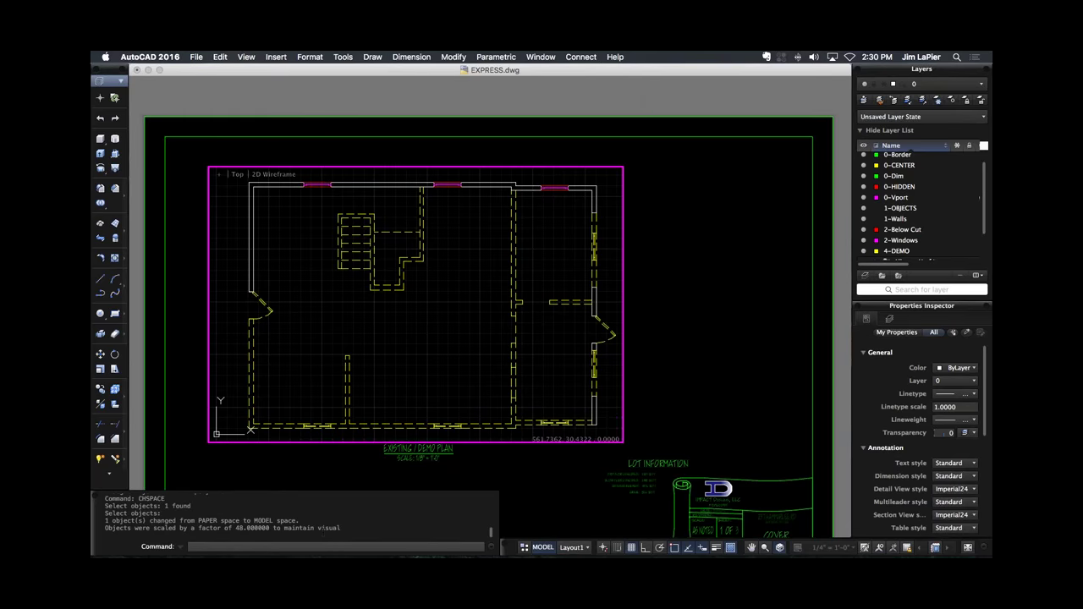
pyautogui.doubleClick(665, 340)
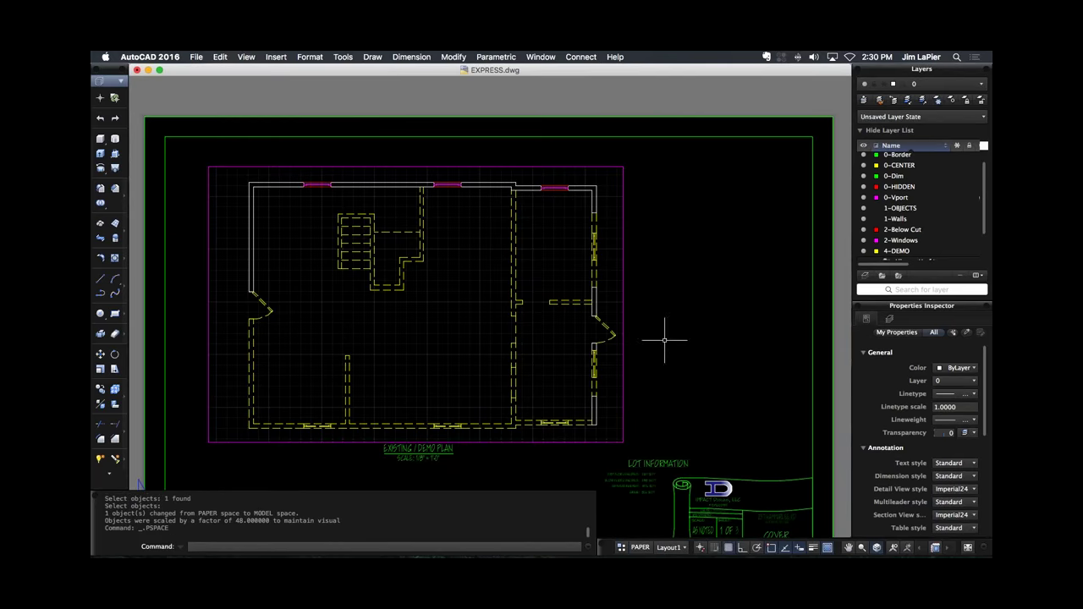
# Try widening the plan viewport, then activate it and select the small arched polyline.
pyautogui.click(624, 185)
pyautogui.click(624, 167)
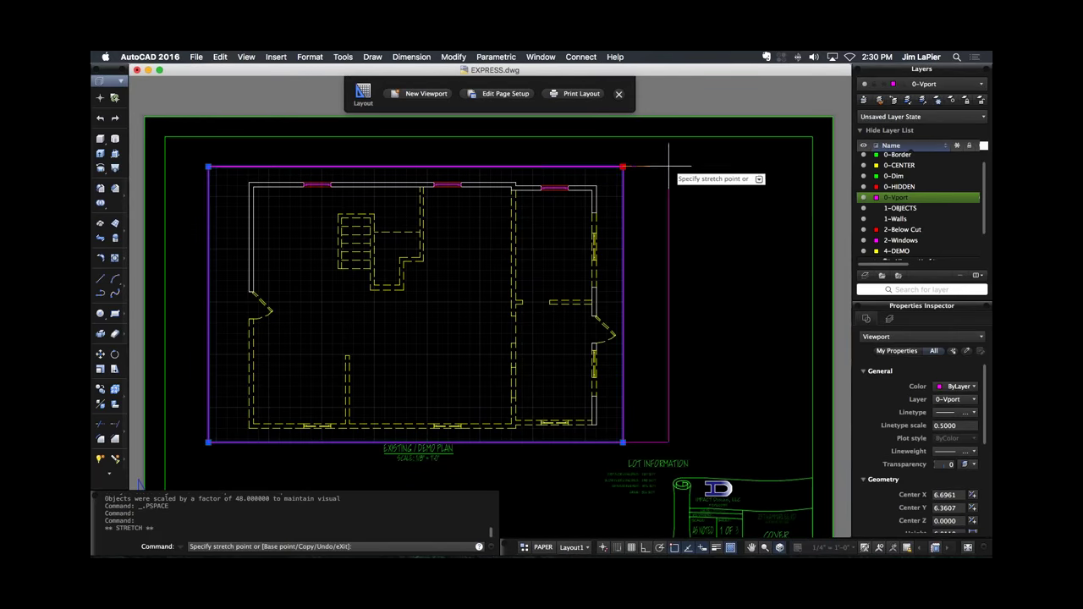
pyautogui.click(733, 165)
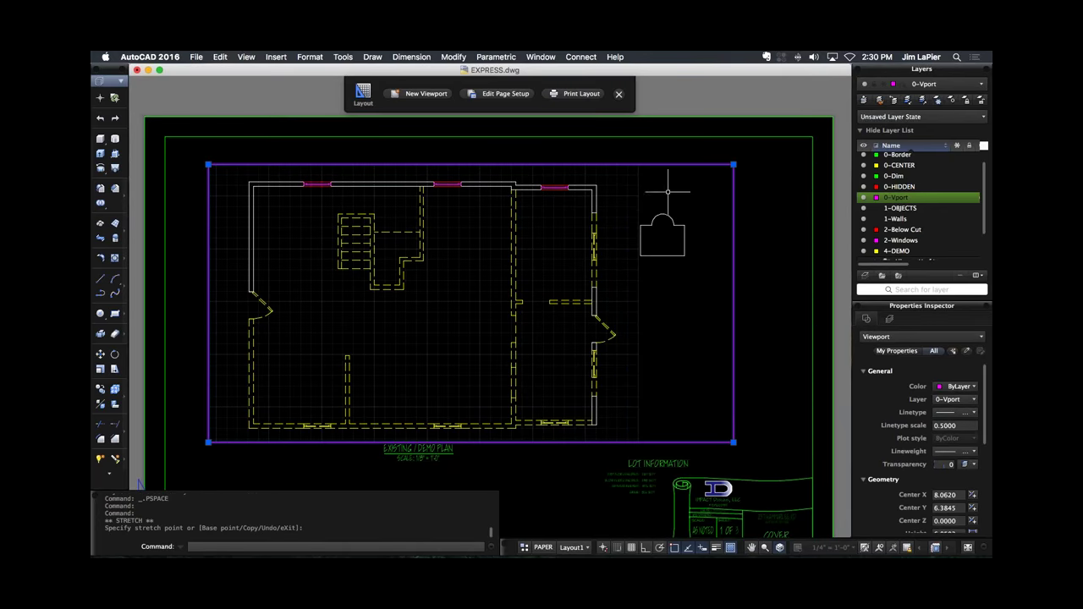
pyautogui.press('Escape')
pyautogui.press('Escape')
pyautogui.doubleClick(639, 236)
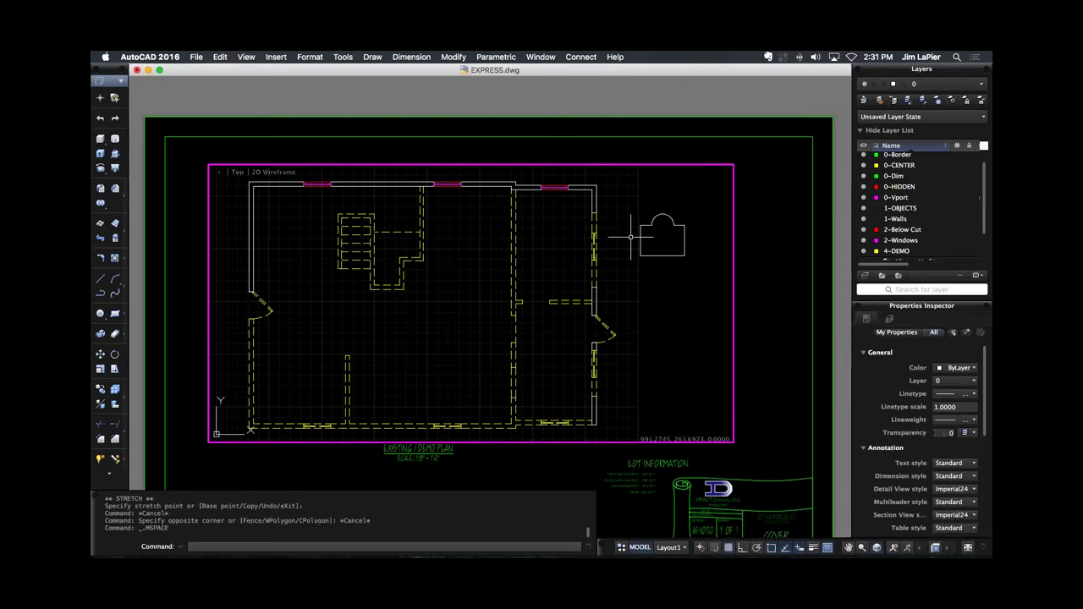
pyautogui.click(708, 215)
pyautogui.click(637, 271)
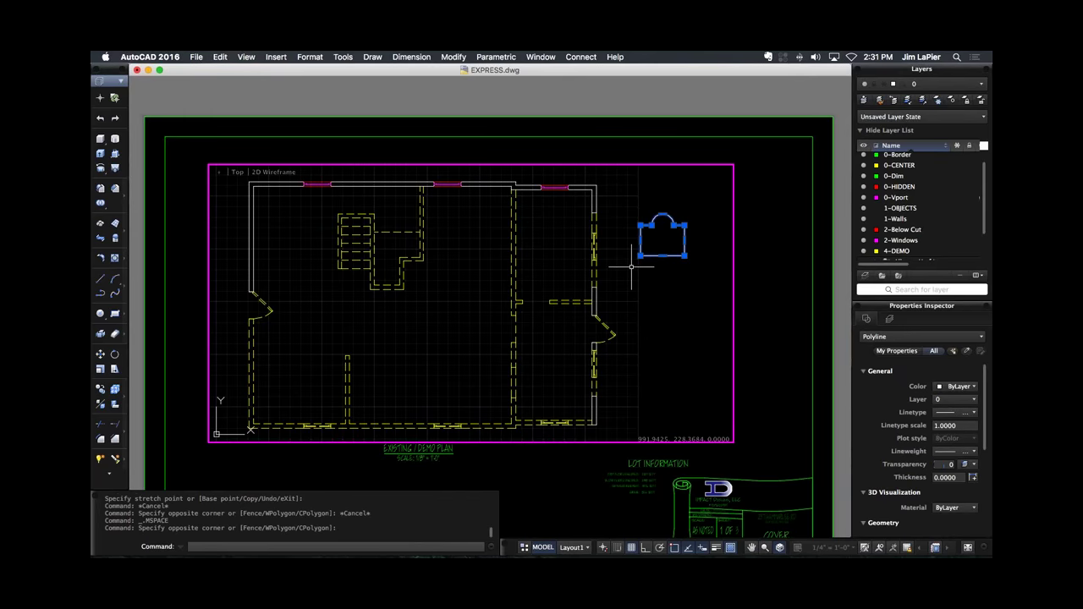
pyautogui.press('Escape')
# Move the lower-right door and left wall lines to paper space with CHSPACE, scaled by 0.020833.
pyautogui.write('chspace')
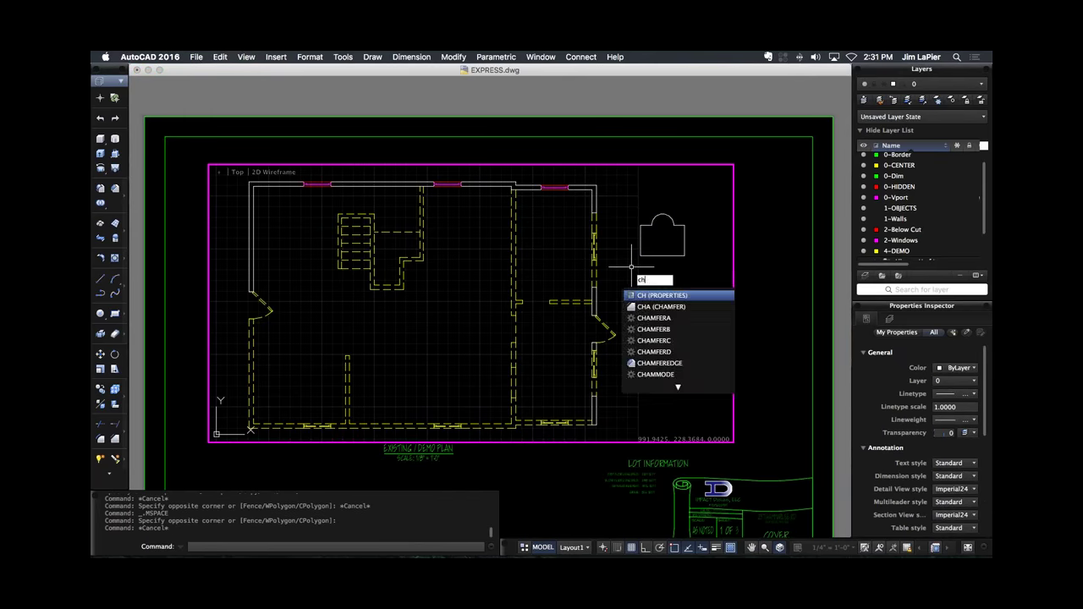
pyautogui.press('Return')
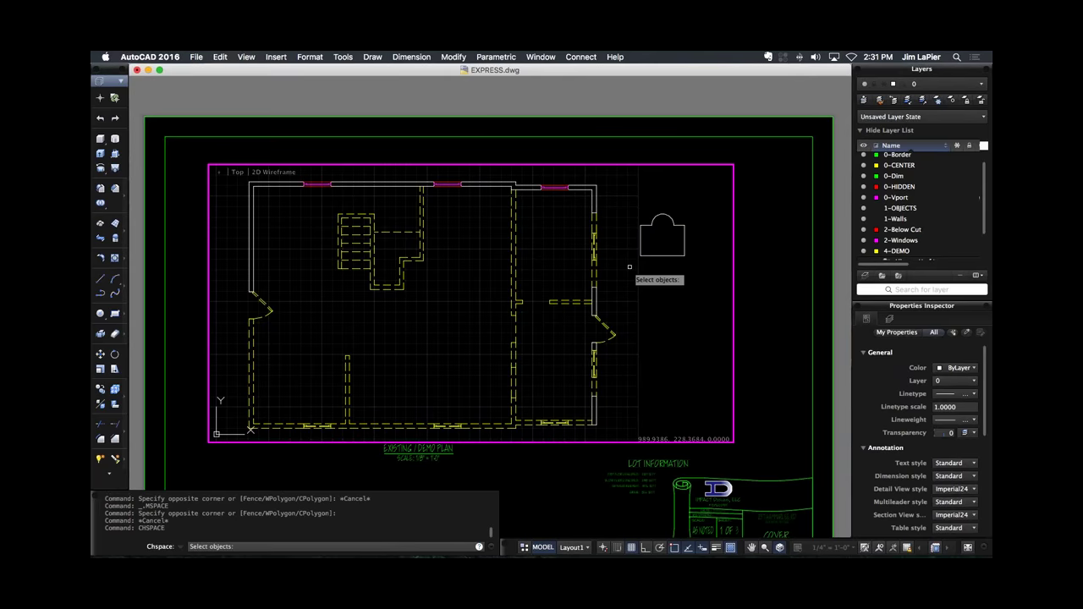
pyautogui.click(622, 324)
pyautogui.click(604, 345)
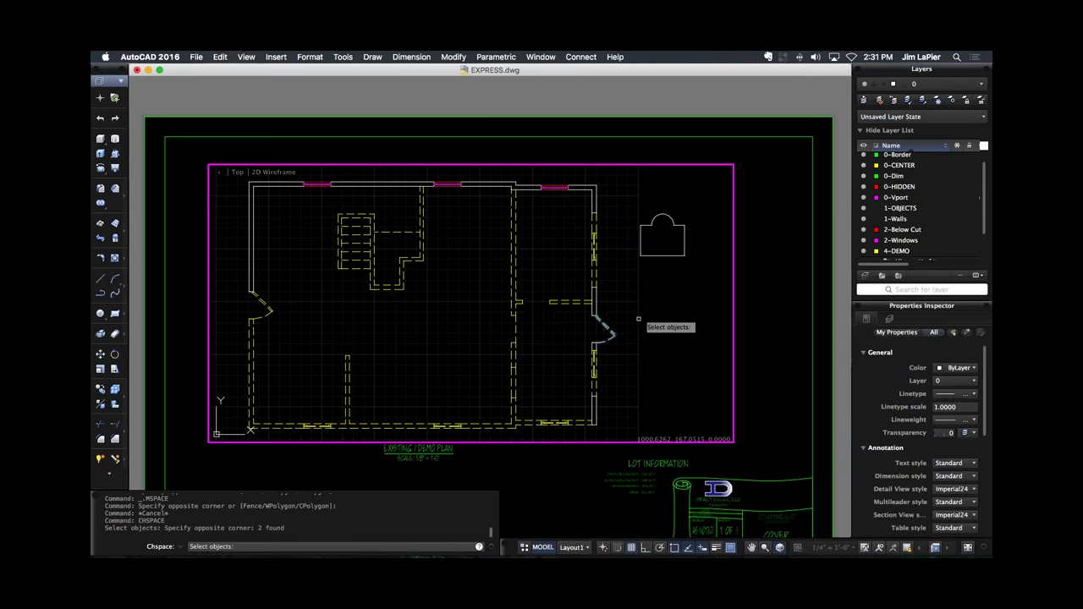
pyautogui.click(271, 247)
pyautogui.click(228, 222)
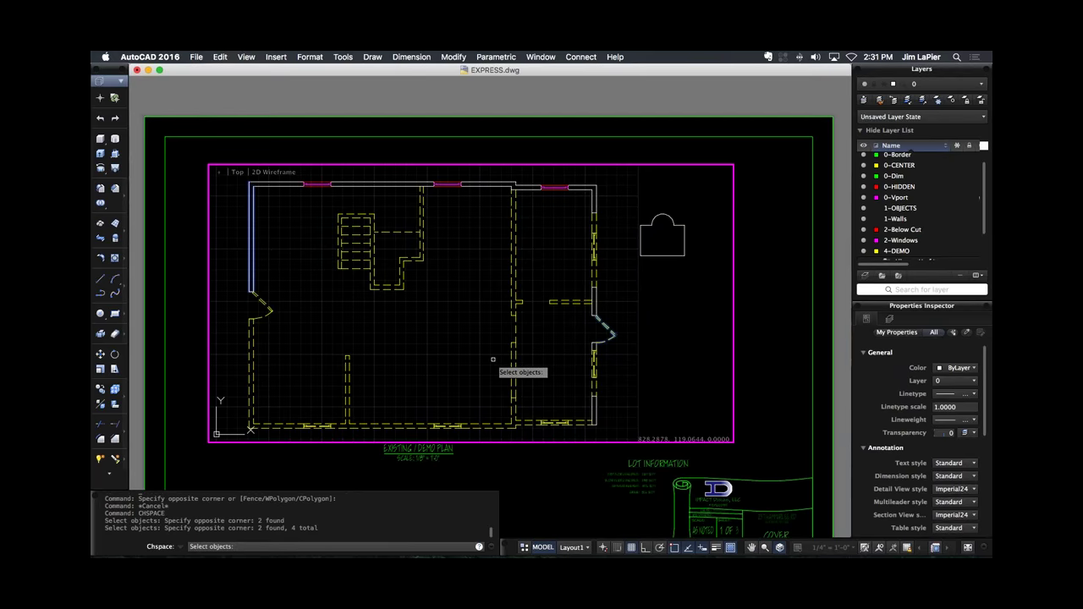
pyautogui.press('Return')
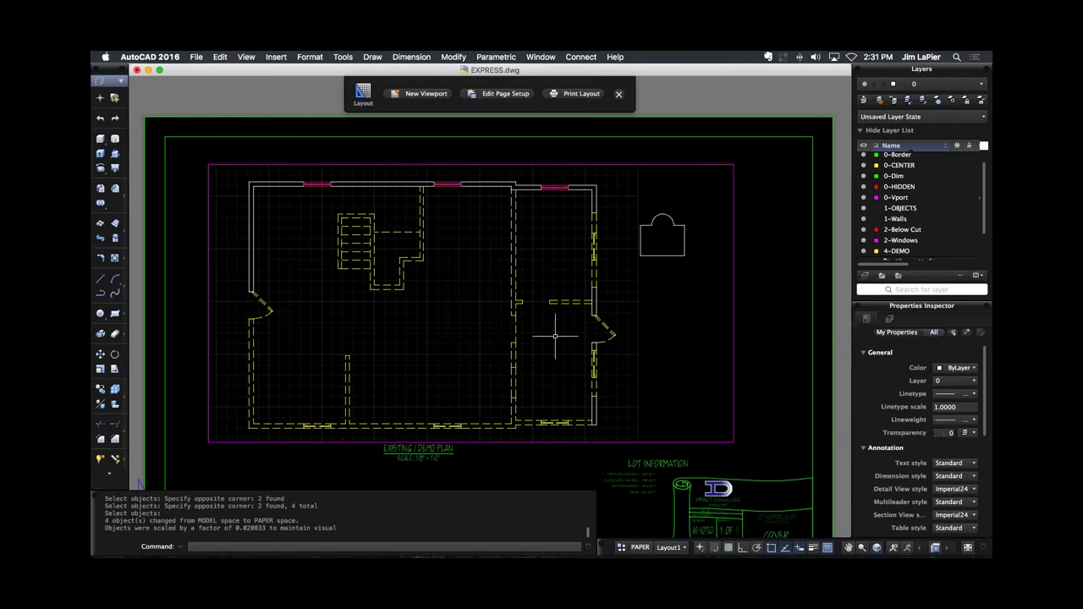
pyautogui.click(565, 442)
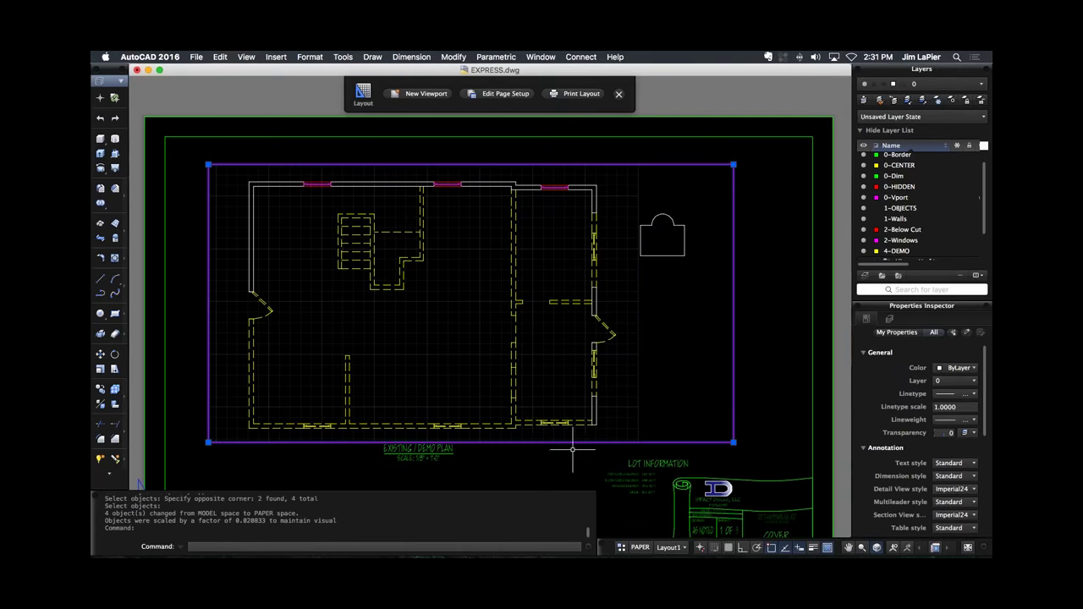
# Erase the viewport, then select the vertical wall and angled door lines and erase again.
pyautogui.write('e')
pyautogui.press('Return')
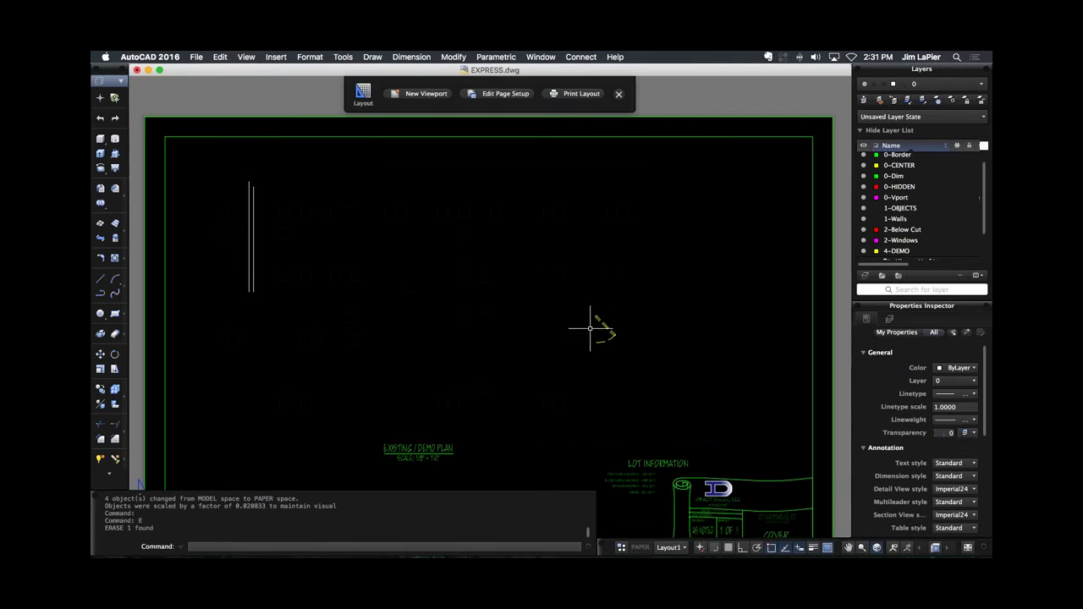
pyautogui.click(259, 214)
pyautogui.click(225, 235)
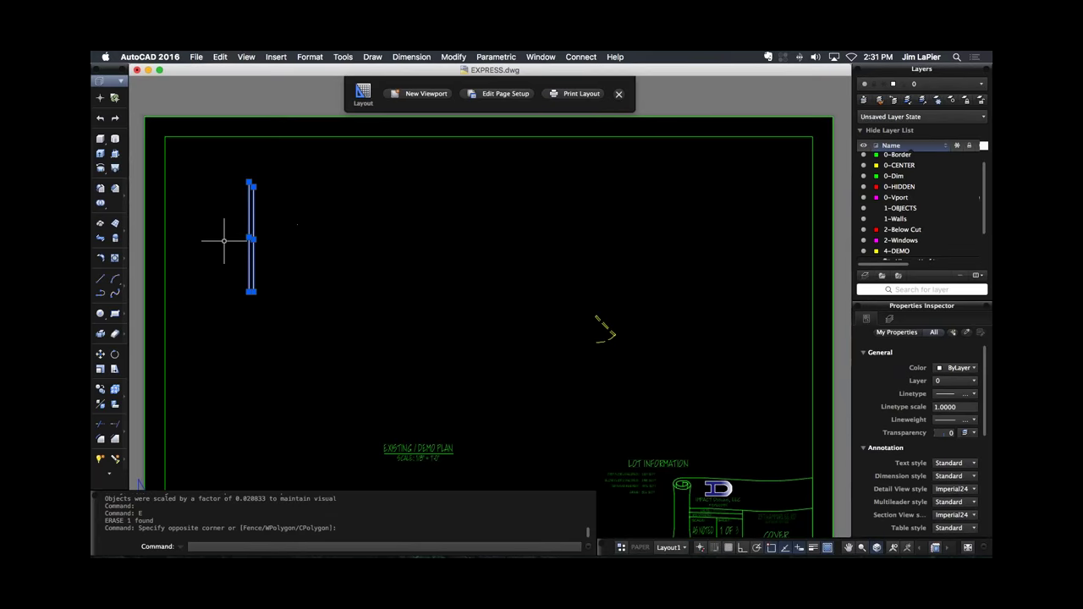
pyautogui.click(630, 309)
pyautogui.click(563, 349)
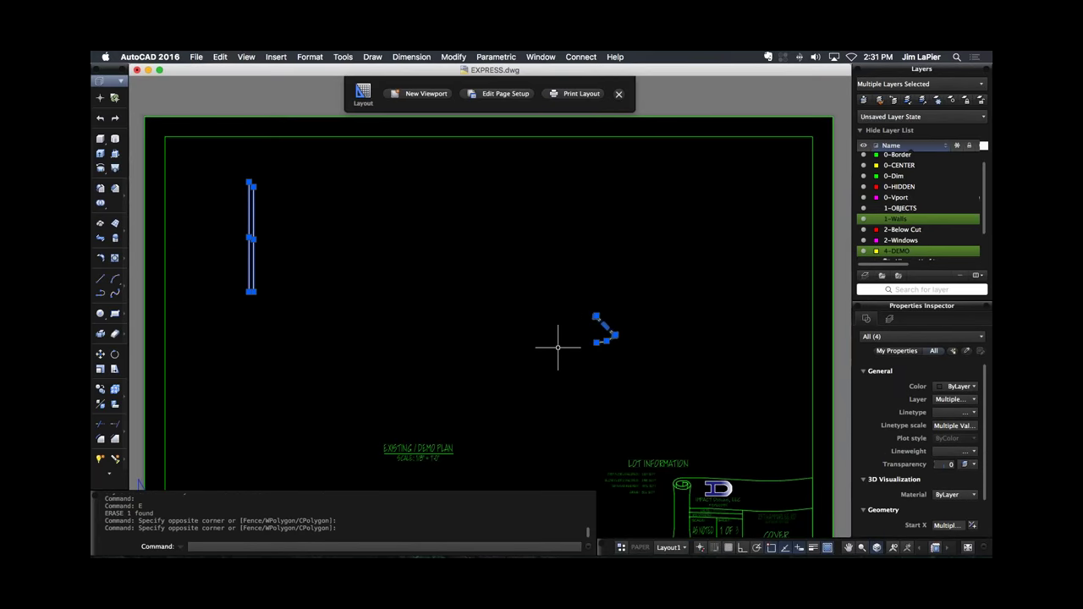
pyautogui.press('Escape')
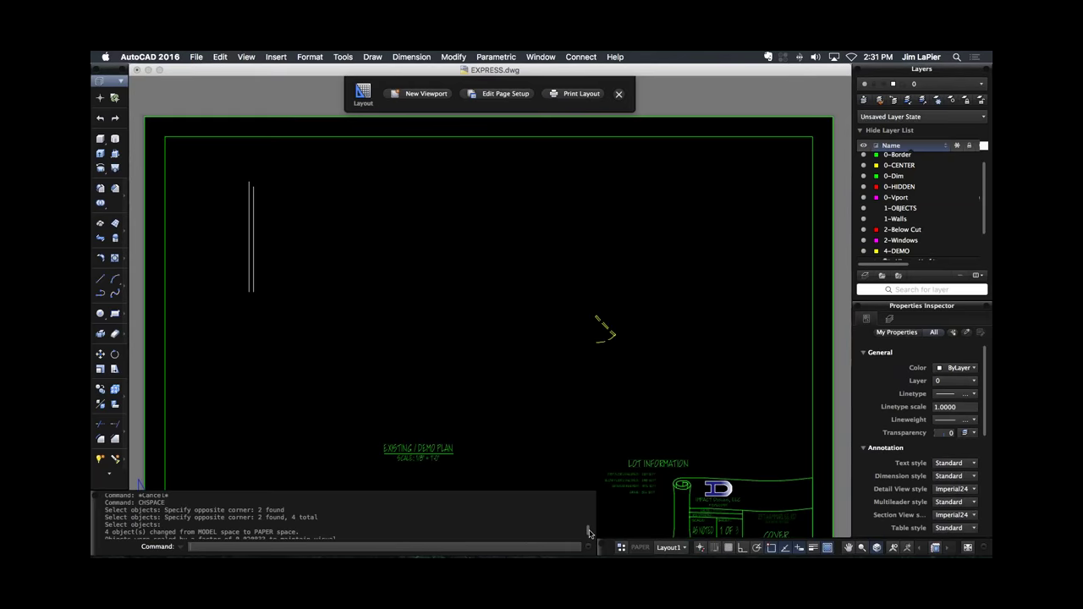
pyautogui.write('e')
pyautogui.press('Return')
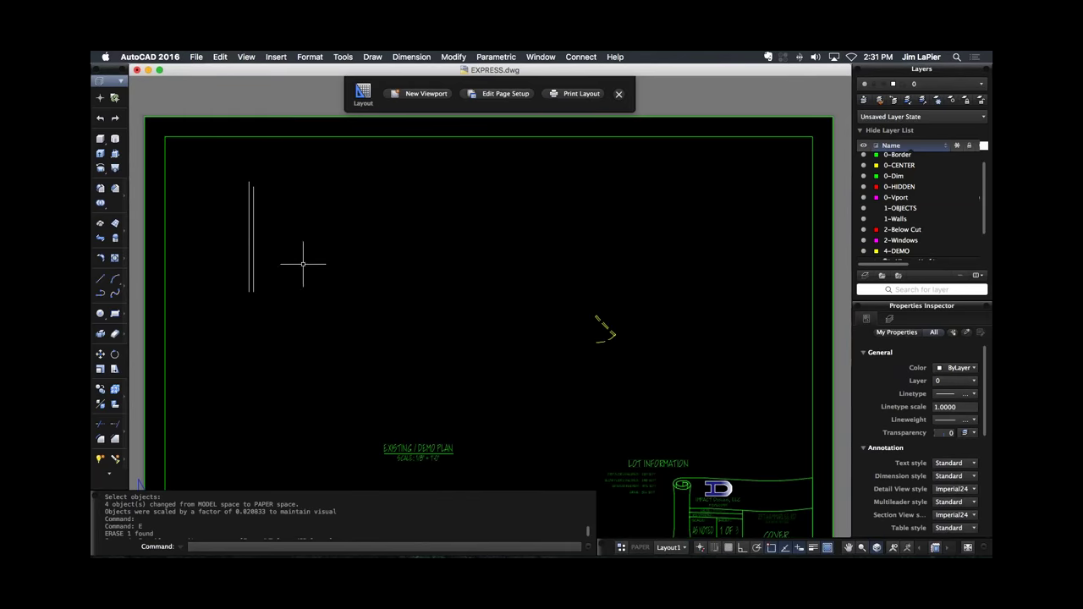
# Undo four times to reverse the erase, CHSPACE moves and viewport resize.
pyautogui.write('u')
pyautogui.press('Return')
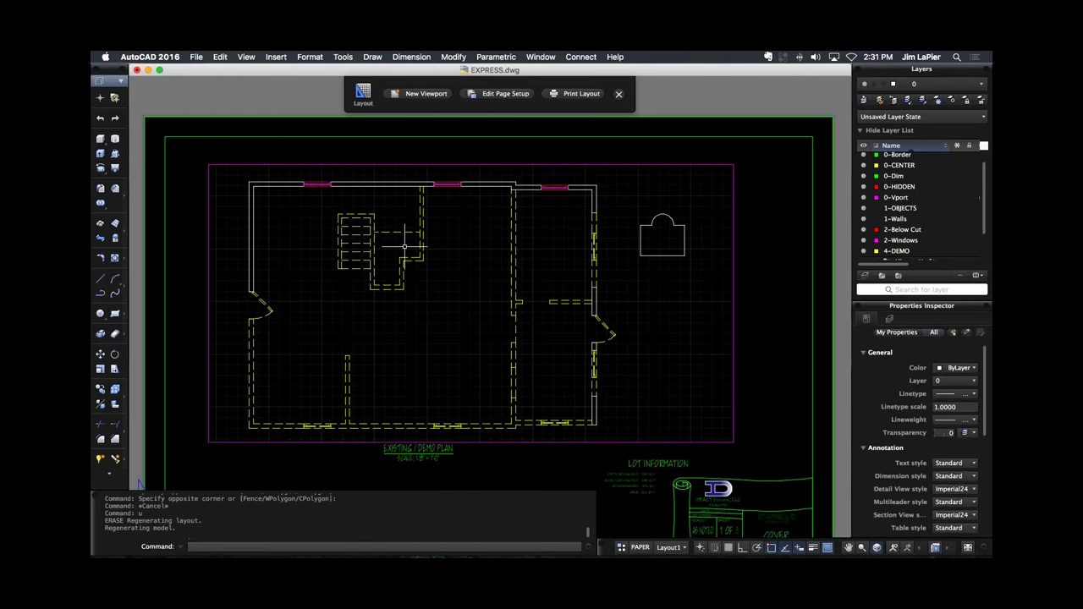
pyautogui.write('u')
pyautogui.press('Return')
pyautogui.write('u')
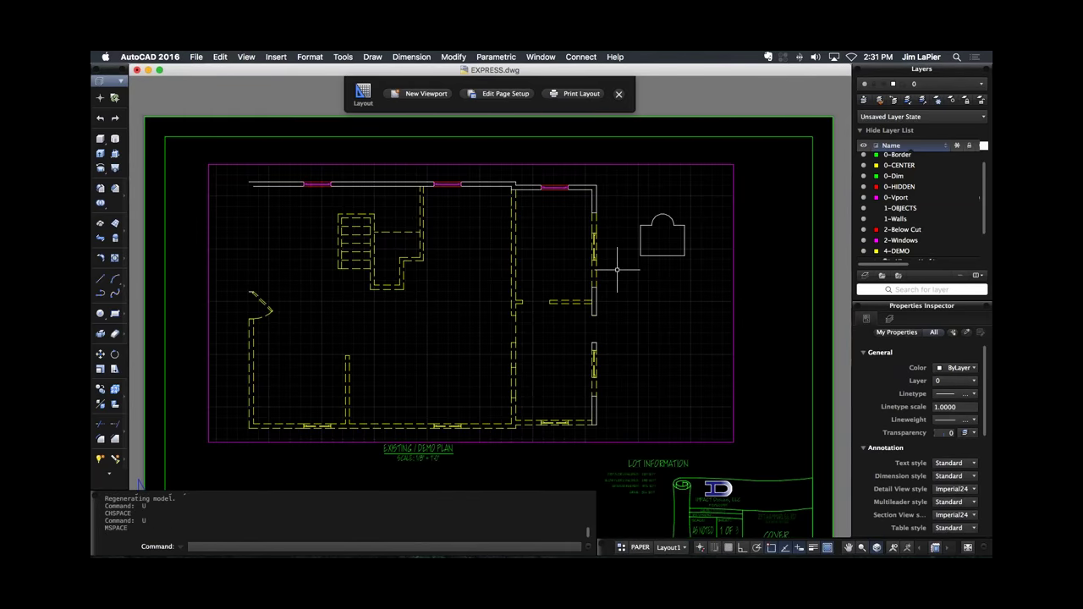
pyautogui.press('Return')
pyautogui.write('u')
pyautogui.press('Return')
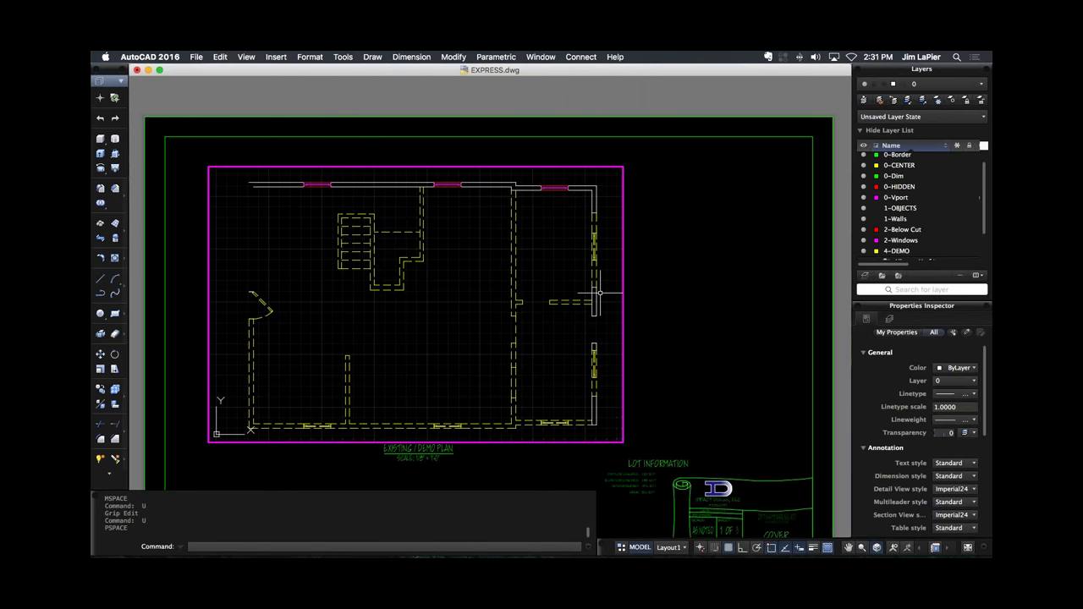
# Leave the viewport and switch from Layout1 to the Model tab with the square shapes.
pyautogui.doubleClick(641, 310)
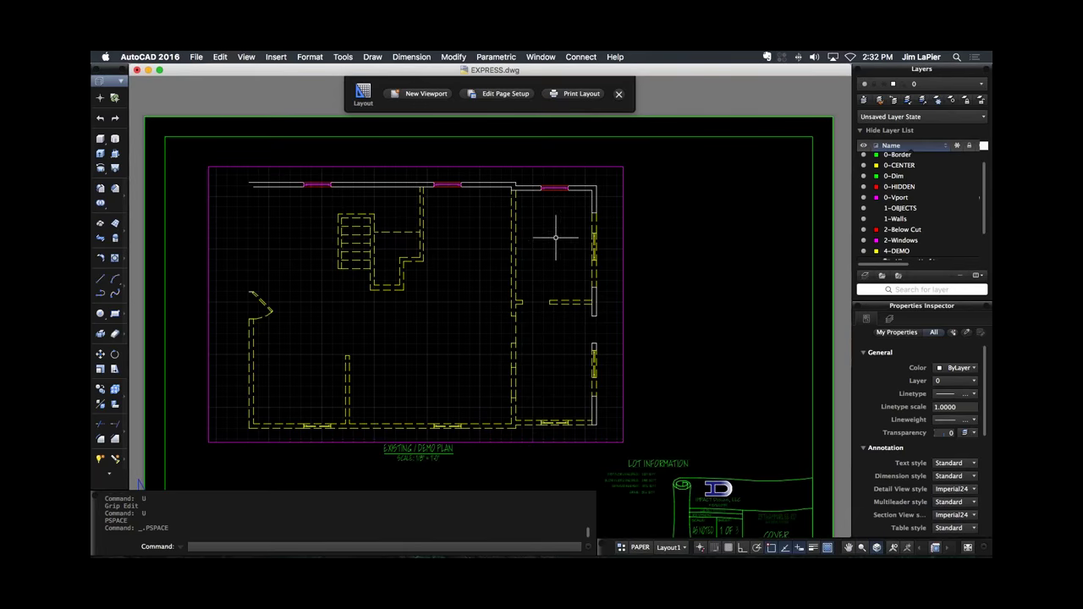
pyautogui.click(670, 548)
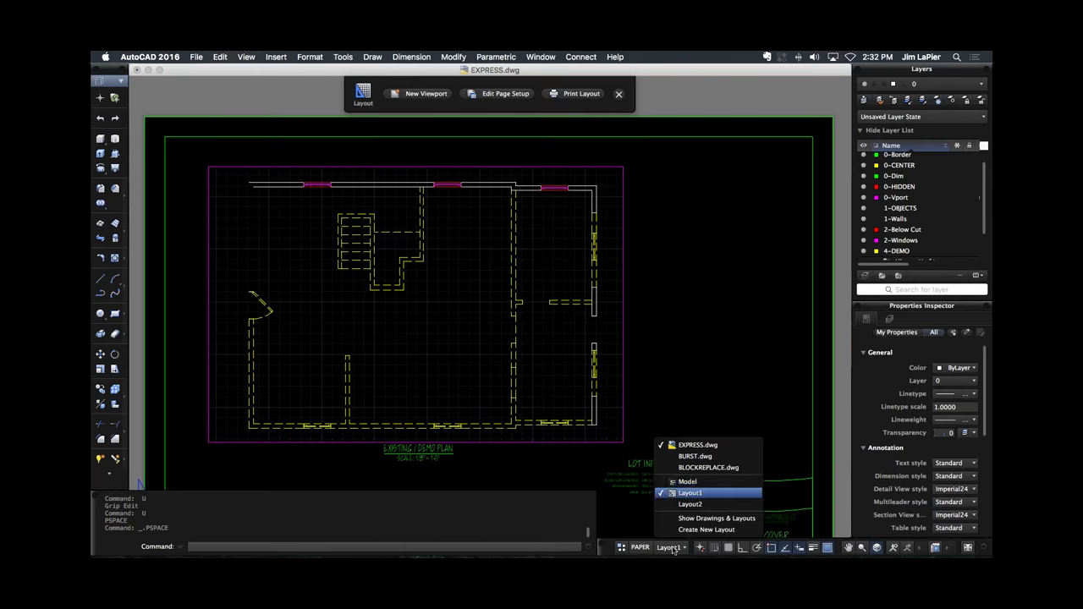
pyautogui.click(709, 483)
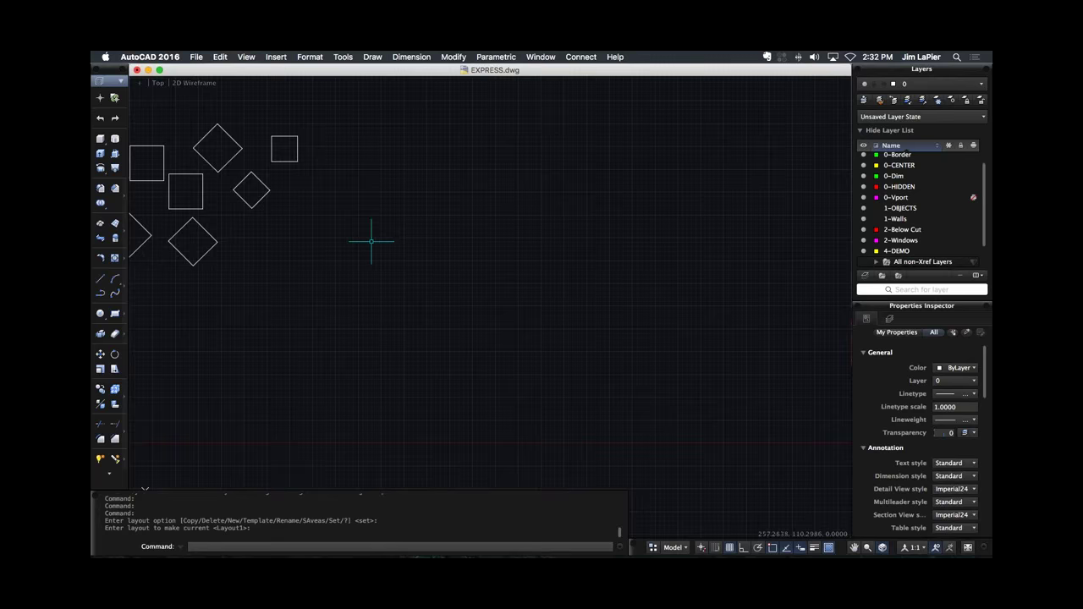
# Zoom to the stair block and copy its 13 objects to the clipboard via Edit > Copy.
pyautogui.scroll(-3, 370, 242)
pyautogui.hscroll(-5, 432, 245)
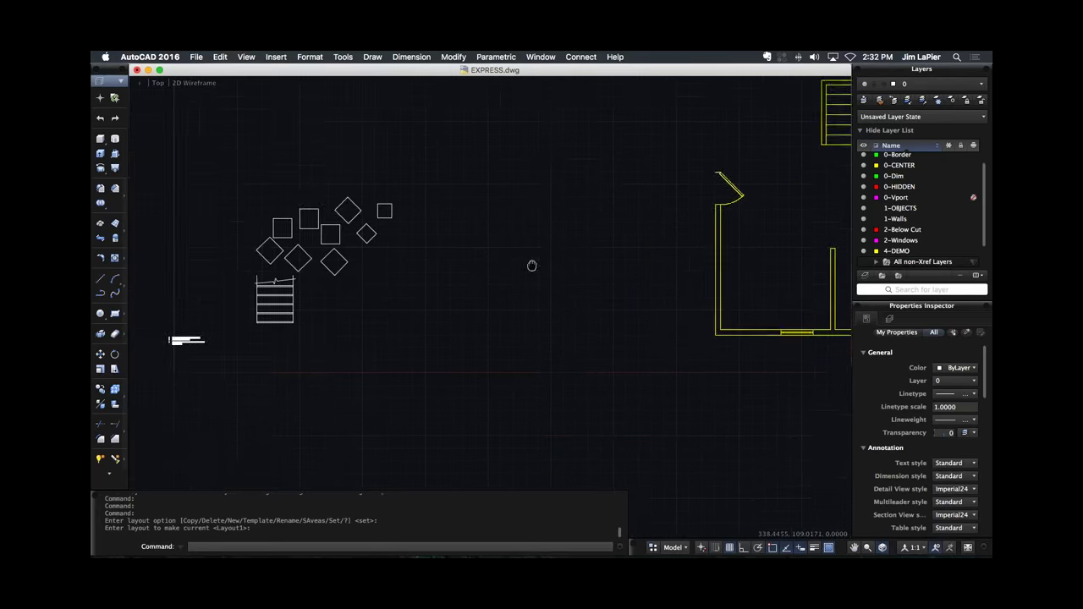
pyautogui.hscroll(3, 357, 345)
pyautogui.hscroll(-3, 348, 330)
pyautogui.scroll(8, 423, 280)
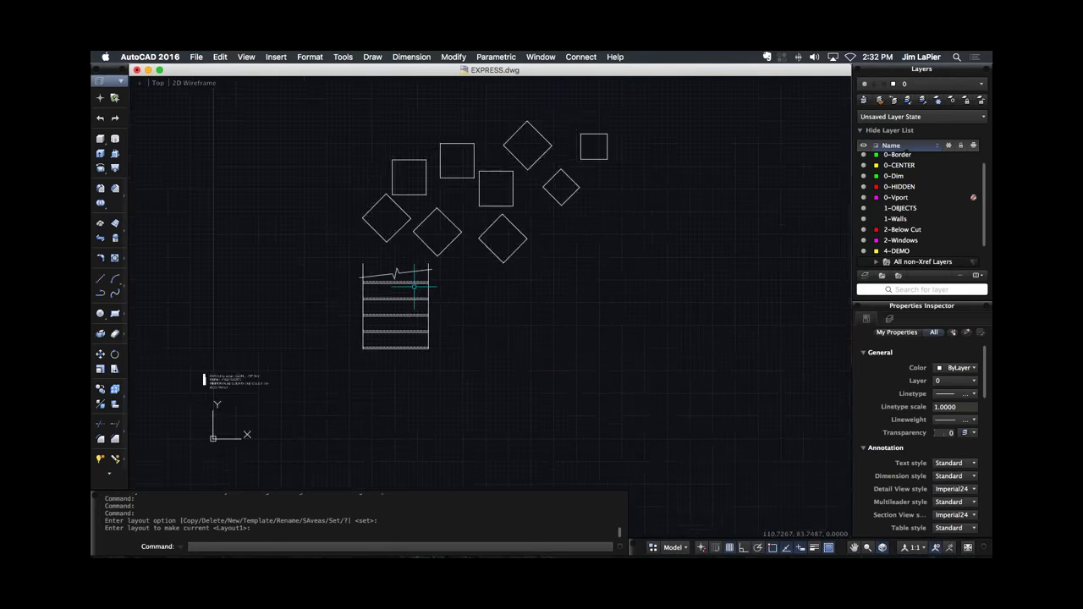
pyautogui.click(447, 251)
pyautogui.click(290, 399)
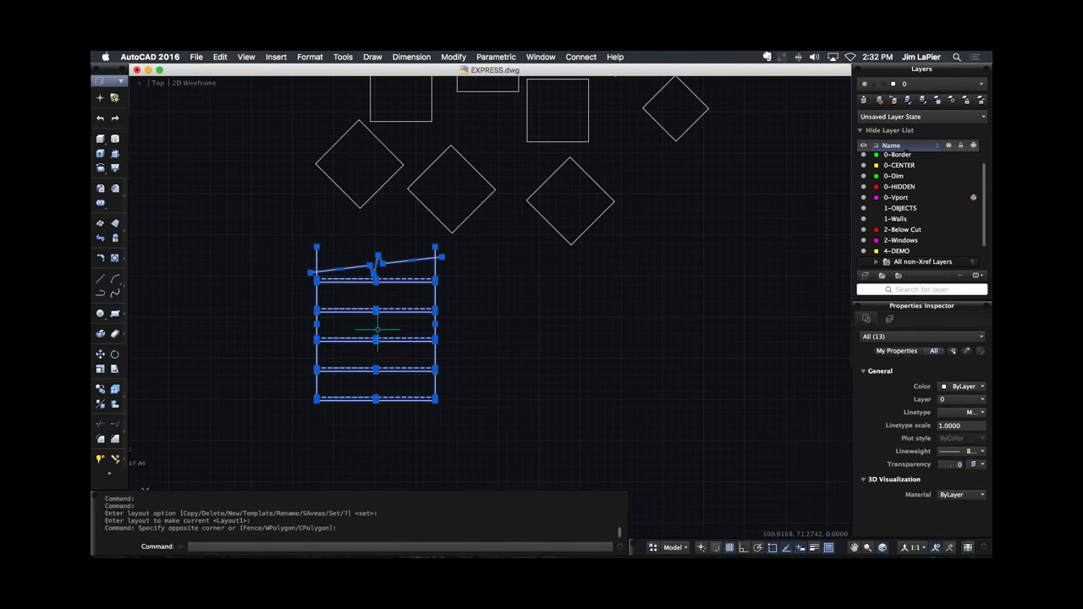
pyautogui.click(219, 57)
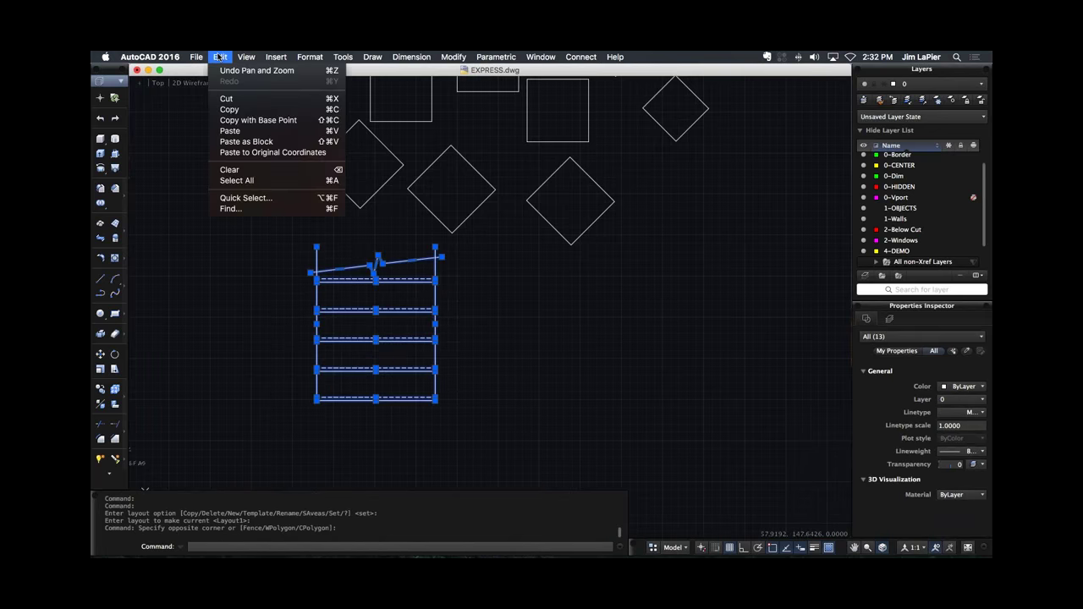
pyautogui.click(248, 113)
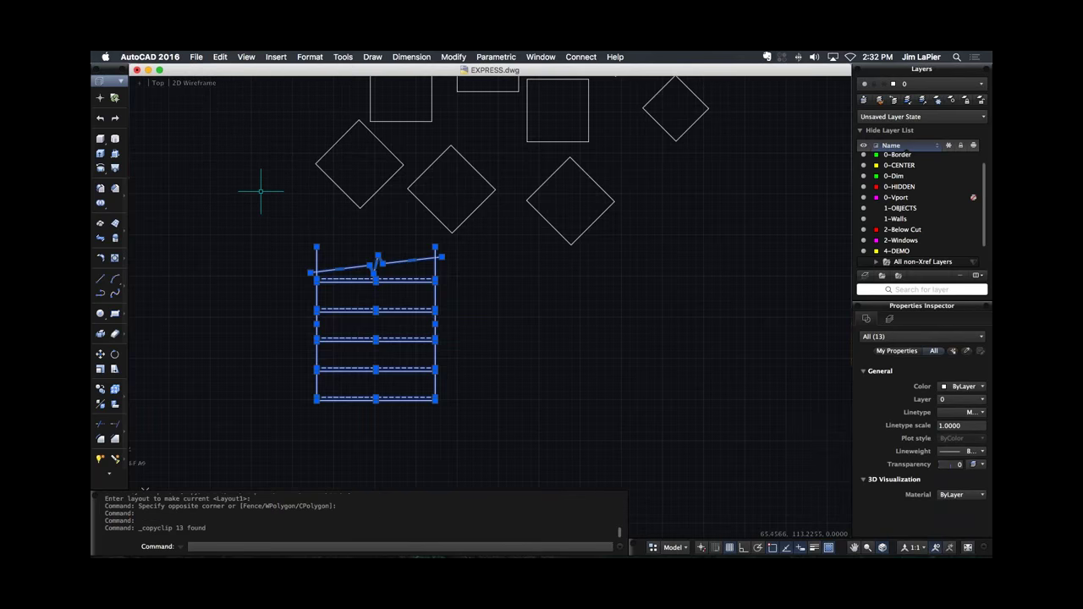
pyautogui.press('Escape')
pyautogui.click(195, 57)
pyautogui.click(211, 72)
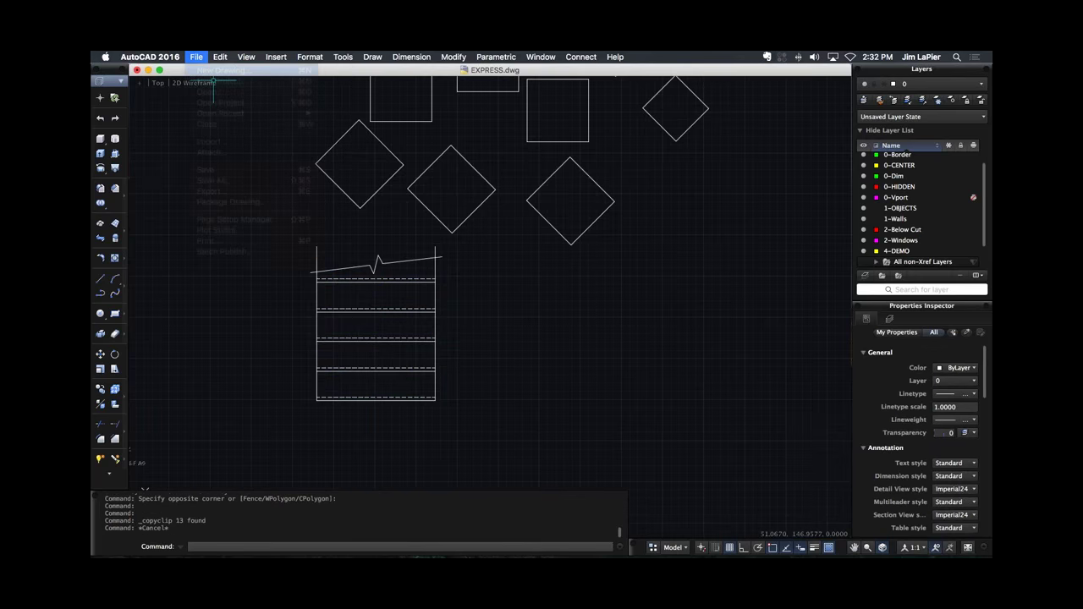
# Create a new drawing from acad.dwt and paste the break-line ladder into it.
pyautogui.click(484, 218)
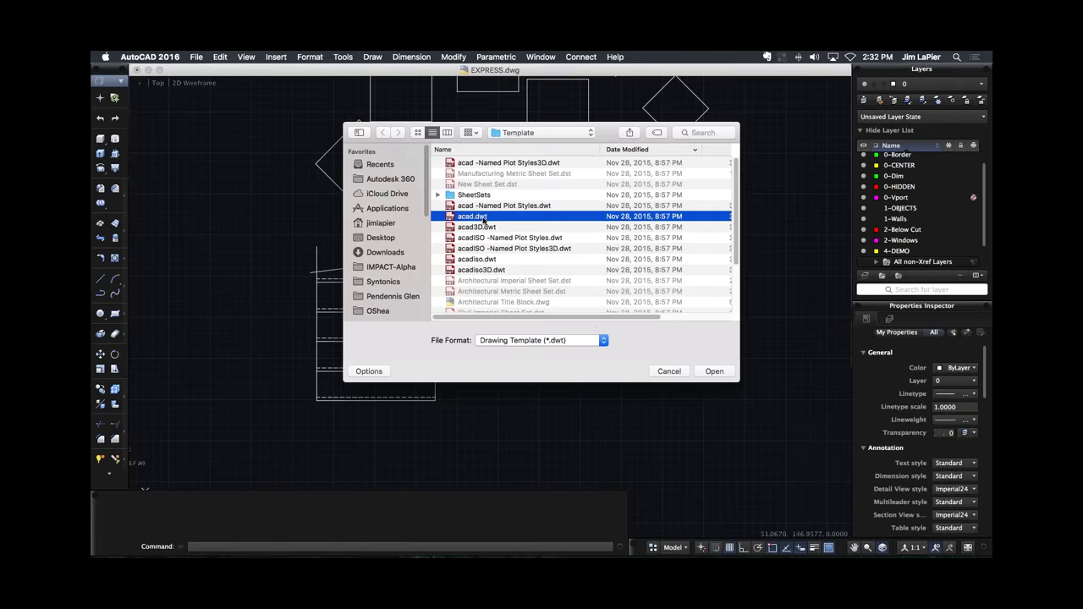
pyautogui.click(711, 371)
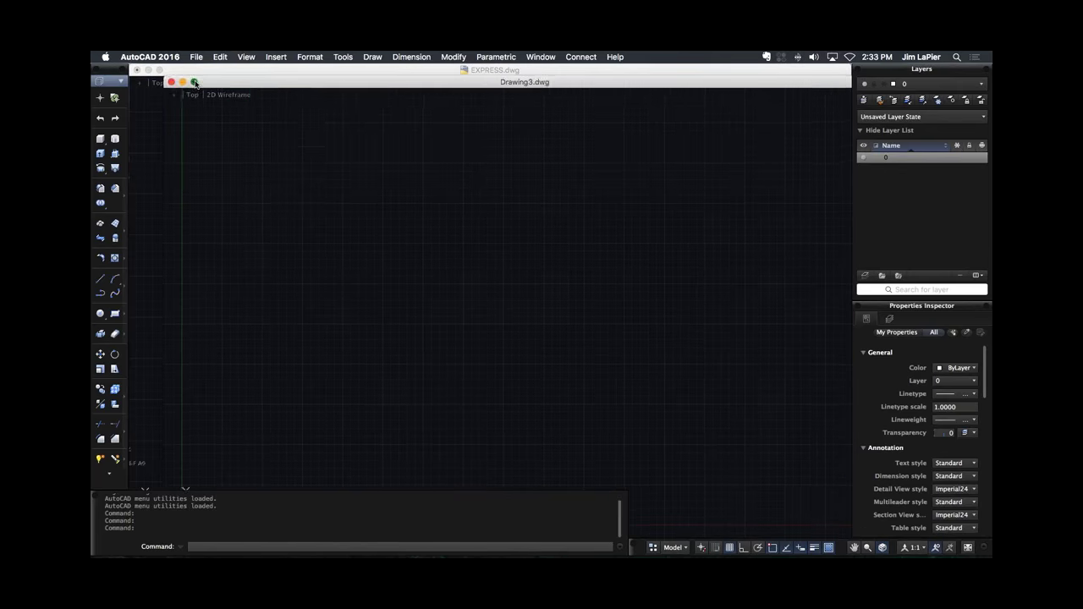
pyautogui.click(194, 82)
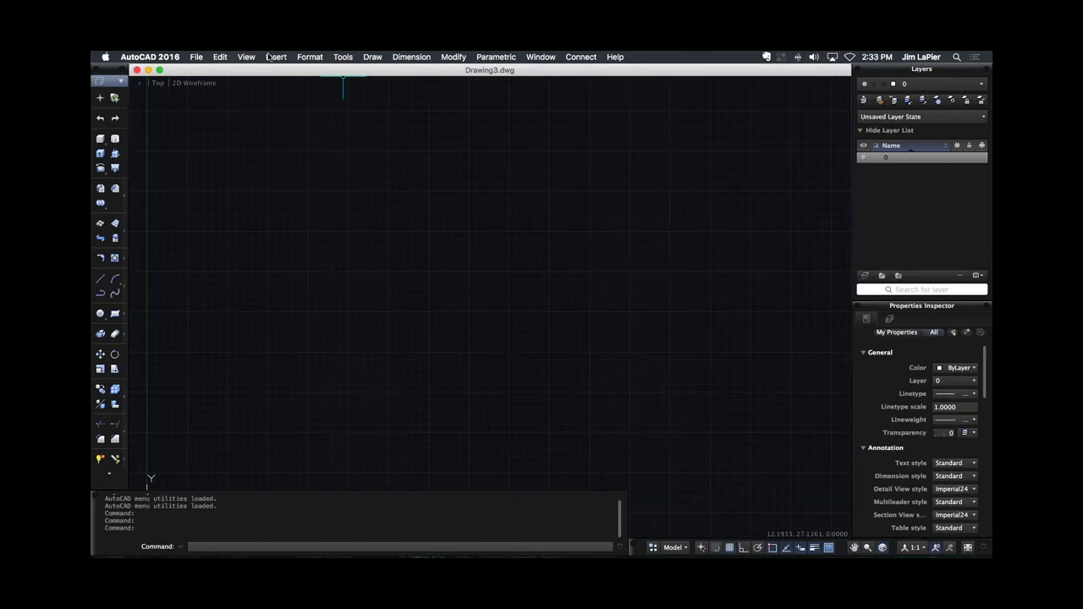
pyautogui.click(222, 57)
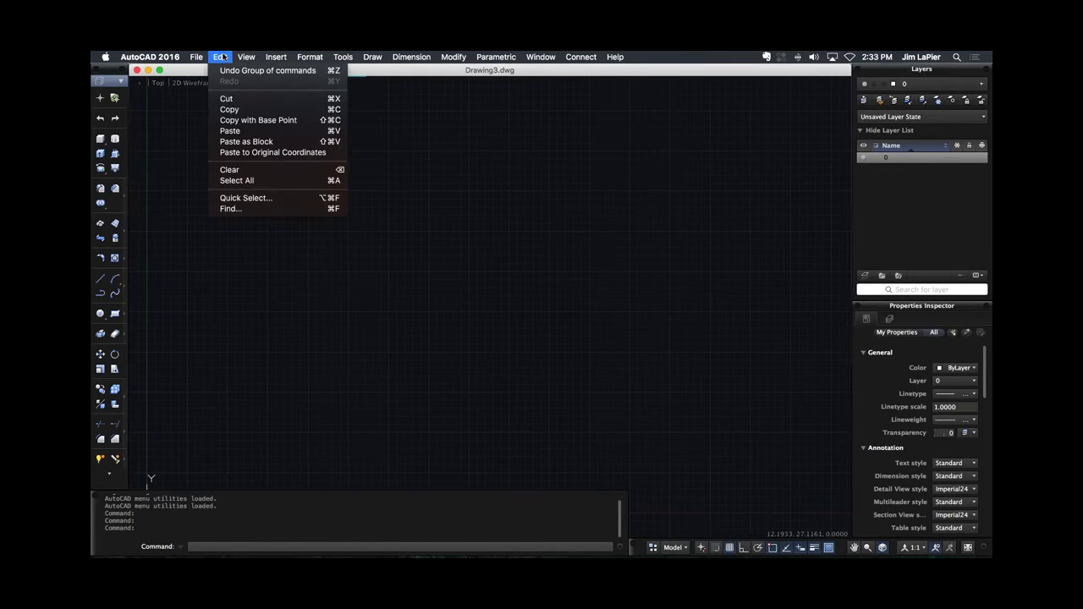
pyautogui.click(243, 133)
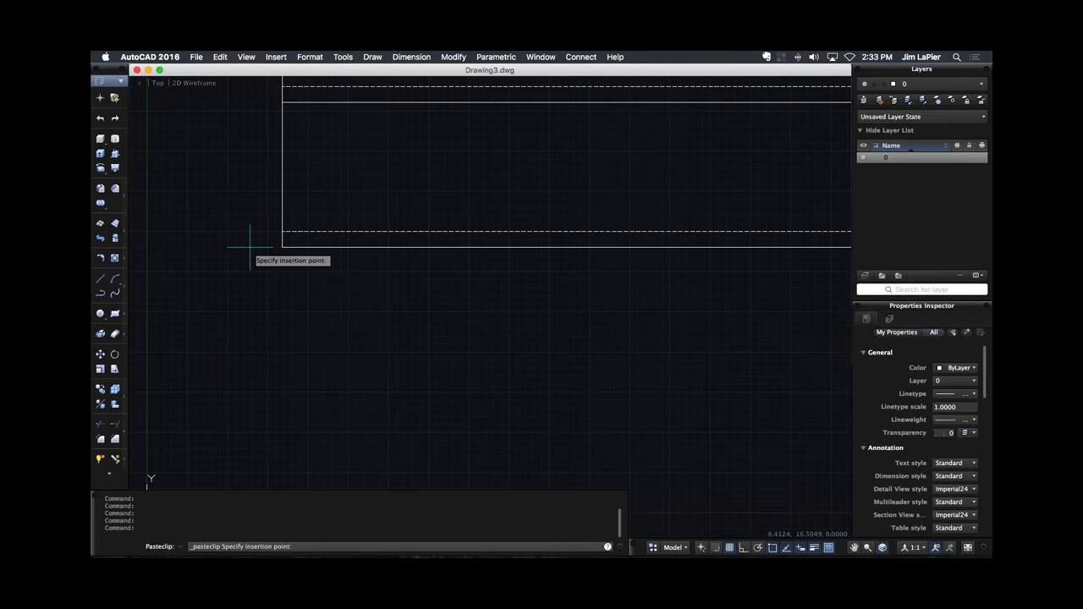
pyautogui.scroll(-2, 228, 288)
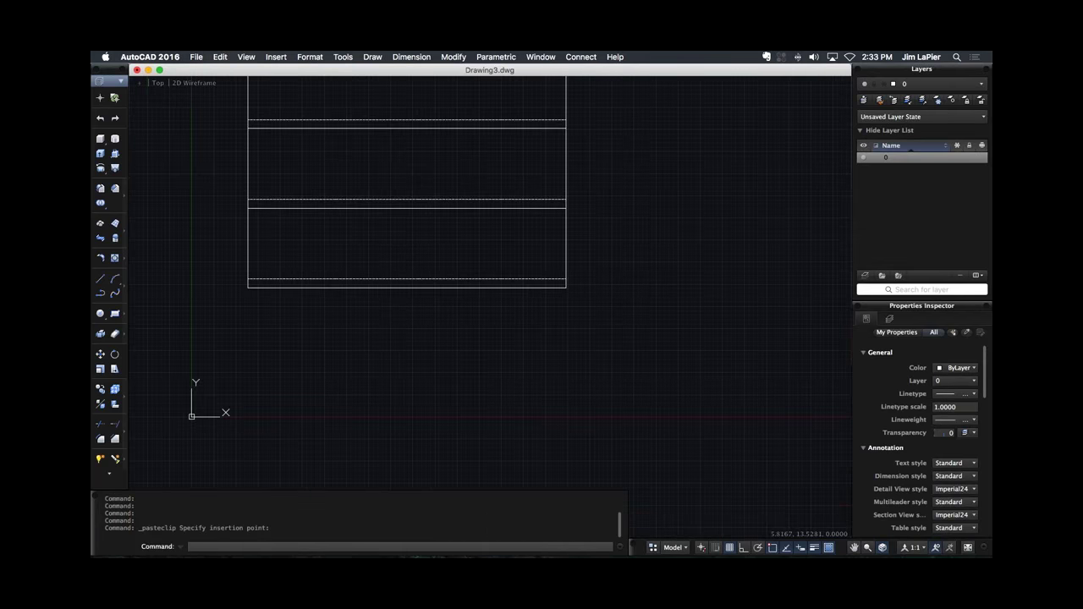
pyautogui.click(248, 292)
# Crossing-select all ladder objects and MOVE the whole ladder further to the right.
pyautogui.scroll(-3, 248, 297)
pyautogui.click(347, 174)
pyautogui.press('Escape')
pyautogui.press('Escape')
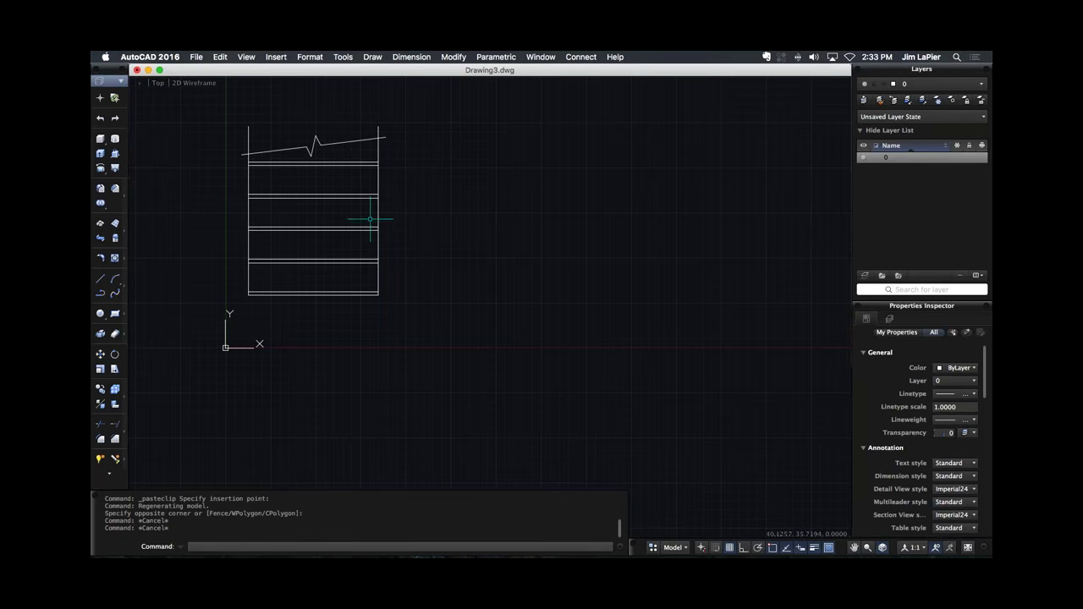
pyautogui.click(412, 124)
pyautogui.click(237, 309)
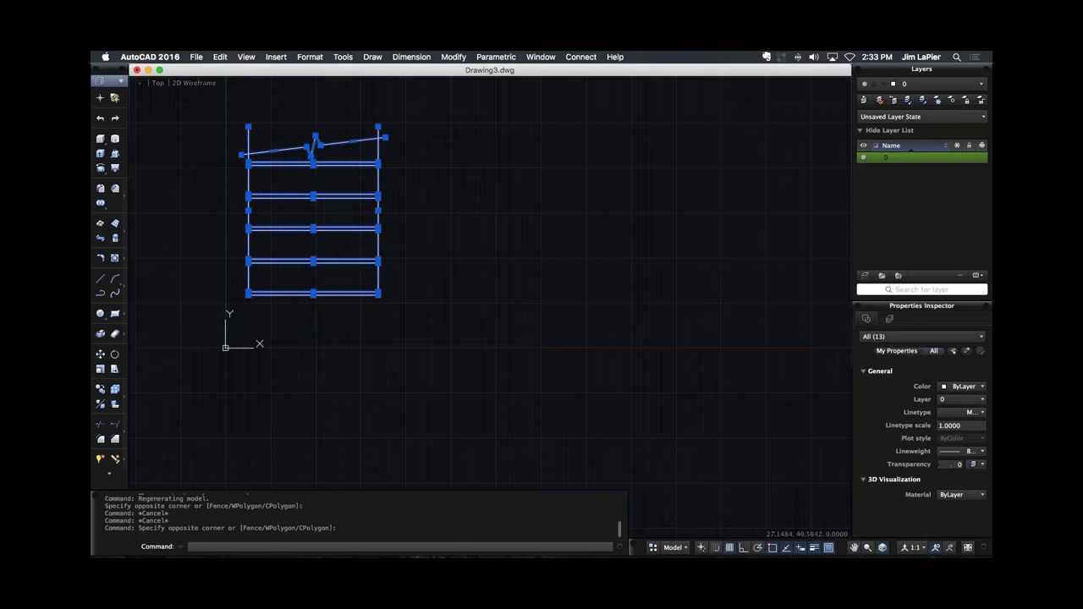
pyautogui.write('M')
pyautogui.press('Return')
pyautogui.click(330, 188)
pyautogui.click(567, 192)
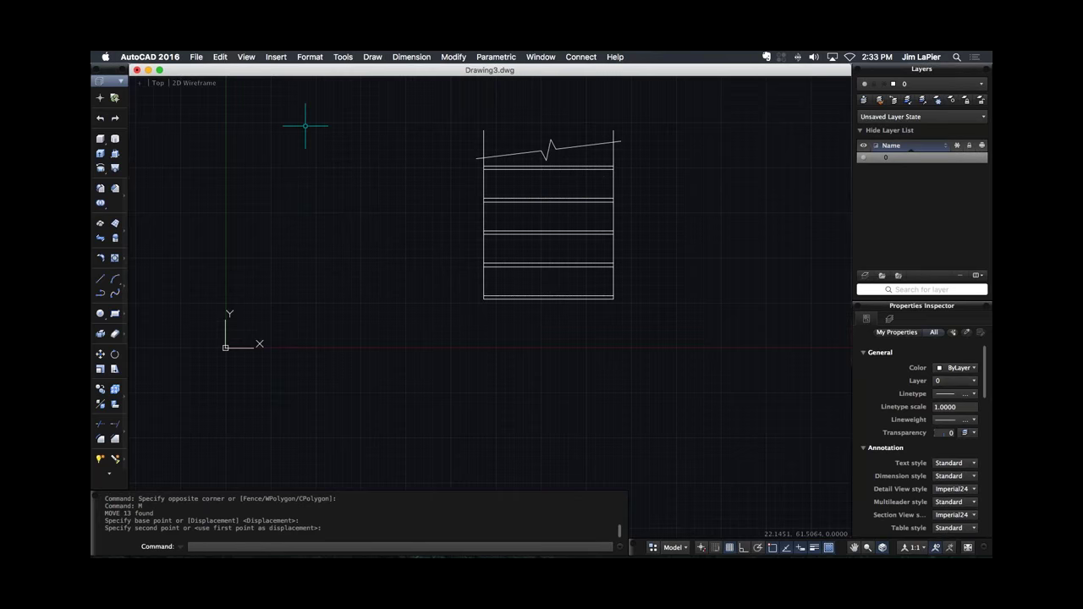
pyautogui.click(220, 56)
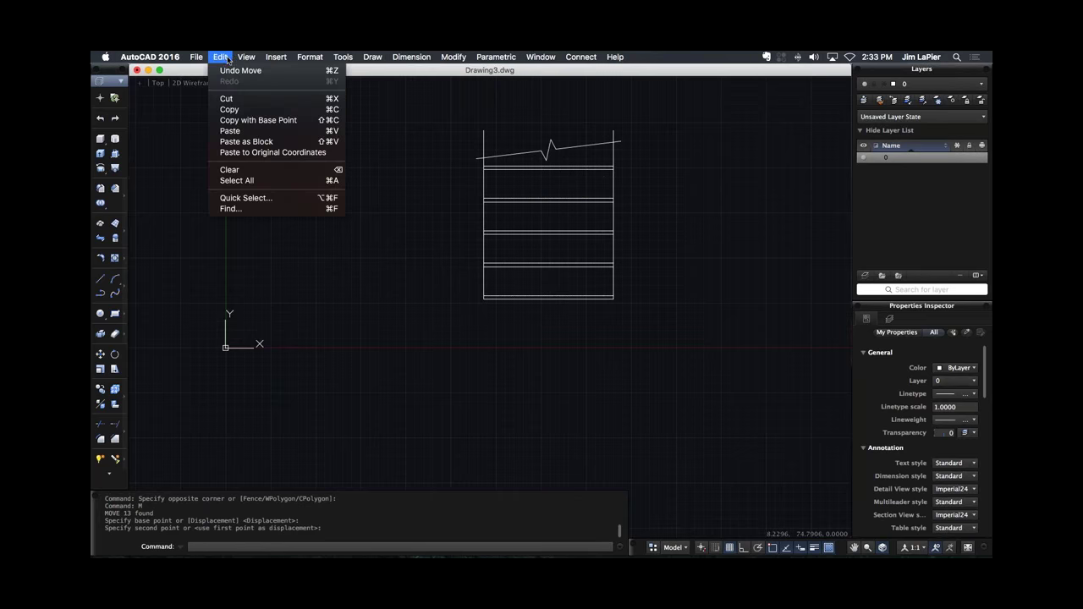
pyautogui.click(269, 142)
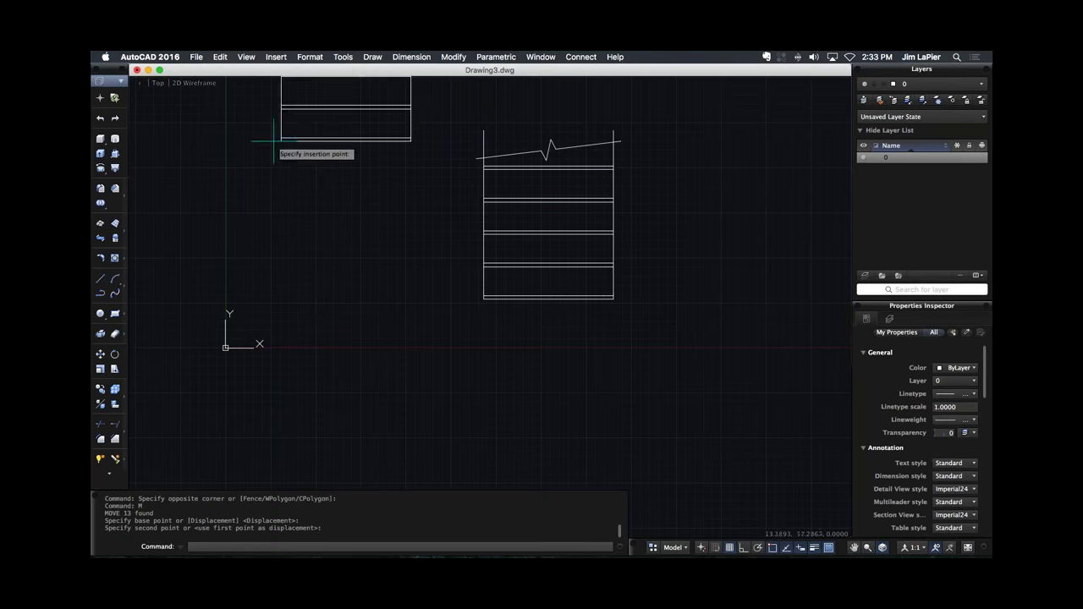
# Place the block copy, rotate it about 25° clockwise, and move it right of the original.
pyautogui.click(270, 301)
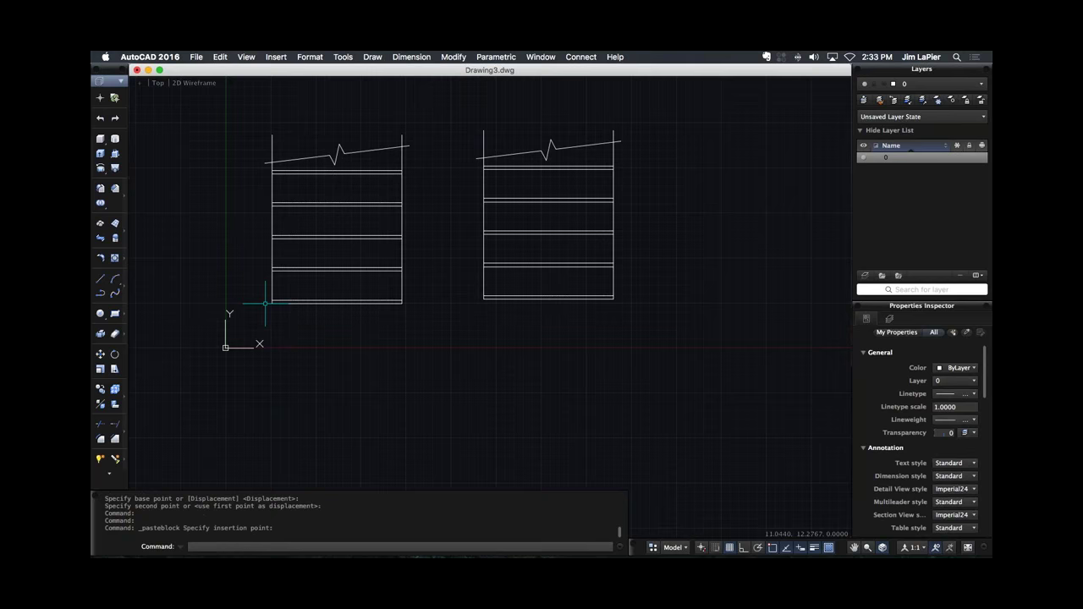
pyautogui.click(354, 303)
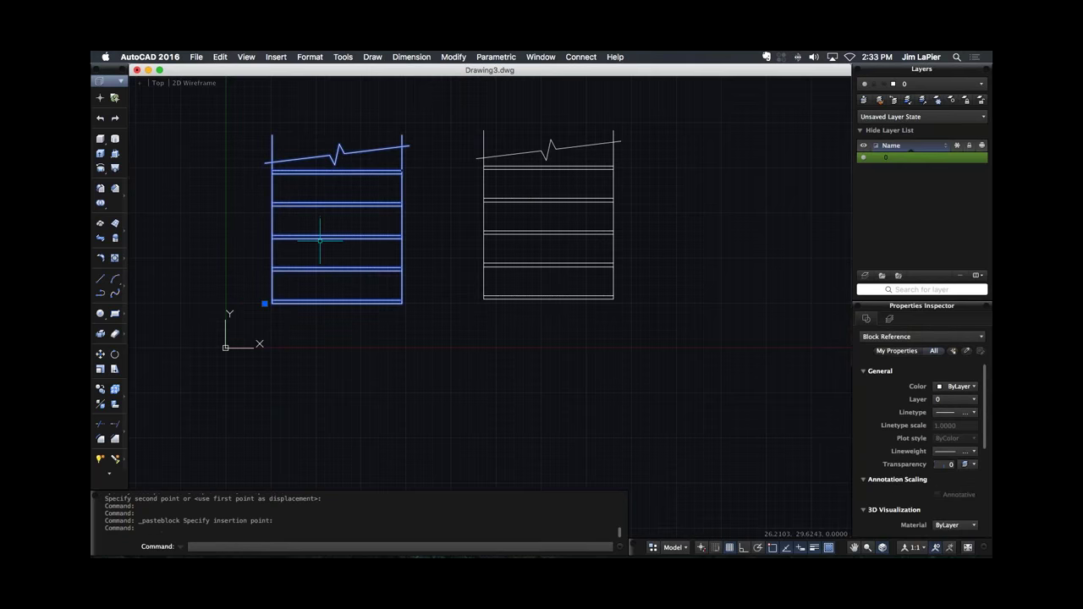
pyautogui.write('ro')
pyautogui.press('Return')
pyautogui.click(337, 222)
pyautogui.click(422, 258)
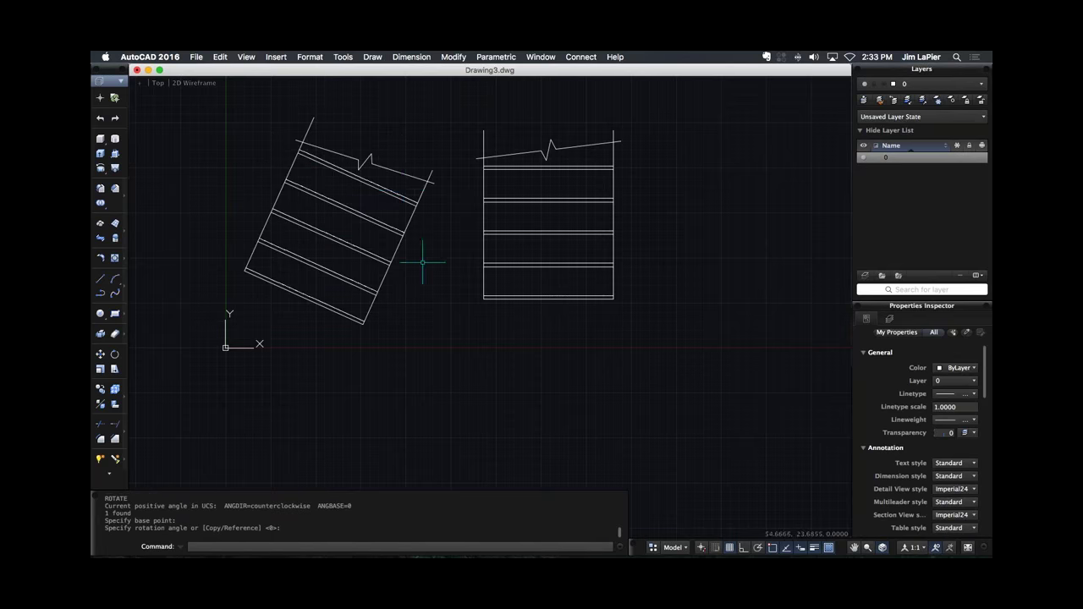
pyautogui.write('m')
pyautogui.press('Return')
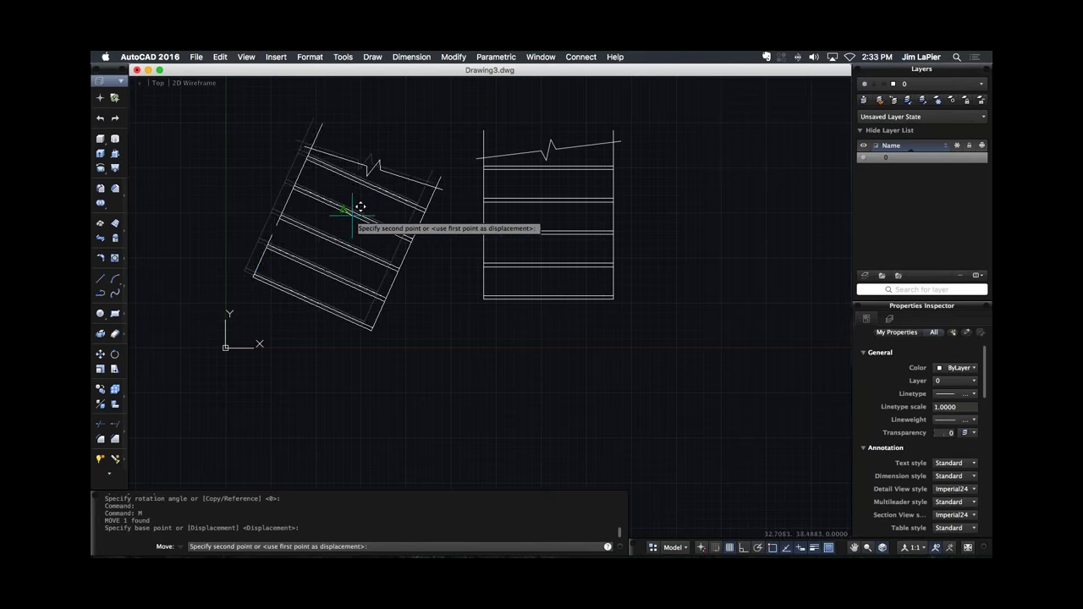
pyautogui.click(343, 201)
pyautogui.scroll(-2, 422, 233)
pyautogui.click(724, 203)
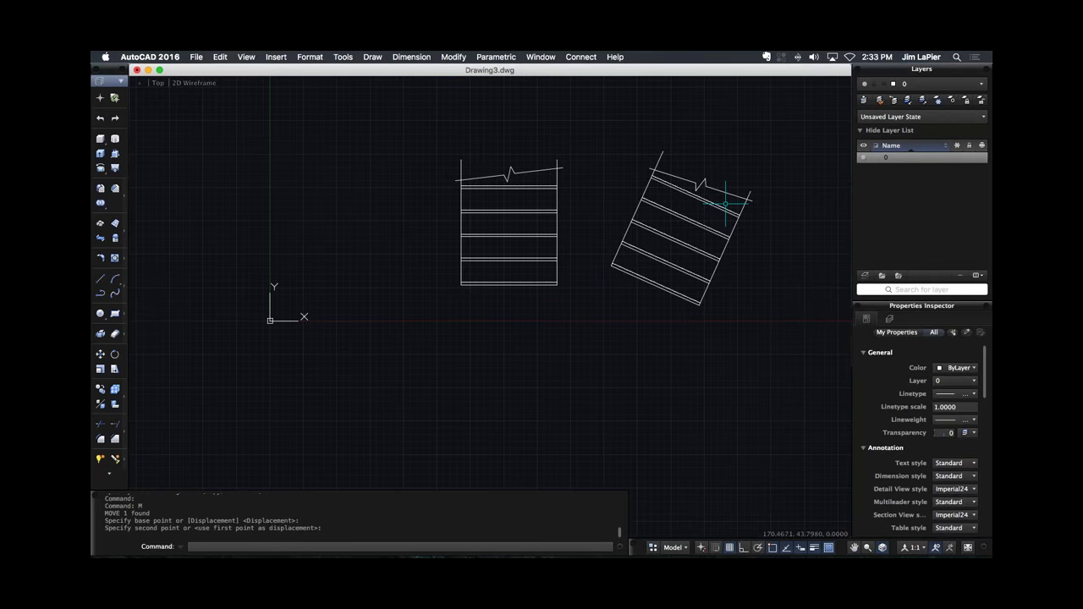
# Crossing-select both ladder drawings and erase all fourteen objects.
pyautogui.click(780, 140)
pyautogui.click(436, 287)
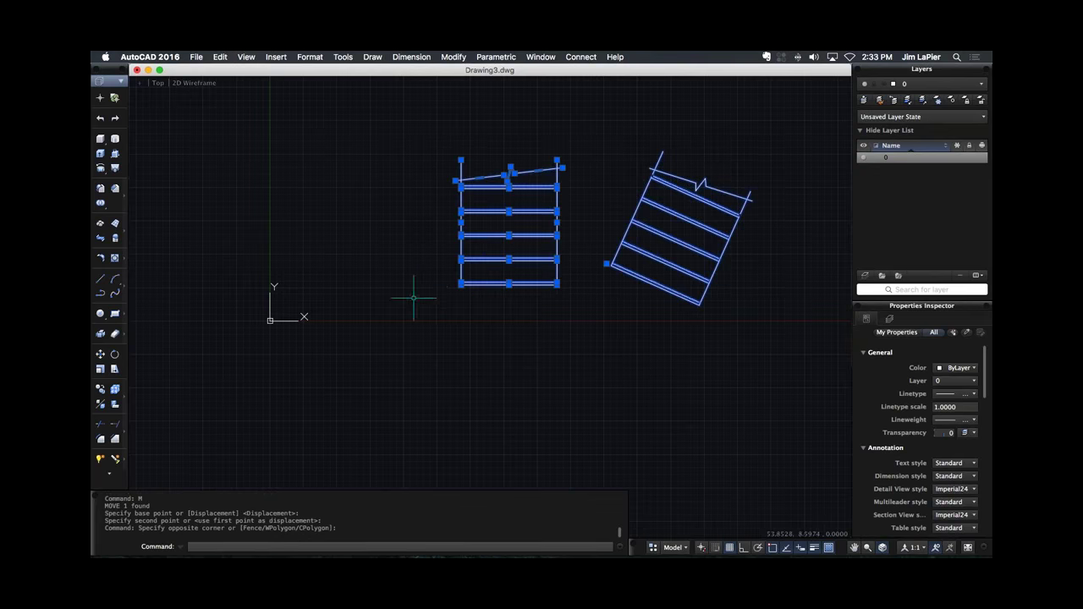
pyautogui.write('E')
pyautogui.press('Return')
# Paste the ladder with its break line at its original coordinates and pan it into view.
pyautogui.click(220, 57)
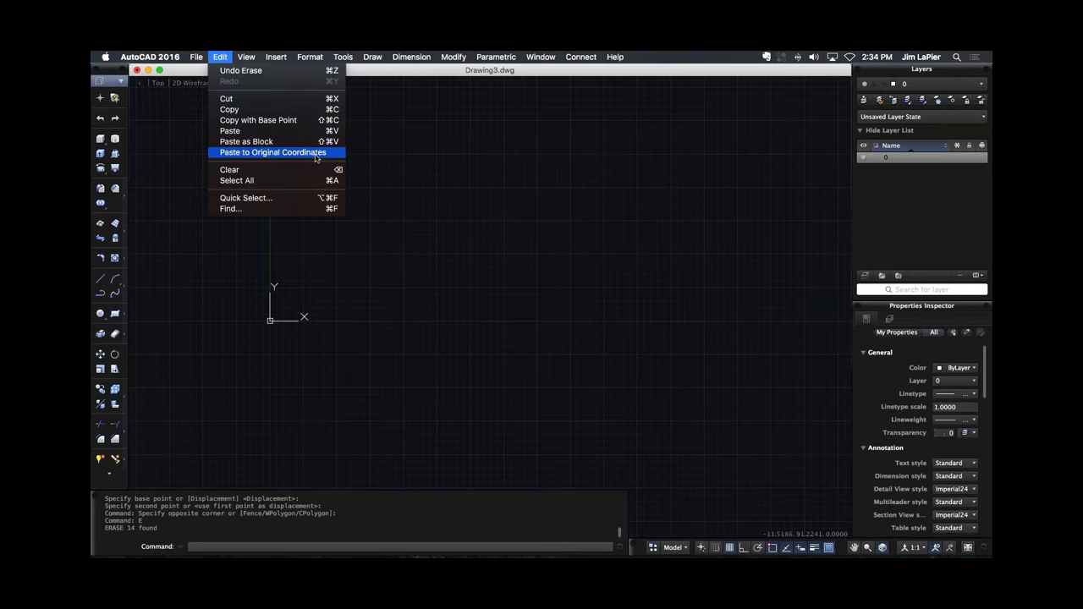
pyautogui.click(296, 156)
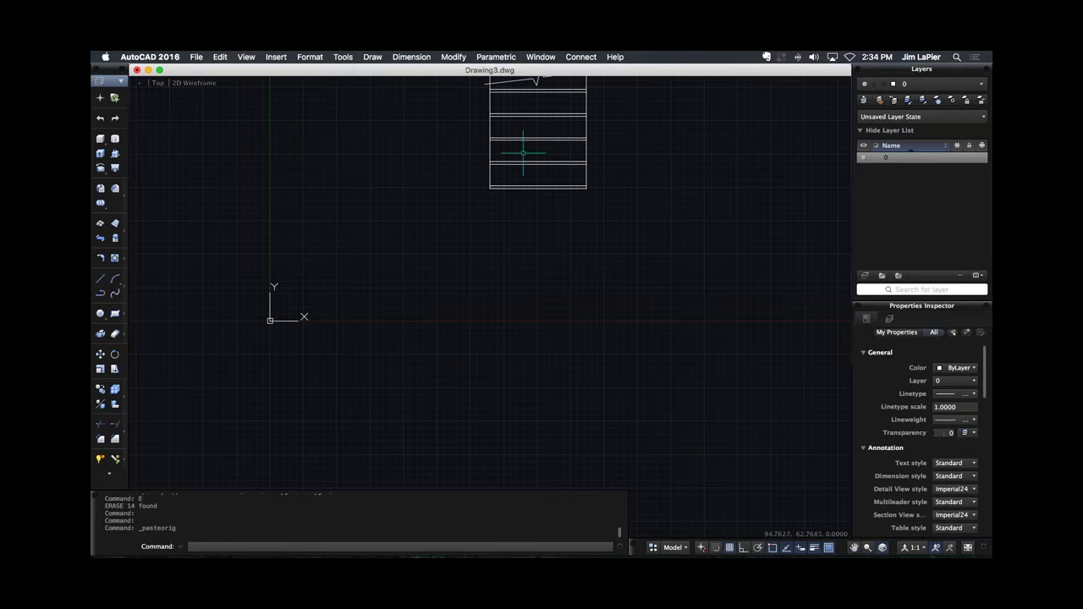
pyautogui.moveTo(520, 157)
pyautogui.mouseDown(button='middle')
pyautogui.moveTo(485, 182)
pyautogui.moveTo(458, 179)
pyautogui.mouseUp(button='middle')
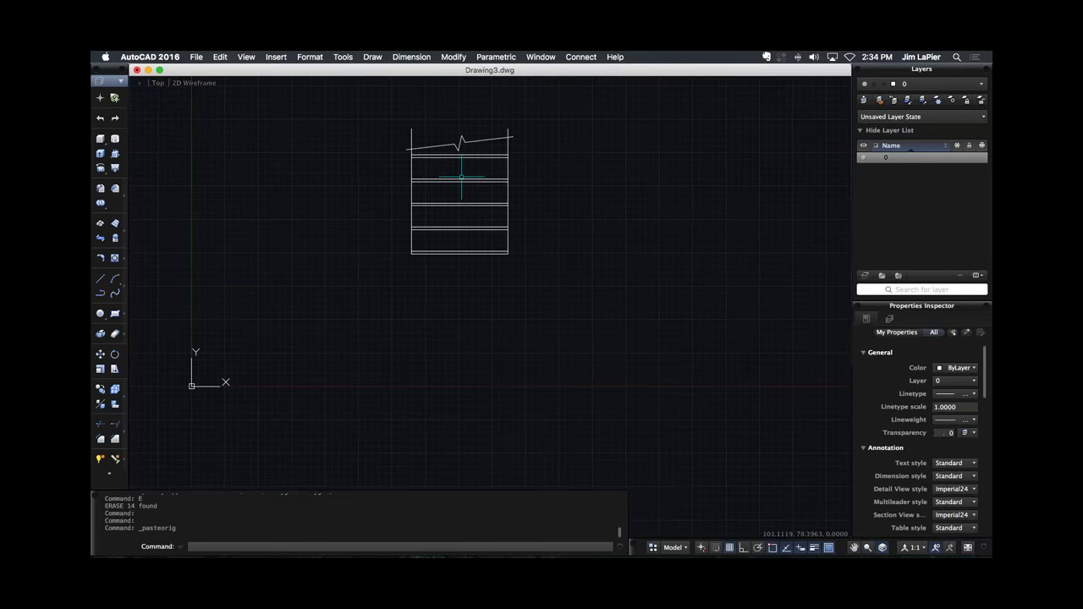
pyautogui.click(459, 141)
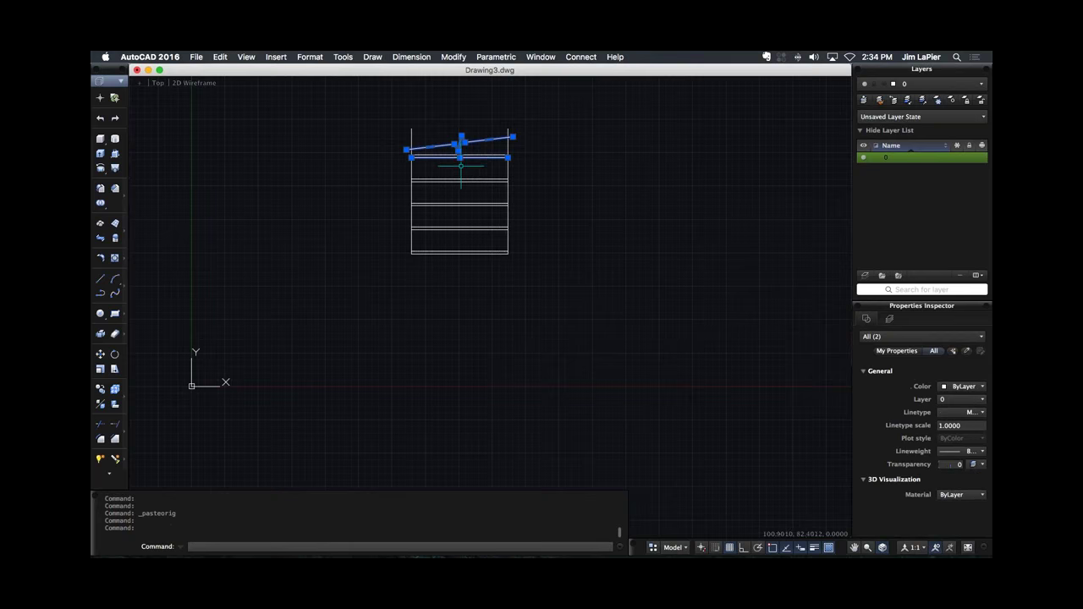
pyautogui.press('Escape')
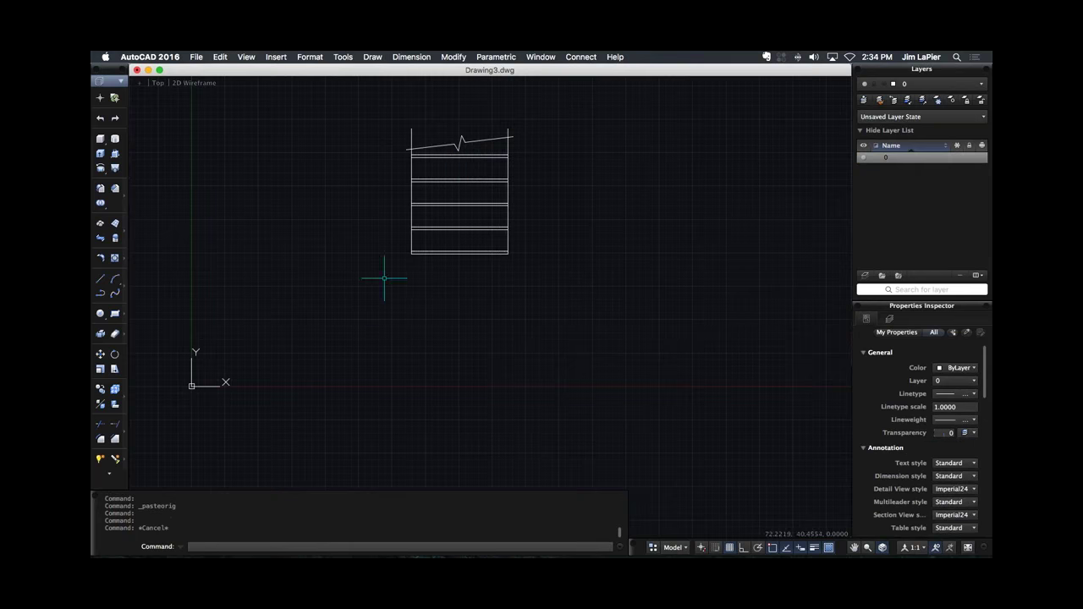
pyautogui.click(528, 57)
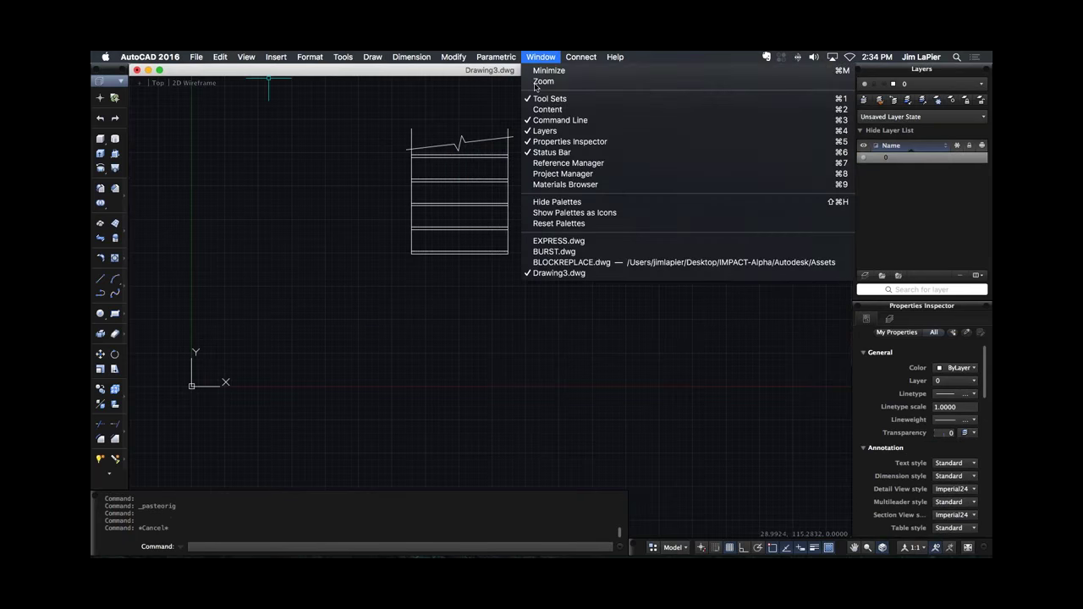
# Switch to EXPRESS.dwg and shift the view across the drawing.
pyautogui.click(559, 242)
pyautogui.moveTo(498, 239); pyautogui.dragTo(653, 177, button='middle')
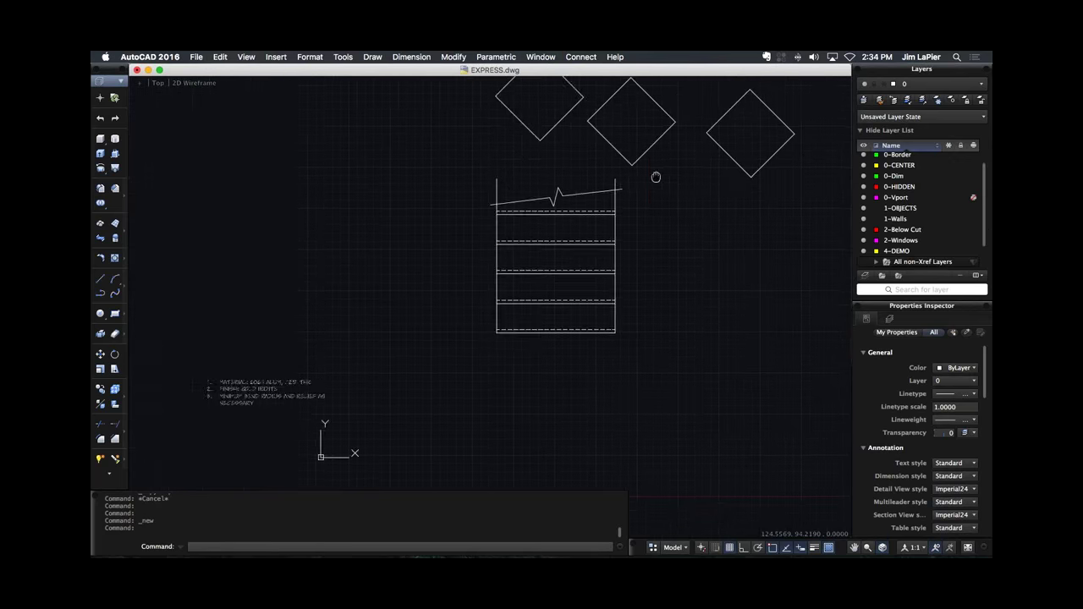
pyautogui.scroll(-2, 571, 230)
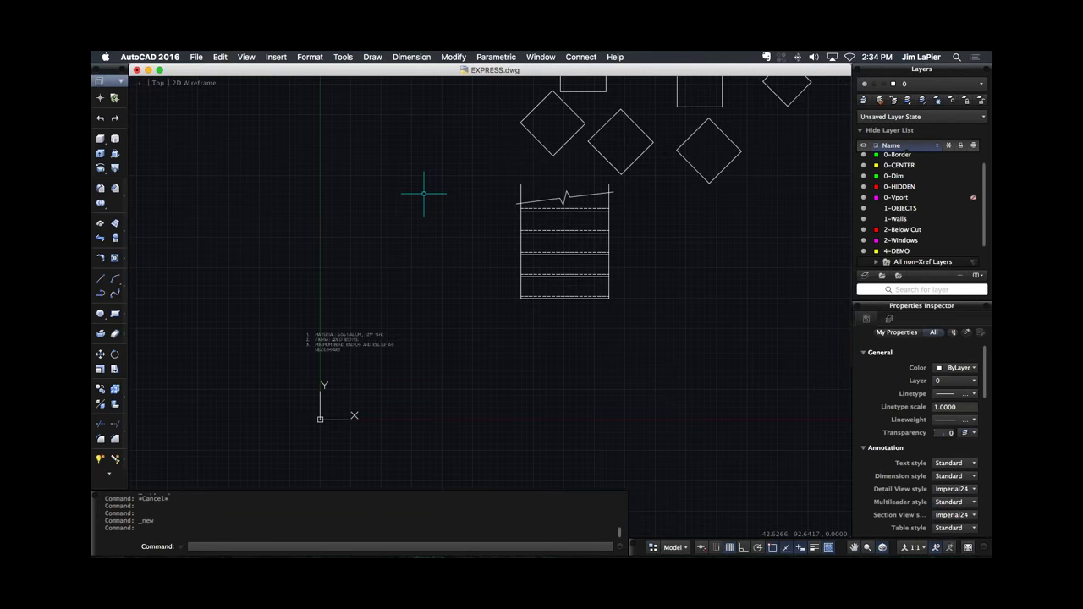
# Pan and zoom until the three orthographic part views are centred on screen.
pyautogui.moveTo(474, 223)
pyautogui.mouseDown(button='middle')
pyautogui.moveTo(372, 218)
pyautogui.moveTo(358, 237)
pyautogui.mouseUp(button='middle')
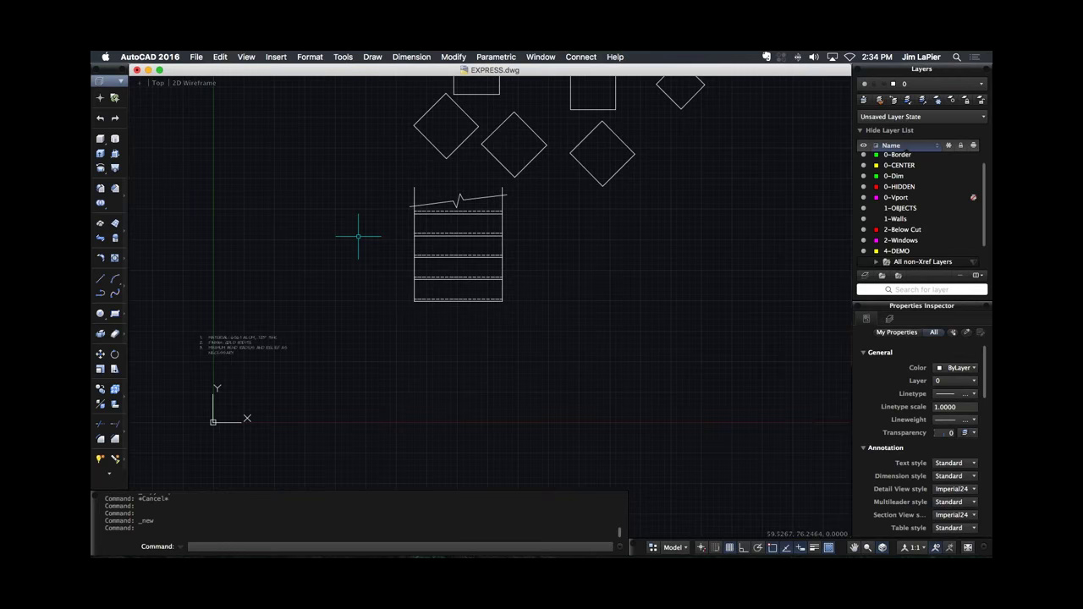
pyautogui.moveTo(446, 260); pyautogui.dragTo(403, 271, button='middle')
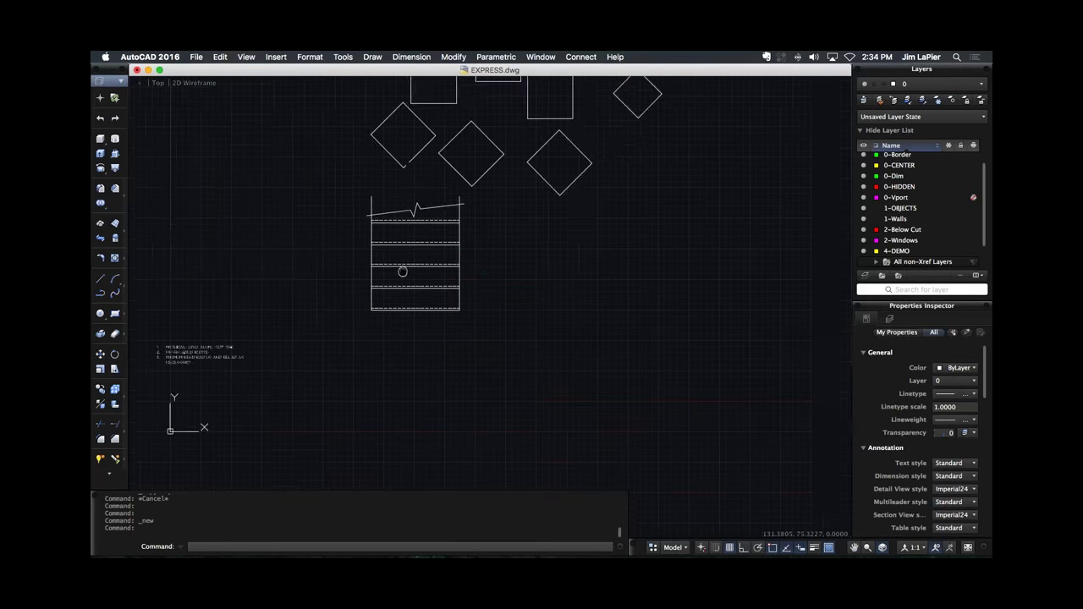
pyautogui.scroll(-8, 279, 296)
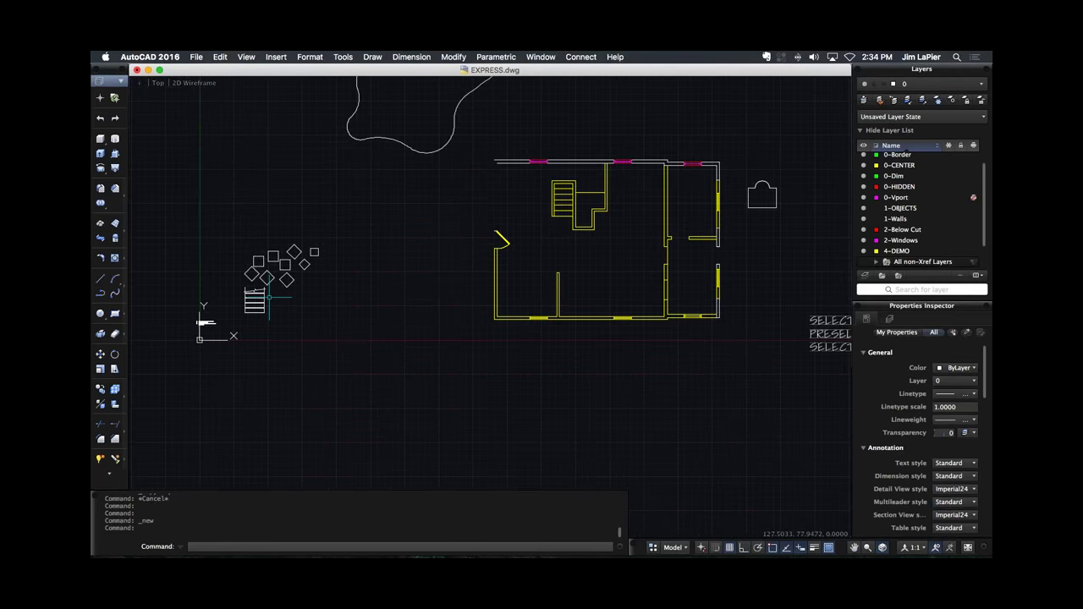
pyautogui.scroll(-2, 268, 294)
pyautogui.scroll(2, 508, 237)
pyautogui.scroll(-2, 624, 208)
pyautogui.scroll(8, 601, 114)
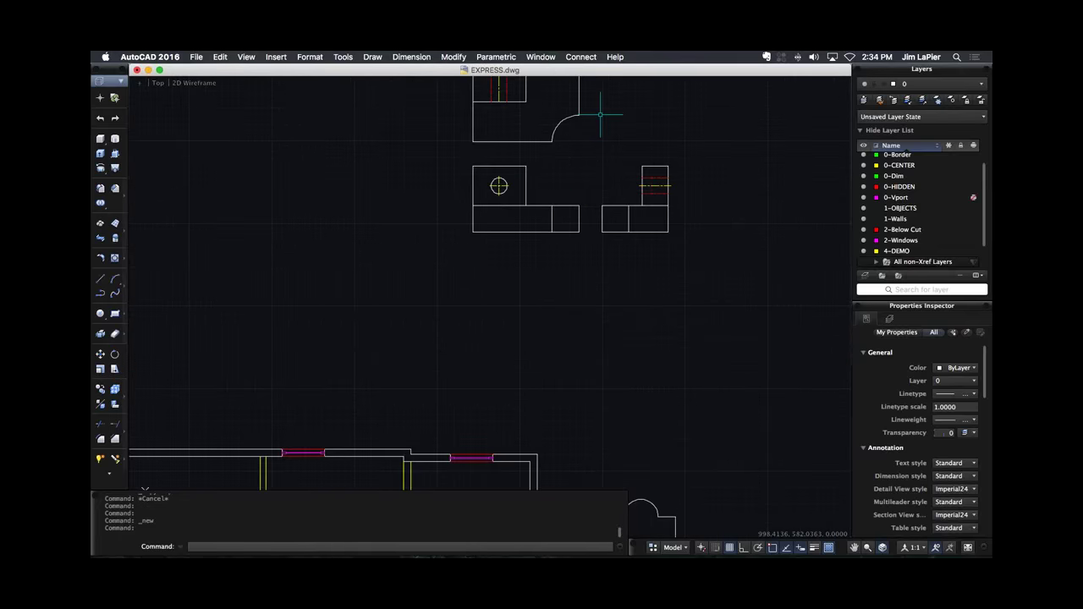
pyautogui.scroll(2, 601, 113)
pyautogui.moveTo(576, 169); pyautogui.dragTo(528, 242, button='middle')
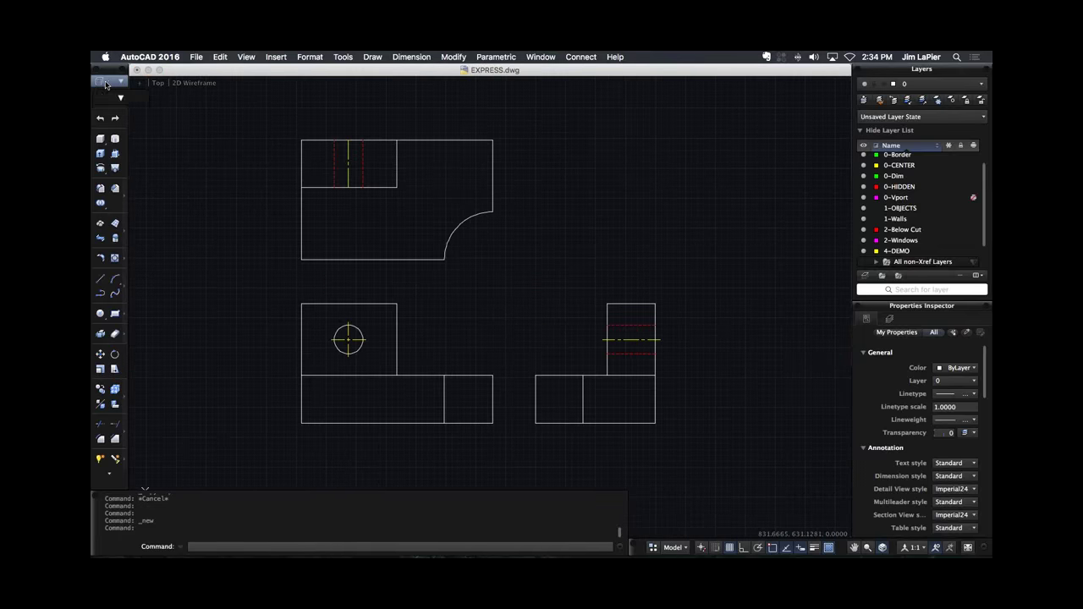
pyautogui.click(107, 83)
# Switch to the Annotation workspace and dimension the top view's right-hand edge.
pyautogui.click(120, 109)
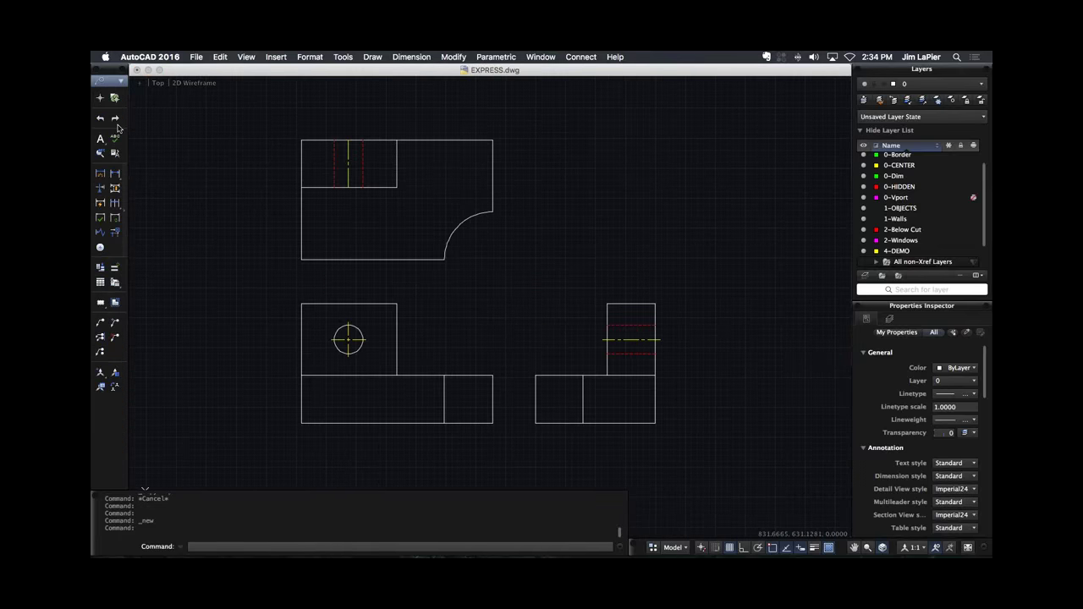
pyautogui.click(104, 176)
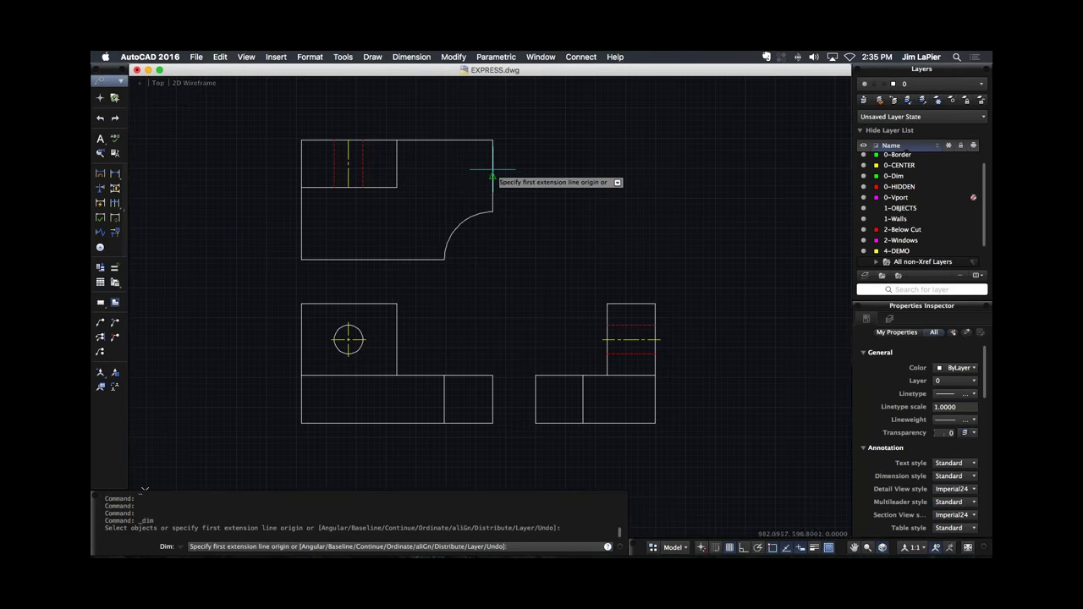
pyautogui.press('Return')
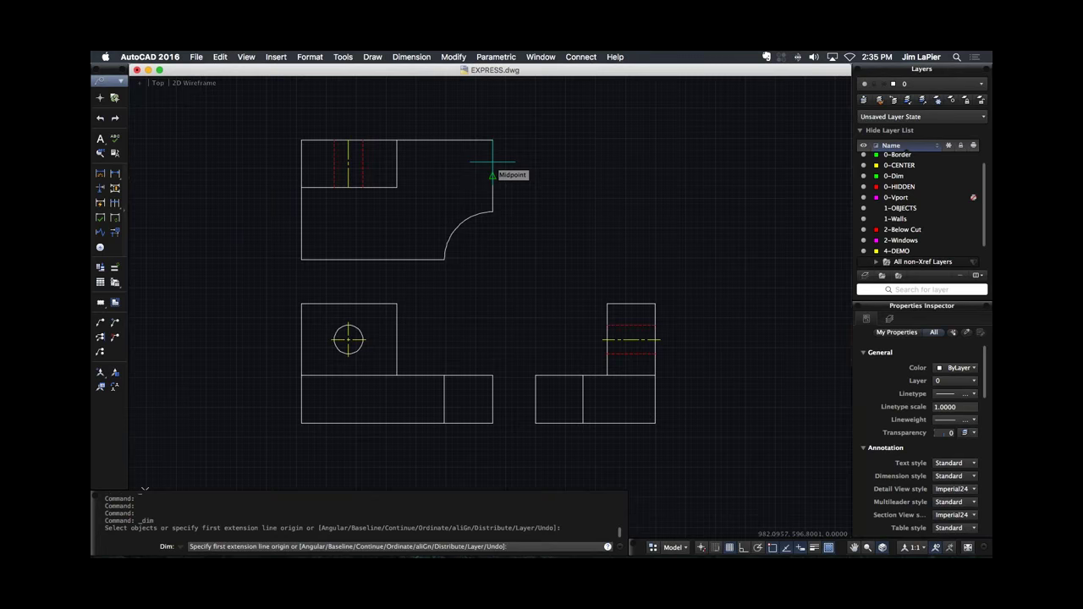
pyautogui.click(493, 161)
pyautogui.press('Escape')
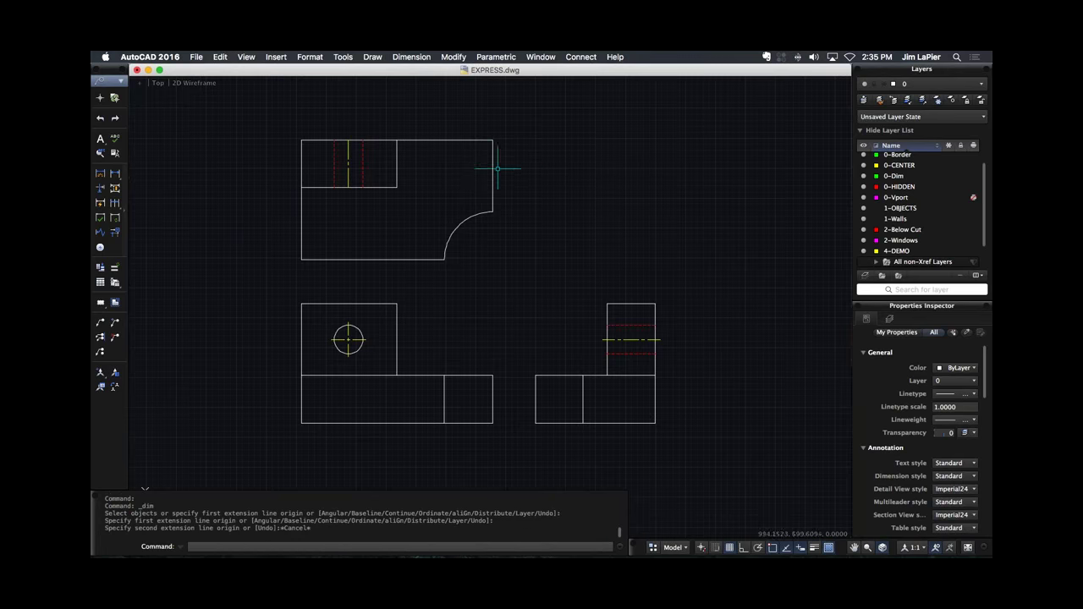
pyautogui.press('Return')
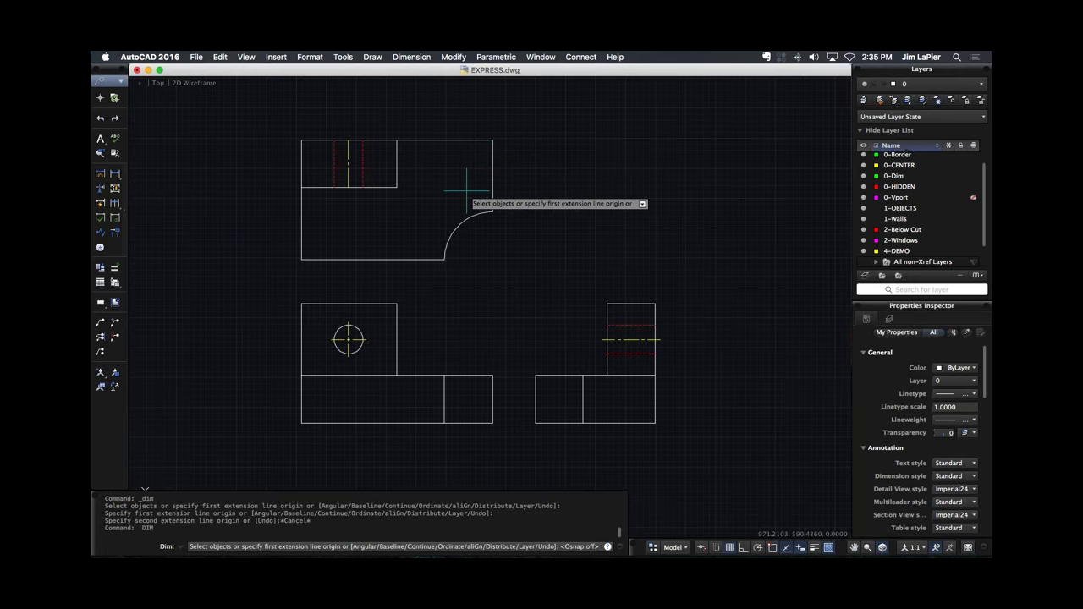
pyautogui.press('Return')
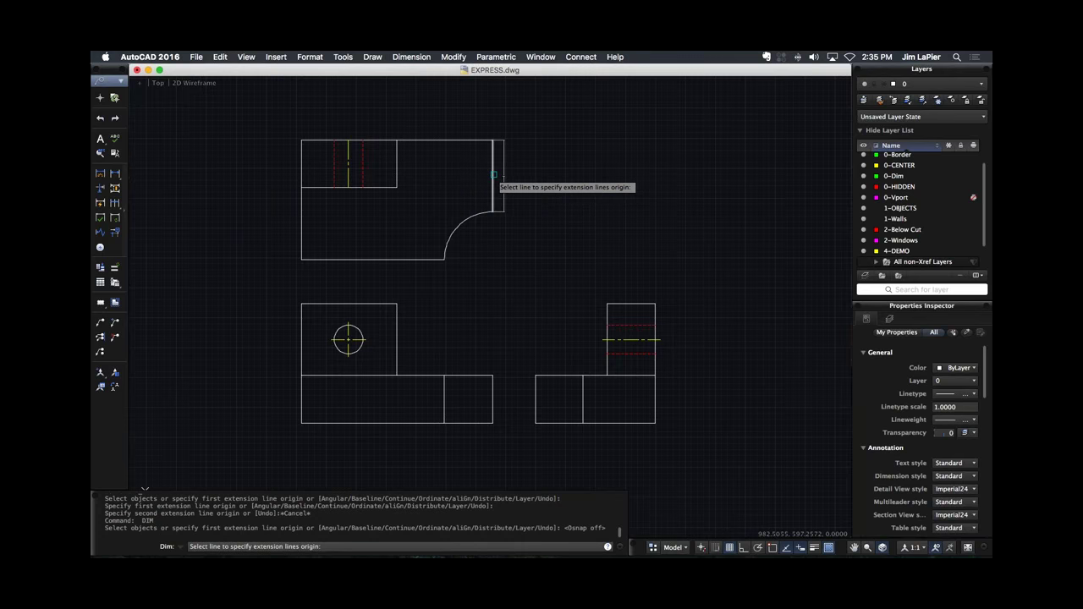
pyautogui.click(505, 172)
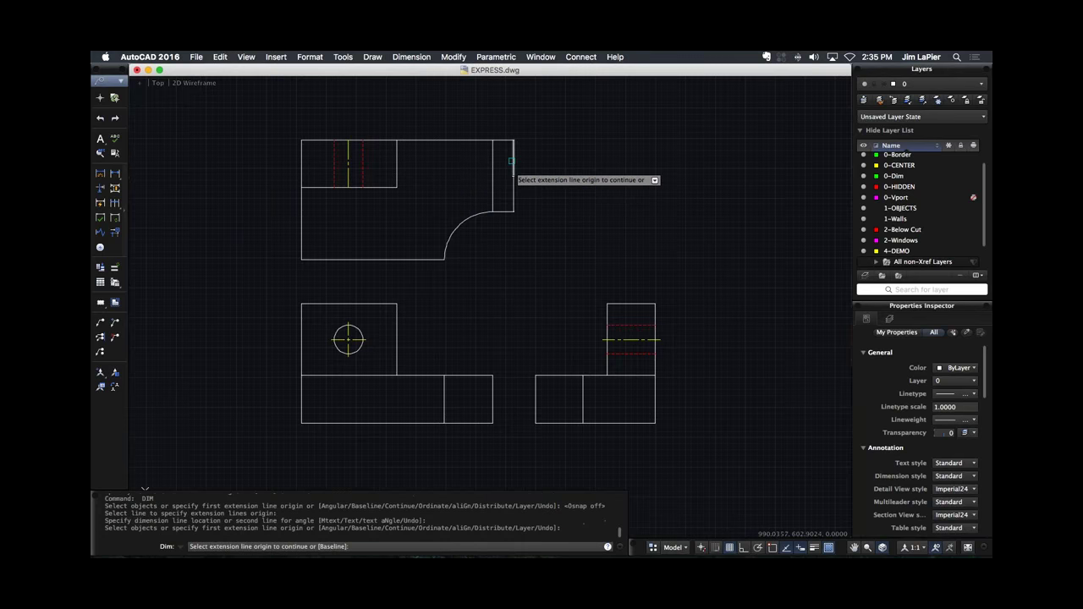
pyautogui.press('Escape')
# Dimension the part's bottom edge, placing the width dimension below the part.
pyautogui.scroll(3, 508, 163)
pyautogui.scroll(6, 510, 160)
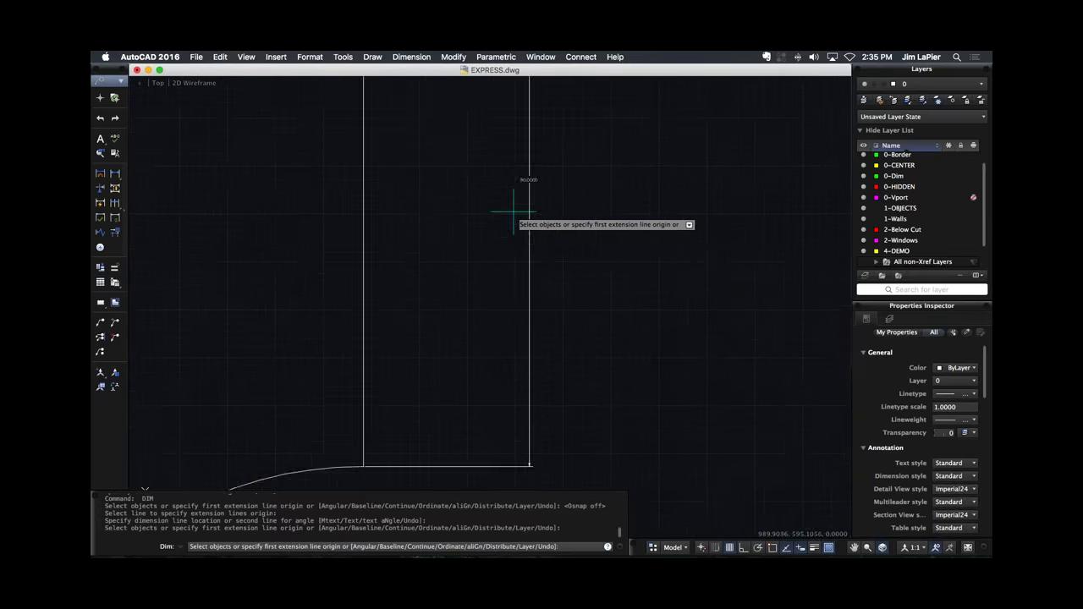
pyautogui.scroll(-8, 530, 210)
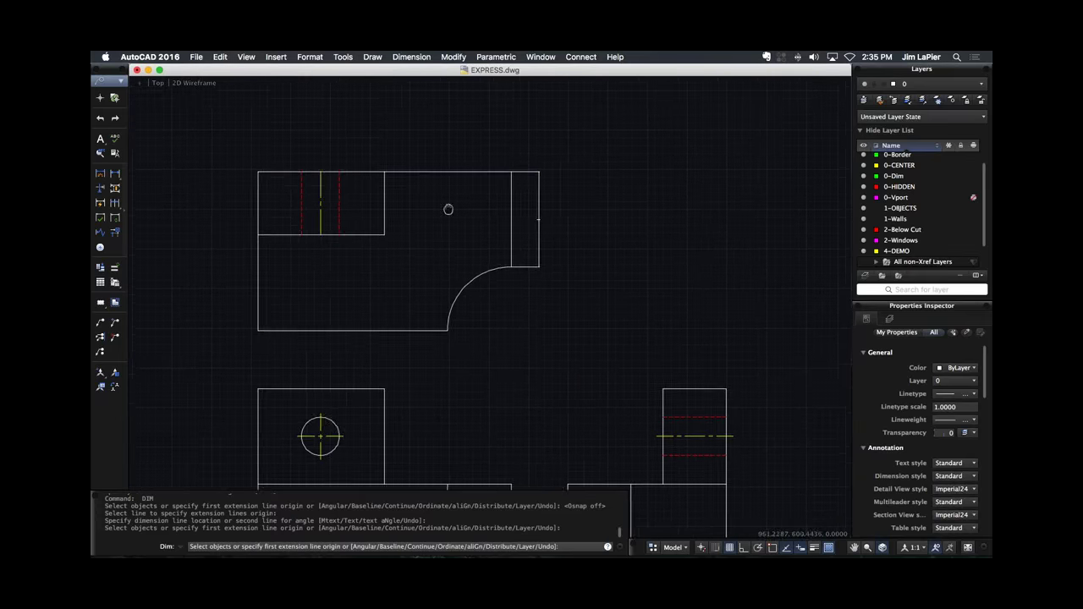
pyautogui.click(100, 173)
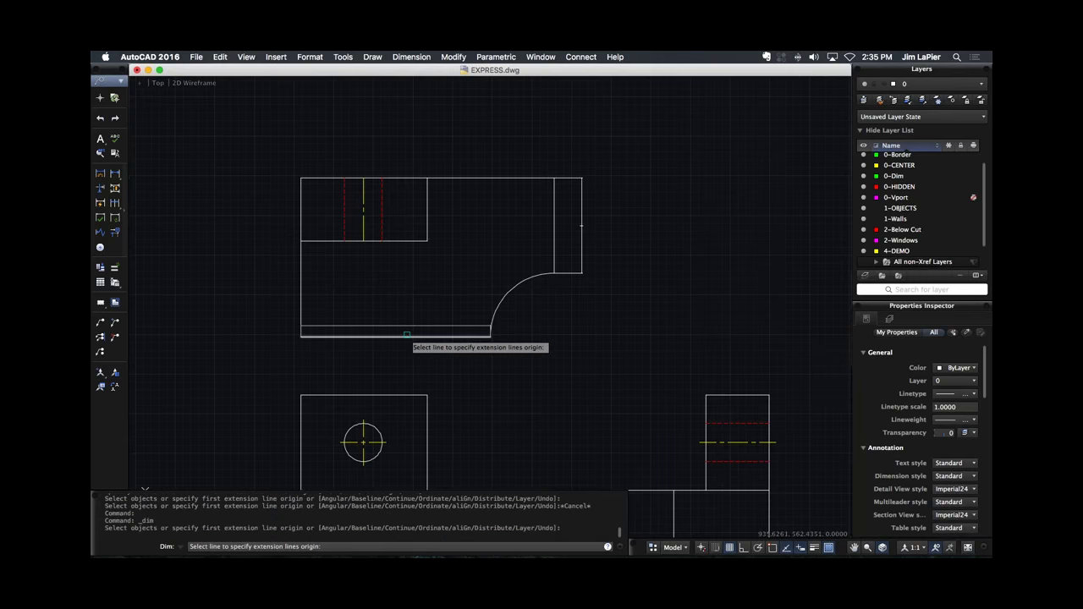
pyautogui.click(406, 336)
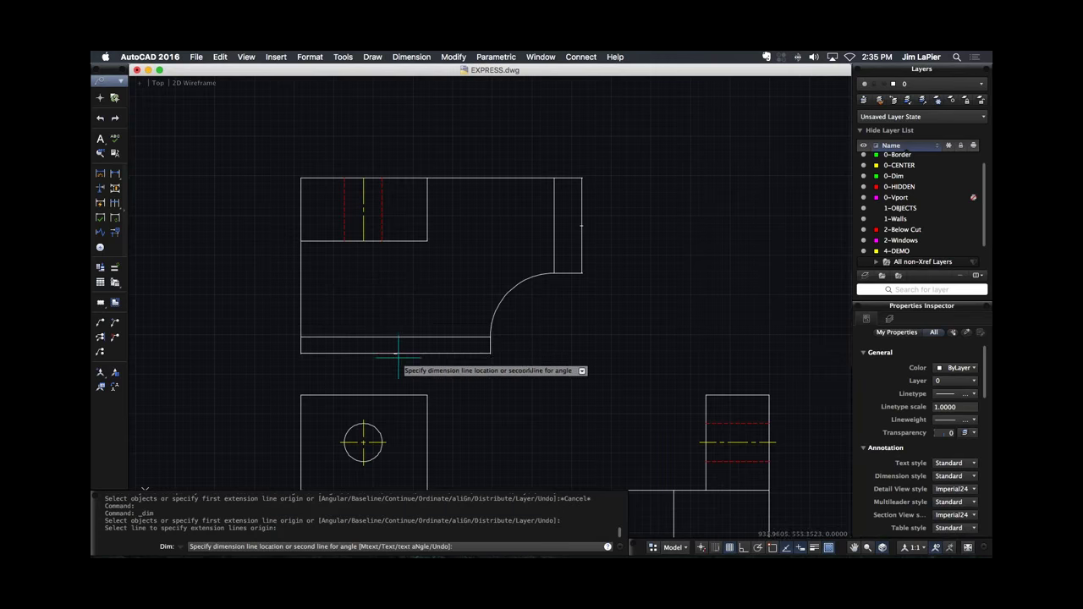
pyautogui.click(399, 359)
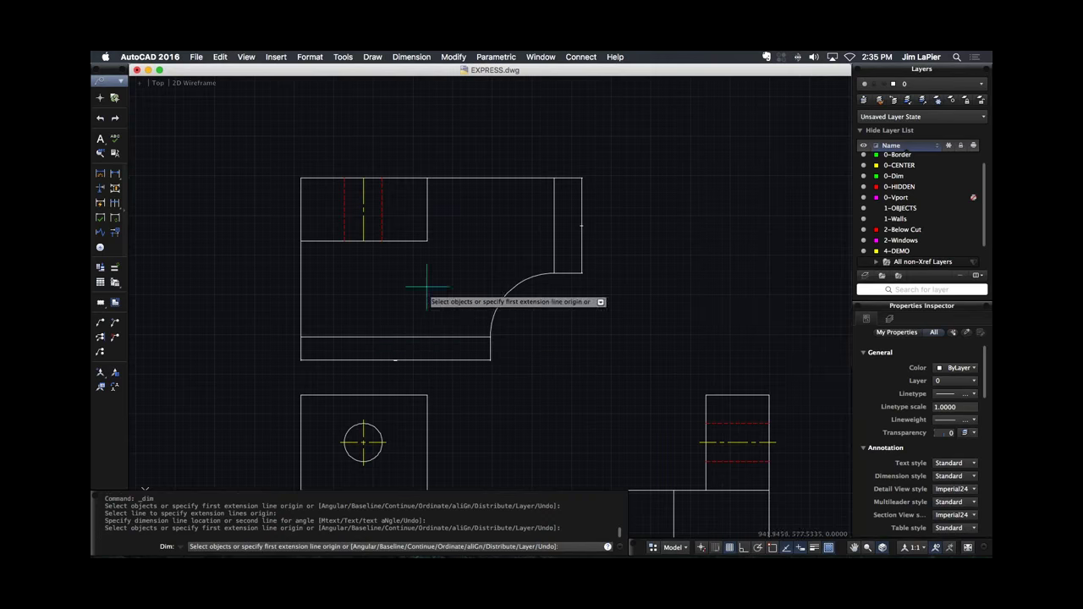
# Add the overall height between bottom and top edges, placed left of the part.
pyautogui.click(414, 338)
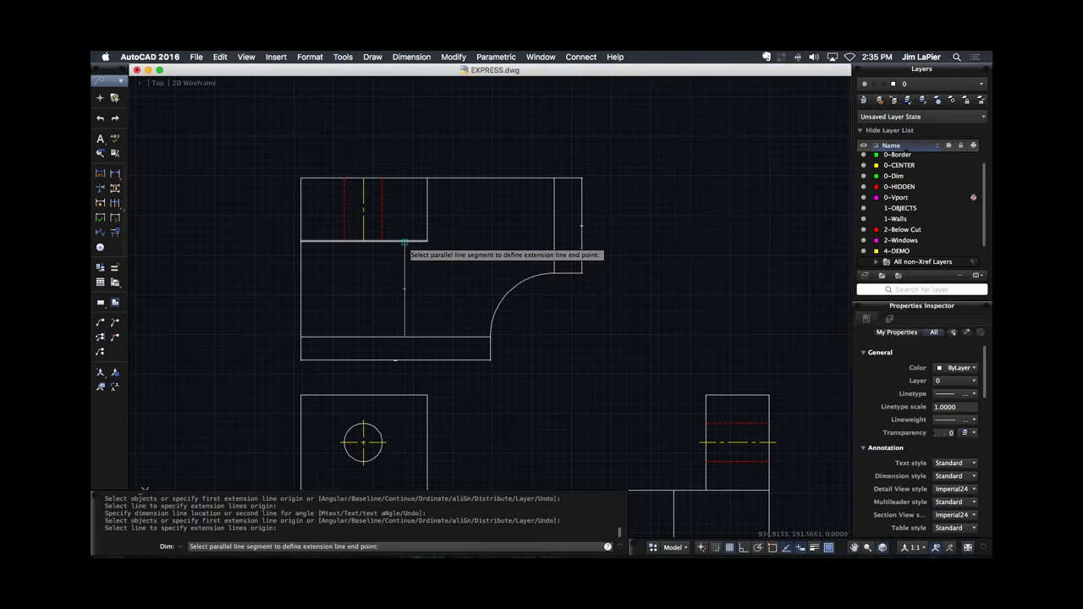
pyautogui.click(406, 243)
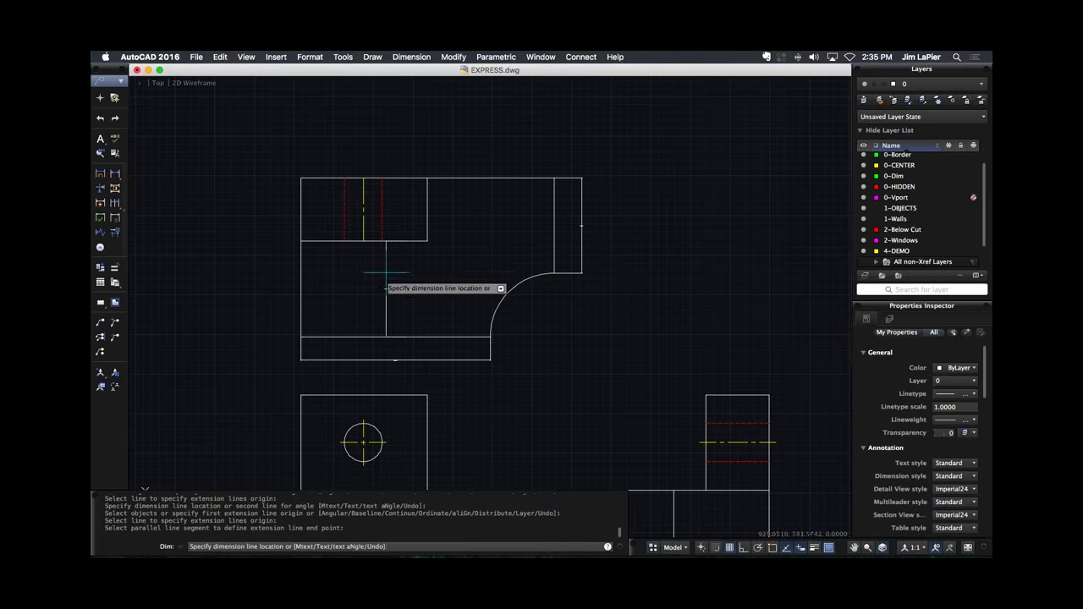
pyautogui.click(267, 303)
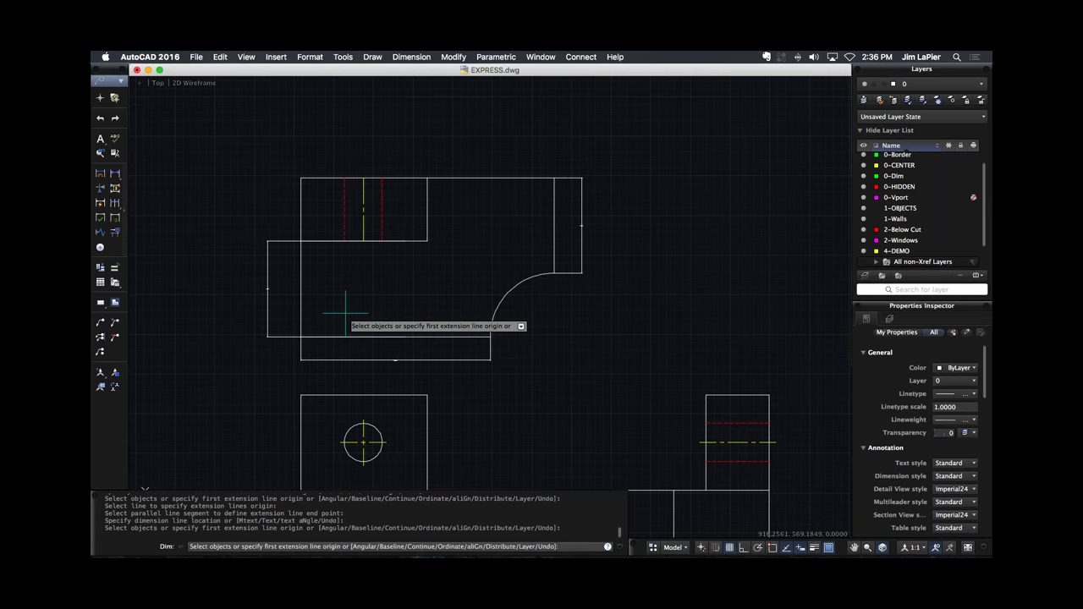
pyautogui.press('Escape')
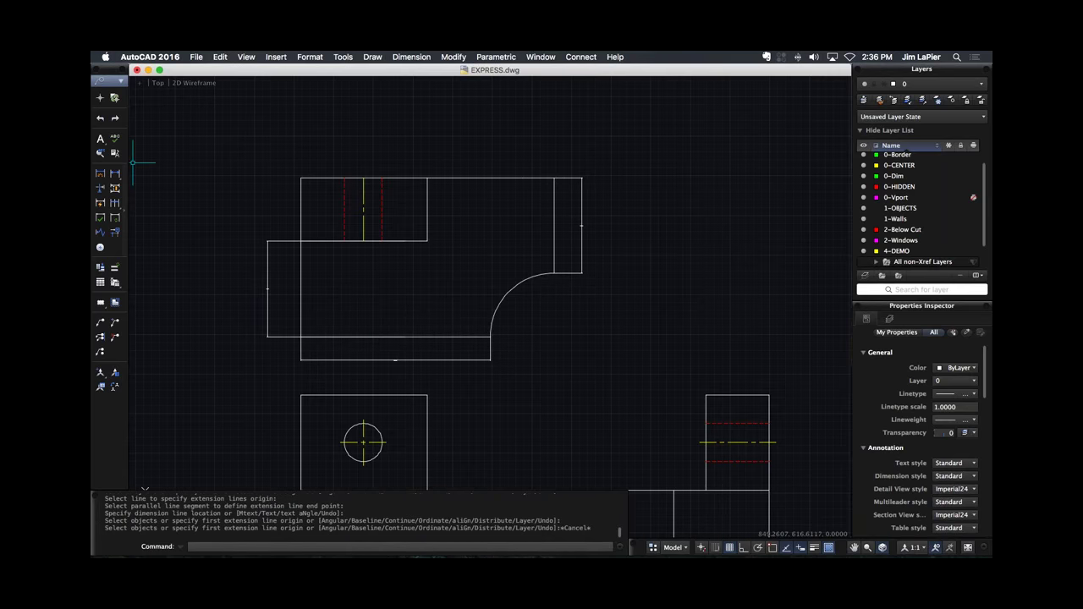
# Place a radius dimension inside the curved fillet arc.
pyautogui.click(100, 174)
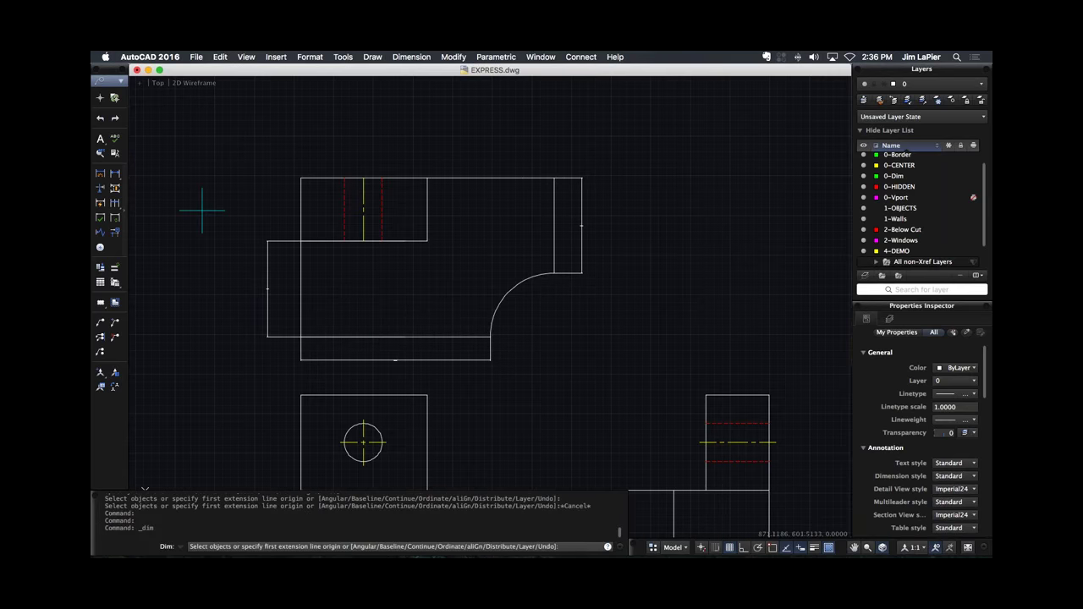
pyautogui.click(512, 290)
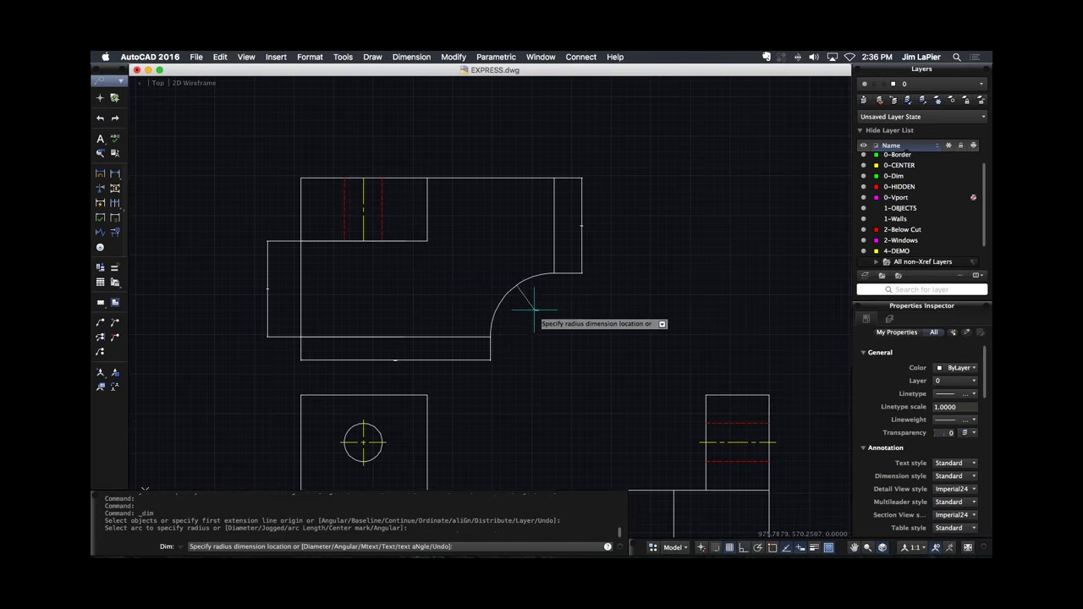
pyautogui.scroll(10, 539, 317)
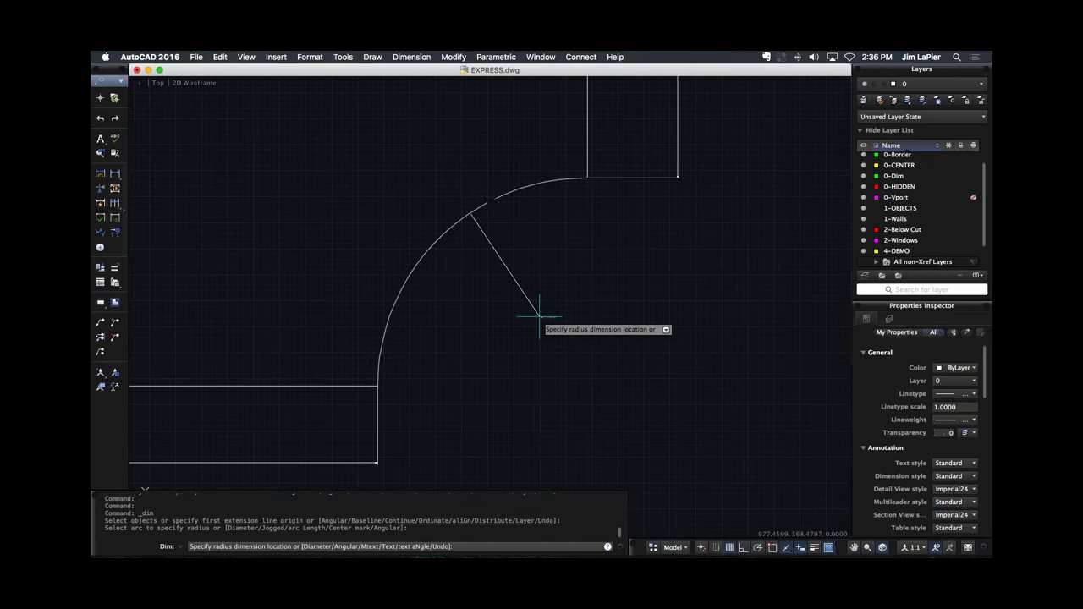
pyautogui.scroll(-10, 539, 317)
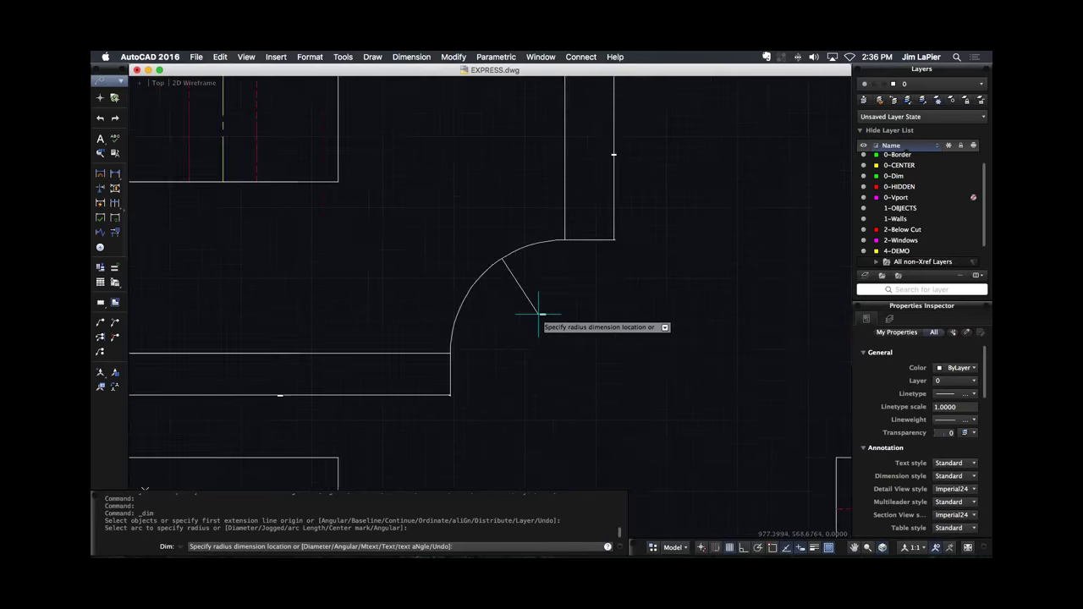
pyautogui.moveTo(514, 290); pyautogui.dragTo(476, 273, button='middle')
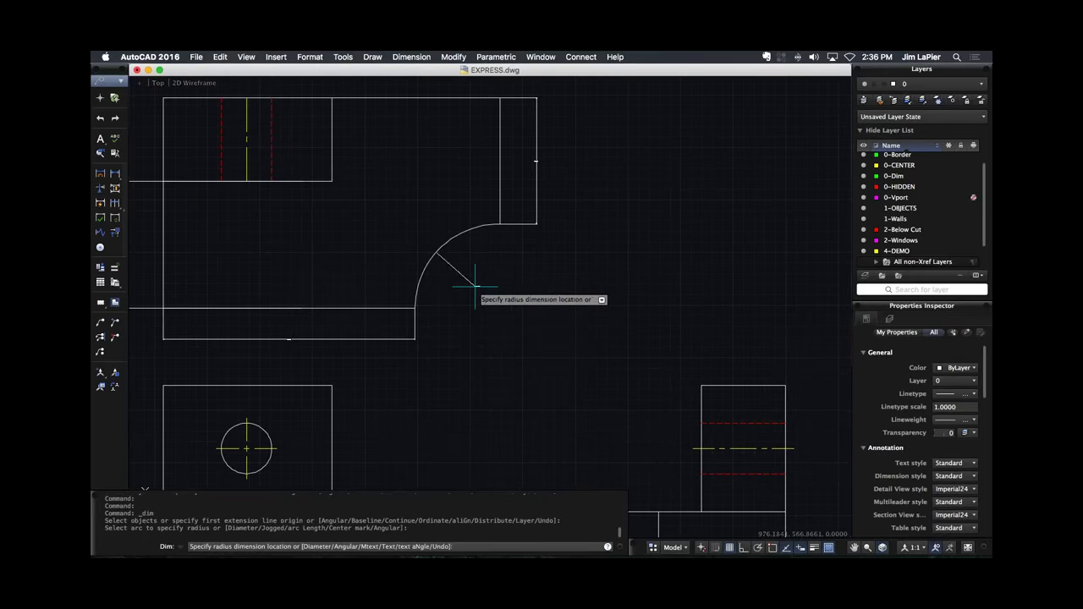
pyautogui.click(479, 285)
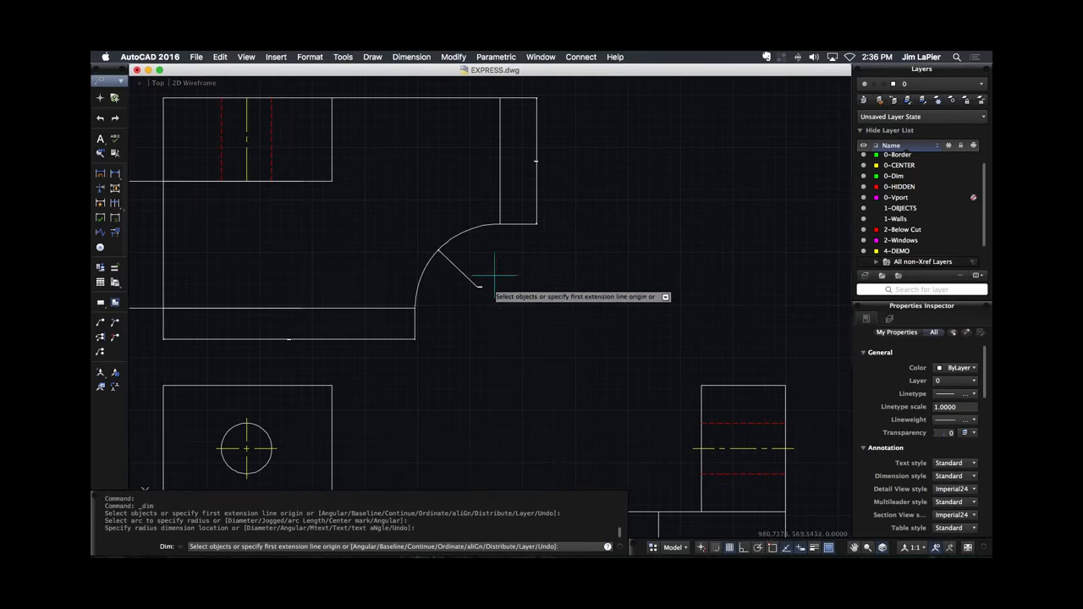
pyautogui.click(397, 57)
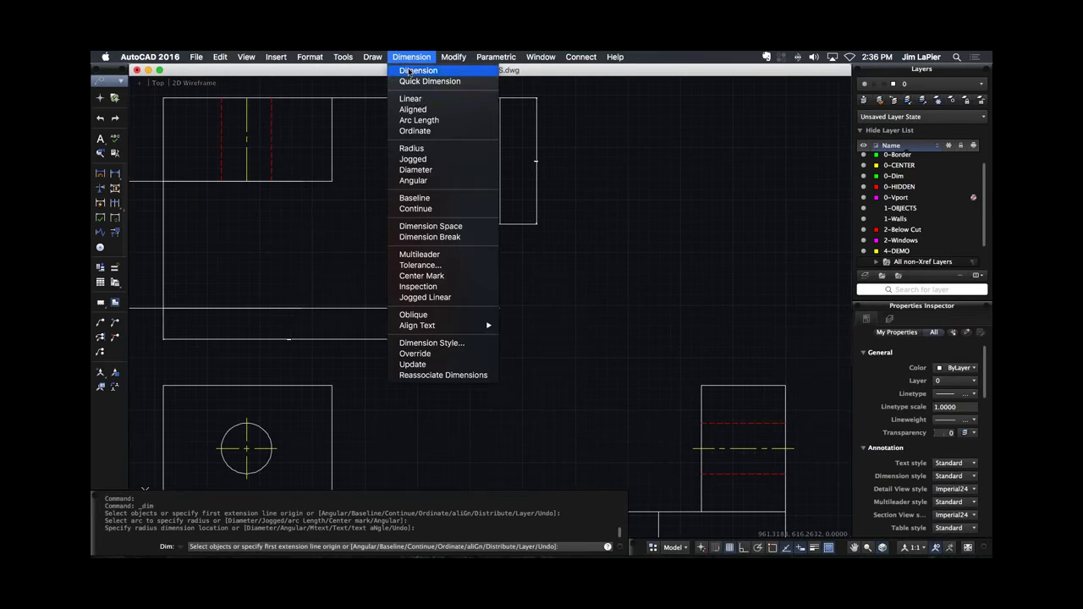
# Preview the IMPACT model style in the Dimension Style Manager, then cancel the pending dimension.
pyautogui.click(432, 343)
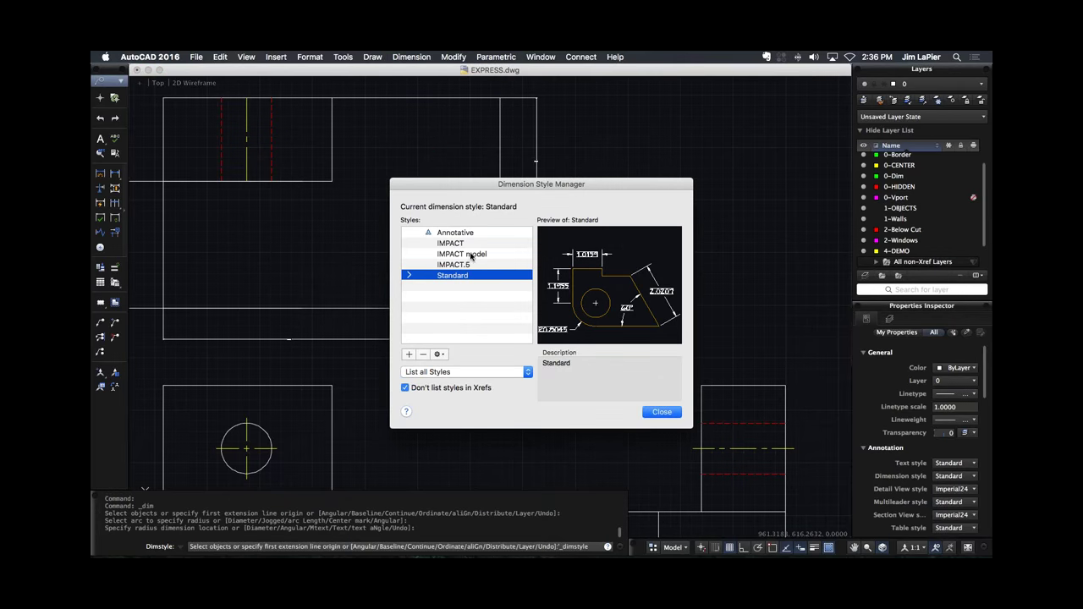
pyautogui.click(470, 256)
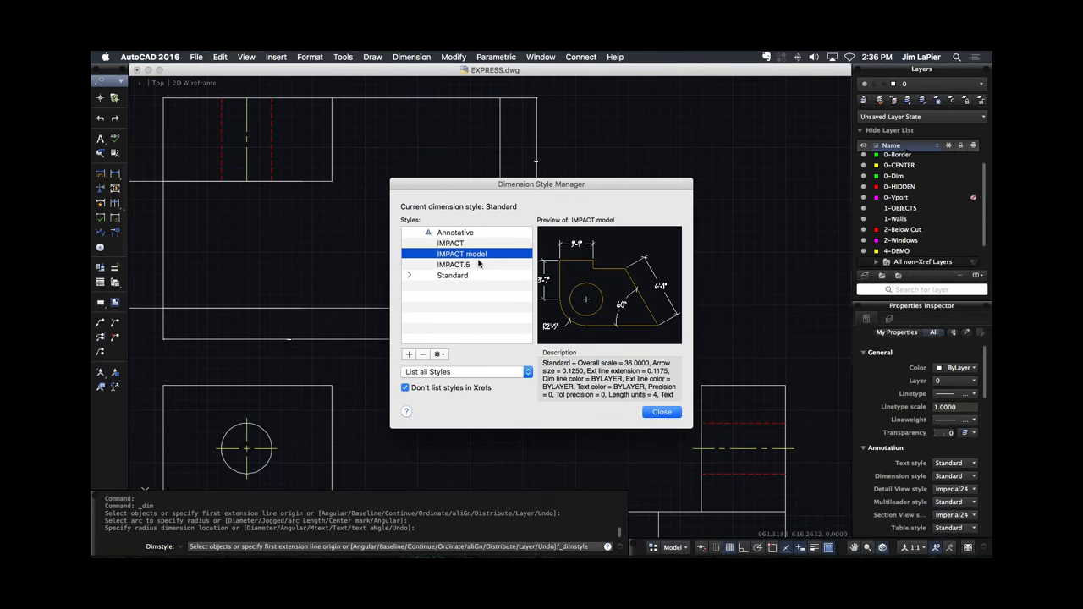
pyautogui.click(650, 413)
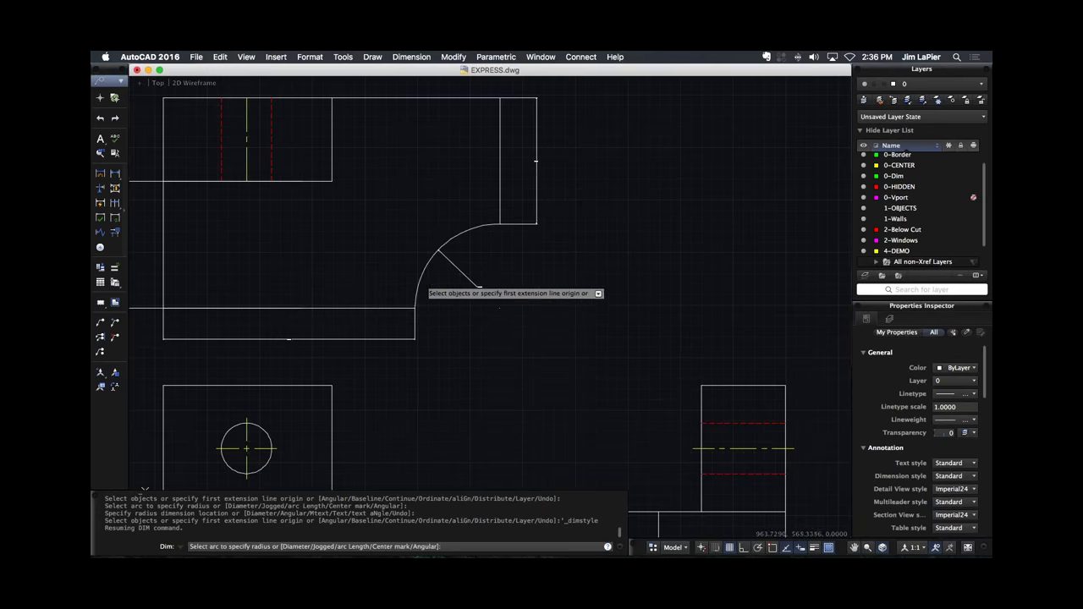
pyautogui.click(423, 275)
pyautogui.press('Escape')
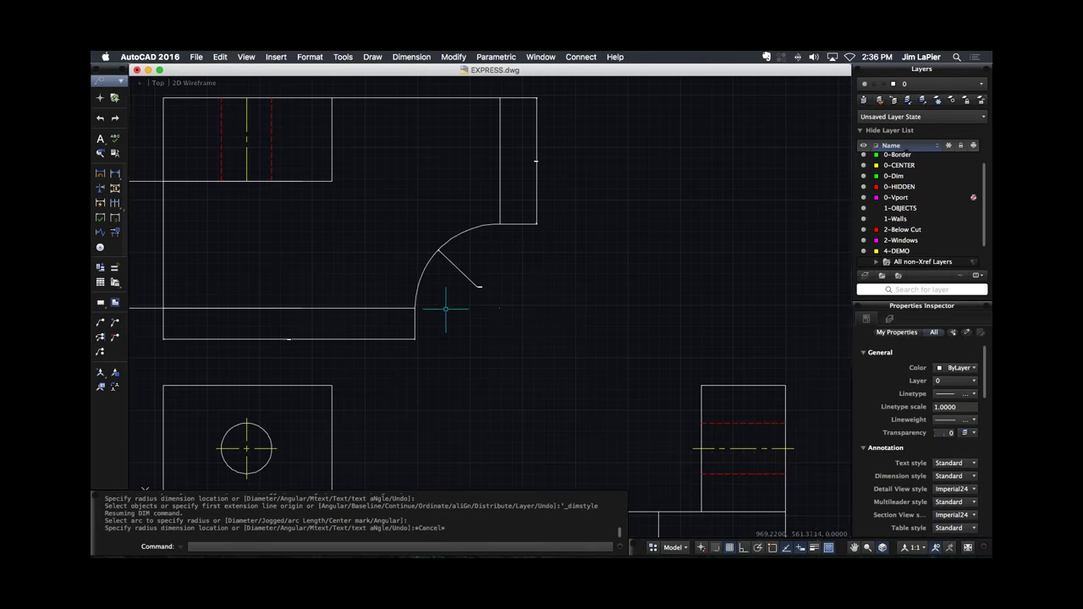
# Reopen the manager with DIMSTY and set IMPACT model as the current style.
pyautogui.write('dimsty')
pyautogui.press('Return')
pyautogui.click(462, 243)
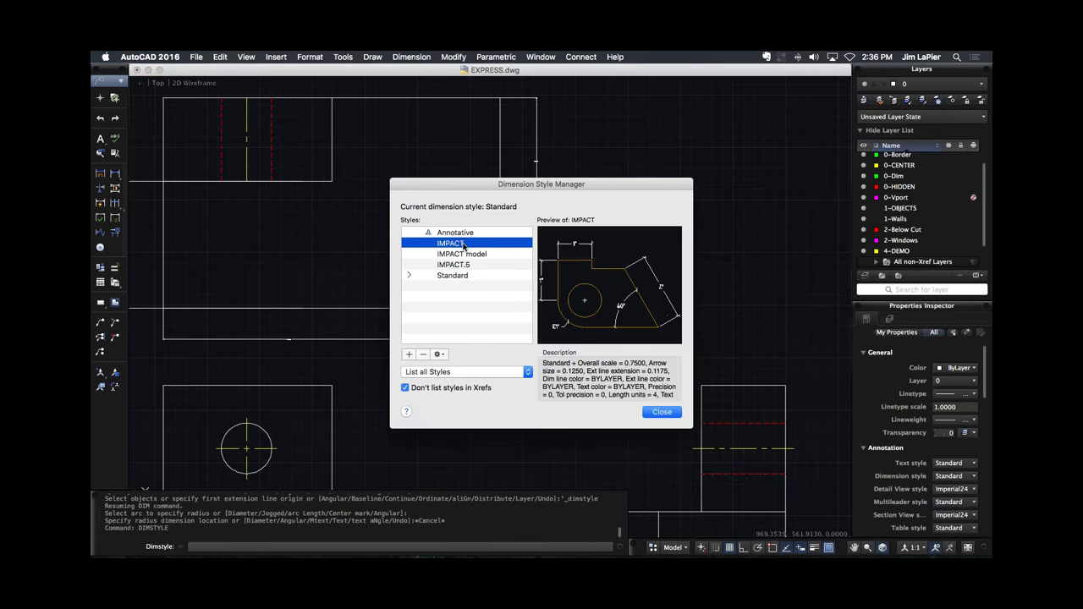
pyautogui.click(439, 355)
pyautogui.click(474, 255)
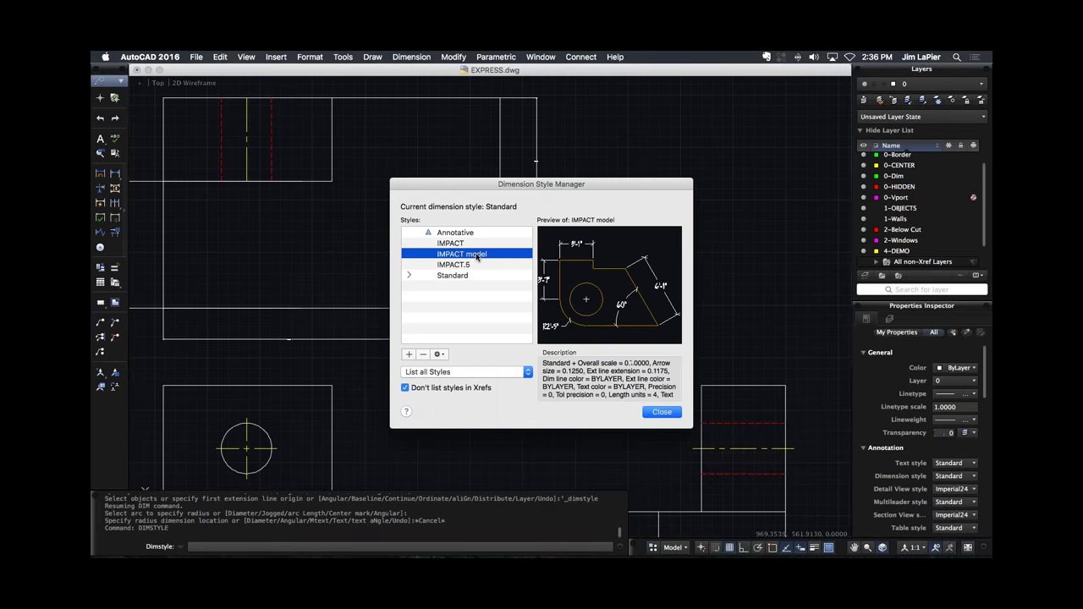
pyautogui.click(438, 355)
pyautogui.click(457, 365)
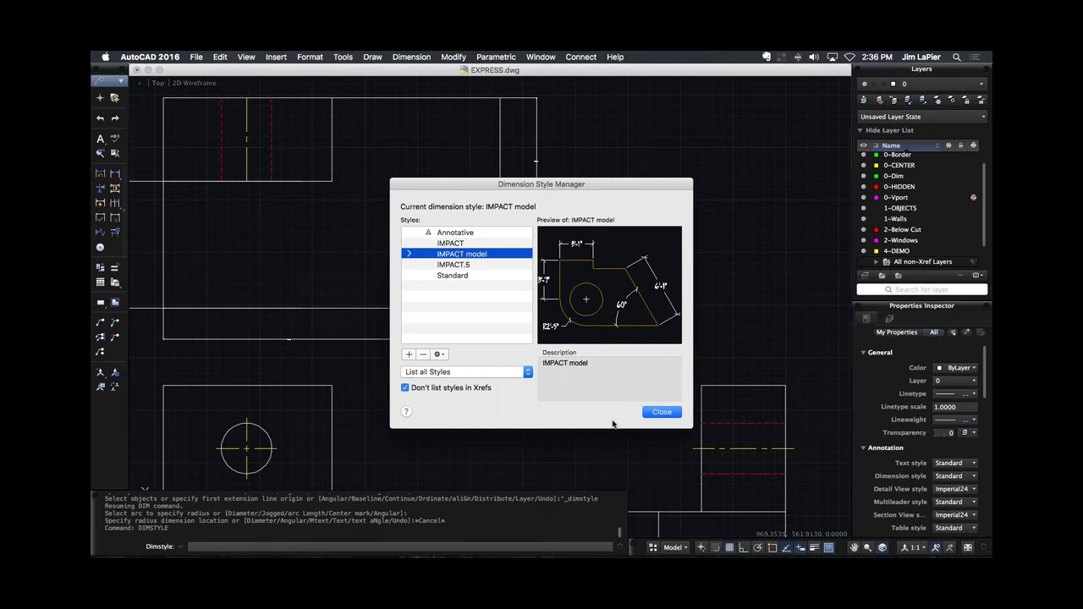
pyautogui.click(661, 412)
pyautogui.click(461, 271)
# Erase the earlier right-edge, bottom width and height dimensions.
pyautogui.click(586, 205)
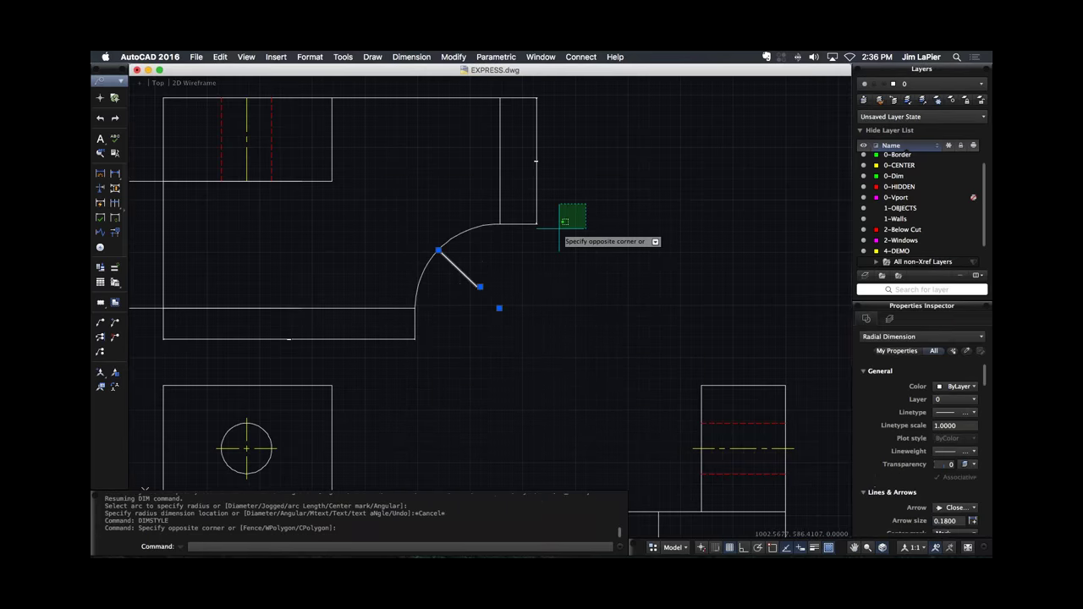
pyautogui.click(520, 290)
pyautogui.scroll(-2, 520, 291)
pyautogui.click(291, 310)
pyautogui.click(239, 282)
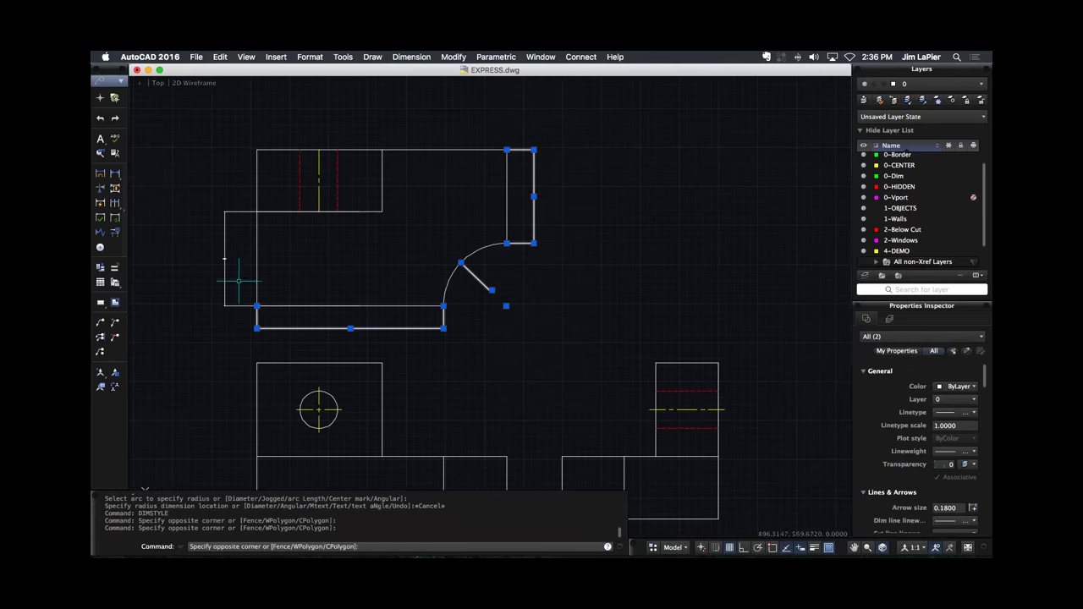
pyautogui.click(191, 306)
pyautogui.write('e')
pyautogui.press('Return')
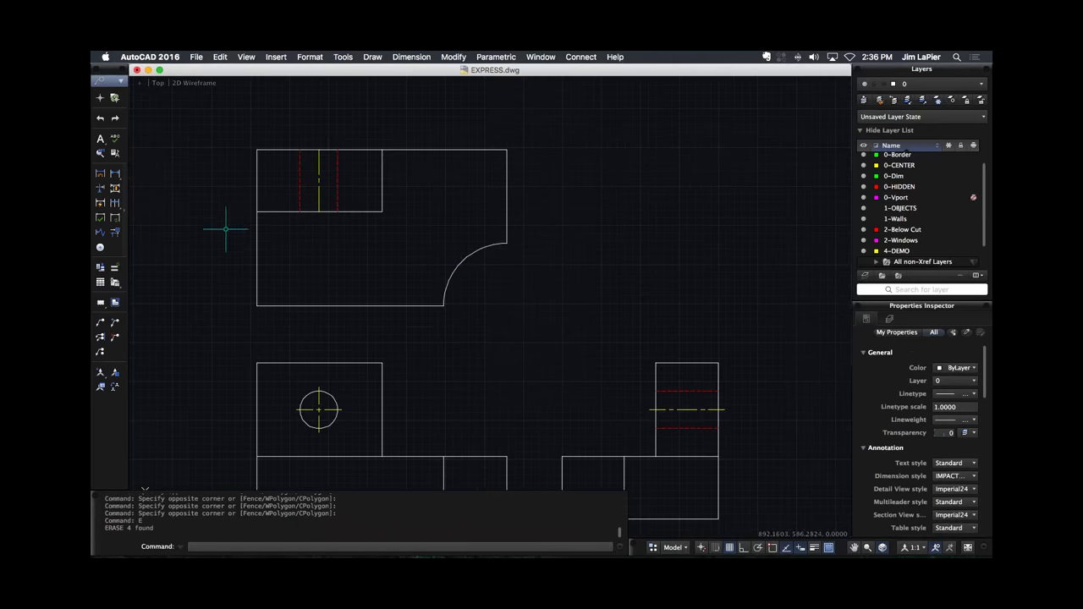
# Dimension the right edge 2'-6", the arc R1'-8" and the hole Ø1'.
pyautogui.click(101, 175)
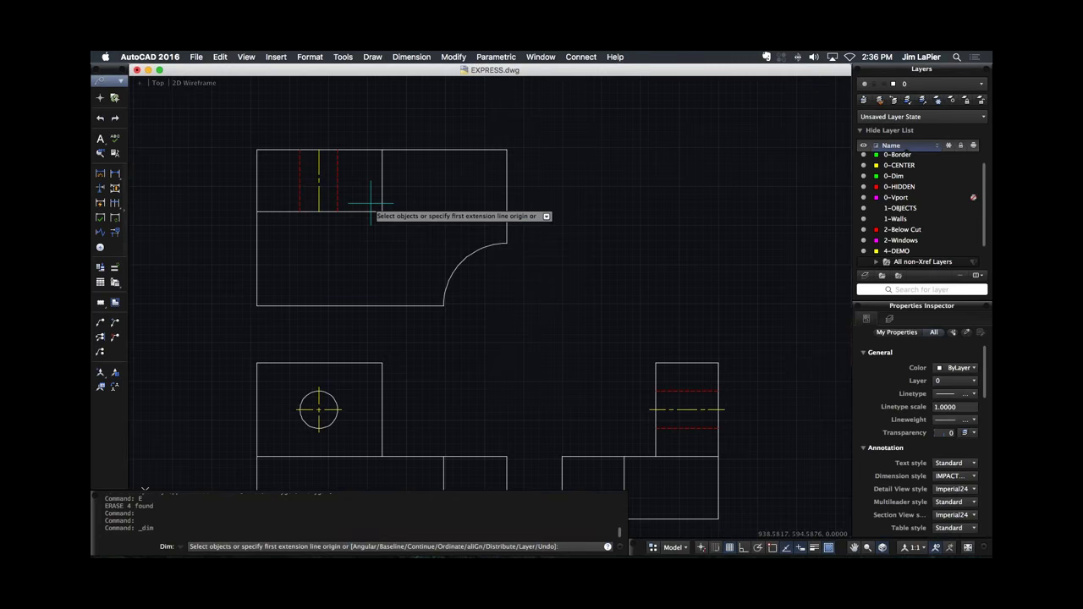
pyautogui.click(508, 196)
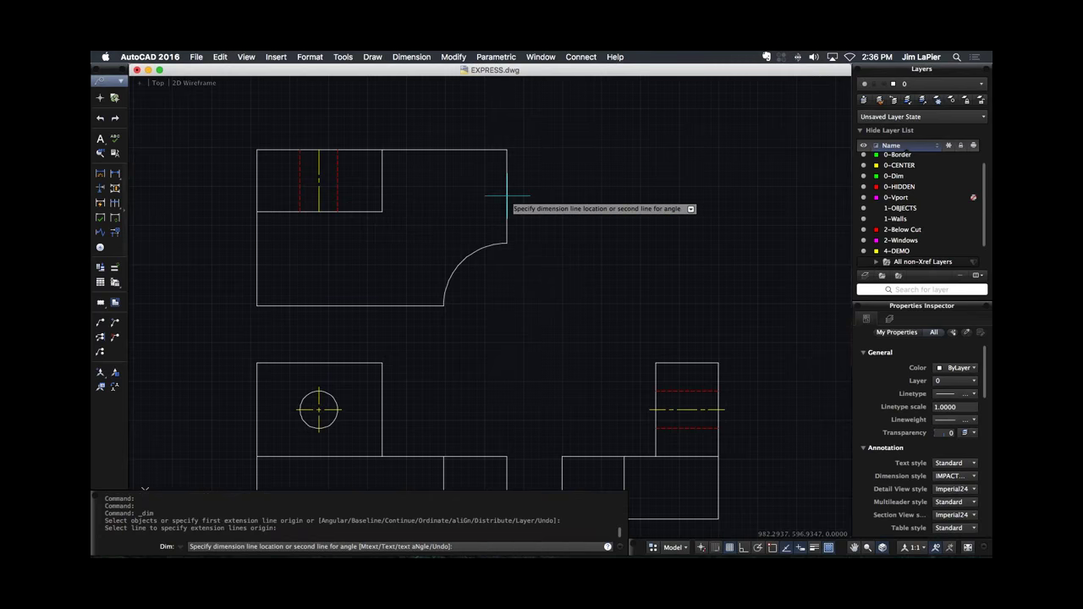
pyautogui.click(555, 203)
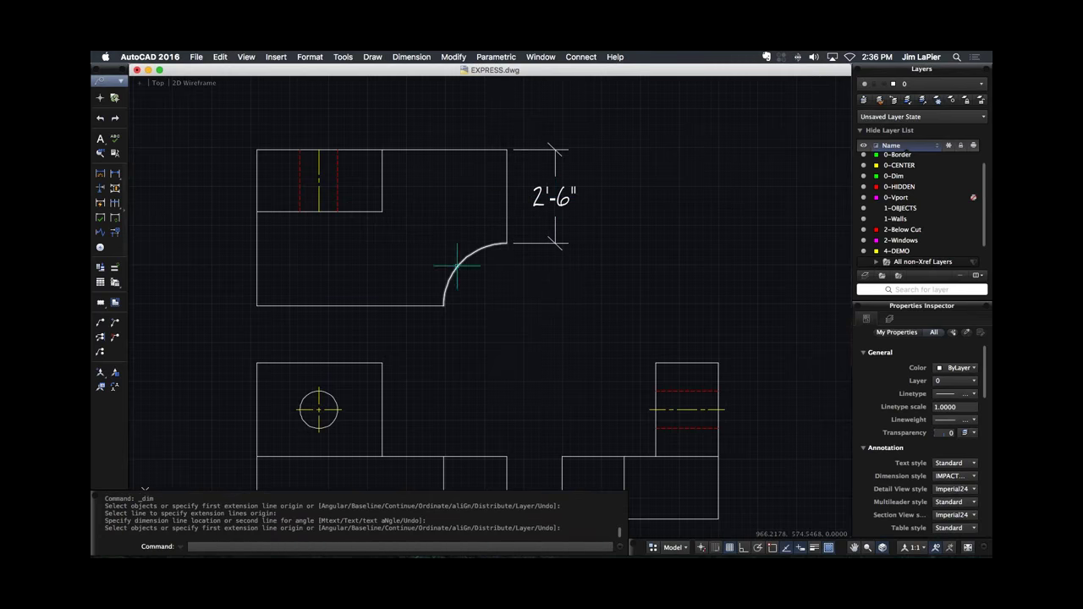
pyautogui.click(457, 266)
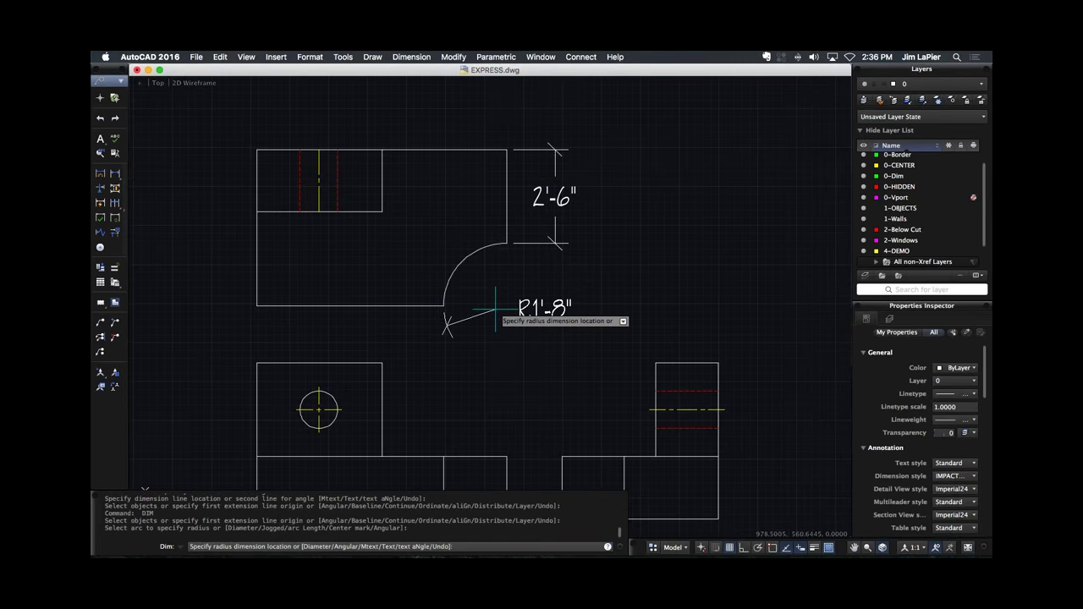
pyautogui.click(491, 277)
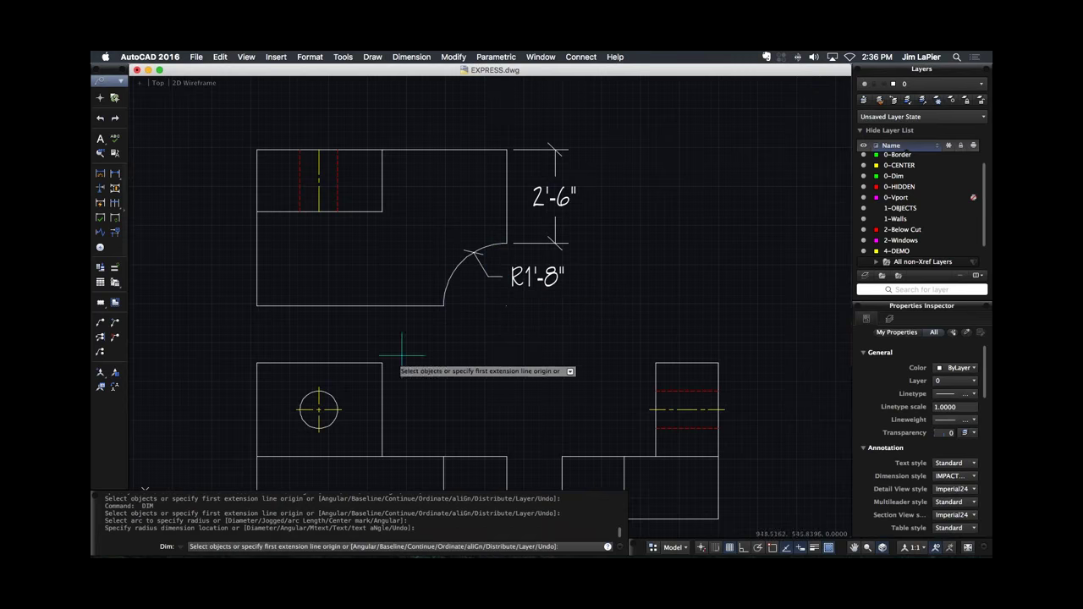
pyautogui.click(335, 395)
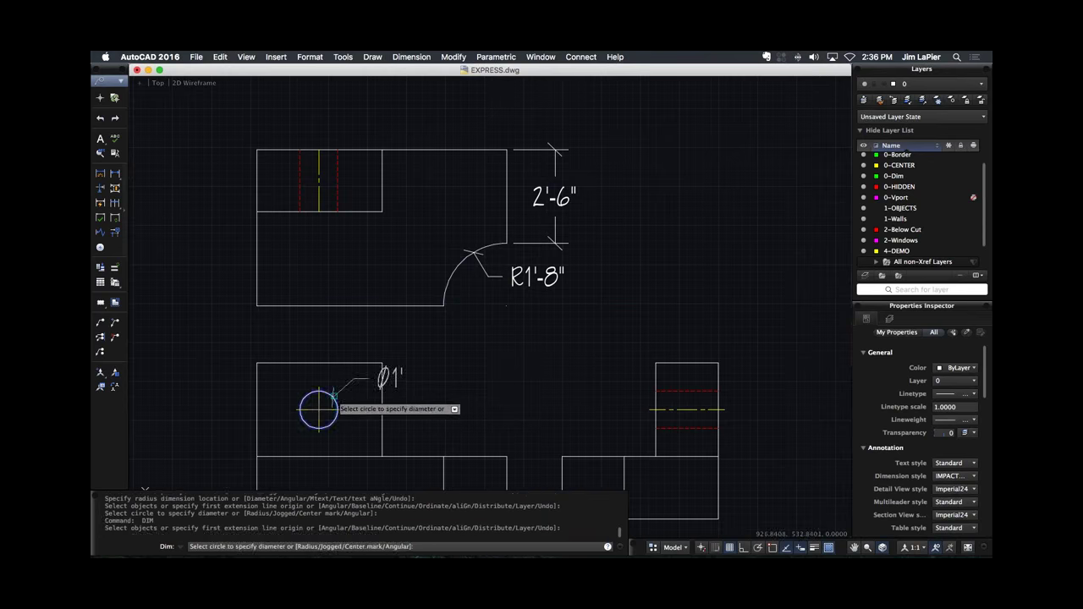
pyautogui.click(213, 343)
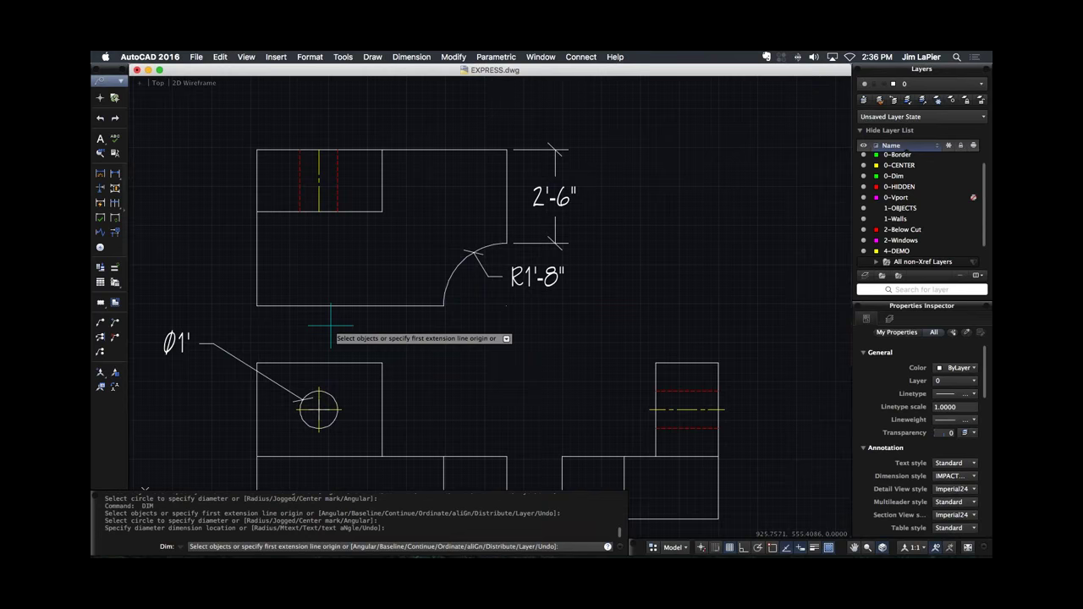
# Add the 2'-6" and overall 4'-2" height dimensions left of the shape.
pyautogui.click(294, 306)
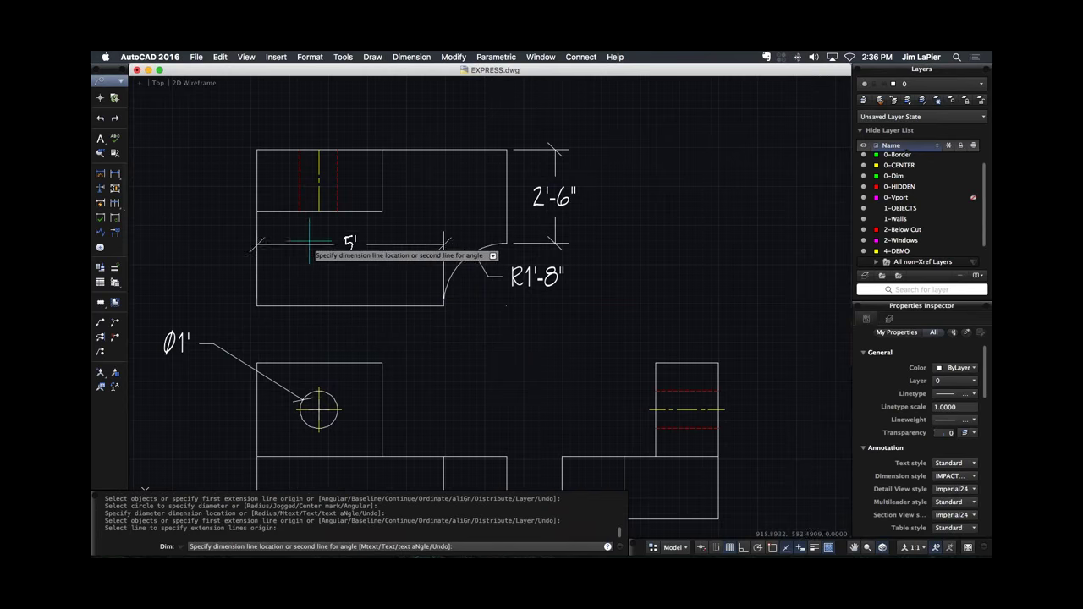
pyautogui.click(309, 212)
pyautogui.click(214, 254)
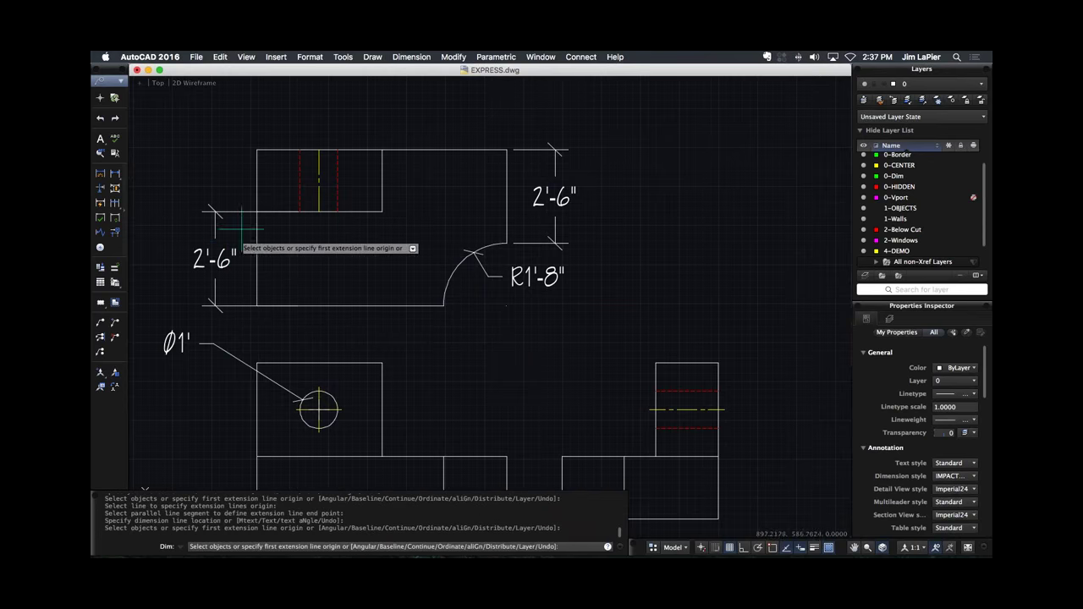
pyautogui.click(255, 181)
pyautogui.click(254, 181)
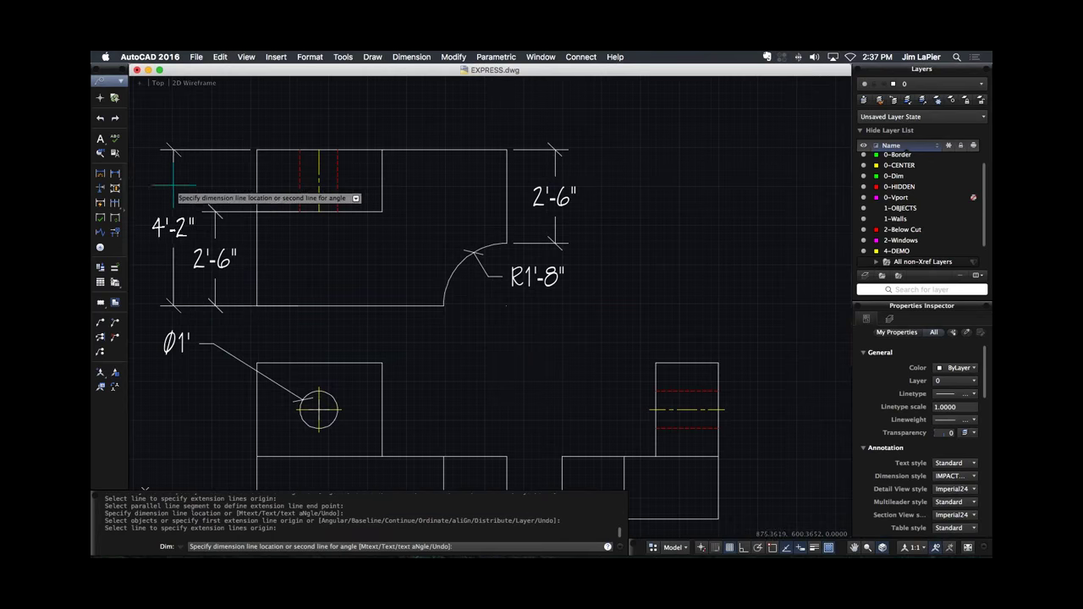
pyautogui.click(171, 185)
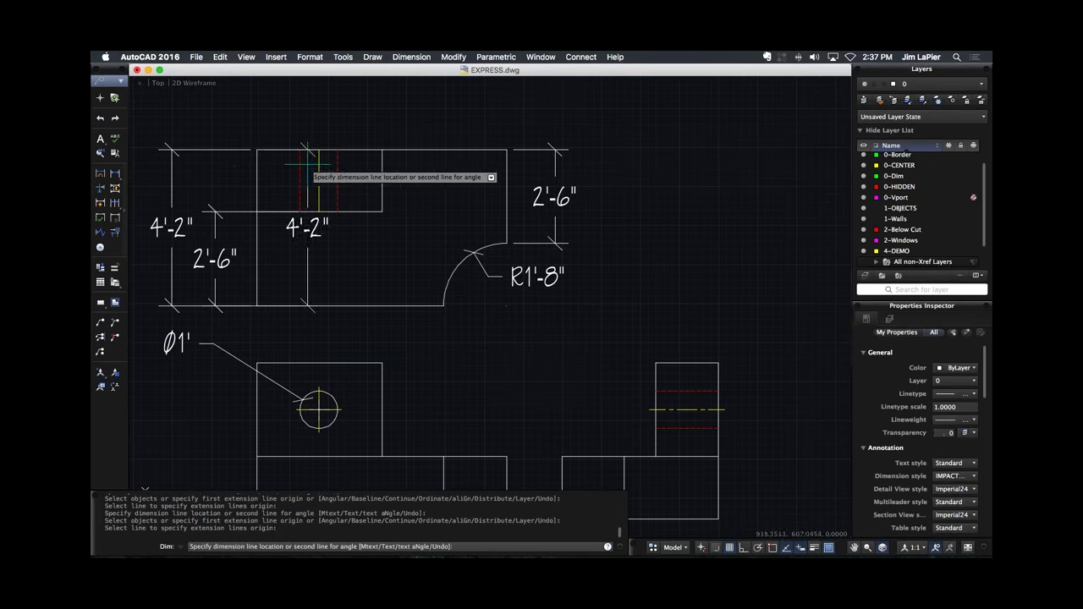
# Add the 3'-4" and overall 6'-8" width dimensions above the shape.
pyautogui.click(383, 175)
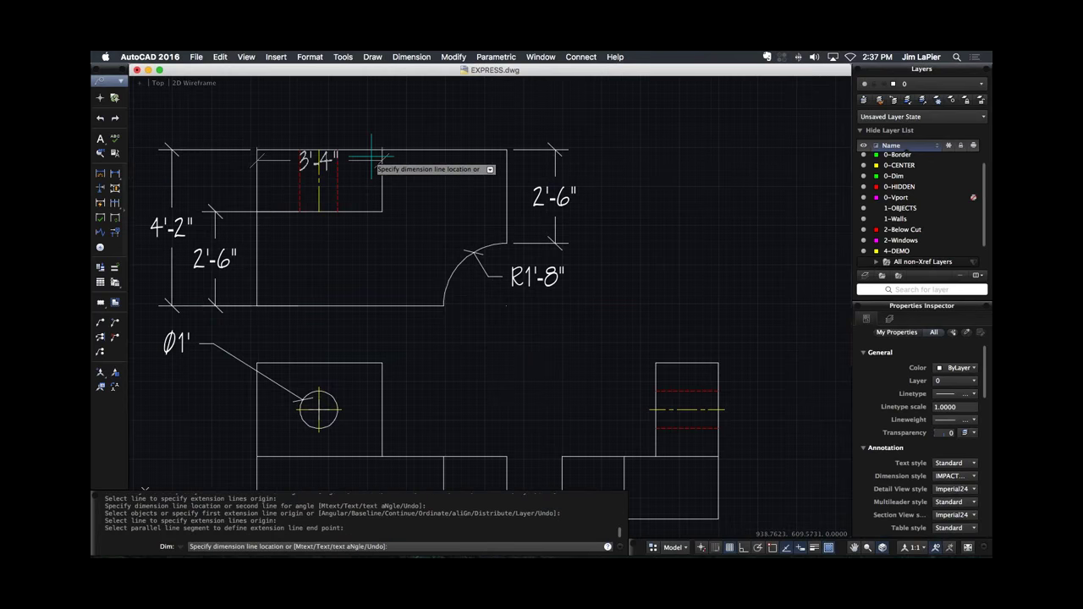
pyautogui.click(351, 119)
pyautogui.click(414, 150)
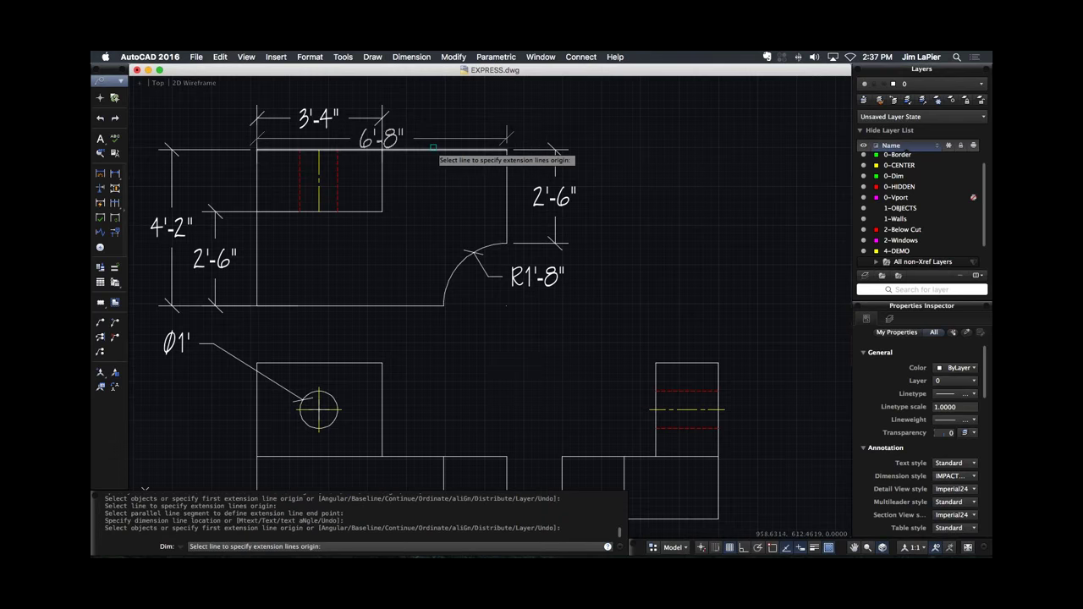
pyautogui.click(421, 89)
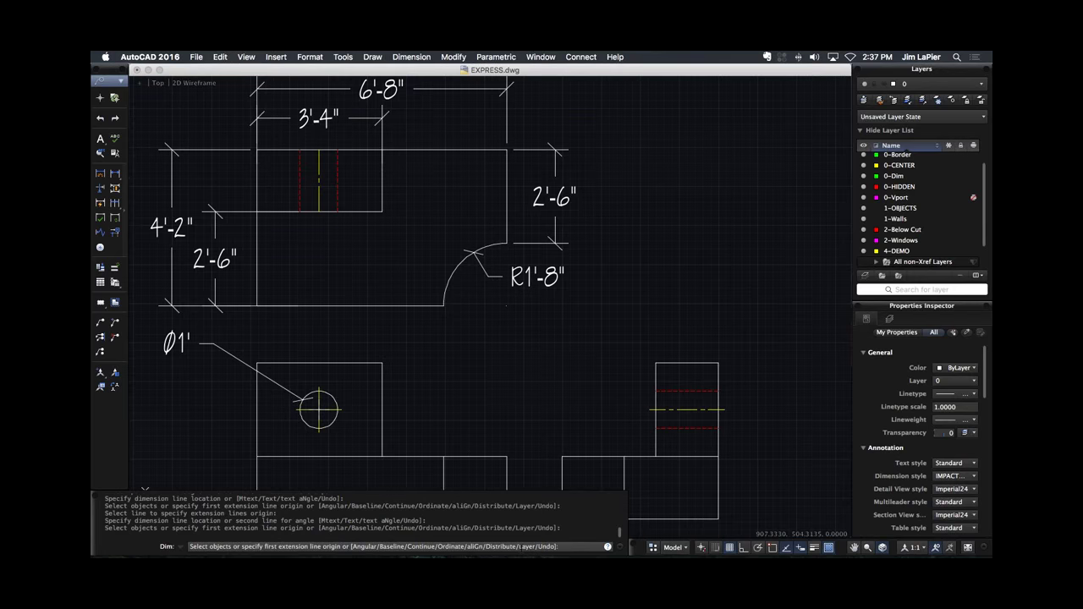
# Set the layer for new dimensions to 0-Dim.
pyautogui.write('l')
pyautogui.press('Return')
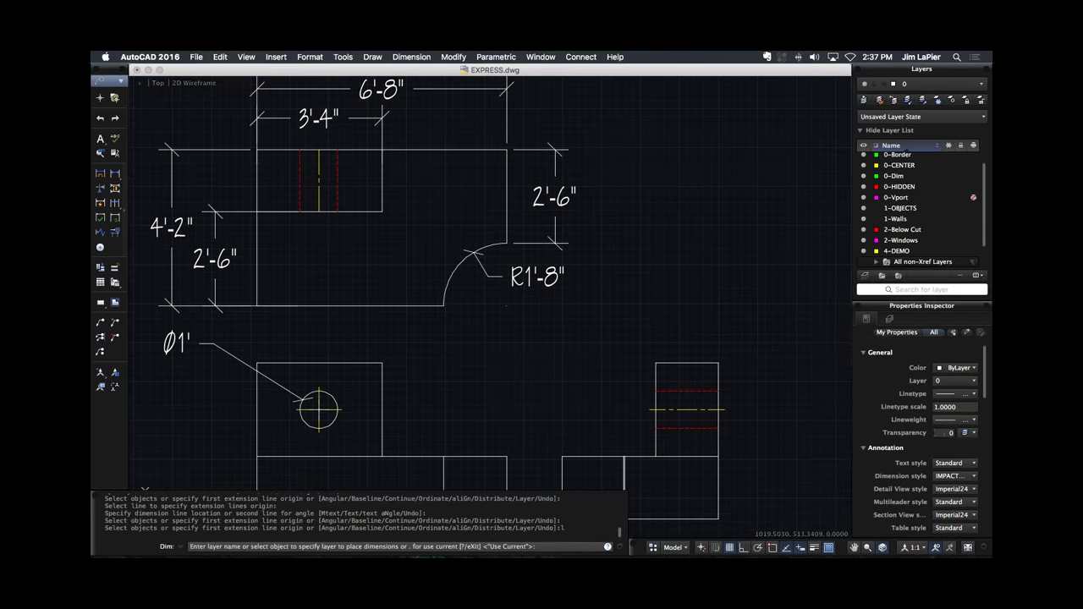
pyautogui.write('m')
pyautogui.press('Return')
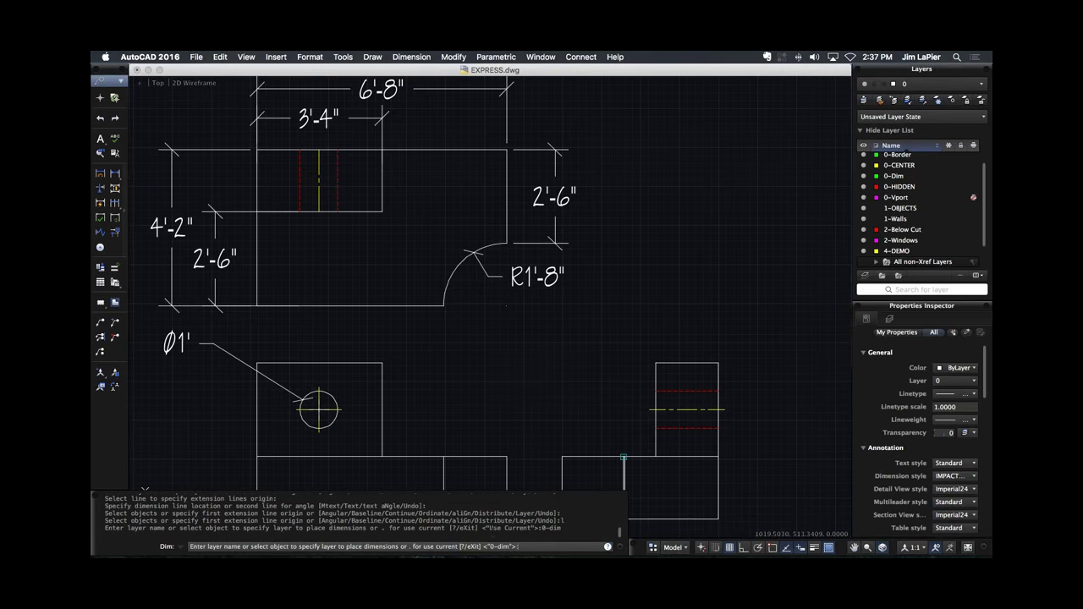
pyautogui.press('Return')
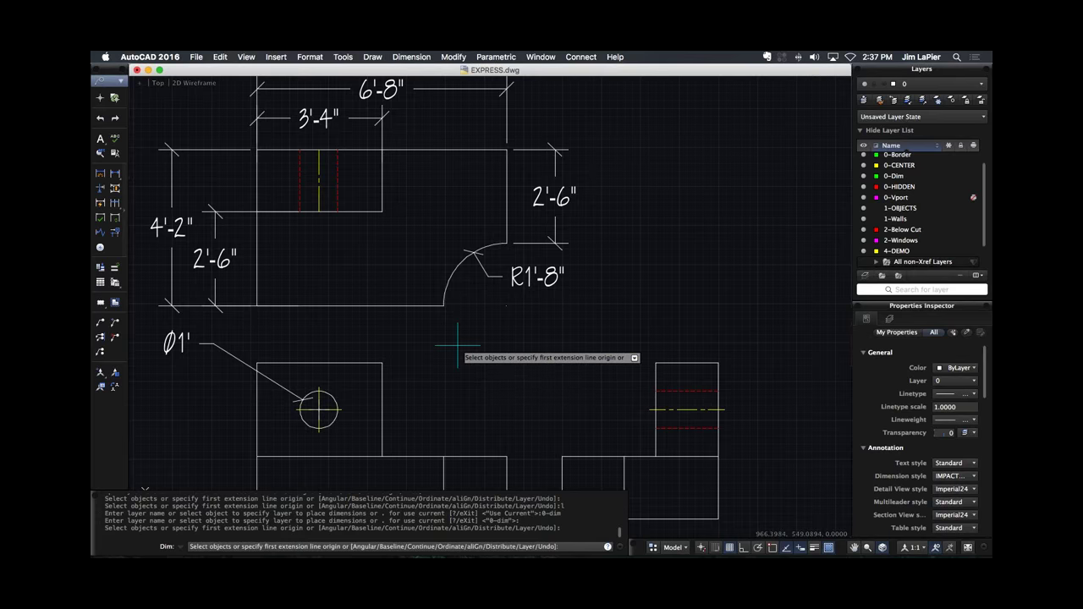
# Dimension the right view with a 4'-2" height and a 1'-8" width.
pyautogui.scroll(-2, 458, 345)
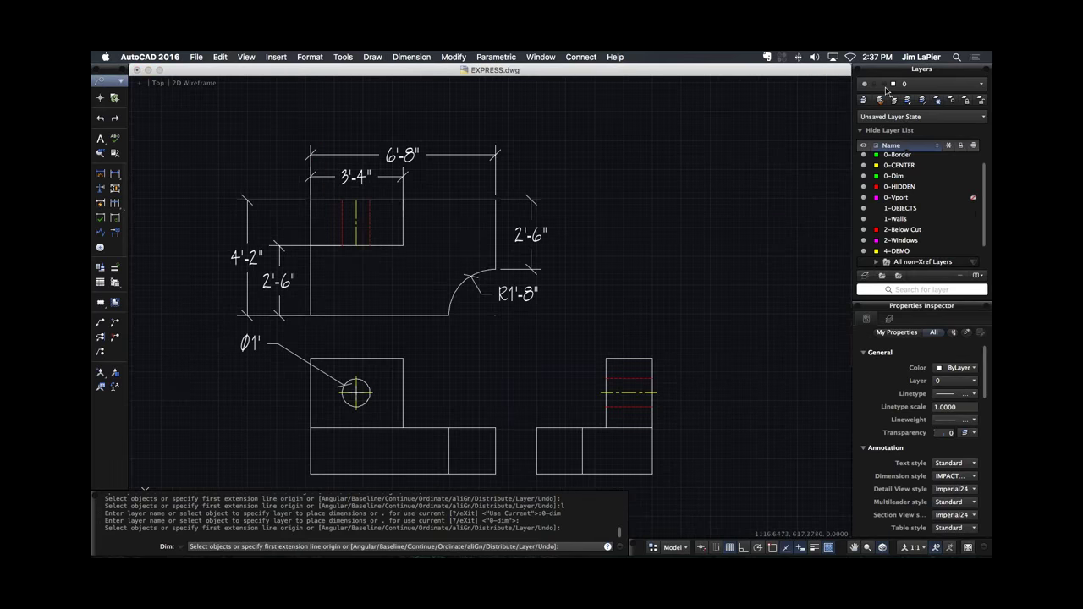
pyautogui.click(653, 428)
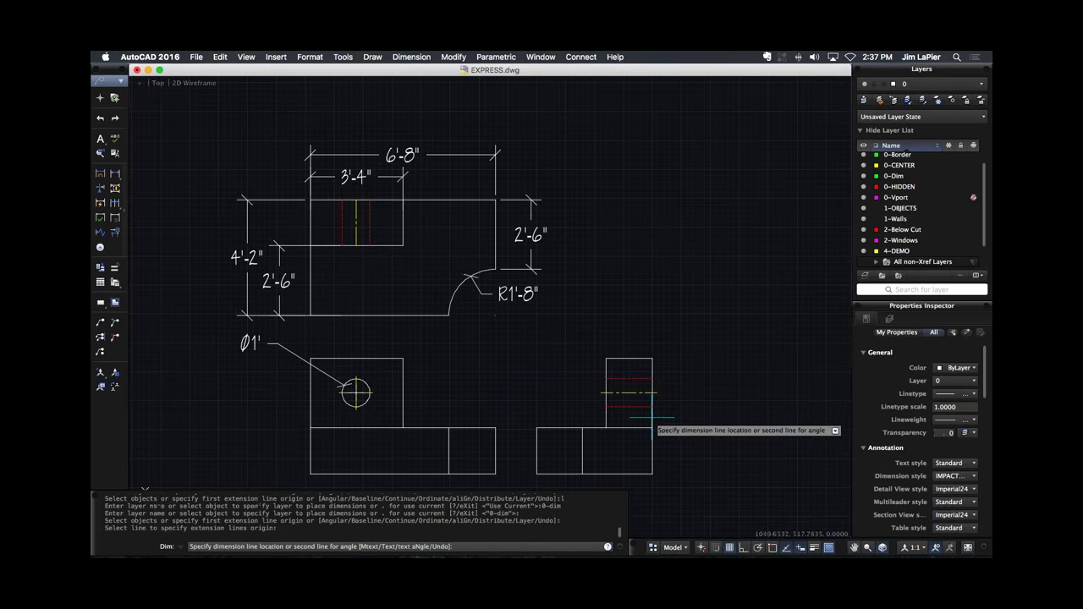
pyautogui.click(697, 446)
pyautogui.click(631, 359)
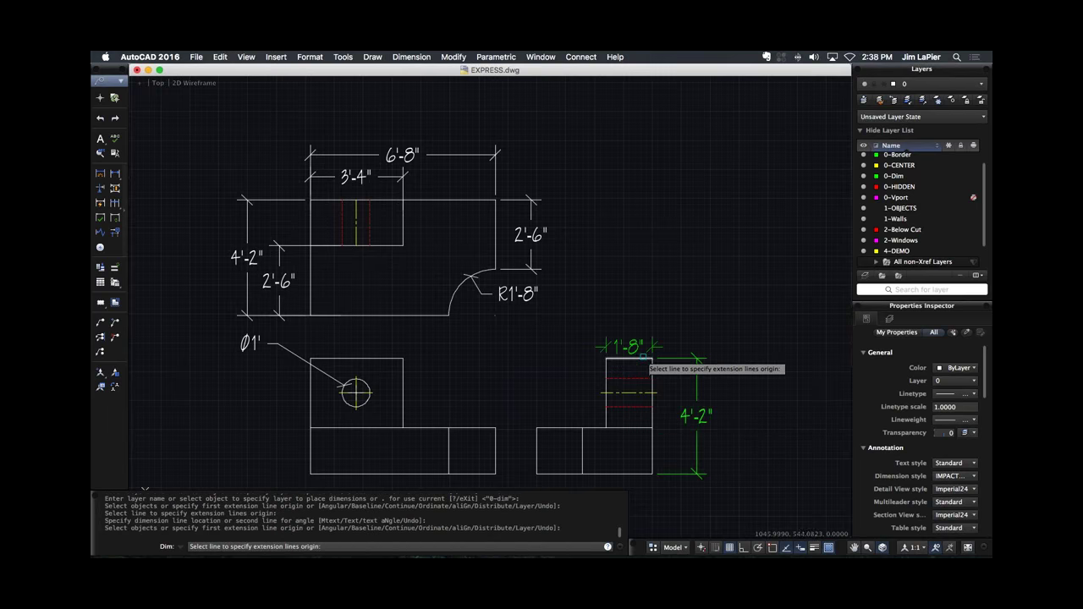
pyautogui.click(641, 324)
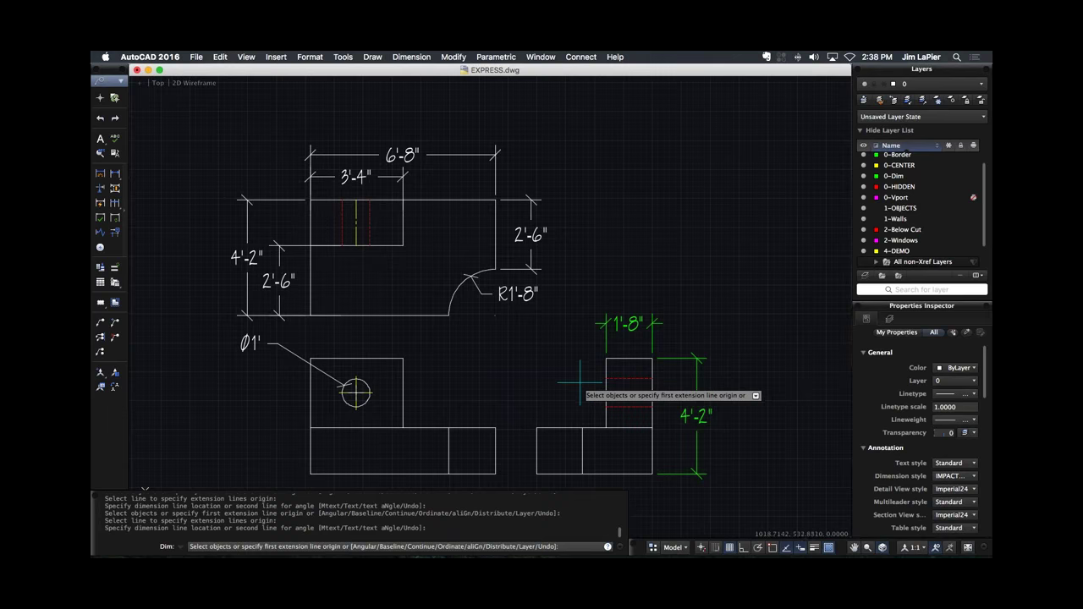
# Draw a three-point zigzag line with the LINE command.
pyautogui.press('Escape')
pyautogui.write('l')
pyautogui.press('Return')
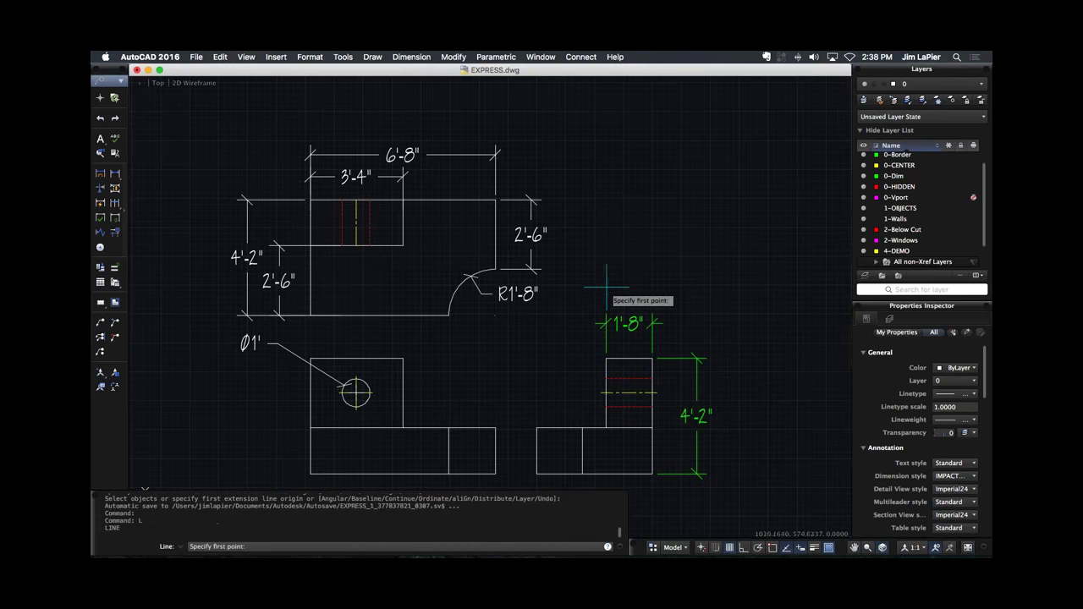
pyautogui.click(593, 280)
pyautogui.click(690, 201)
pyautogui.click(779, 271)
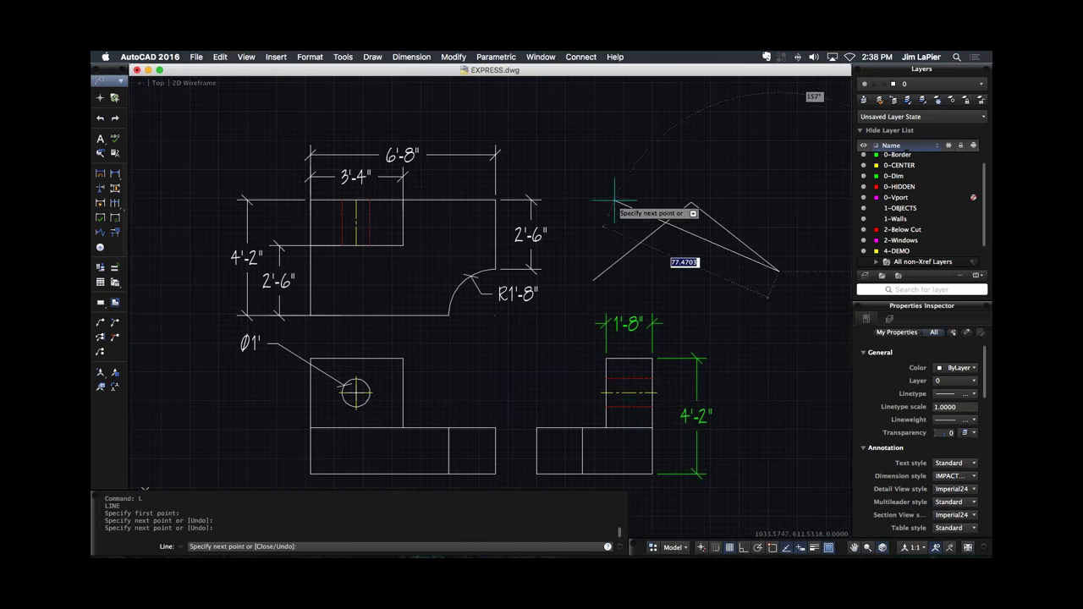
pyautogui.press('Return')
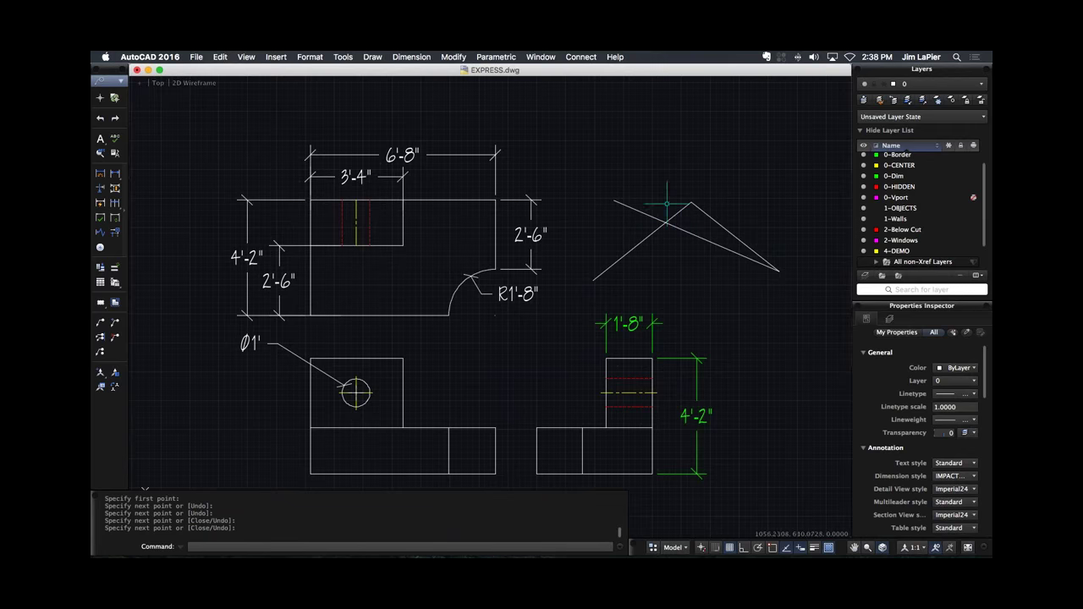
# Add 2'-6" and 1'-8" height dimensions left of the front view.
pyautogui.click(100, 173)
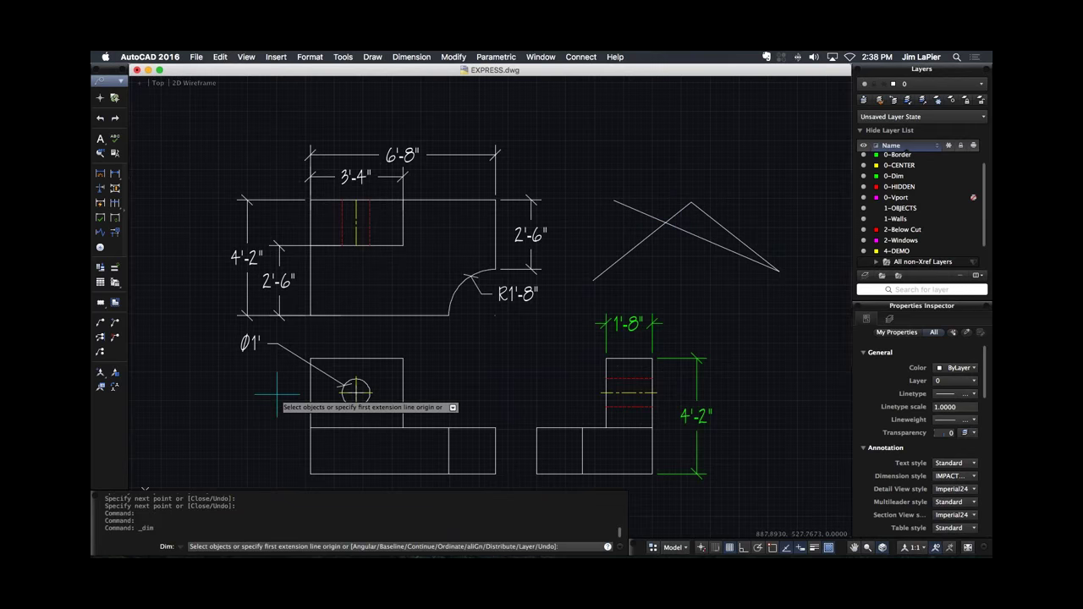
pyautogui.click(310, 396)
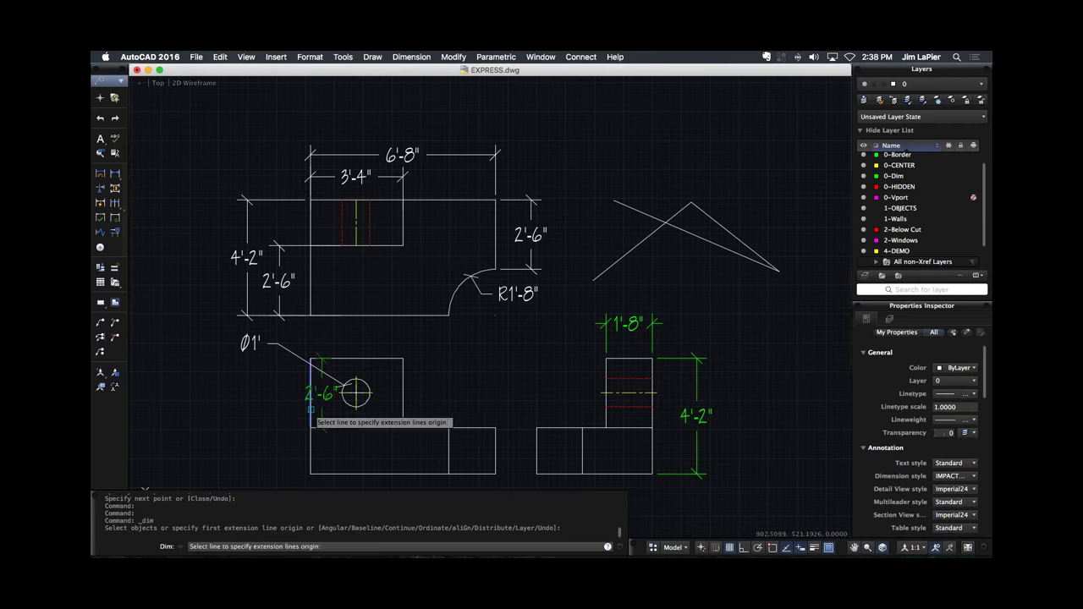
pyautogui.click(264, 424)
pyautogui.click(310, 450)
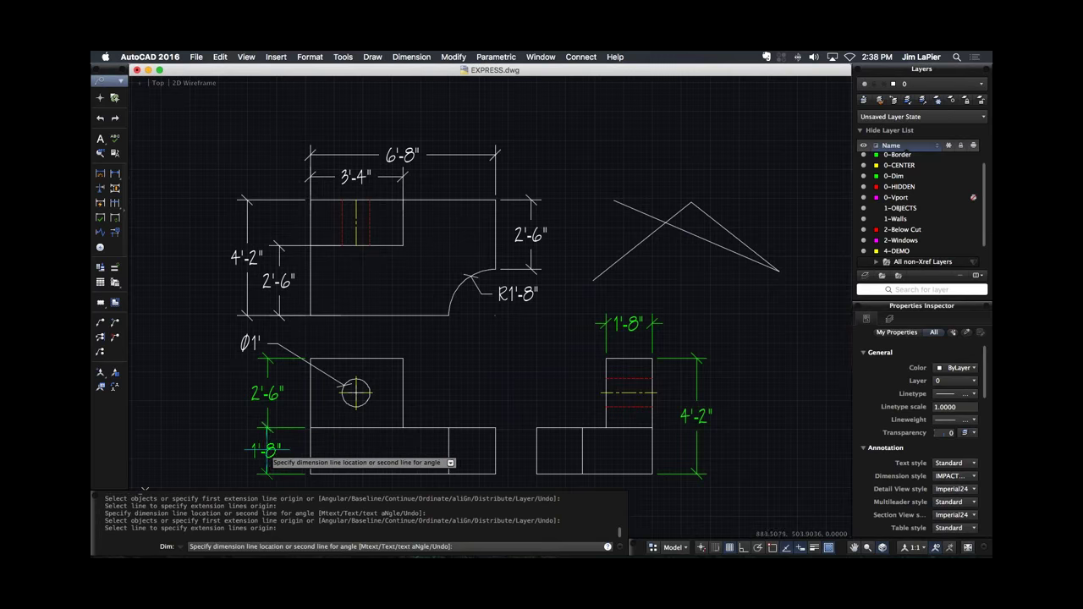
pyautogui.click(267, 451)
# Add a 90° angular dimension at the lower rectangle's inside corner.
pyautogui.scroll(2, 337, 463)
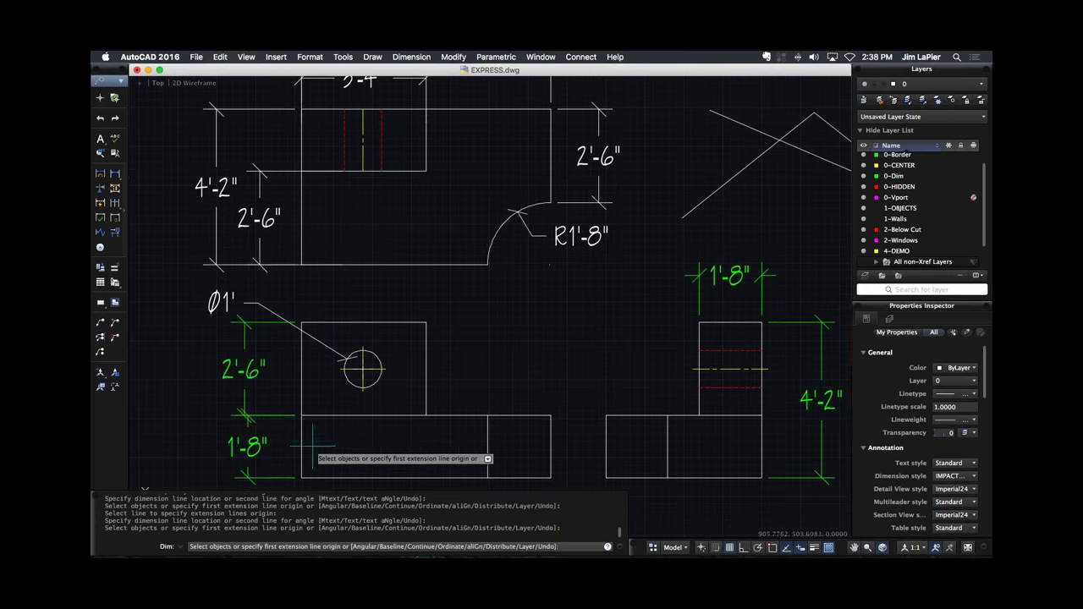
pyautogui.click(302, 446)
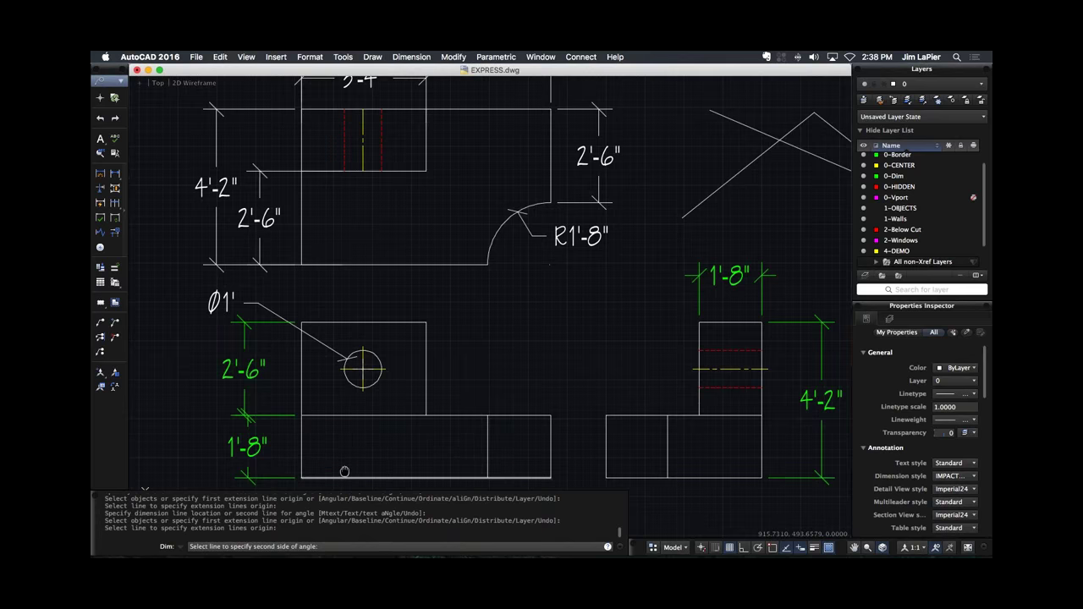
pyautogui.moveTo(344, 472); pyautogui.dragTo(369, 337, button='middle')
pyautogui.click(368, 336)
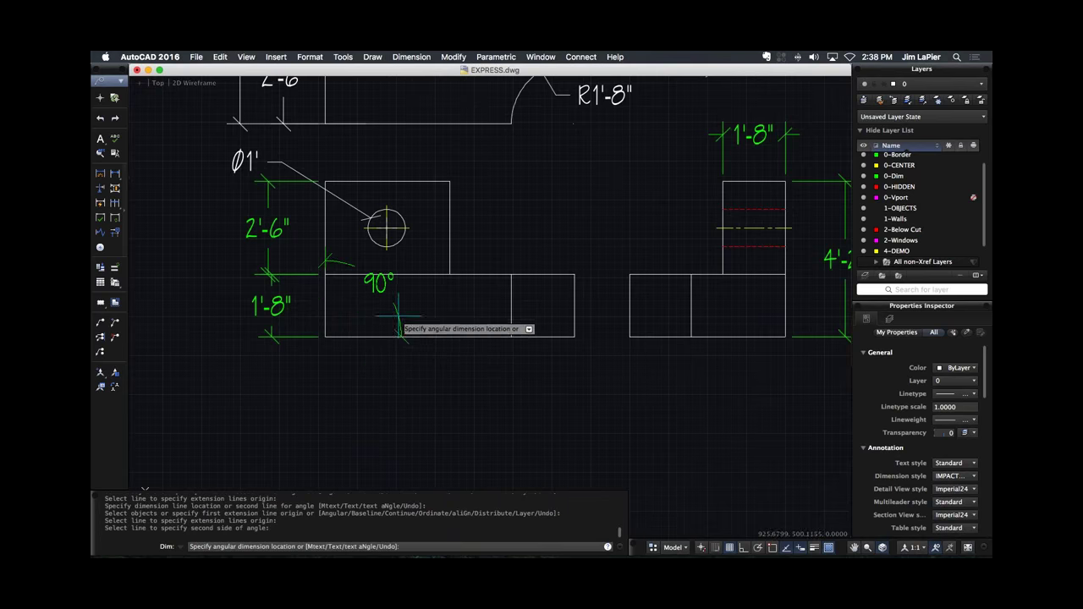
pyautogui.click(406, 342)
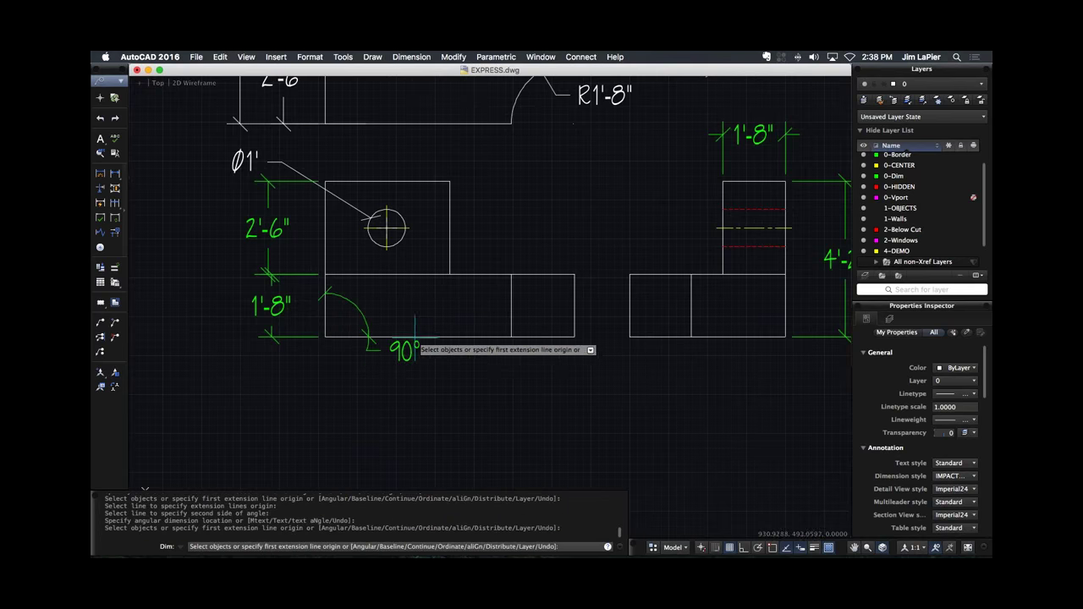
pyautogui.click(115, 174)
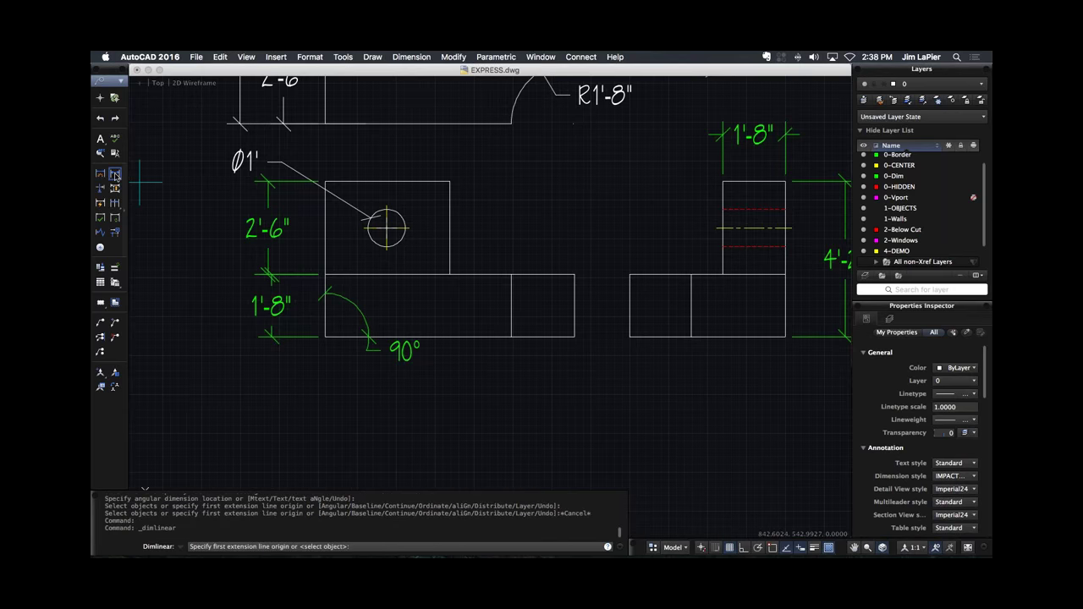
pyautogui.click(115, 174)
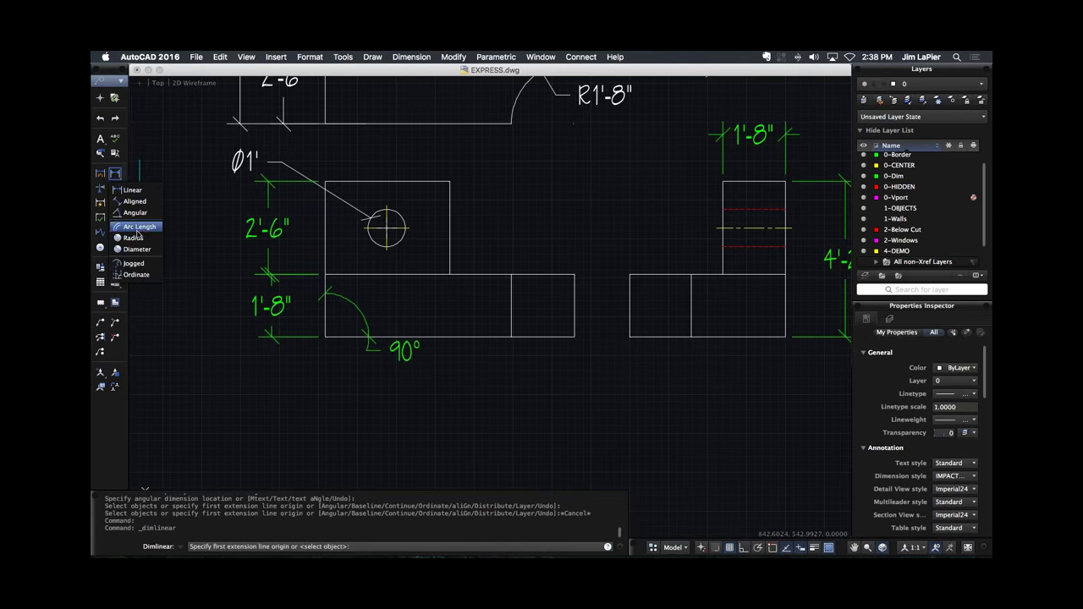
pyautogui.click(118, 175)
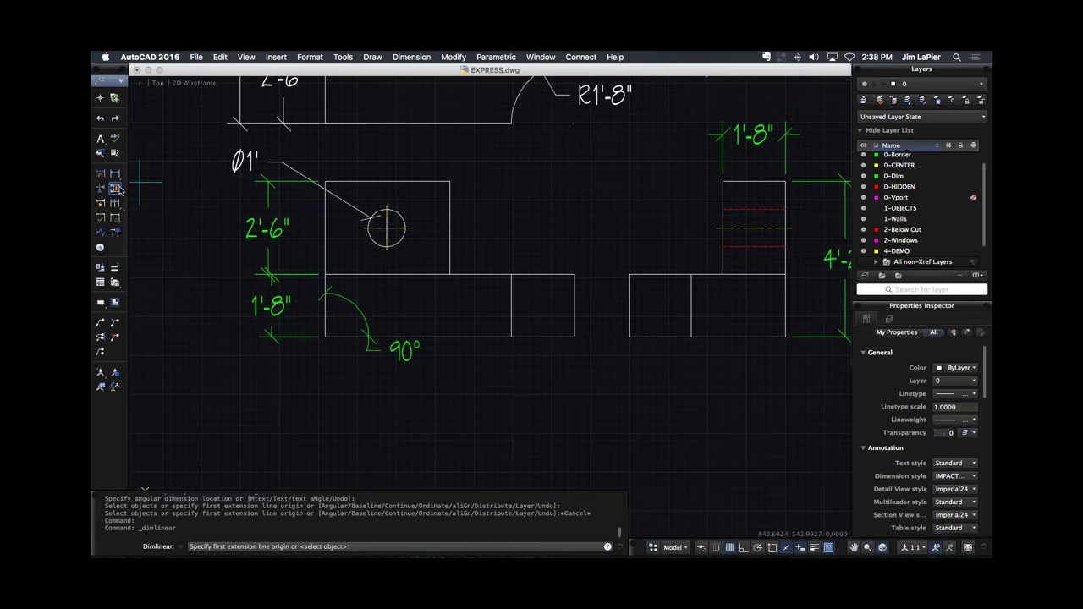
pyautogui.click(117, 206)
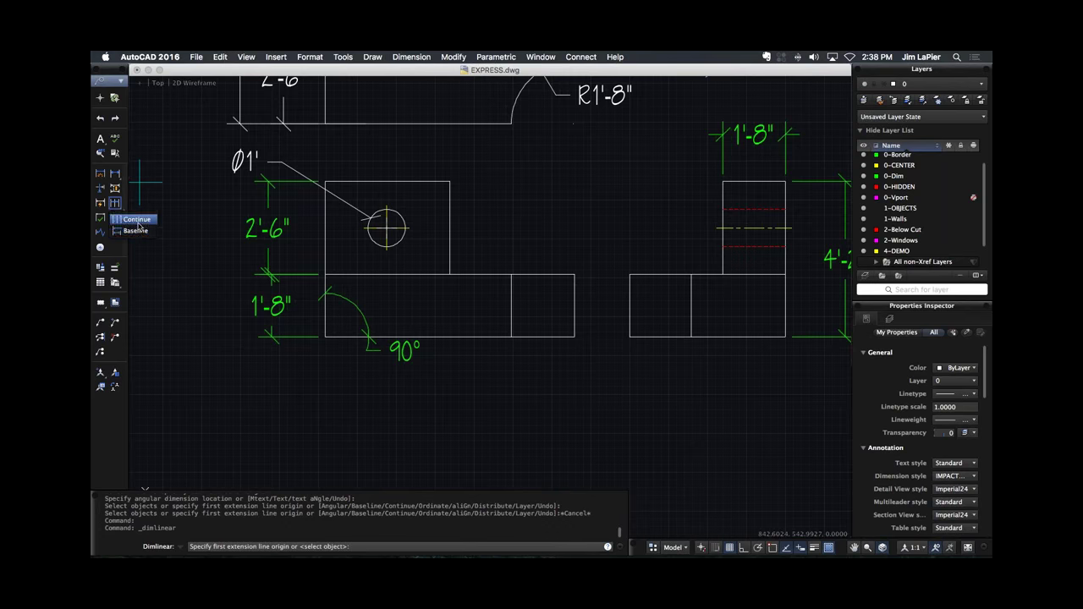
pyautogui.click(136, 231)
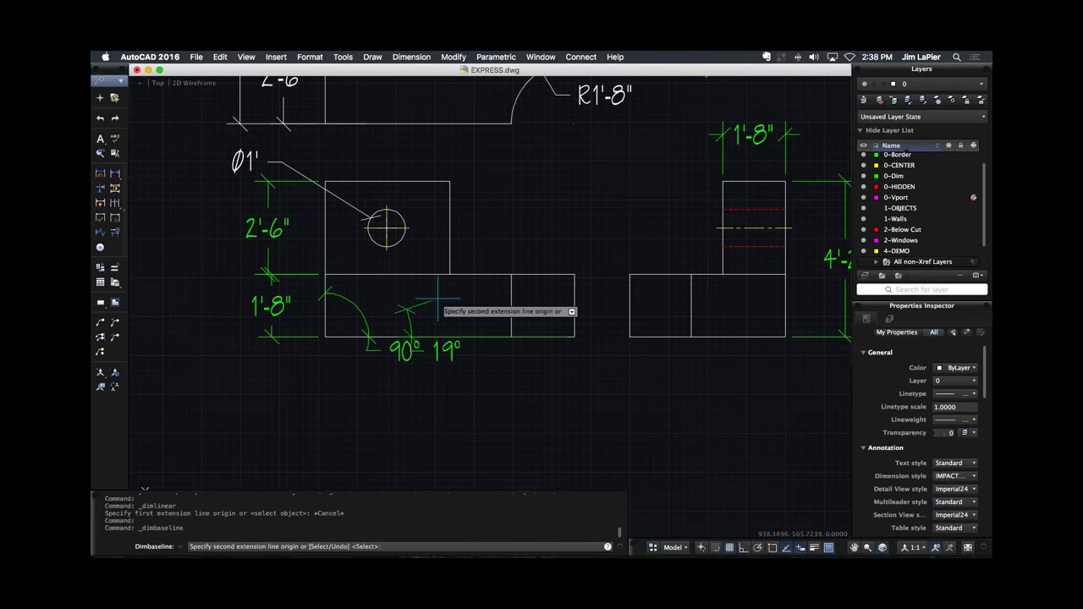
pyautogui.press('Escape')
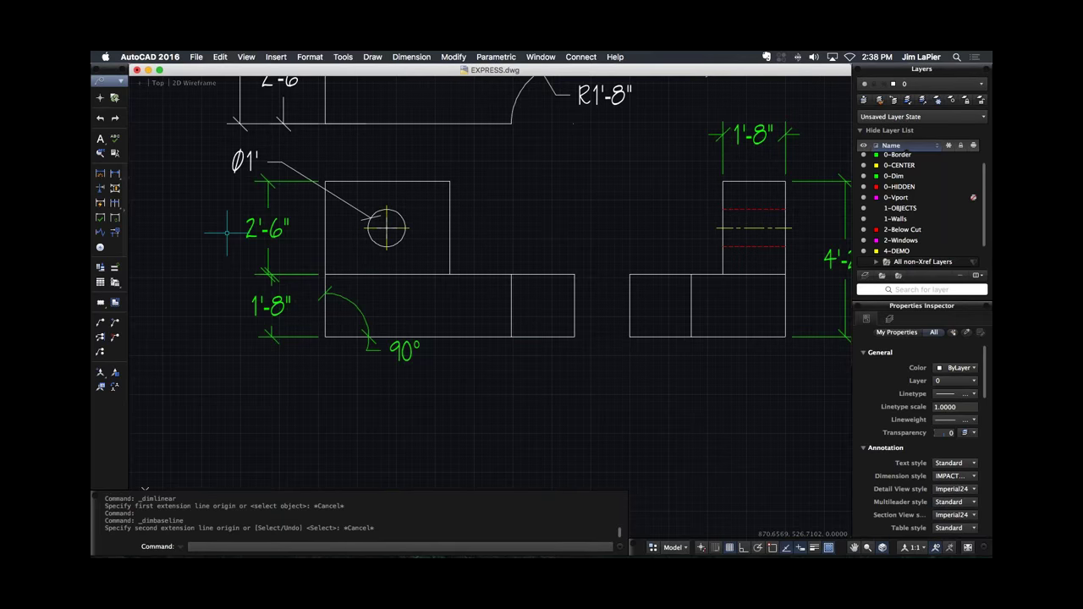
# Replace the 4'-2" dimension text with 'SECTION A SHOULD BE THE SAME'.
pyautogui.scroll(-2, 254, 250)
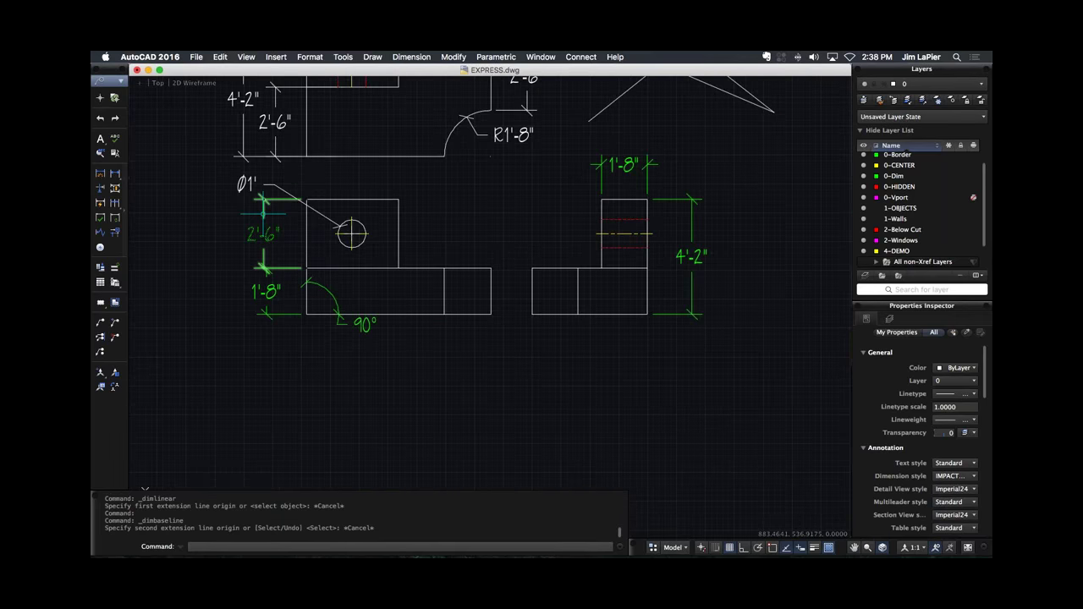
pyautogui.moveTo(254, 250); pyautogui.dragTo(292, 356, button='middle')
pyautogui.scroll(5, 292, 263)
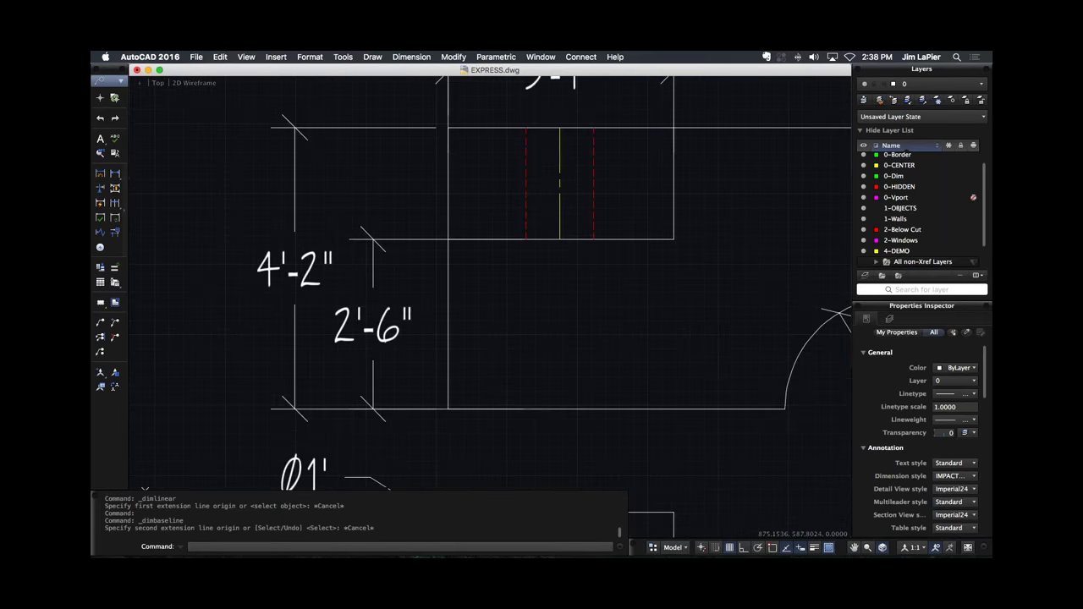
pyautogui.doubleClick(300, 269)
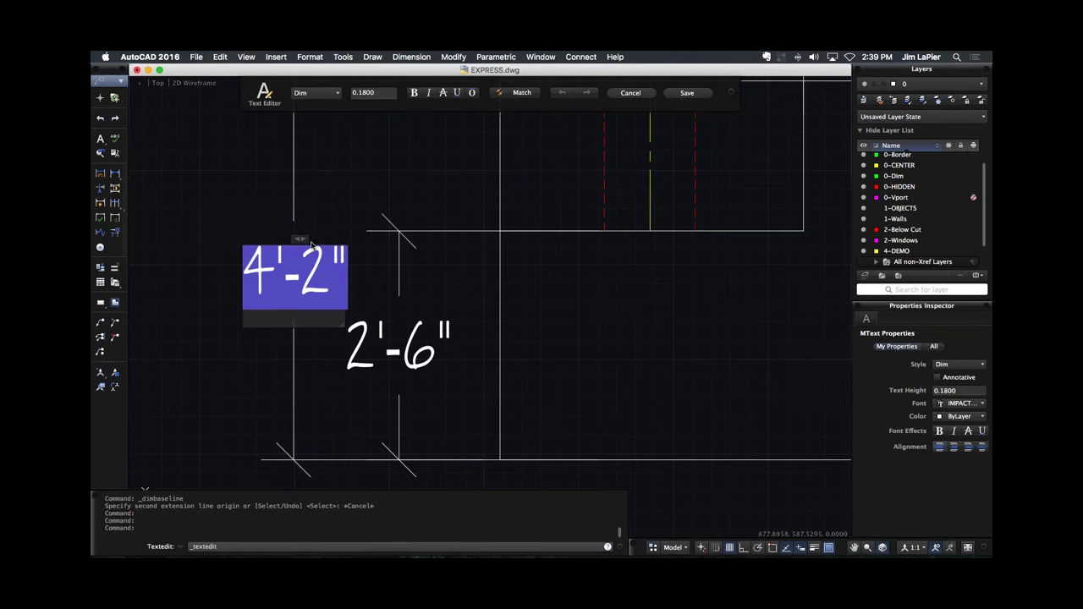
pyautogui.press('BackSpace')
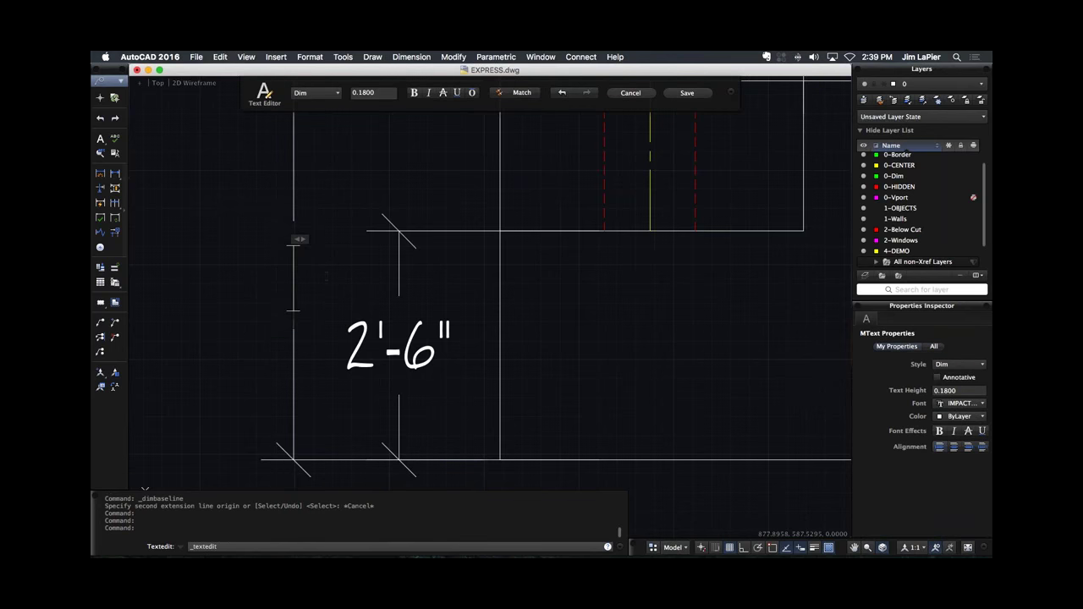
pyautogui.write('SECTION')
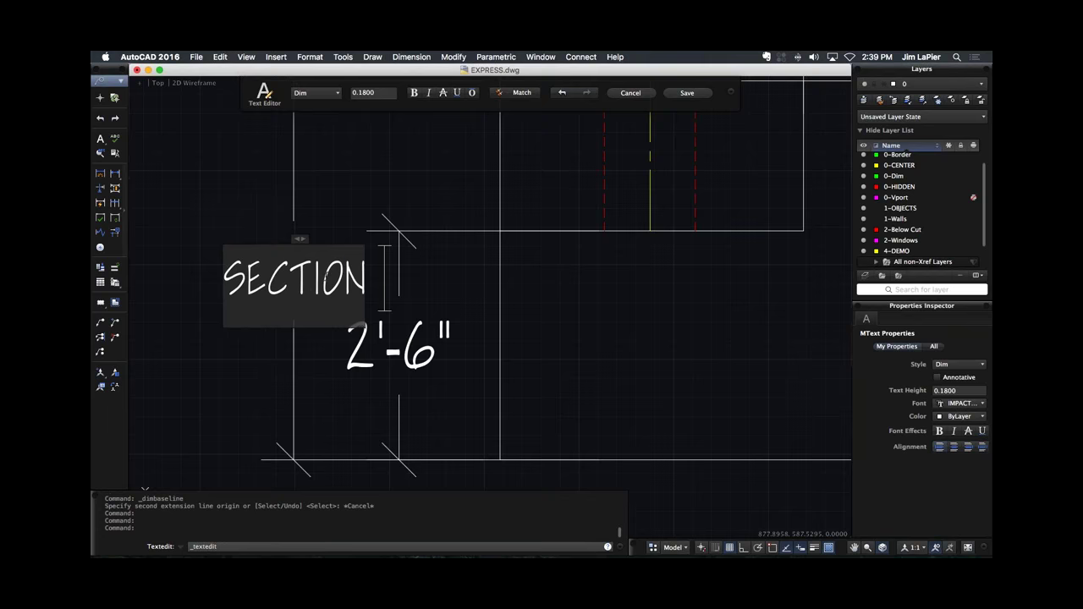
pyautogui.write(' A SHOUL')
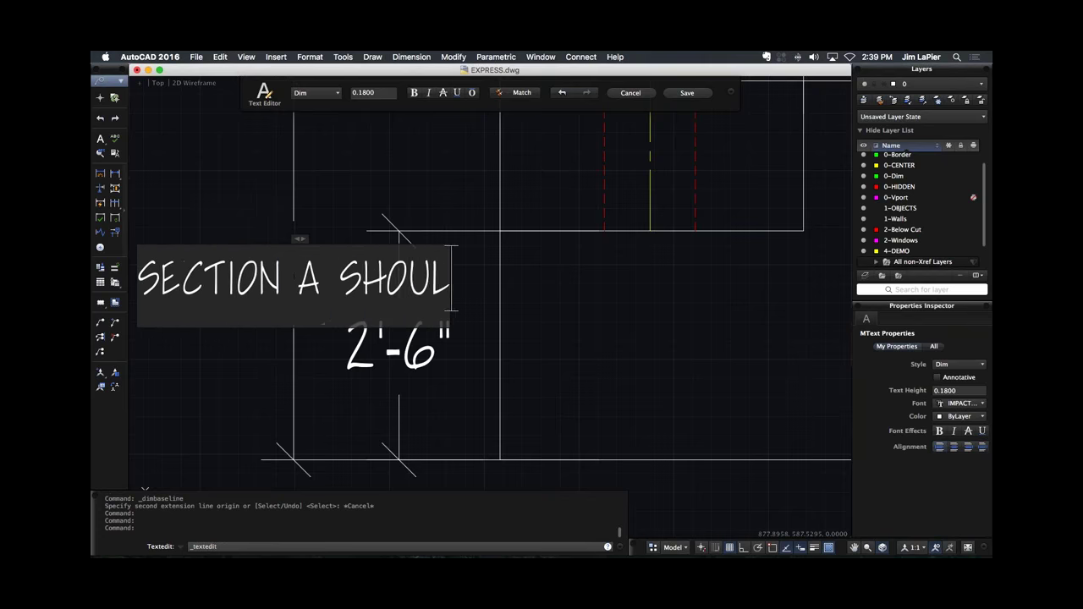
pyautogui.write('D BE')
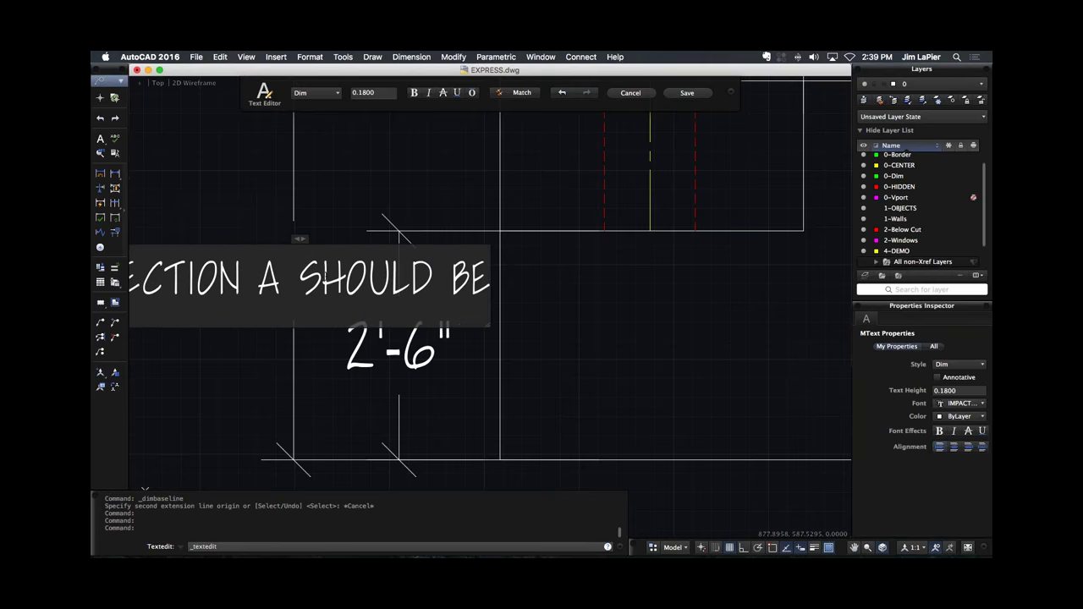
pyautogui.write(' THE SAME')
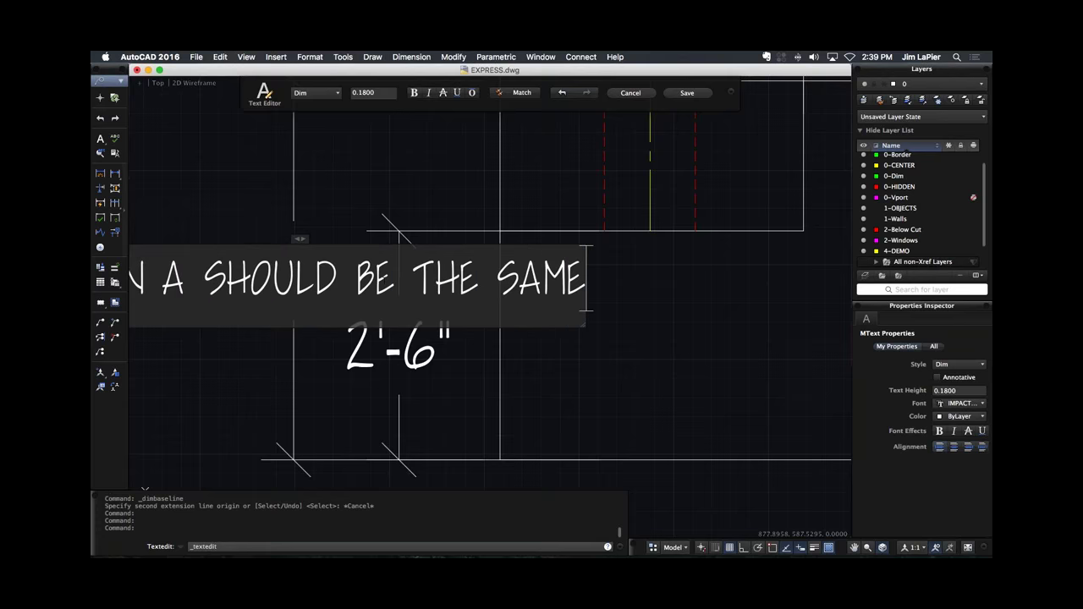
# Narrow the note's text box so it wraps, then save the edit.
pyautogui.scroll(-3, 385, 279)
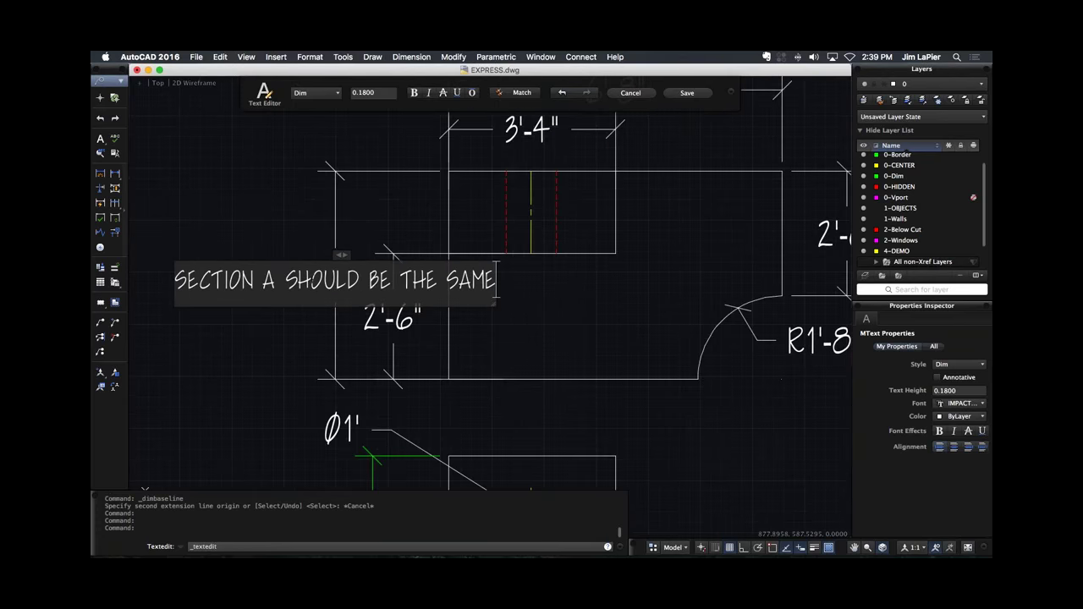
pyautogui.press('Return')
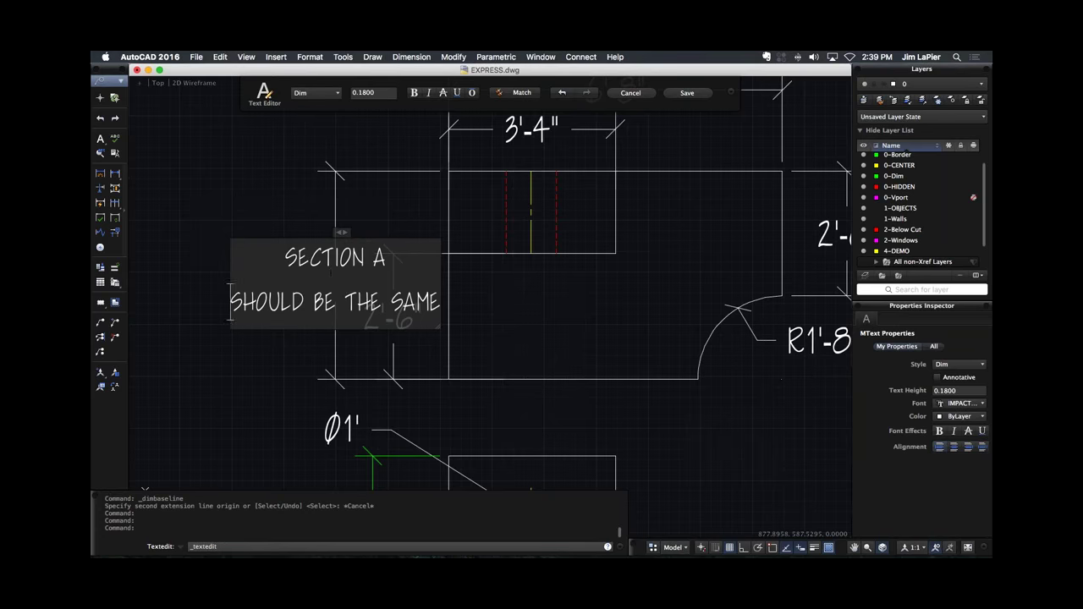
pyautogui.press('BackSpace')
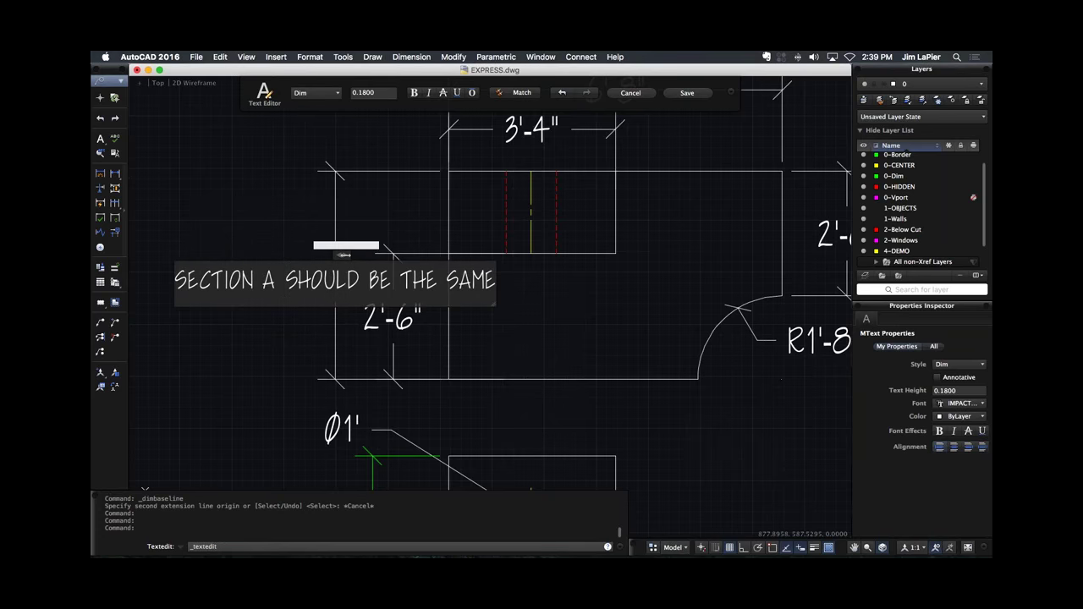
pyautogui.moveTo(343, 255); pyautogui.dragTo(515, 252)
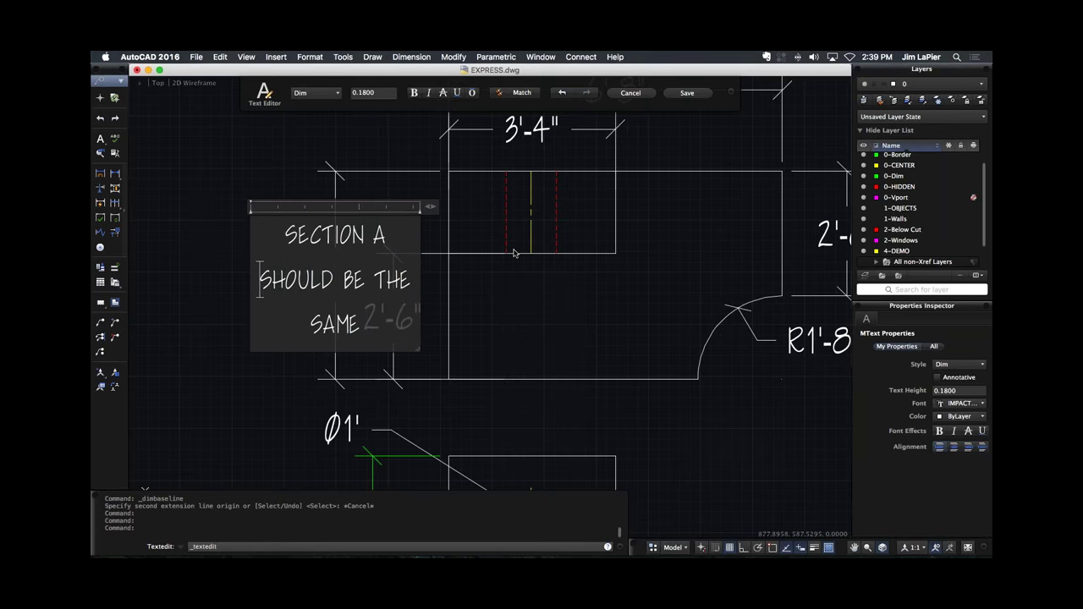
pyautogui.click(680, 94)
# Grip-stretch the noted dimension further left of the top view.
pyautogui.click(331, 171)
pyautogui.click(336, 171)
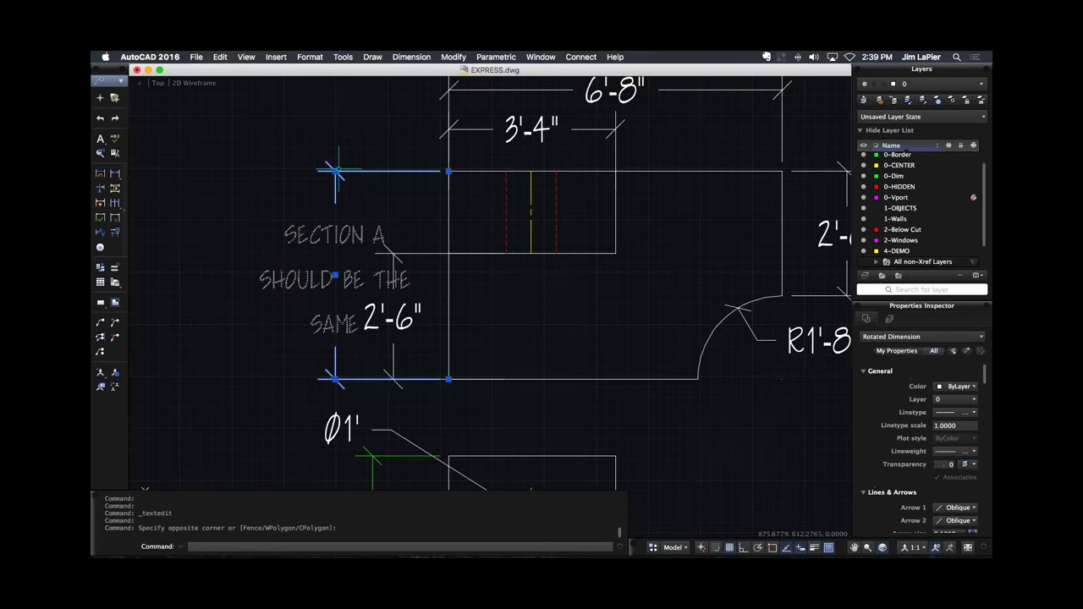
pyautogui.click(336, 172)
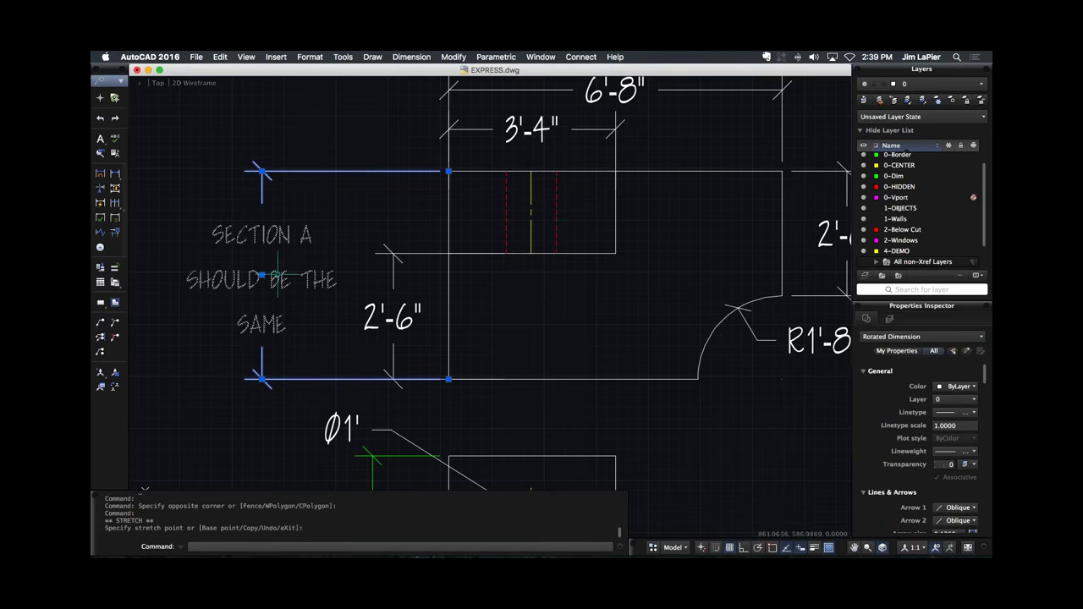
pyautogui.click(276, 277)
# Resize the note's text box so it reads as three lines, and save.
pyautogui.doubleClick(277, 279)
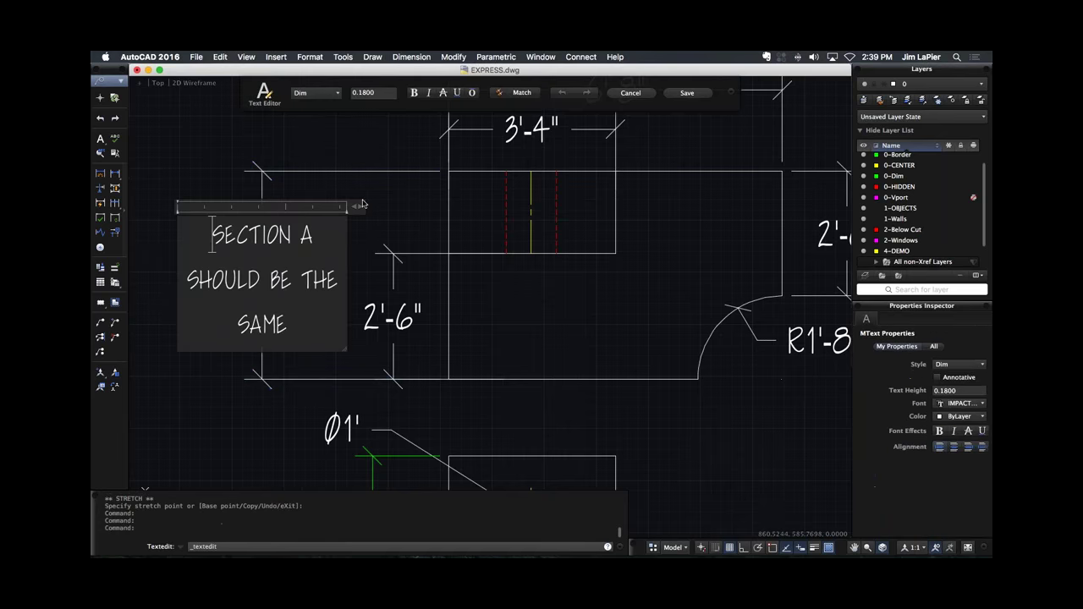
pyautogui.moveTo(361, 204); pyautogui.dragTo(360, 234)
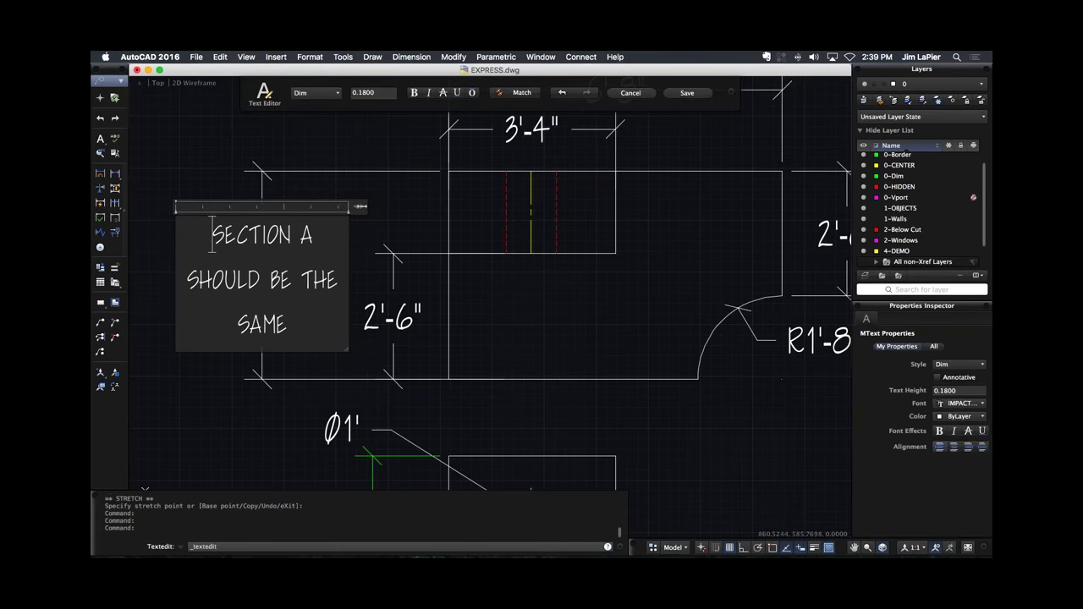
pyautogui.click(241, 157)
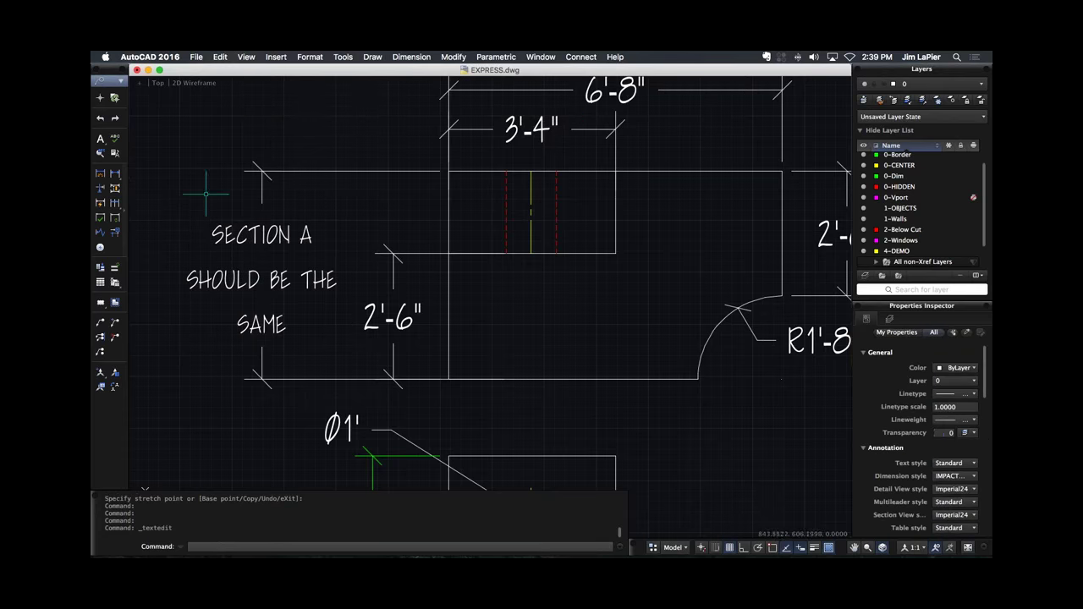
pyautogui.scroll(-3, 224, 233)
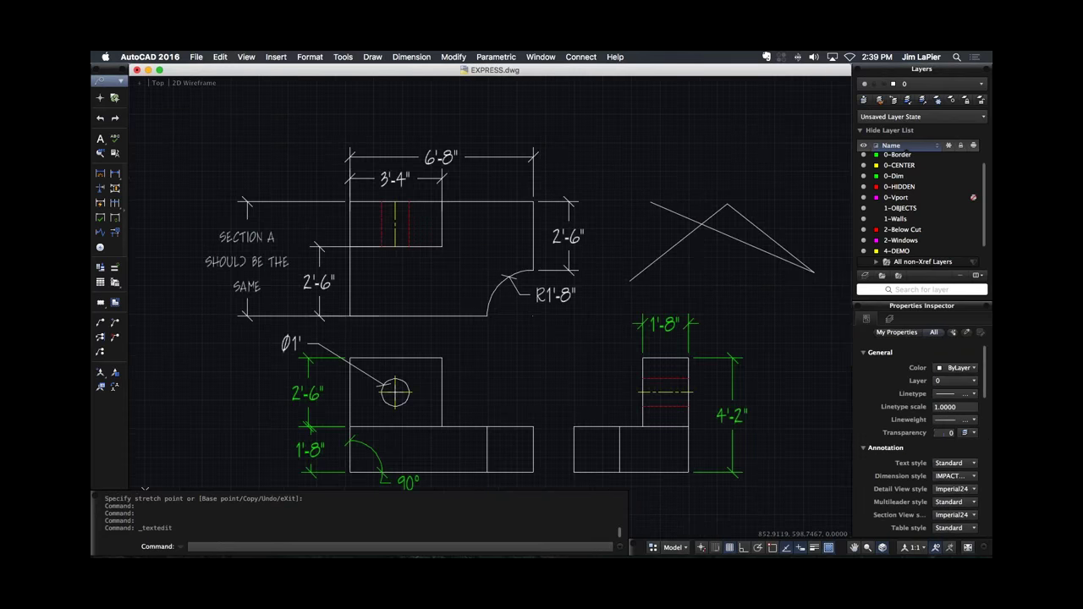
# Erase the three stray triangle lines and bring up the Revision Cloud shape options.
pyautogui.scroll(-2, 224, 233)
pyautogui.moveTo(381, 263)
pyautogui.mouseDown(button='middle')
pyautogui.moveTo(307, 136)
pyautogui.moveTo(270, 299)
pyautogui.mouseUp(button='middle')
pyautogui.click(581, 209)
pyautogui.click(471, 271)
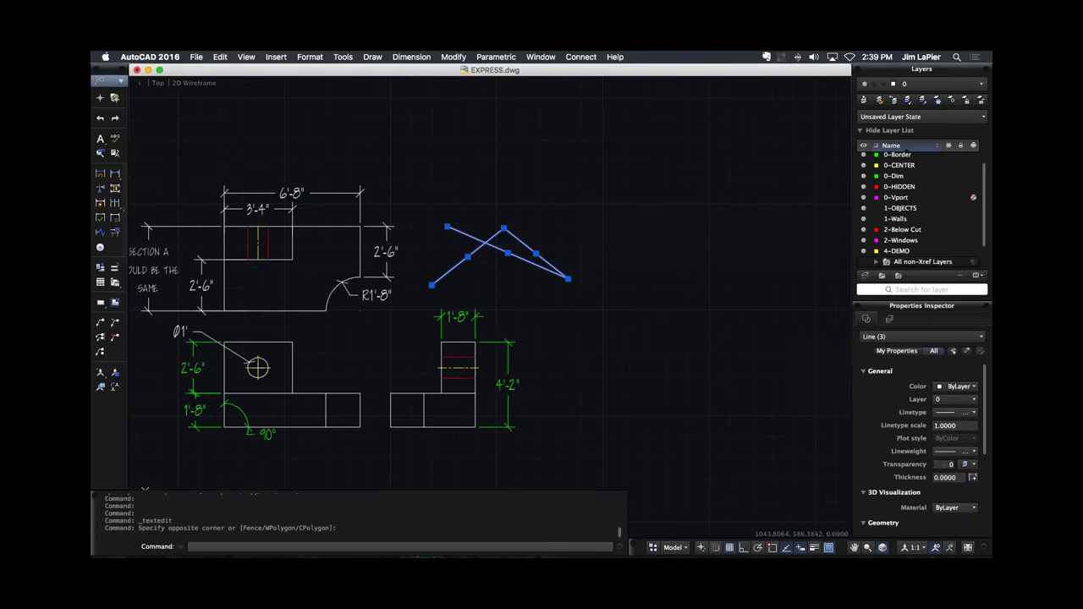
pyautogui.write('E')
pyautogui.press('Return')
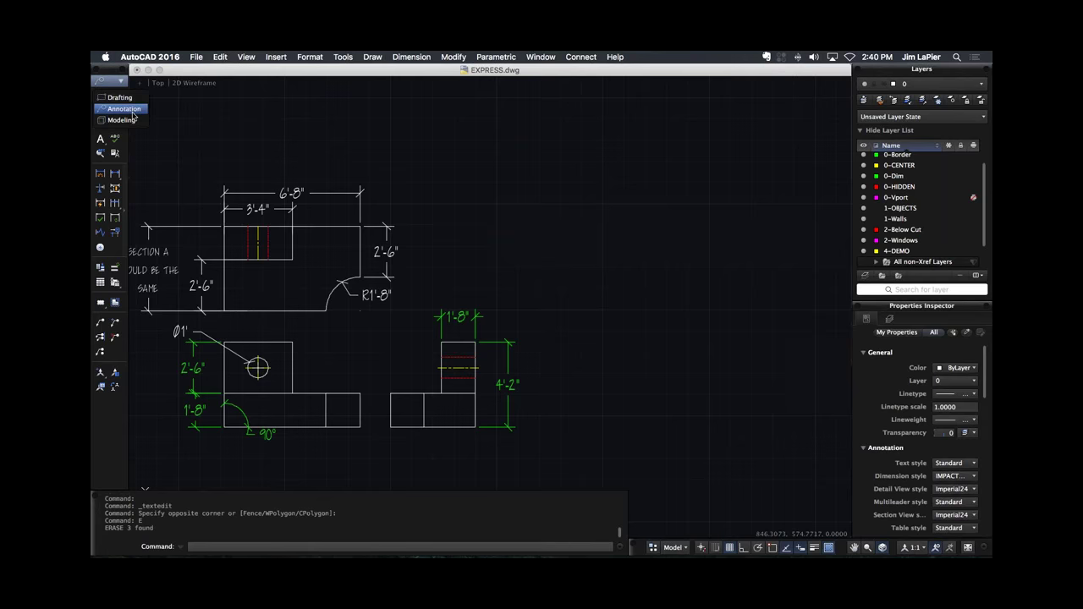
pyautogui.click(100, 303)
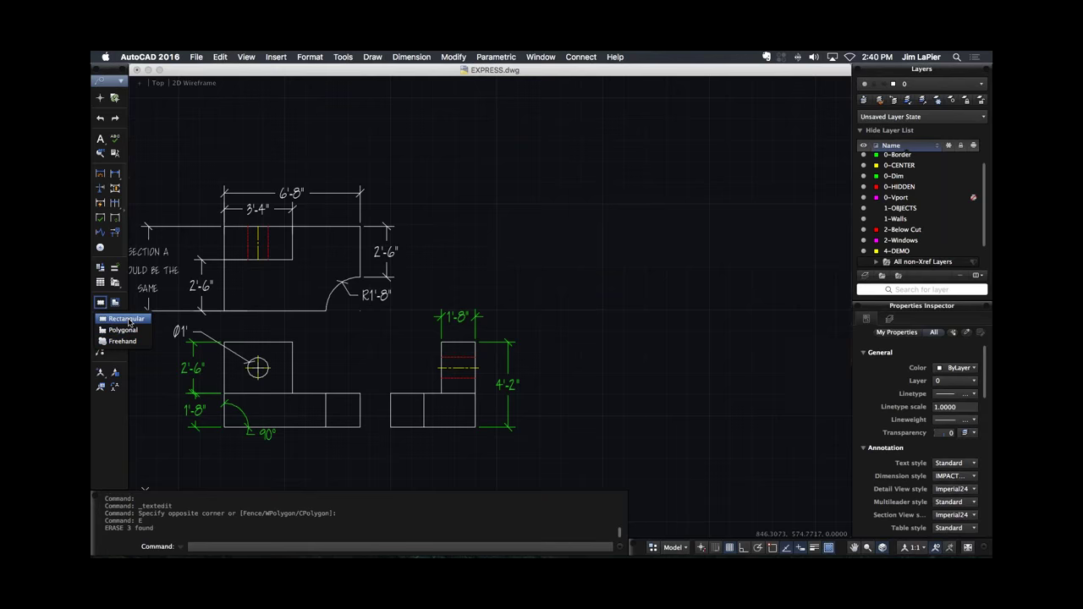
# Draw a rectangular revision cloud to the right of the part views.
pyautogui.click(126, 319)
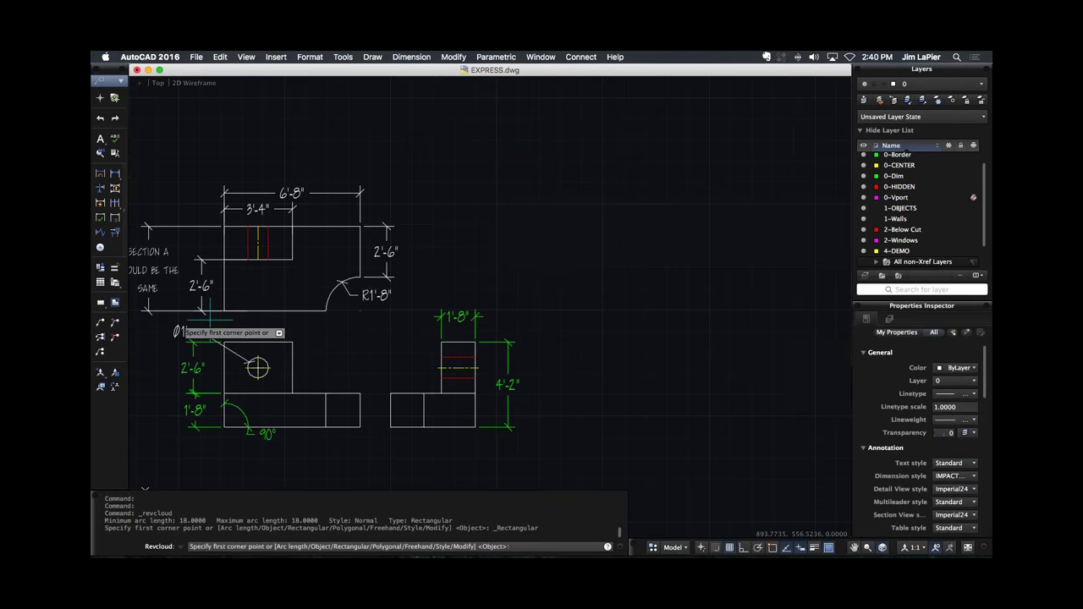
pyautogui.click(460, 272)
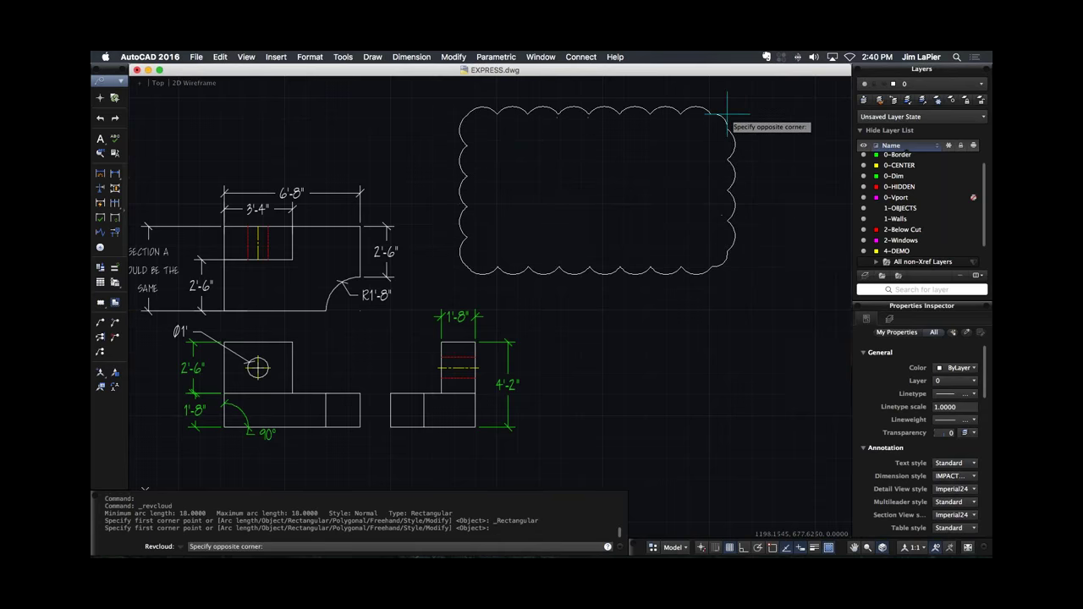
pyautogui.click(733, 107)
pyautogui.moveTo(658, 189); pyautogui.dragTo(370, 310, button='middle')
pyautogui.scroll(2, 397, 286)
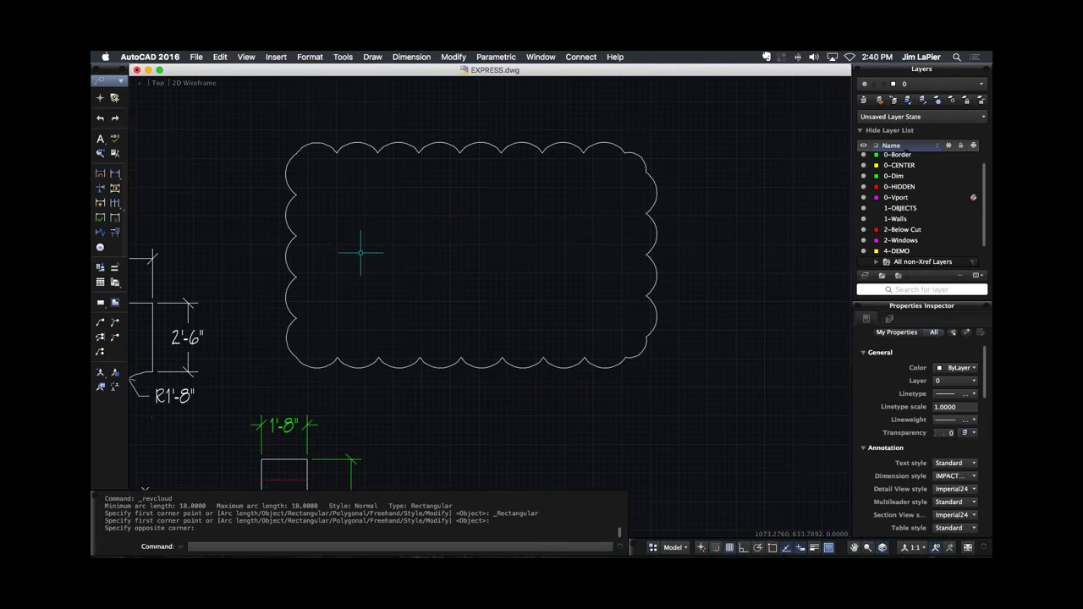
pyautogui.scroll(-2, 363, 248)
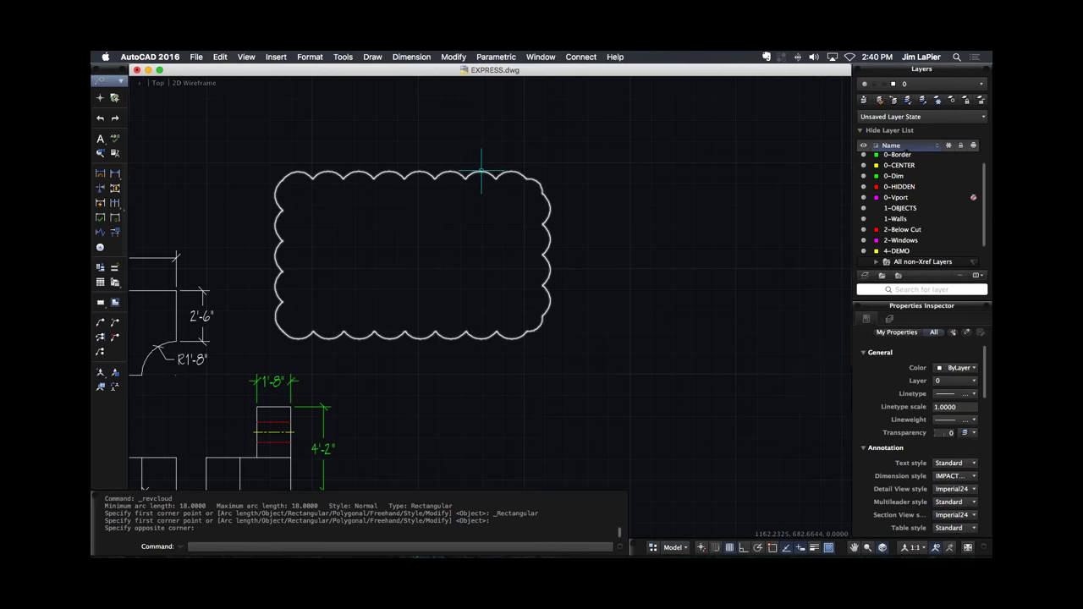
# Drag the cloud's top-right and bottom-right corner grips outward into a larger, irregular cloud.
pyautogui.click(416, 335)
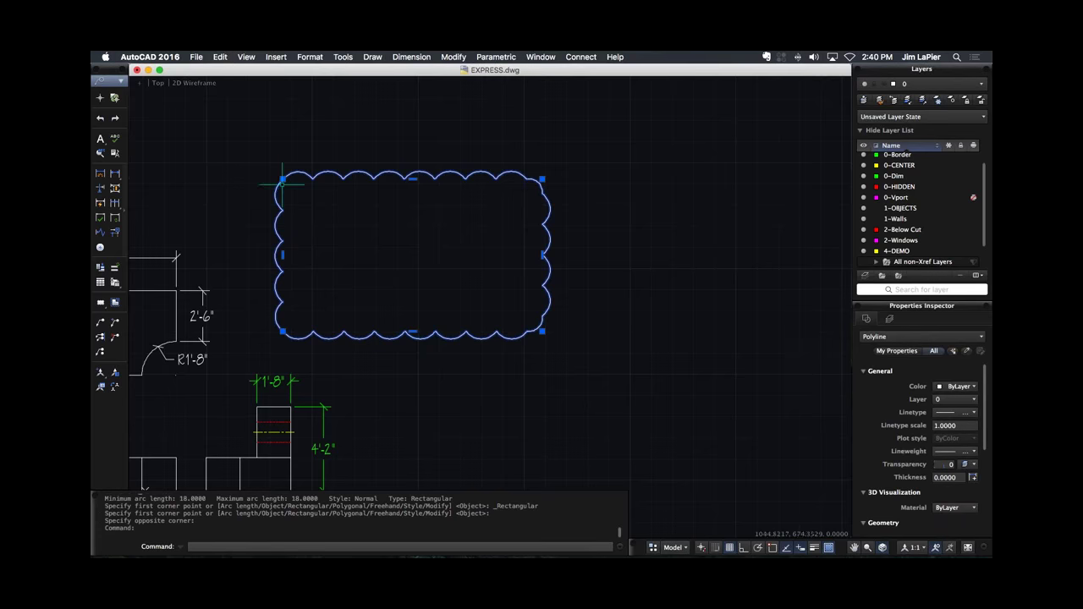
pyautogui.click(542, 332)
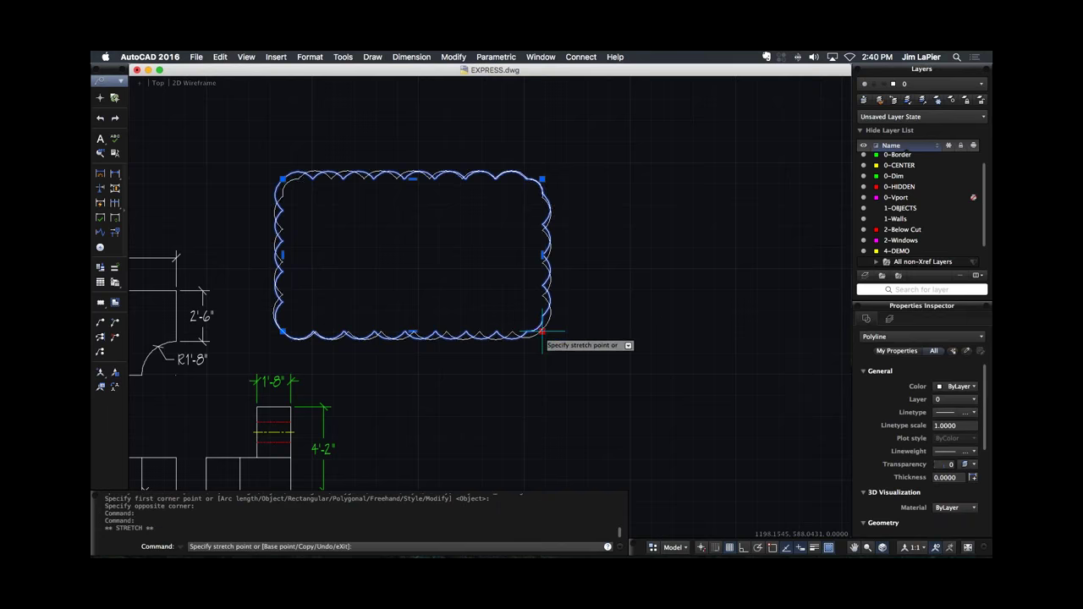
pyautogui.click(541, 180)
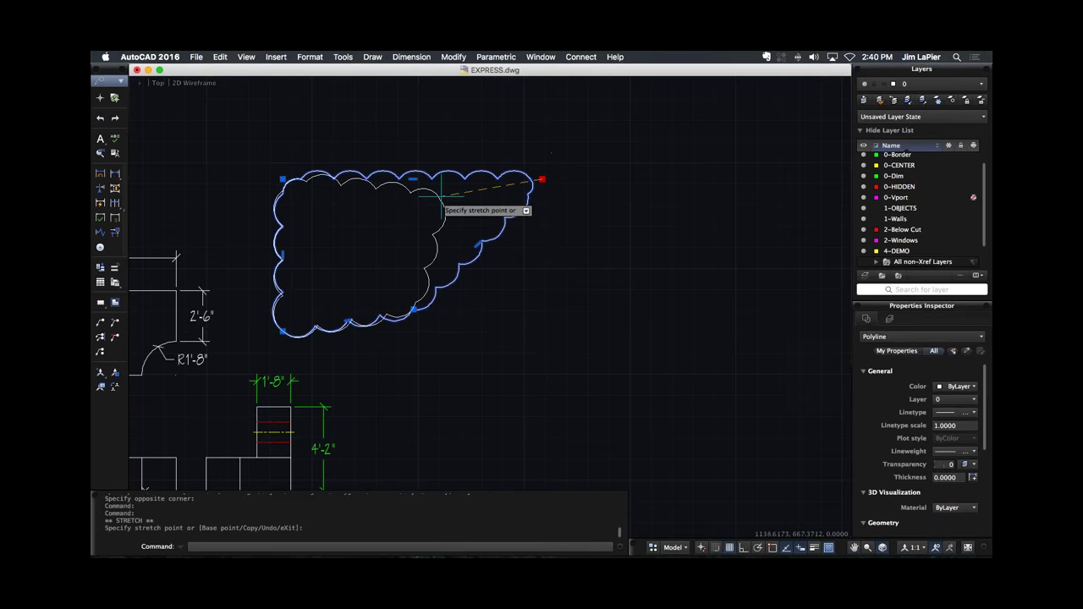
pyautogui.click(397, 197)
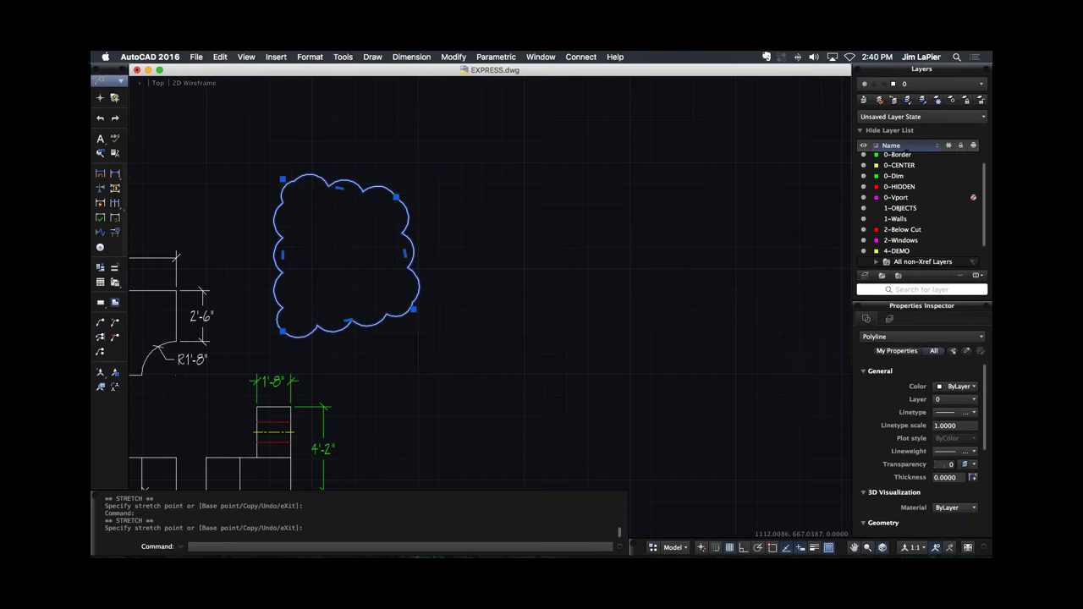
pyautogui.click(397, 197)
pyautogui.click(484, 145)
pyautogui.click(413, 310)
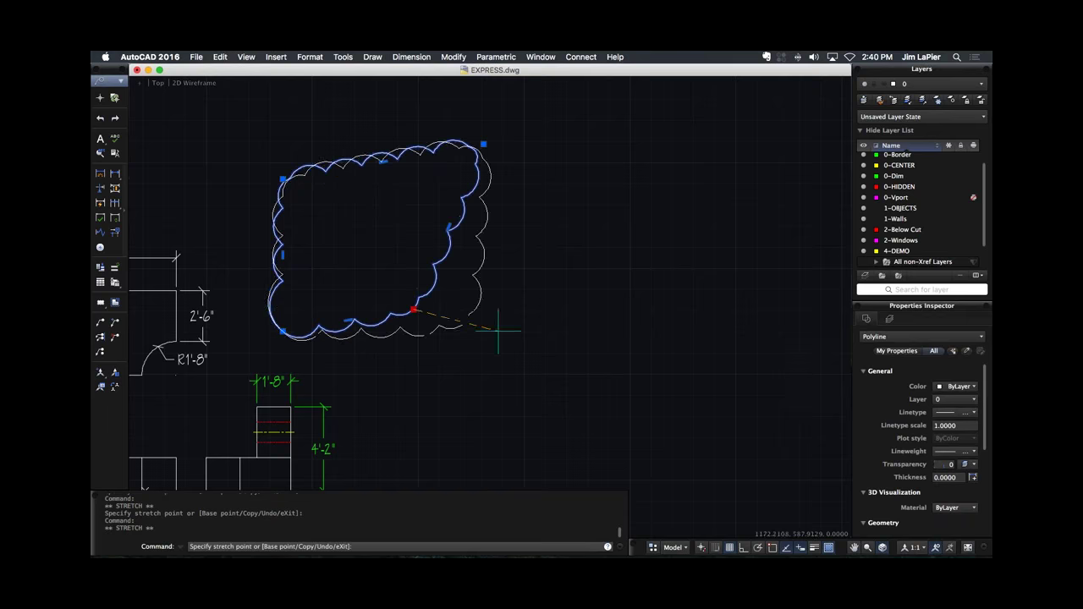
pyautogui.click(537, 352)
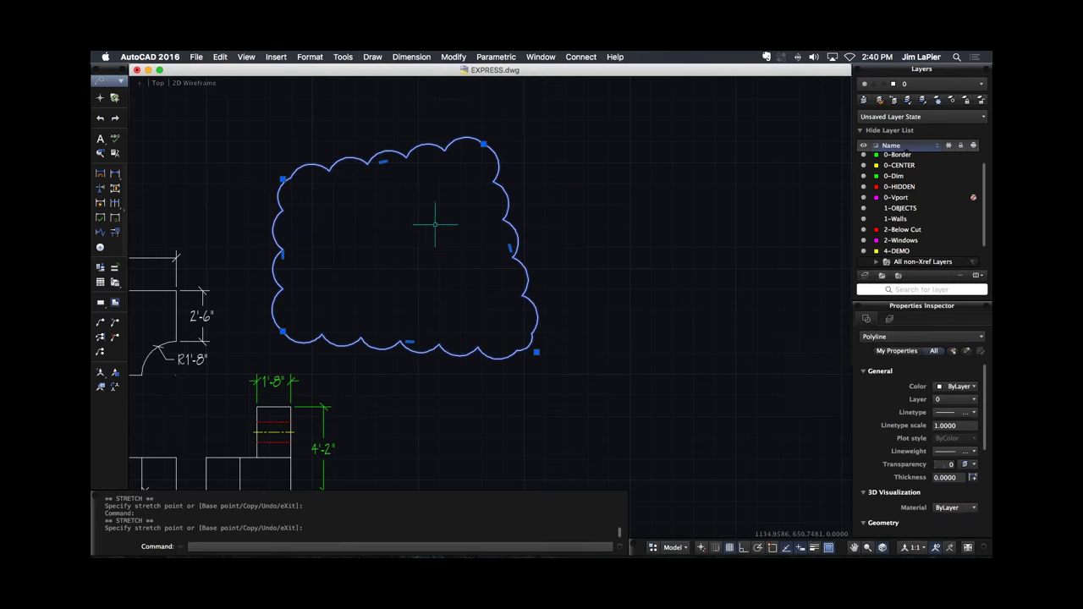
pyautogui.click(101, 303)
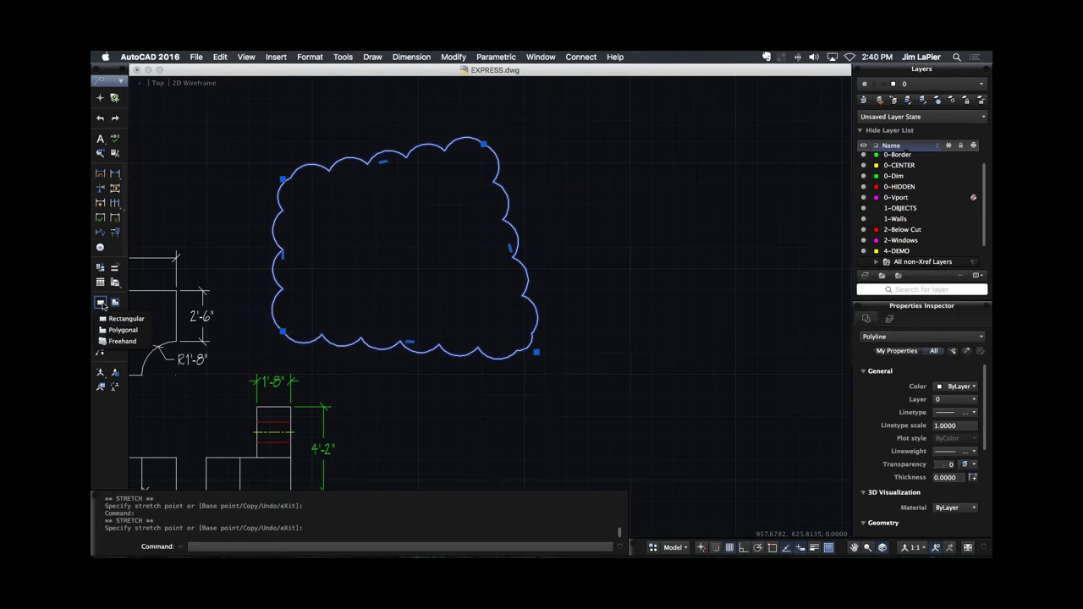
# Draw an L-shaped polygonal revision cloud through five vertices in the empty space on the right.
pyautogui.click(134, 332)
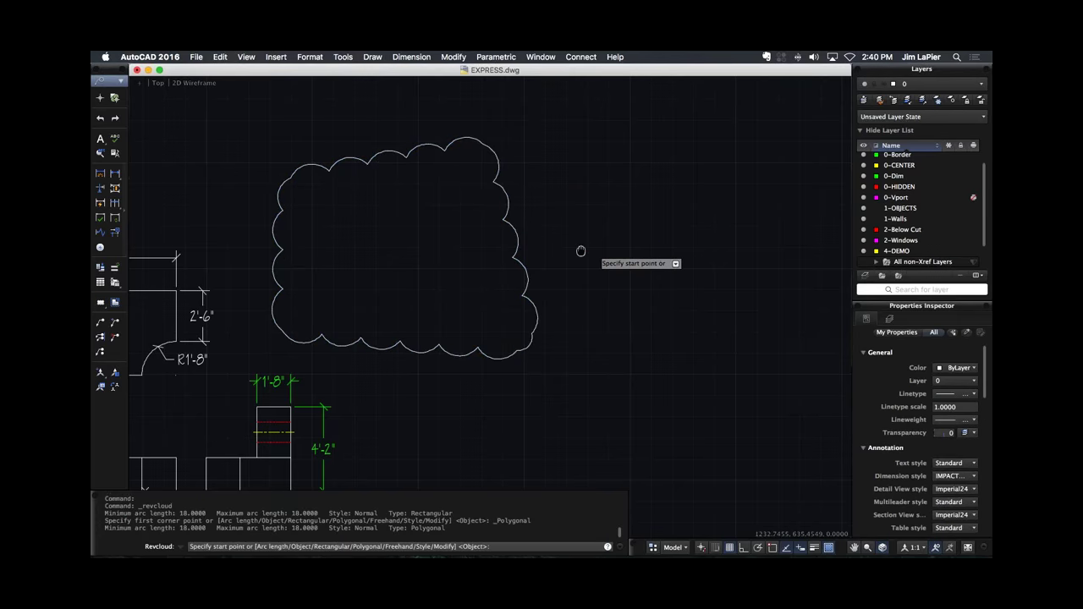
pyautogui.moveTo(580, 251); pyautogui.dragTo(354, 245, button='middle')
pyautogui.click(380, 248)
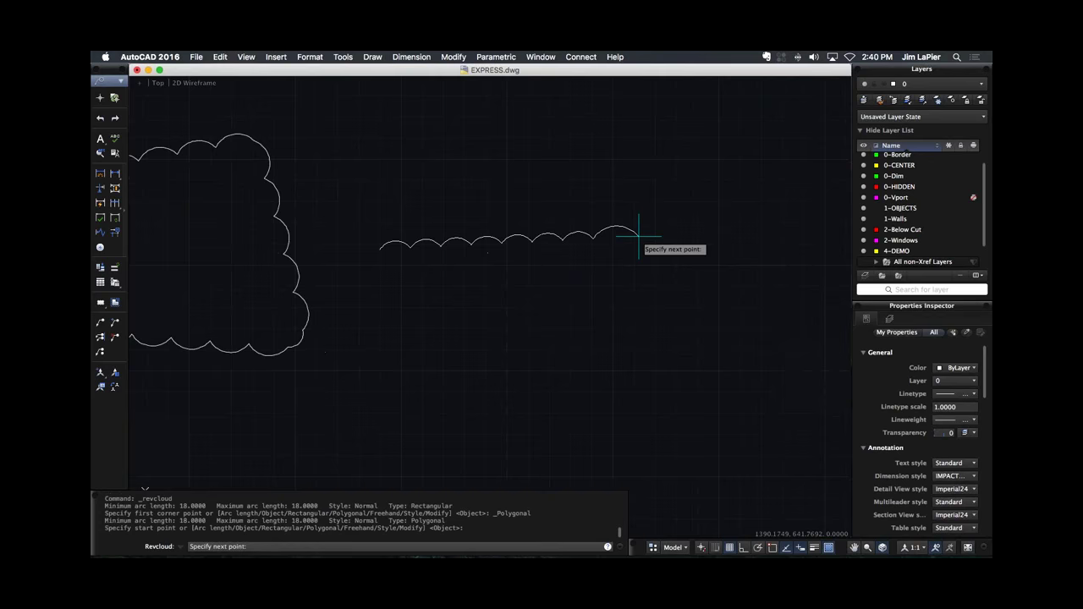
pyautogui.click(639, 230)
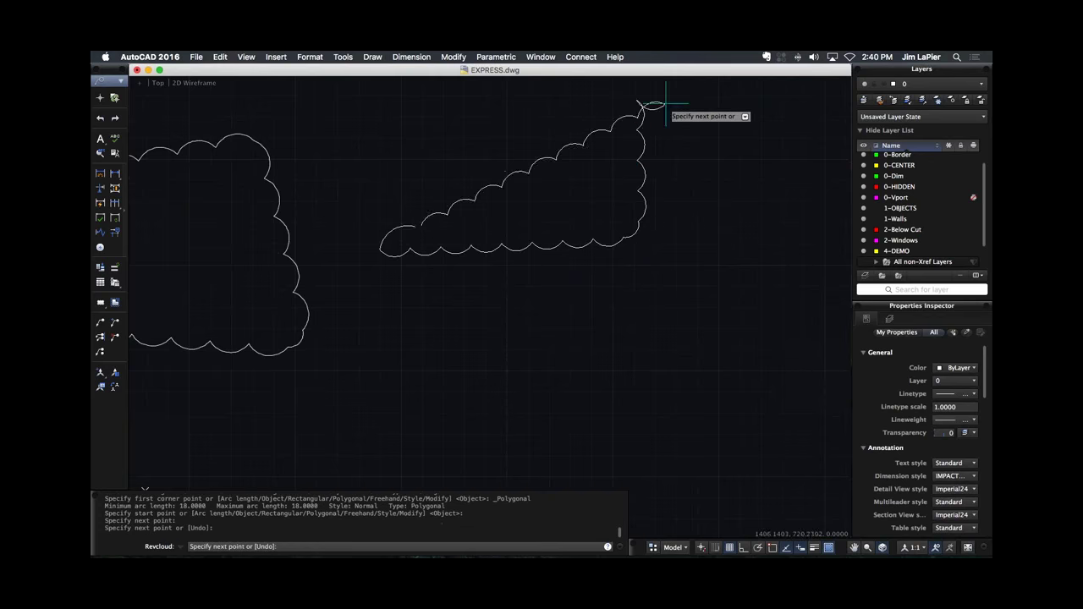
pyautogui.click(775, 103)
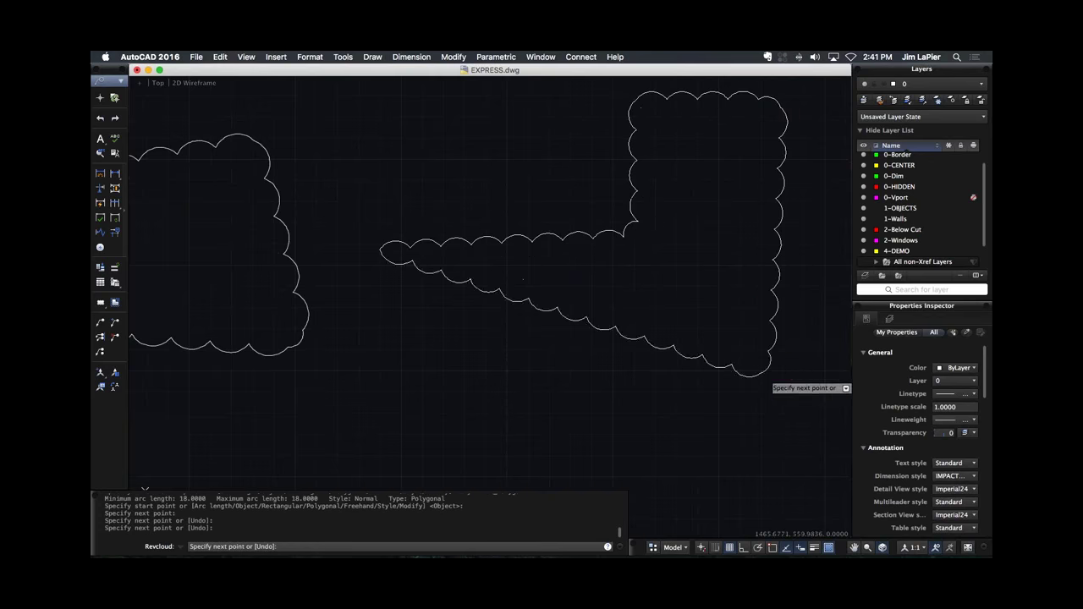
pyautogui.click(769, 374)
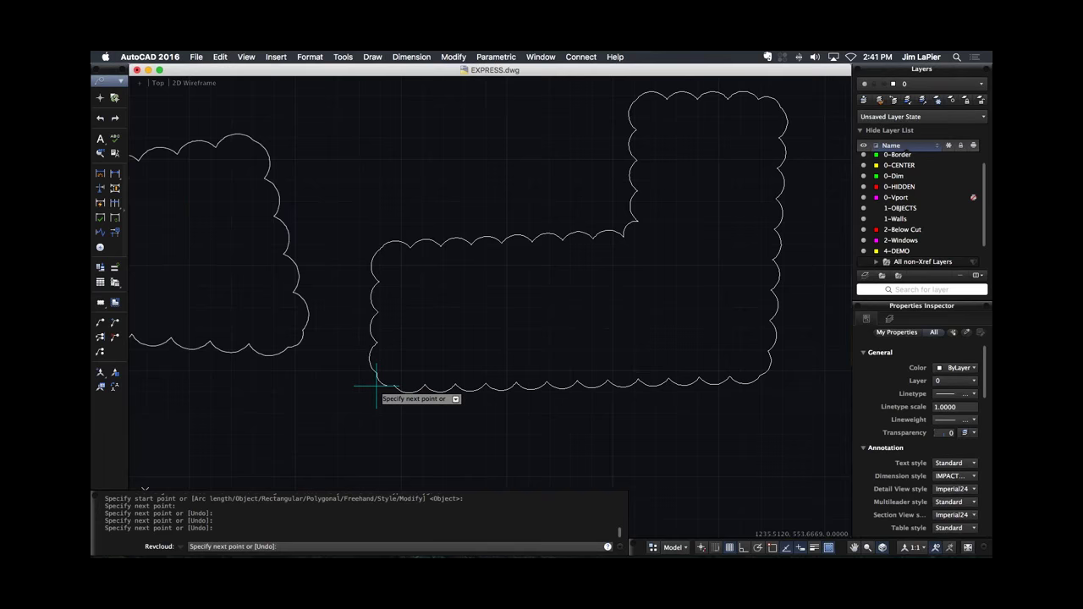
pyautogui.click(377, 387)
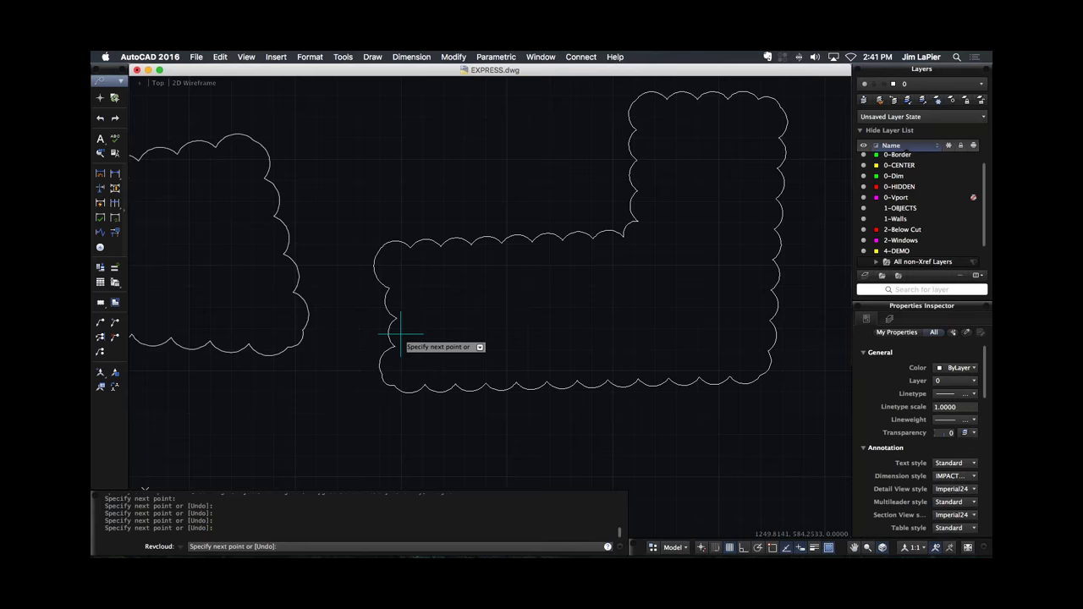
pyautogui.press('Return')
# Raise the polygonal cloud's top-left corner and shift its inner corner grip.
pyautogui.click(443, 240)
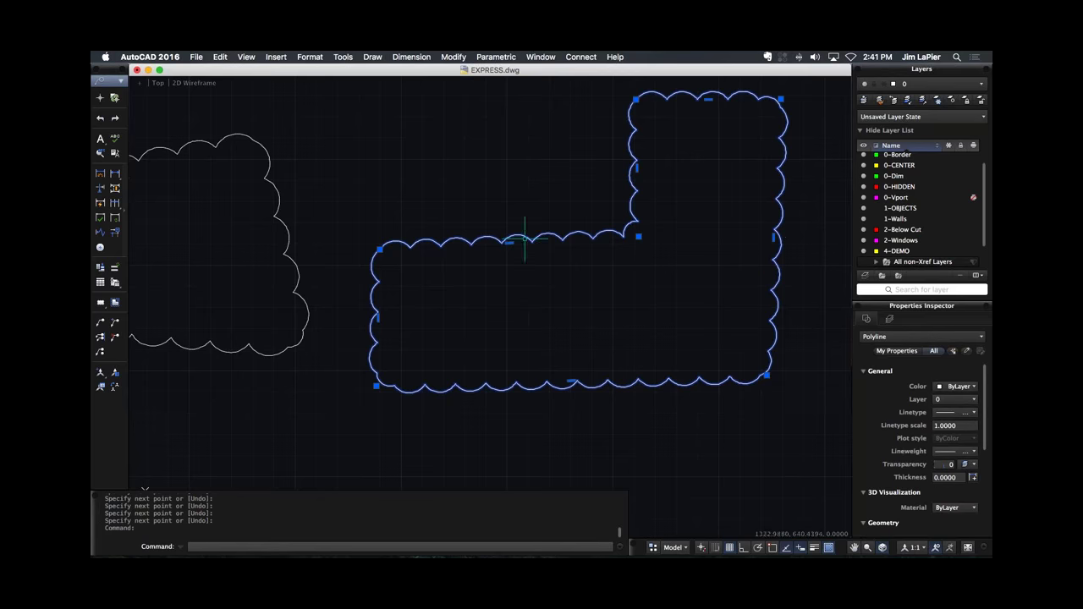
pyautogui.click(380, 246)
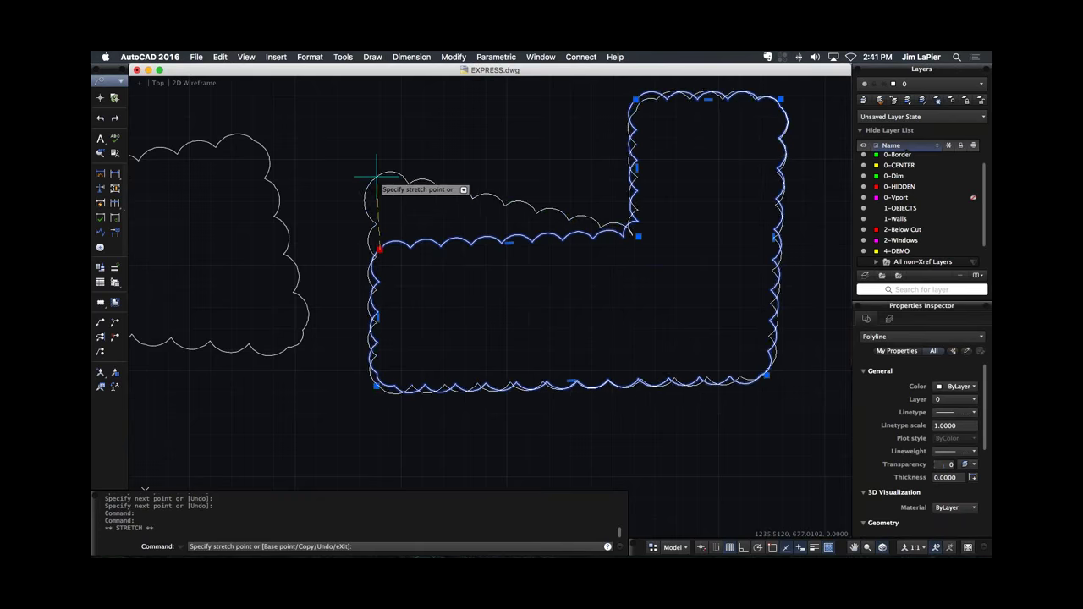
pyautogui.click(376, 177)
pyautogui.click(638, 236)
pyautogui.click(545, 173)
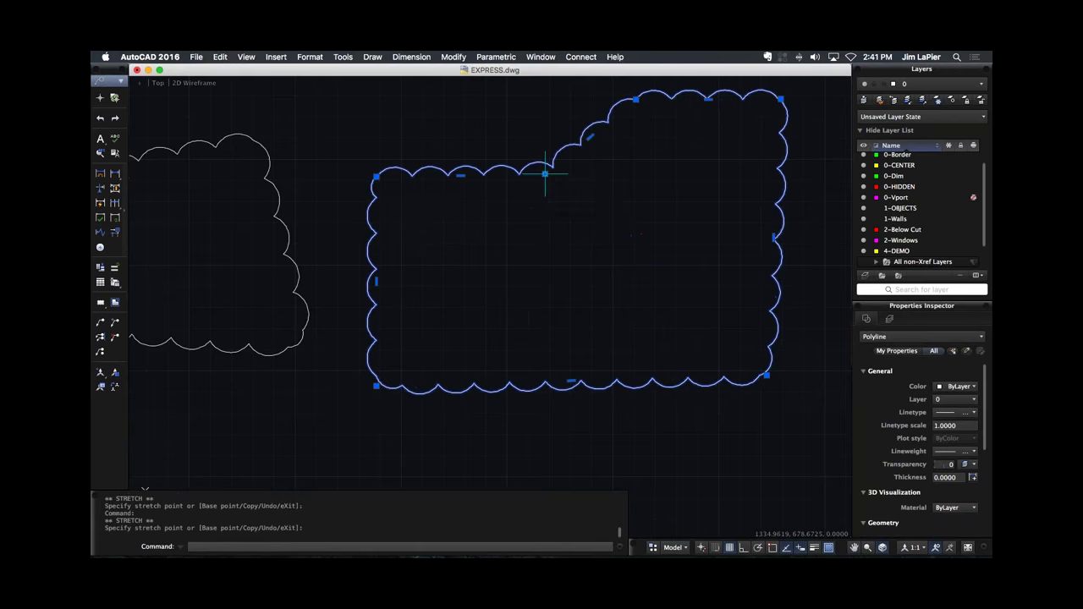
pyautogui.click(545, 173)
pyautogui.click(614, 231)
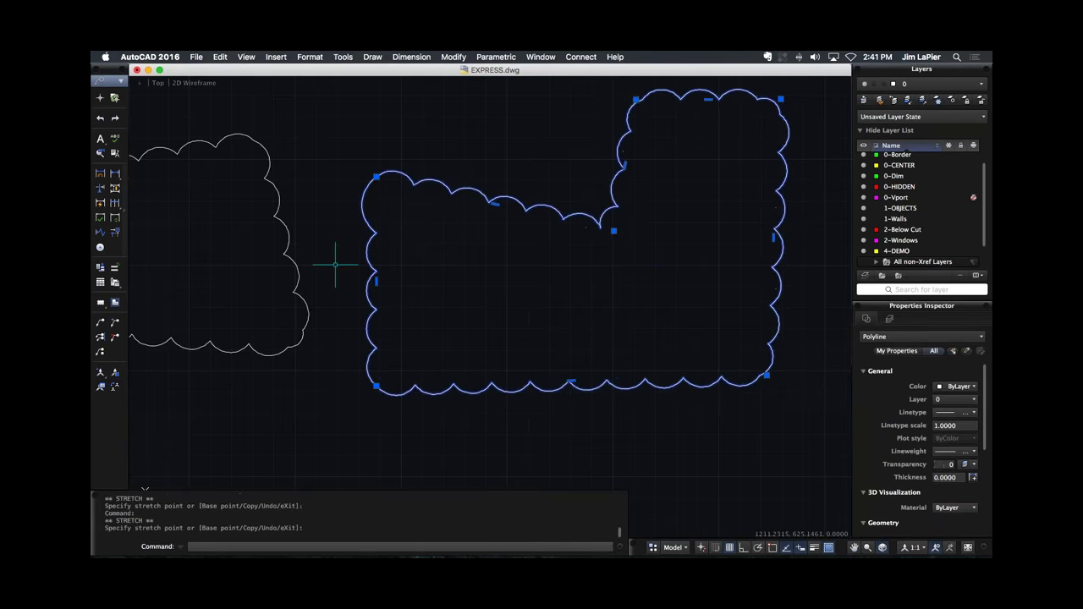
pyautogui.moveTo(100, 304); pyautogui.dragTo(118, 342)
pyautogui.scroll(-4, 304, 373)
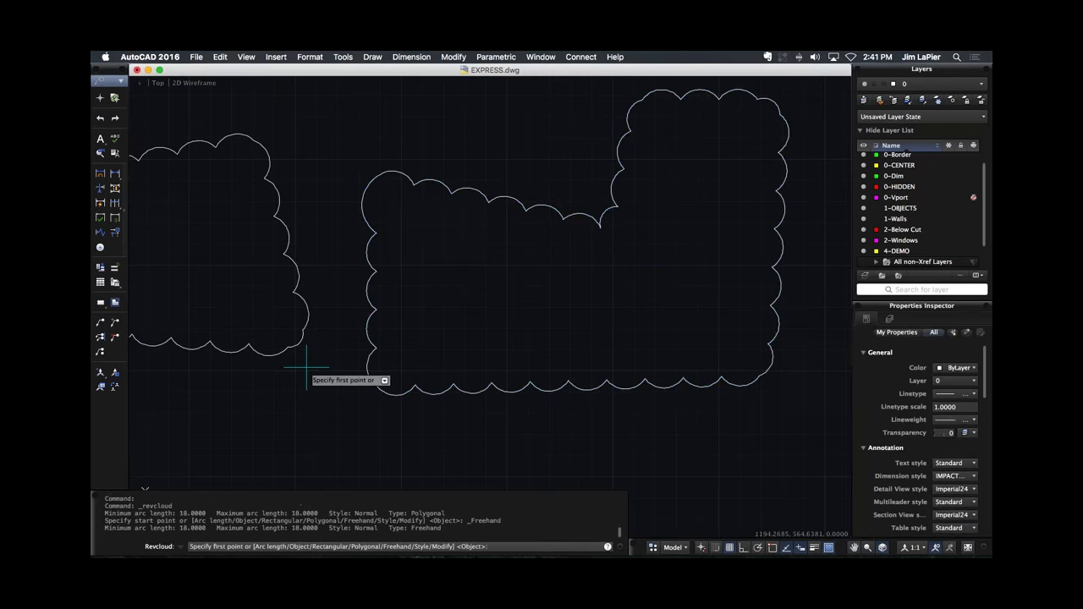
# Trace a round freehand revision cloud, try stretching its vertices, then cancel and clear the selection.
pyautogui.moveTo(370, 186); pyautogui.dragTo(326, 308, button='middle')
pyautogui.click(330, 267)
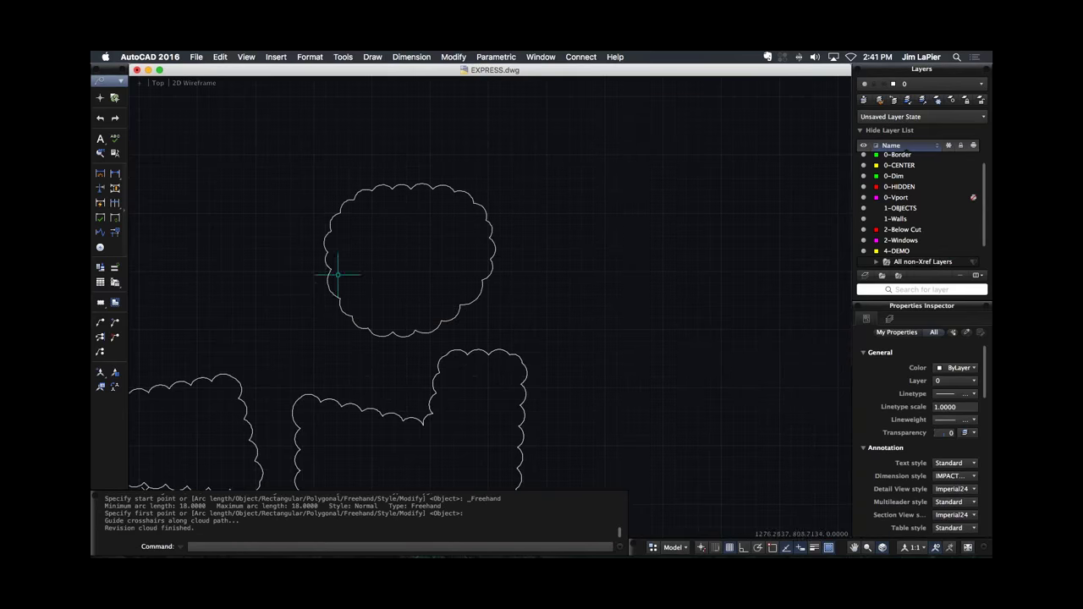
pyautogui.click(331, 272)
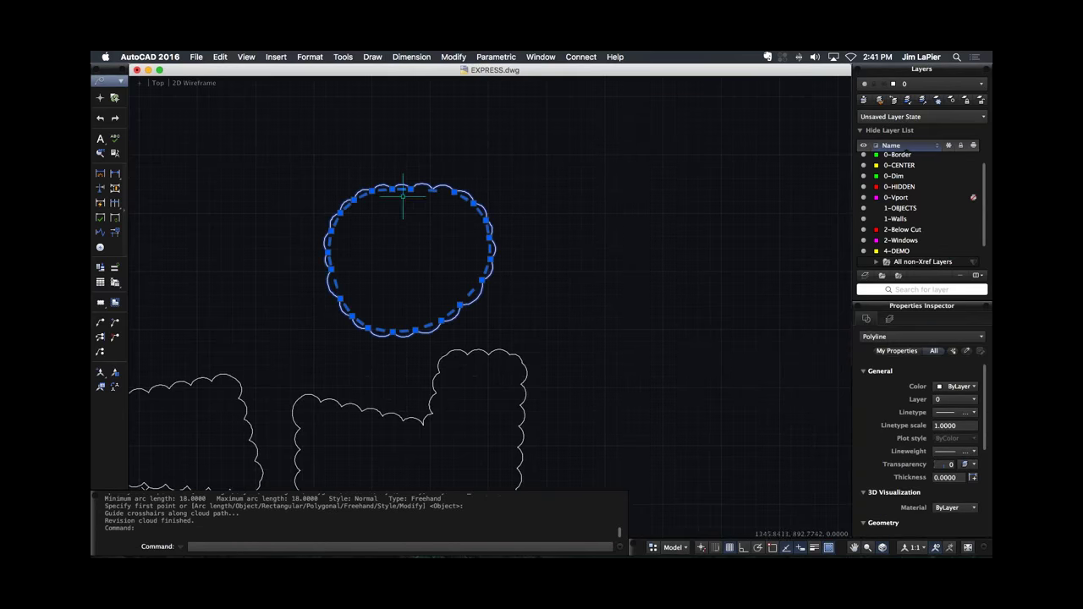
pyautogui.scroll(2, 404, 188)
pyautogui.scroll(3, 403, 188)
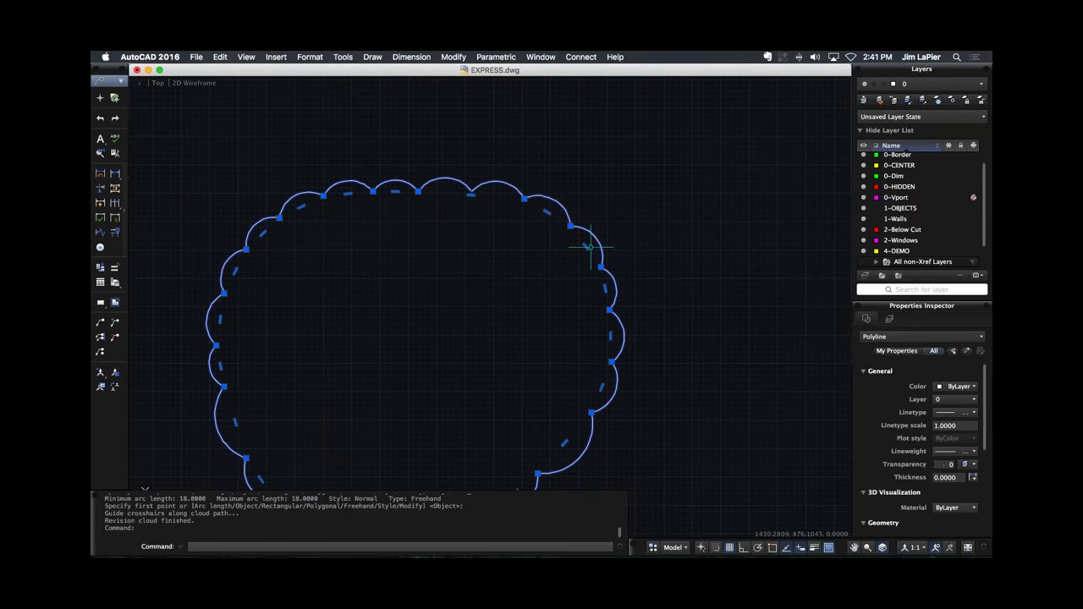
pyautogui.click(547, 212)
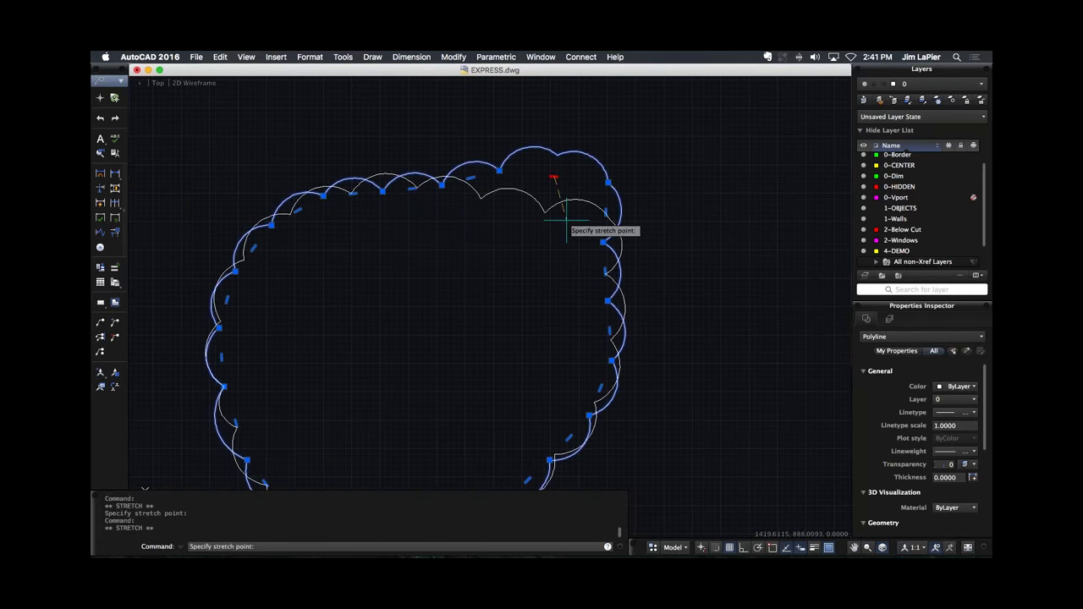
pyautogui.click(480, 275)
pyautogui.click(397, 210)
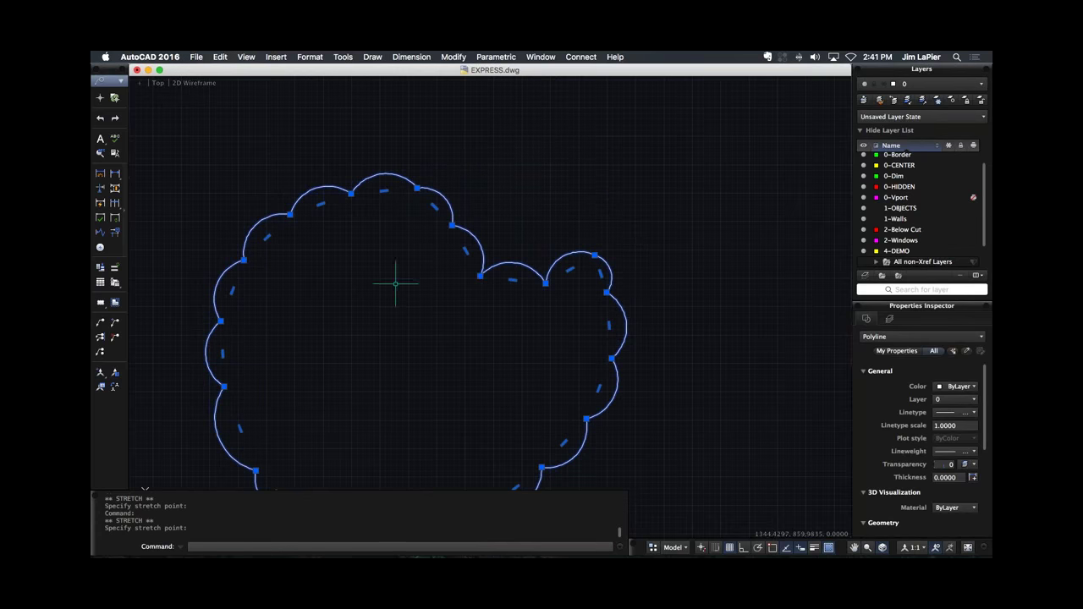
pyautogui.scroll(-3, 360, 215)
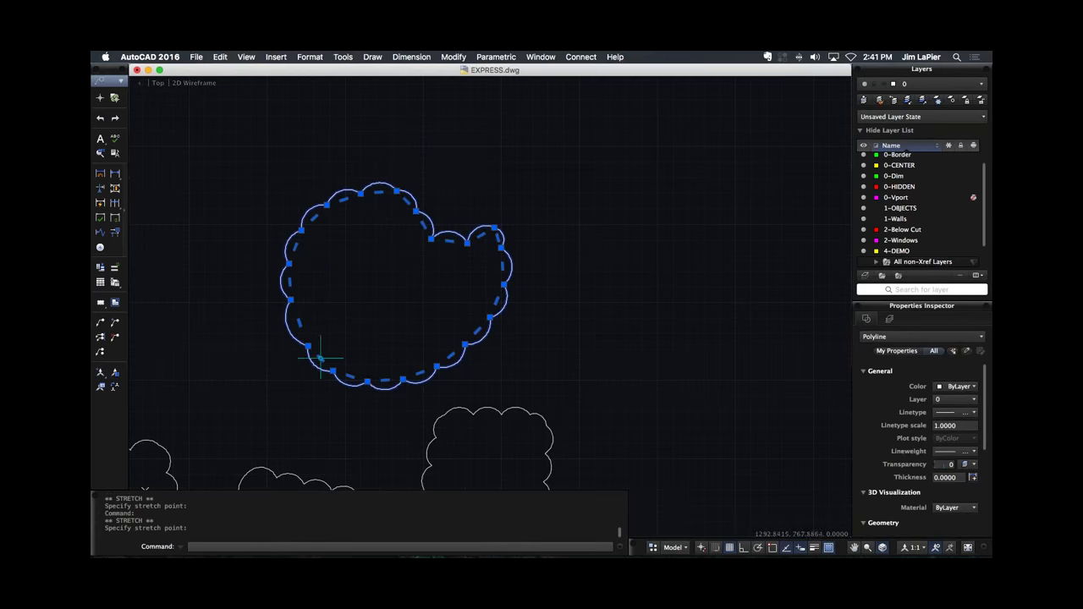
pyautogui.click(306, 346)
pyautogui.click(307, 346)
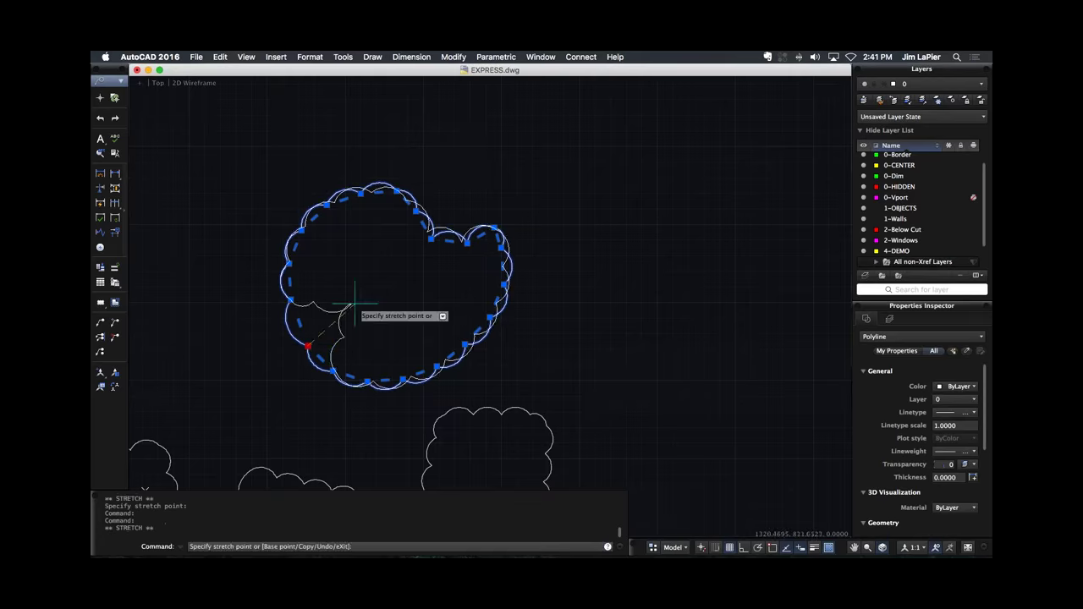
pyautogui.scroll(-5, 398, 279)
pyautogui.scroll(2, 423, 411)
pyautogui.press('Escape')
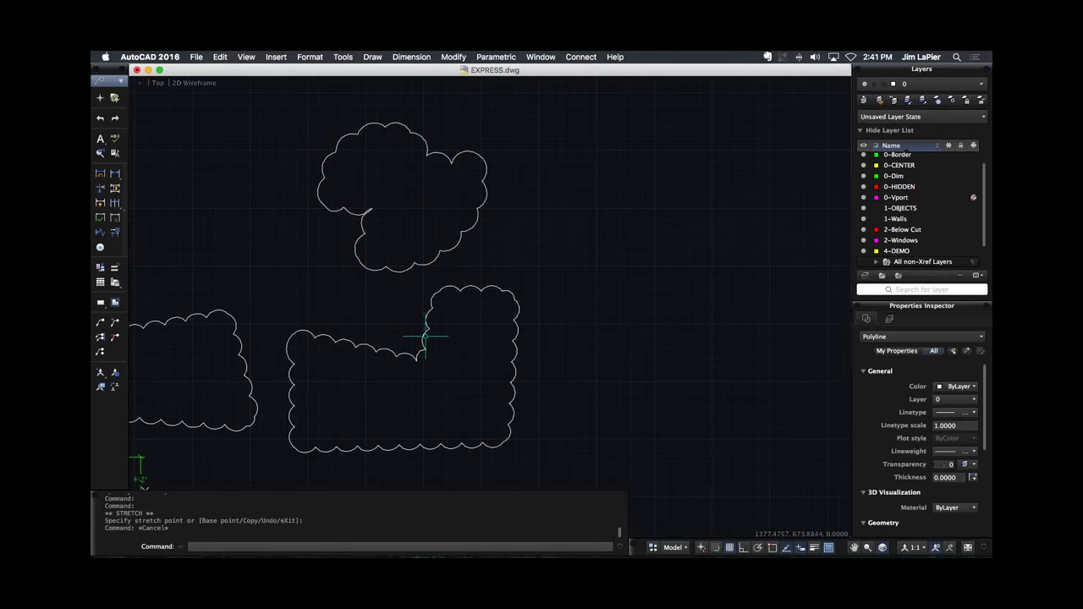
# Stretch the lower cloud's notch, top-right and bottom-right grips so its top slopes up and its right side is vertical.
pyautogui.click(426, 340)
pyautogui.click(423, 362)
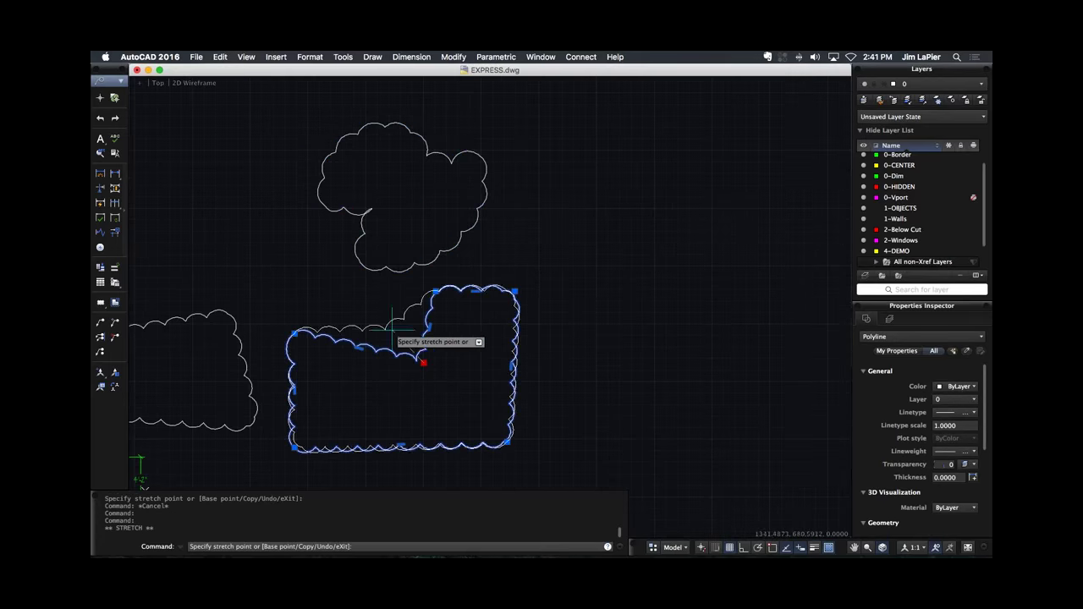
pyautogui.click(382, 321)
pyautogui.click(515, 291)
pyautogui.click(588, 286)
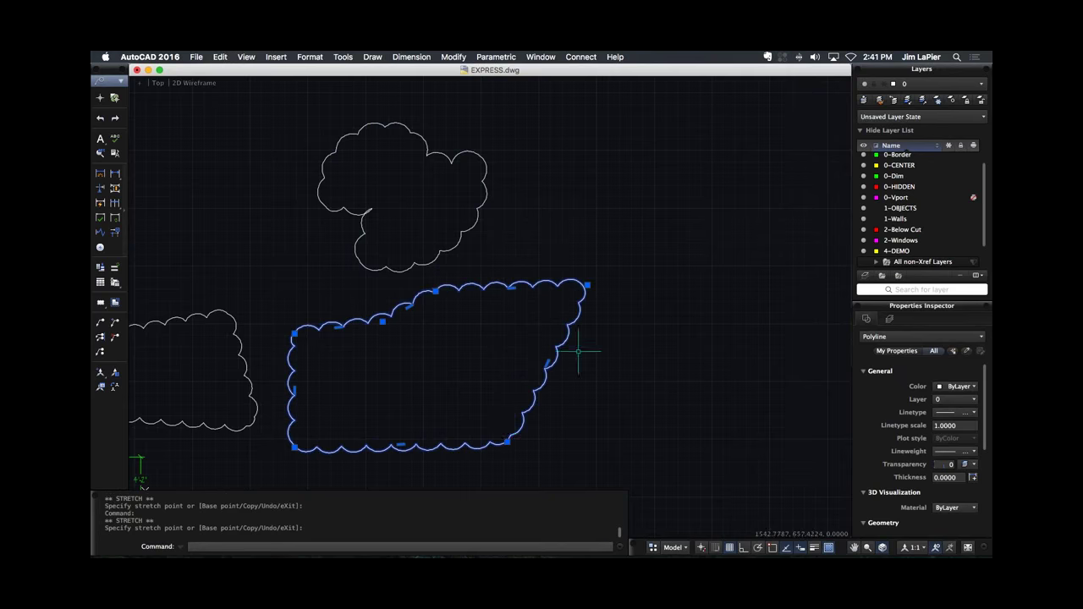
pyautogui.click(605, 448)
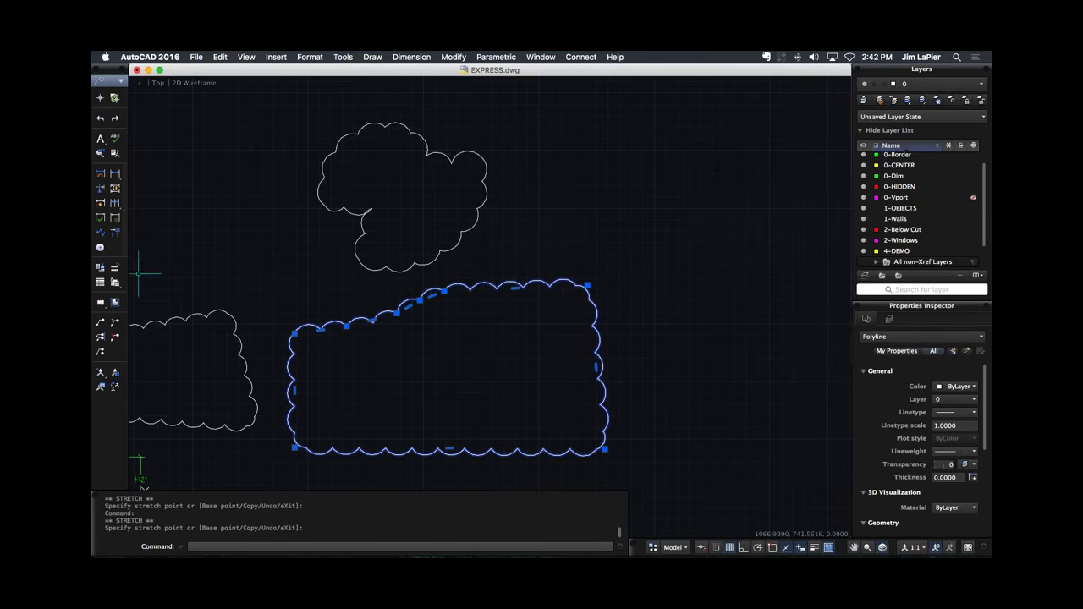
# Draw a rectangular revision cloud at the upper right, then cancel the repeated REVCLOUD command.
pyautogui.click(102, 322)
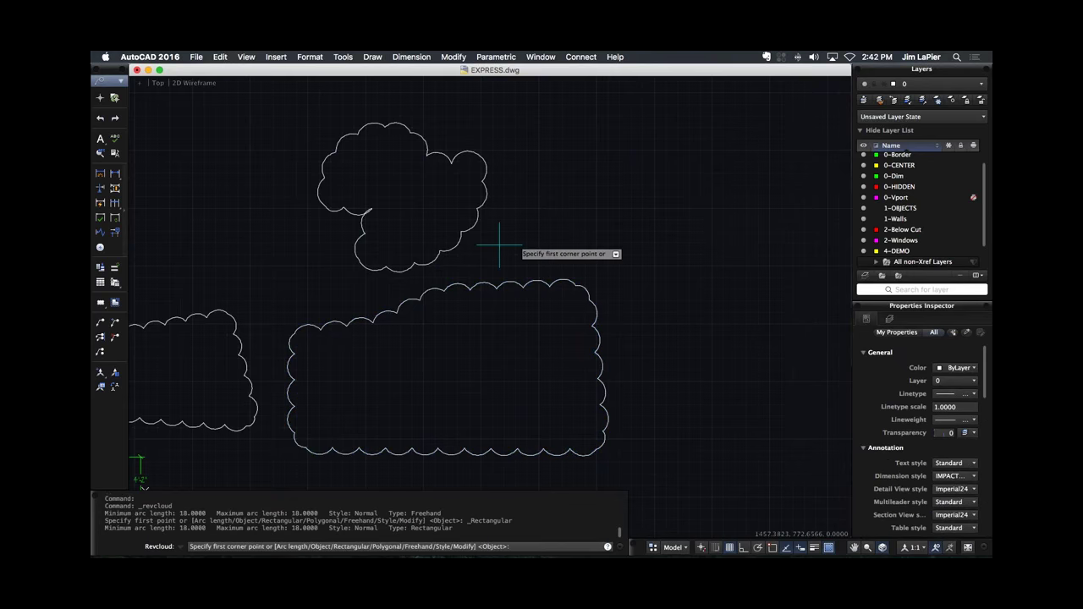
pyautogui.click(576, 108)
pyautogui.click(803, 216)
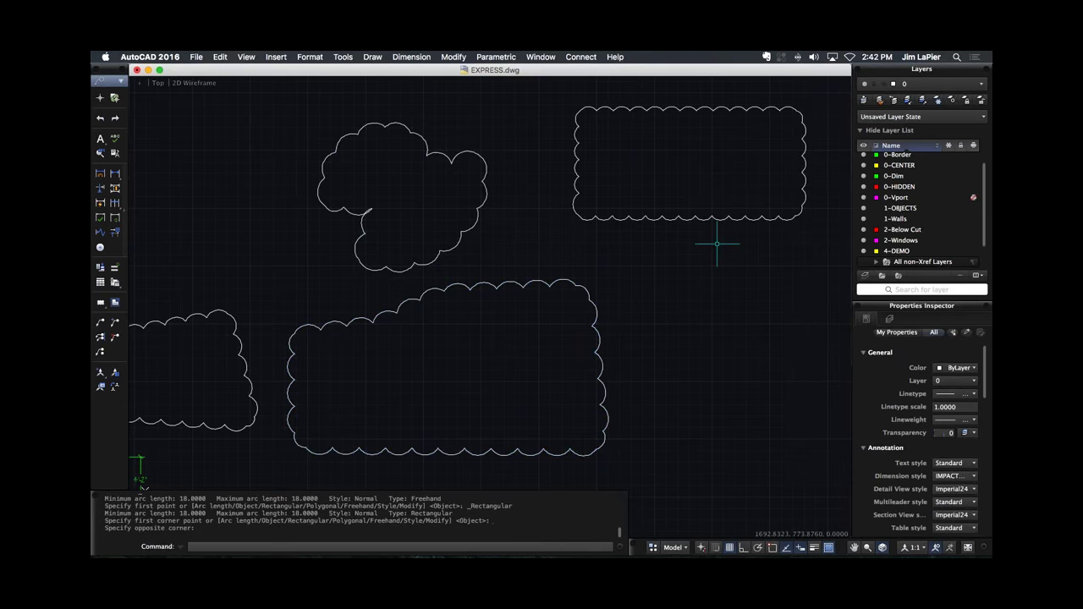
pyautogui.press('Return')
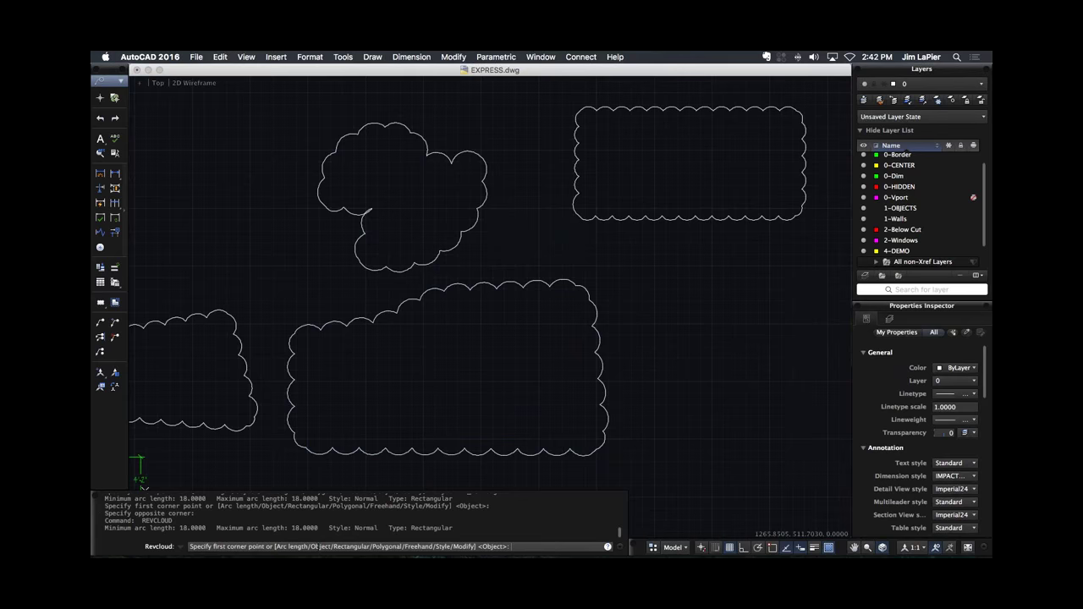
pyautogui.press('Escape')
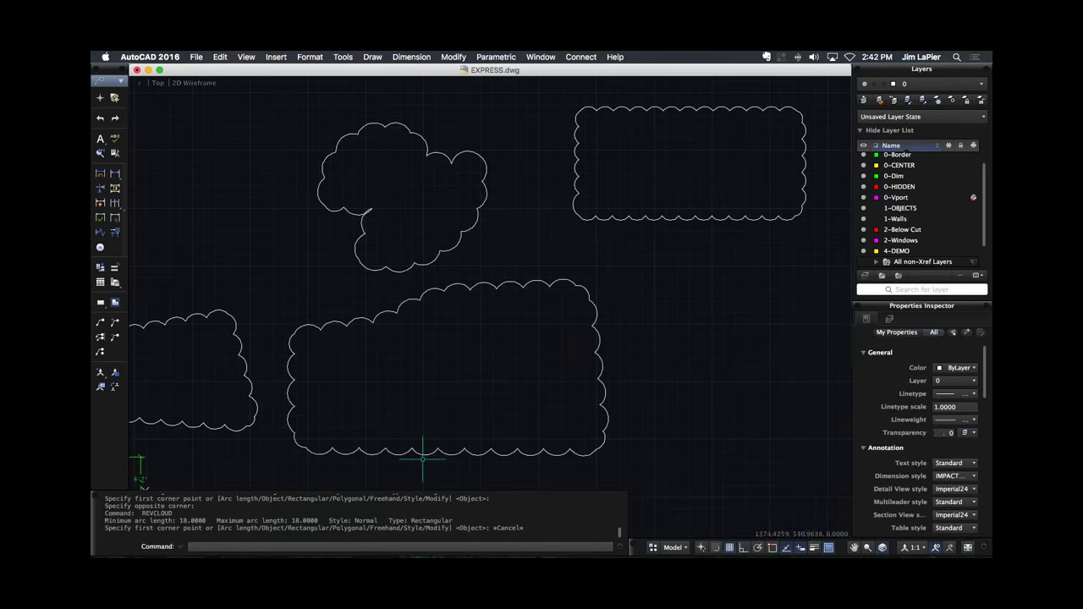
pyautogui.scroll(-2, 343, 402)
# Draw a closed polyline outline with straight sides and an S-curved arc lower edge.
pyautogui.moveTo(627, 364); pyautogui.dragTo(496, 370, button='middle')
pyautogui.write('ll')
pyautogui.press('Return')
pyautogui.click(480, 357)
pyautogui.click(579, 353)
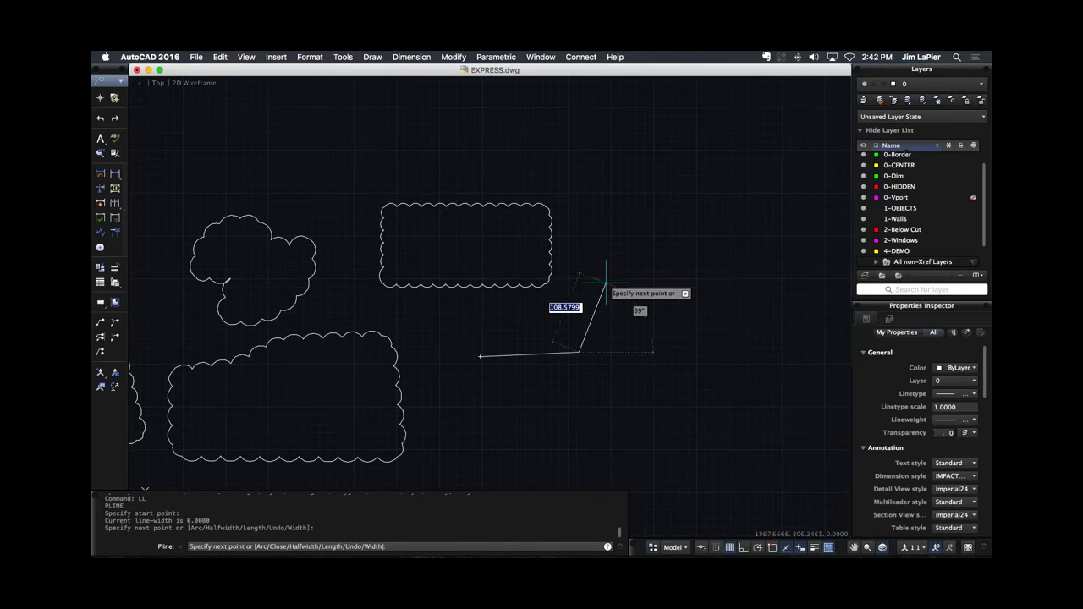
pyautogui.click(606, 272)
pyautogui.click(733, 266)
pyautogui.click(749, 424)
pyautogui.write('a')
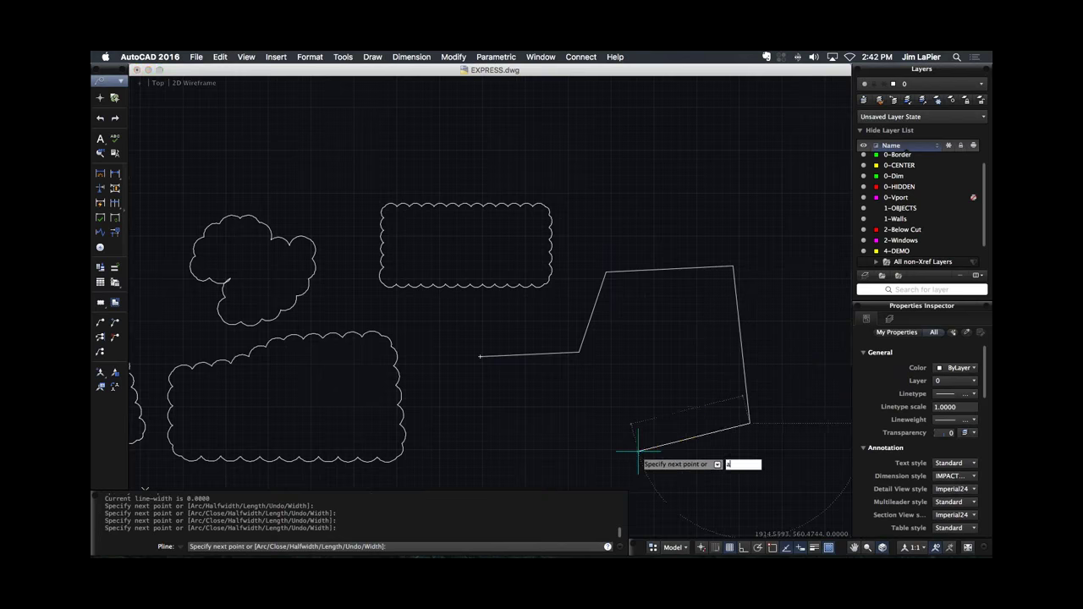
pyautogui.press('Return')
pyautogui.click(622, 444)
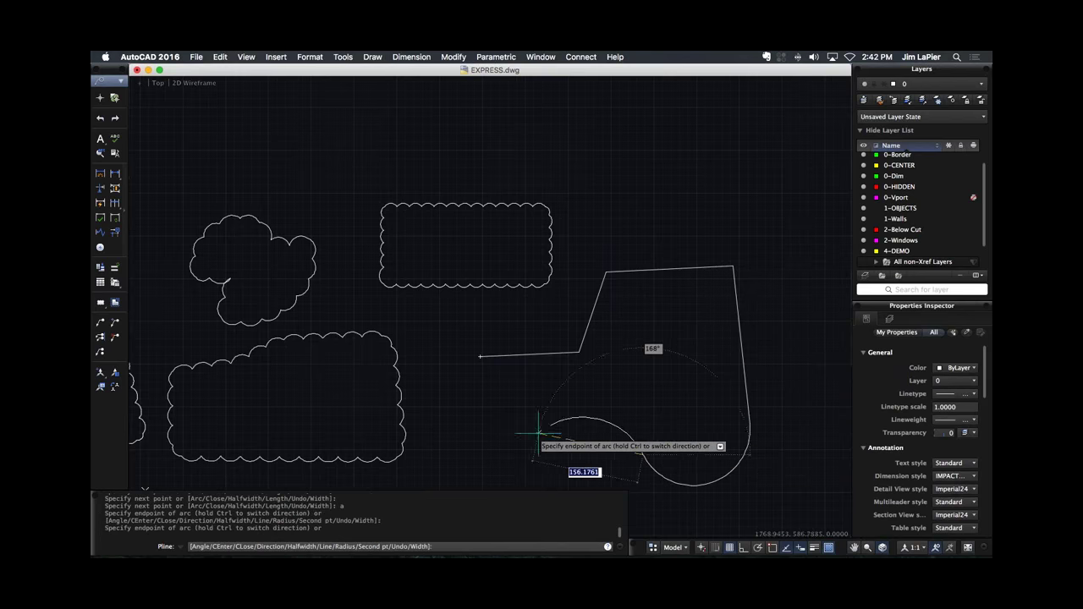
pyautogui.click(540, 428)
pyautogui.write('l')
pyautogui.press('Return')
pyautogui.click(481, 435)
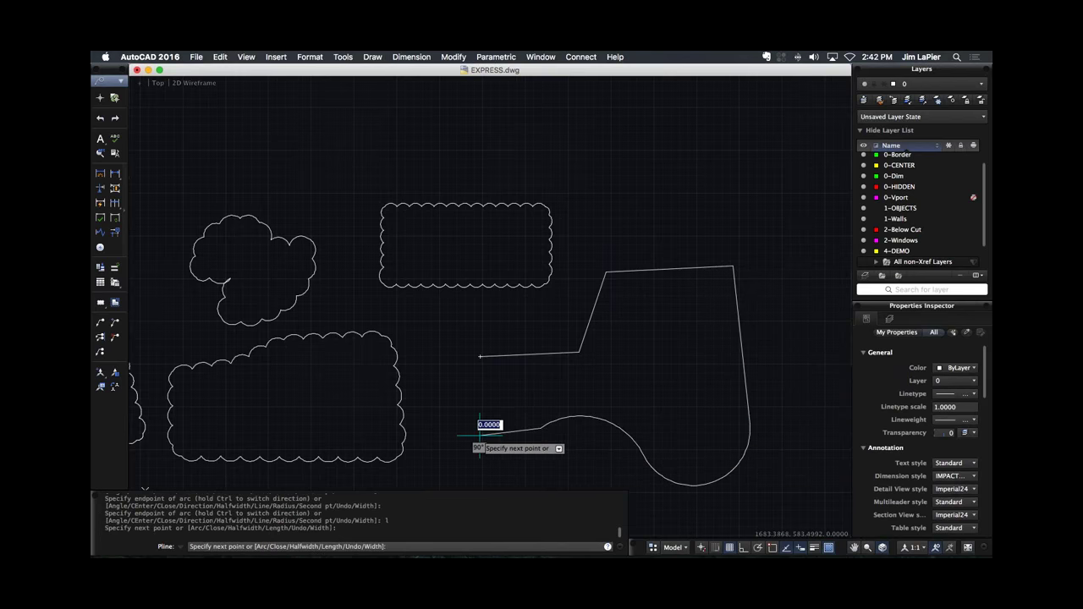
pyautogui.write('cl')
pyautogui.press('Return')
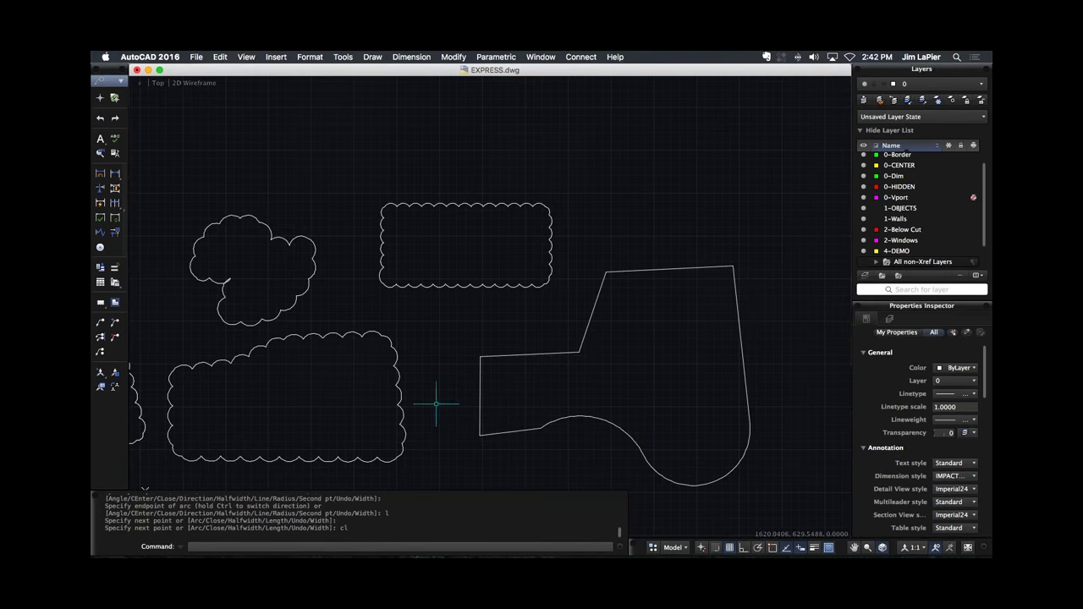
# Convert the closed polyline into a revision cloud with the Object option, keeping its arc direction.
pyautogui.click(101, 304)
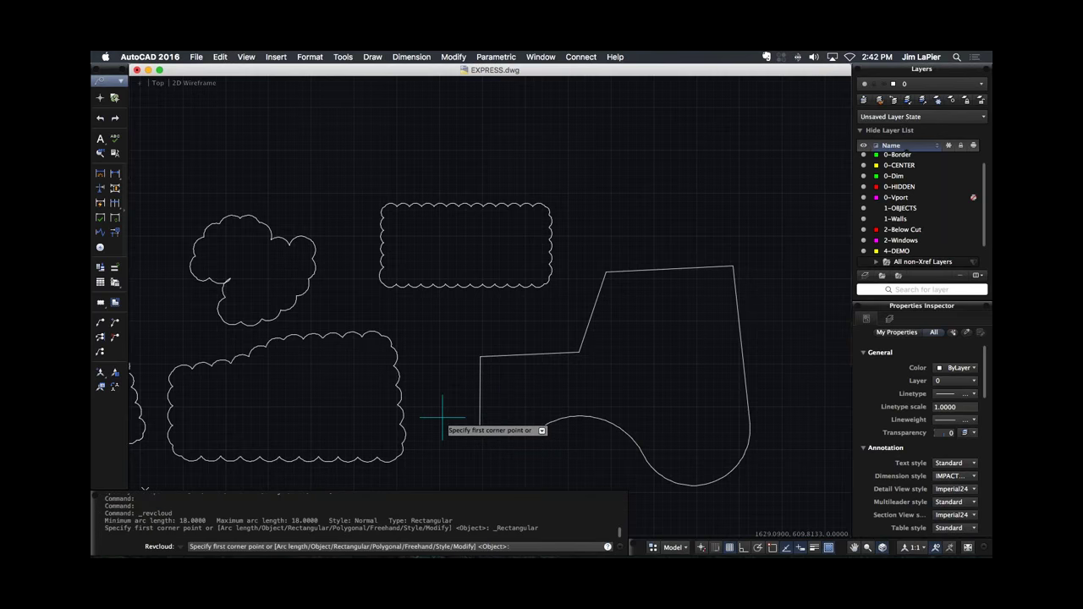
pyautogui.write('o')
pyautogui.press('Return')
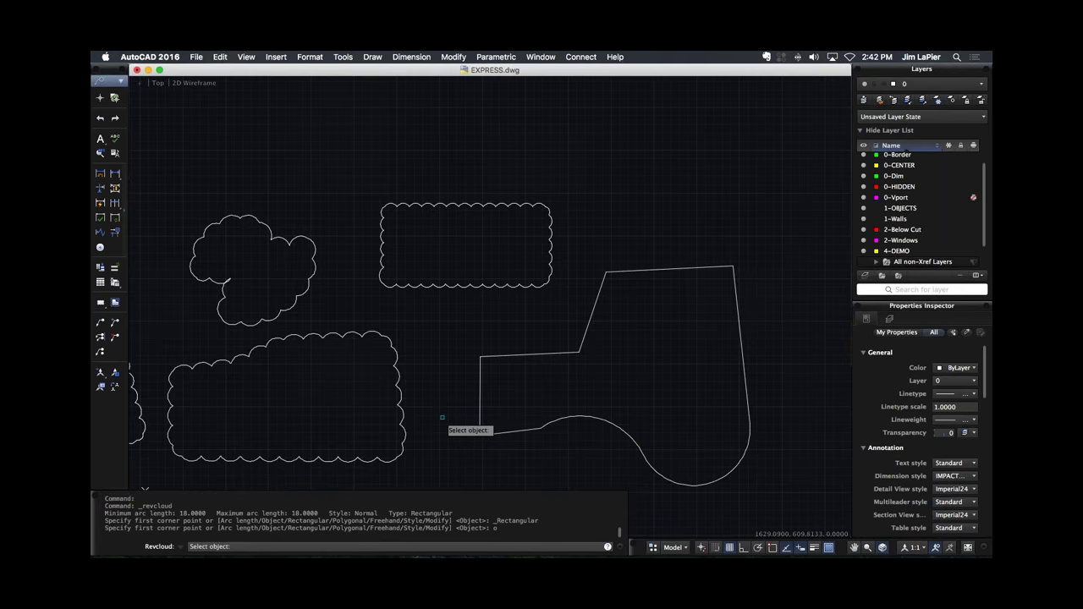
pyautogui.click(523, 356)
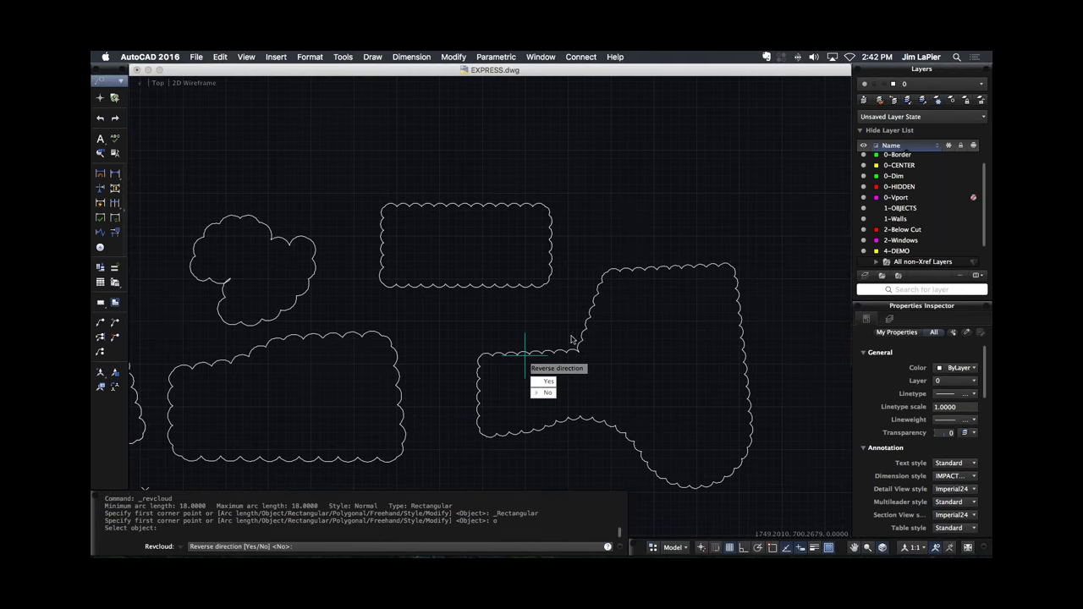
pyautogui.click(544, 393)
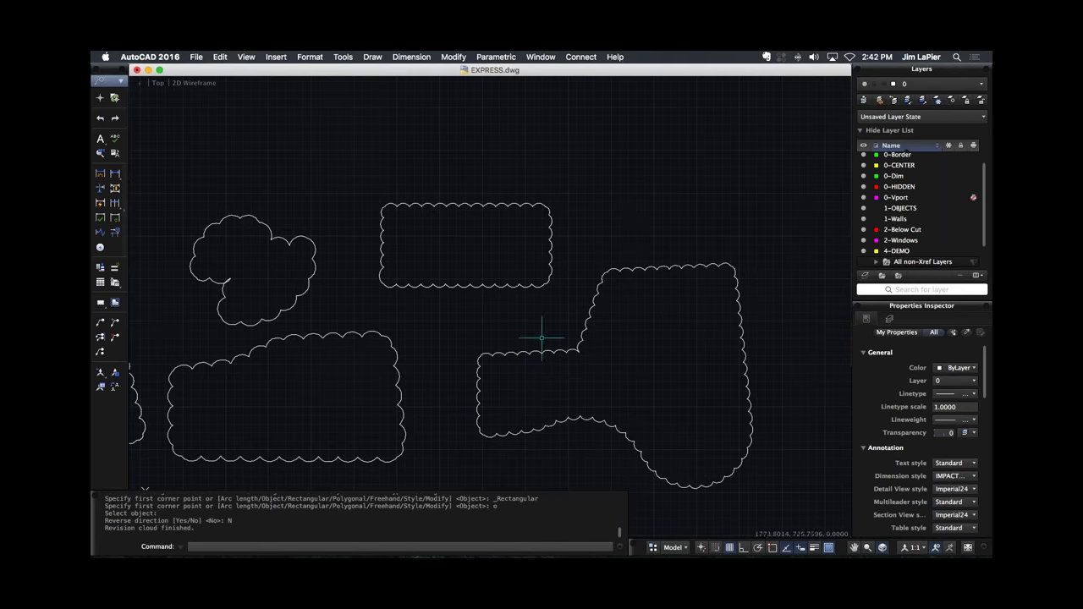
pyautogui.click(622, 269)
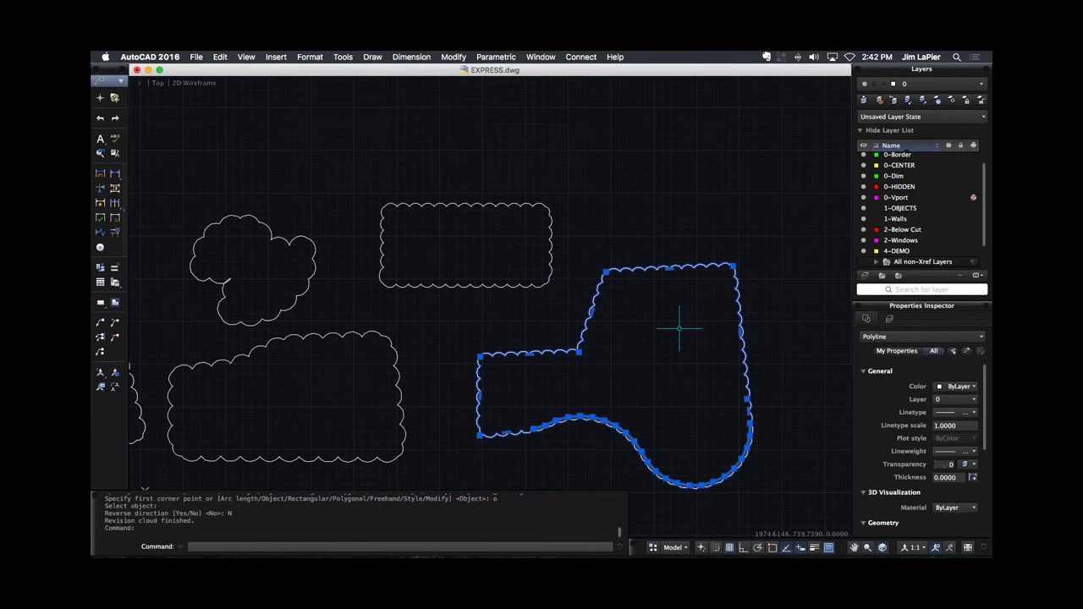
pyautogui.press('Escape')
pyautogui.press('Escape')
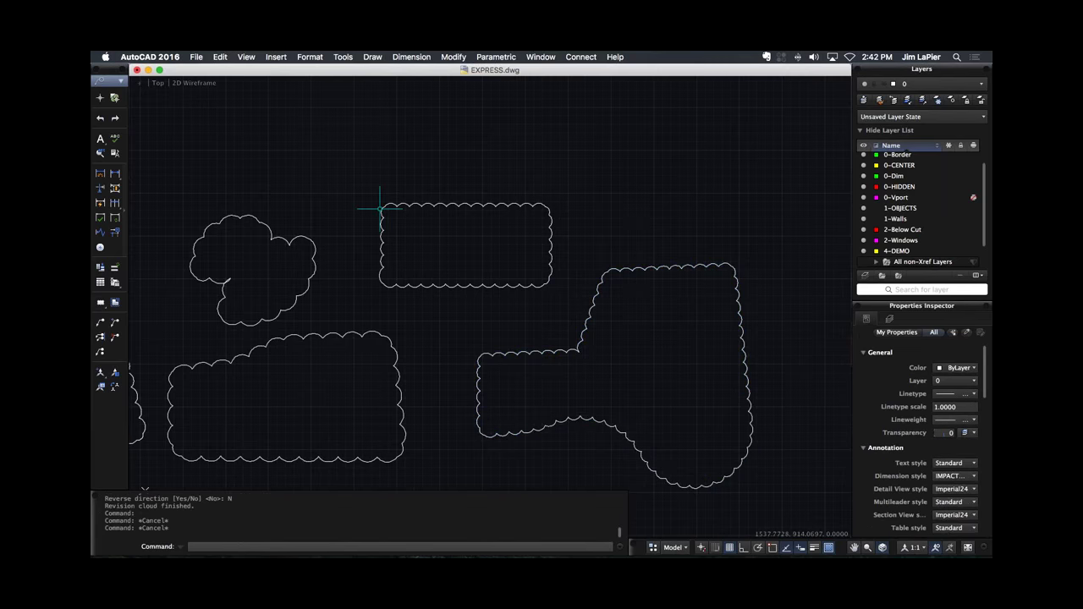
pyautogui.click(428, 259)
# Pan and zoom out to bring the whole drawing into view.
pyautogui.click(411, 296)
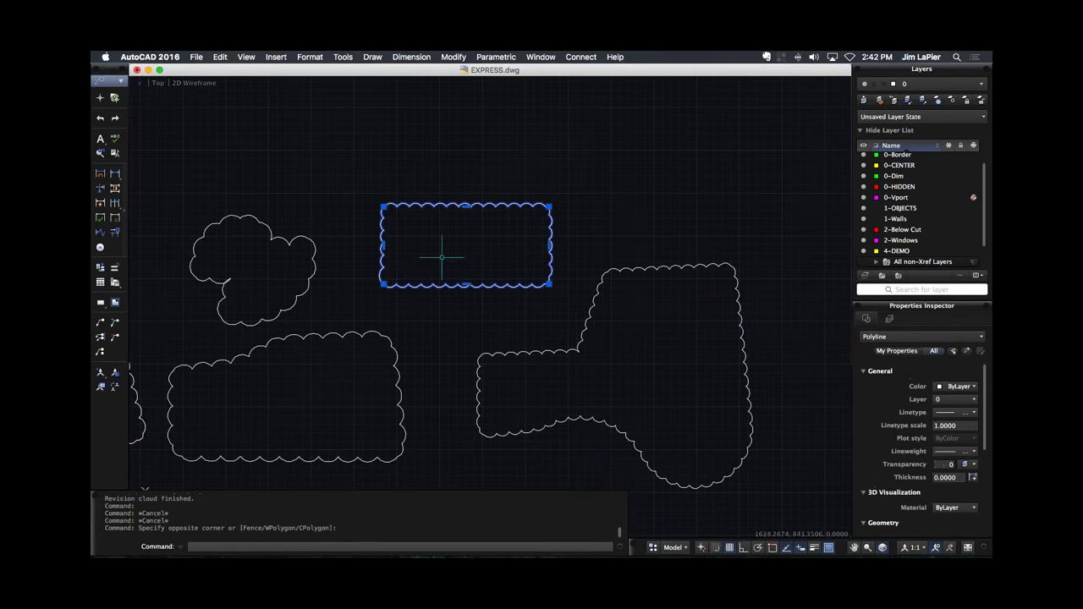
pyautogui.scroll(-3, 463, 271)
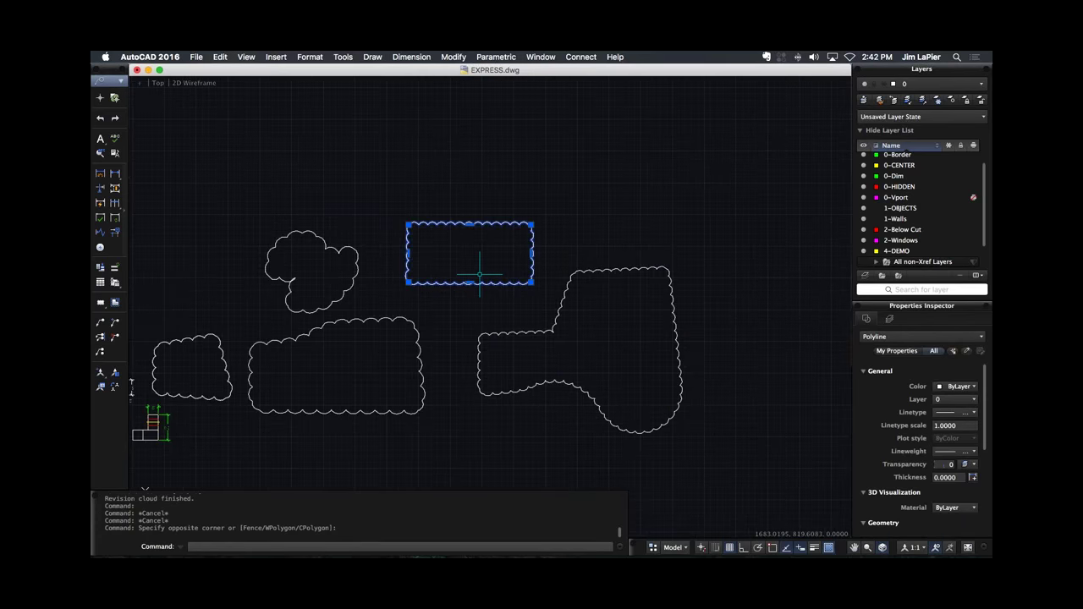
pyautogui.press('Escape')
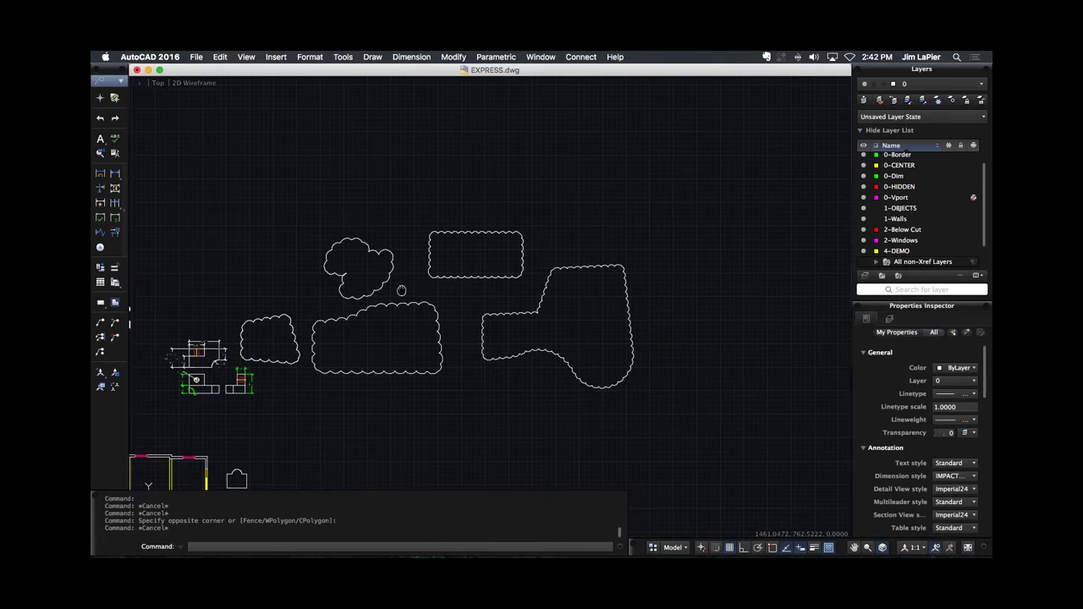
pyautogui.moveTo(397, 295); pyautogui.dragTo(447, 285, button='middle')
pyautogui.scroll(-4, 624, 232)
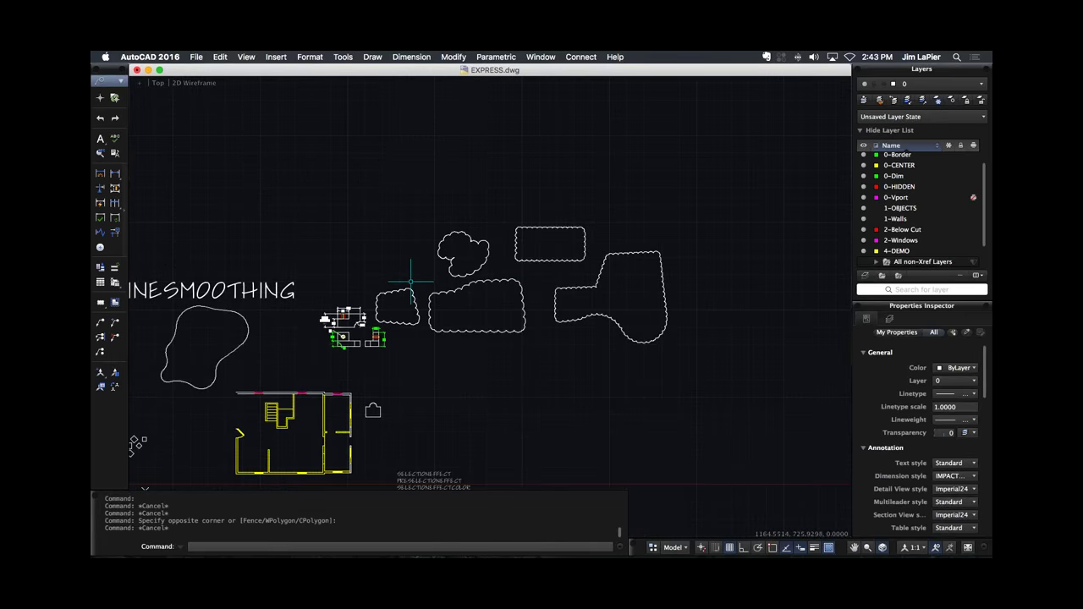
pyautogui.scroll(-3, 411, 280)
pyautogui.scroll(5, 411, 281)
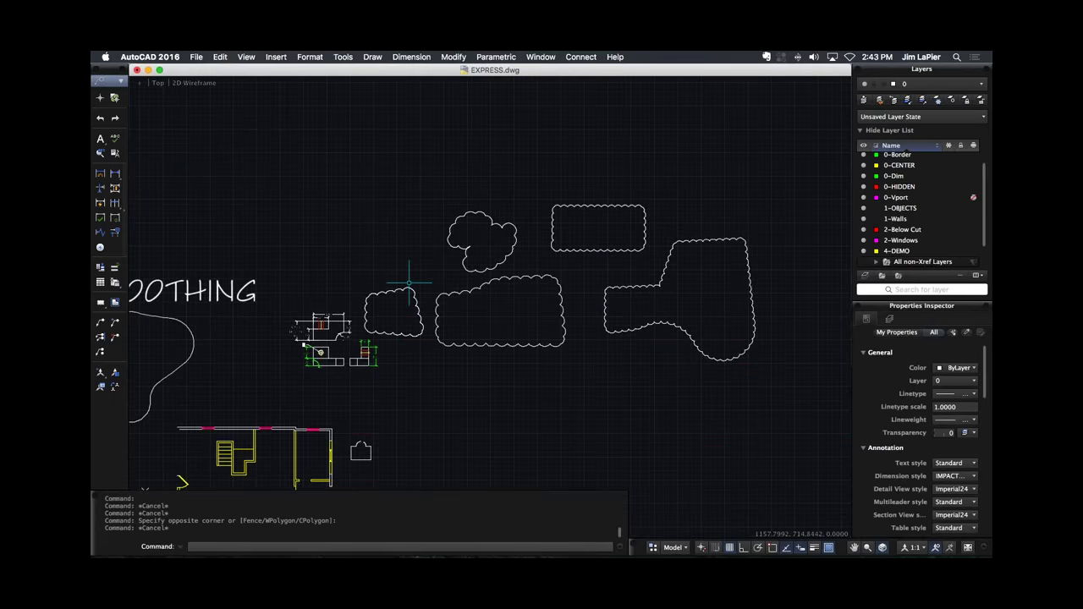
pyautogui.scroll(3, 410, 283)
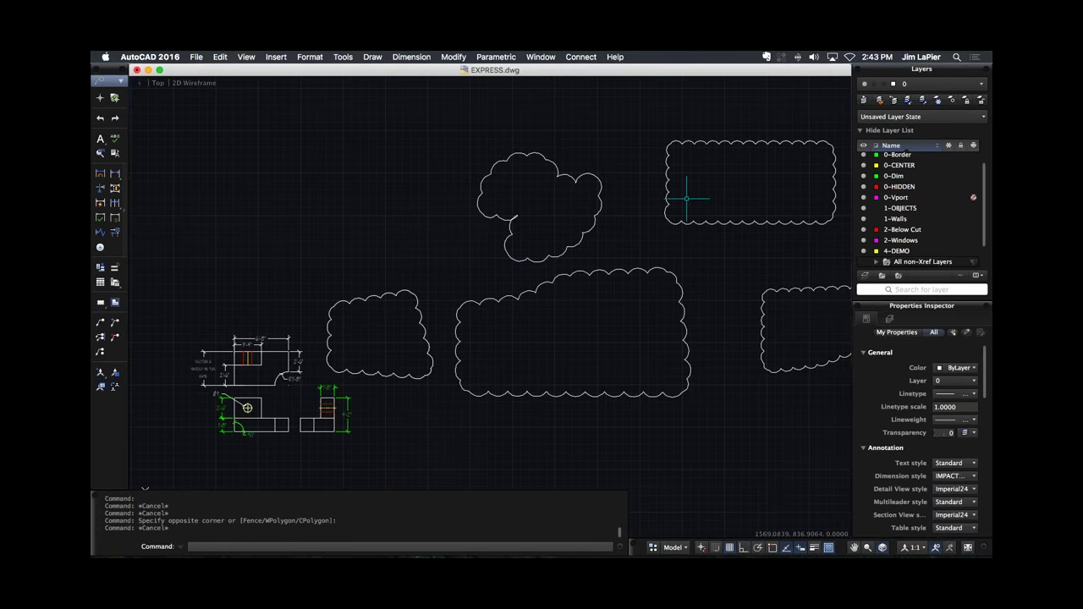
pyautogui.scroll(-5, 496, 270)
# Window-select all 259 objects, then start MOVE and pick its base point.
pyautogui.click(752, 172)
pyautogui.click(393, 403)
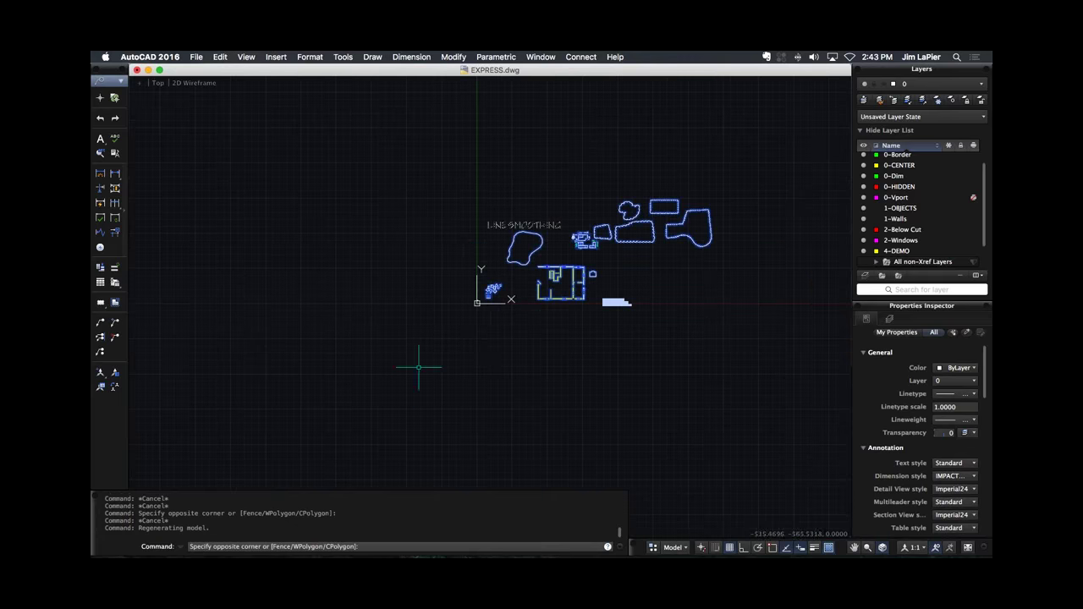
pyautogui.write('m')
pyautogui.press('Return')
pyautogui.click(628, 252)
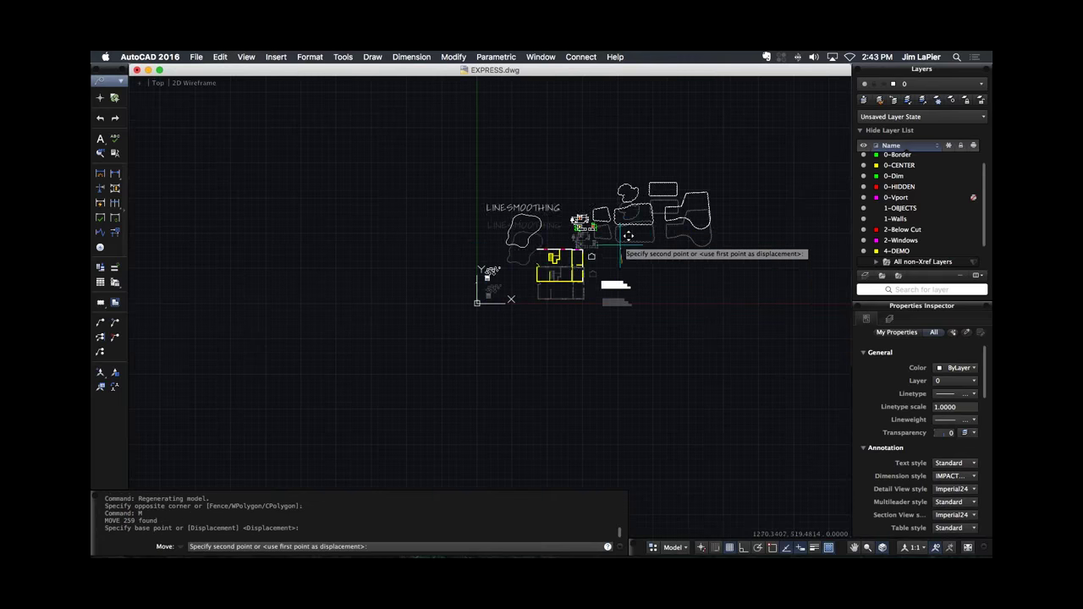
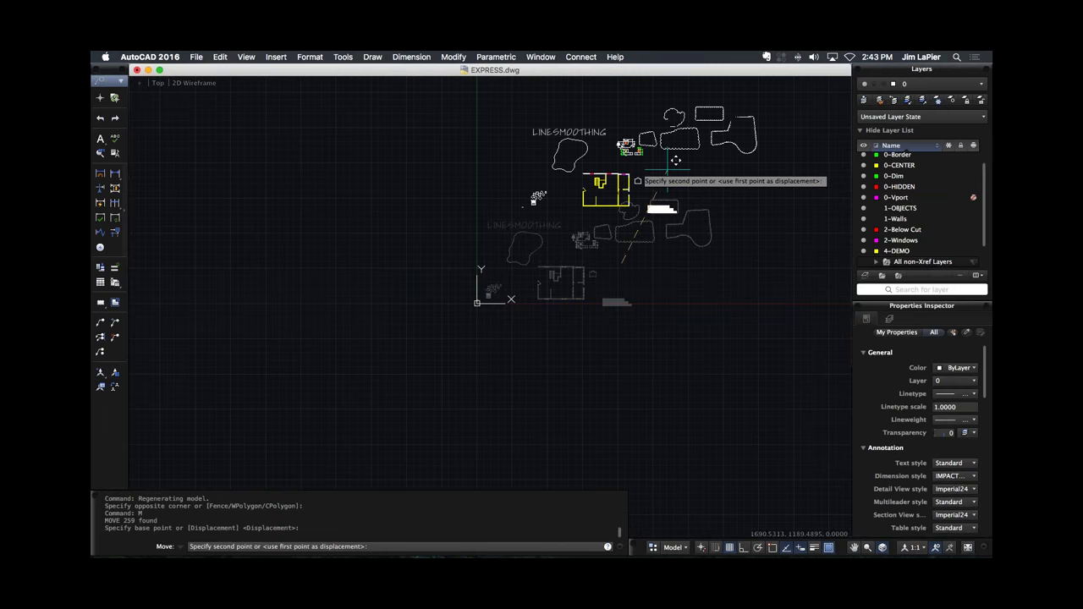
# Cancel the pending move and zoom in on the numbered notes beside the stair detail.
pyautogui.press('Escape')
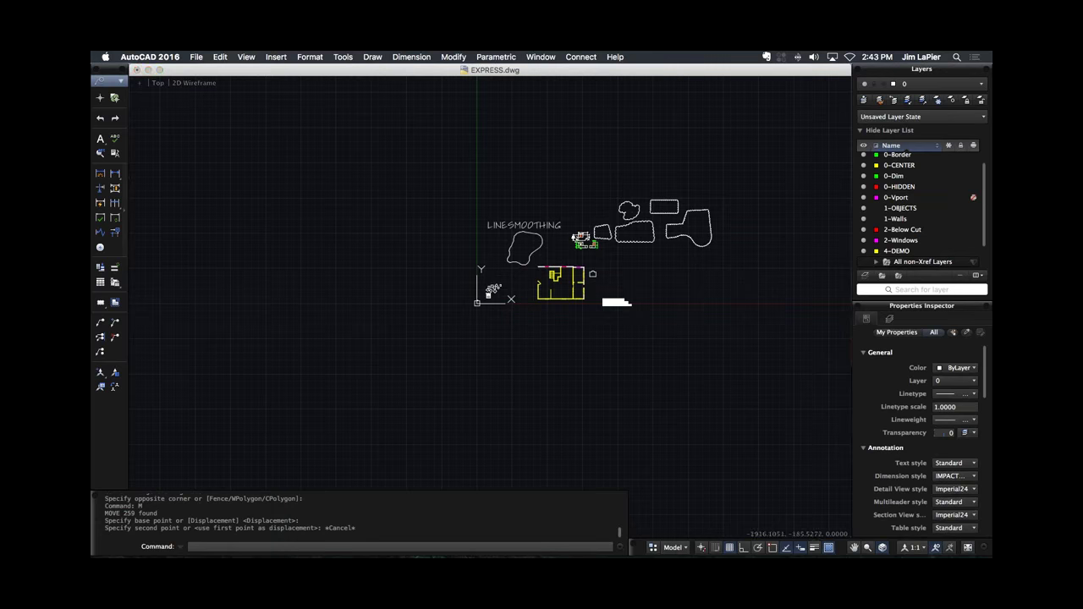
pyautogui.click(141, 265)
pyautogui.moveTo(557, 250); pyautogui.dragTo(436, 254, button='middle')
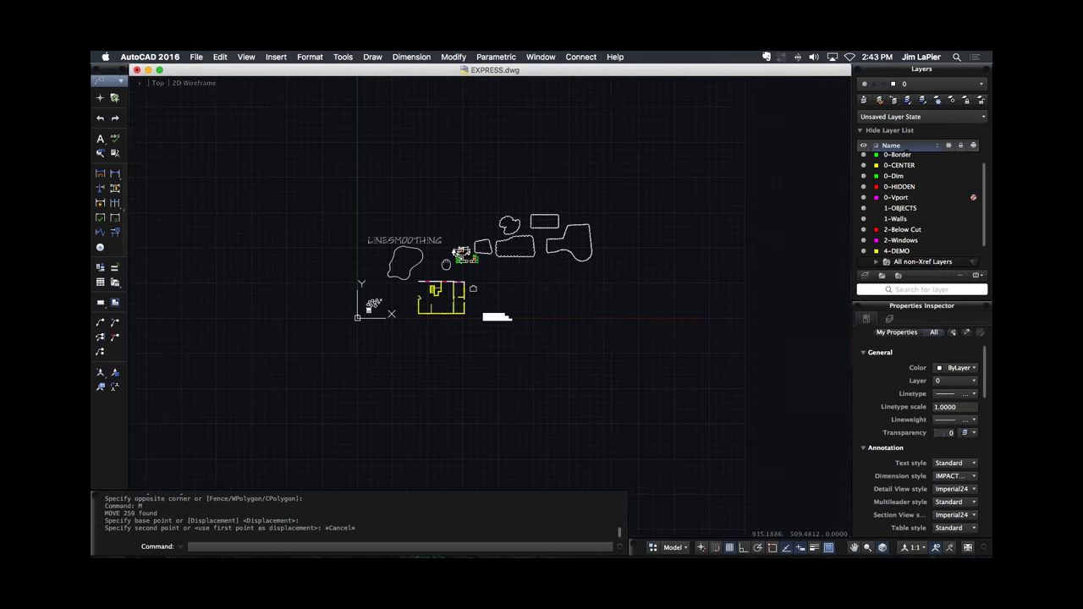
pyautogui.scroll(5, 435, 254)
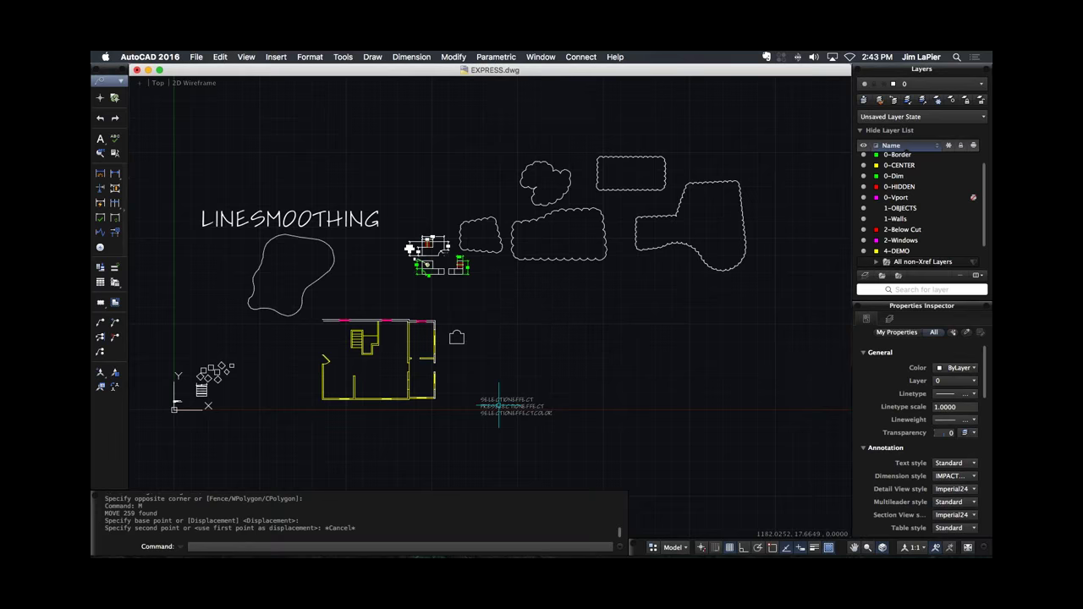
pyautogui.scroll(4, 498, 405)
pyautogui.scroll(-3, 320, 381)
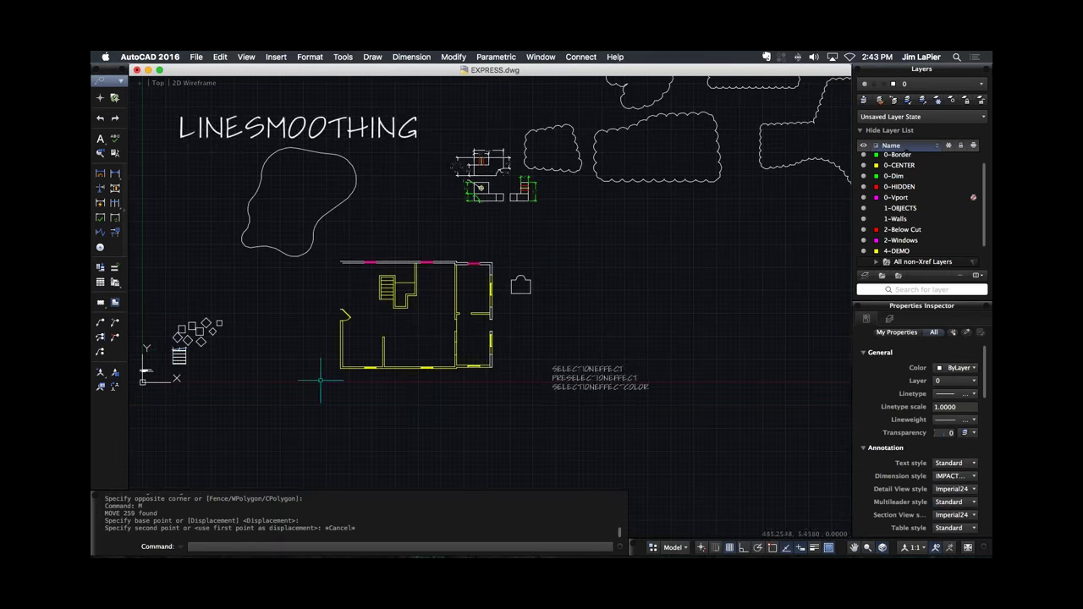
pyautogui.scroll(8, 320, 380)
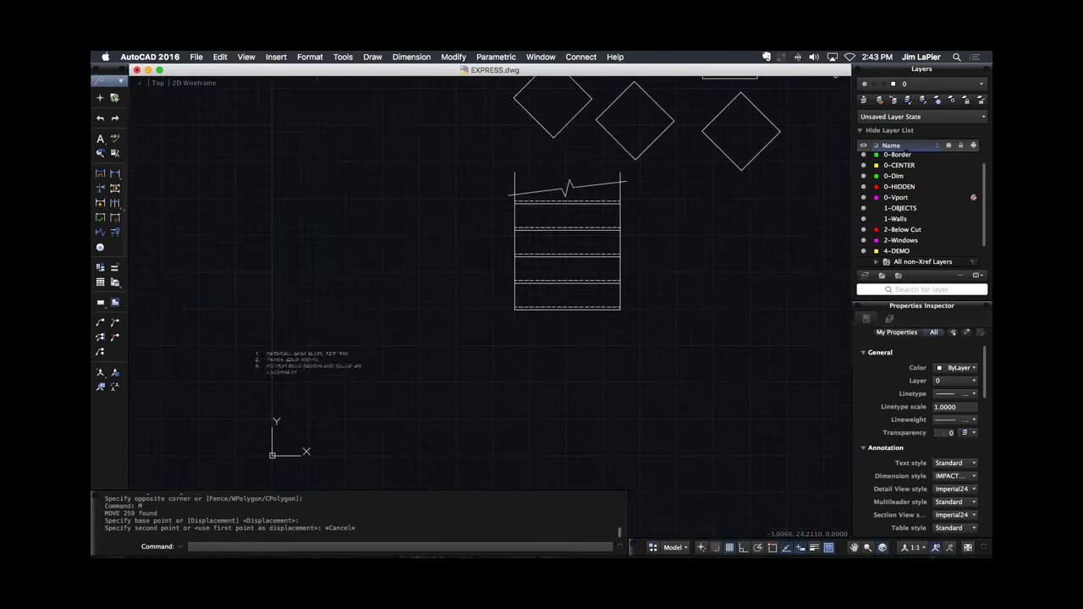
pyautogui.scroll(5, 255, 380)
# Select the numbered notes MText and turn on its text frame.
pyautogui.click(438, 295)
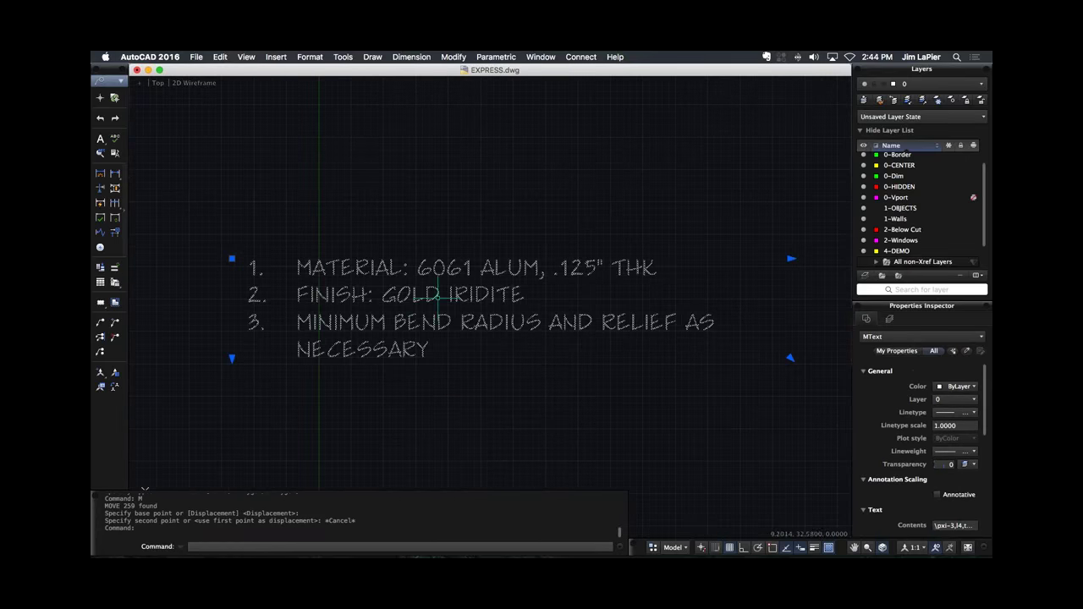
pyautogui.click(861, 130)
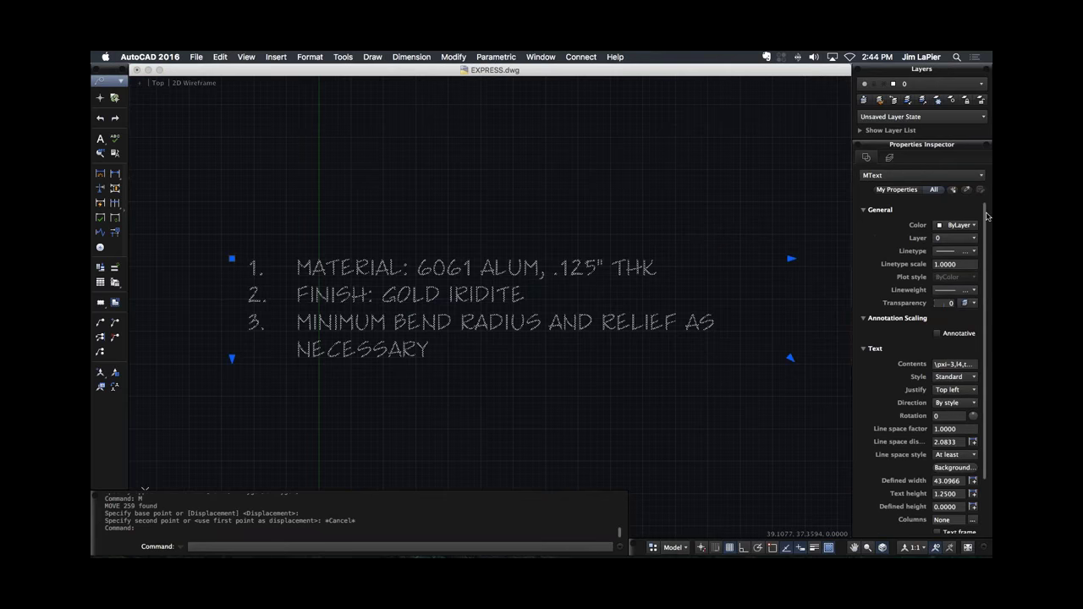
pyautogui.moveTo(987, 216); pyautogui.dragTo(990, 297)
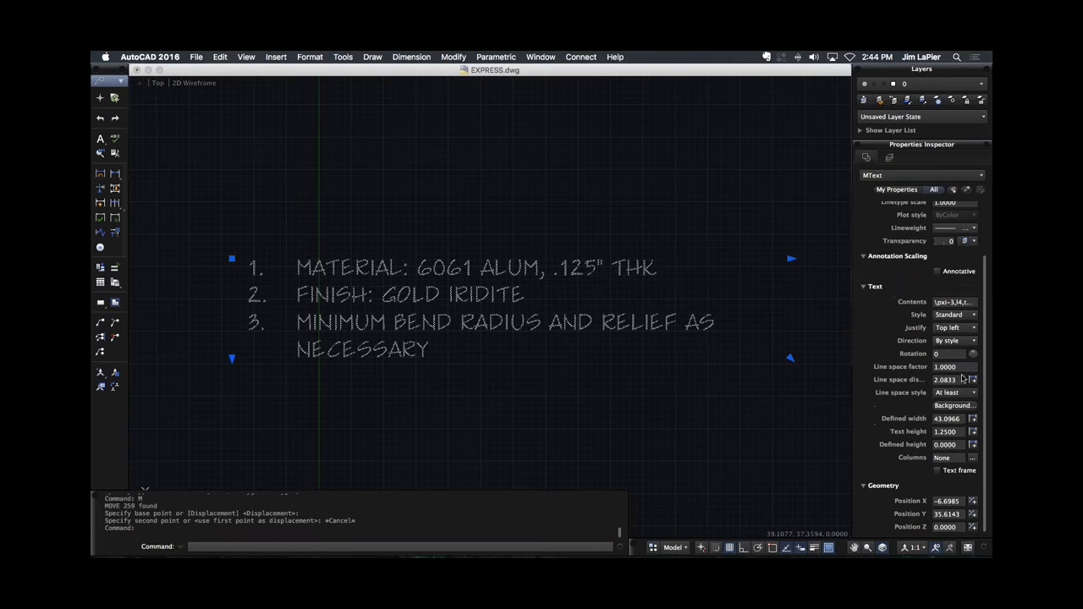
pyautogui.click(938, 472)
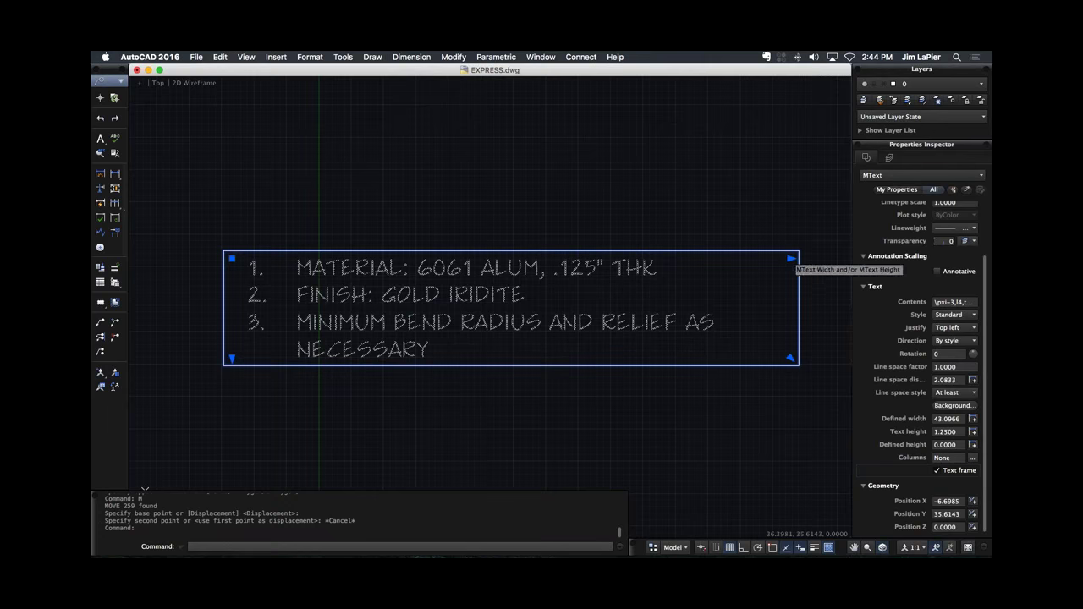
# Resize the notes box to width 33.98 so item 3 wraps onto two lines.
pyautogui.click(791, 258)
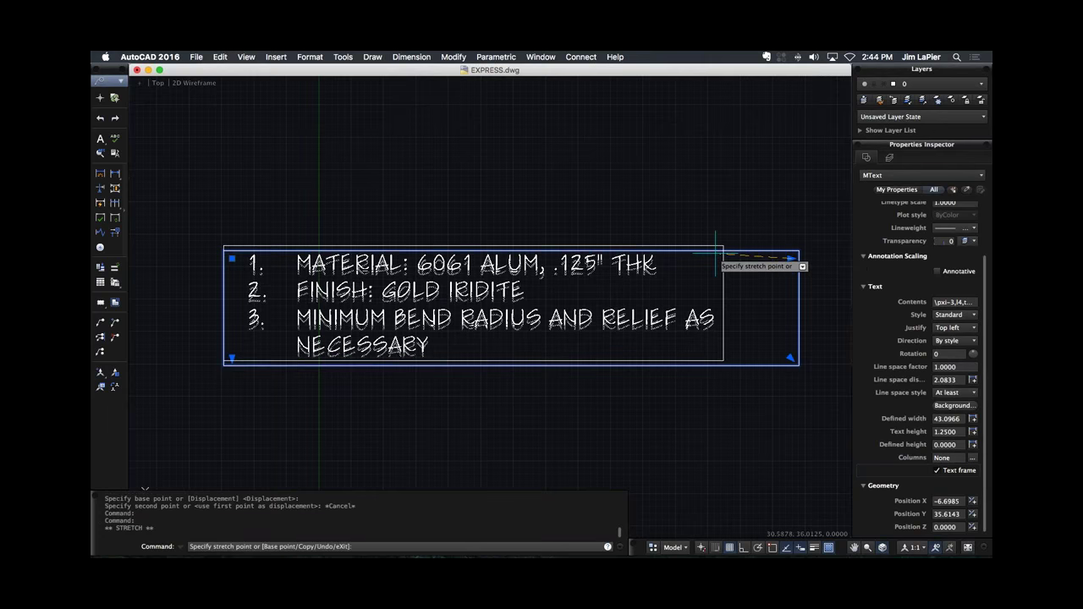
pyautogui.click(719, 253)
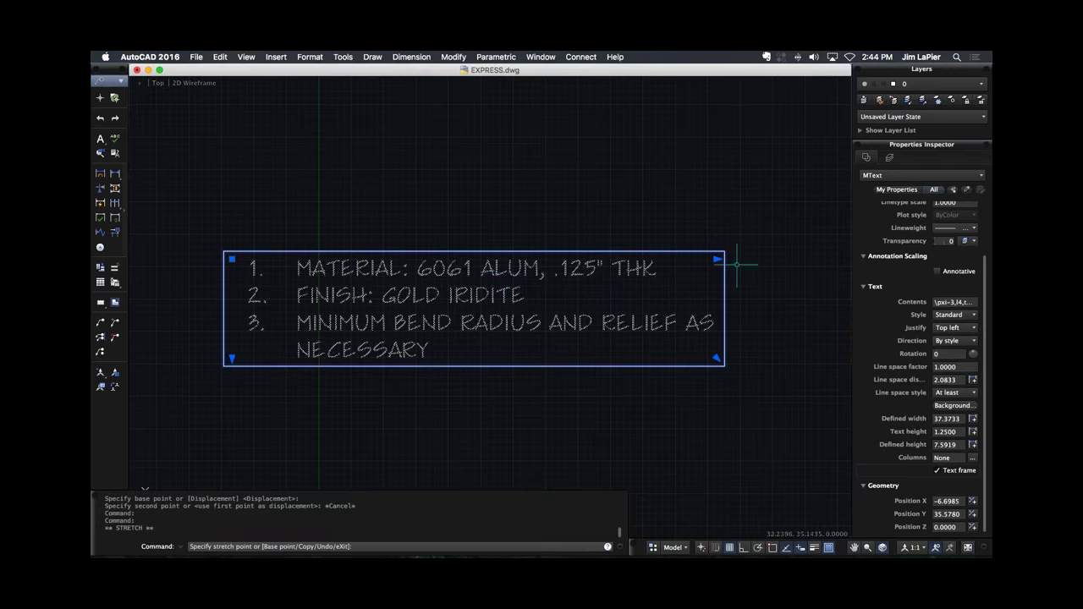
pyautogui.click(718, 358)
pyautogui.click(771, 416)
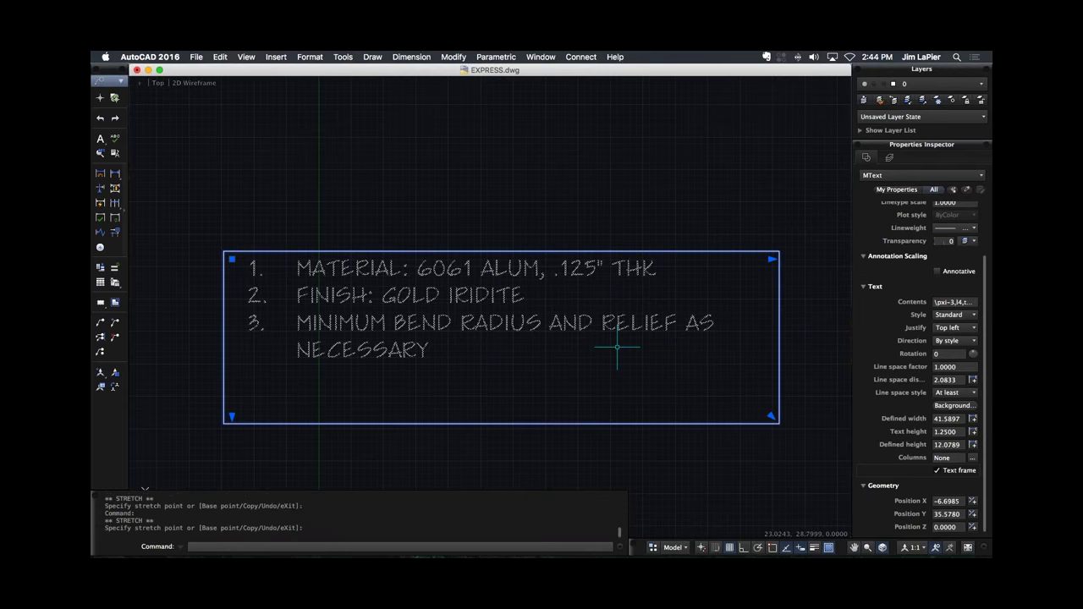
pyautogui.click(771, 417)
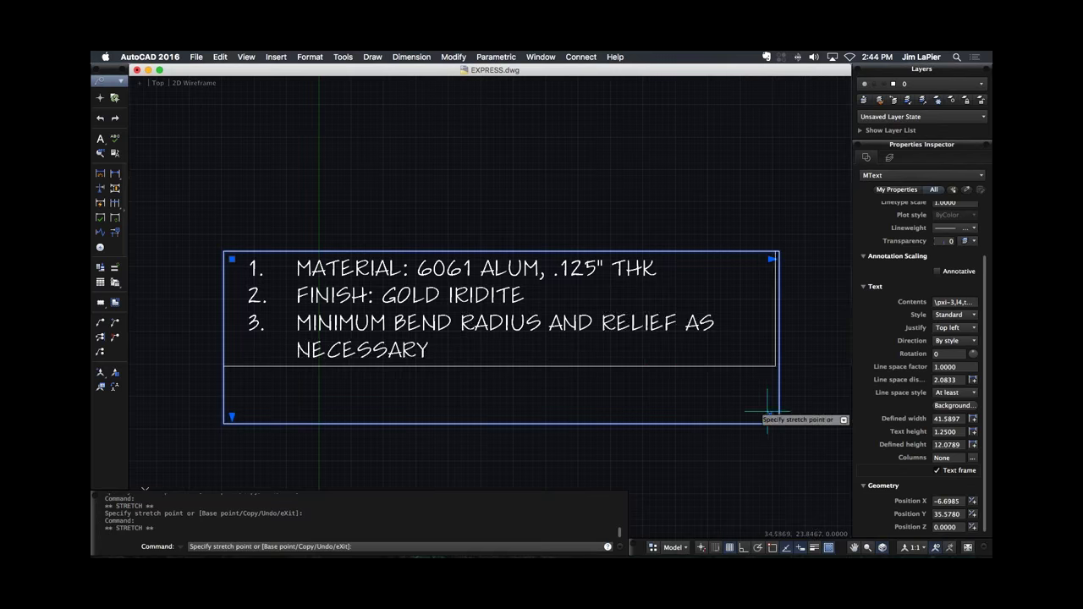
pyautogui.click(625, 343)
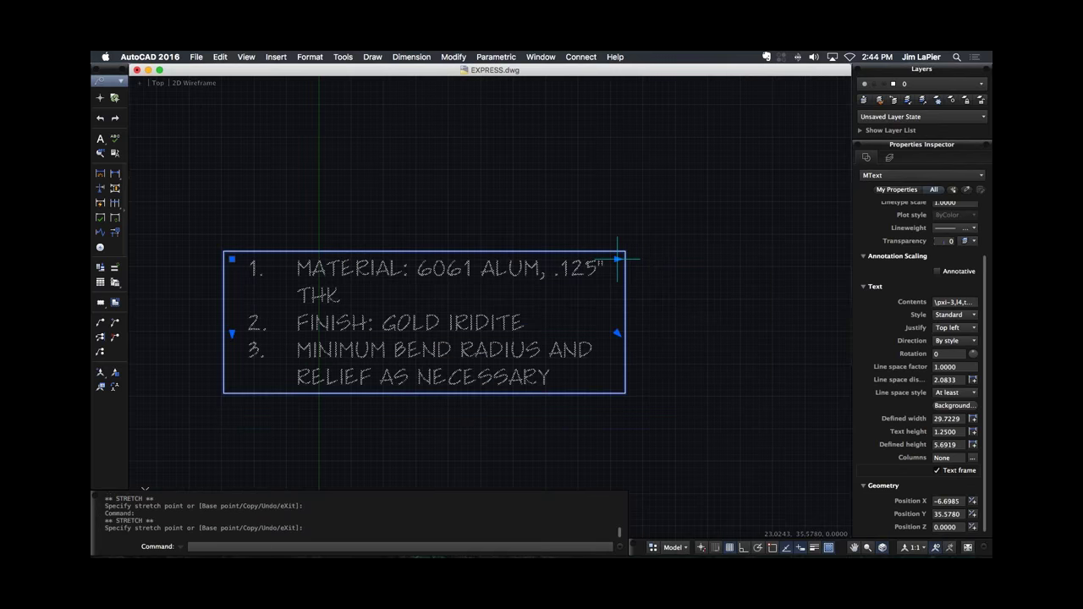
pyautogui.click(674, 259)
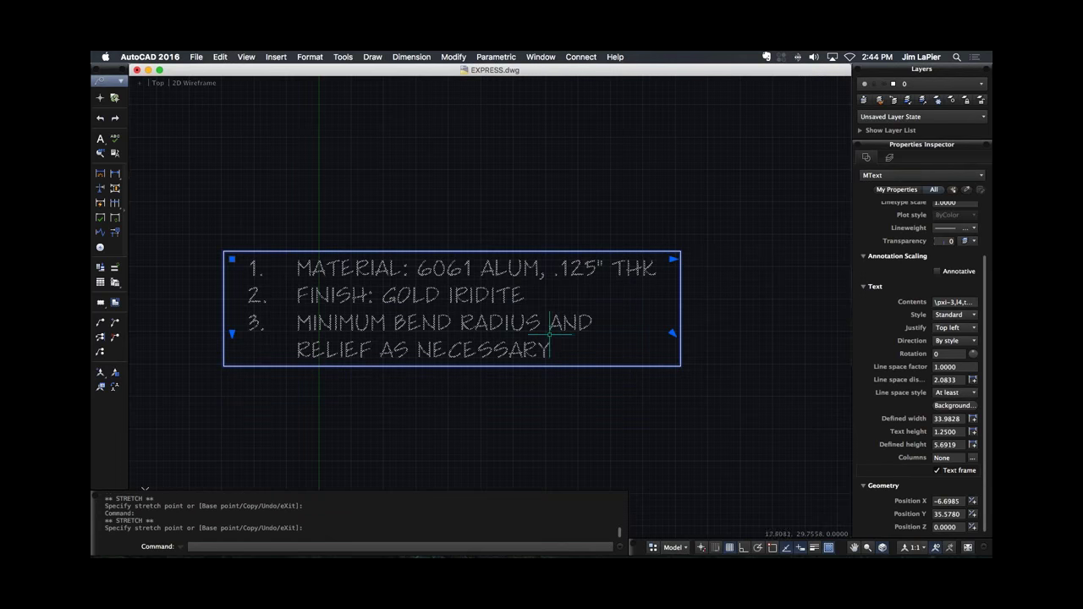
pyautogui.press('Escape')
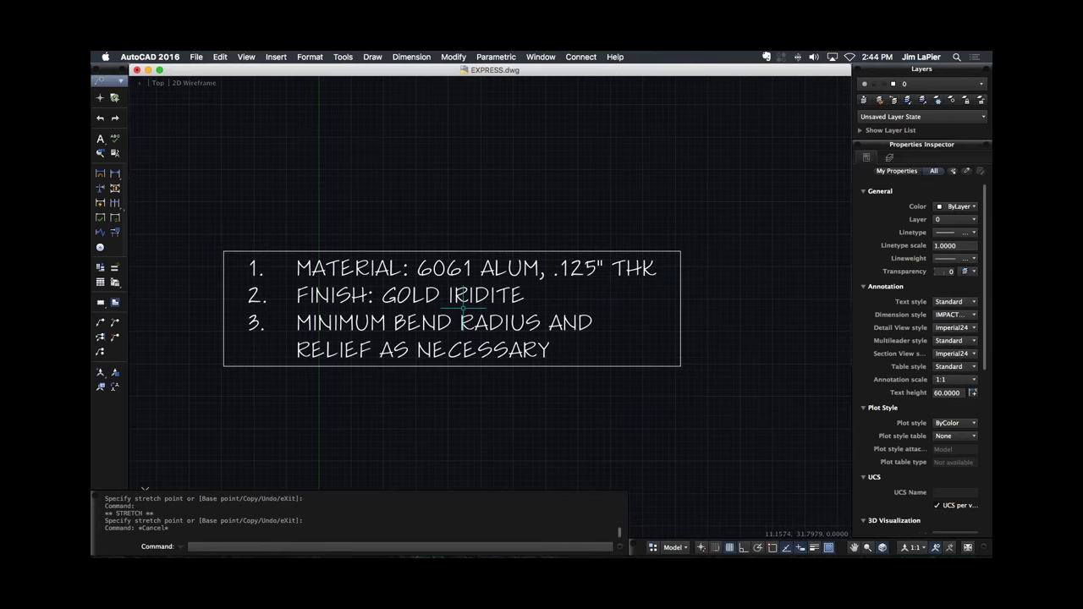
# Start a new MText with MT and place its first corner in empty space.
pyautogui.write('MT')
pyautogui.press('Return')
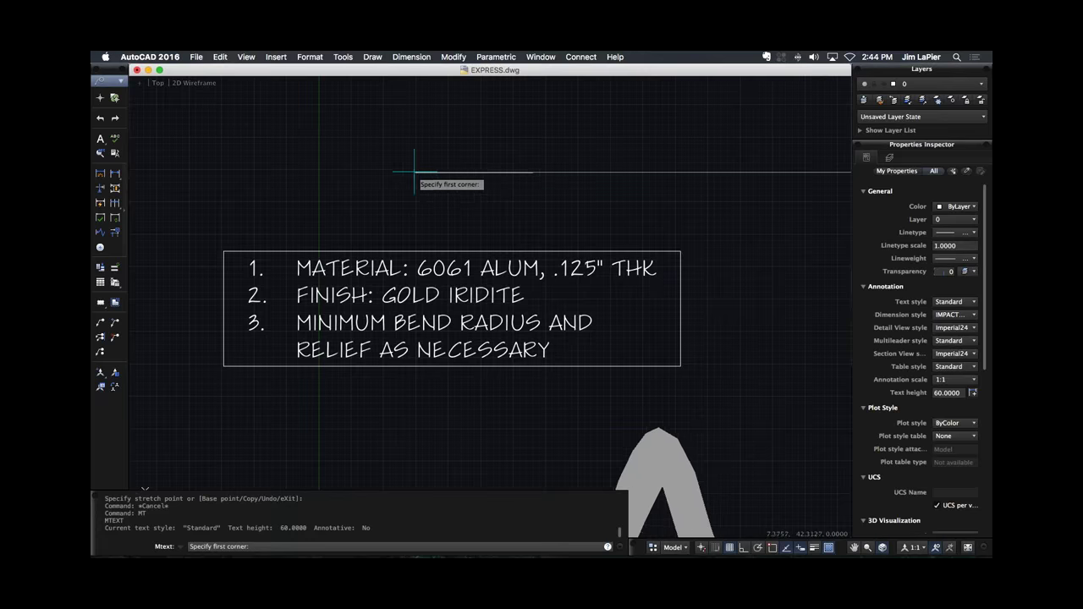
pyautogui.scroll(-3, 394, 186)
pyautogui.scroll(-5, 394, 186)
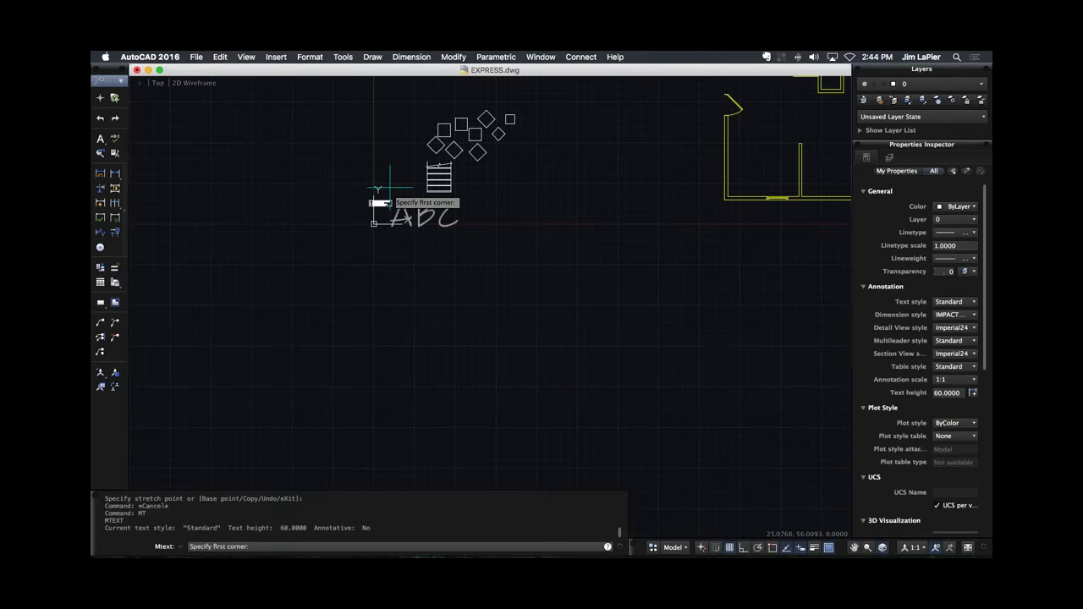
pyautogui.click(409, 253)
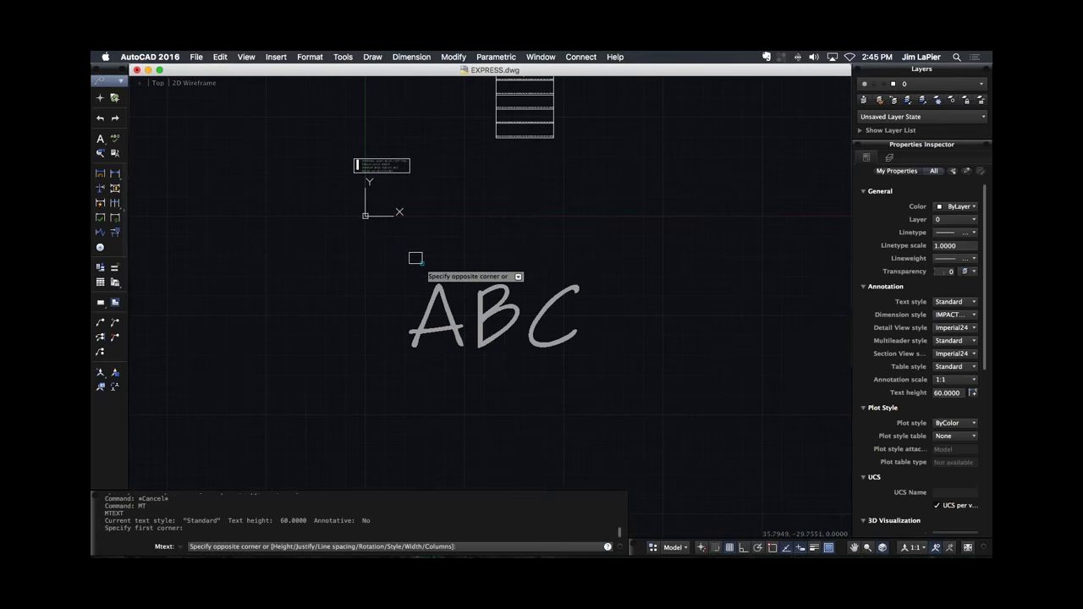
# Create a BATH text label and give it a text frame.
pyautogui.press('Return')
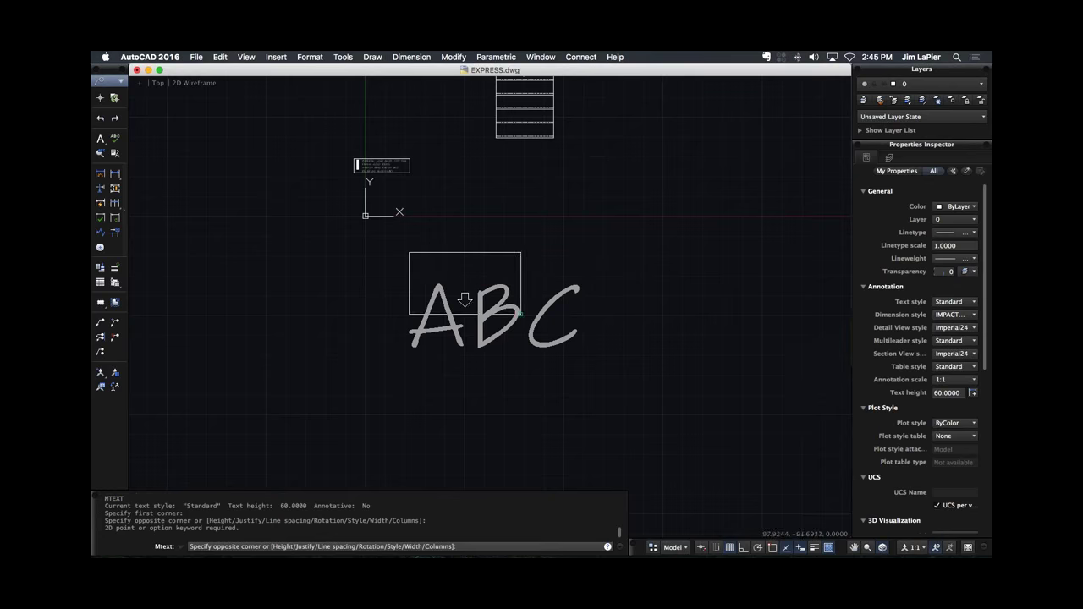
pyautogui.click(605, 374)
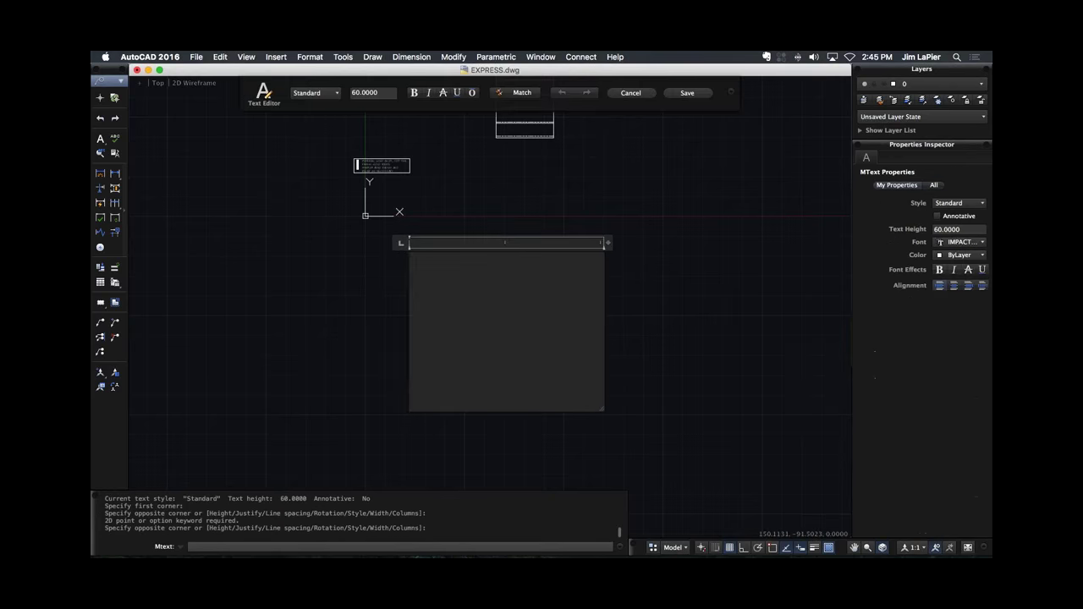
pyautogui.write('BATH')
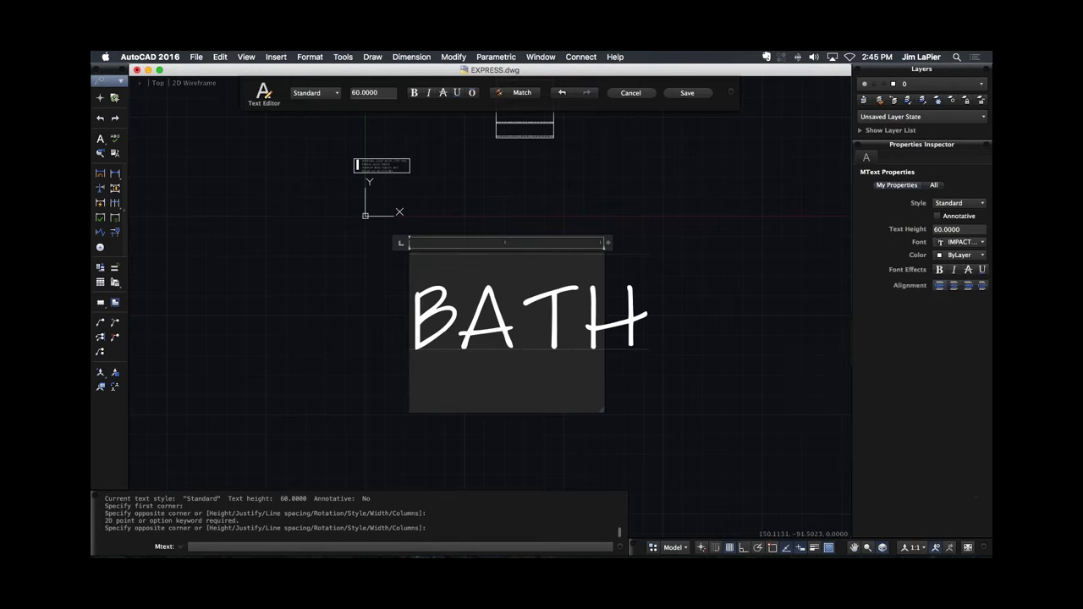
pyautogui.click(686, 93)
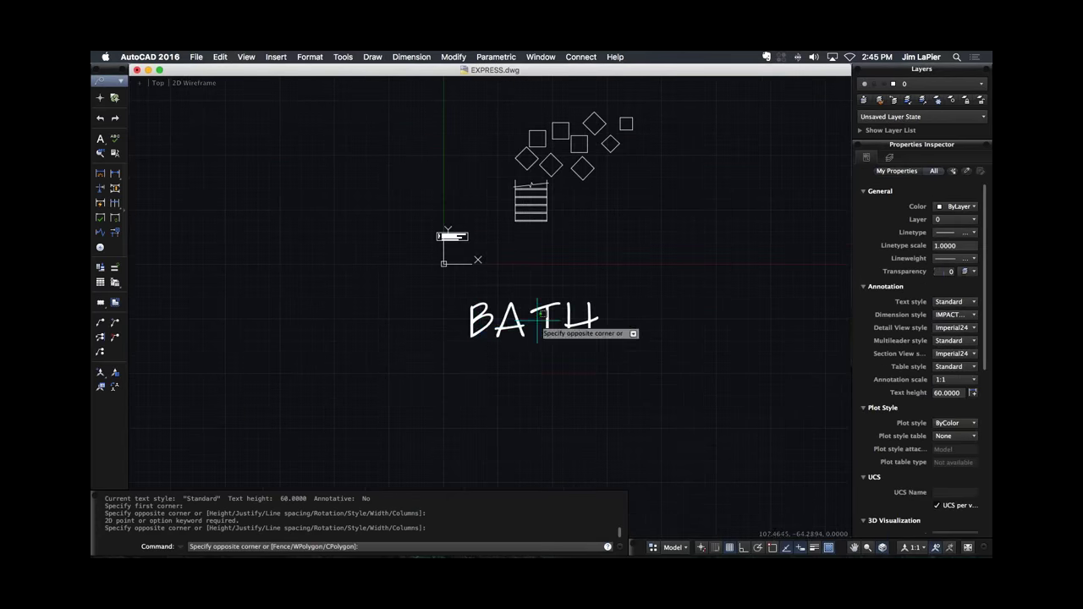
pyautogui.click(533, 318)
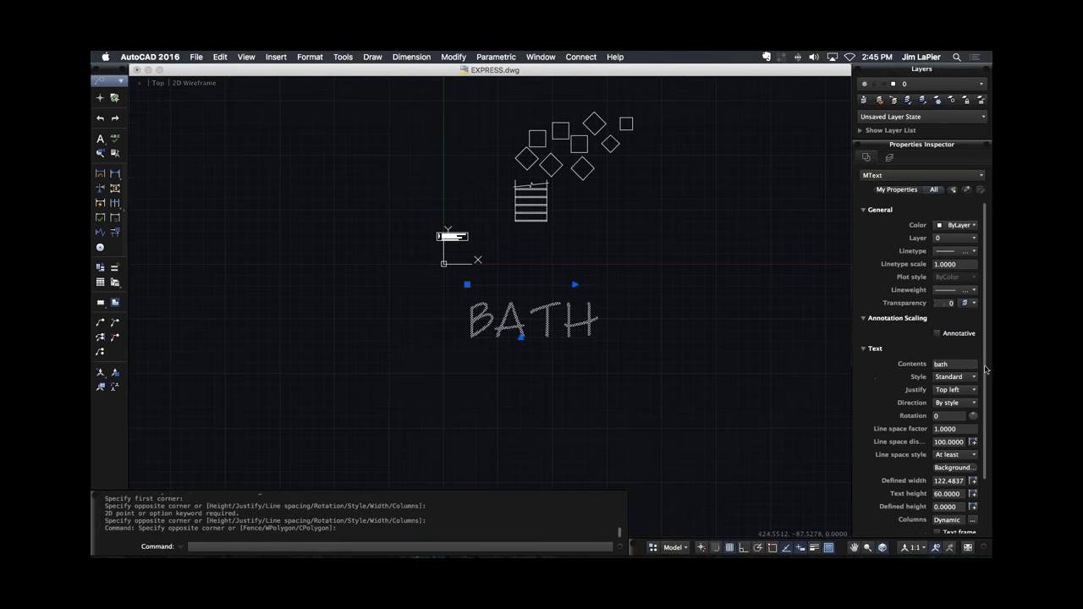
pyautogui.scroll(-3, 965, 406)
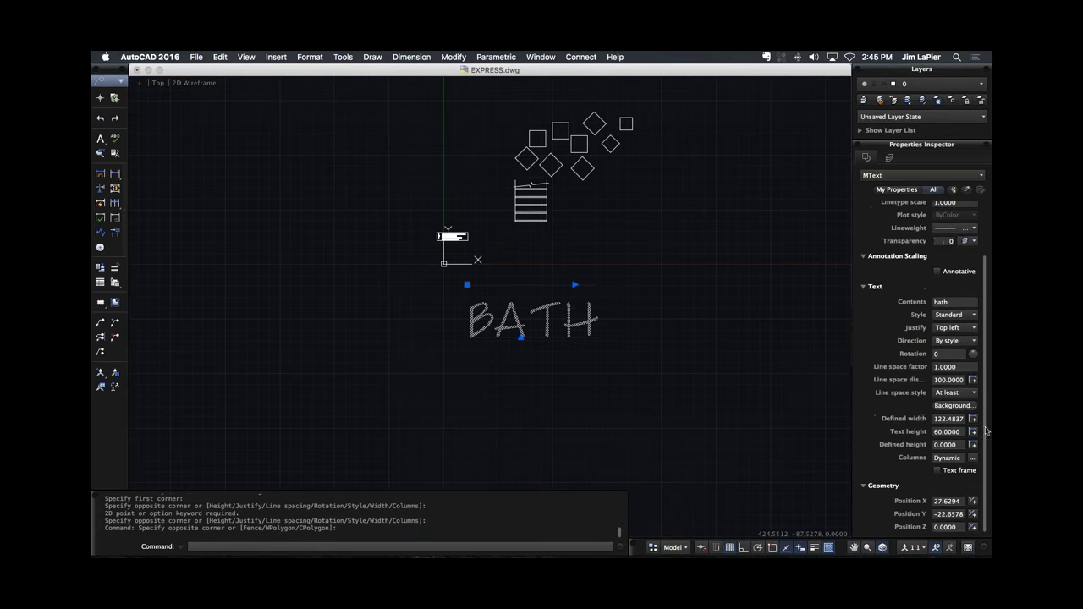
pyautogui.click(937, 471)
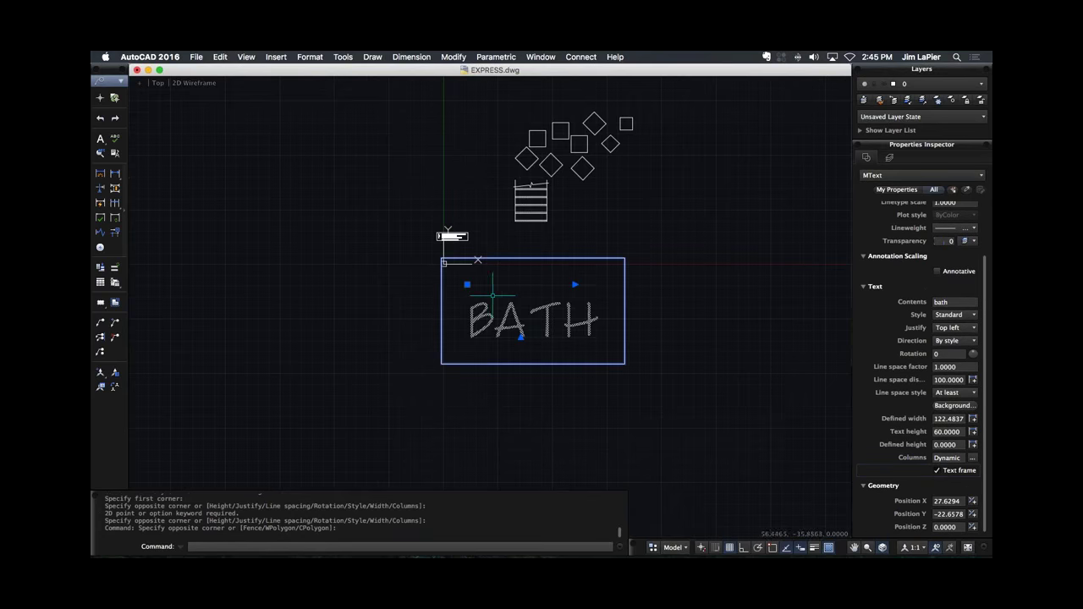
# Move the BATH label to the left of the origin.
pyautogui.write('m')
pyautogui.press('Return')
pyautogui.click(541, 310)
pyautogui.click(301, 321)
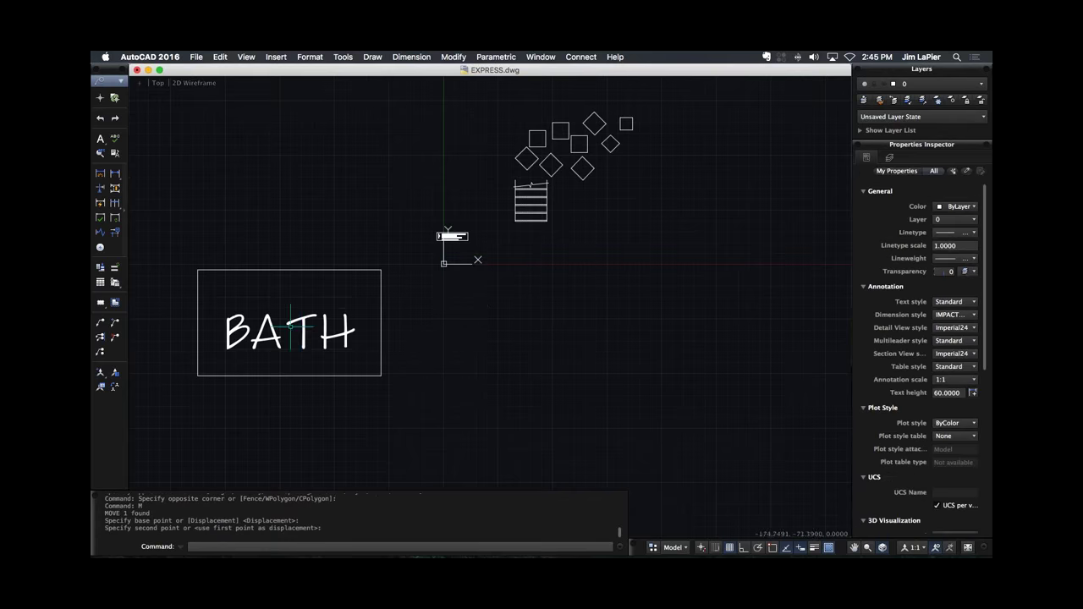
pyautogui.click(304, 320)
# Copy the BATH label to a spot on its right.
pyautogui.write('c')
pyautogui.press('Return')
pyautogui.click(311, 319)
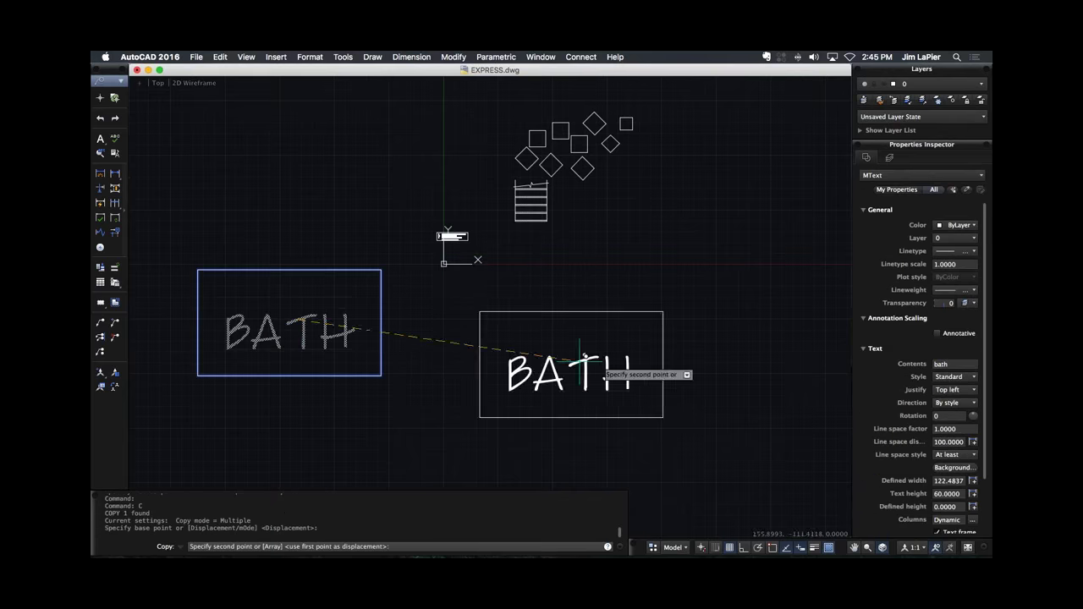
pyautogui.click(666, 330)
pyautogui.press('Escape')
# Change the copied label's text to LIVING and ROOM on two lines.
pyautogui.doubleClick(644, 343)
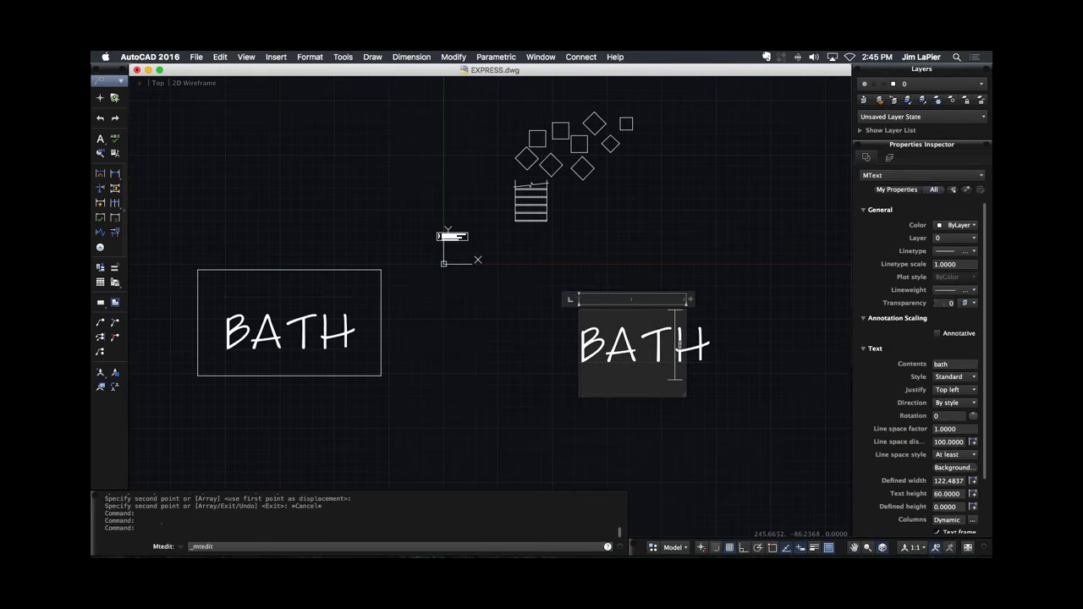
pyautogui.moveTo(711, 347); pyautogui.dragTo(590, 347)
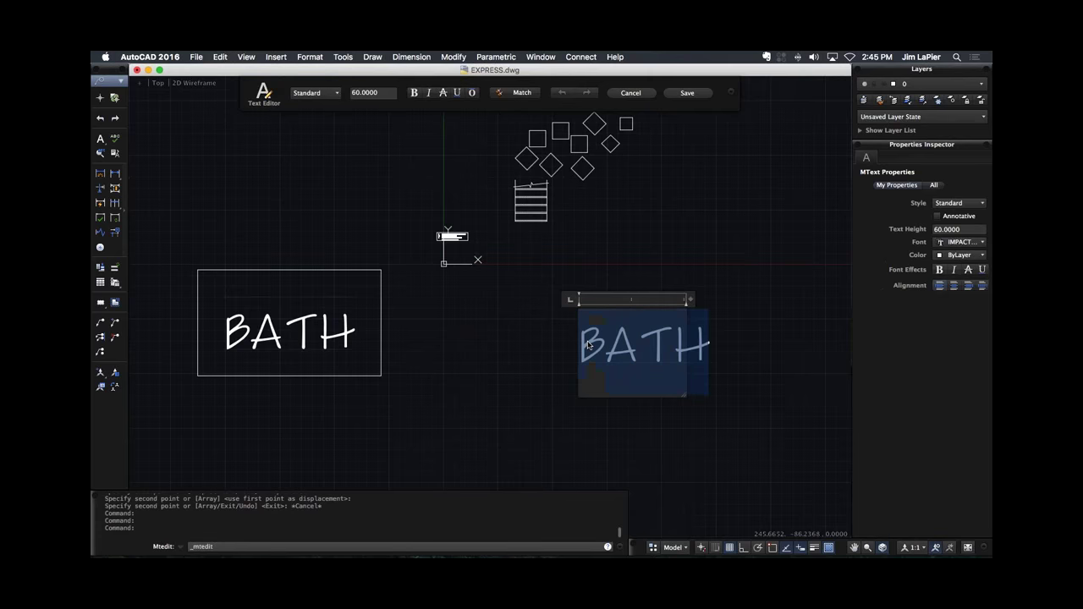
pyautogui.write('LIVING')
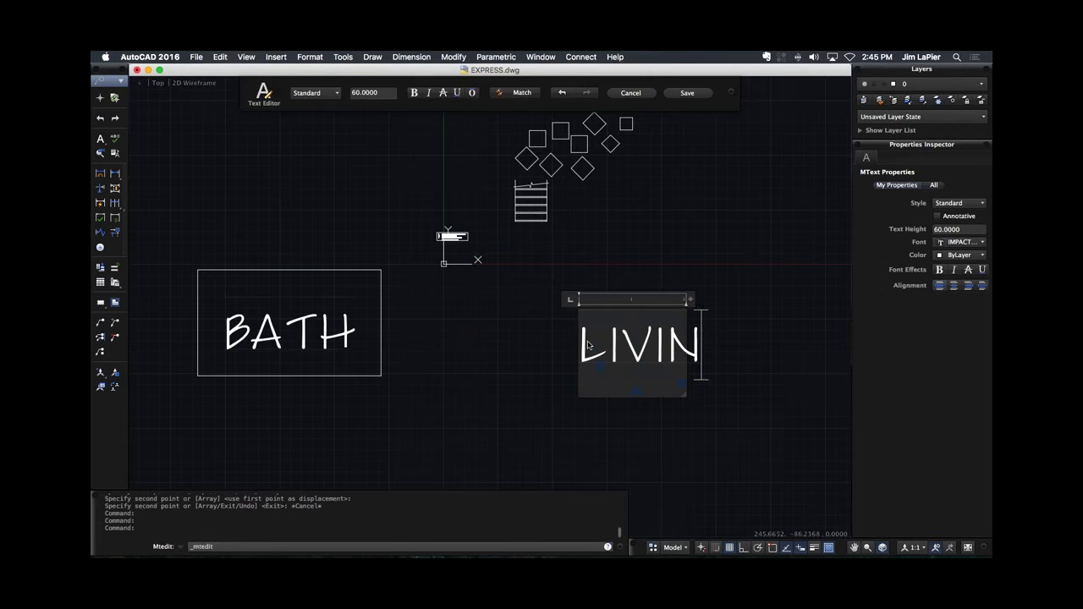
pyautogui.press('Return')
pyautogui.write('ROOM')
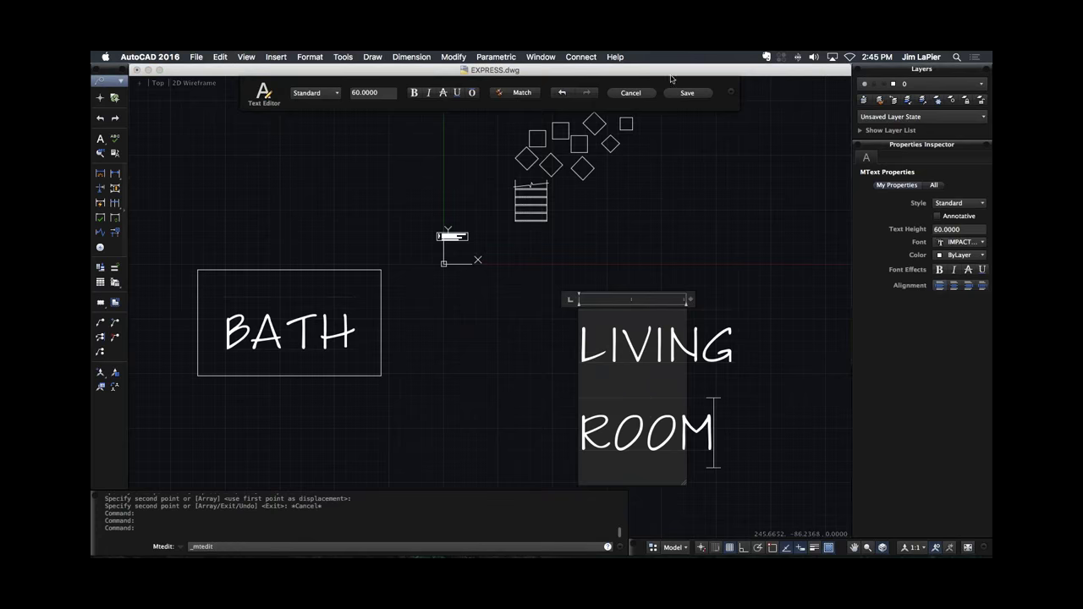
pyautogui.click(685, 94)
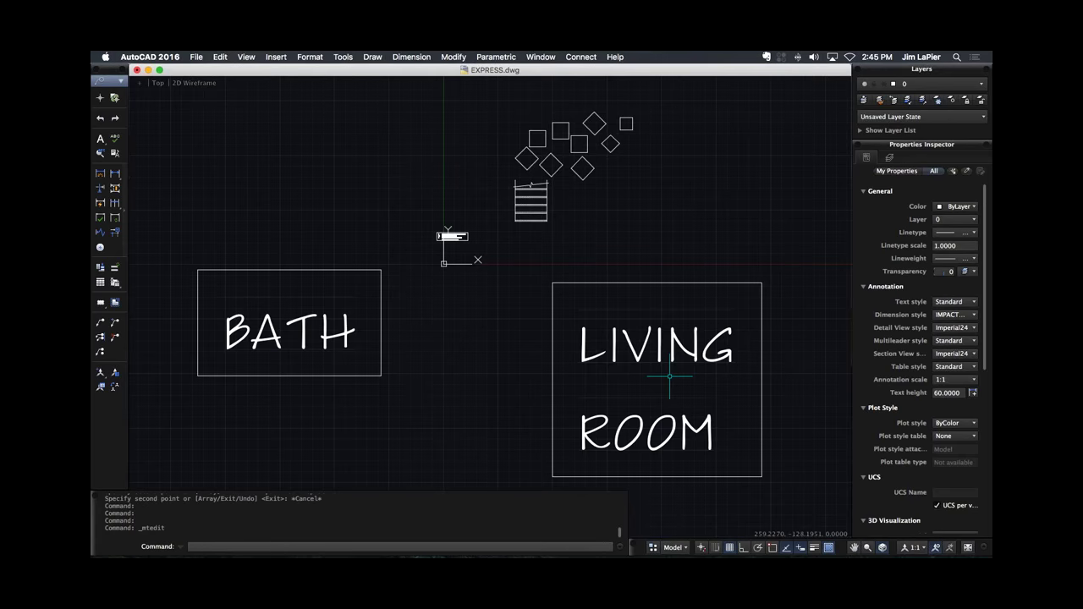
# Widen the LIVING ROOM text box and switch its text style to Dim.
pyautogui.doubleClick(624, 337)
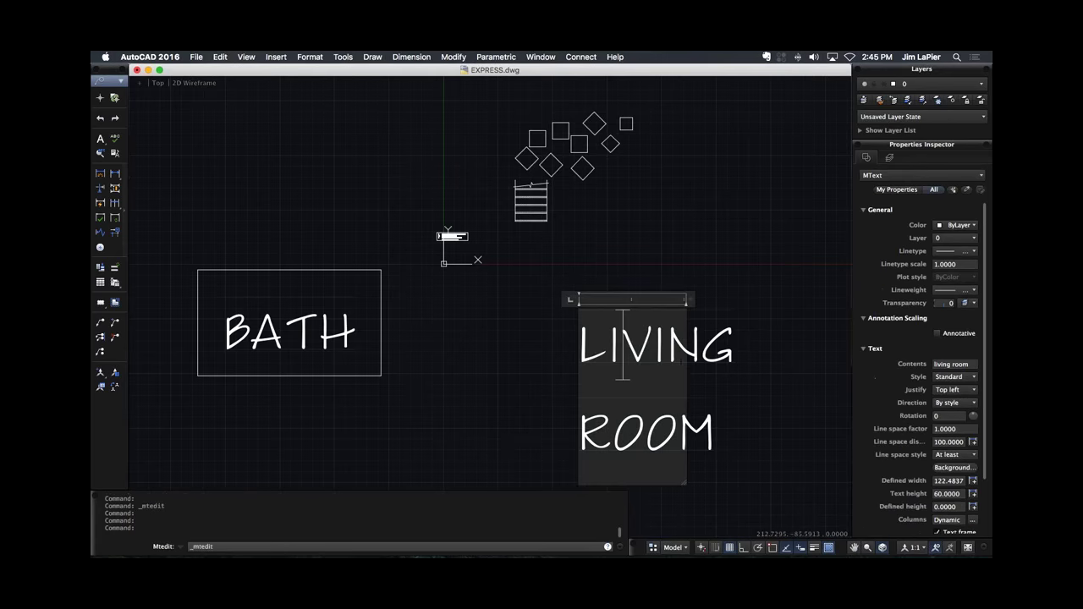
pyautogui.moveTo(688, 300); pyautogui.dragTo(842, 301)
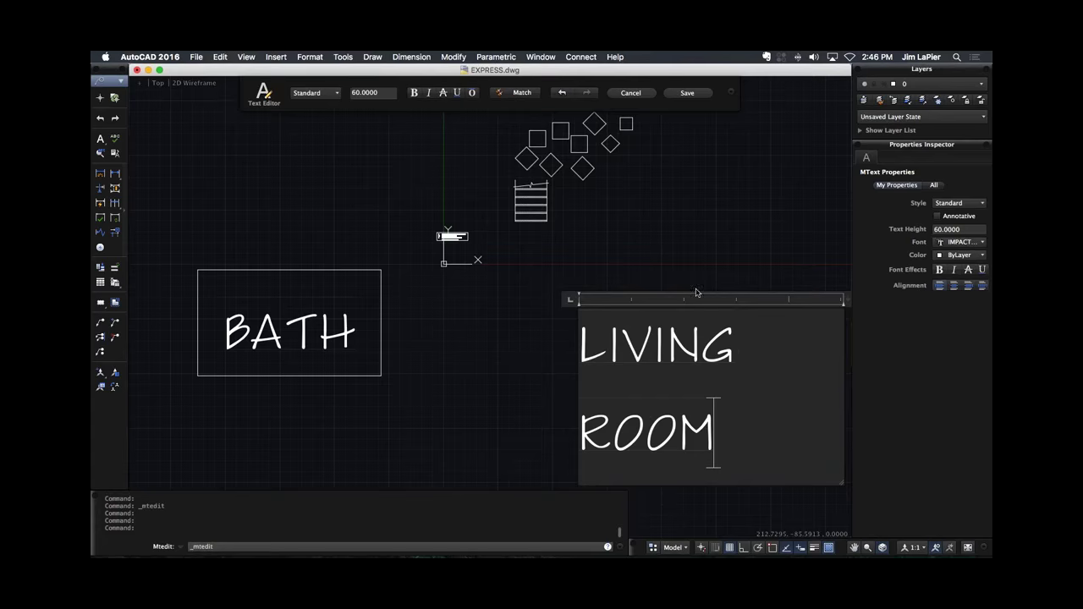
pyautogui.press('Return')
pyautogui.press('Return')
pyautogui.press('Return')
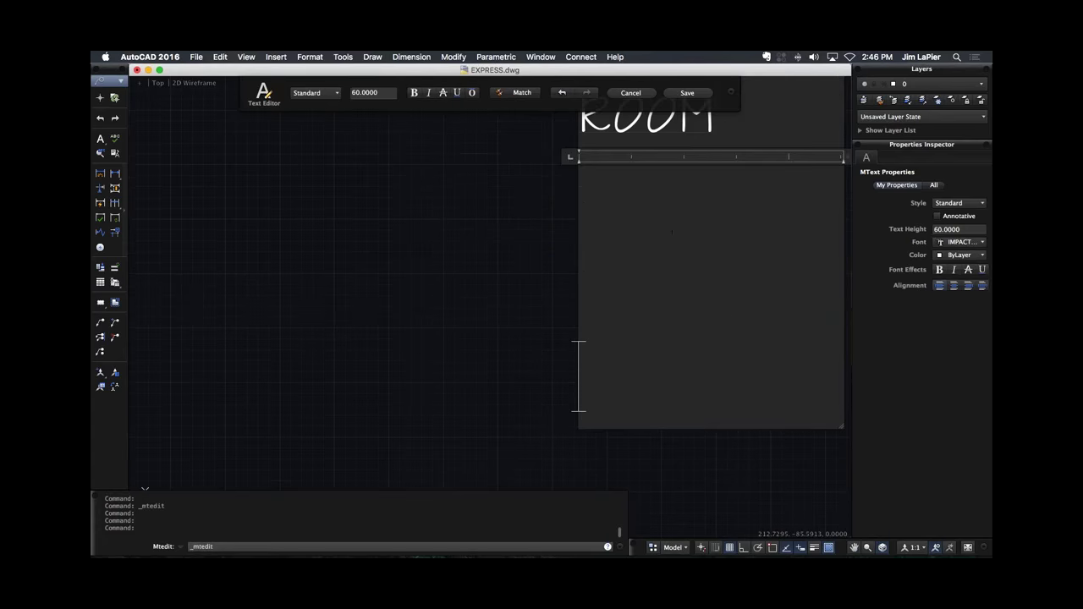
pyautogui.scroll(-3, 672, 232)
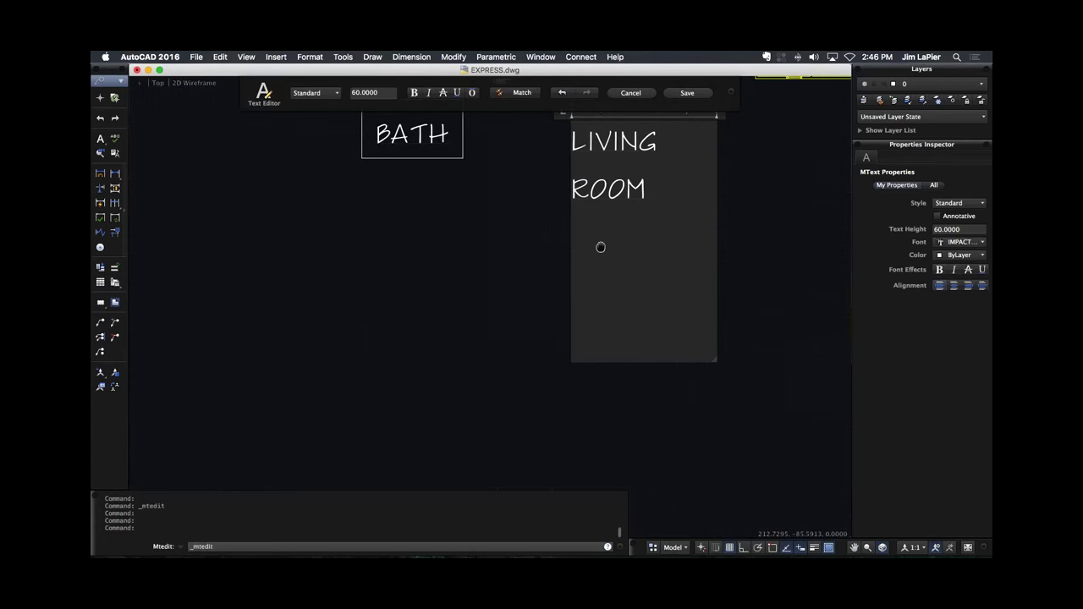
pyautogui.moveTo(601, 247); pyautogui.dragTo(395, 336, button='middle')
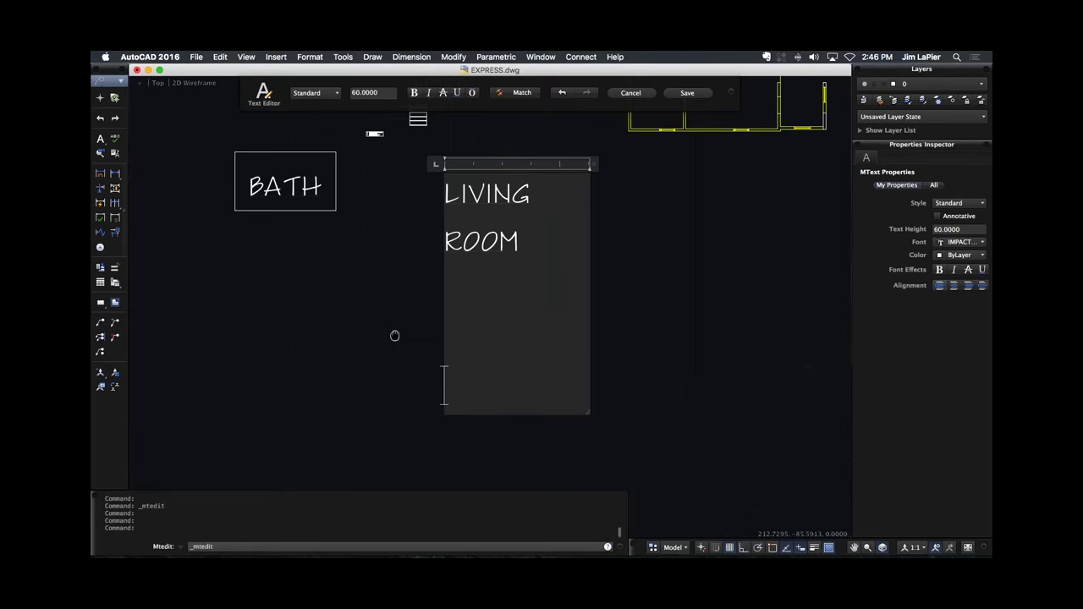
pyautogui.click(315, 93)
pyautogui.click(328, 120)
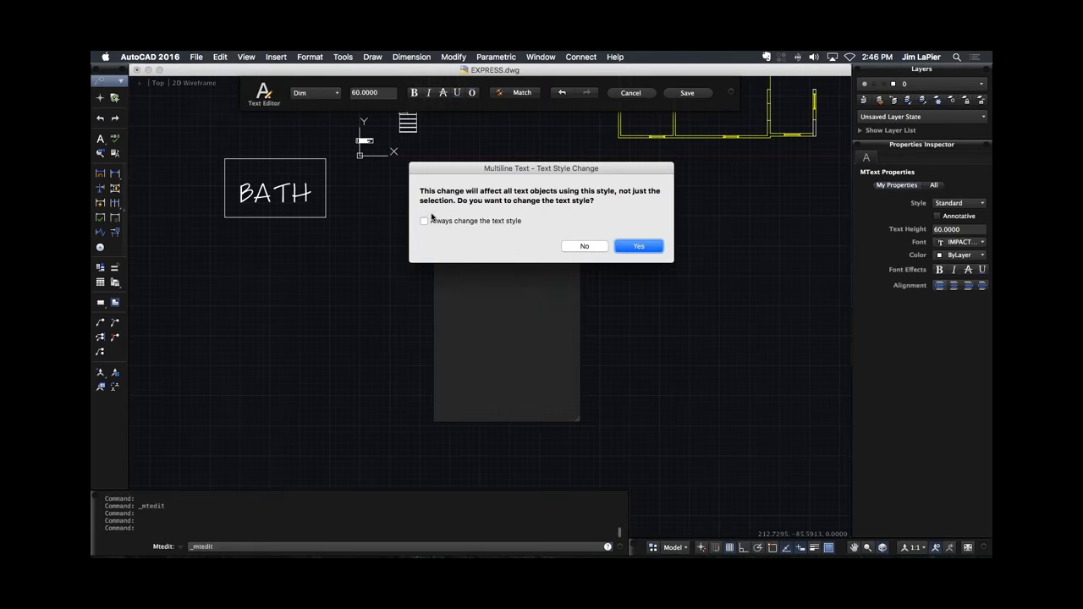
pyautogui.click(641, 246)
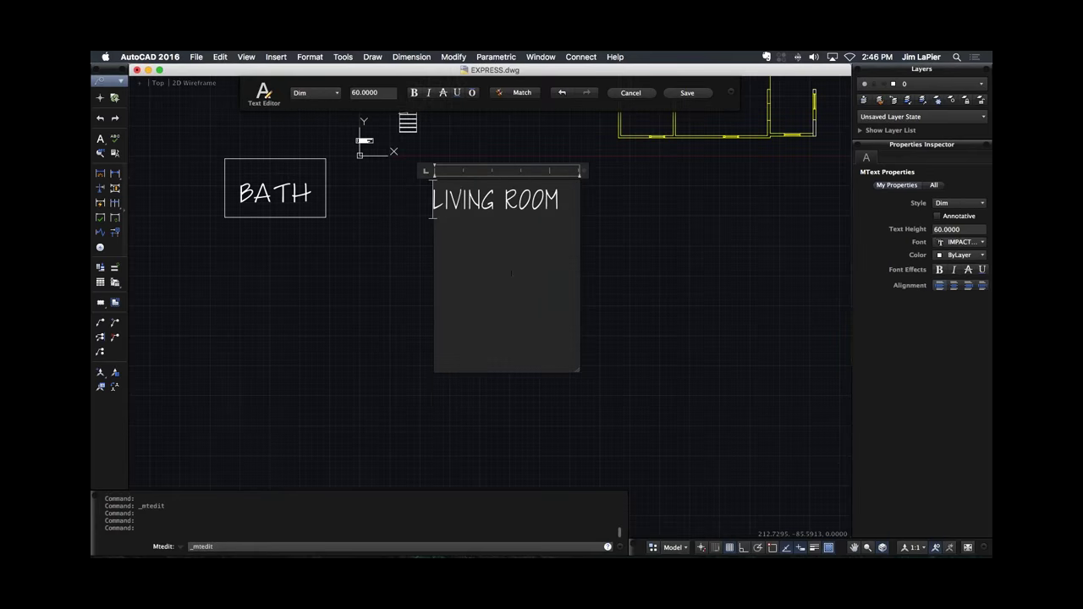
# Add a second line FKLDJF and apply strikethrough and underline to it.
pyautogui.press('Down')
pyautogui.write('FKLDJF')
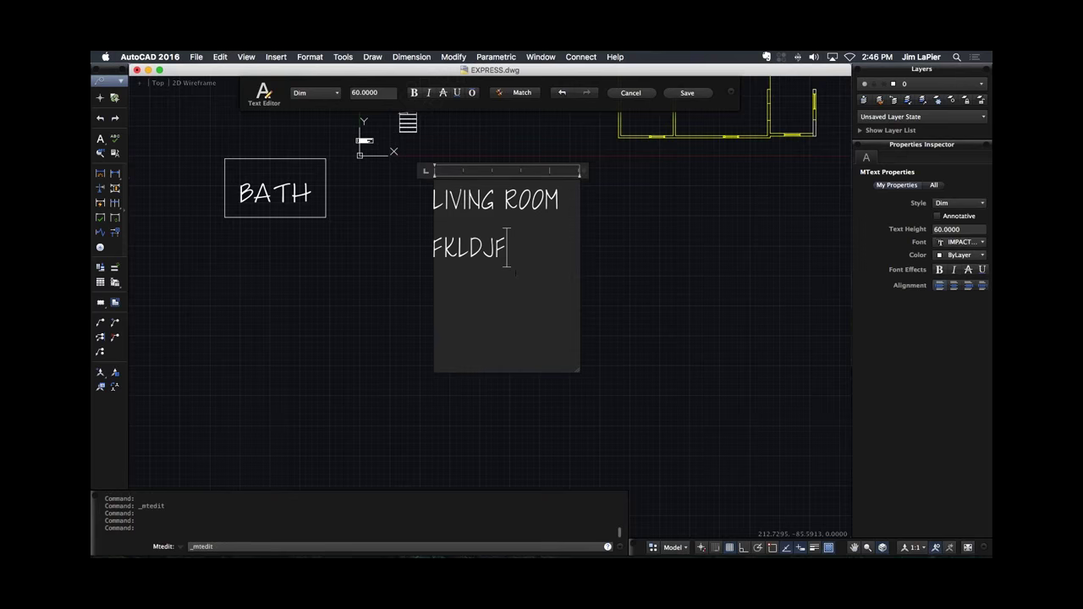
pyautogui.press('Return')
pyautogui.click(517, 246)
pyautogui.moveTo(507, 248); pyautogui.dragTo(433, 247)
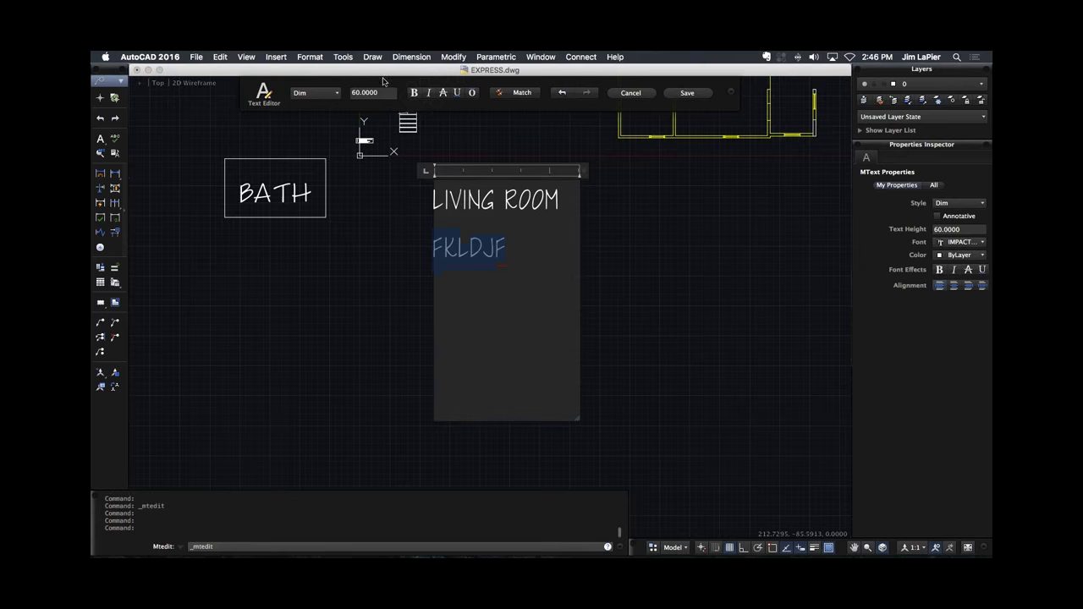
pyautogui.click(442, 94)
pyautogui.click(458, 93)
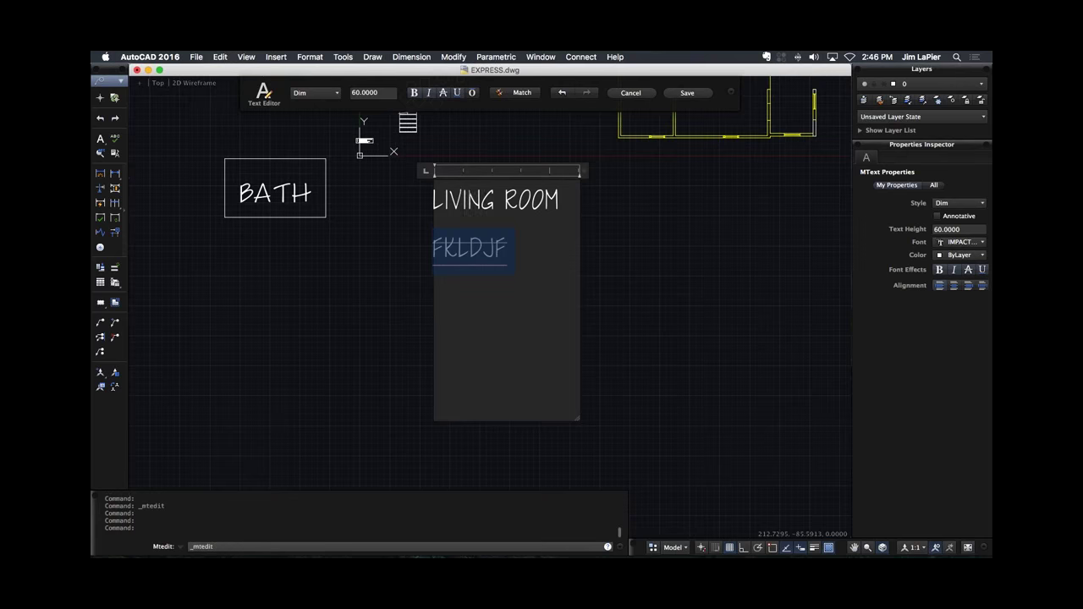
pyautogui.click(508, 247)
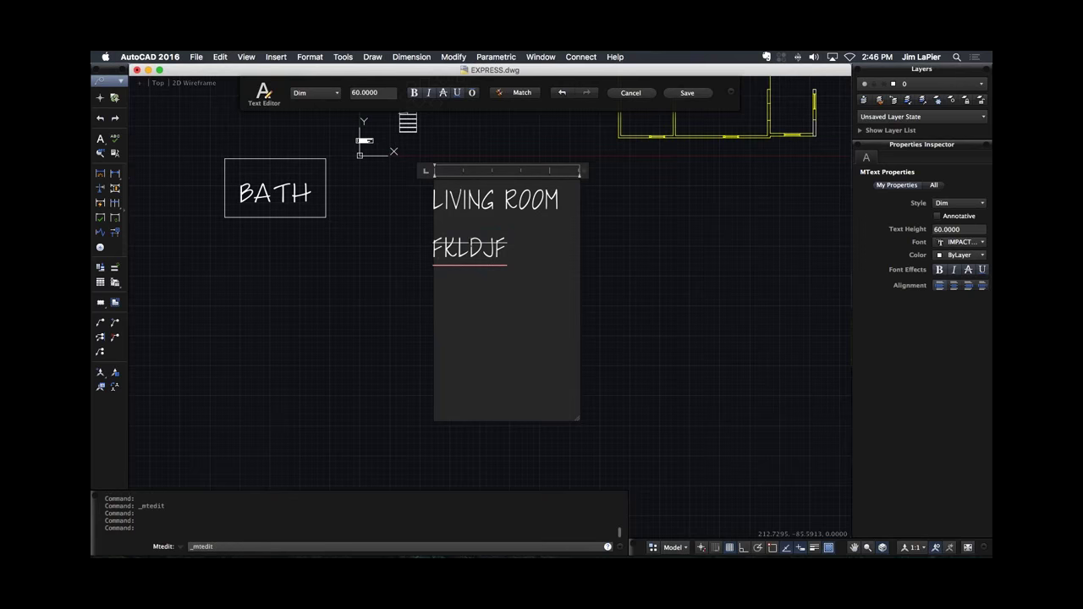
# Match FKLDJF's formatting onto LIVING ROOM and save the label.
pyautogui.moveTo(507, 247); pyautogui.dragTo(444, 247)
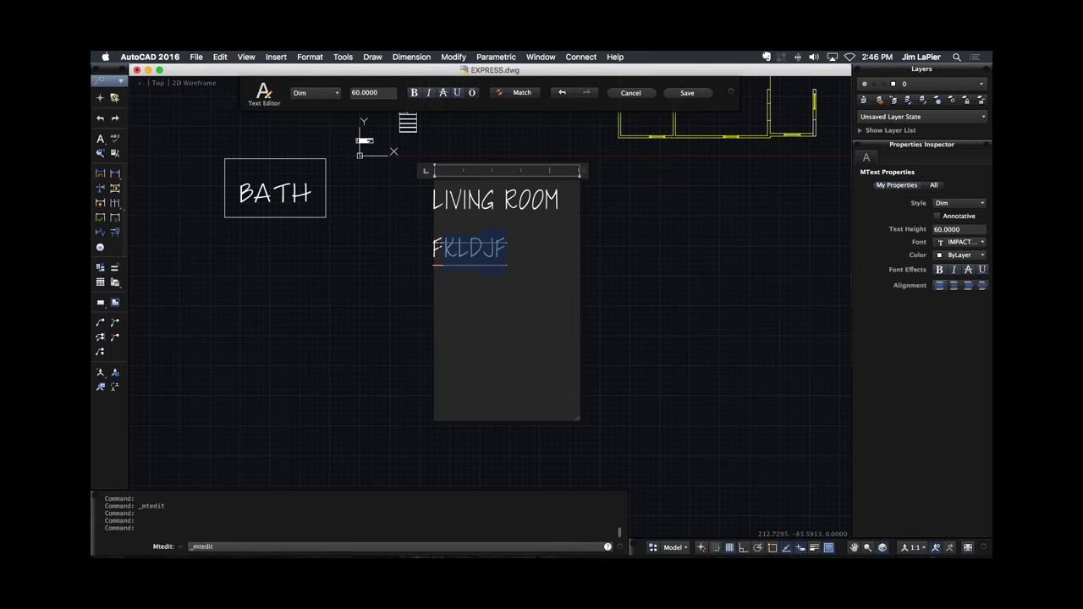
pyautogui.click(522, 93)
pyautogui.moveTo(560, 200); pyautogui.dragTo(431, 200)
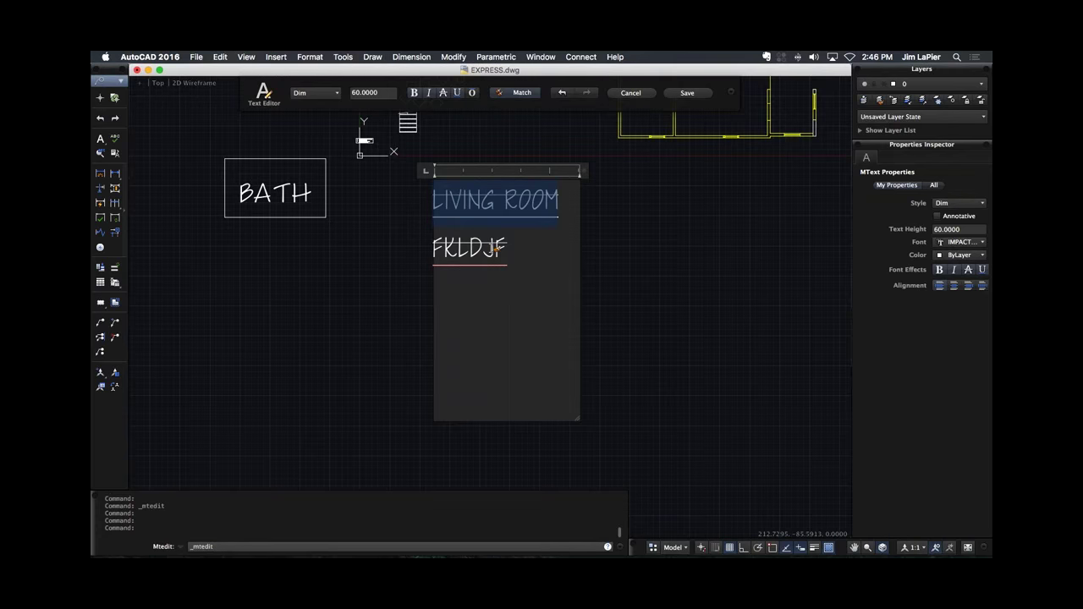
pyautogui.click(647, 254)
# Zoom to the cluster of small diamonds and select the diamond outline.
pyautogui.press('Escape')
pyautogui.press('Escape')
pyautogui.scroll(-3, 416, 344)
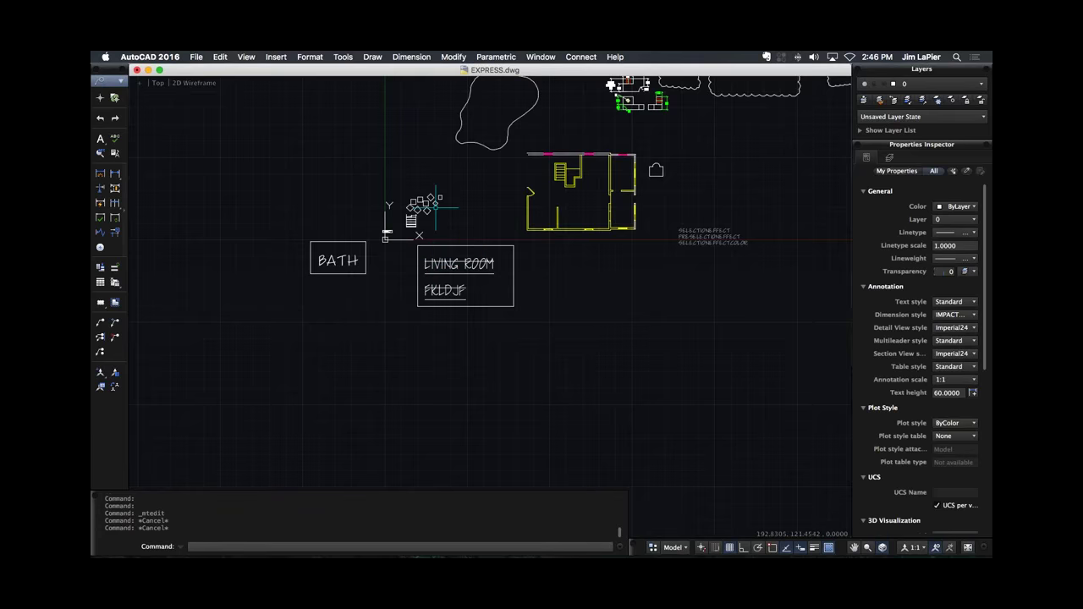
pyautogui.scroll(2, 435, 205)
pyautogui.scroll(8, 435, 205)
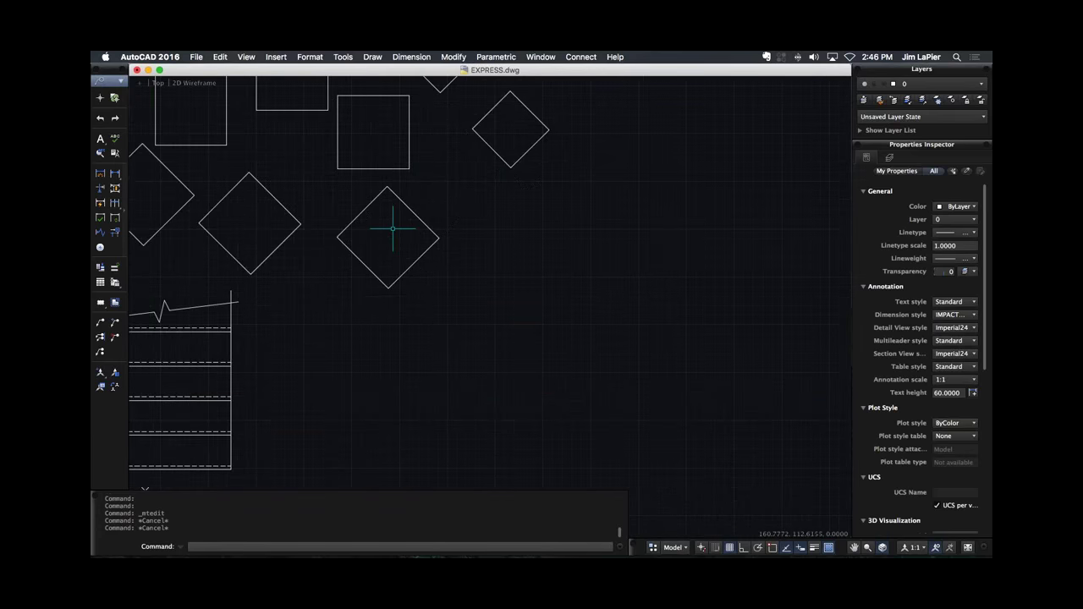
pyautogui.moveTo(403, 232); pyautogui.dragTo(472, 289, button='middle')
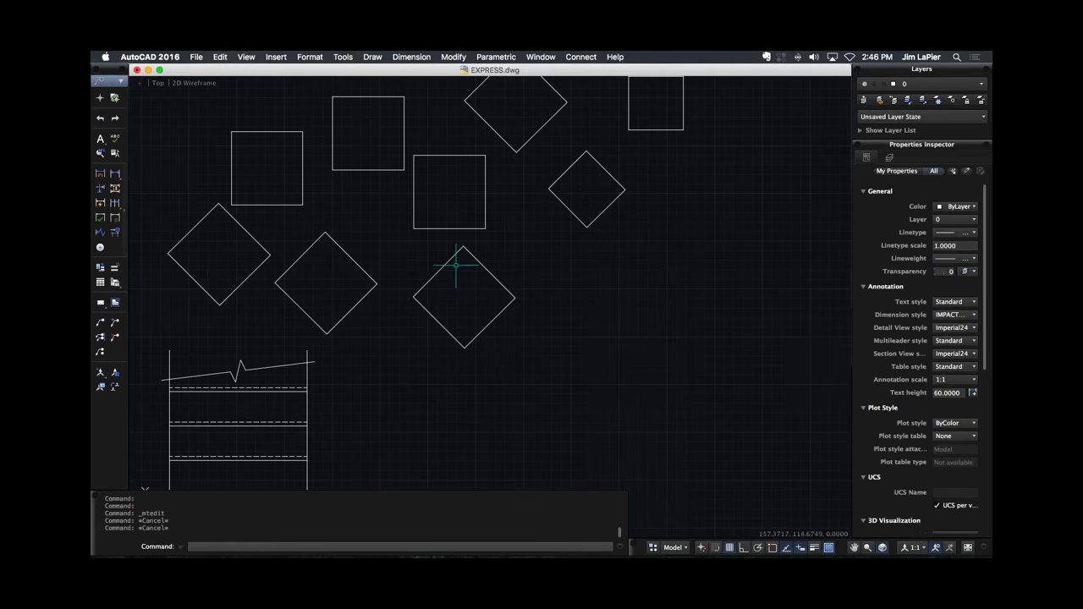
pyautogui.scroll(4, 458, 271)
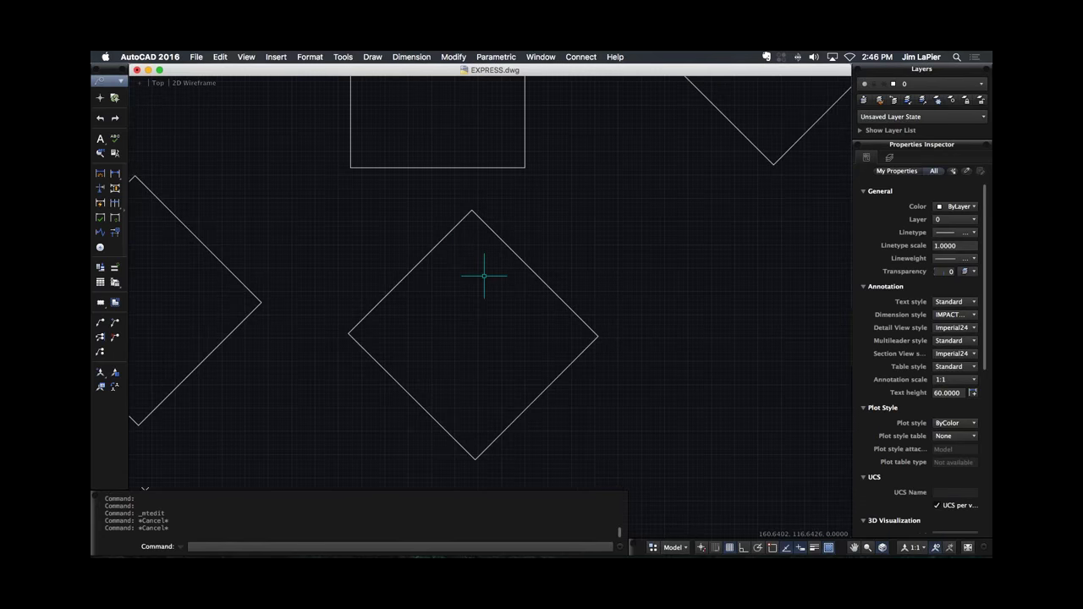
pyautogui.click(526, 266)
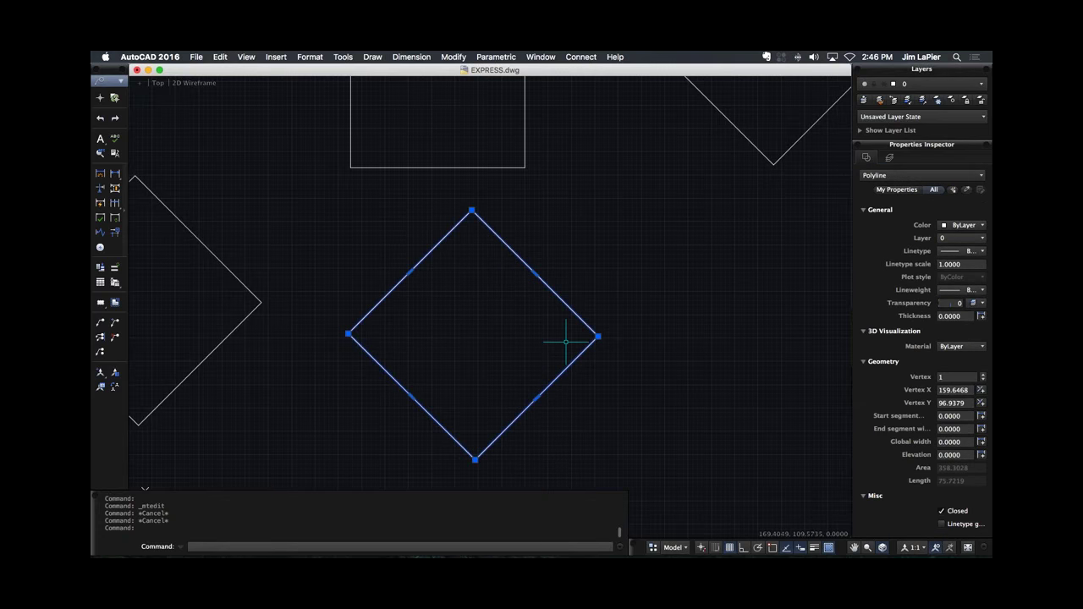
# Switch object snap from Node to Geometric Center, keep snapping on, and start CIRCLE.
pyautogui.click(772, 552)
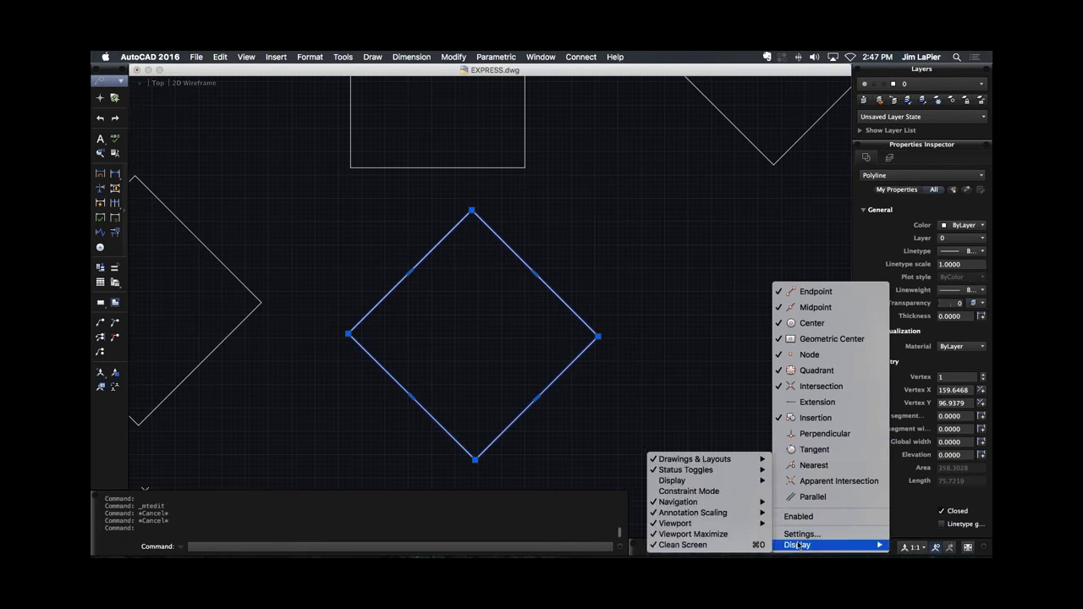
pyautogui.click(823, 356)
pyautogui.click(838, 340)
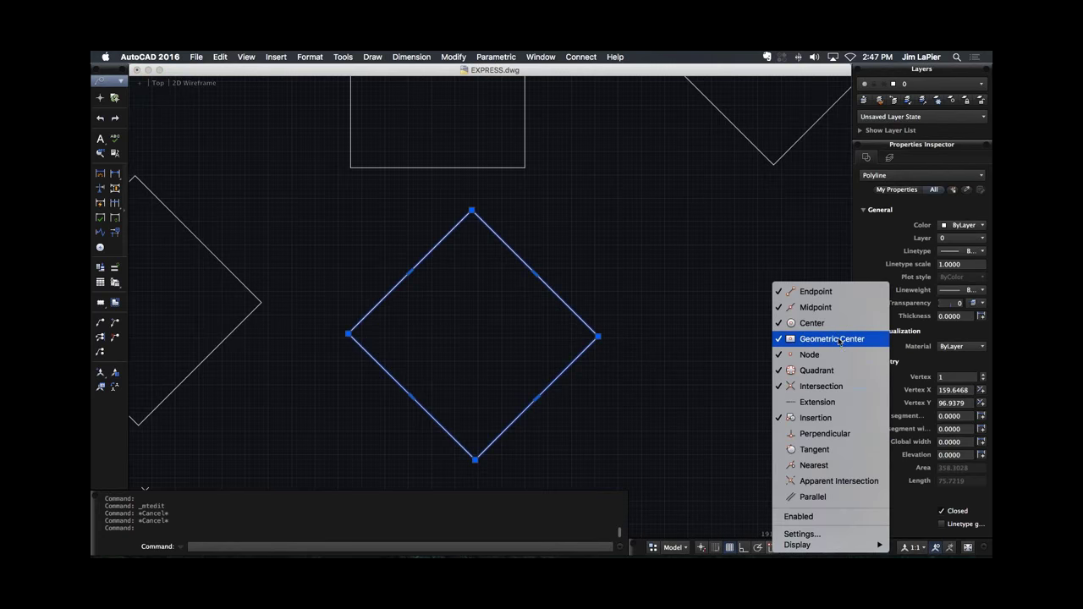
pyautogui.click(823, 517)
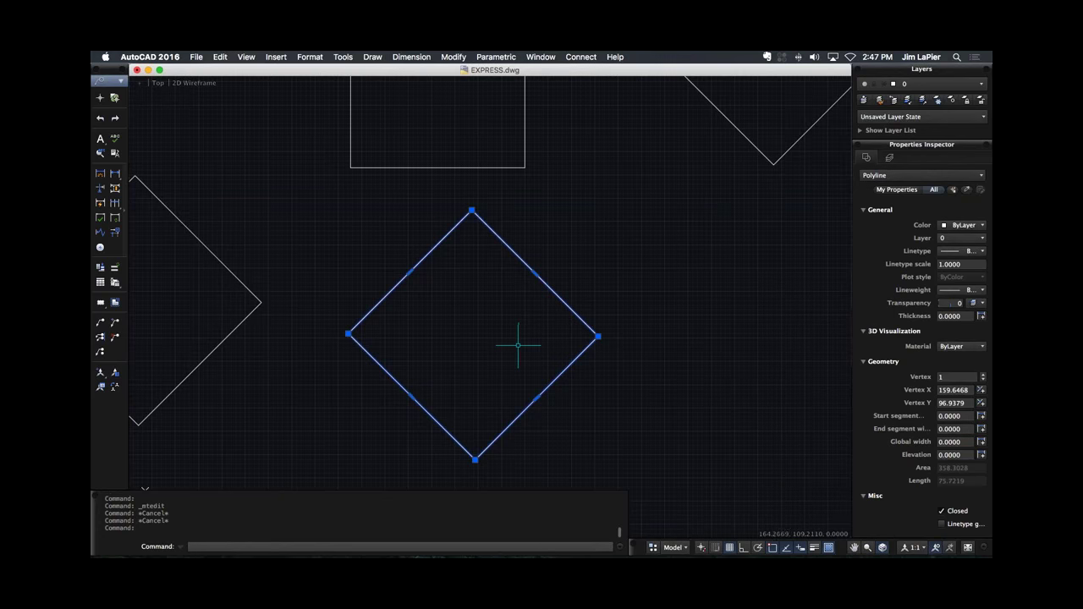
pyautogui.press('Escape')
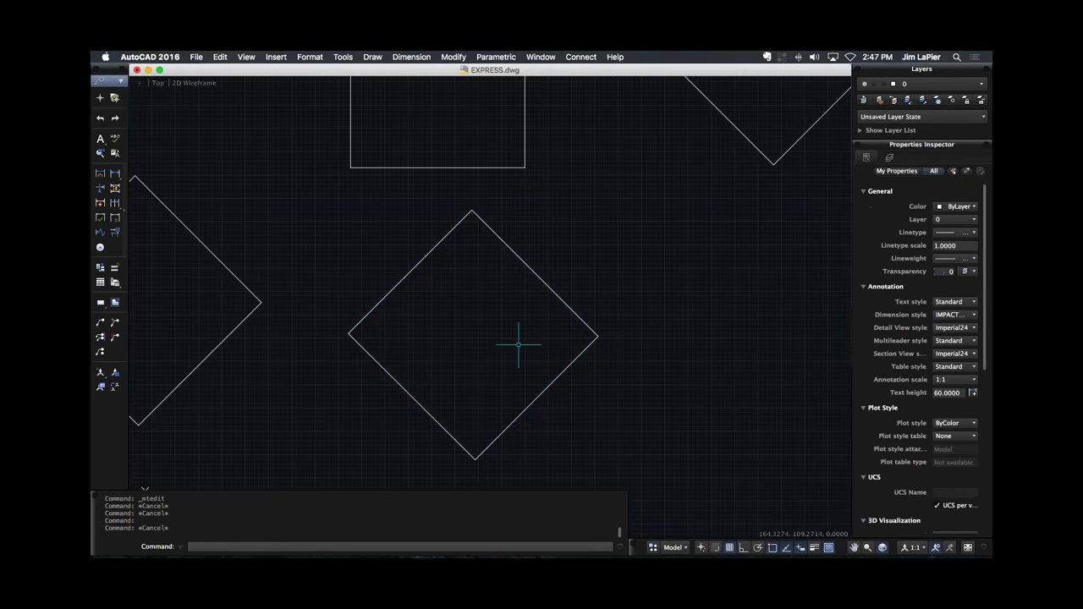
pyautogui.write('cc')
pyautogui.press('Return')
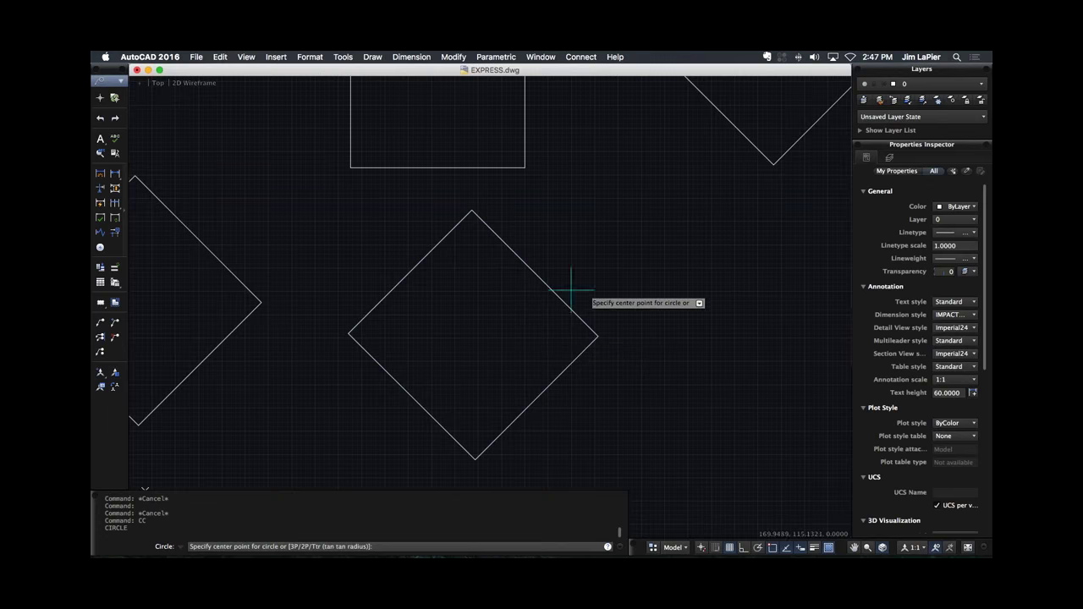
# Draw a circle at the diamond's geometric centre and start another inside the blob.
pyautogui.click(473, 335)
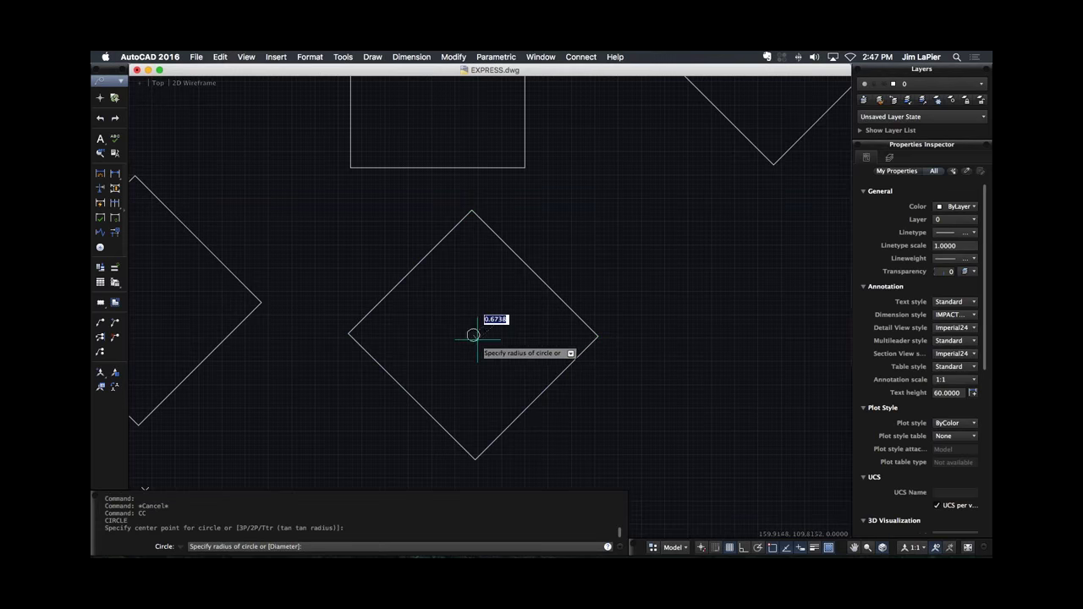
pyautogui.click(520, 373)
pyautogui.scroll(-5, 448, 372)
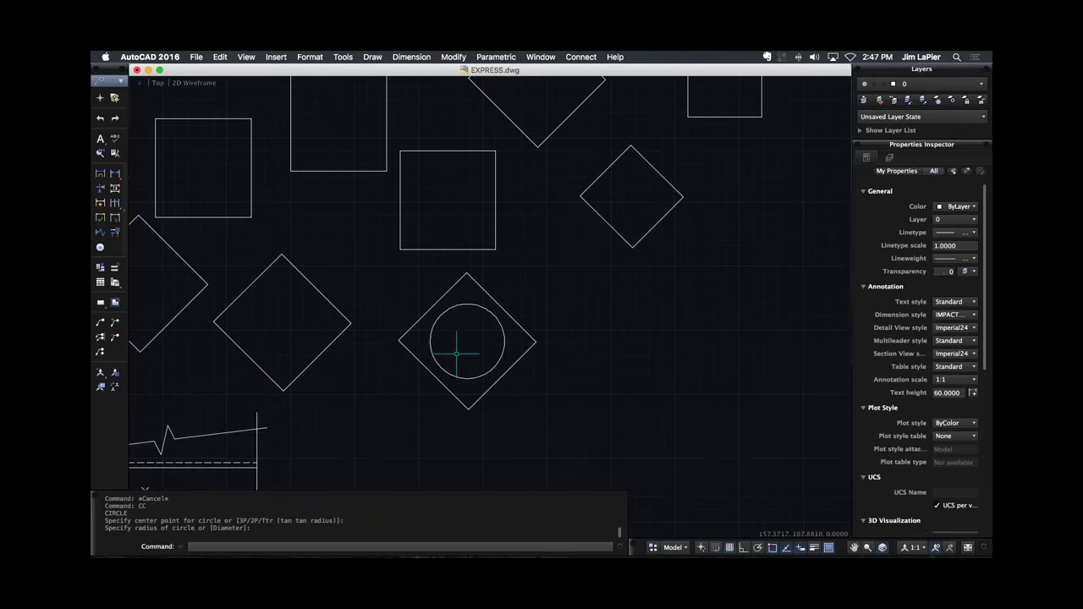
pyautogui.scroll(-6, 446, 382)
pyautogui.scroll(4, 558, 168)
pyautogui.moveTo(543, 196); pyautogui.dragTo(501, 221, button='middle')
pyautogui.press('Return')
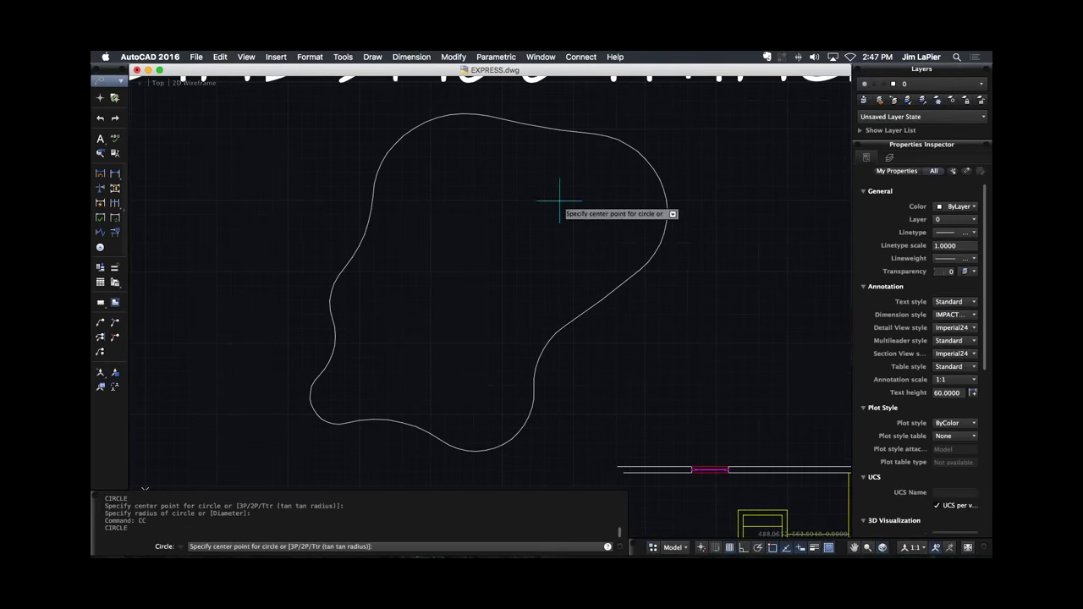
pyautogui.click(481, 272)
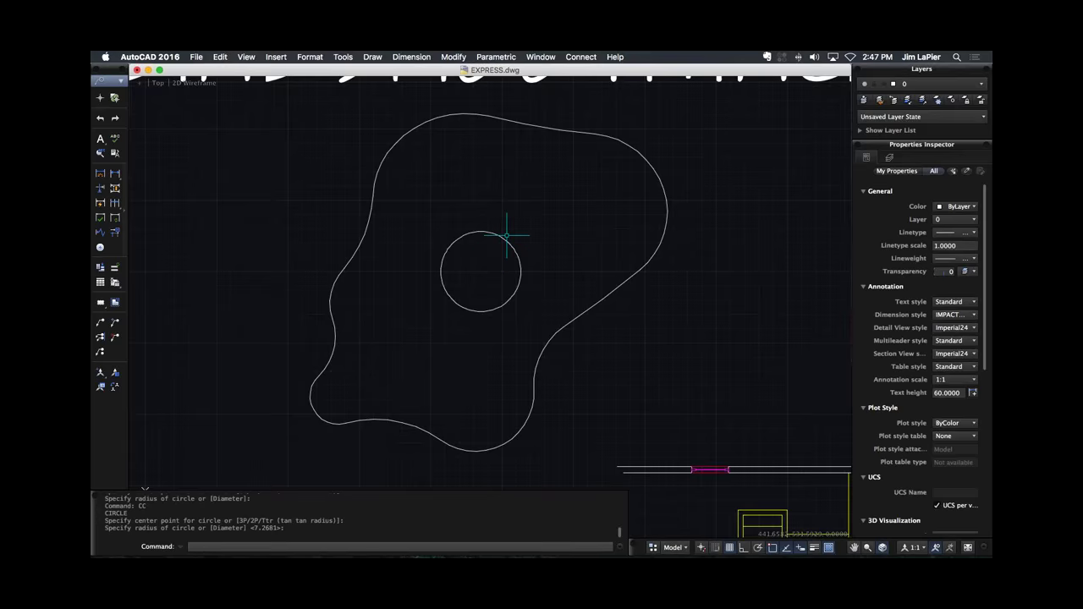
pyautogui.scroll(-2, 517, 225)
pyautogui.scroll(-5, 517, 225)
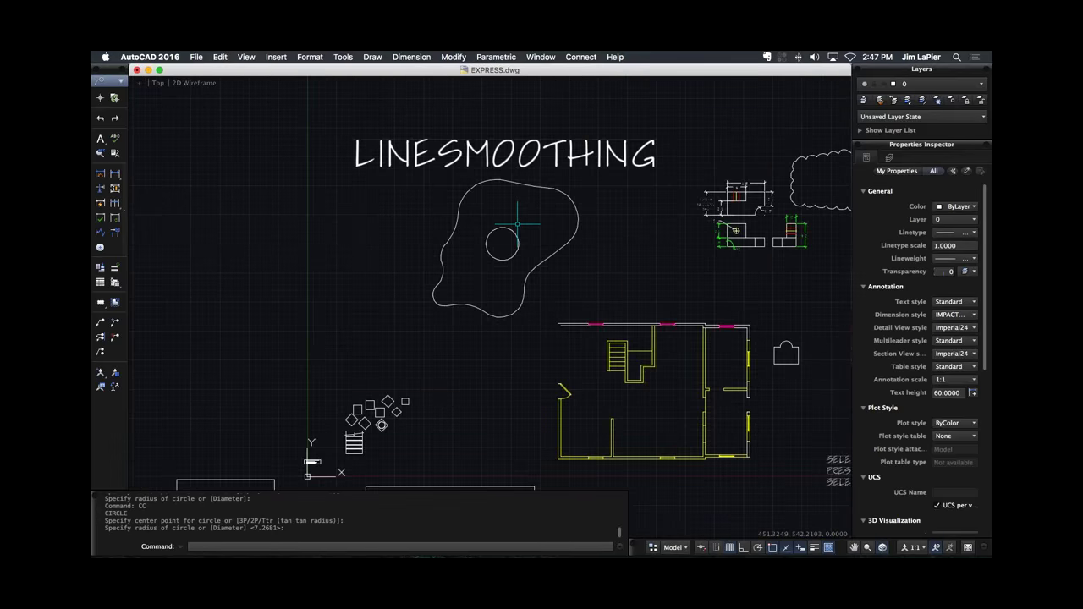
pyautogui.scroll(10, 414, 362)
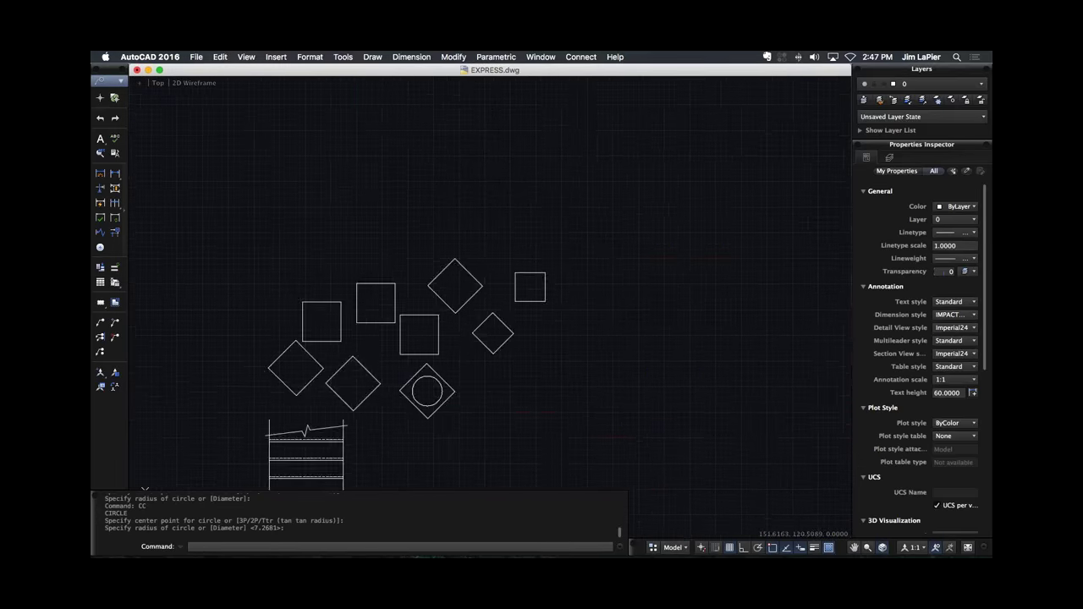
# Draw an m2p circle between the middle square's corners and another in the top-left square.
pyautogui.write('cc')
pyautogui.press('Return')
pyautogui.write('m2p')
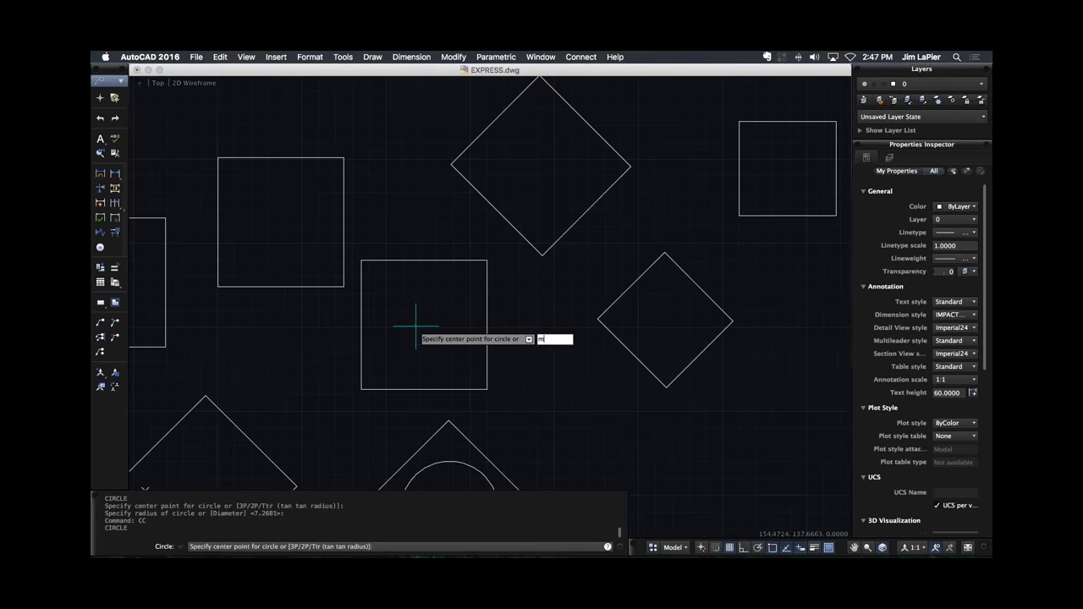
pyautogui.press('Return')
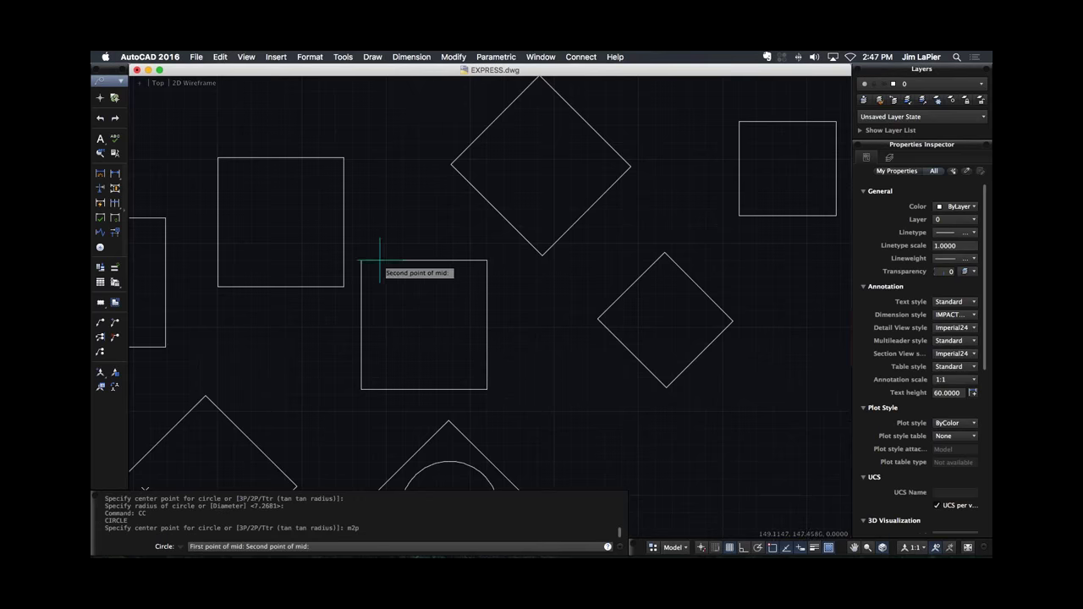
pyautogui.click(383, 265)
pyautogui.click(484, 391)
pyautogui.click(450, 344)
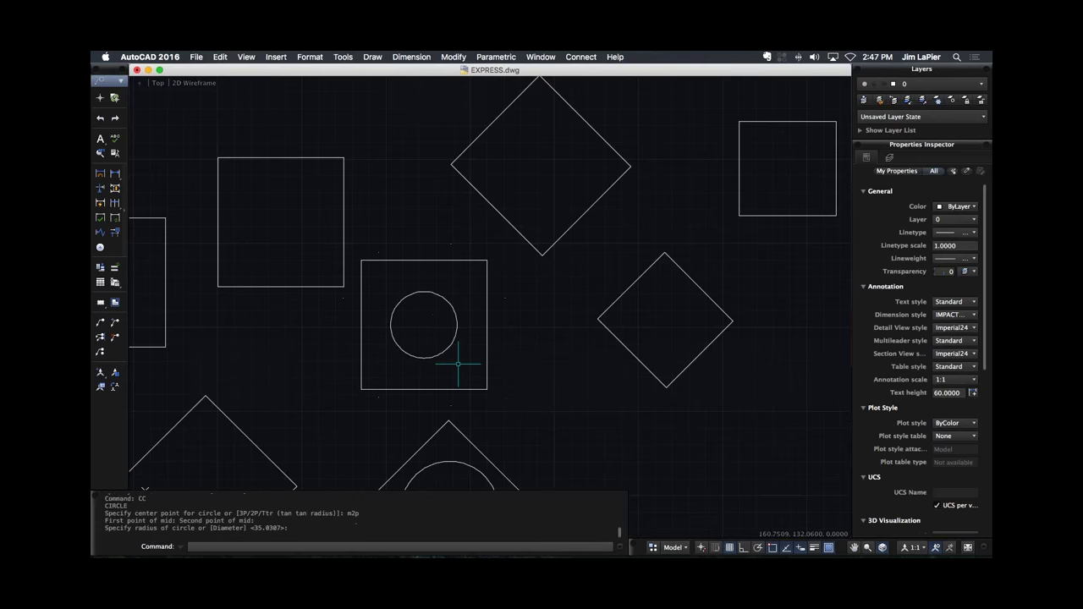
pyautogui.press('Return')
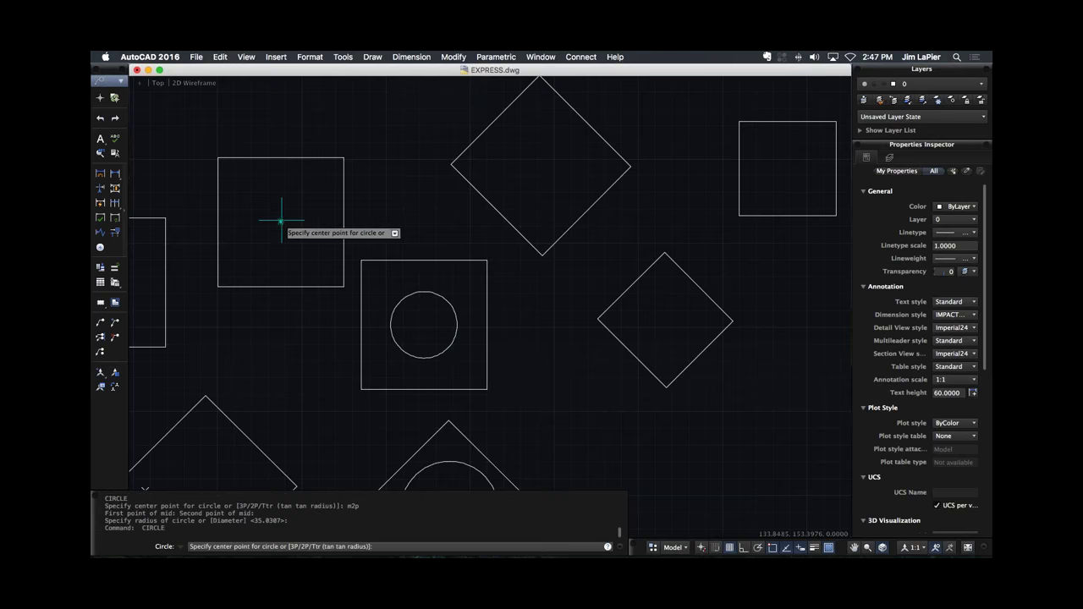
pyautogui.click(281, 221)
pyautogui.click(315, 253)
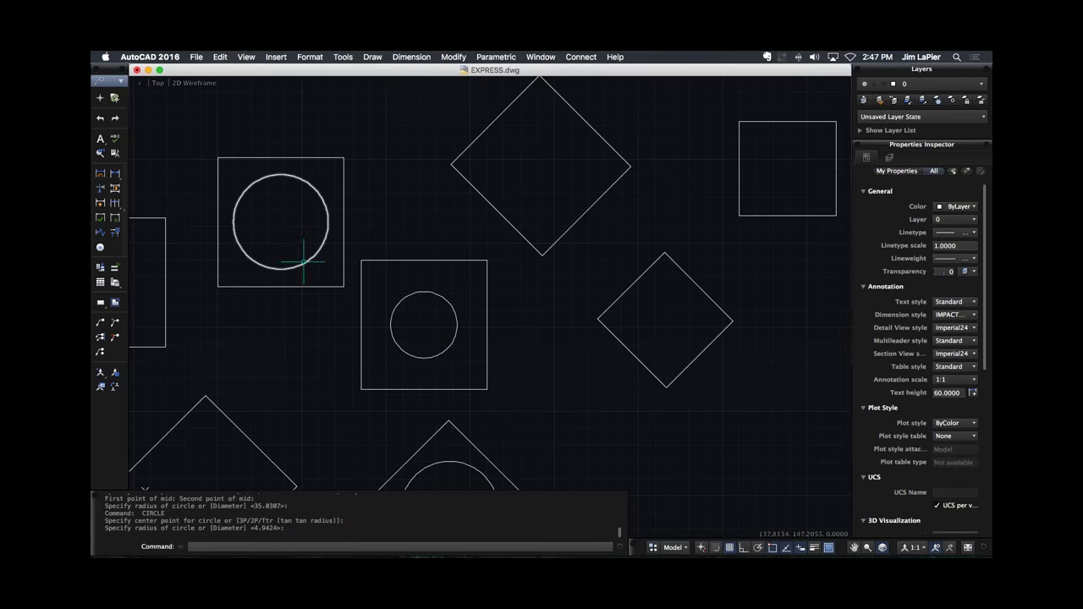
# Minimize EXPRESS.dwg, Drawing3 and BURST.dwg, then open SECTION.dwg from Assets.
pyautogui.click(148, 71)
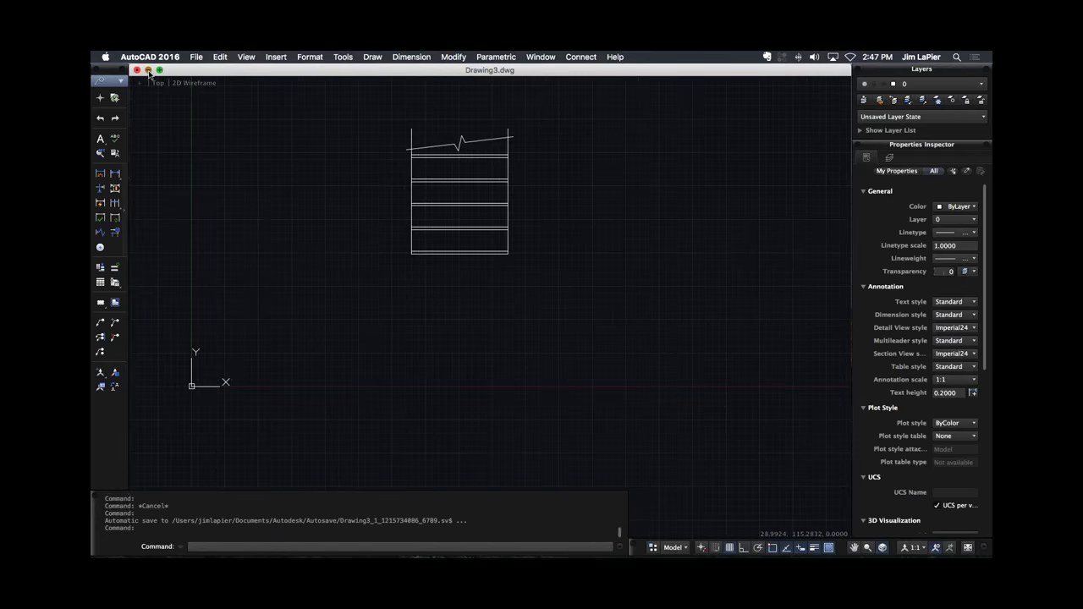
pyautogui.click(148, 71)
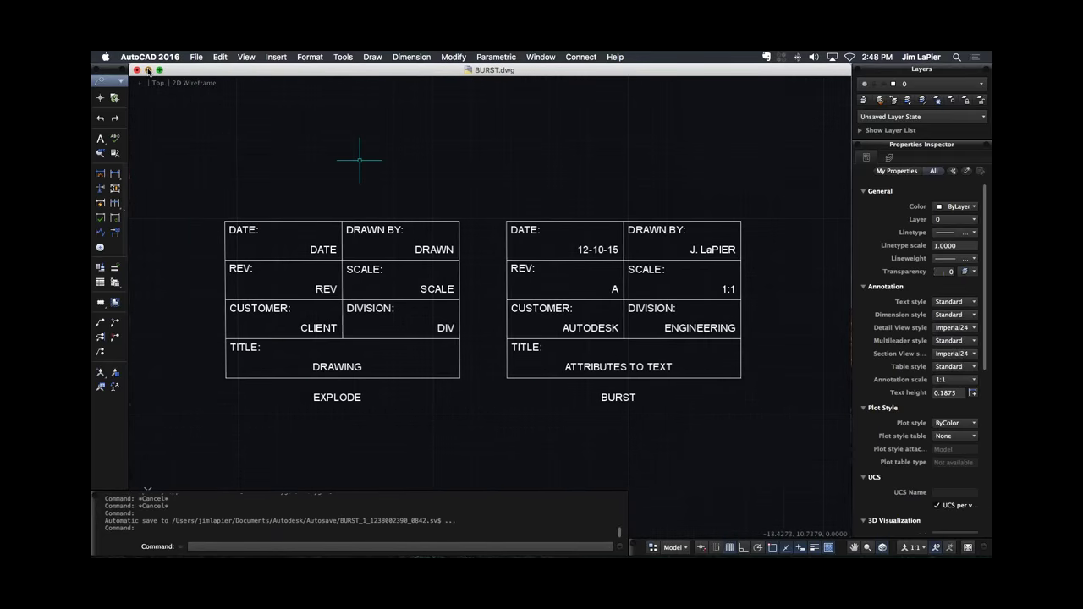
pyautogui.click(148, 71)
pyautogui.click(427, 216)
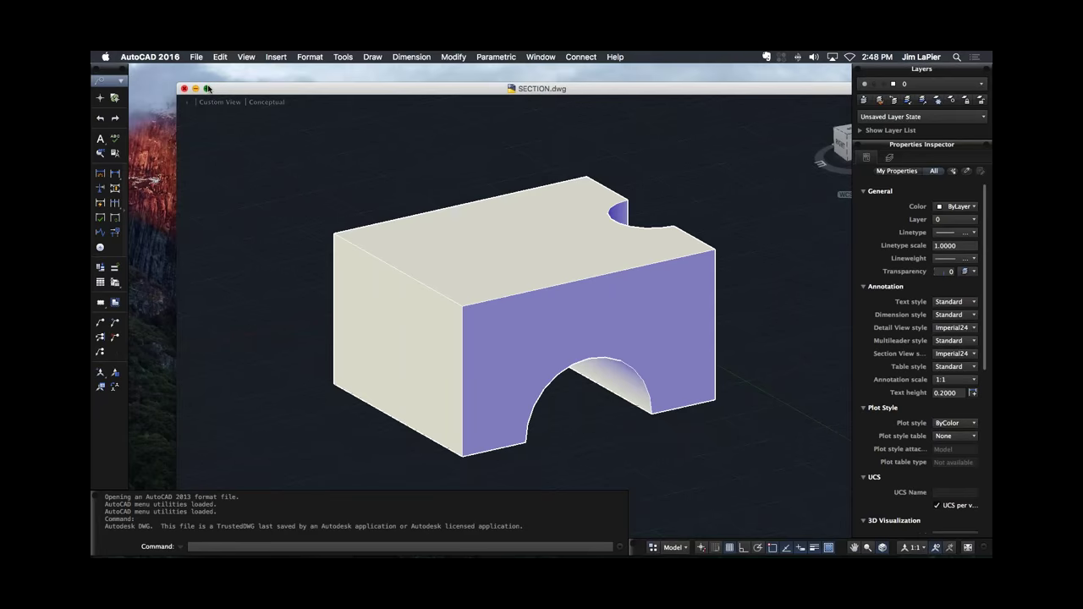
pyautogui.click(207, 88)
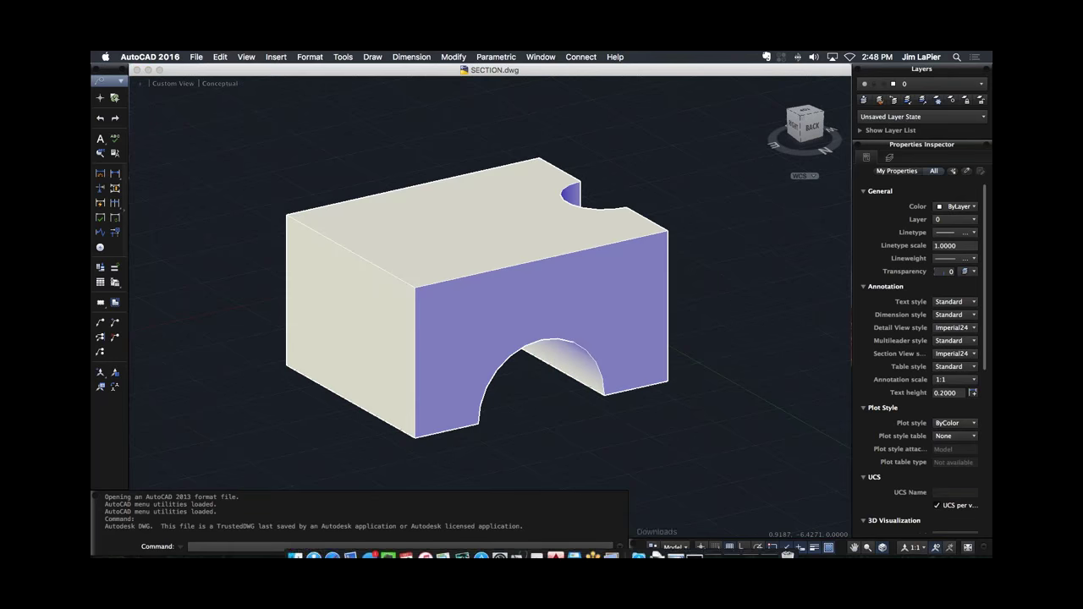
# Start a section plane on the solid's left face via Draw > 3D Modeling > Section Plane.
pyautogui.click(772, 550)
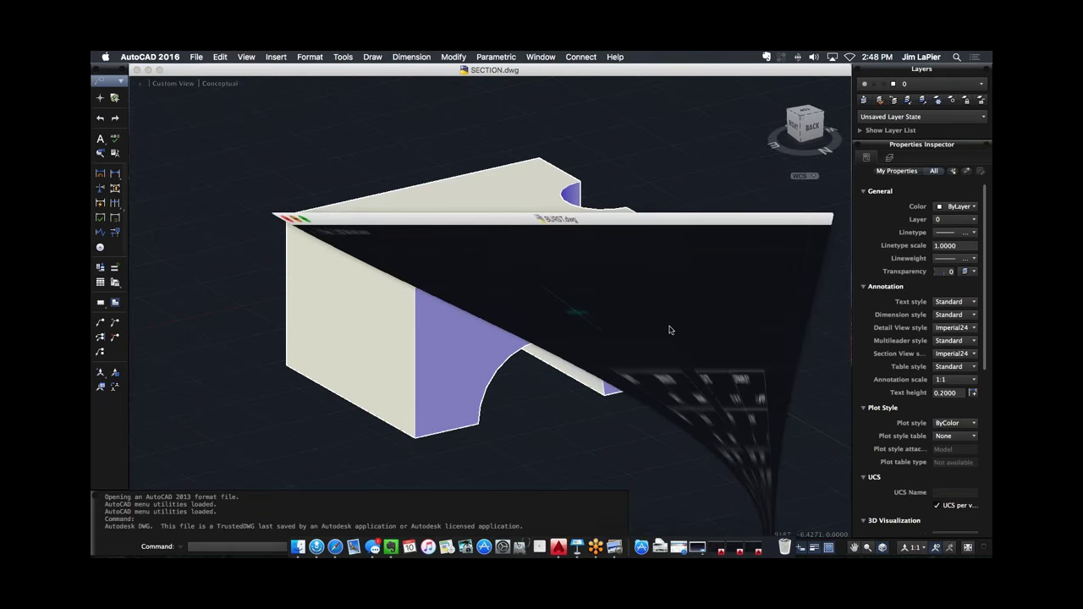
pyautogui.doubleClick(286, 78)
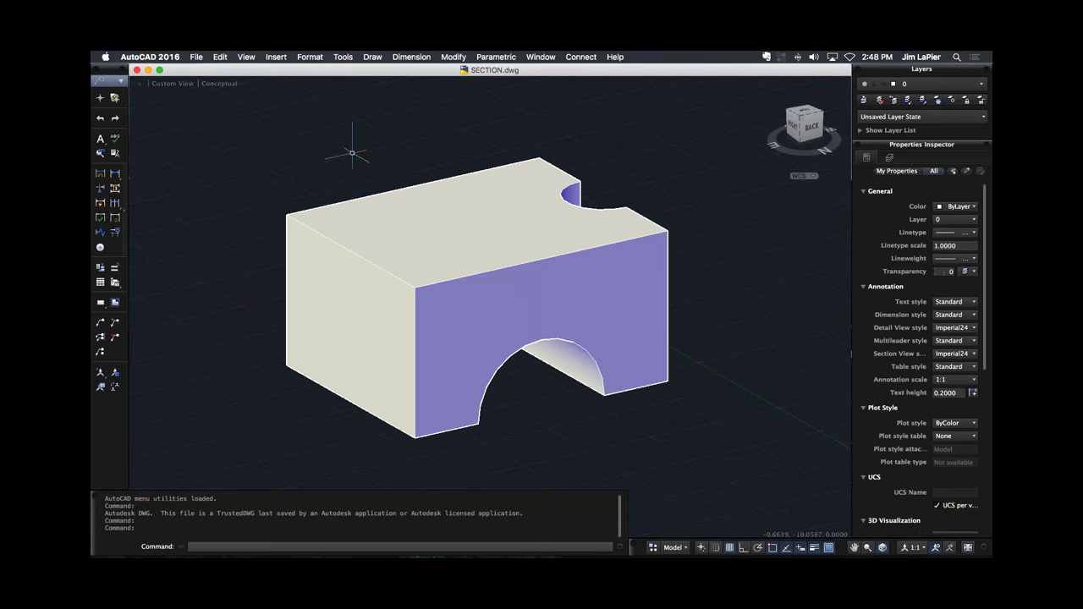
pyautogui.click(344, 57)
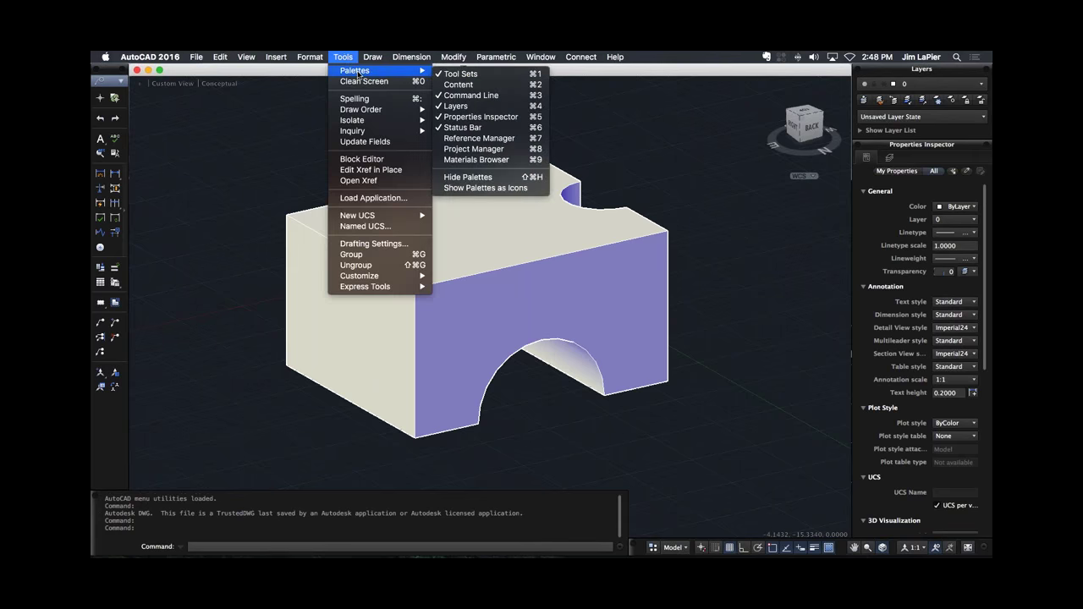
pyautogui.moveTo(373, 57)
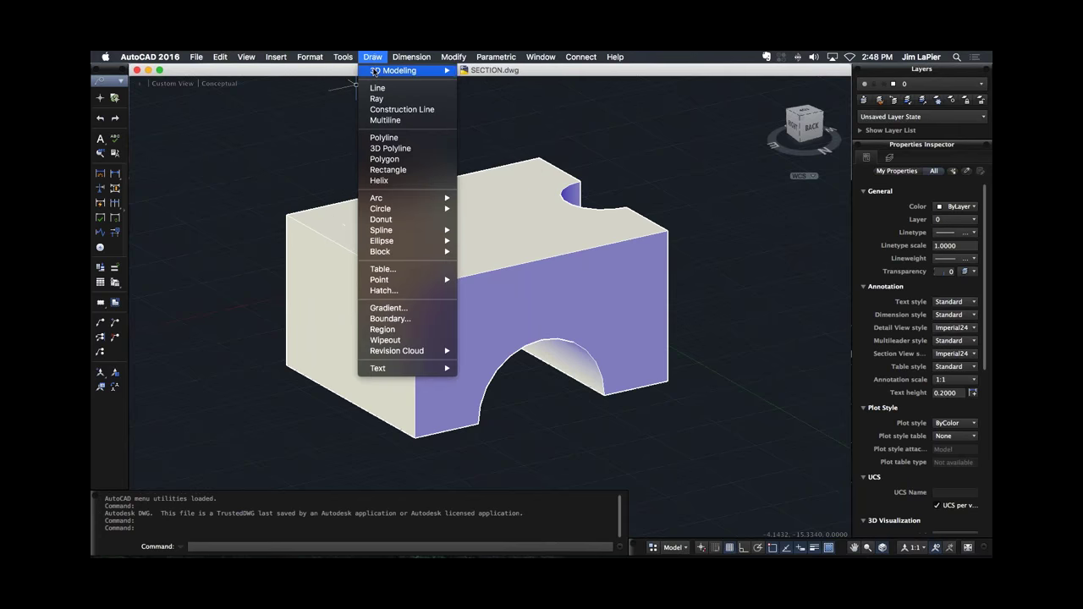
pyautogui.moveTo(447, 73)
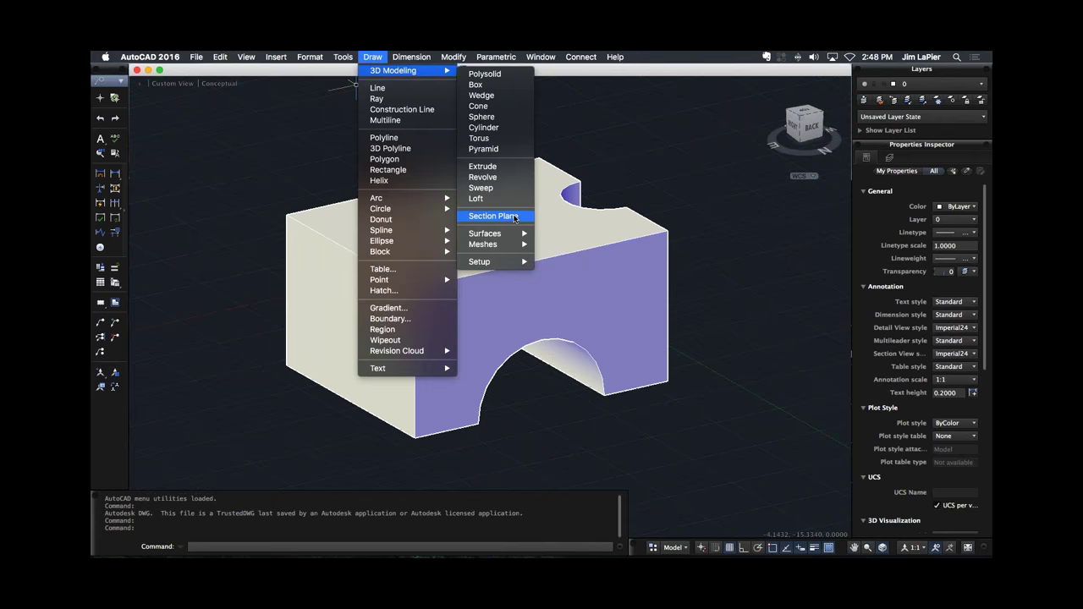
pyautogui.click(493, 217)
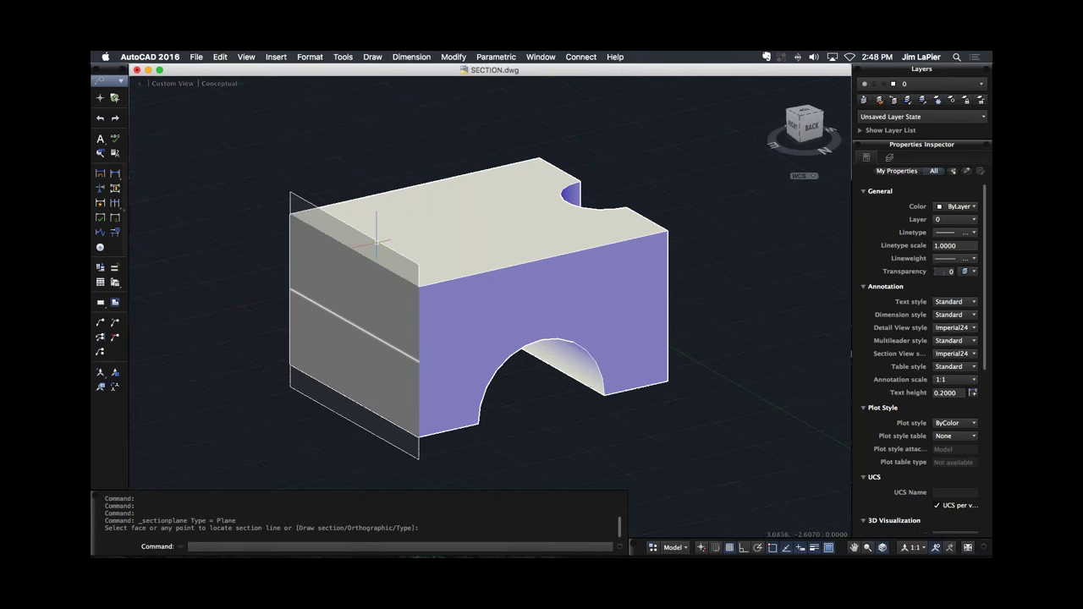
# Place a live section plane through the solid's arched opening at offset 7.7736, flipping the kept side.
pyautogui.click(347, 305)
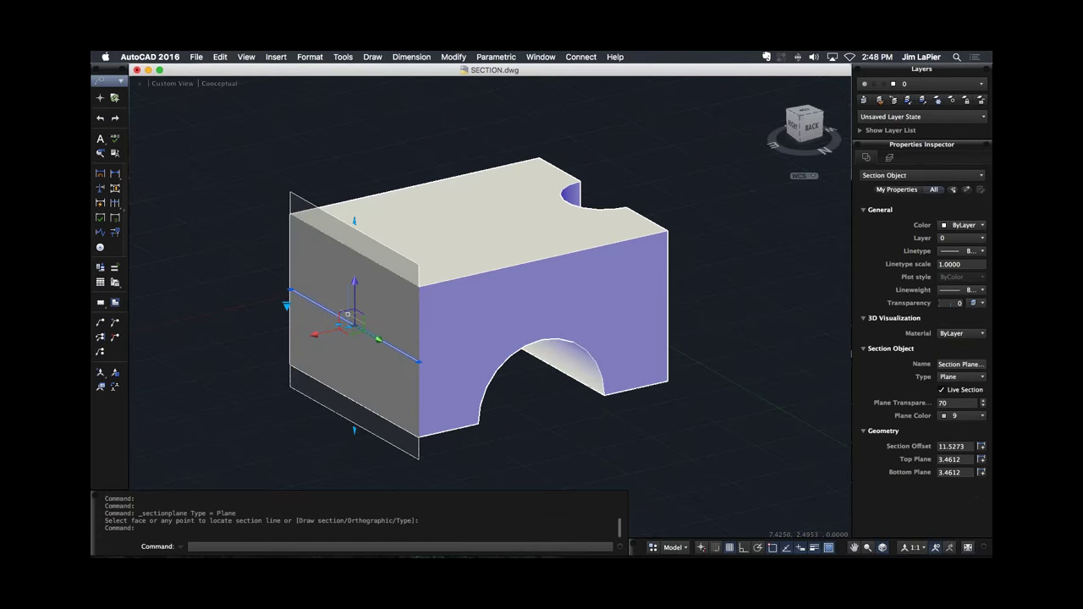
pyautogui.scroll(8, 332, 336)
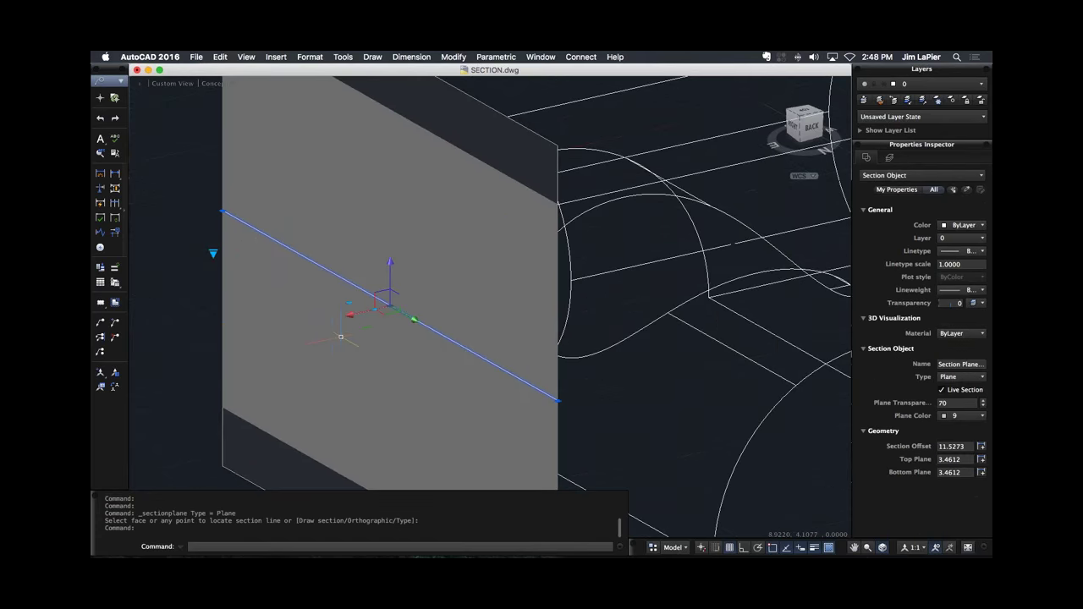
pyautogui.scroll(-8, 361, 302)
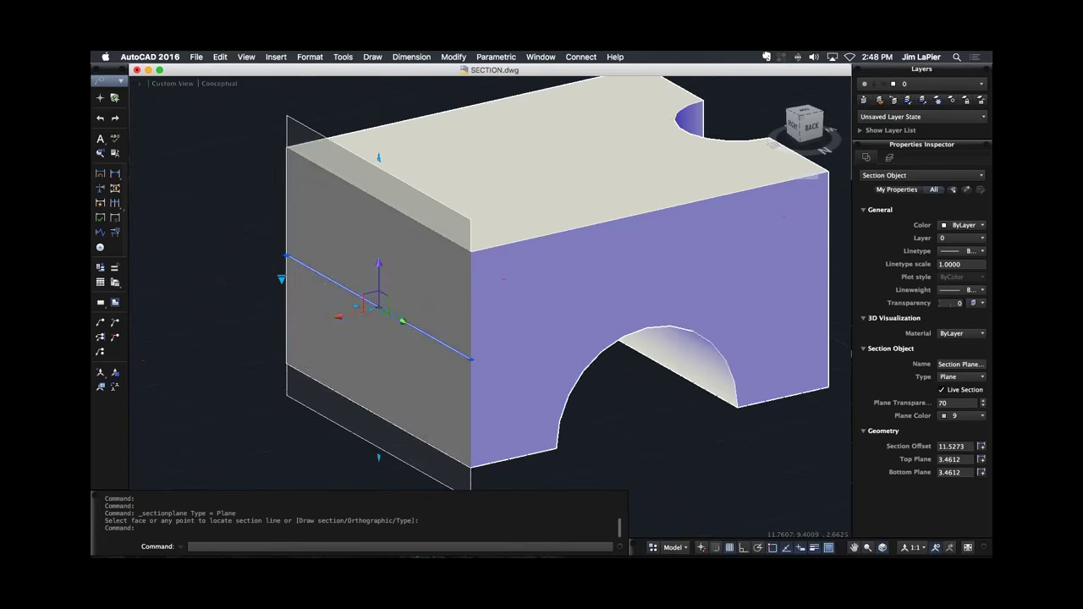
pyautogui.click(360, 303)
pyautogui.click(555, 301)
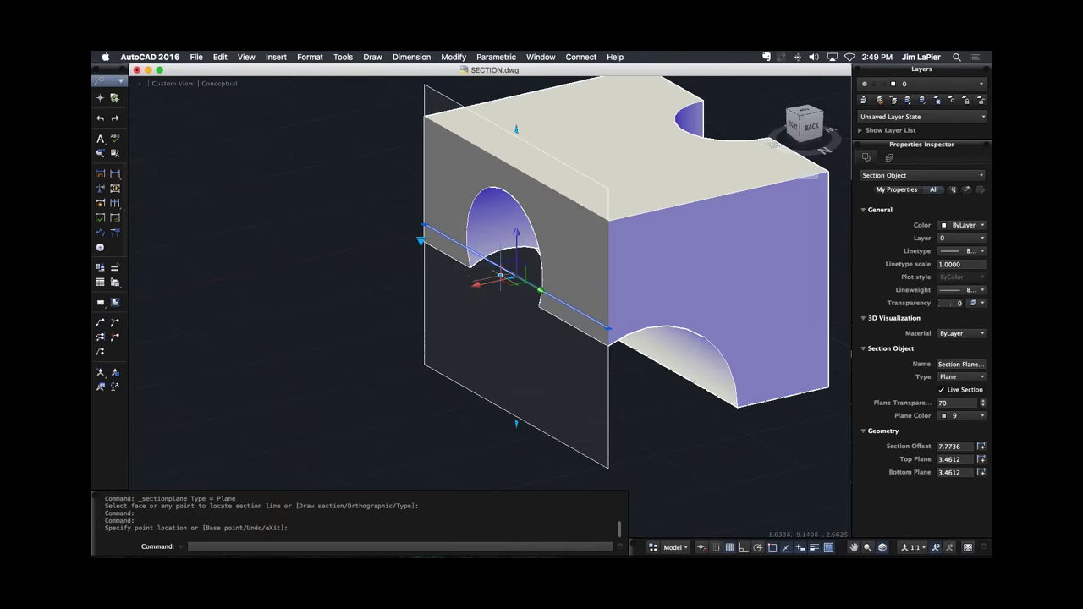
pyautogui.click(537, 302)
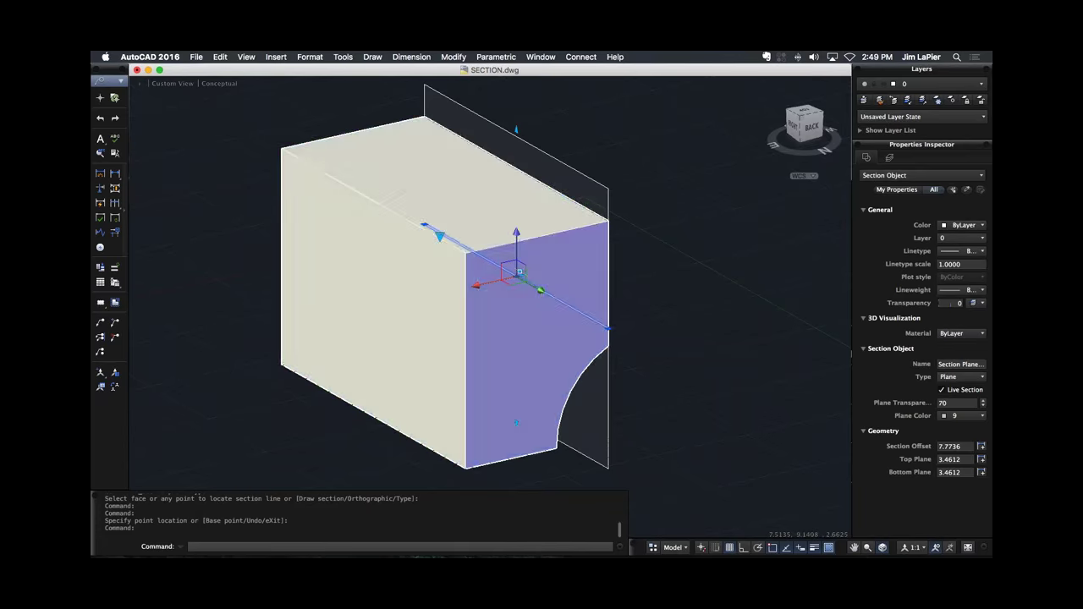
pyautogui.click(534, 286)
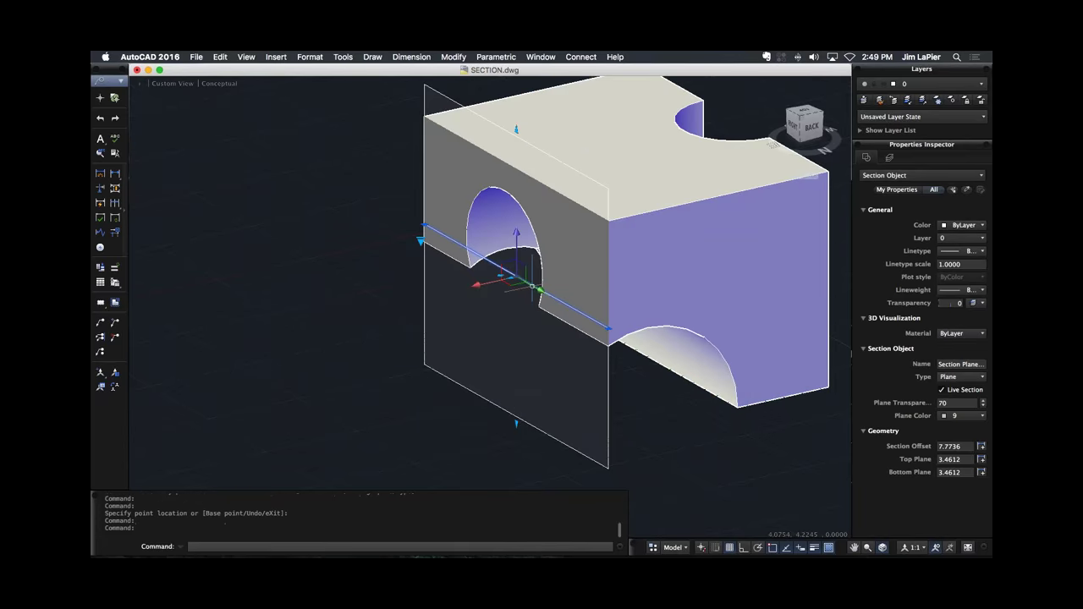
pyautogui.click(420, 241)
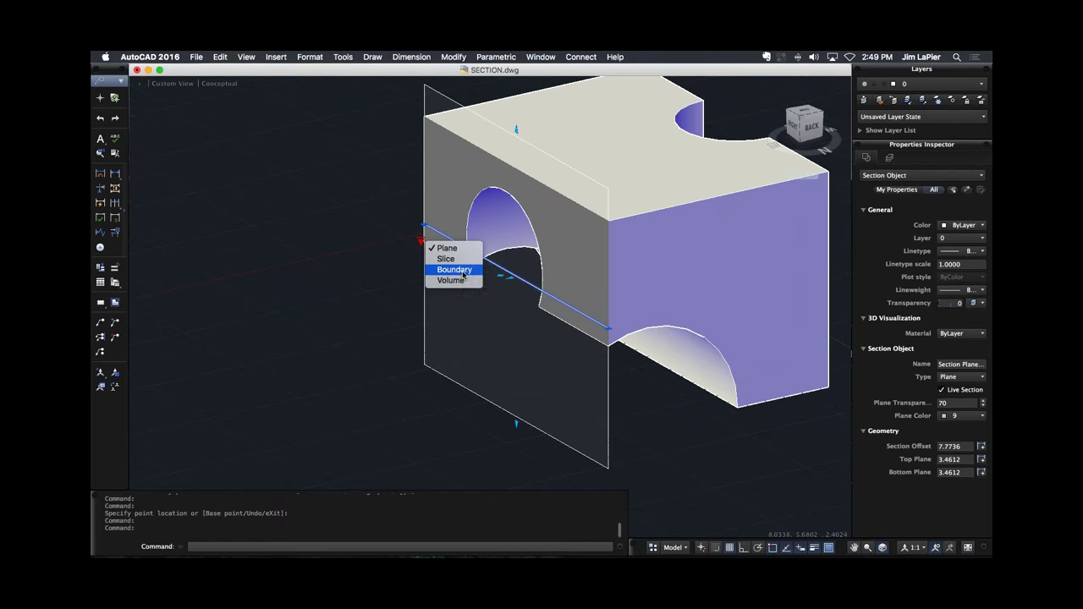
# Make the section a Slice and move its plane to offset 10.8304.
pyautogui.click(446, 259)
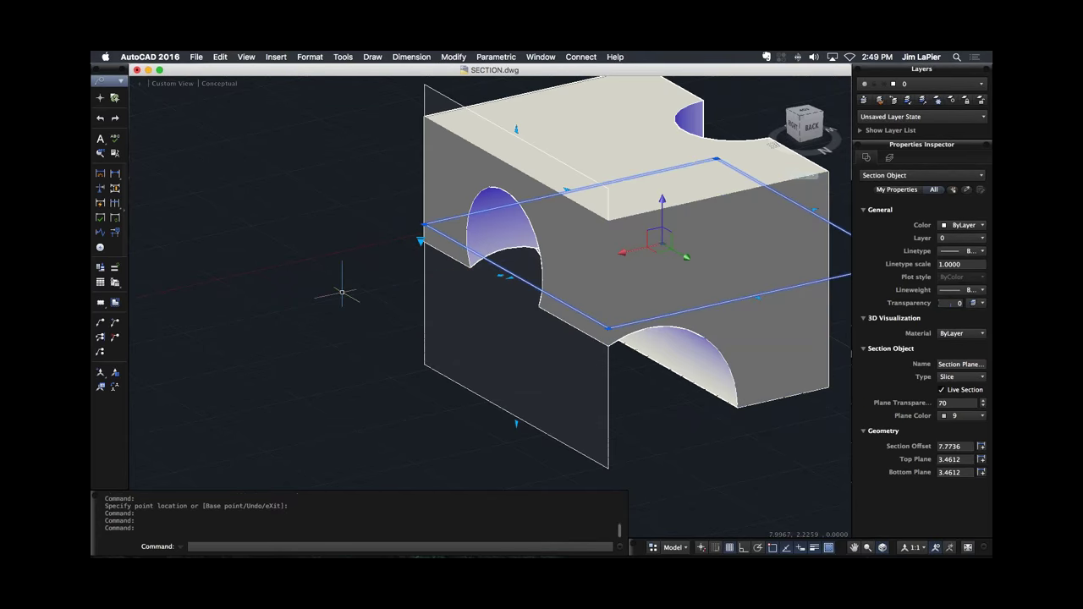
pyautogui.scroll(-3, 342, 292)
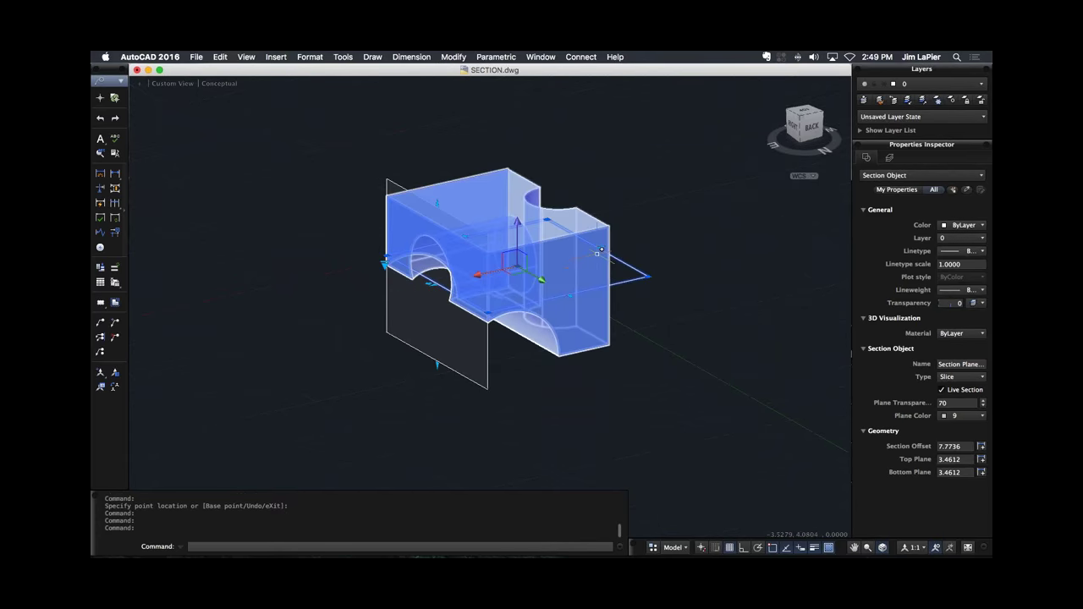
pyautogui.scroll(3, 598, 252)
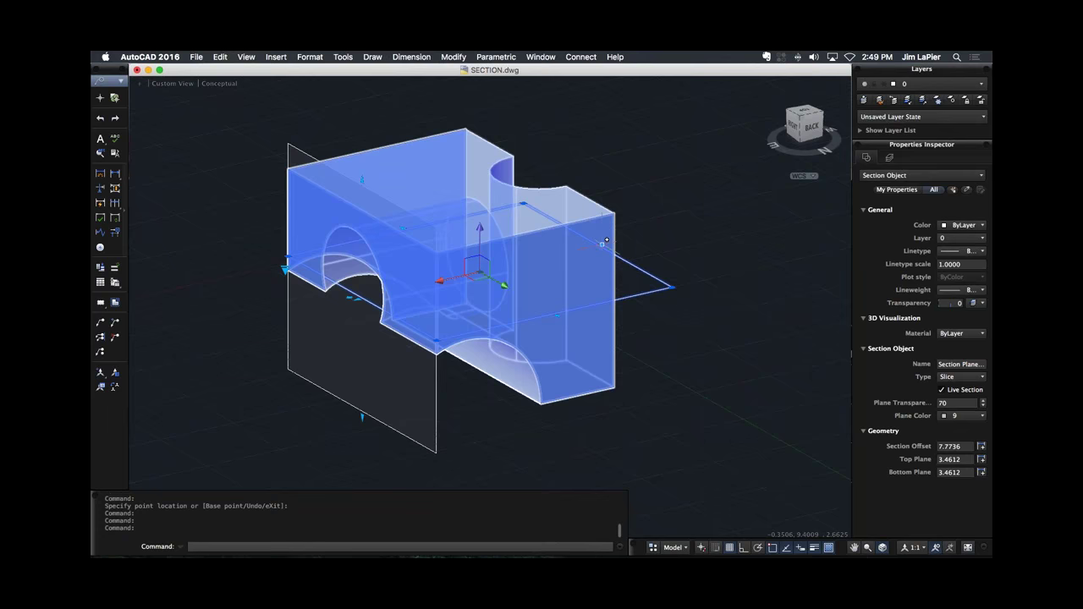
pyautogui.click(602, 245)
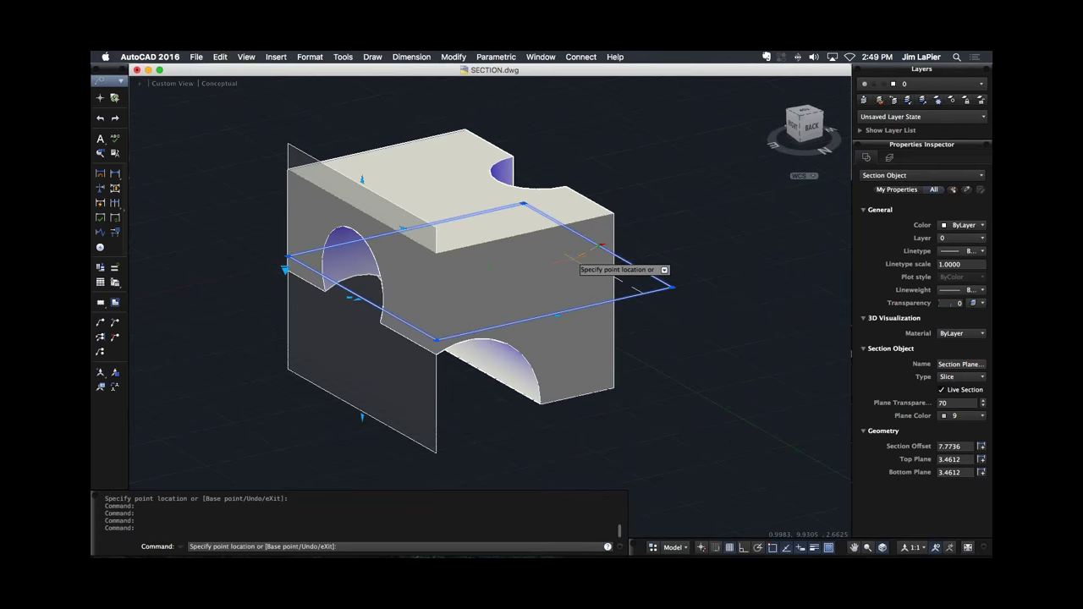
pyautogui.click(507, 282)
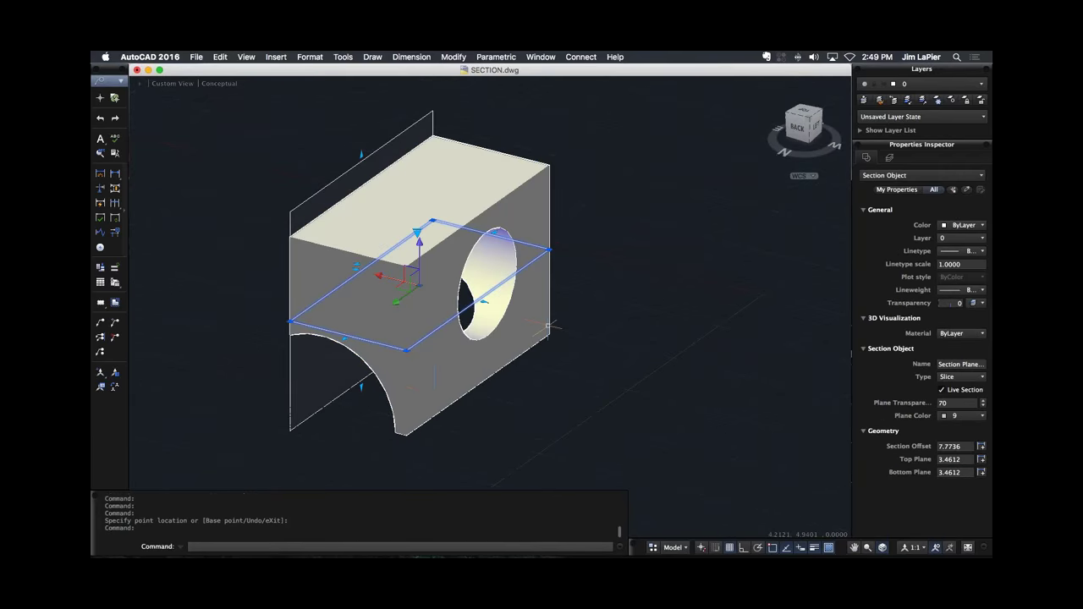
pyautogui.click(485, 302)
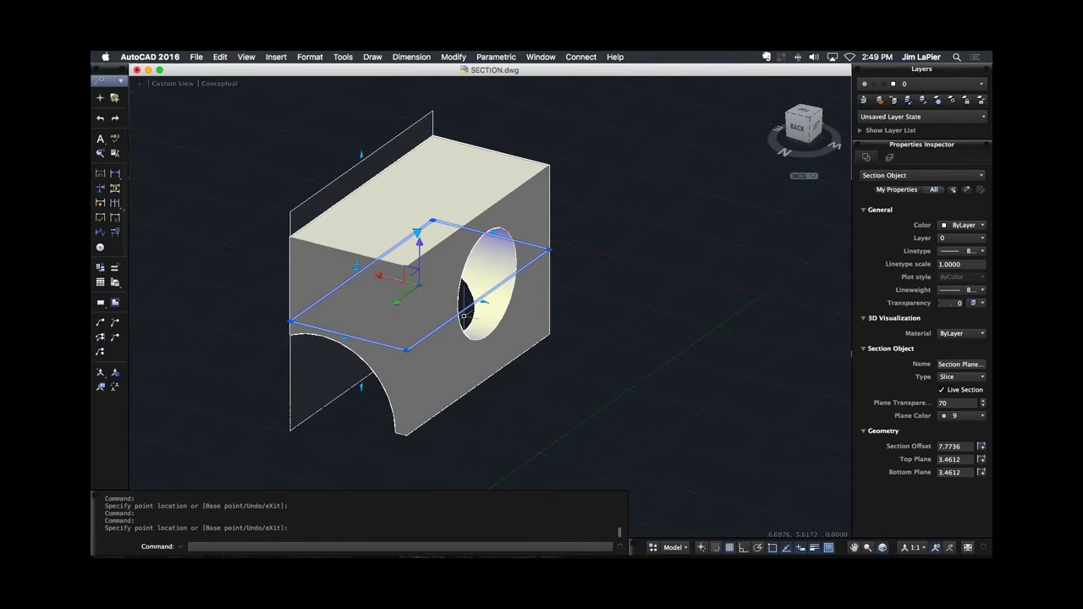
pyautogui.click(604, 359)
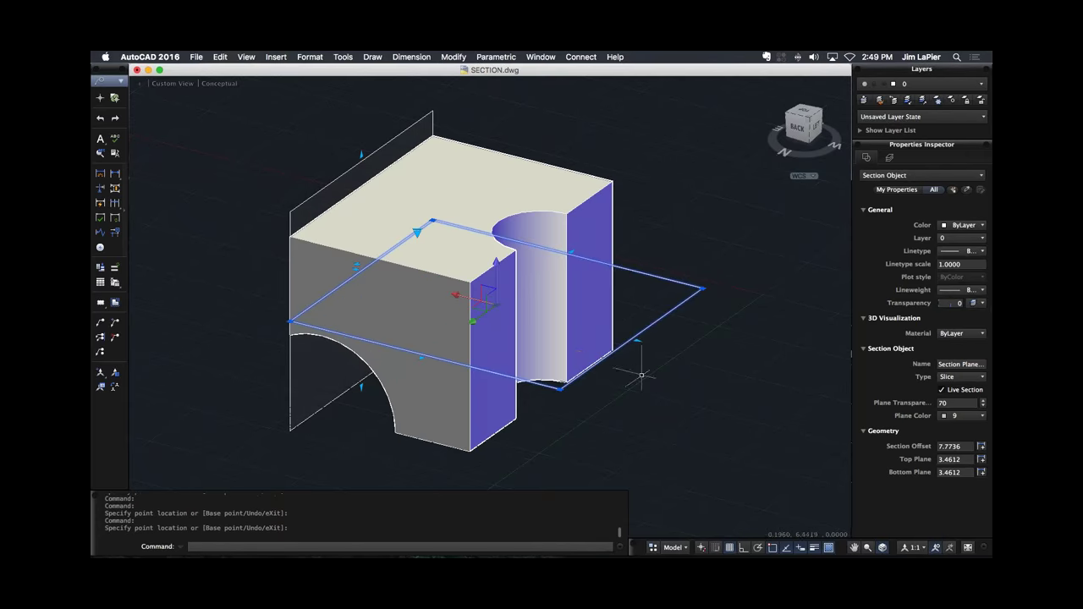
# Stretch the slice's left edge outward and pull its right edge in, then set SECTION.dwg aside.
pyautogui.moveTo(414, 388)
pyautogui.keyDown('shift'); pyautogui.mouseDown(button='middle')
pyautogui.moveTo(496, 394)
pyautogui.moveTo(375, 353)
pyautogui.mouseUp(button='middle'); pyautogui.keyUp('shift')
pyautogui.click(375, 353)
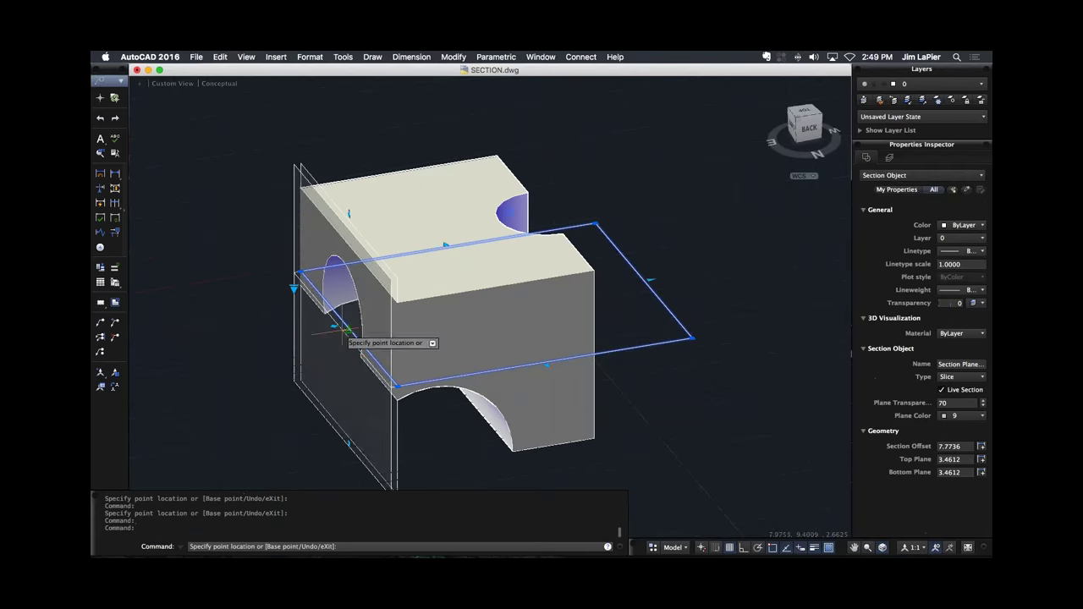
pyautogui.click(246, 345)
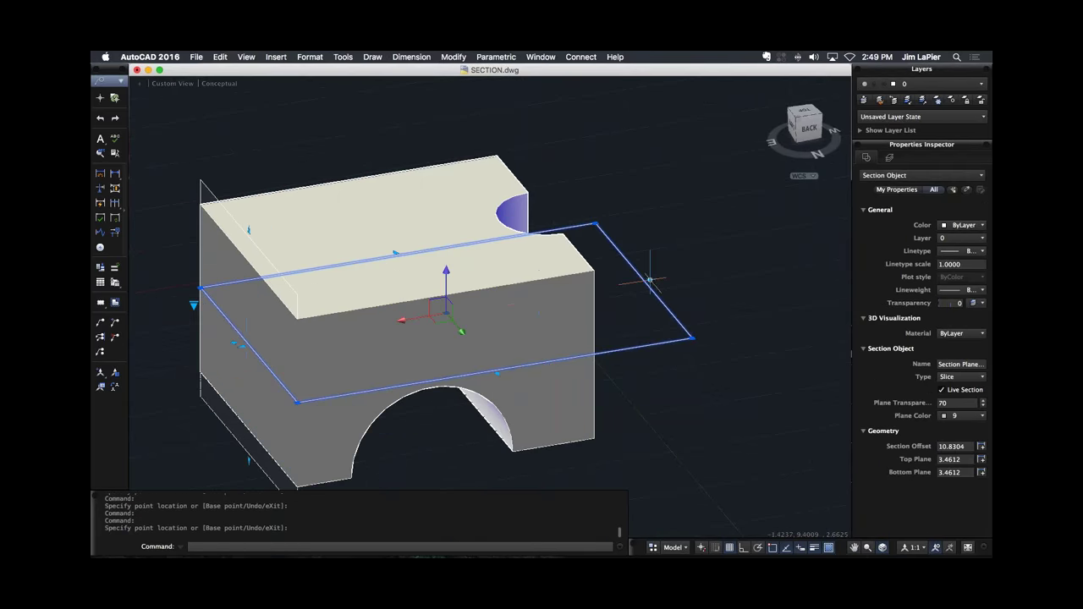
pyautogui.click(650, 279)
pyautogui.click(436, 426)
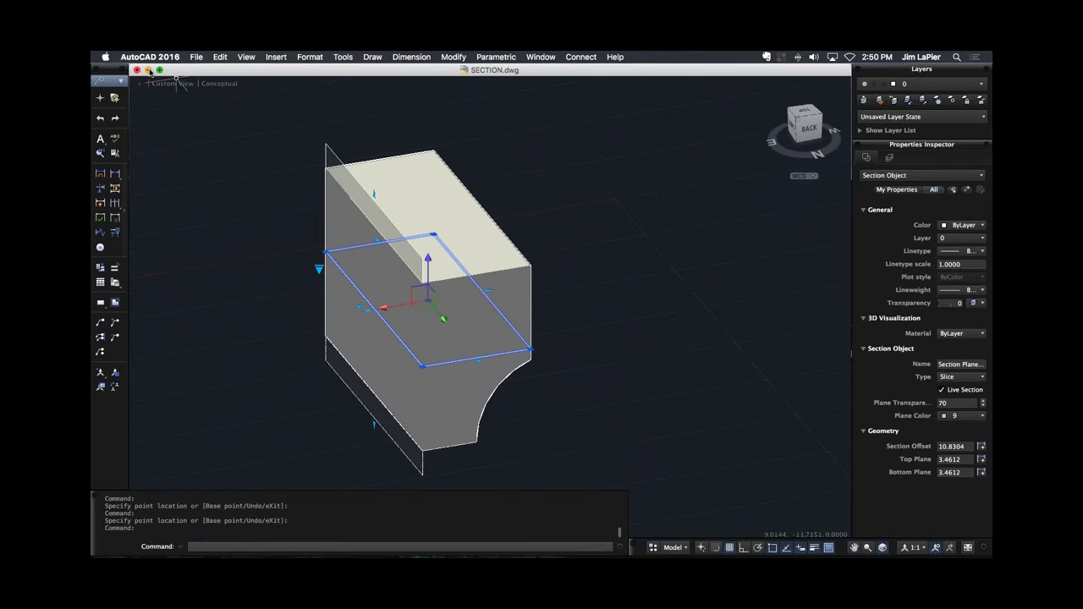
pyautogui.click(148, 70)
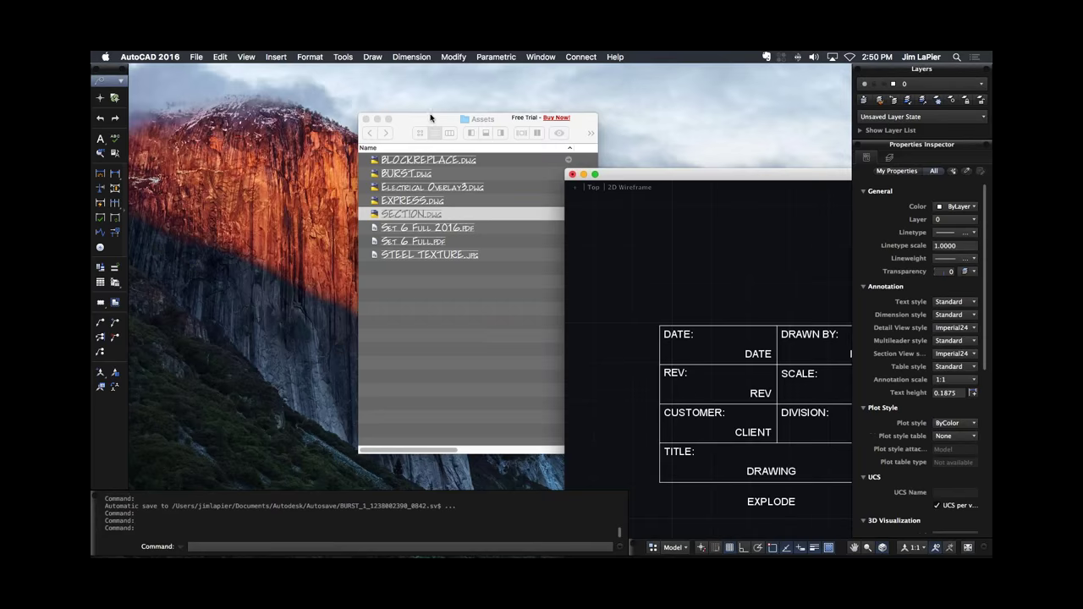
# Minimize the BURST.dwg window and bring Path Finder's Assets window forward.
pyautogui.click(430, 118)
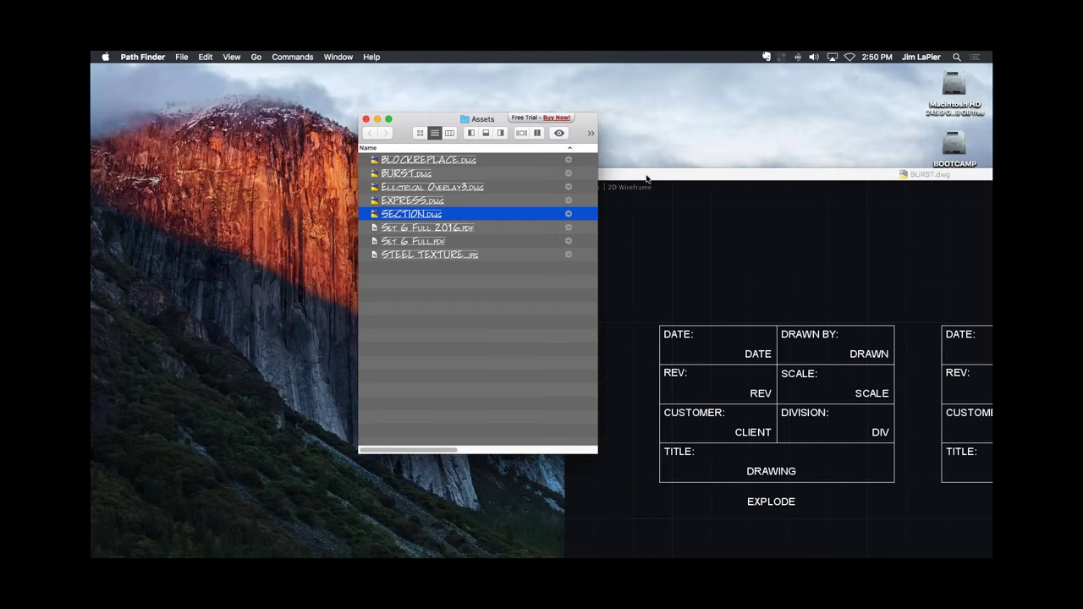
pyautogui.doubleClick(647, 179)
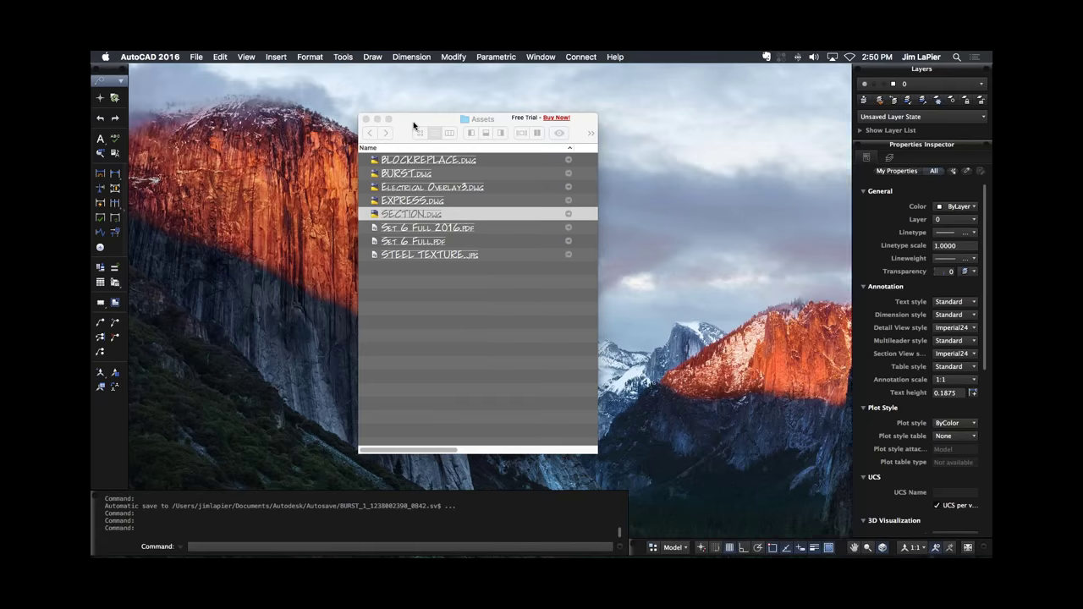
pyautogui.click(414, 125)
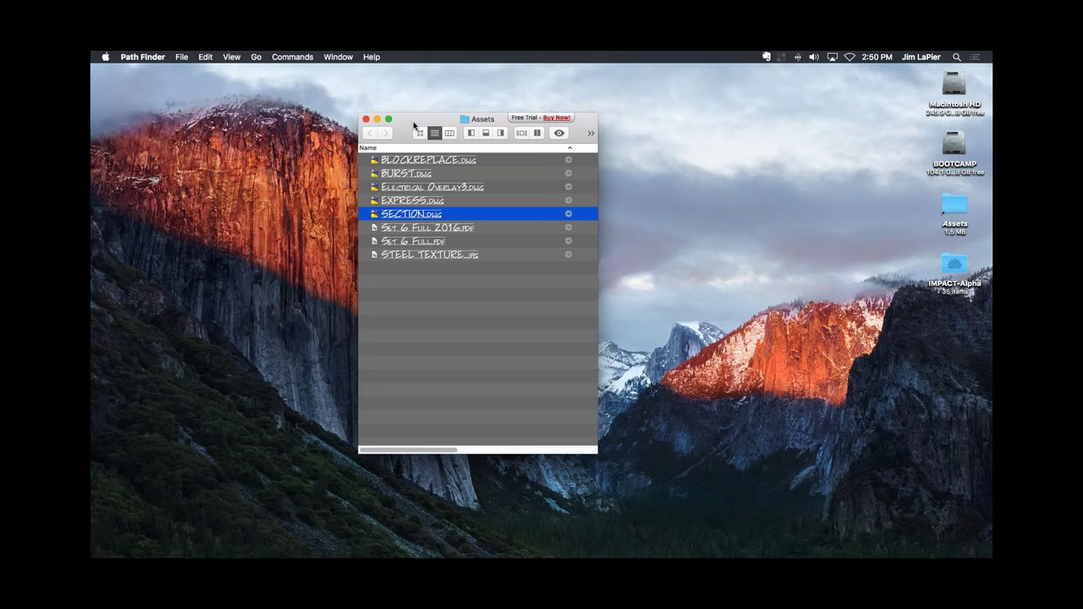
# Quick Look preview Set 6 Full.pdf in the Assets list.
pyautogui.click(432, 244)
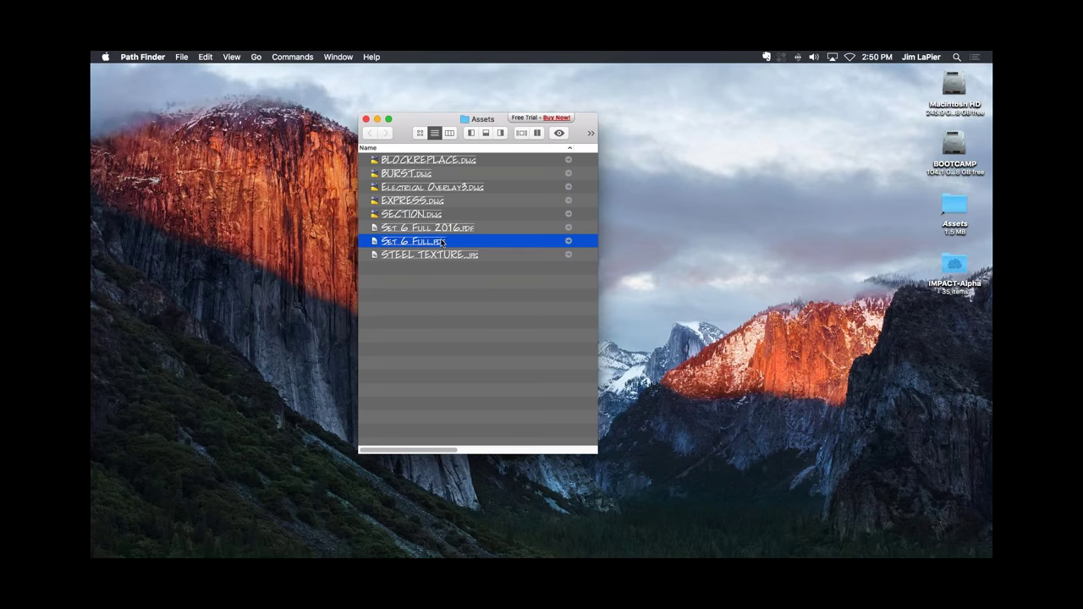
pyautogui.click(439, 230)
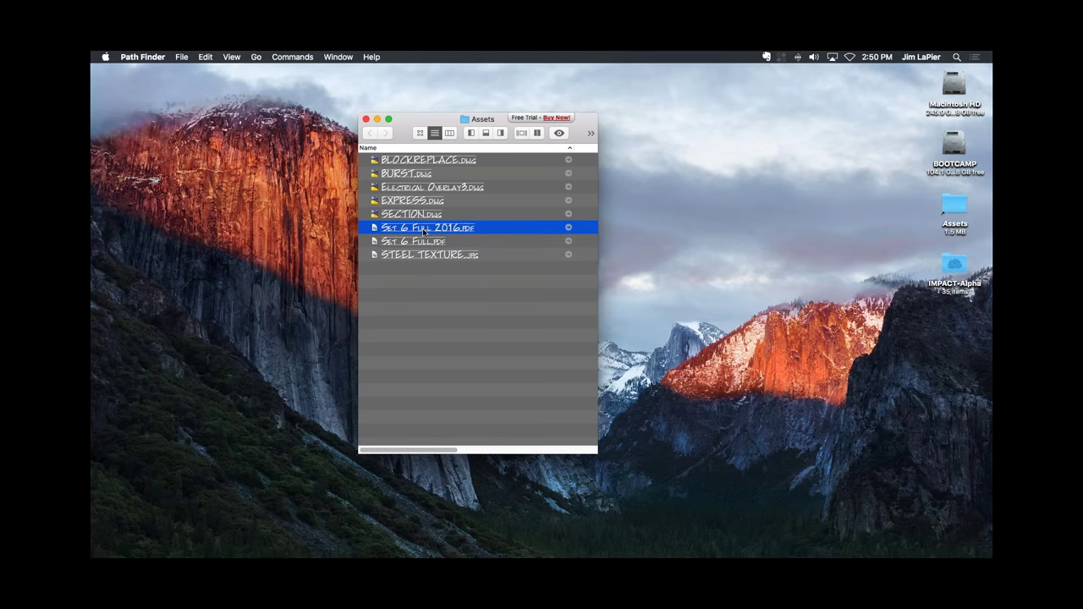
pyautogui.click(427, 243)
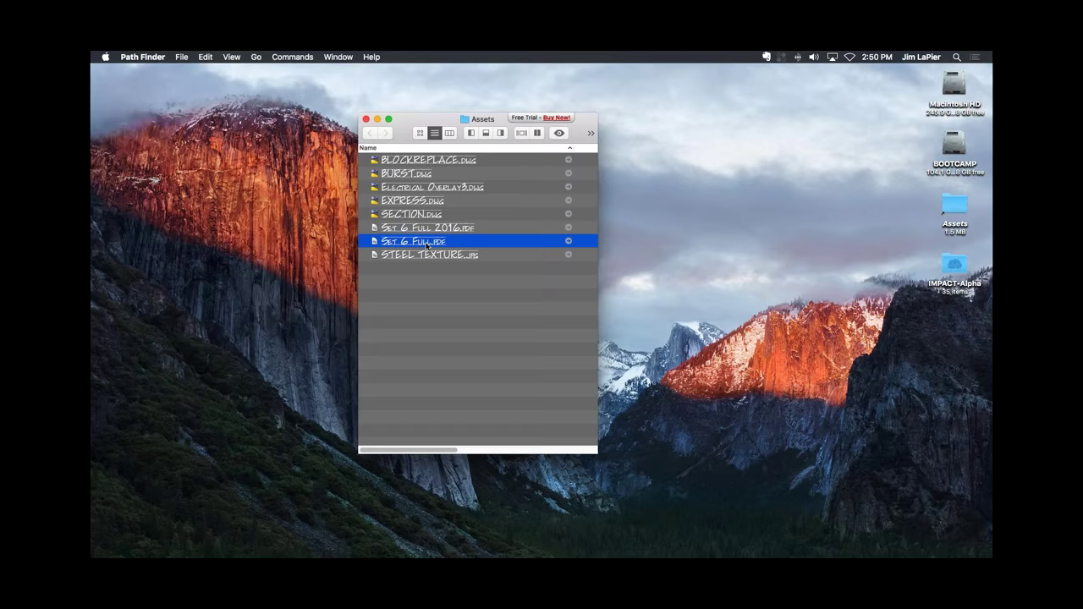
pyautogui.press('space')
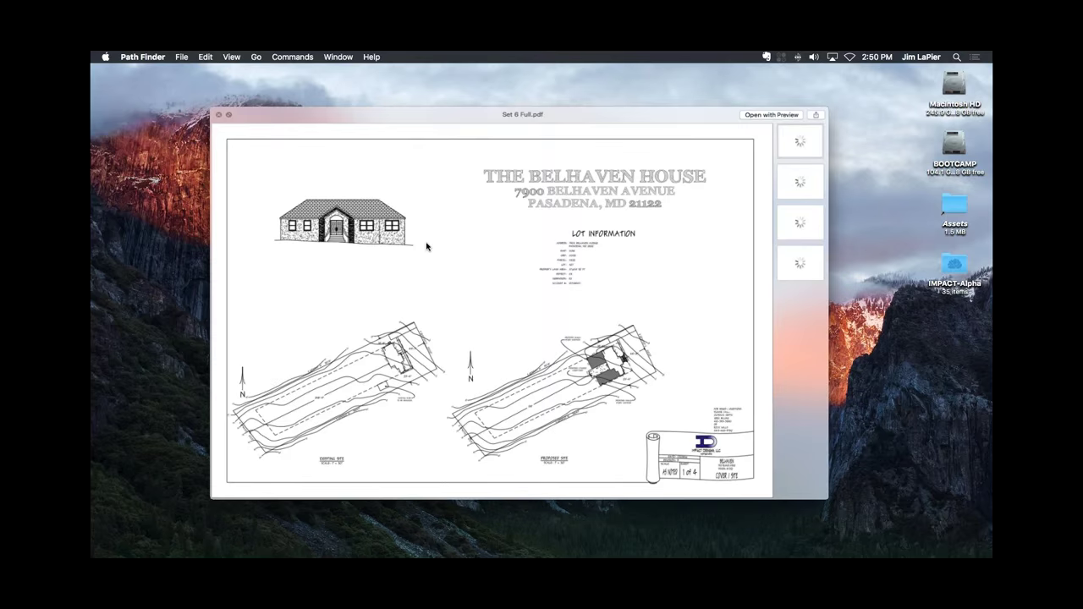
pyautogui.scroll(-5, 591, 237)
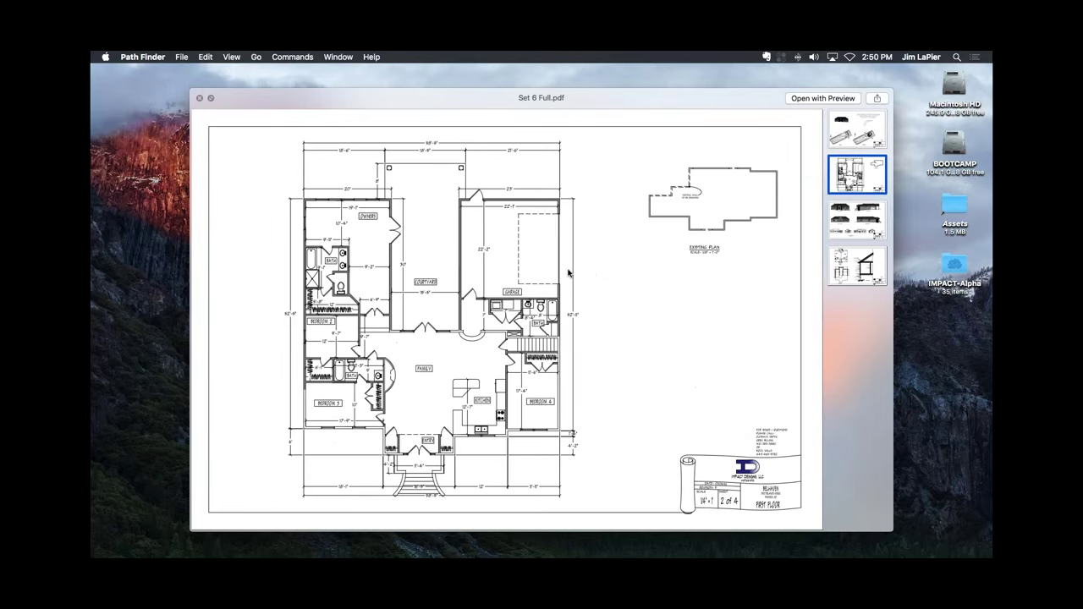
pyautogui.press('space')
# Preview Set 6 Full 2016.pdf, then widen the window to show sizes 1.8 MB versus 7.5 MB.
pyautogui.click(466, 229)
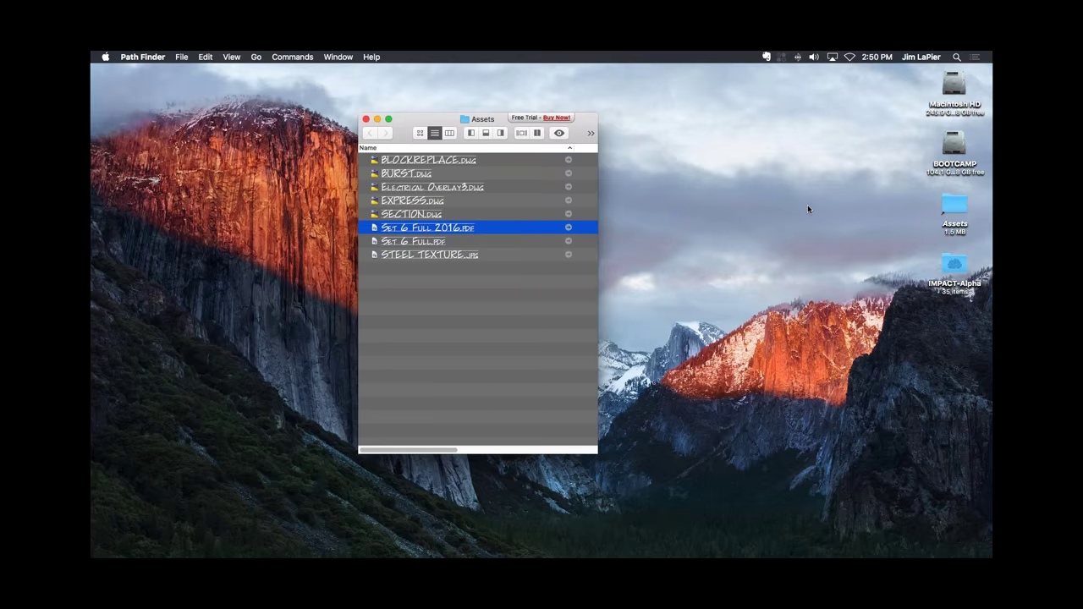
pyautogui.press('space')
pyautogui.scroll(-5, 506, 264)
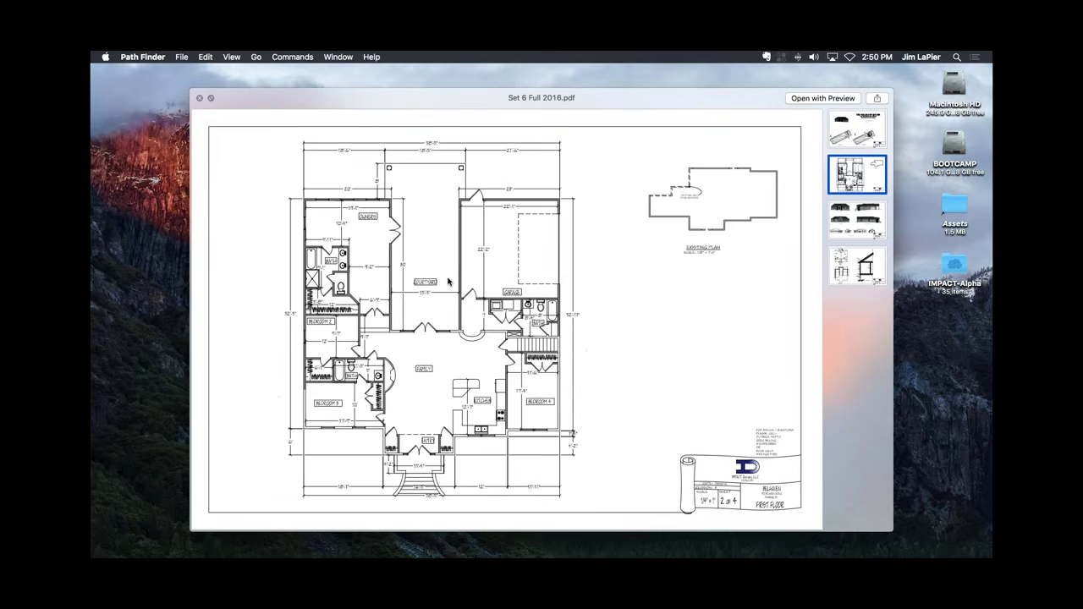
pyautogui.press('space')
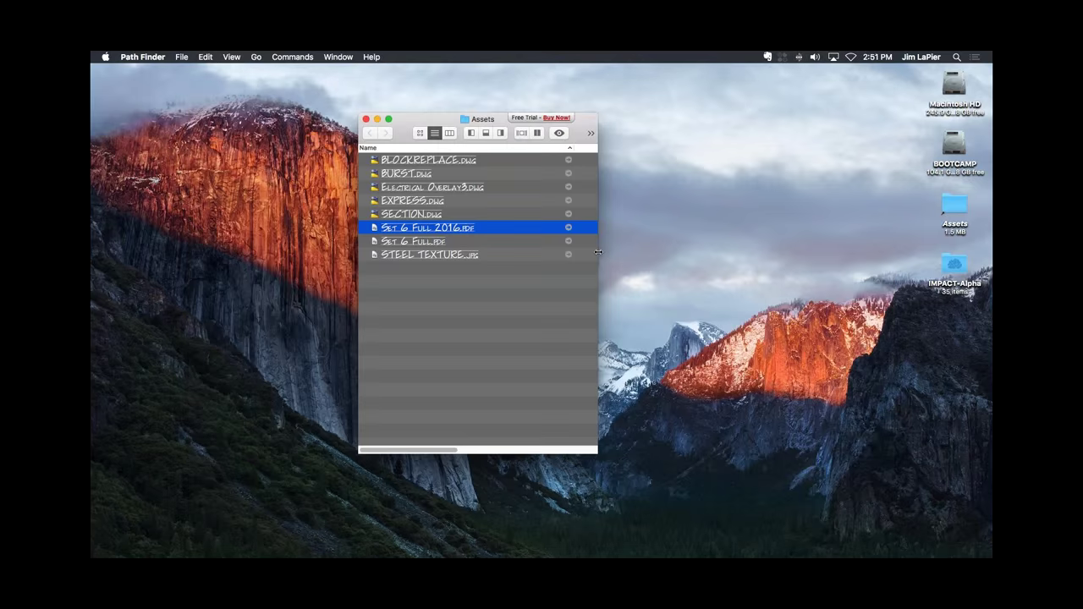
pyautogui.moveTo(601, 253); pyautogui.dragTo(654, 258)
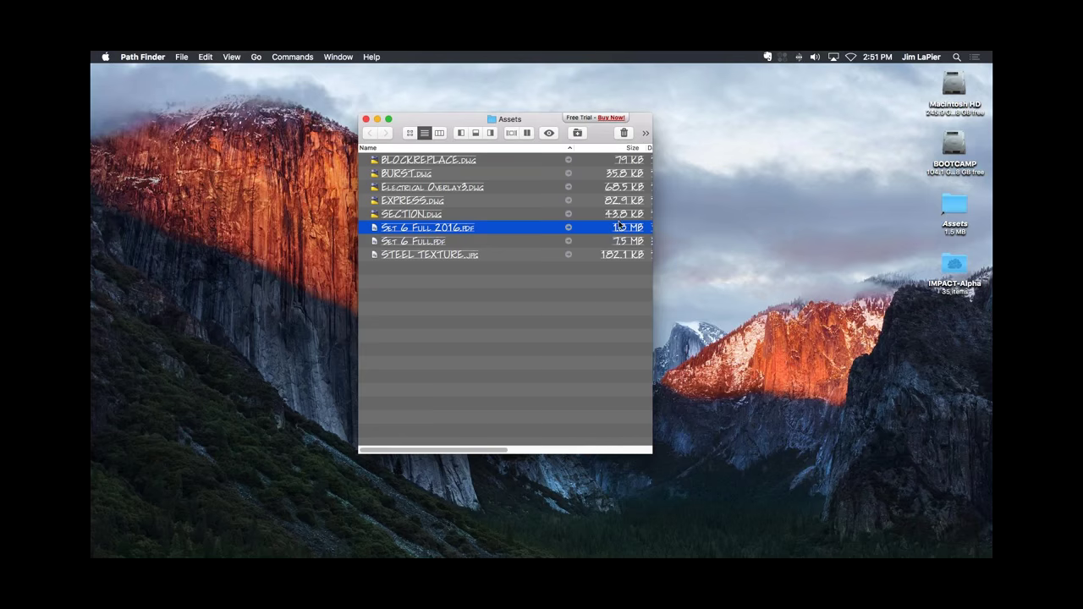
pyautogui.click(444, 244)
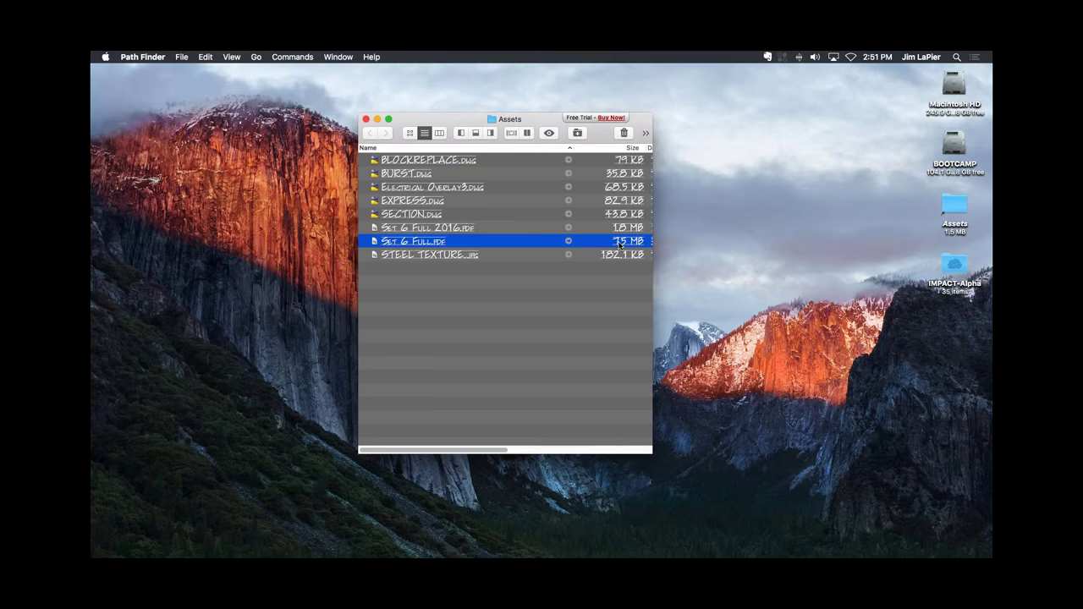
# Open Set 6 Full.pdf, select everything on its page, and close it.
pyautogui.doubleClick(440, 244)
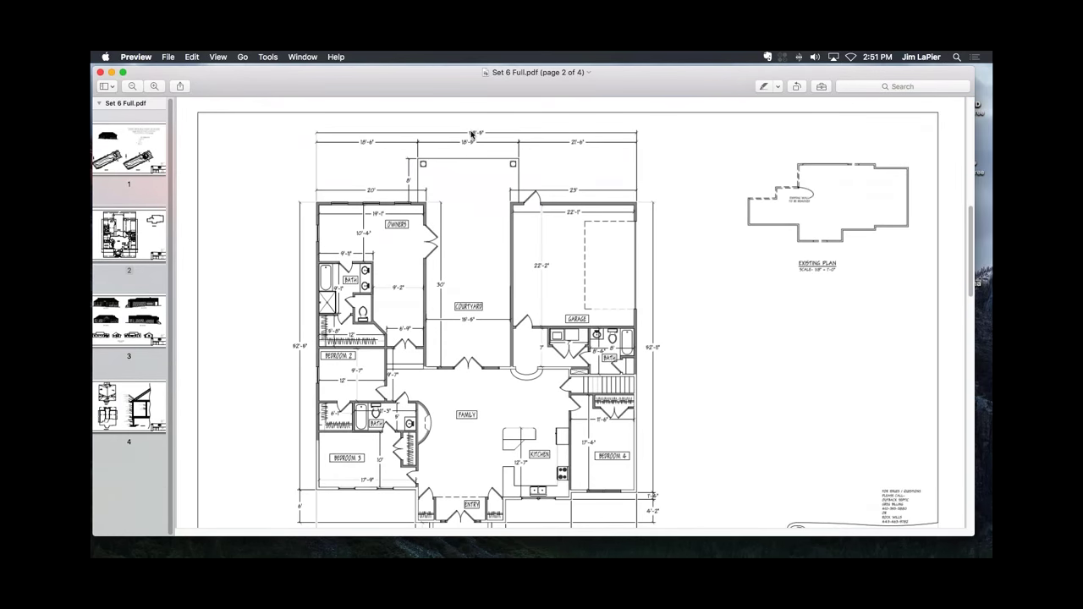
pyautogui.press('super+a')
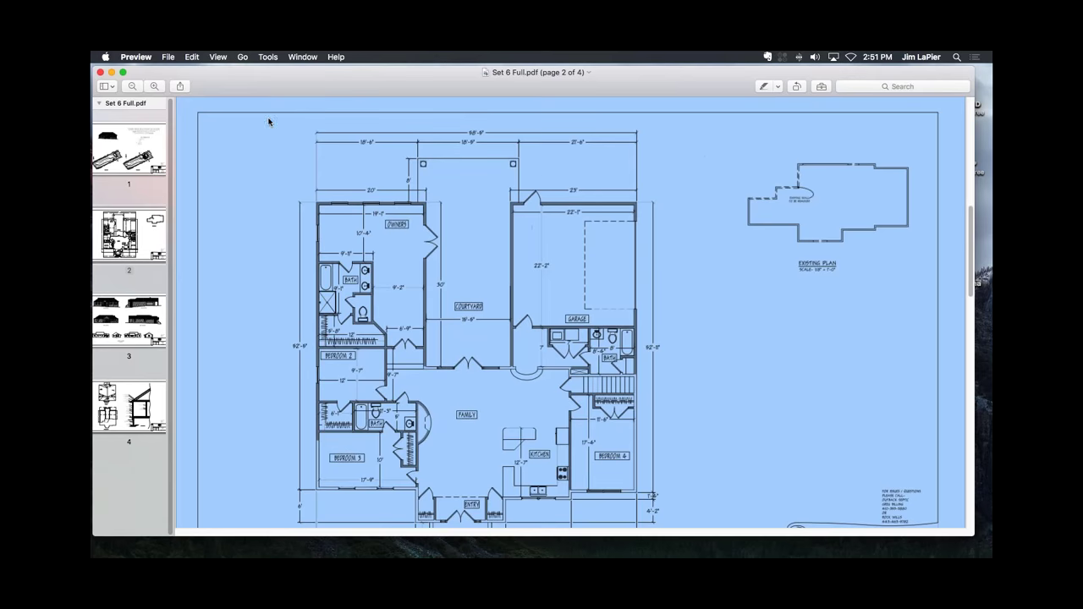
pyautogui.click(100, 73)
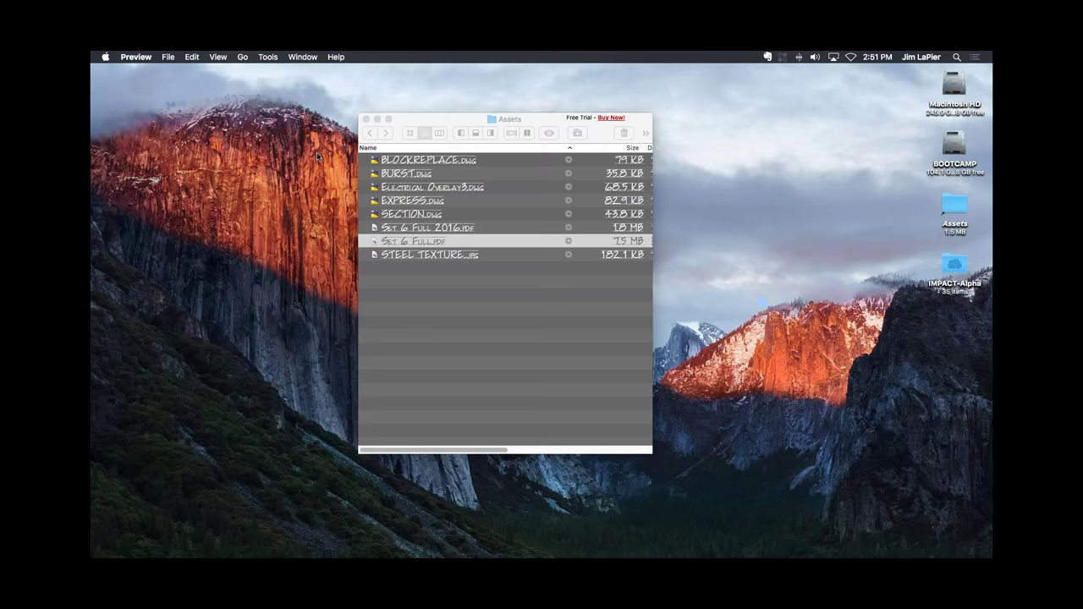
# Open Set 6 Full 2016.pdf and copy the floor plan's 18'-5" dimension as text.
pyautogui.click(458, 227)
pyautogui.doubleClick(458, 227)
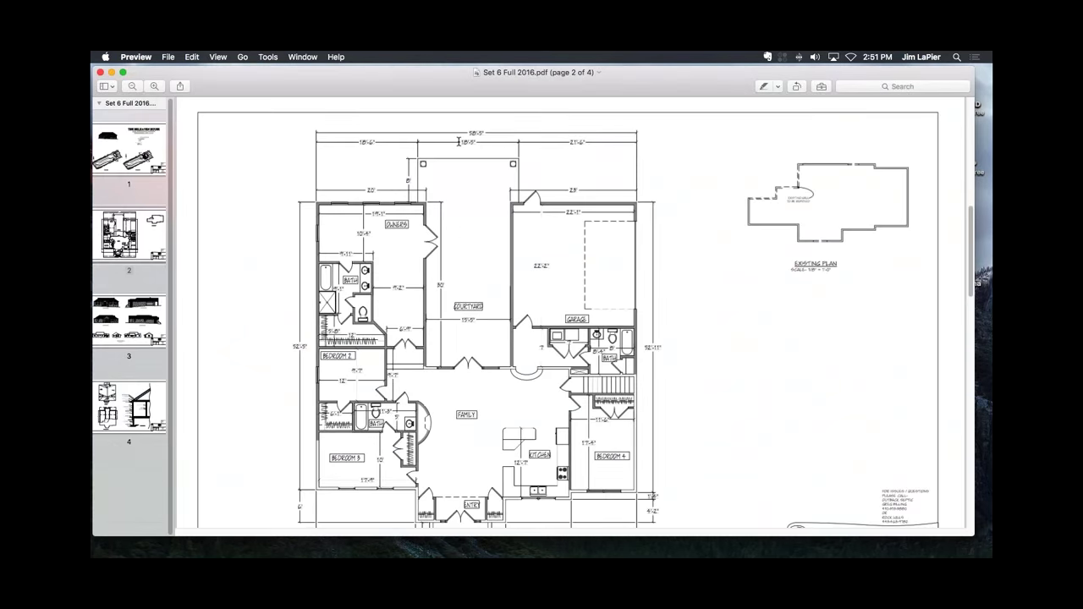
pyautogui.moveTo(460, 141); pyautogui.dragTo(478, 142)
pyautogui.rightClick(469, 141)
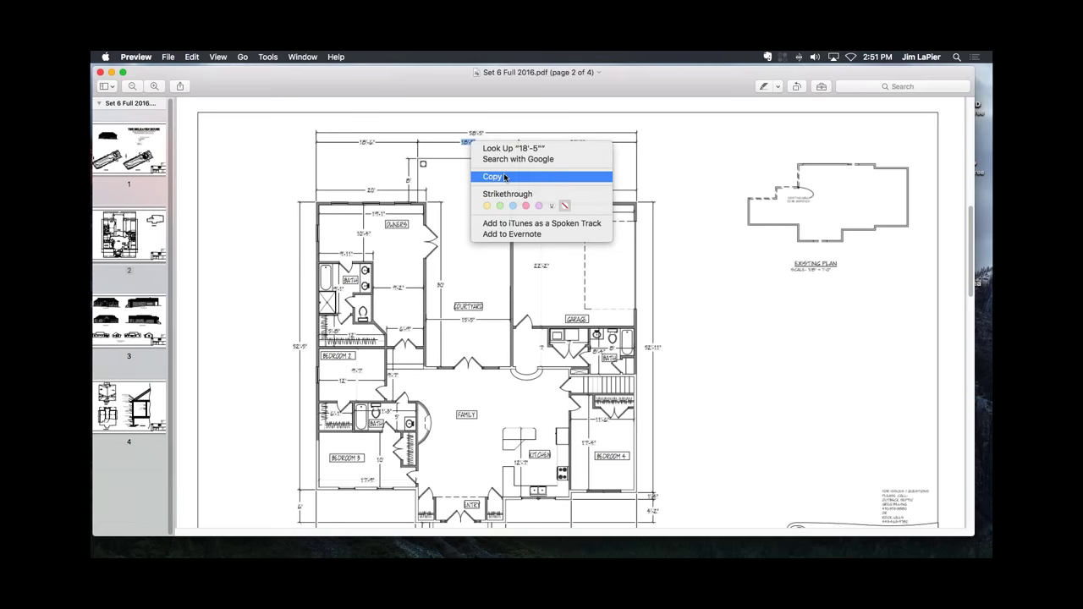
pyautogui.click(506, 176)
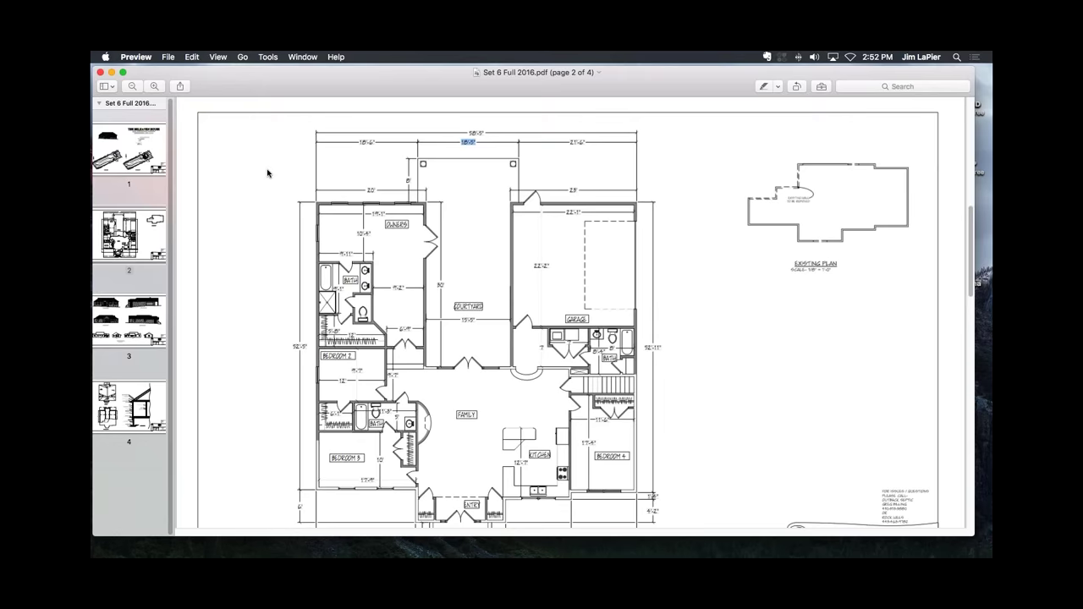
pyautogui.scroll(-5, 460, 215)
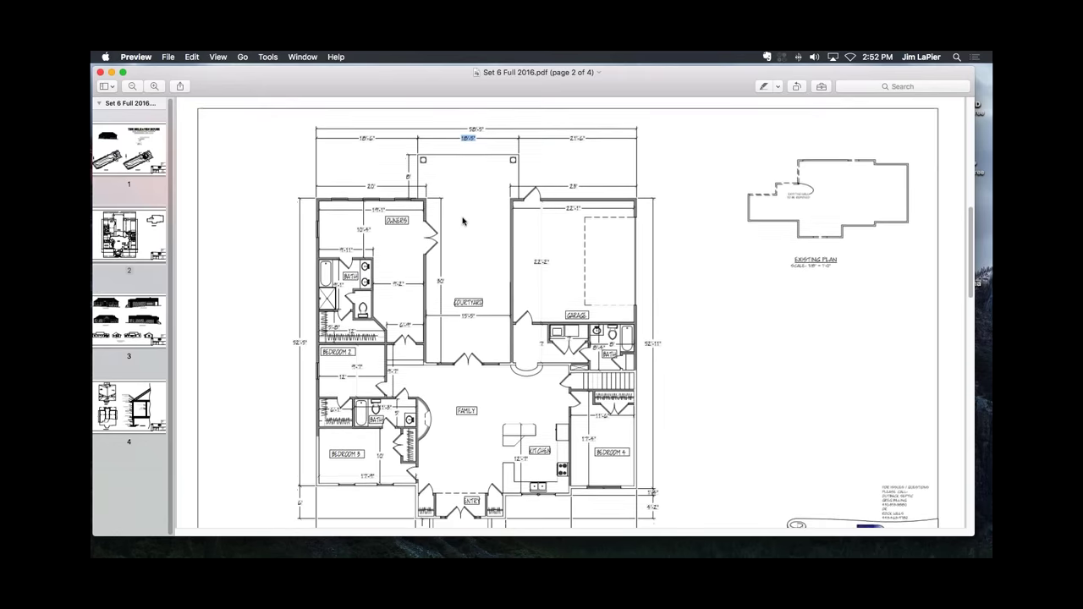
pyautogui.scroll(-2, 460, 215)
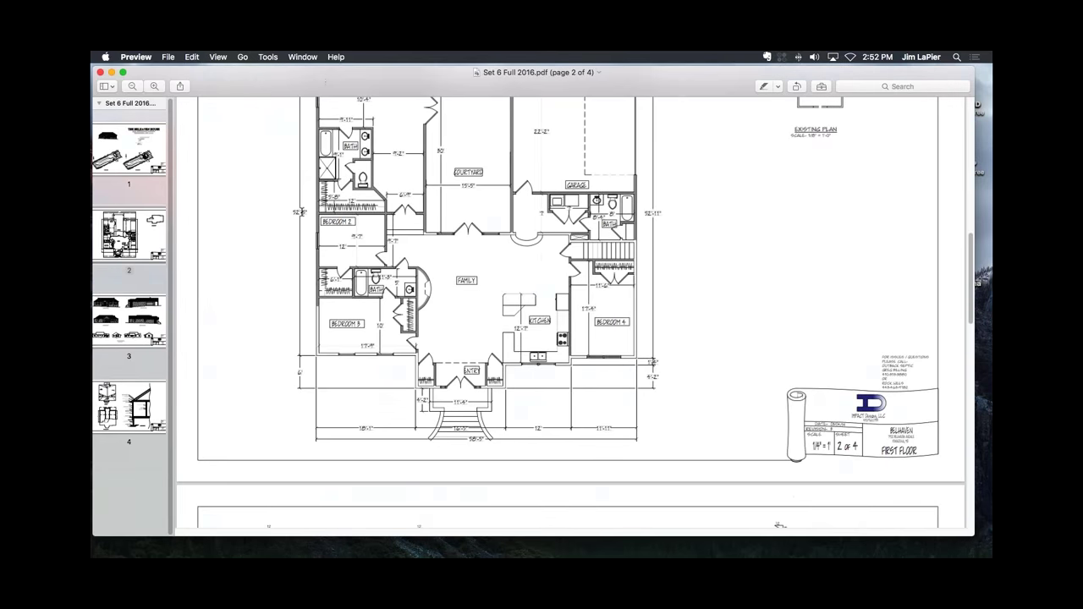
# Close Set 6 Full 2016.pdf and return to Path Finder's Assets window.
pyautogui.click(101, 73)
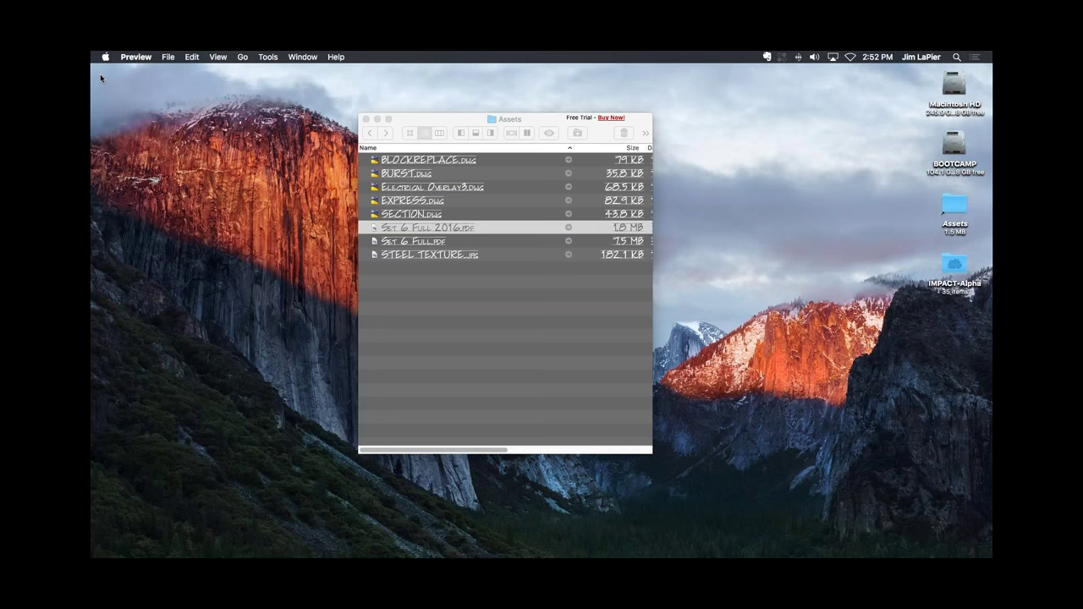
pyautogui.click(419, 283)
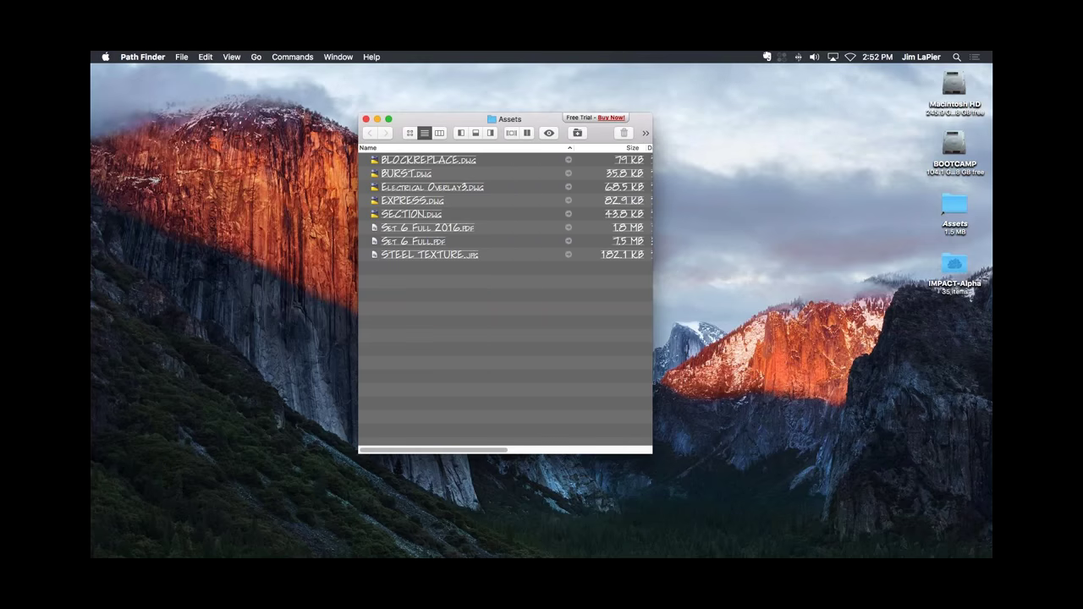
pyautogui.moveTo(700, 549)
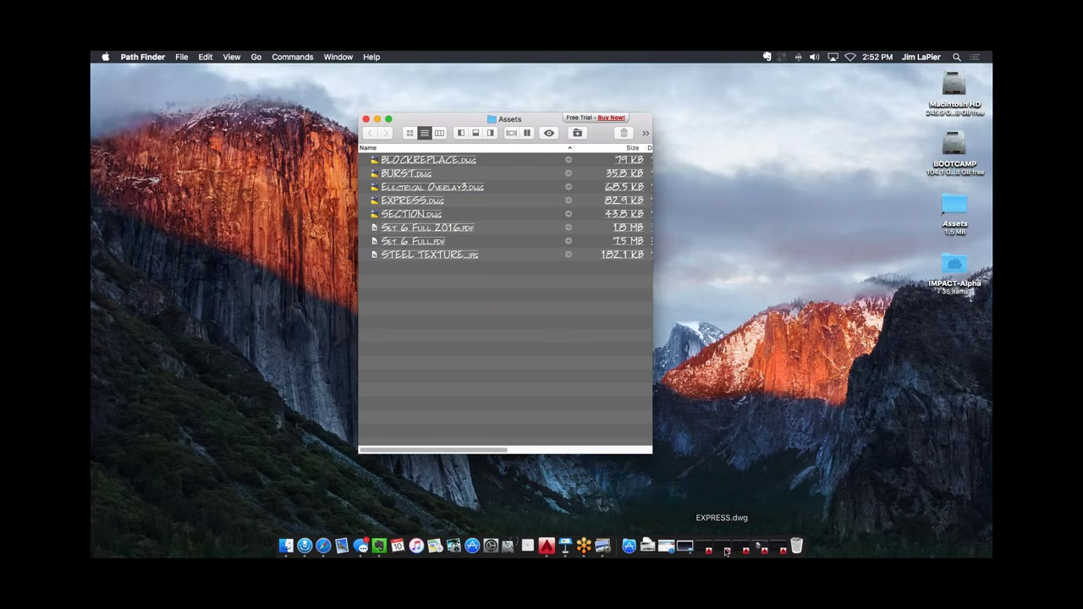
# Restore EXPRESS.dwg from the Dock and run DTTEXT to check its current value of 1.
pyautogui.click(726, 551)
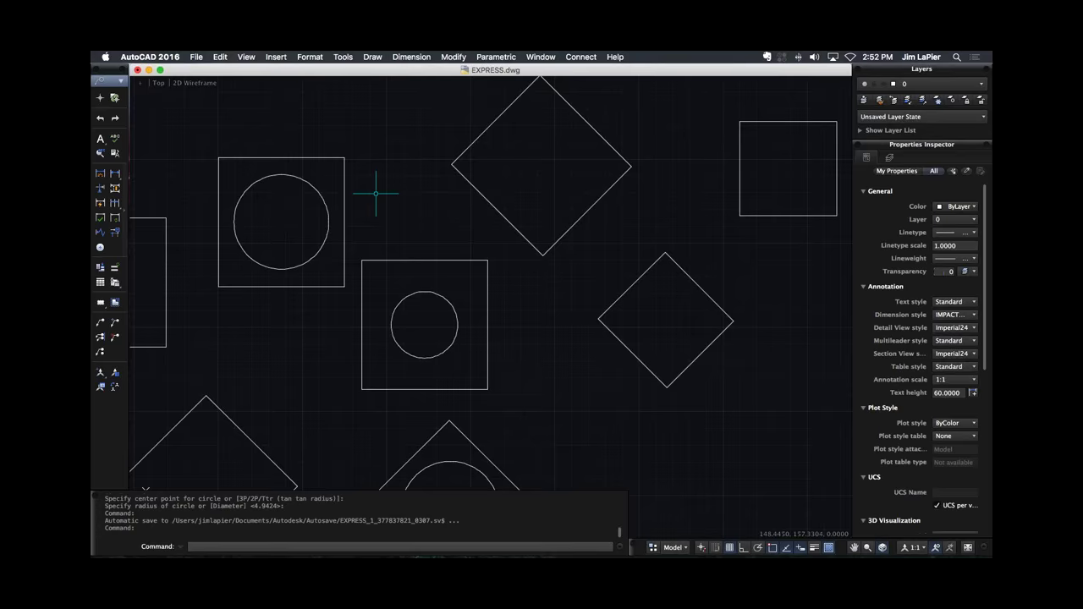
pyautogui.scroll(-6, 376, 193)
pyautogui.scroll(3, 462, 250)
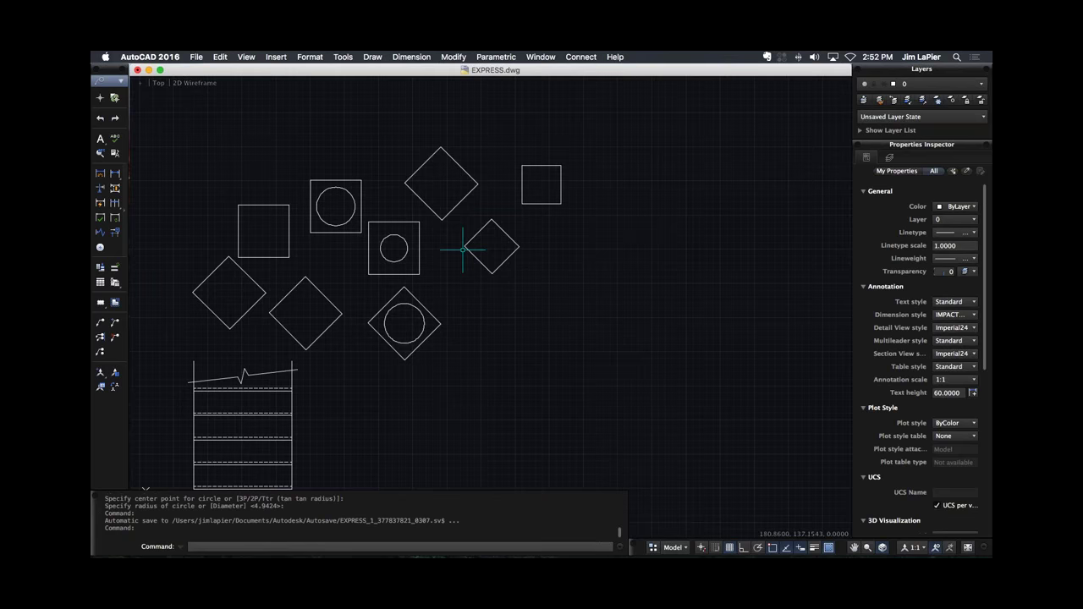
pyautogui.write('dt')
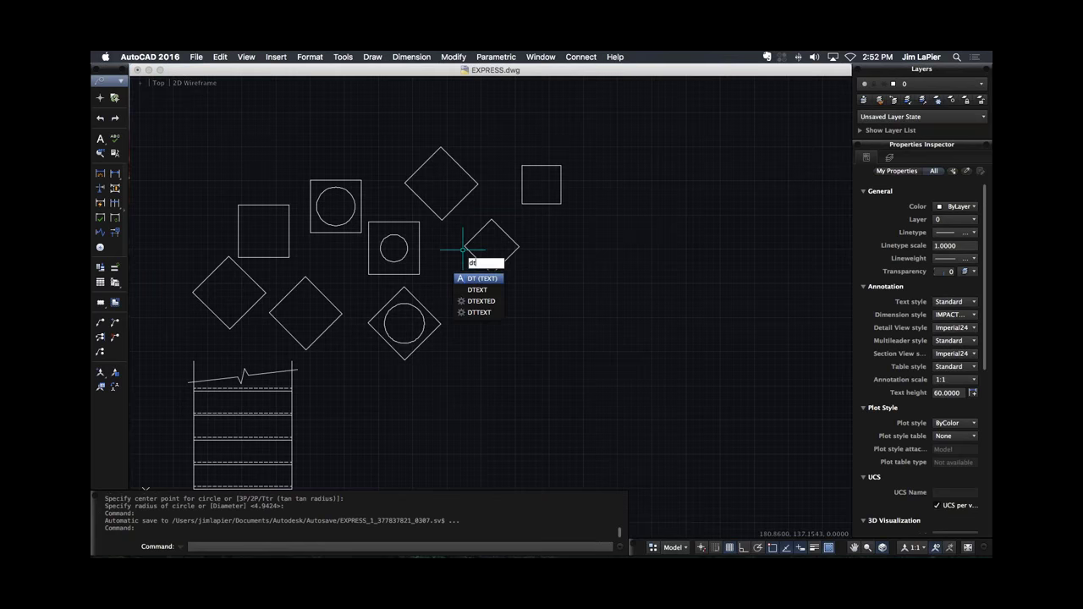
pyautogui.write('te')
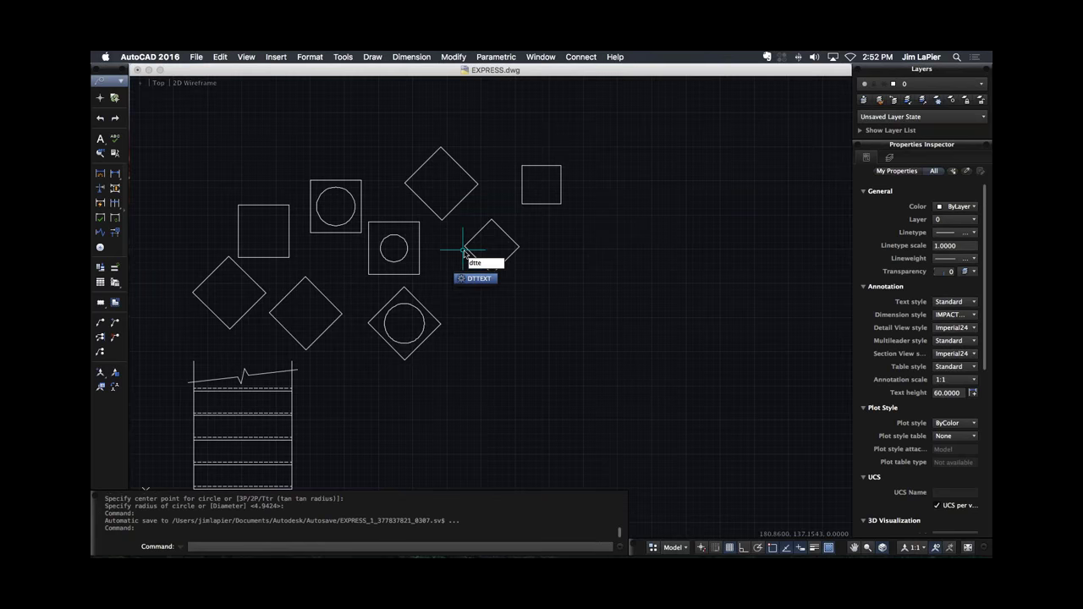
pyautogui.press('Return')
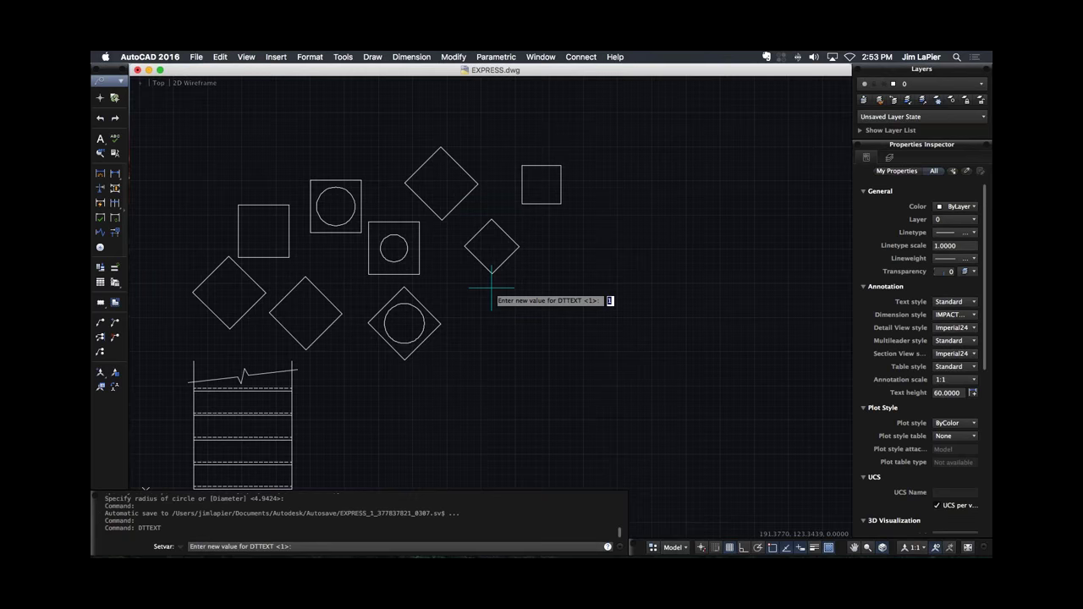
pyautogui.press('Escape')
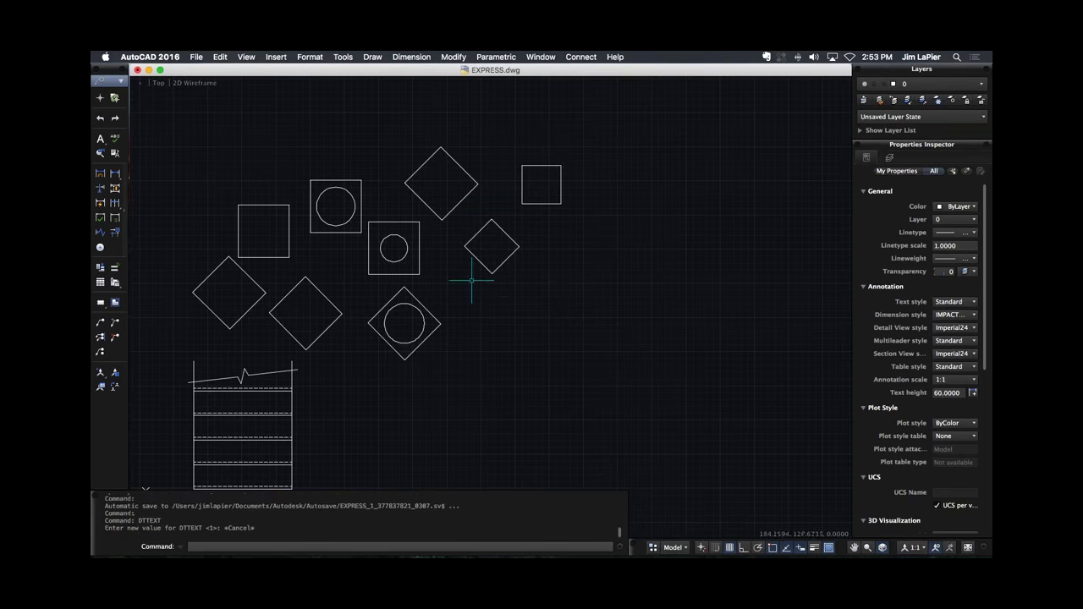
pyautogui.press('Escape')
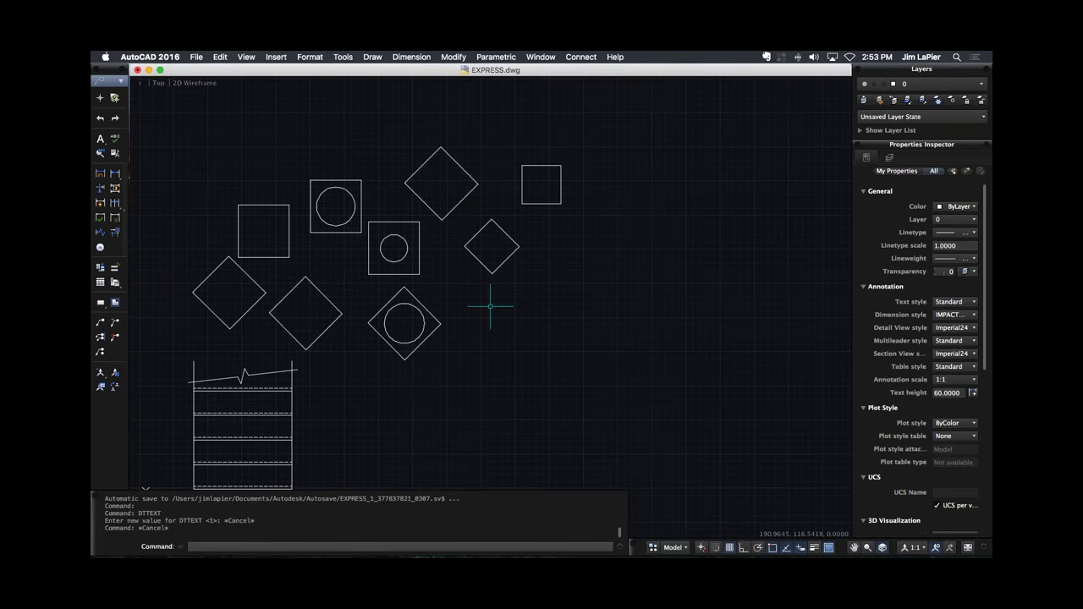
pyautogui.scroll(-10, 490, 306)
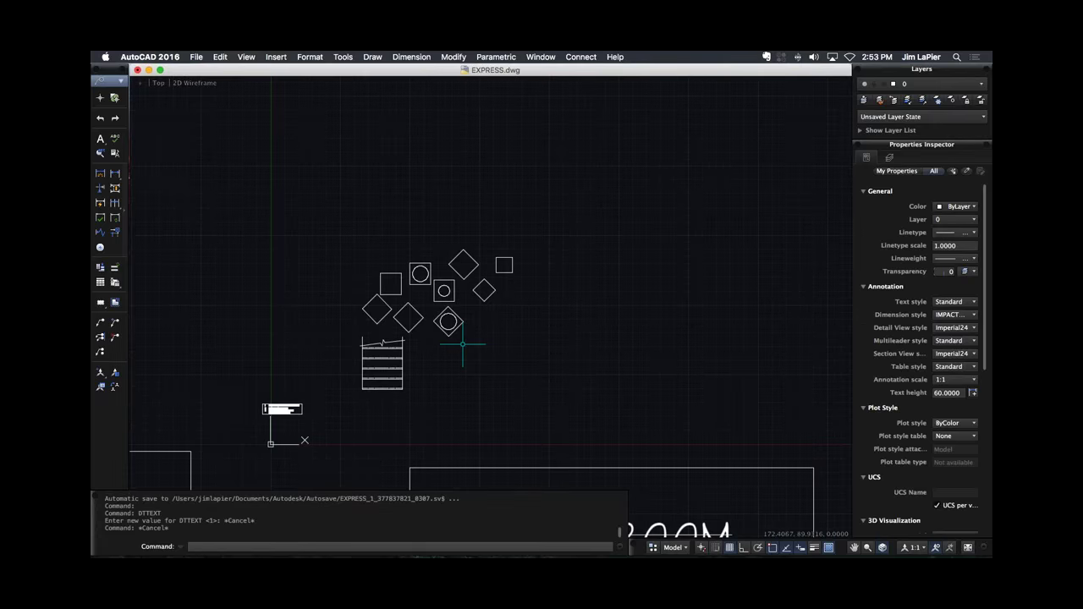
pyautogui.scroll(10, 551, 167)
pyautogui.scroll(-3, 514, 147)
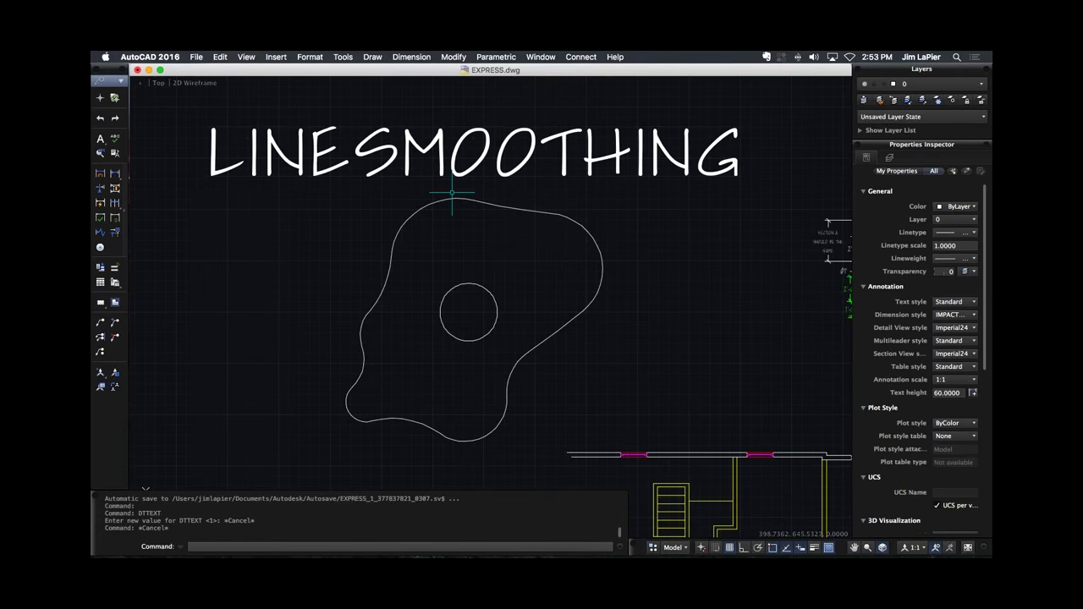
pyautogui.scroll(4, 448, 195)
pyautogui.scroll(4, 452, 196)
pyautogui.write('re')
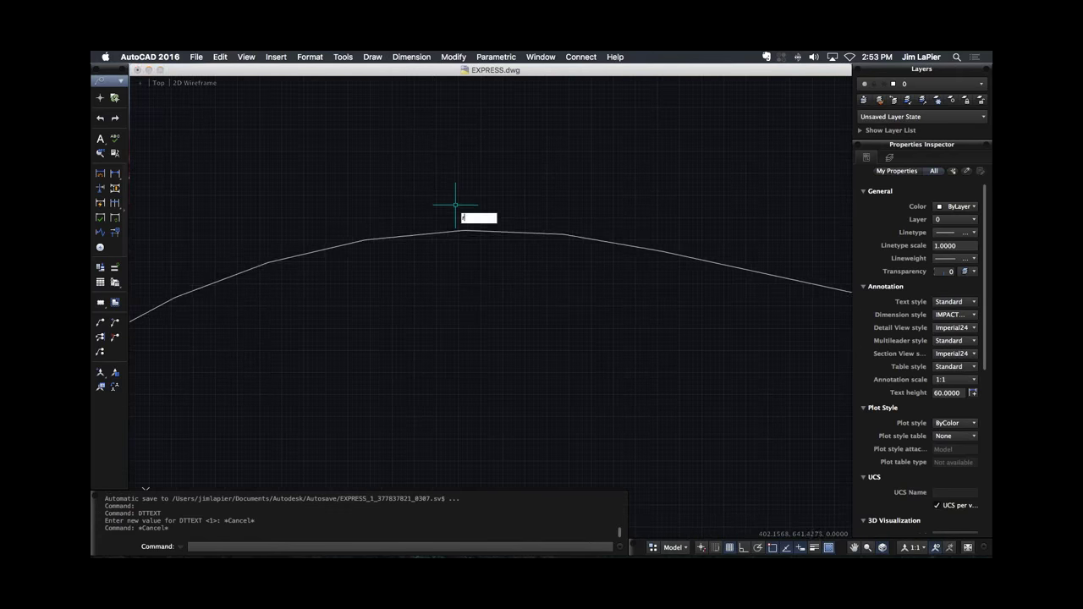
pyautogui.press('Return')
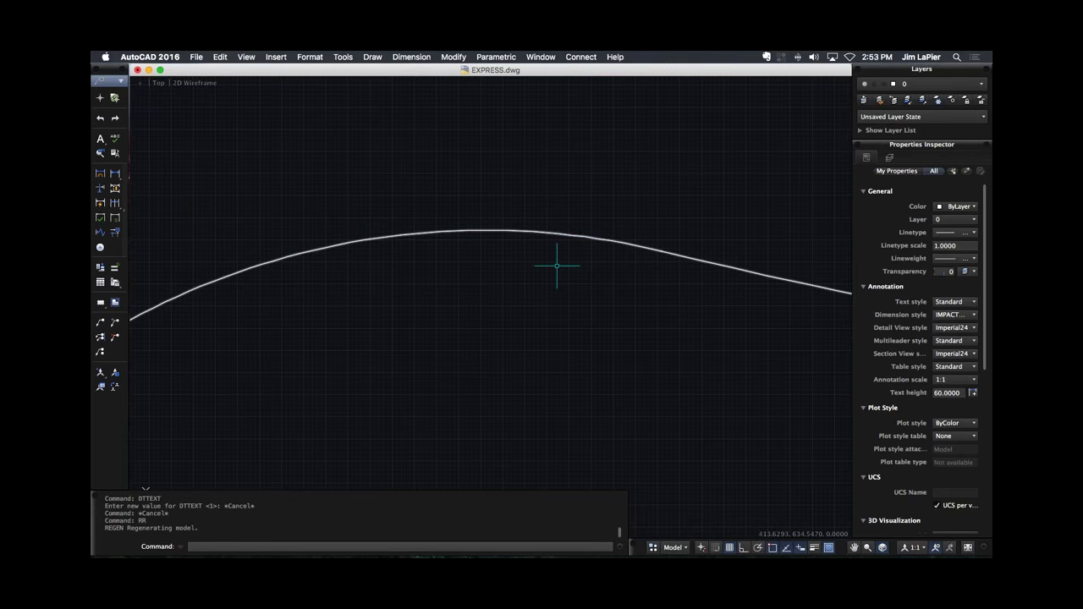
pyautogui.write('linesmoothing')
pyautogui.press('Return')
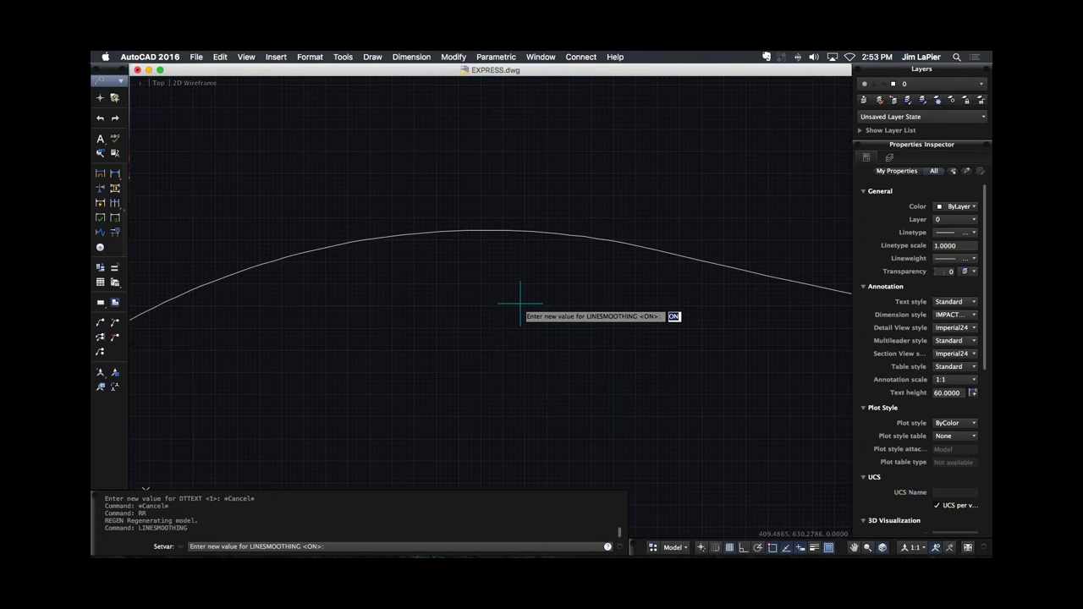
pyautogui.write('off')
pyautogui.press('Return')
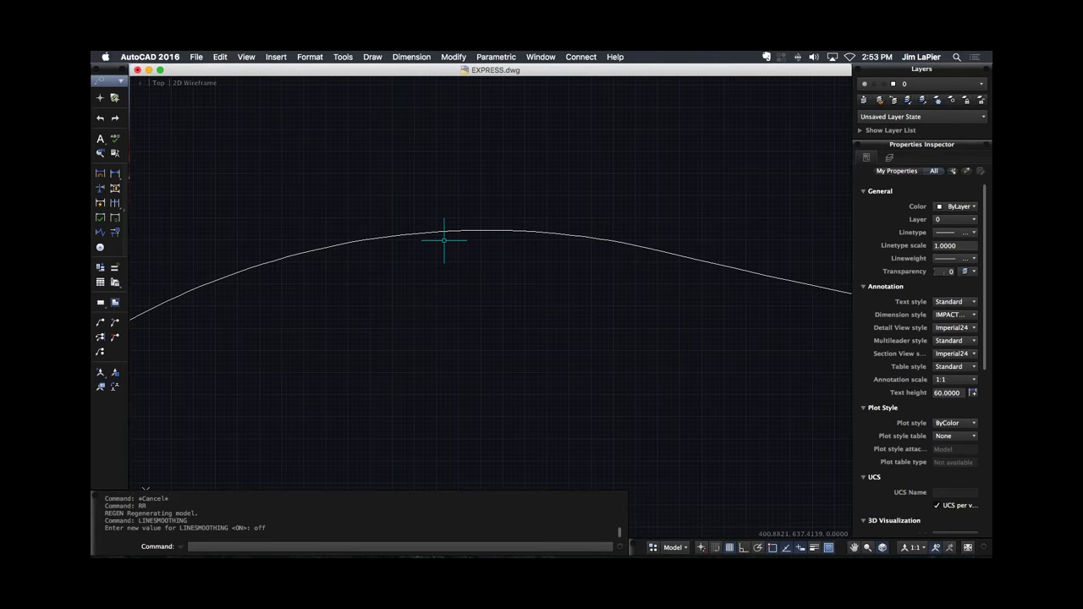
pyautogui.press('Return')
pyautogui.write('on')
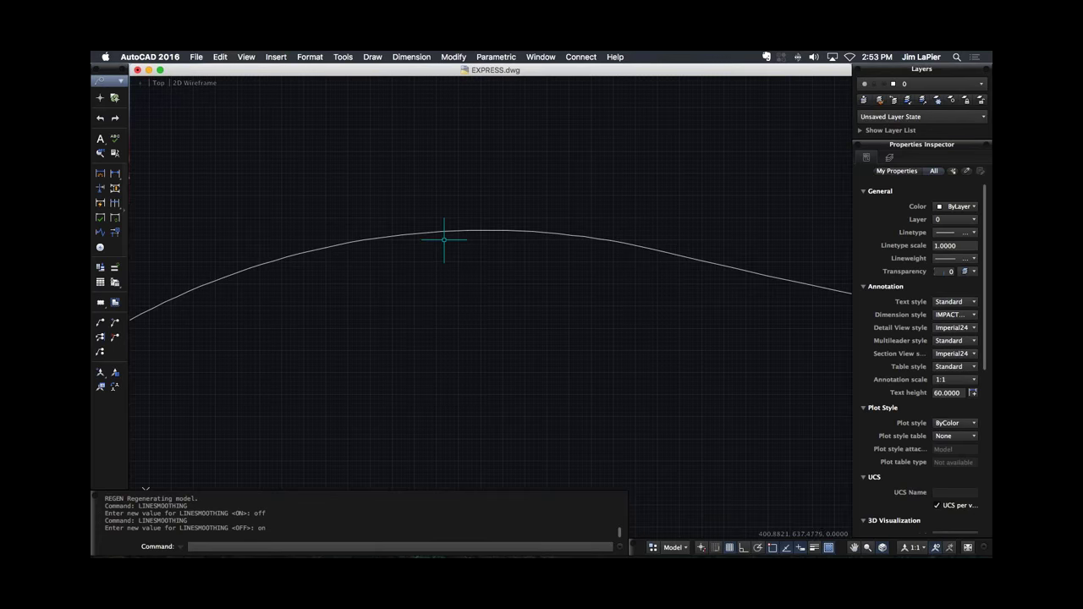
pyautogui.scroll(4, 439, 249)
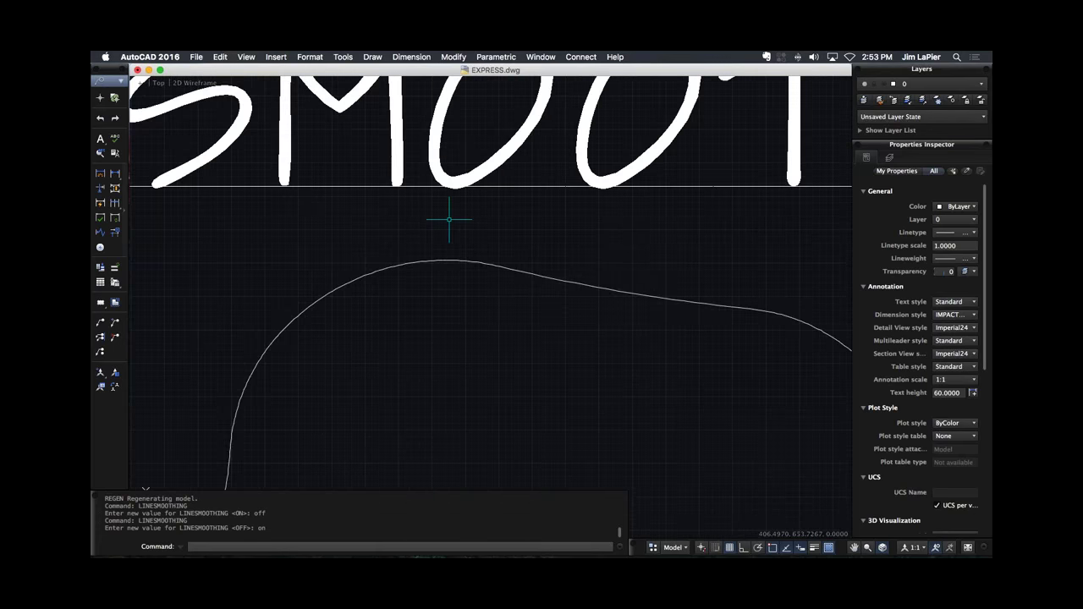
pyautogui.scroll(-5, 449, 220)
pyautogui.moveTo(438, 170); pyautogui.dragTo(491, 174, button='middle')
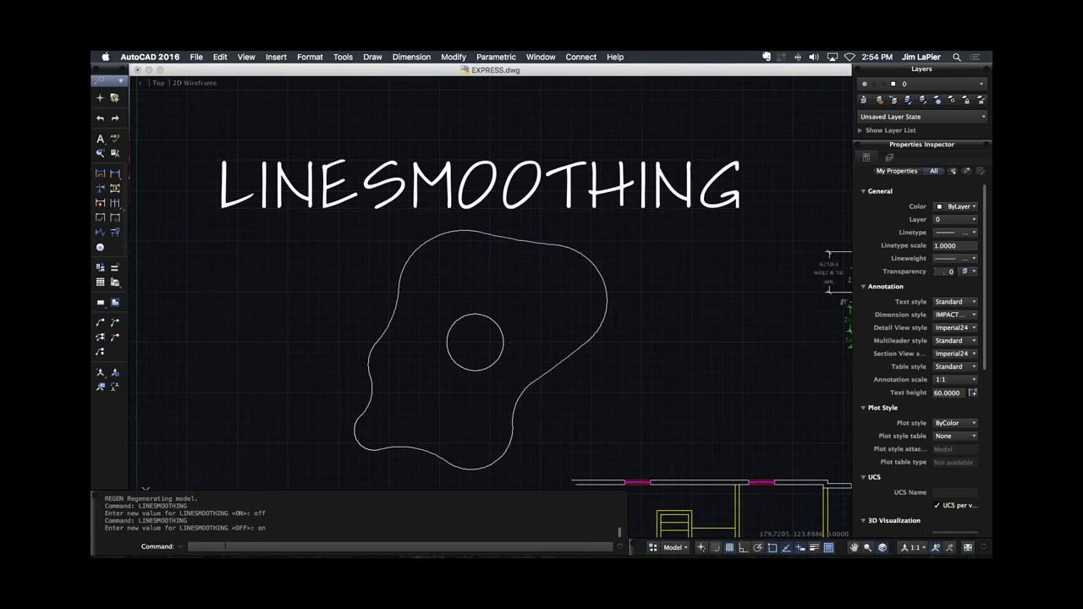
pyautogui.rightClick(222, 547)
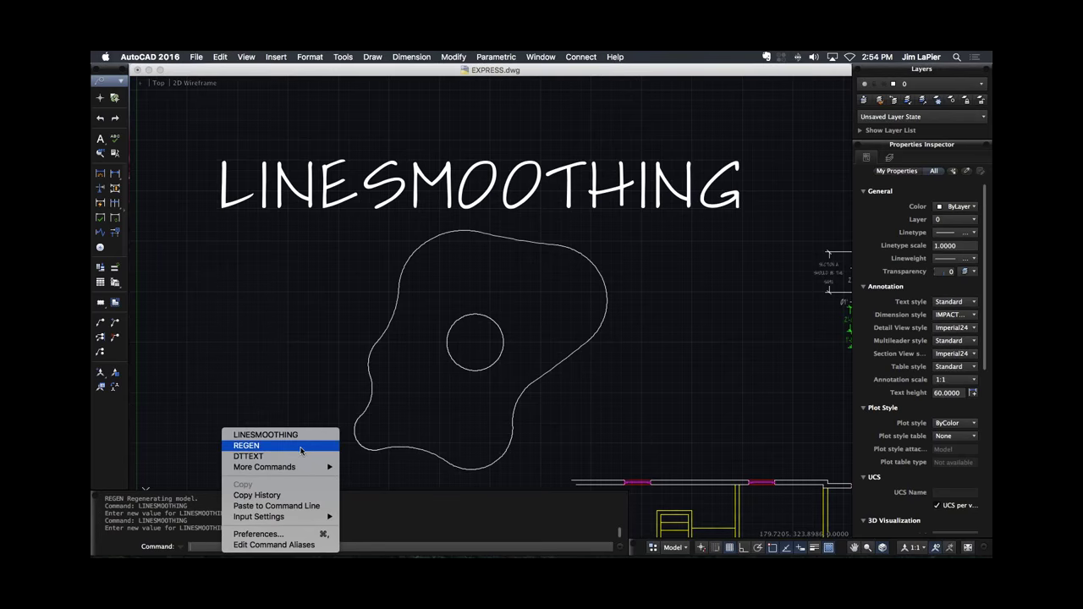
pyautogui.moveTo(308, 467)
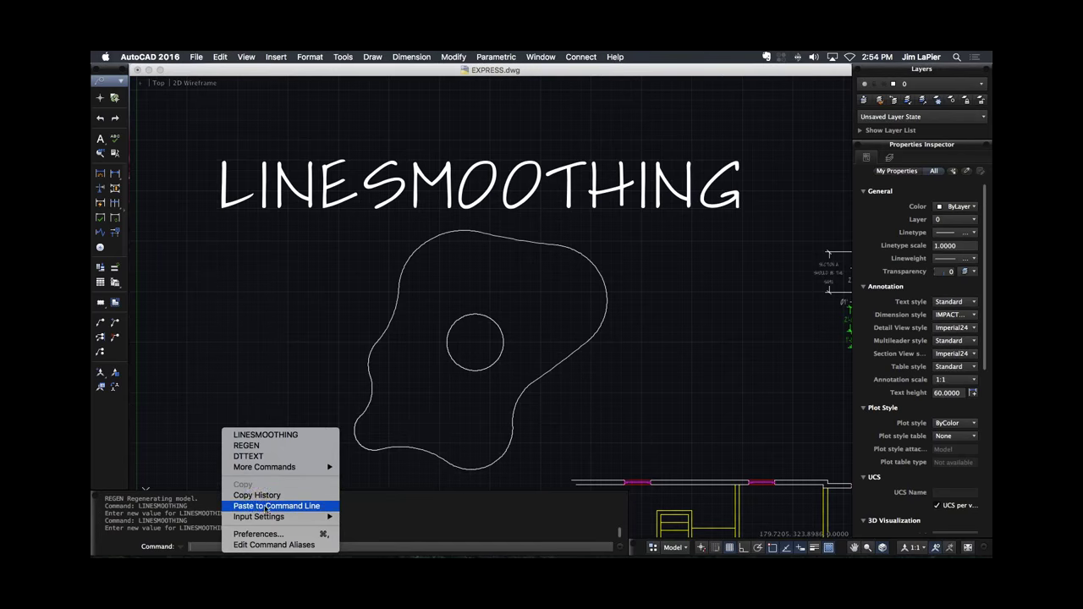
pyautogui.moveTo(267, 517)
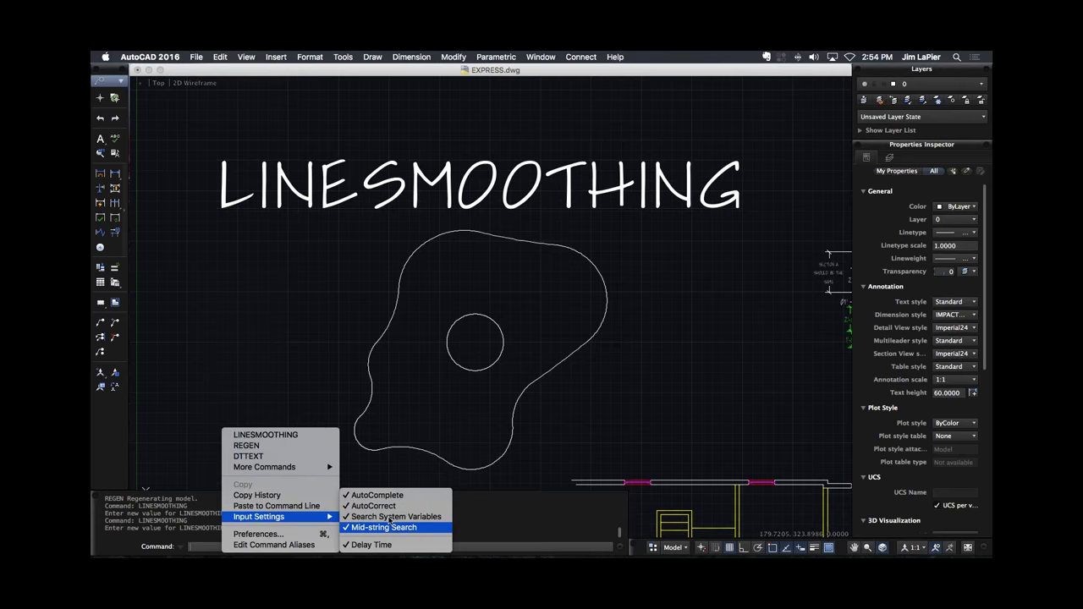
# Draw a short diagonal line left of the blob with LINE.
pyautogui.click(326, 394)
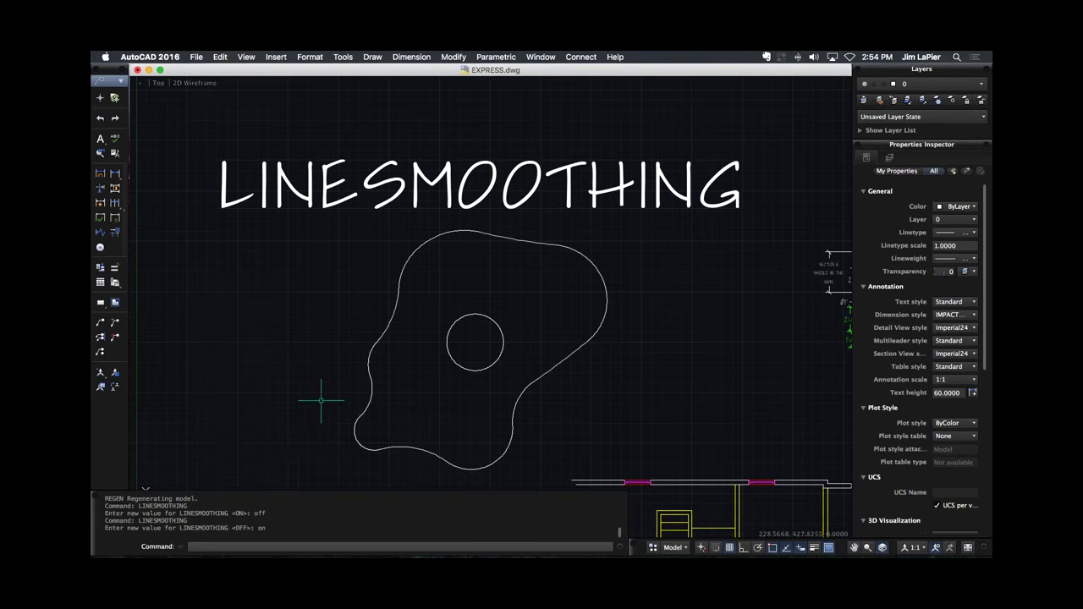
pyautogui.write('L')
pyautogui.scroll(-5, 308, 450)
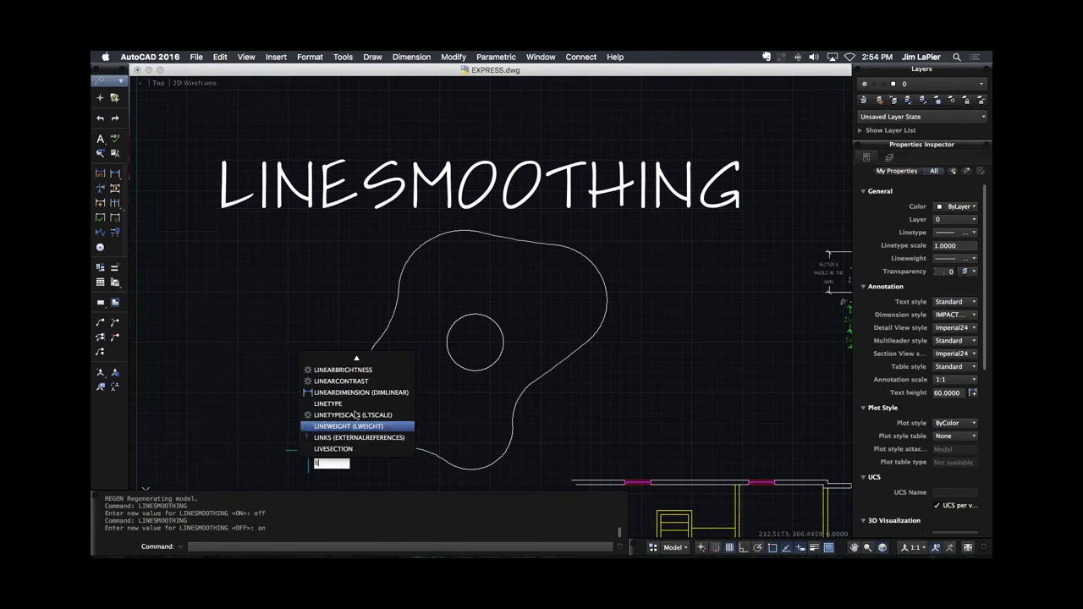
pyautogui.press('Escape')
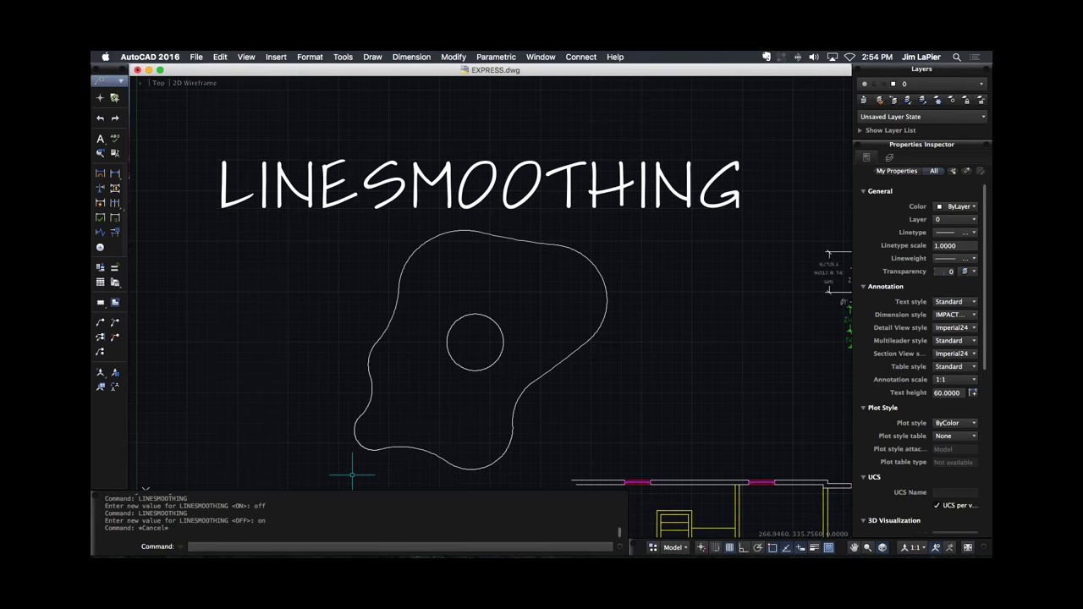
pyautogui.write('lnie')
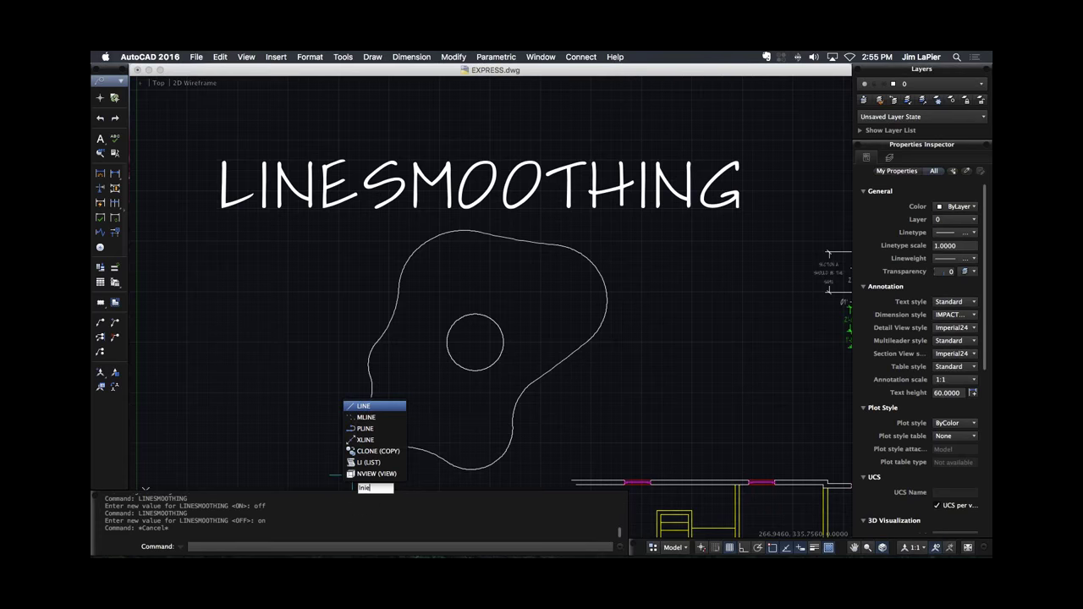
pyautogui.press('Return')
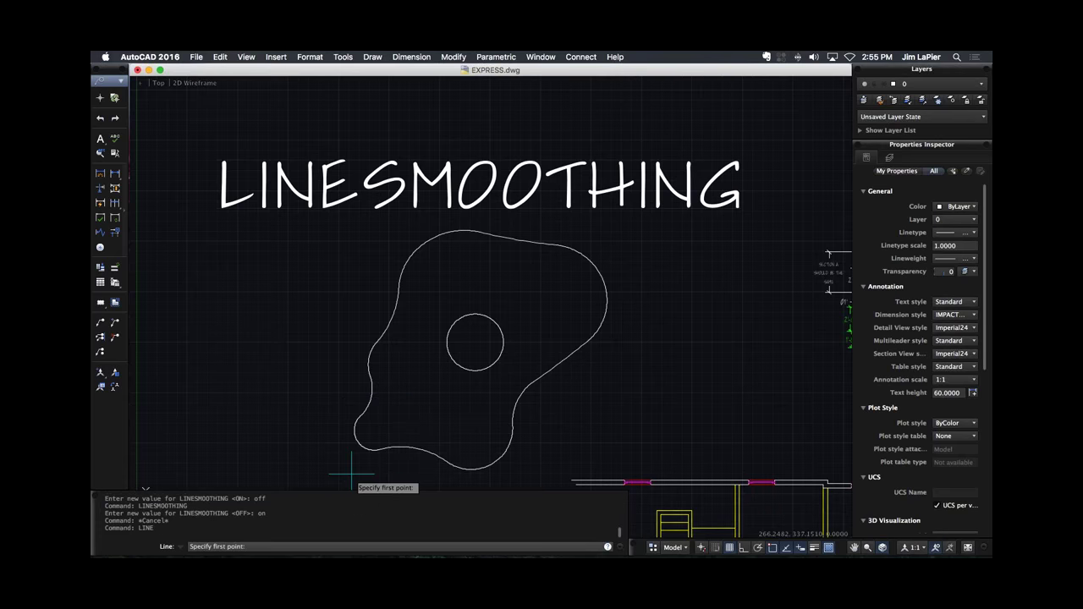
pyautogui.click(267, 396)
pyautogui.click(358, 315)
pyautogui.press('Escape')
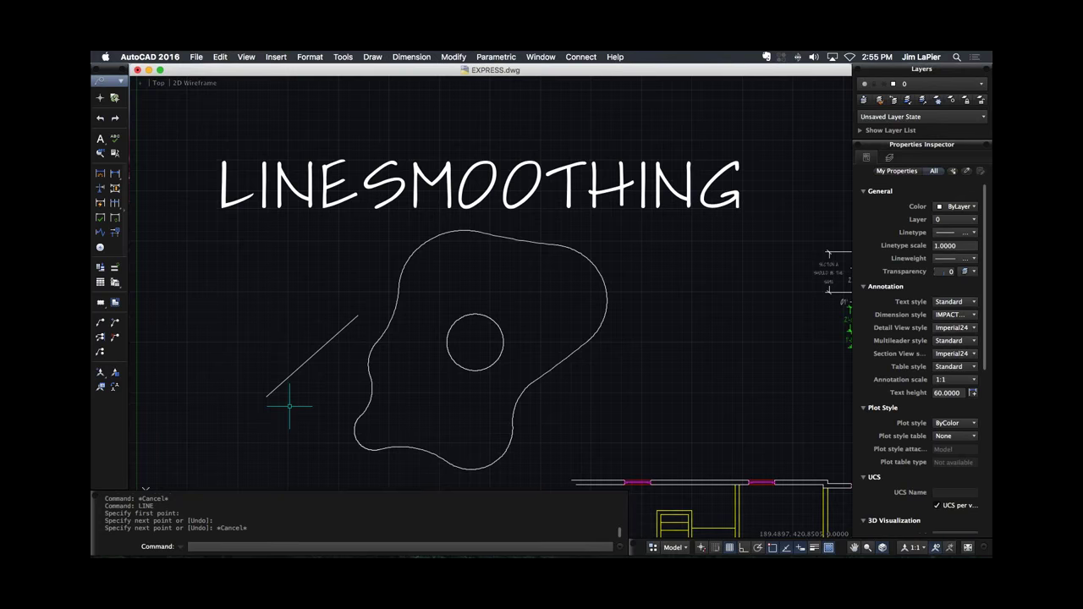
# Cancel the mistyped command and turn on Clean Screen to hide the palettes.
pyautogui.write('nder')
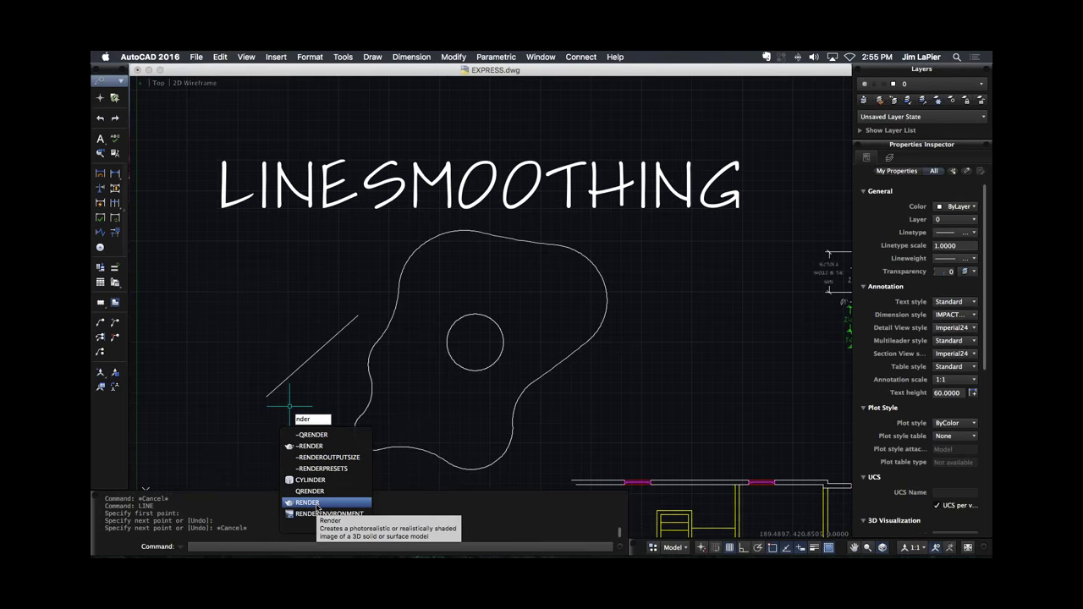
pyautogui.press('Escape')
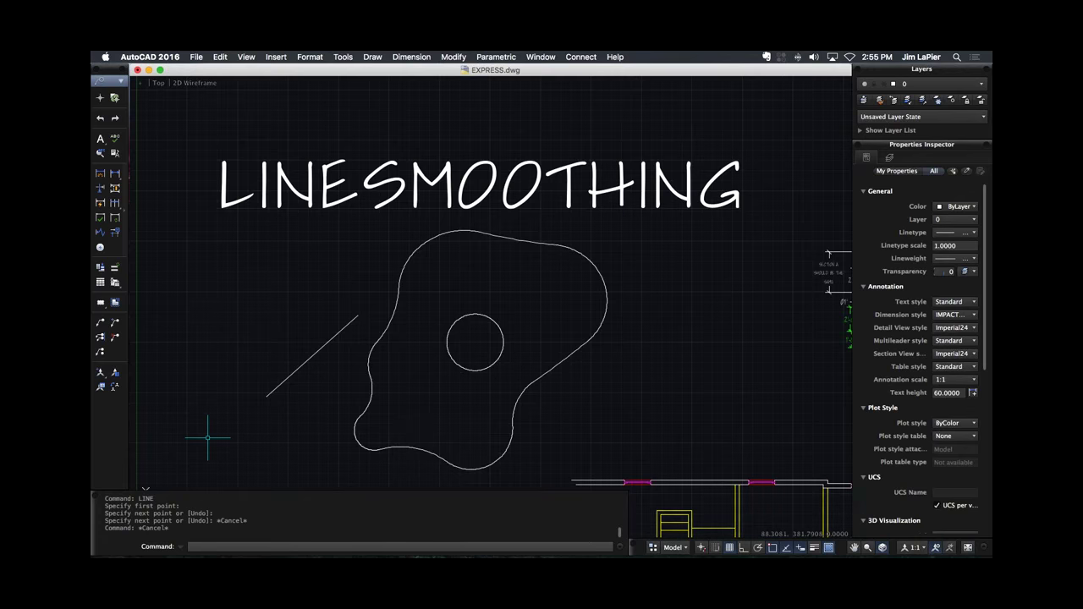
pyautogui.press('super+0')
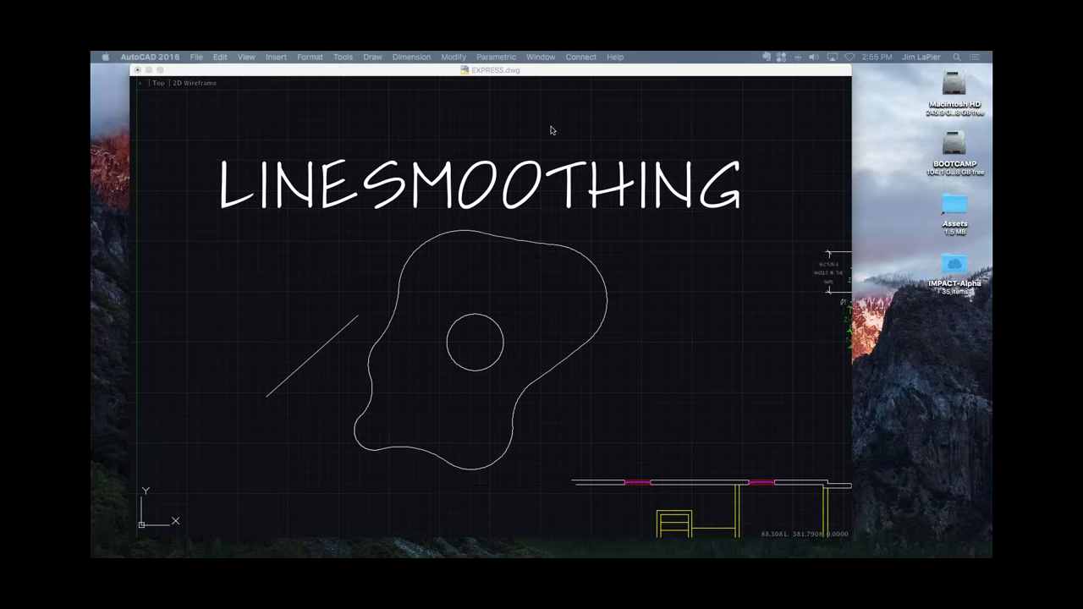
# Turn Clean Screen off with Cmd+0 to restore the palettes and command line.
pyautogui.press('super+0')
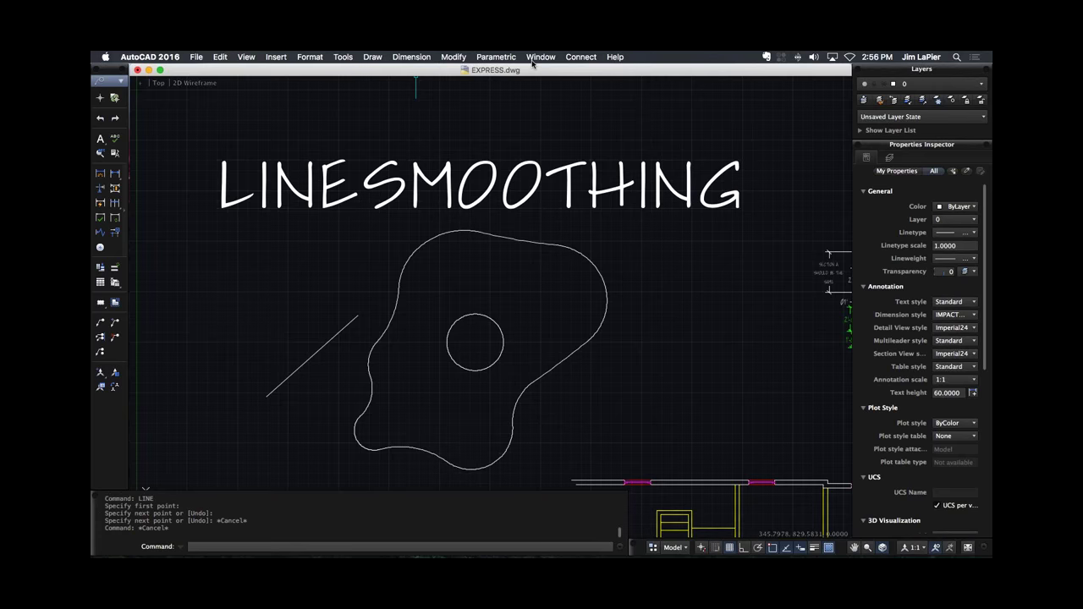
# Zoom to the floor plan's wall corner beside the SELECTIONEFFECT text note.
pyautogui.click(417, 127)
pyautogui.click(327, 116)
pyautogui.scroll(-6, 320, 137)
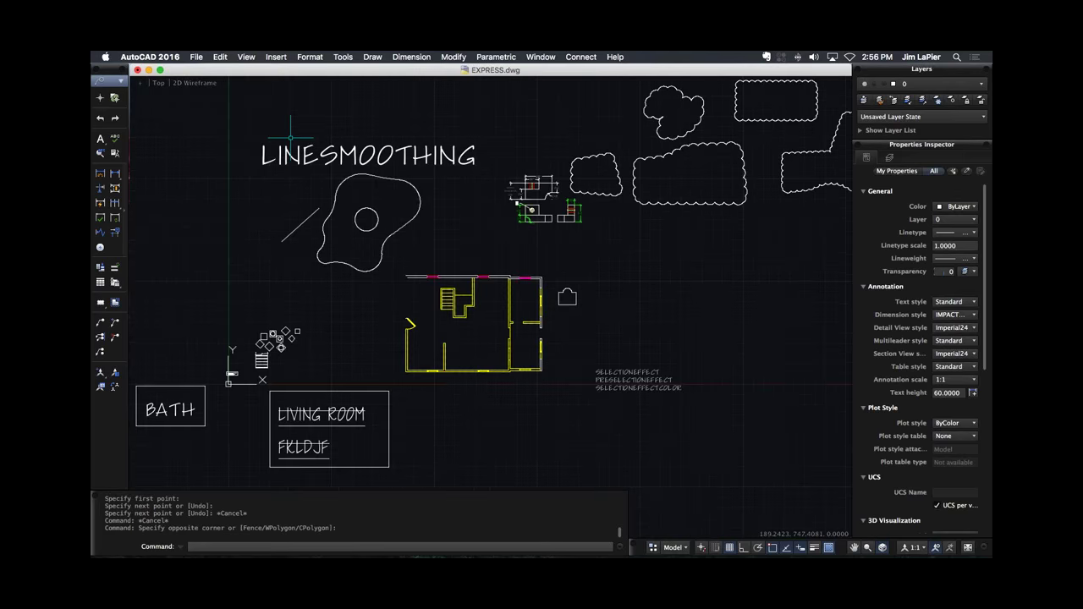
pyautogui.scroll(8, 581, 330)
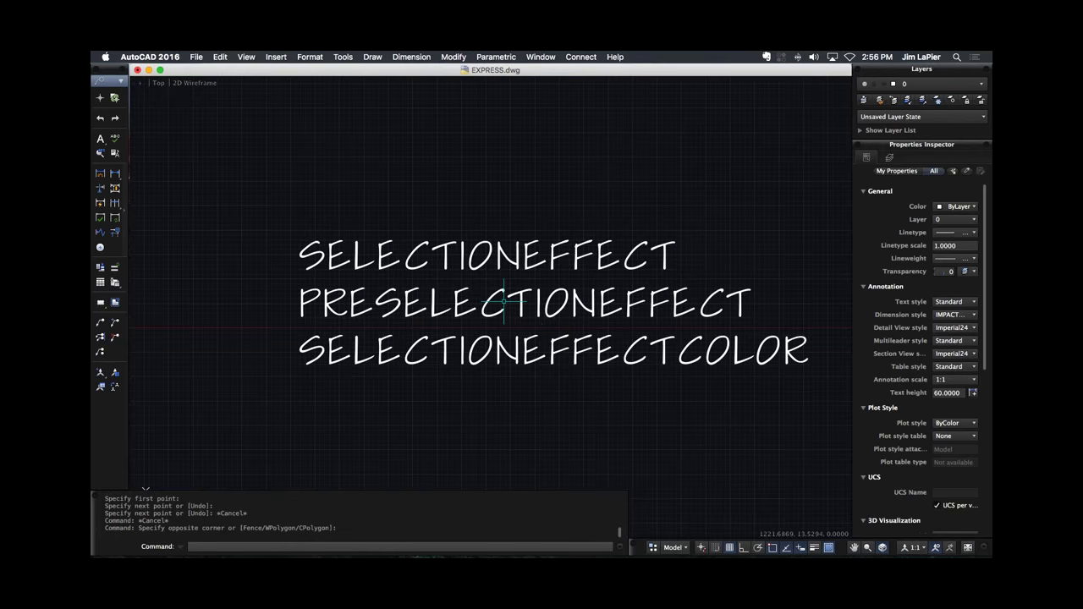
pyautogui.scroll(-5, 505, 302)
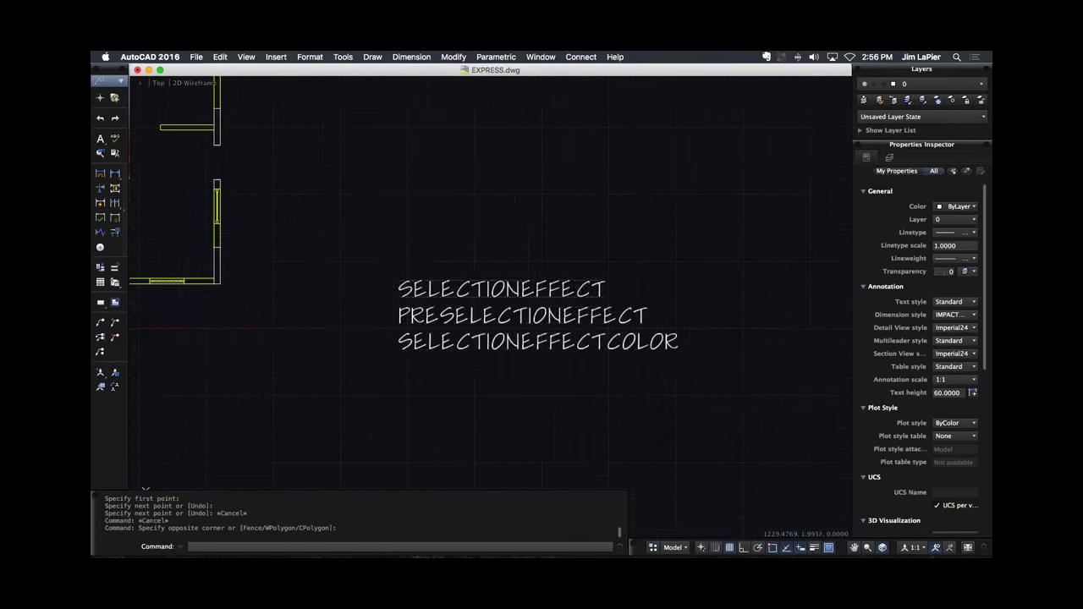
pyautogui.scroll(4, 280, 279)
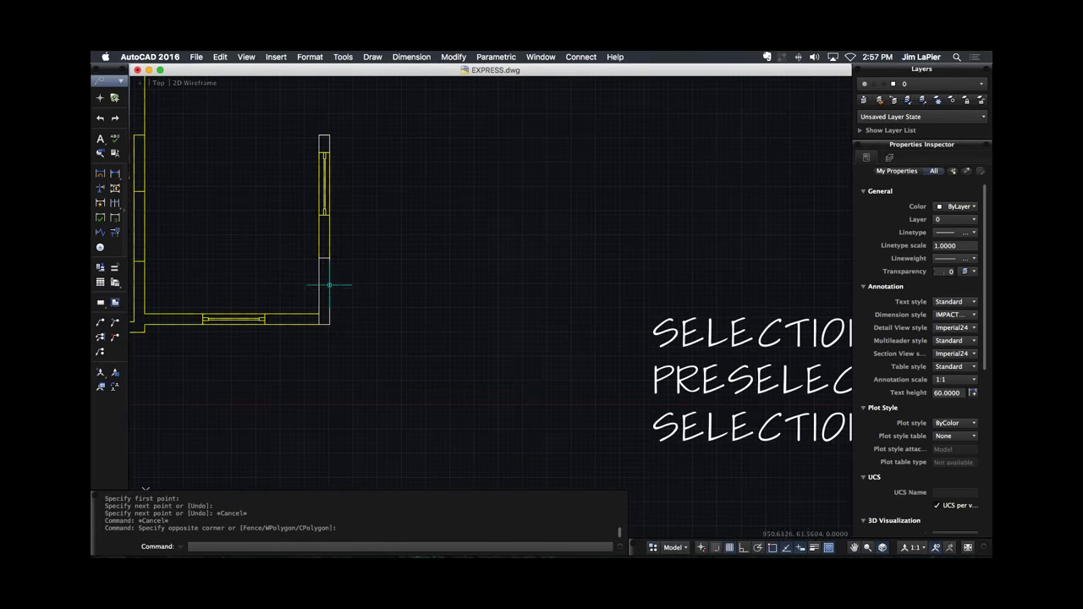
# Select a wall line to view the current glowing selection effect, then deselect it.
pyautogui.click(324, 292)
pyautogui.scroll(3, 330, 292)
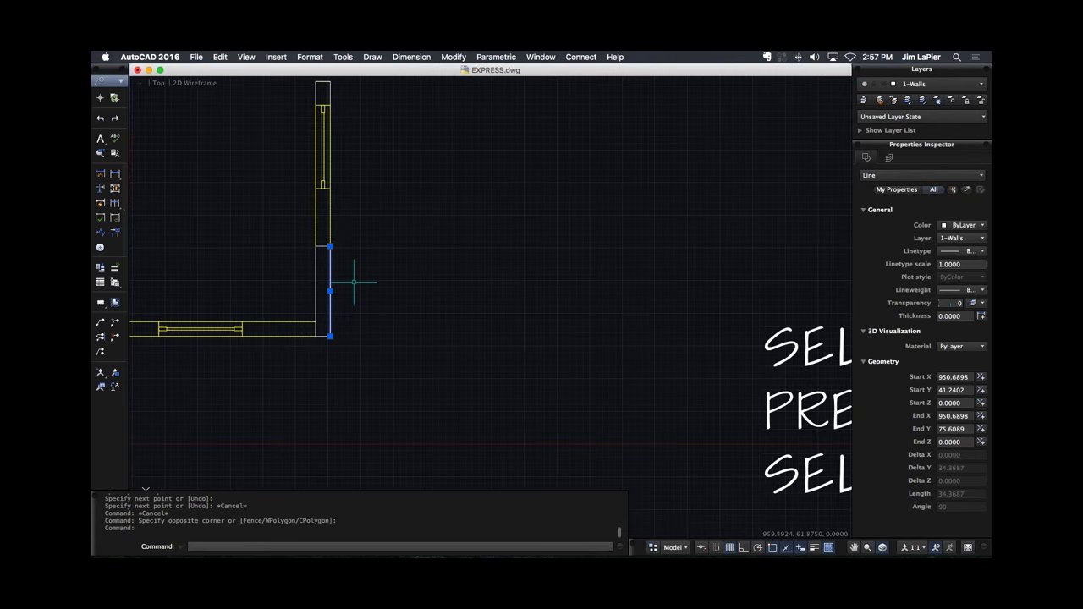
pyautogui.press('Escape')
# Set SELECTIONEFFECT to 0 and confirm a selected vertical wall line now appears dashed.
pyautogui.write('selection')
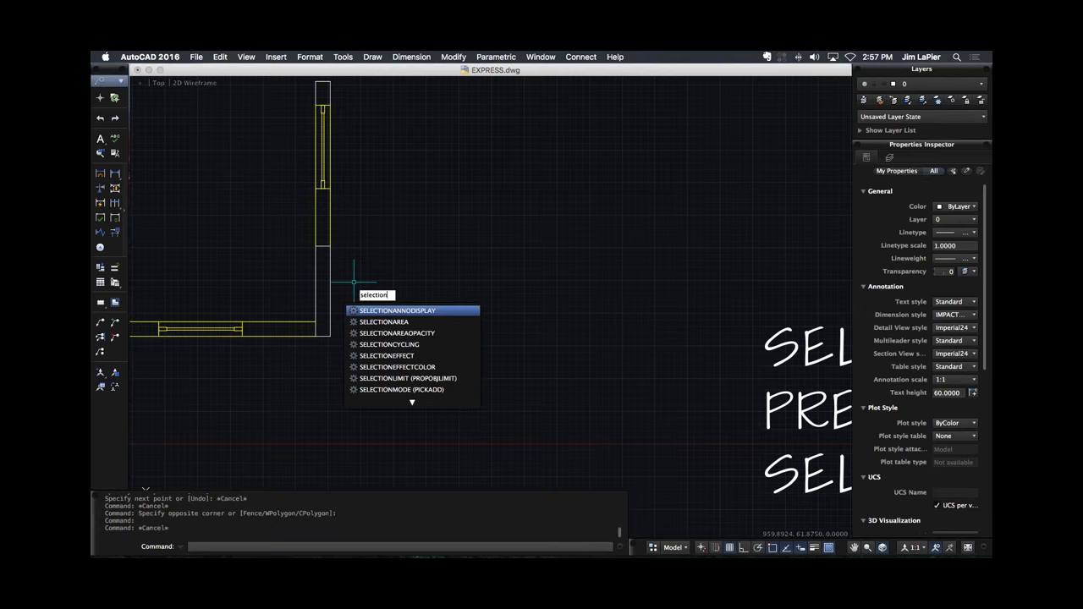
pyautogui.write('e')
pyautogui.press('Return')
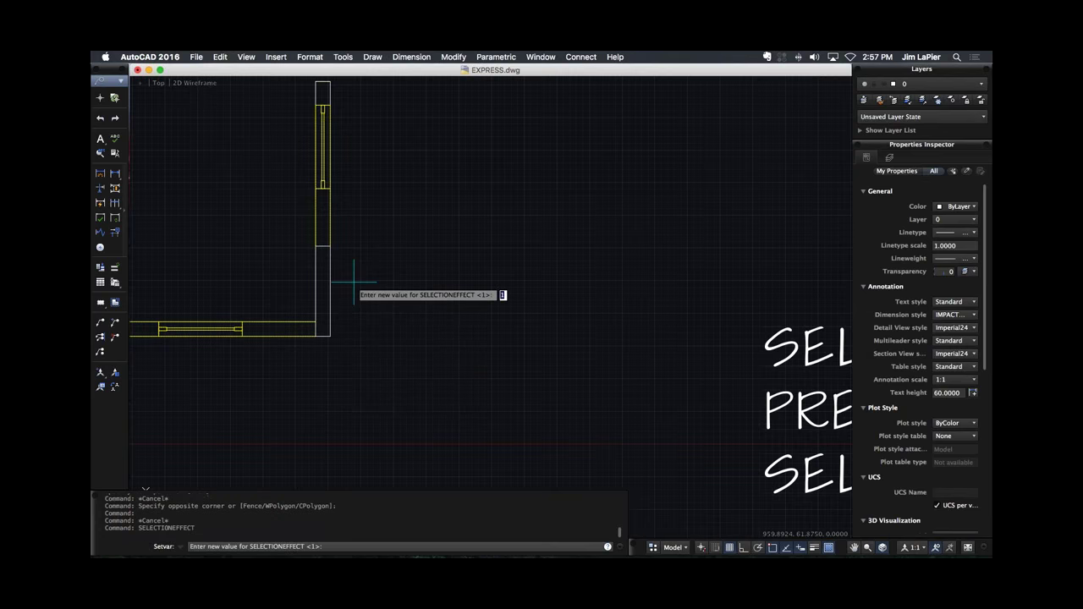
pyautogui.write('0')
pyautogui.press('Return')
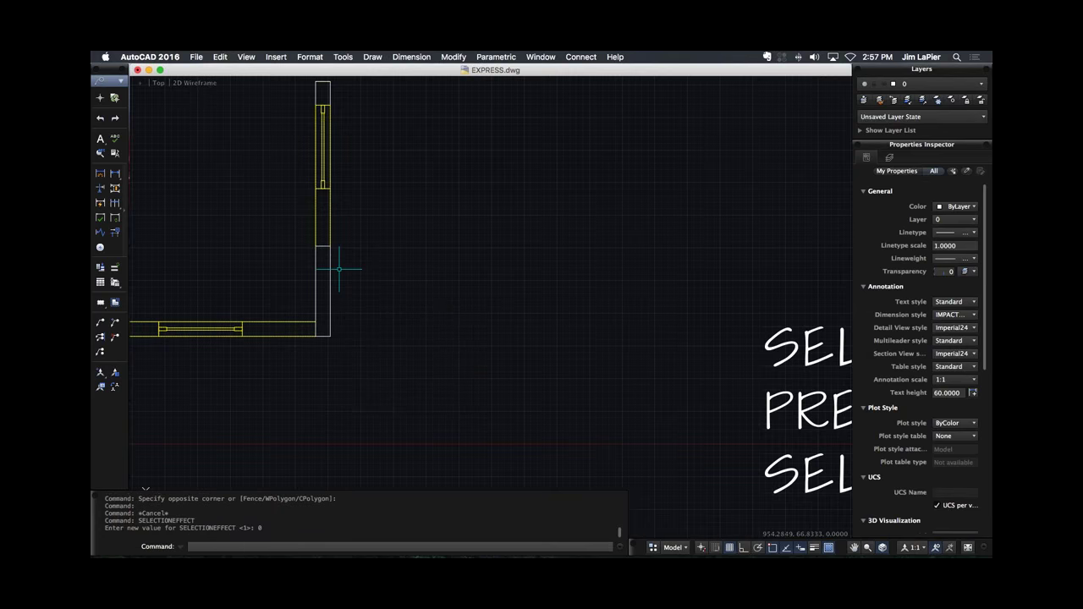
pyautogui.click(330, 268)
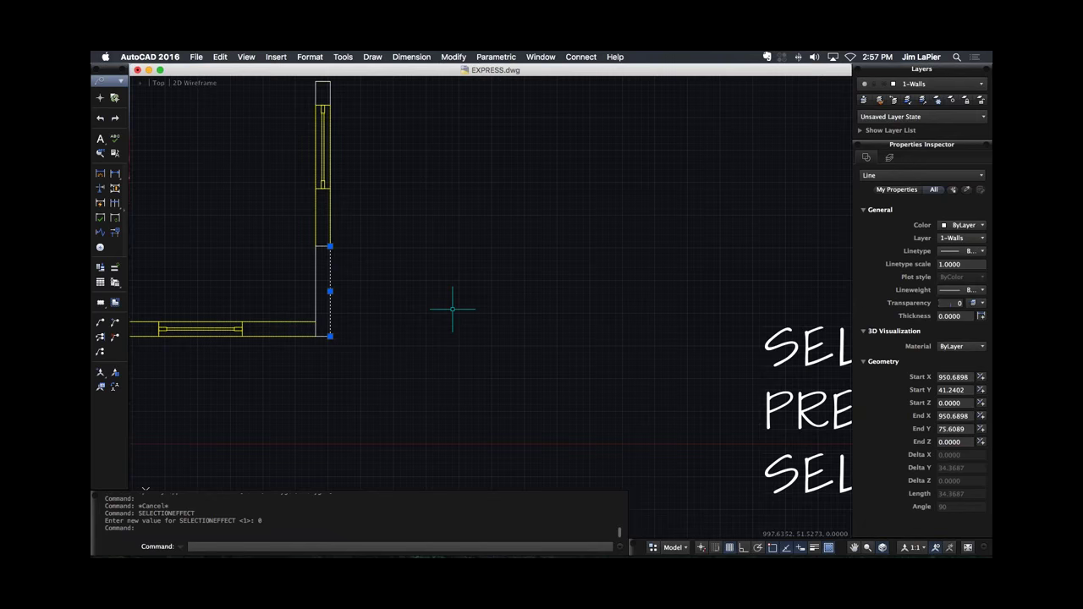
pyautogui.press('Escape')
pyautogui.press('Escape')
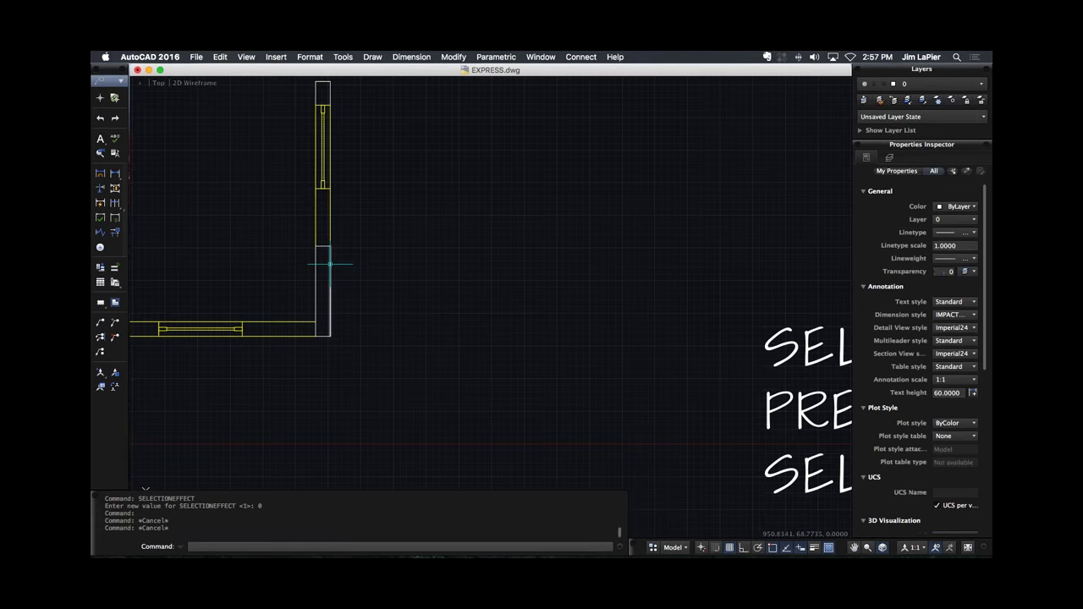
pyautogui.write('preselec')
pyautogui.press('Return')
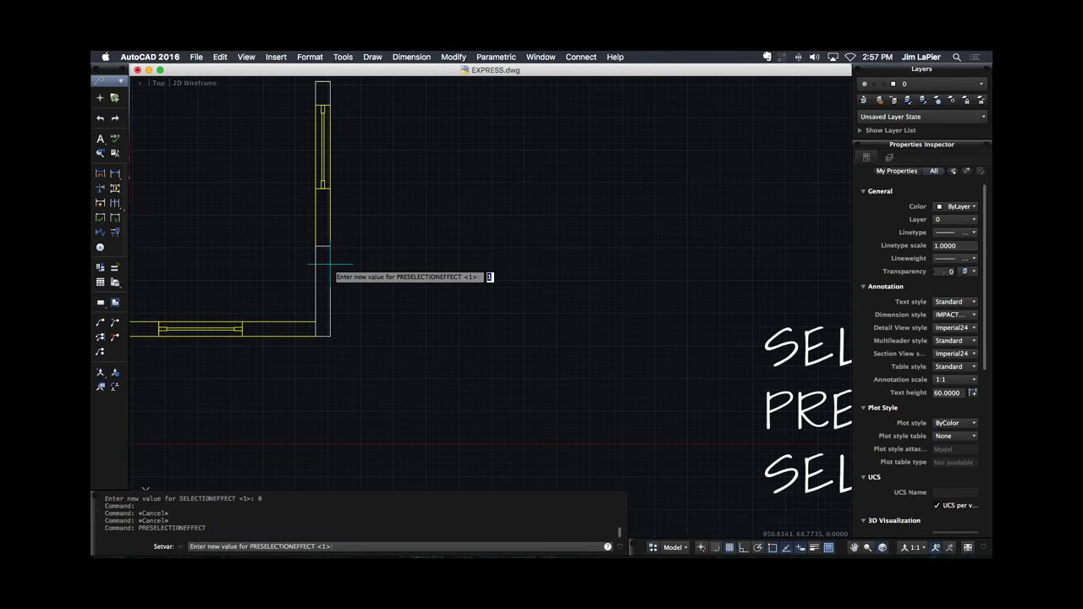
pyautogui.write('0')
pyautogui.press('Return')
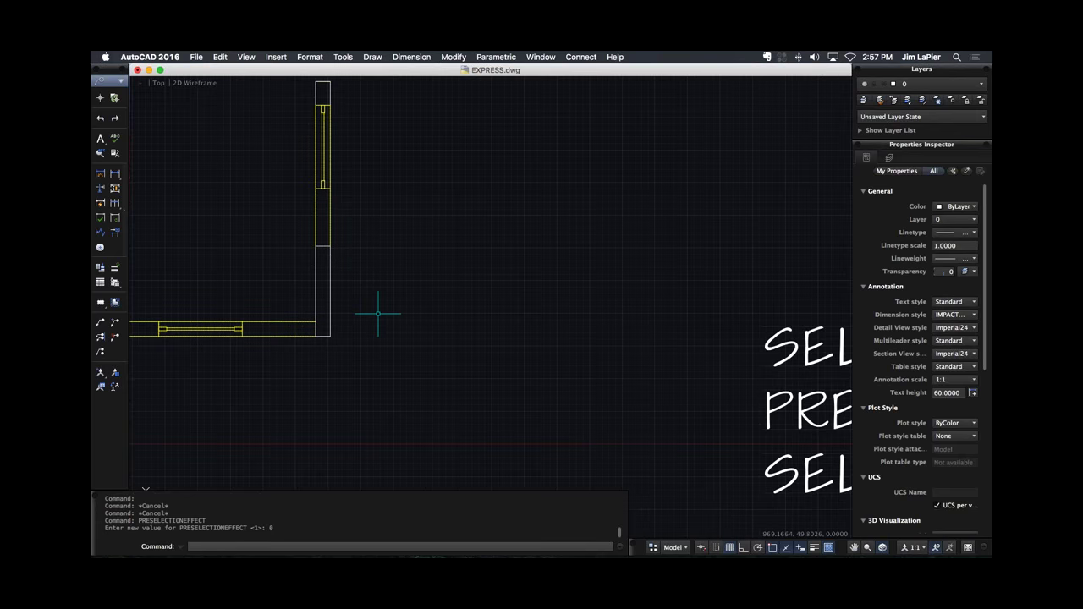
pyautogui.scroll(-3, 396, 312)
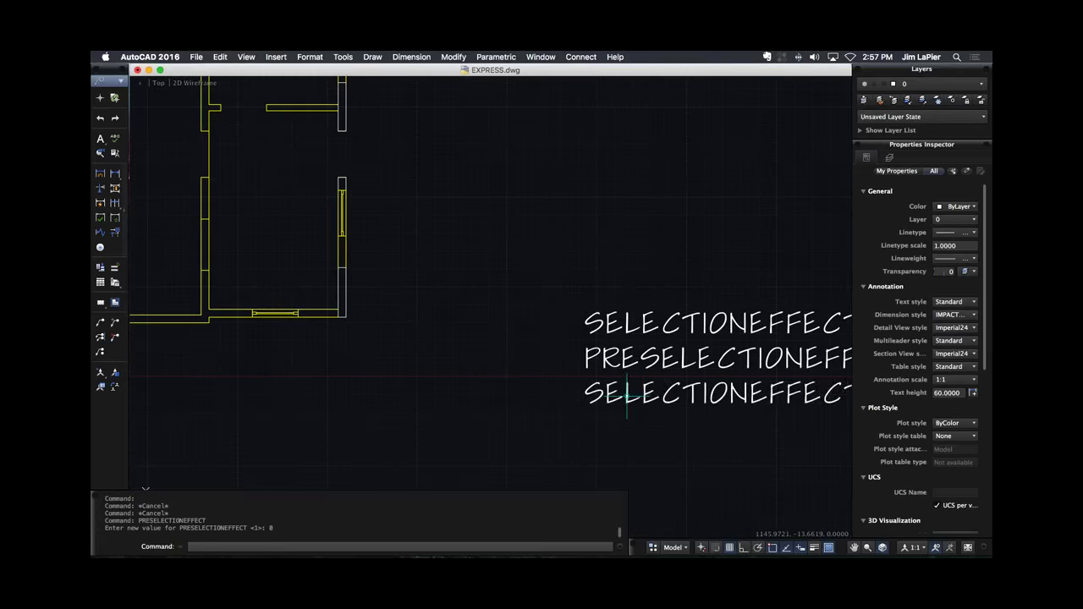
# Set the SELECTIONEFFECTCOLOR system variable to 1.
pyautogui.hscroll(5, 641, 382)
pyautogui.scroll(2, 570, 398)
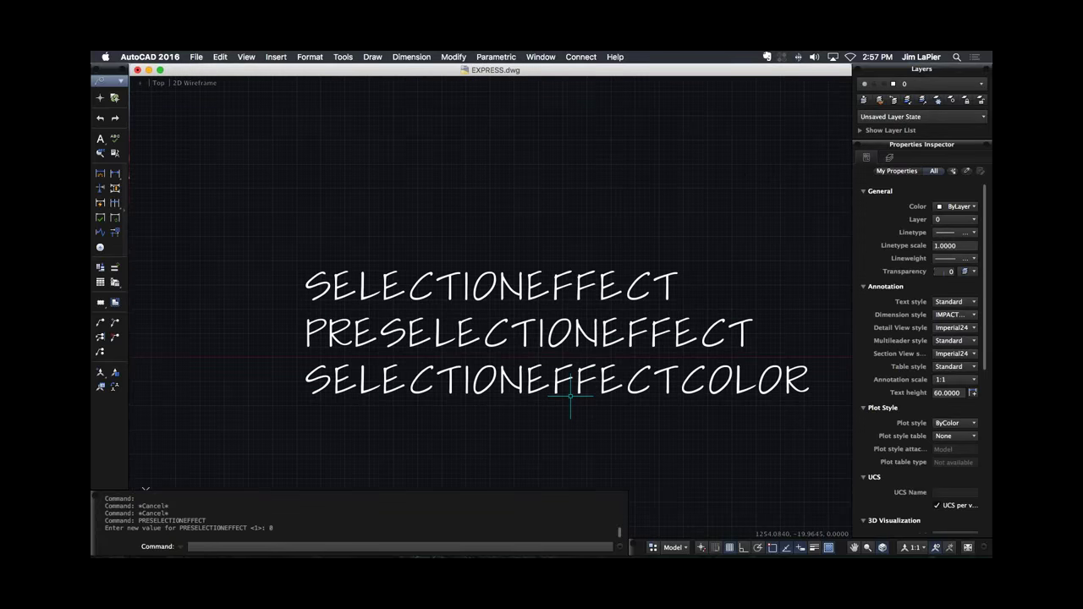
pyautogui.write('seke')
pyautogui.press('BackSpace')
pyautogui.press('BackSpace')
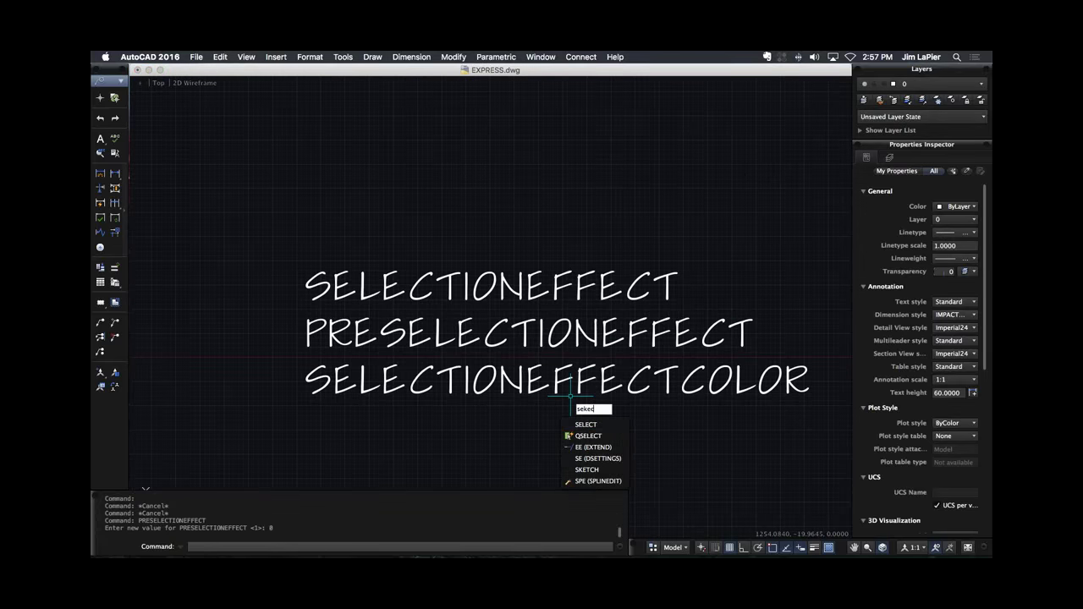
pyautogui.write('lectioneff')
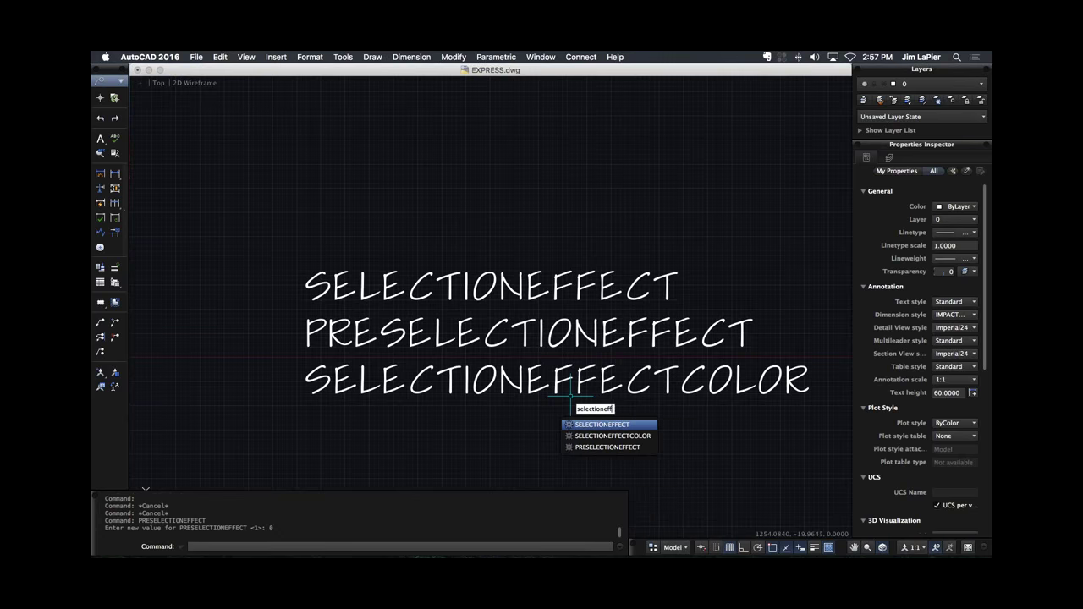
pyautogui.press('Down')
pyautogui.press('Return')
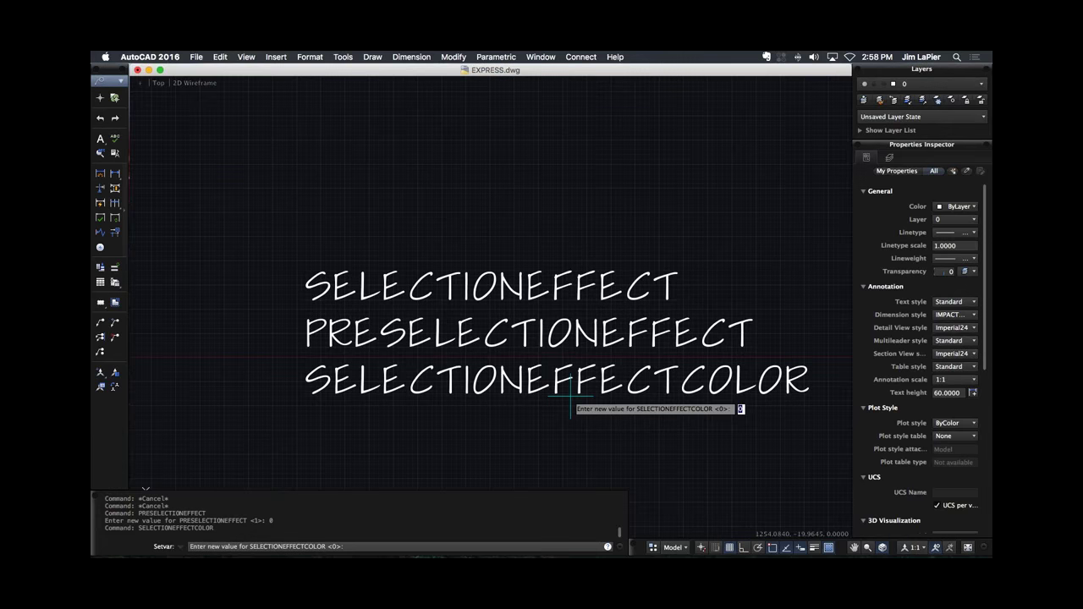
pyautogui.write('1')
pyautogui.press('Return')
# Set SELECTIONEFFECT back to 1 and select a vertical wall line to preview the red glow.
pyautogui.scroll(-1, 562, 395)
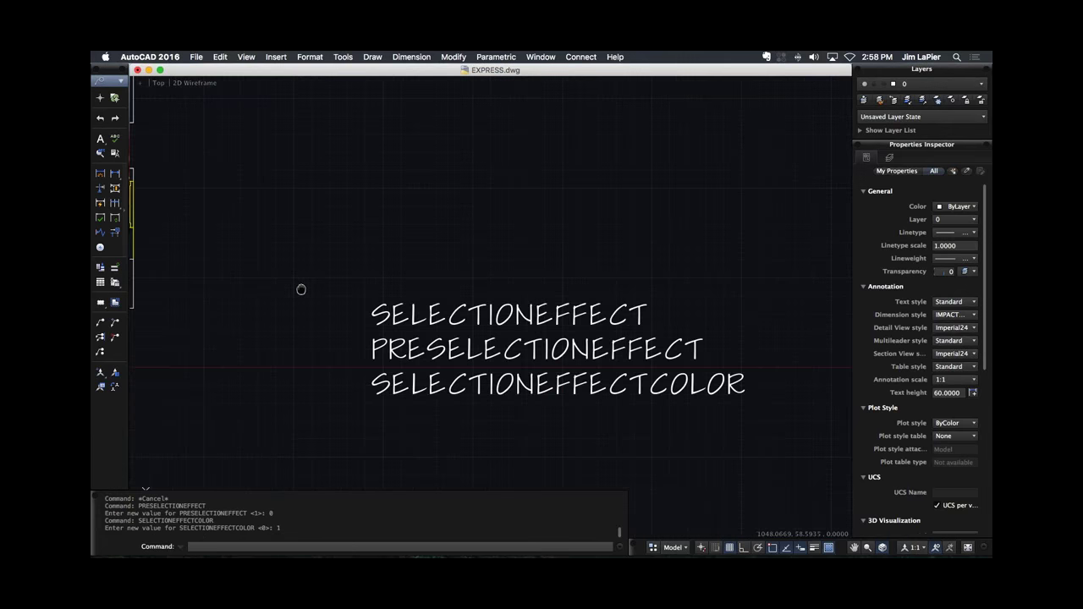
pyautogui.hscroll(-10, 300, 287)
pyautogui.scroll(1, 278, 318)
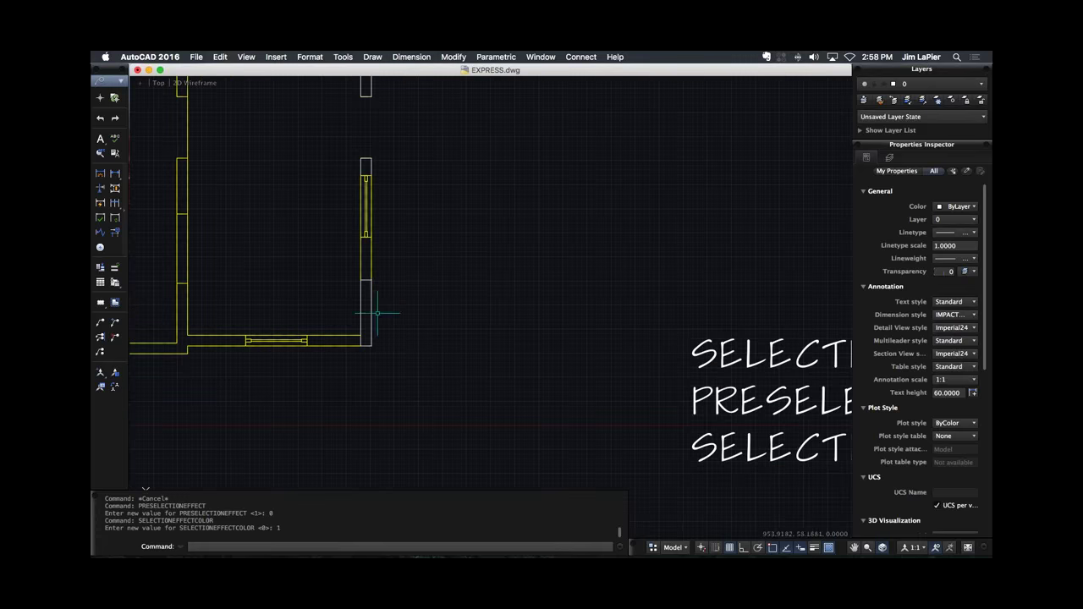
pyautogui.write('select')
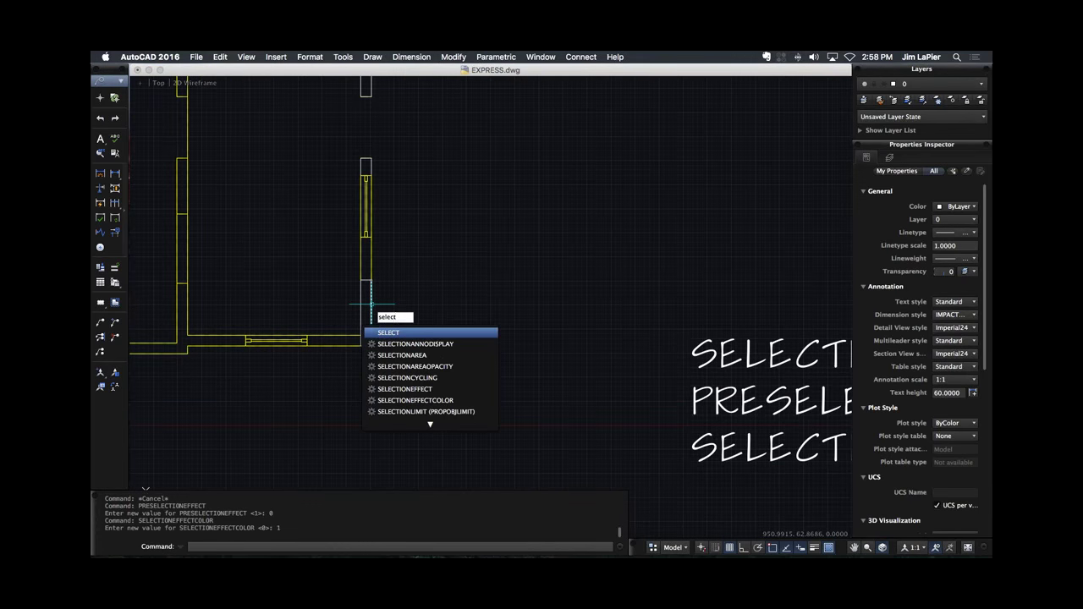
pyautogui.write('ione')
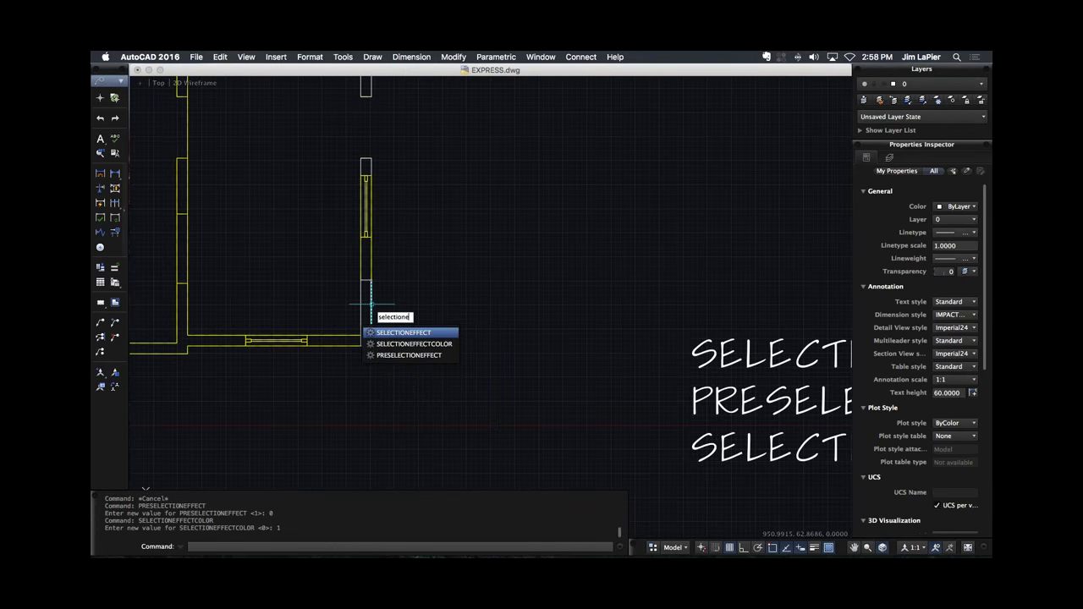
pyautogui.press('Return')
pyautogui.write('1')
pyautogui.press('Return')
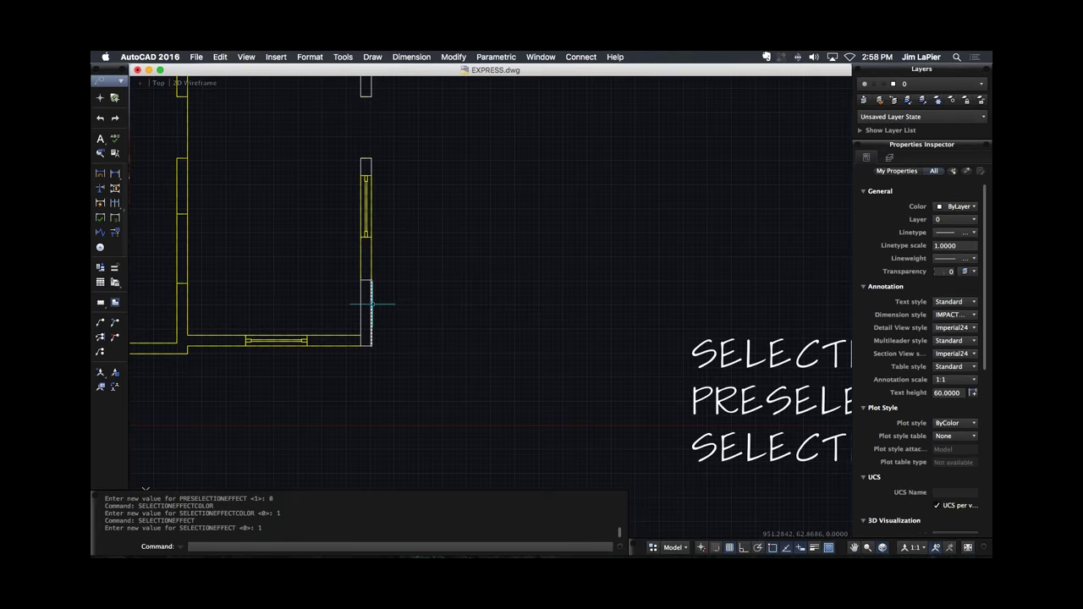
pyautogui.scroll(2, 372, 314)
pyautogui.click(371, 324)
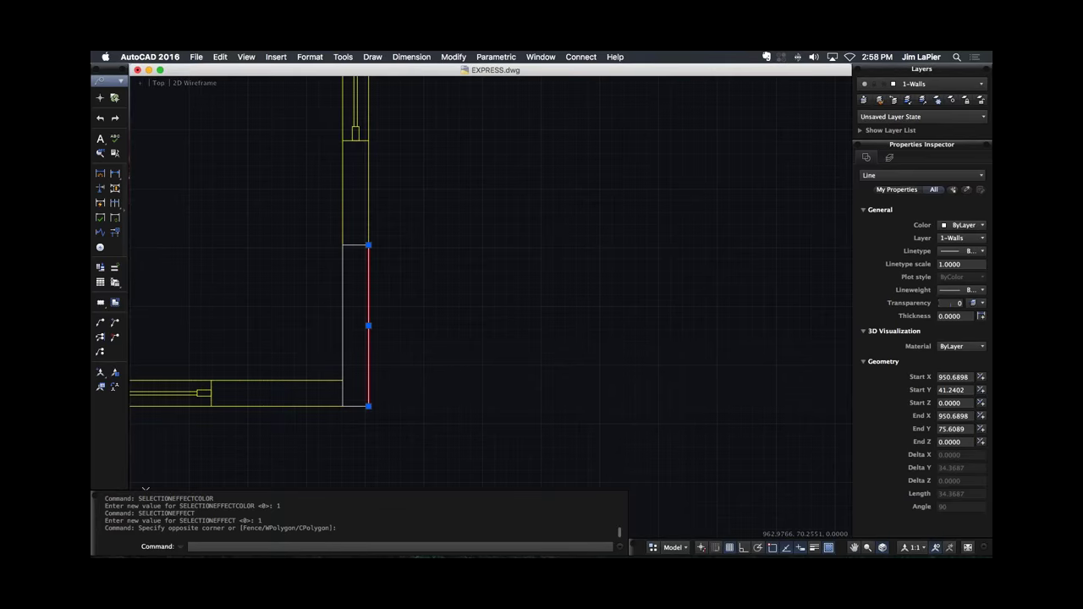
pyautogui.press('Escape')
pyautogui.press('Escape')
pyautogui.scroll(-1, 443, 285)
pyautogui.scroll(-3, 460, 307)
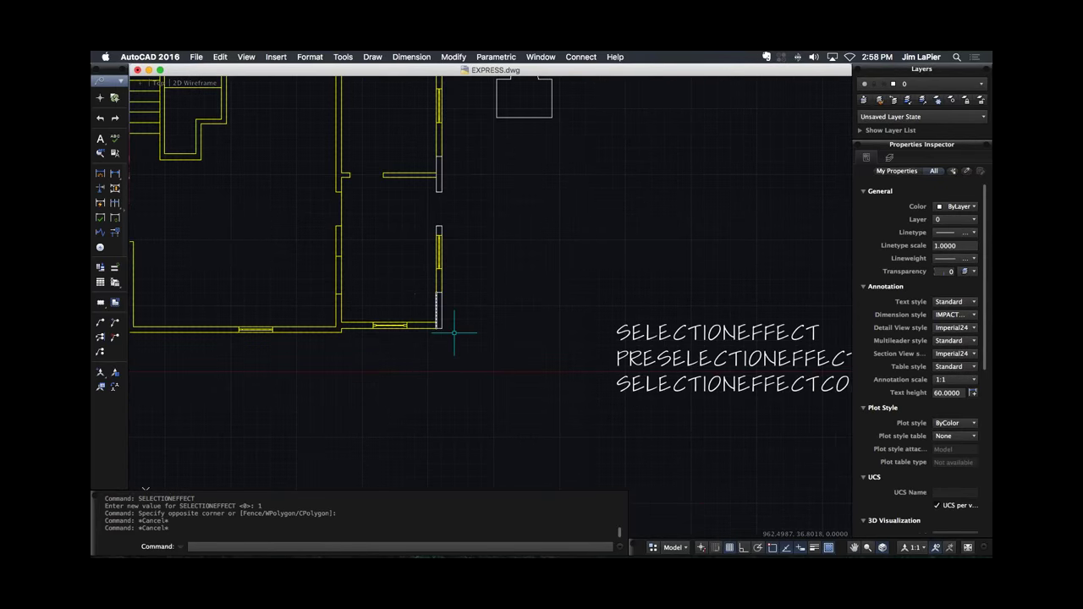
pyautogui.scroll(-4, 452, 327)
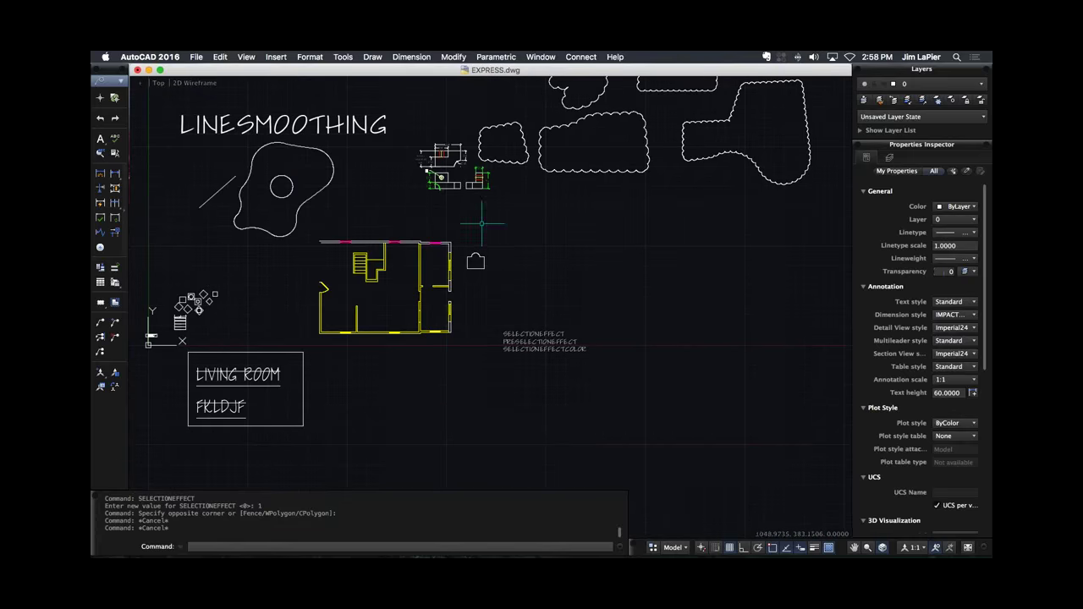
# Recentre the whole drawing, then restore the minimized Keynote presentation 'Hey Mac Whats new.key'.
pyautogui.moveTo(449, 237)
pyautogui.mouseDown(button='middle')
pyautogui.moveTo(430, 271)
pyautogui.moveTo(449, 306)
pyautogui.moveTo(455, 281)
pyautogui.moveTo(483, 278)
pyautogui.moveTo(658, 283)
pyautogui.moveTo(549, 282)
pyautogui.mouseUp(button='middle')
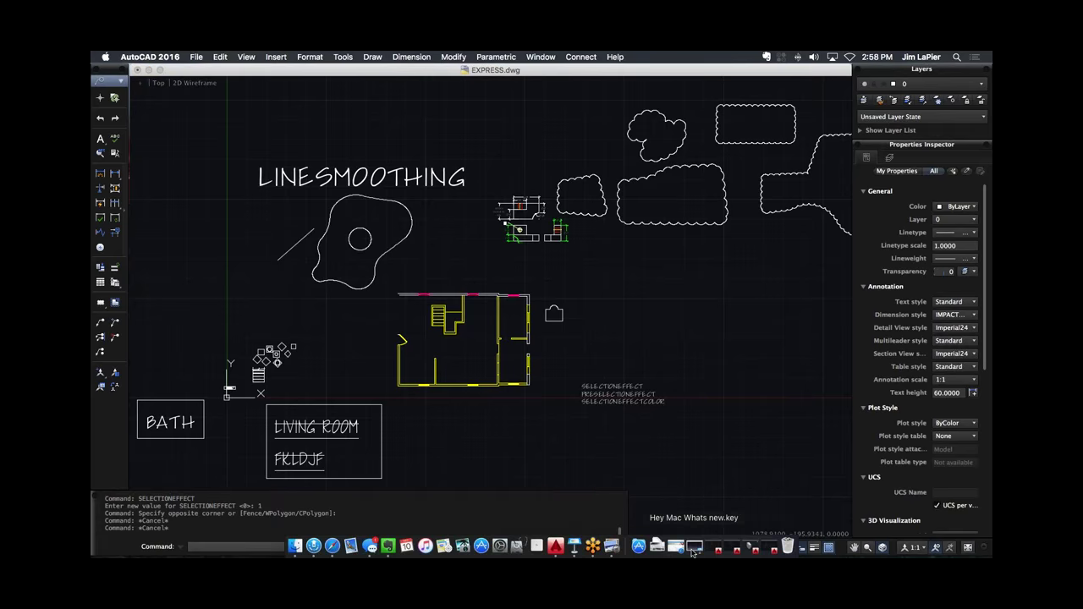
pyautogui.click(699, 546)
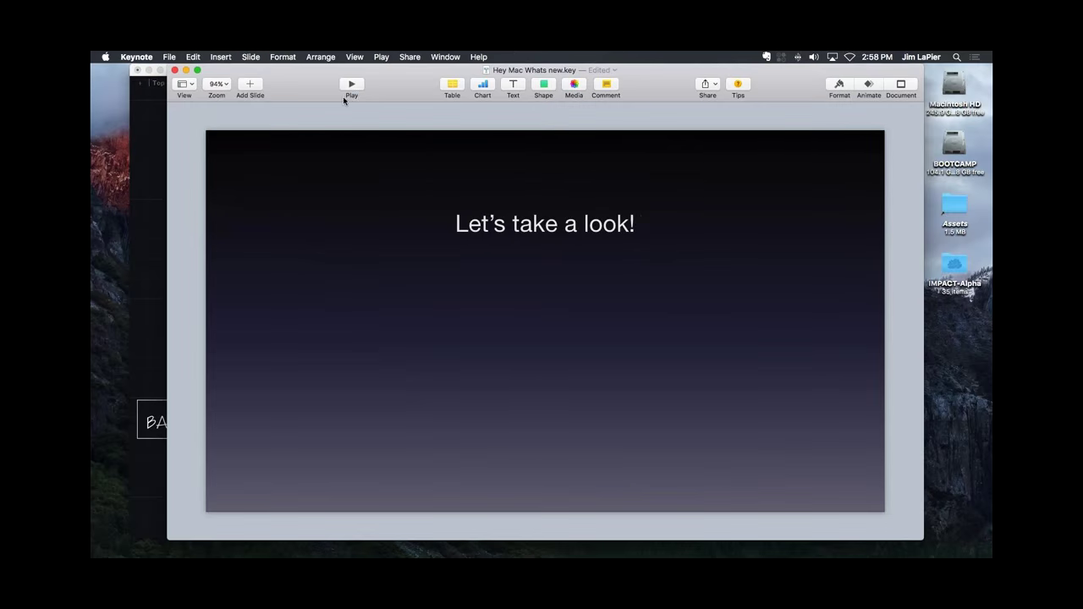
# Present the AutoCAD feature-list slide, then bring up the AutoCAD for Mac forum page in Safari.
pyautogui.click(351, 84)
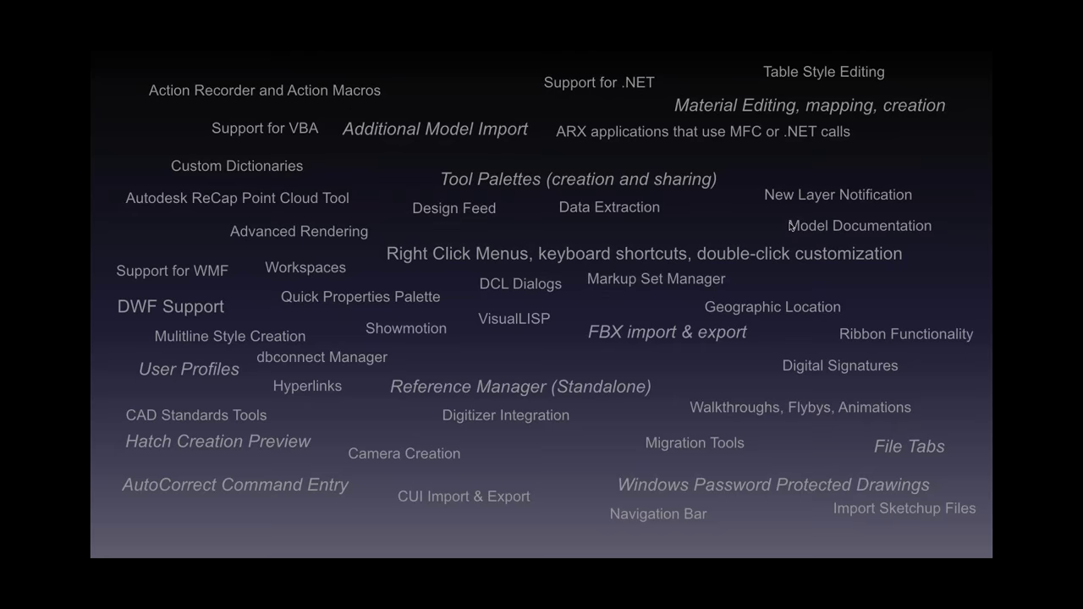
pyautogui.press('Escape')
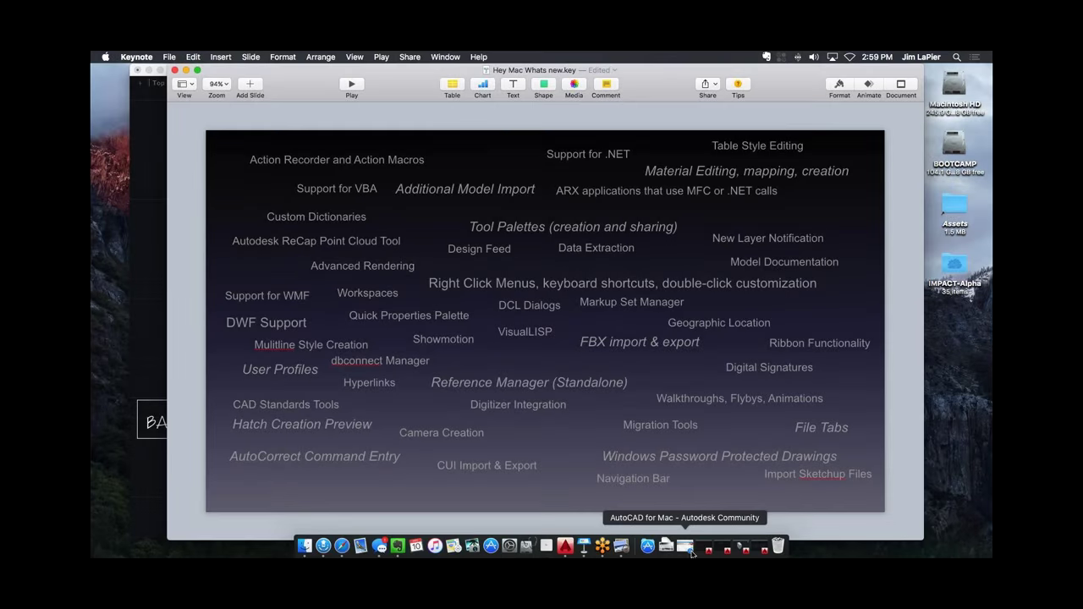
pyautogui.click(692, 552)
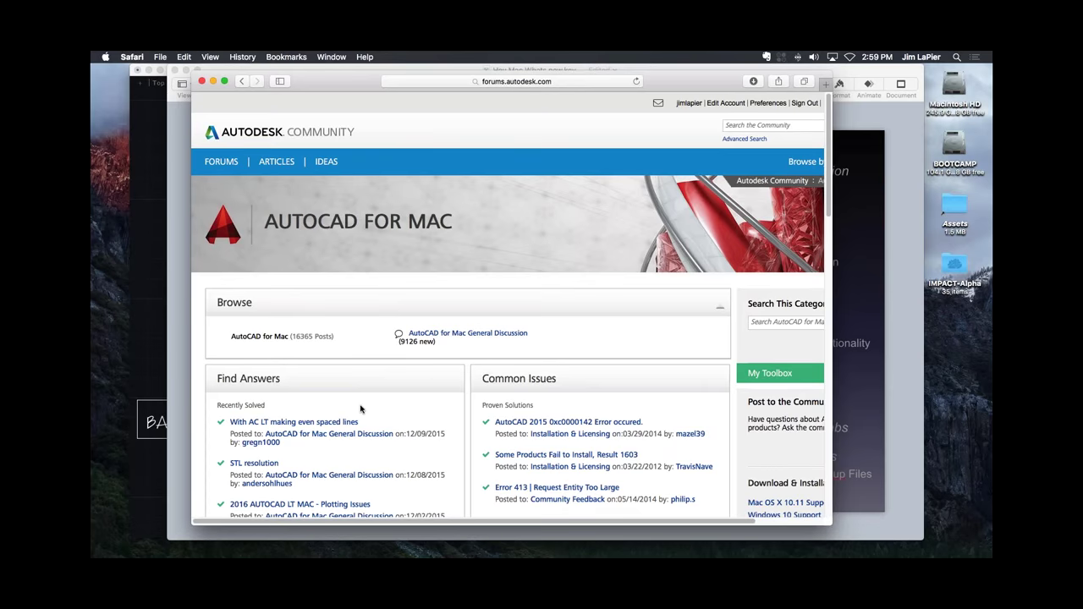
# Scroll through the AutoCAD for Mac forum page, then return to the Keynote presentation.
pyautogui.scroll(-2, 361, 409)
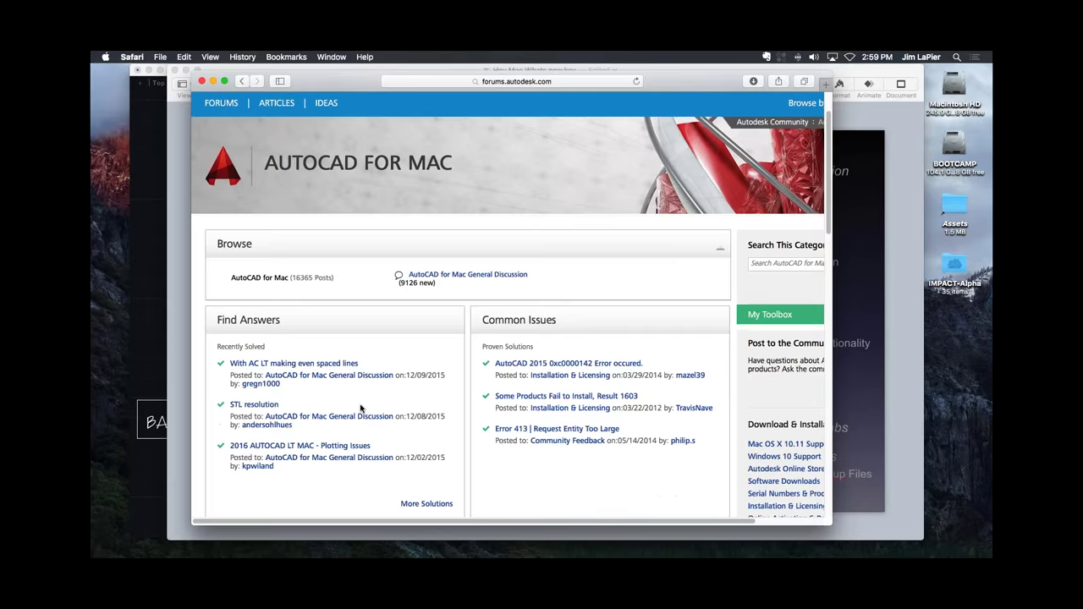
pyautogui.scroll(-10, 360, 409)
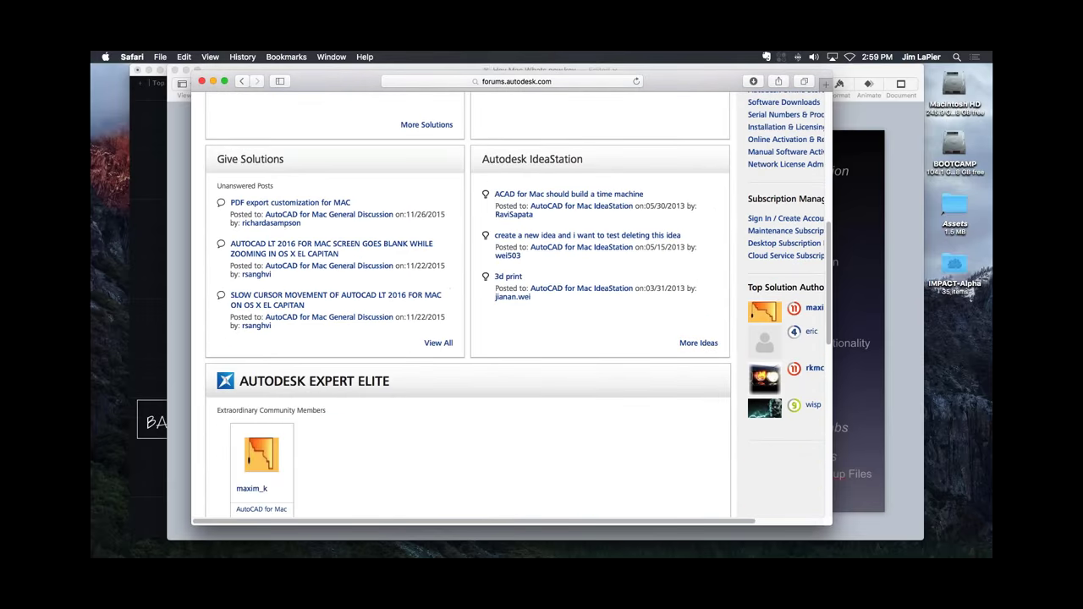
pyautogui.scroll(5, 429, 295)
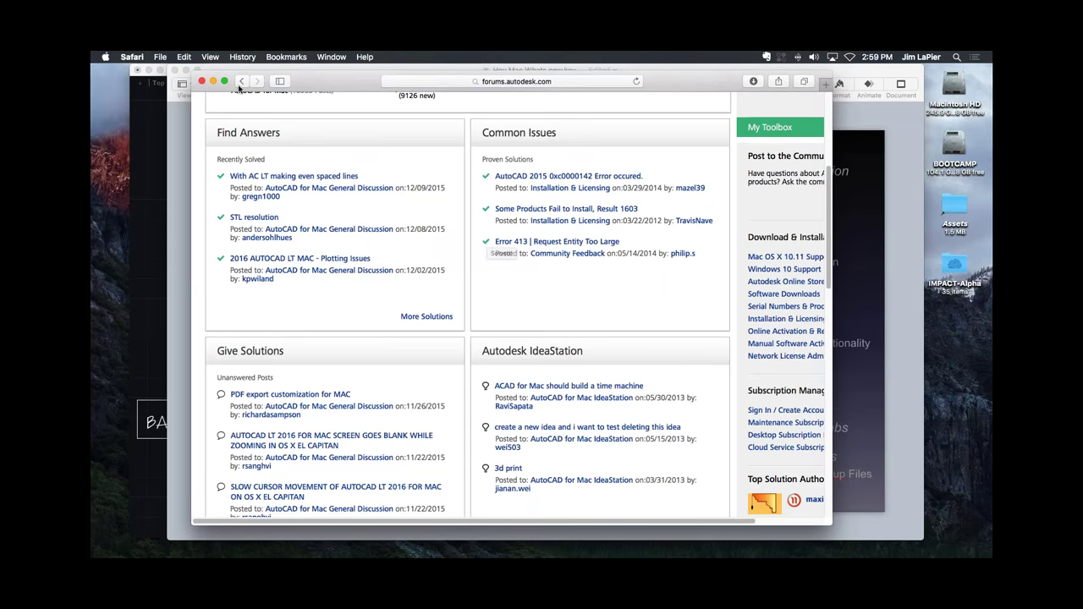
pyautogui.click(181, 152)
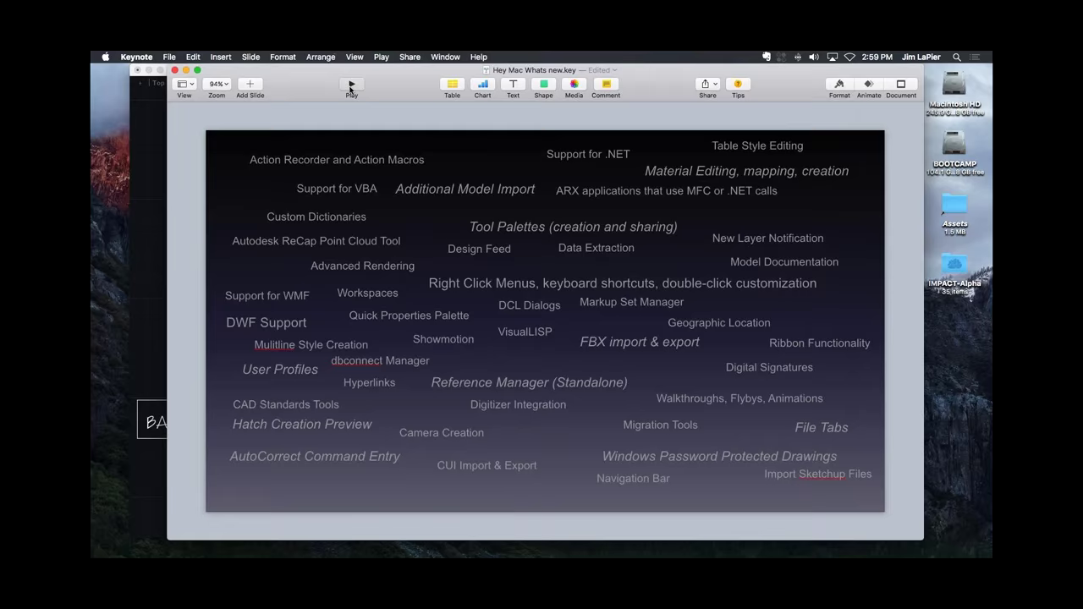
# Play the slideshow and advance past the contact slide to Additional Resources.
pyautogui.click(352, 89)
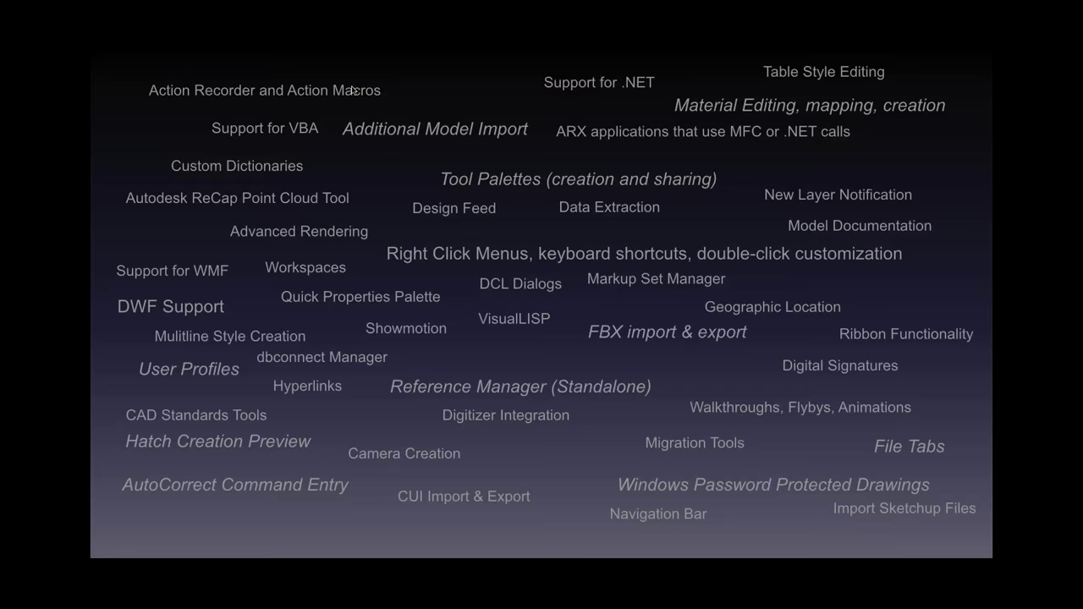
pyautogui.click(353, 90)
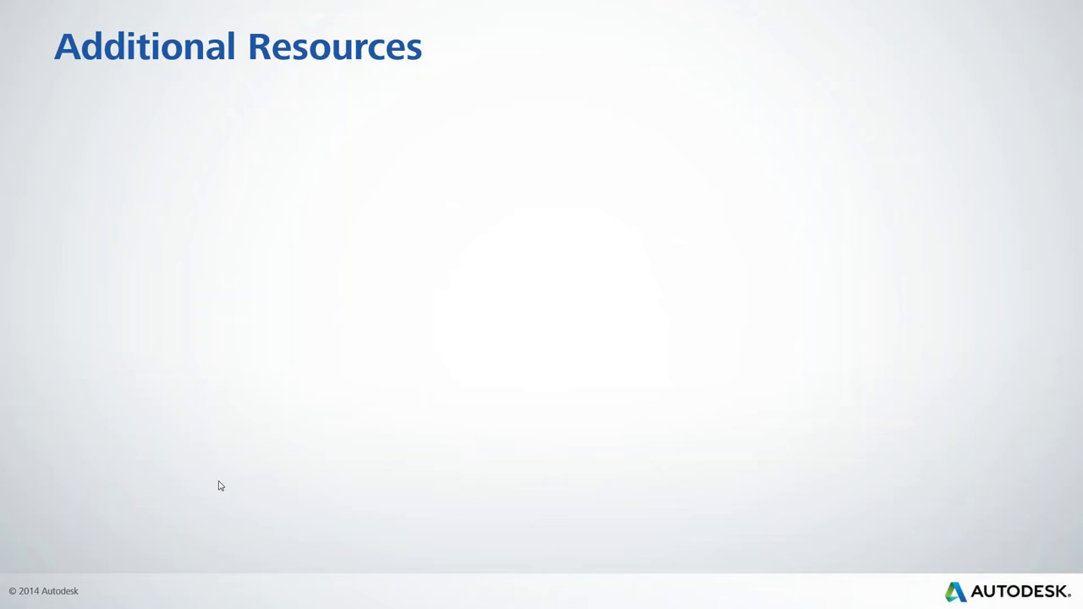
# Build in the AKN Community, AutoCAD For Mac, AutoCAD Blog and AU Blog links.
pyautogui.click(218, 485)
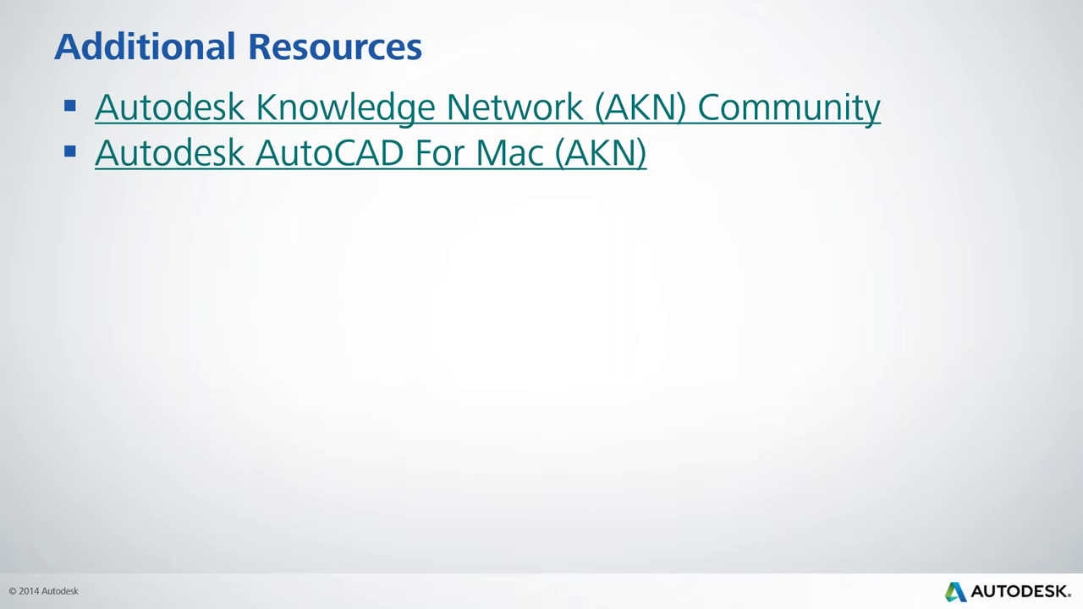
pyautogui.press('Right')
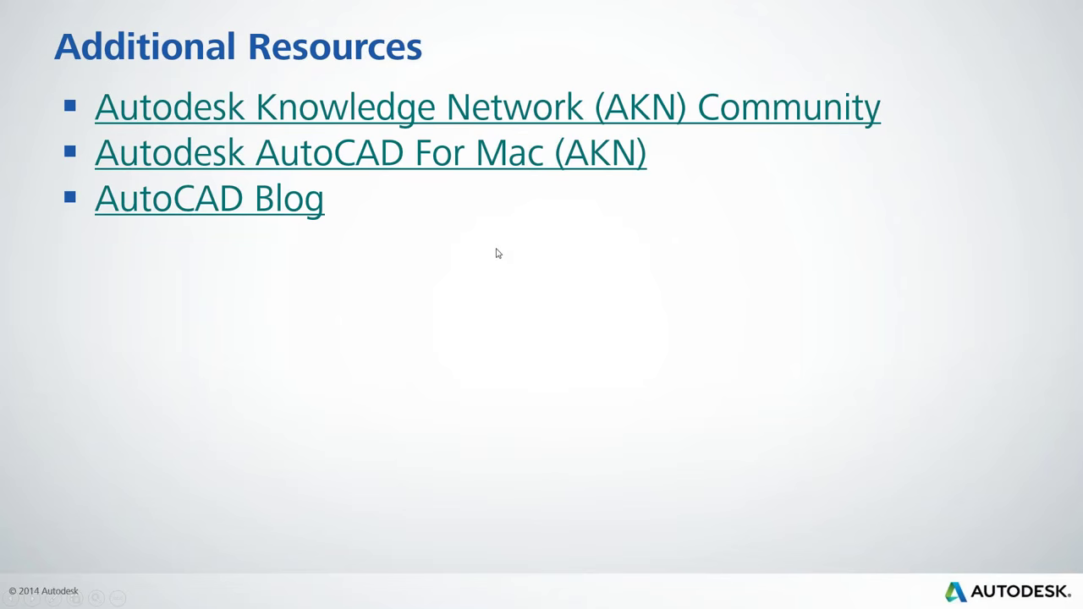
pyautogui.press('Right')
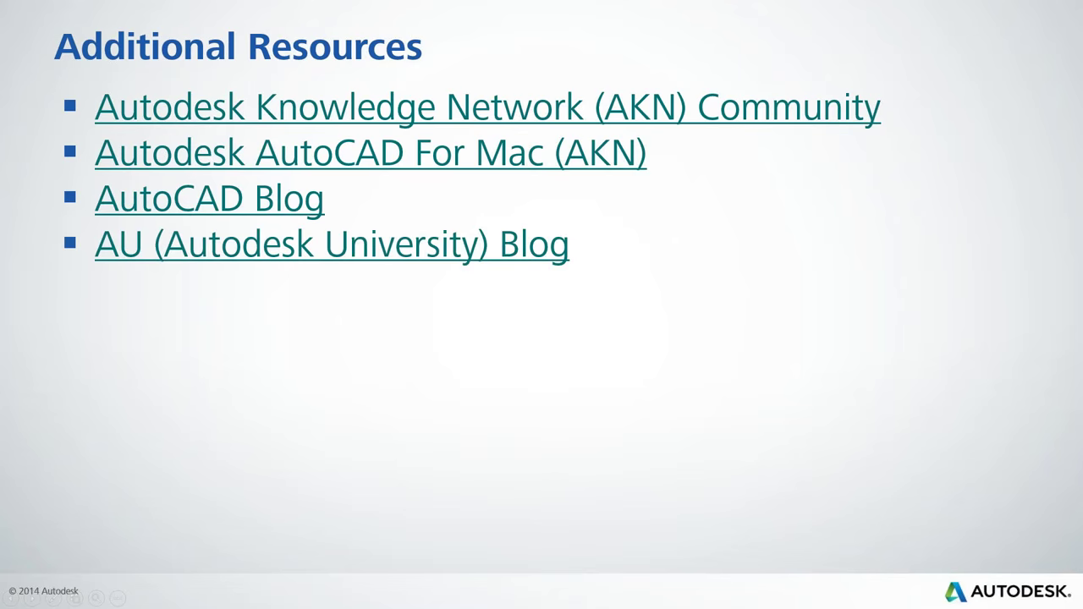